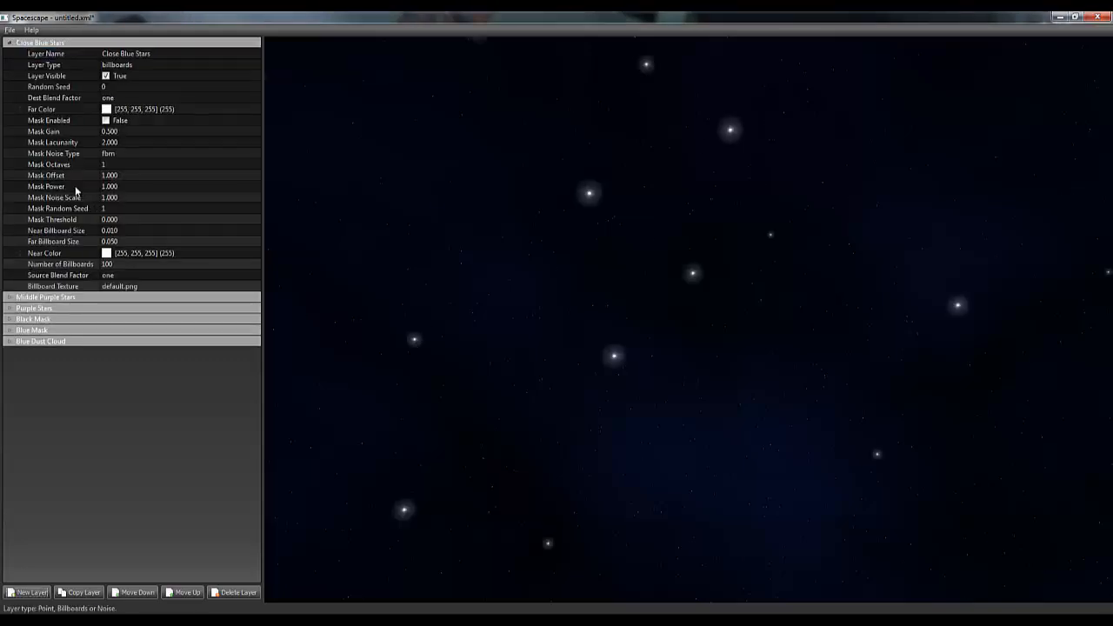
- Set the Close Blue Stars layer's far color to 71, 25, 255 and near color to 0, 234, 238
{"action": "left_click", "coordinate": [254, 109]}
{"action": "left_click", "coordinate": [603, 243]}
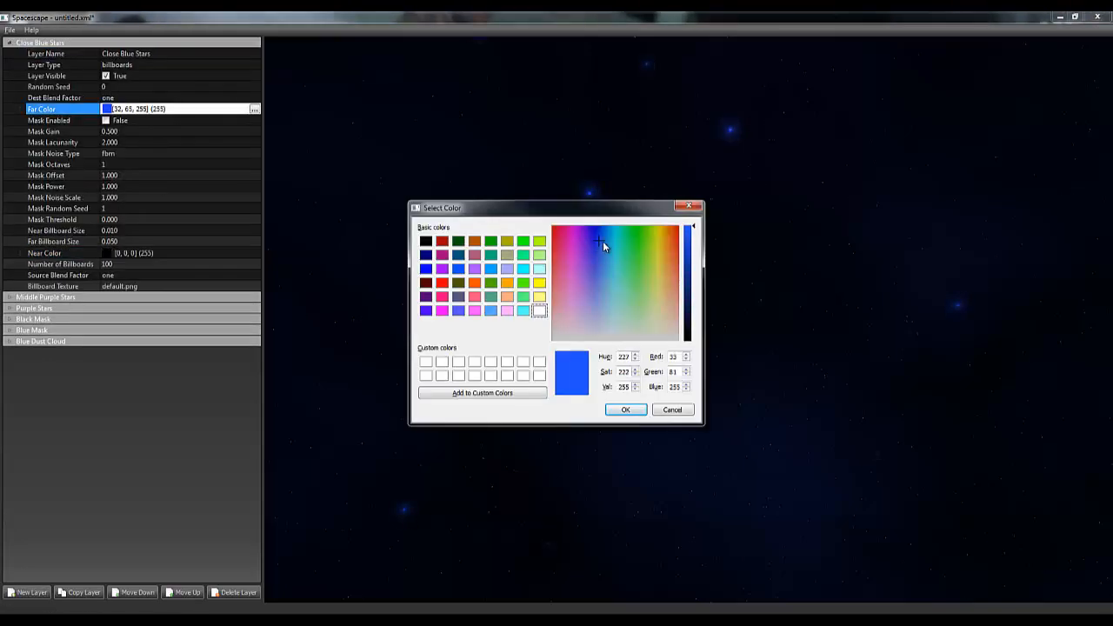
{"action": "left_click", "coordinate": [621, 401]}
{"action": "left_click", "coordinate": [221, 252]}
{"action": "left_click", "coordinate": [254, 253]}
{"action": "mouse_move", "coordinate": [688, 235]}
{"action": "left_mouse_down"}
{"action": "mouse_move", "coordinate": [690, 292]}
{"action": "mouse_move", "coordinate": [688, 235]}
{"action": "left_mouse_up"}
{"action": "left_click", "coordinate": [613, 229]}
{"action": "left_click", "coordinate": [621, 401]}
- Enable the Close Blue Stars mask with ridged noise and 10 octaves
{"action": "left_click", "coordinate": [105, 120]}
{"action": "left_click", "coordinate": [174, 153]}
{"action": "left_click", "coordinate": [118, 174]}
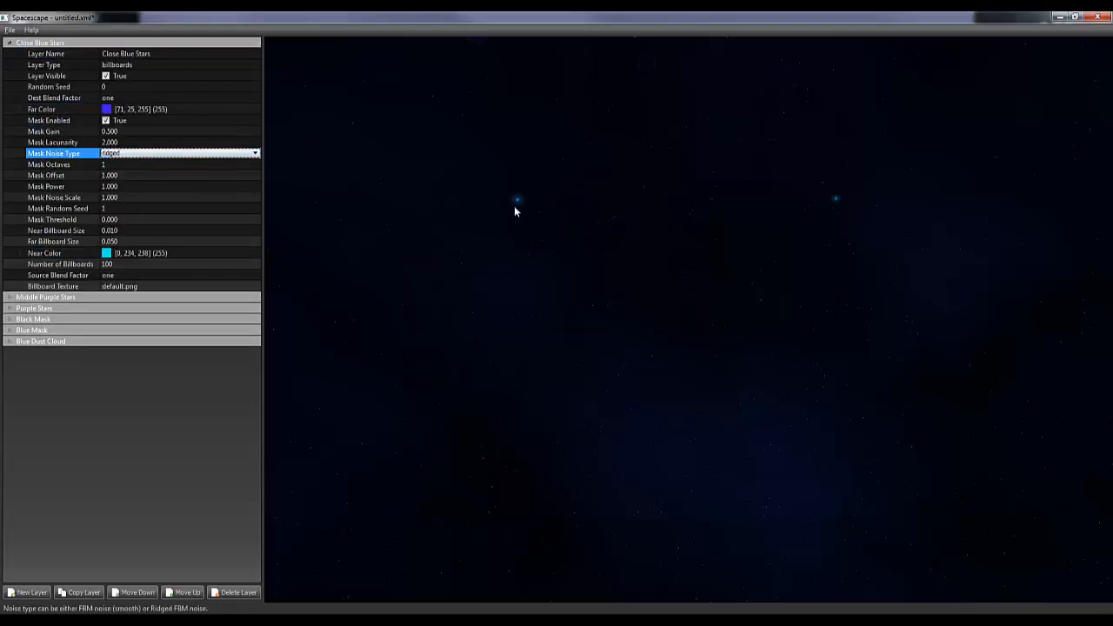
{"action": "left_click", "coordinate": [157, 165]}
{"action": "type", "text": "10"}
- Set the Close Blue Stars mask threshold to 0.800, reduce the far billboard size and set the number of billboards to 300
{"action": "left_click", "coordinate": [148, 219]}
{"action": "left_click", "coordinate": [254, 218]}
{"action": "left_click", "coordinate": [162, 240]}
{"action": "left_click", "coordinate": [254, 245]}
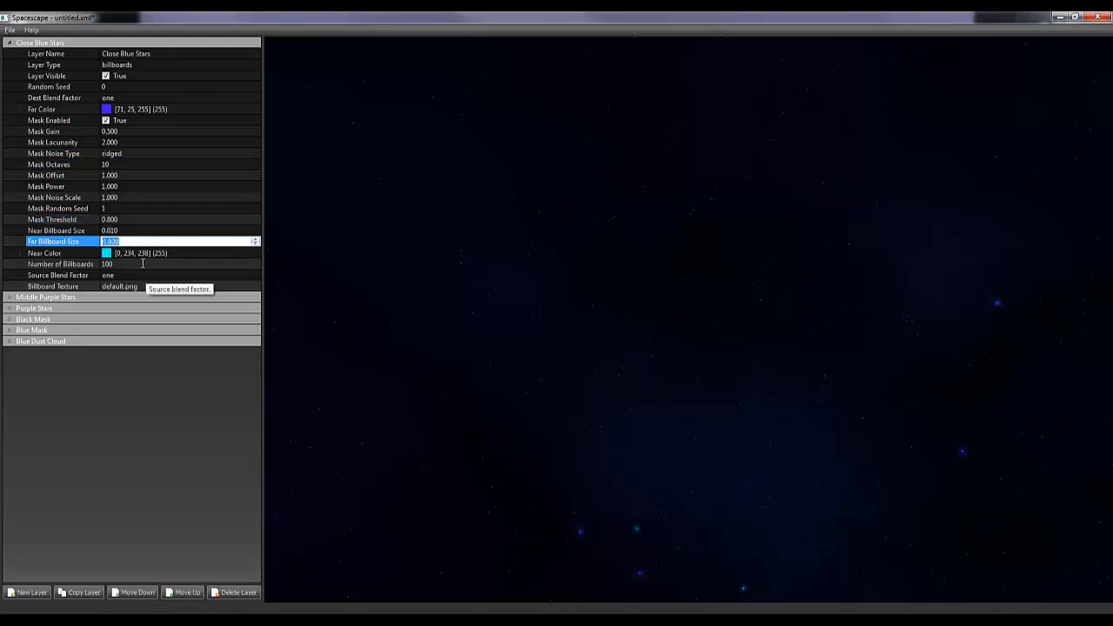
{"action": "left_click", "coordinate": [141, 264]}
{"action": "type", "text": "300"}
- Add a new layer named Large Purple Stars with the layer type billboards
{"action": "left_click", "coordinate": [10, 43]}
{"action": "left_click", "coordinate": [26, 592]}
{"action": "left_click", "coordinate": [231, 53]}
{"action": "type", "text": "Large Purple Stars"}
{"action": "left_click", "coordinate": [174, 65]}
{"action": "left_click", "coordinate": [174, 76]}
- Set the Large Purple Stars random seed to 3 and its far color to 253, 255, 228
{"action": "left_click", "coordinate": [256, 86]}
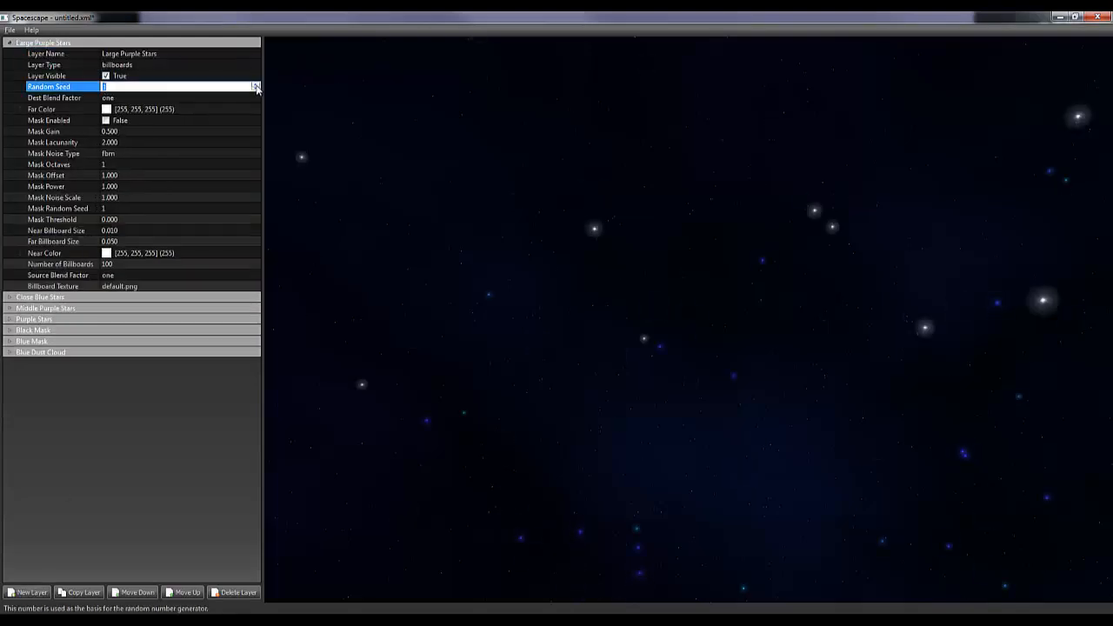
{"action": "left_click", "coordinate": [255, 85]}
{"action": "left_click", "coordinate": [254, 108]}
{"action": "mouse_move", "coordinate": [652, 326]}
{"action": "left_mouse_down"}
{"action": "mouse_move", "coordinate": [653, 300]}
{"action": "mouse_move", "coordinate": [653, 326]}
{"action": "left_mouse_up"}
{"action": "left_click", "coordinate": [623, 406]}
- Enable a ridged mask on Large Purple Stars with 5 octaves and mask random seed 3, and raise the mask threshold
{"action": "left_click", "coordinate": [105, 120]}
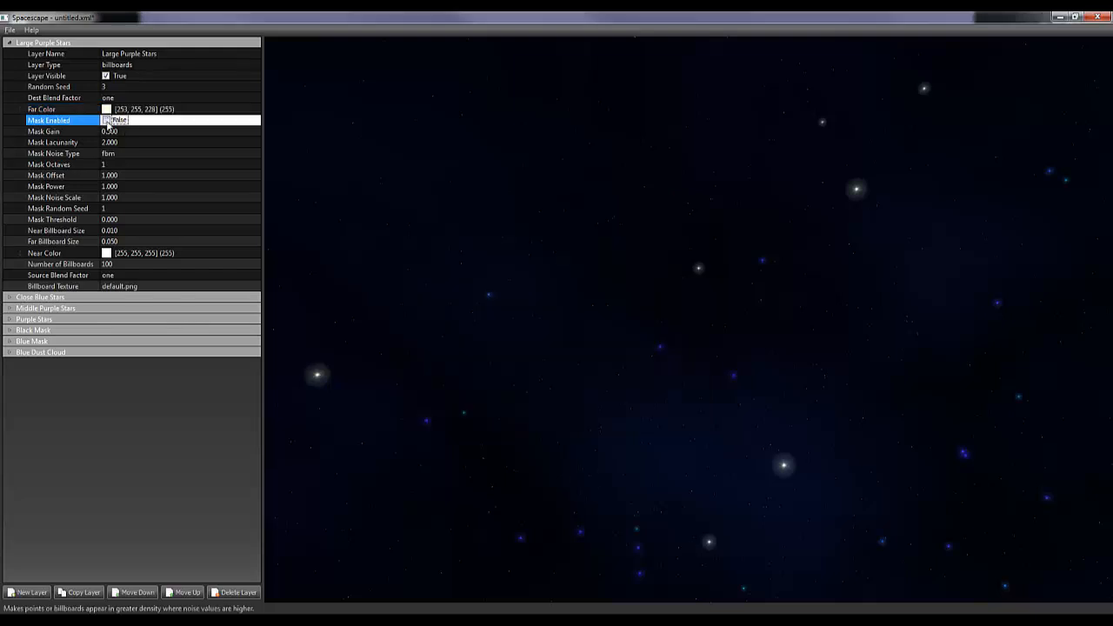
{"action": "left_click", "coordinate": [174, 153]}
{"action": "left_click", "coordinate": [118, 175]}
{"action": "left_click", "coordinate": [255, 162]}
{"action": "left_click", "coordinate": [255, 206]}
{"action": "left_click", "coordinate": [255, 218]}
{"action": "double_click", "coordinate": [255, 222]}
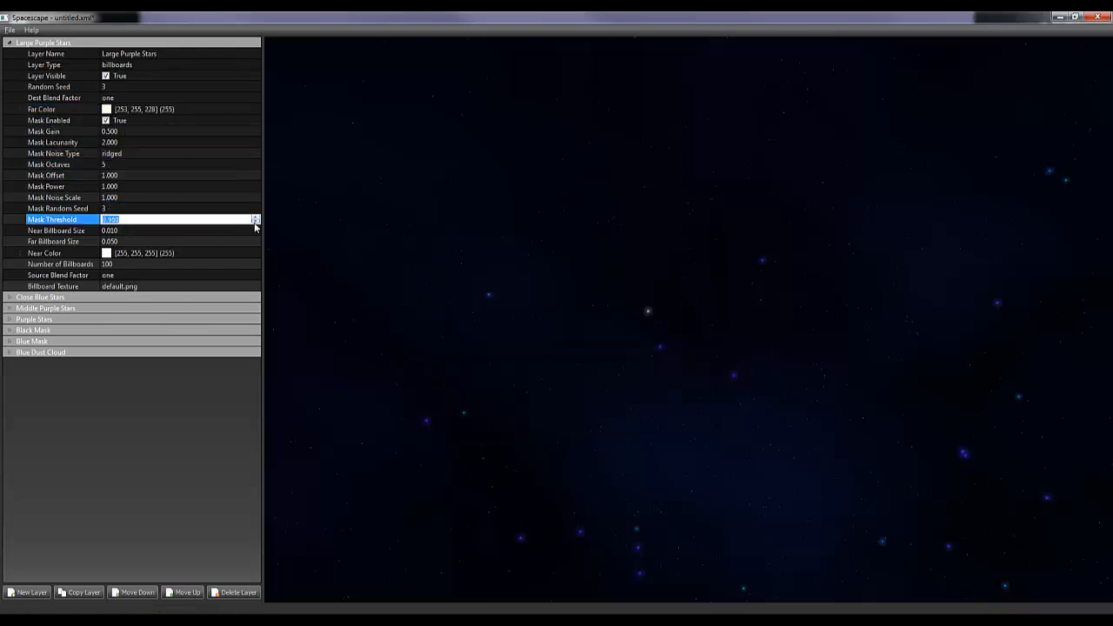
- Pick a new near color for Large Purple Stars, set 50 billboards and change the mask random seed
{"action": "left_click", "coordinate": [255, 253]}
{"action": "left_click", "coordinate": [955, 341]}
{"action": "left_click", "coordinate": [957, 331]}
{"action": "left_click", "coordinate": [1001, 507]}
{"action": "left_click", "coordinate": [142, 266]}
{"action": "type", "text": "50"}
{"action": "left_click", "coordinate": [256, 211]}
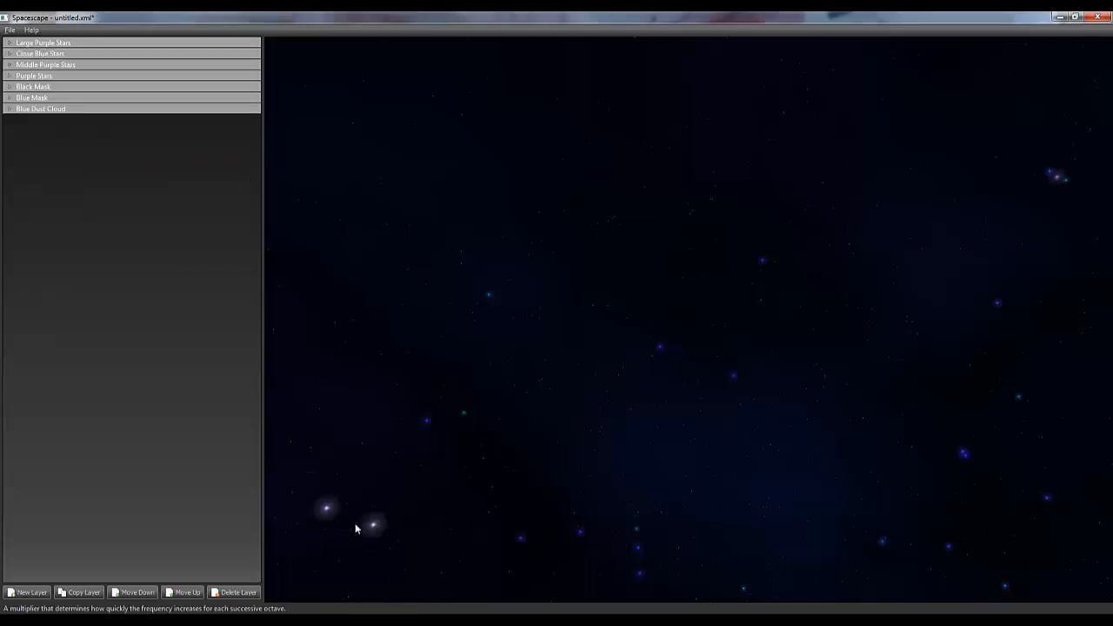
- Configure a noise layer named Focus Nebula with inner color 47, 127, 255, threshold 0.880 and random seed 8
{"action": "type", "text": "Focus Nebula"}
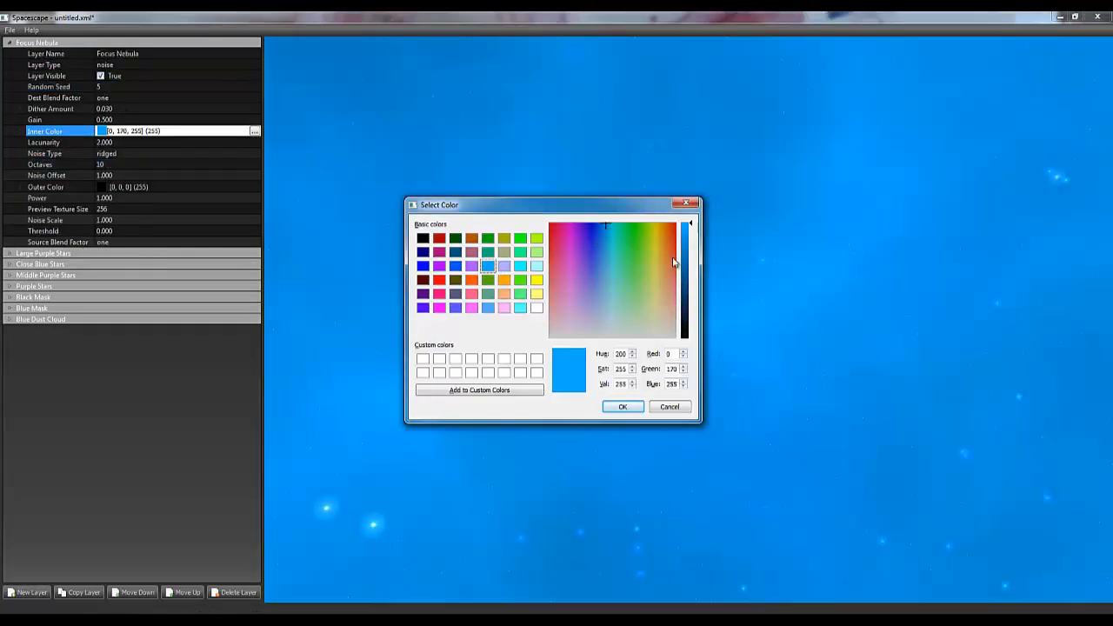
{"action": "left_click", "coordinate": [621, 408]}
{"action": "left_click", "coordinate": [252, 231]}
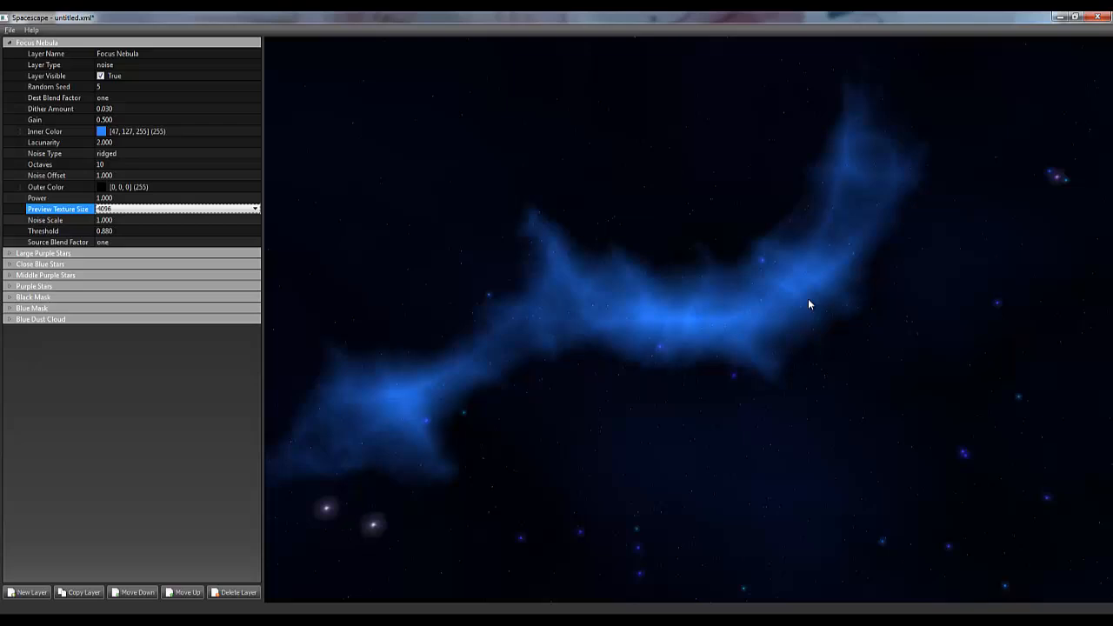
{"action": "left_click", "coordinate": [174, 86]}
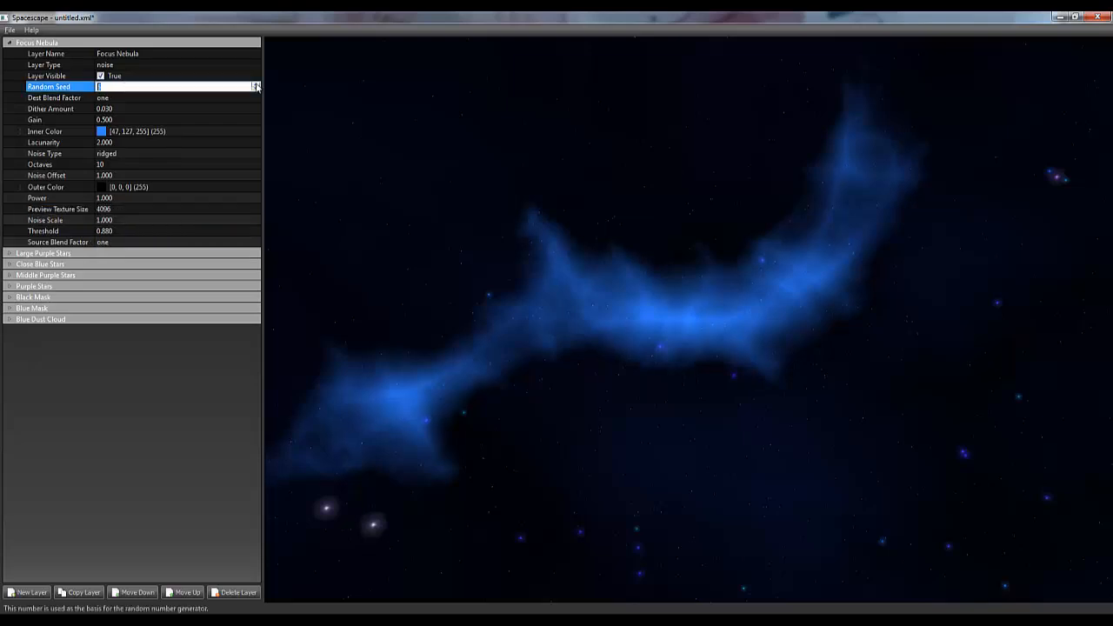
{"action": "type", "text": "8"}
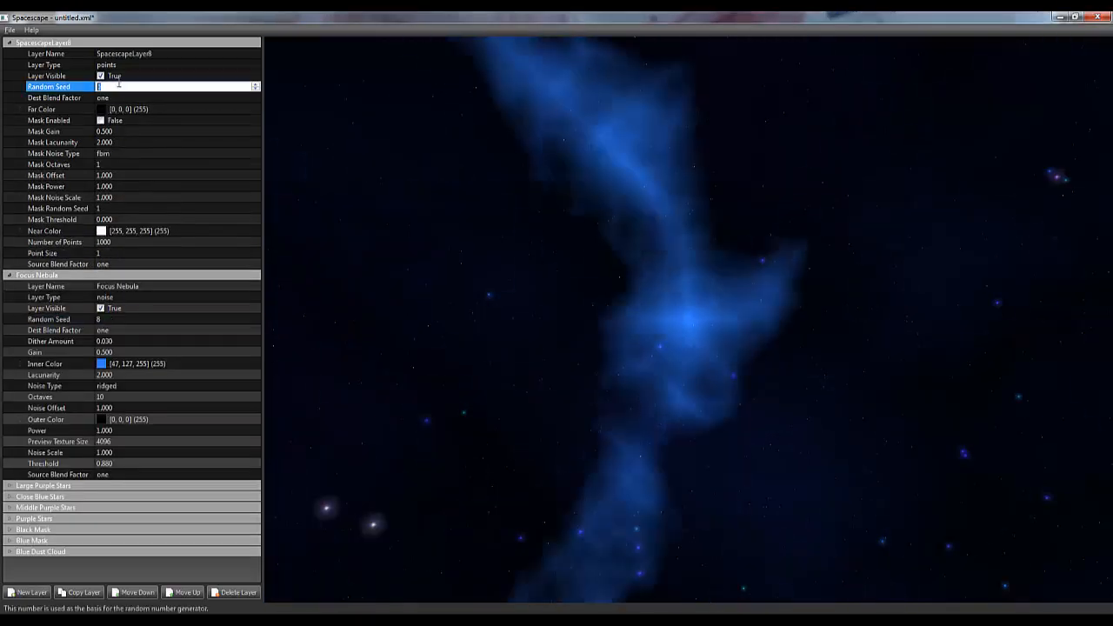
- Give the new points layer 25000 points and a ridged mask with 10 octaves, random seed 8 and threshold 0.88
{"action": "left_click", "coordinate": [48, 208]}
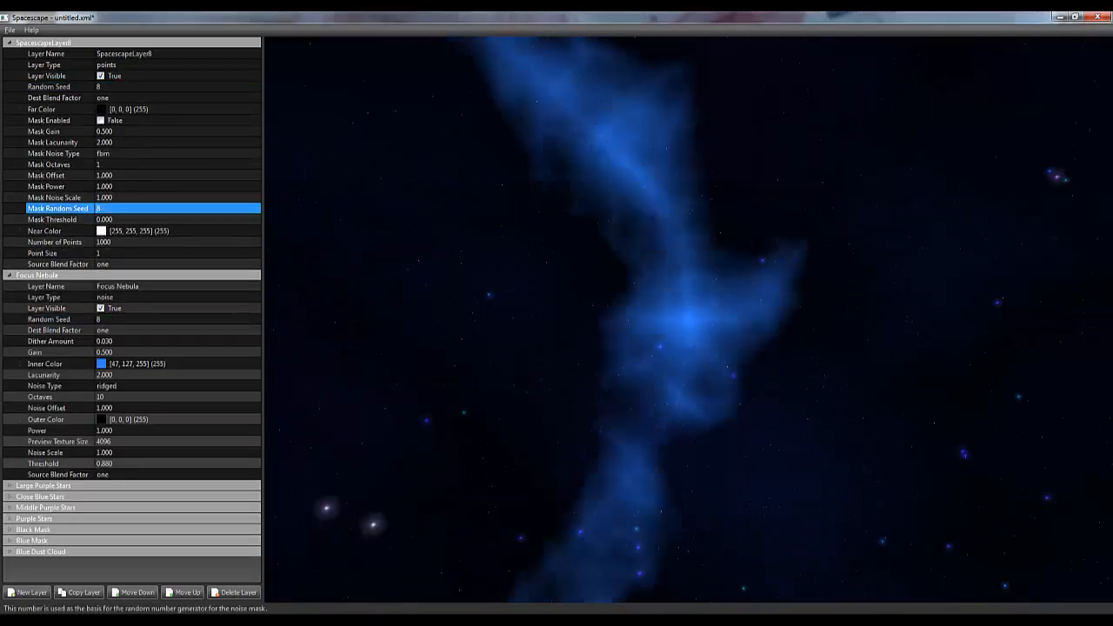
{"action": "left_click", "coordinate": [52, 242]}
{"action": "left_click", "coordinate": [112, 120]}
{"action": "left_click", "coordinate": [130, 153]}
{"action": "left_click", "coordinate": [136, 163]}
{"action": "type", "text": "10"}
{"action": "left_click", "coordinate": [127, 219]}
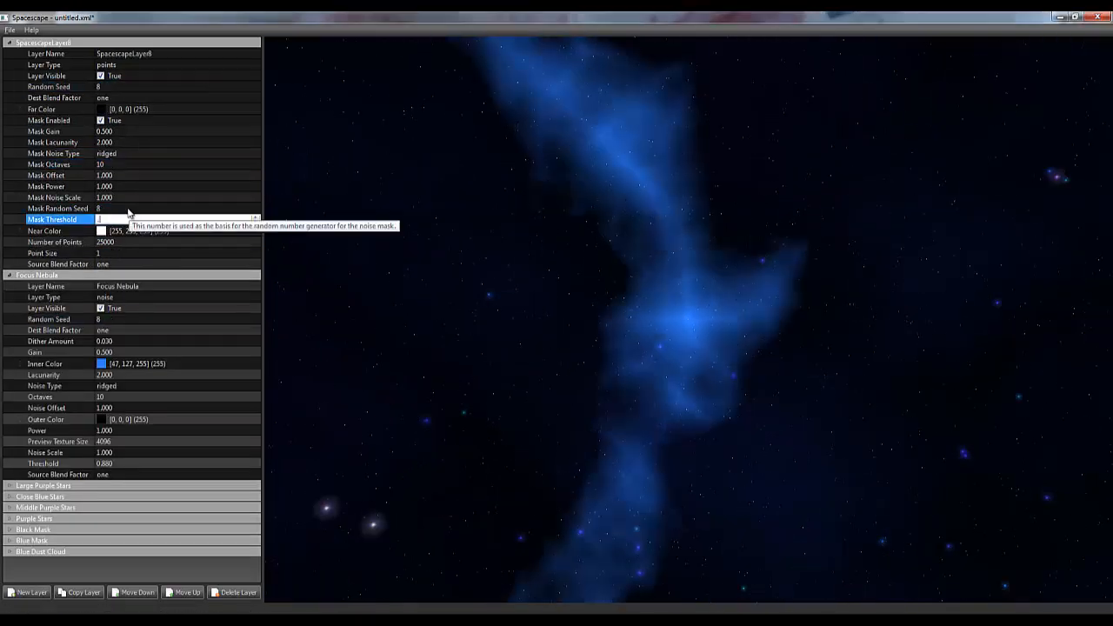
{"action": "type", "text": "0.88"}
- Set the points layer to 20000 points with near color 47, 128, 226 and far color 10, 26, 115
{"action": "left_click", "coordinate": [174, 254]}
{"action": "left_click", "coordinate": [173, 242]}
{"action": "left_click", "coordinate": [254, 230]}
{"action": "left_click_drag", "start_coordinate": [562, 211], "coordinate": [668, 261]}
{"action": "left_click", "coordinate": [729, 455]}
{"action": "left_click", "coordinate": [130, 108]}
{"action": "left_click", "coordinate": [254, 109]}
{"action": "left_click", "coordinate": [623, 407]}
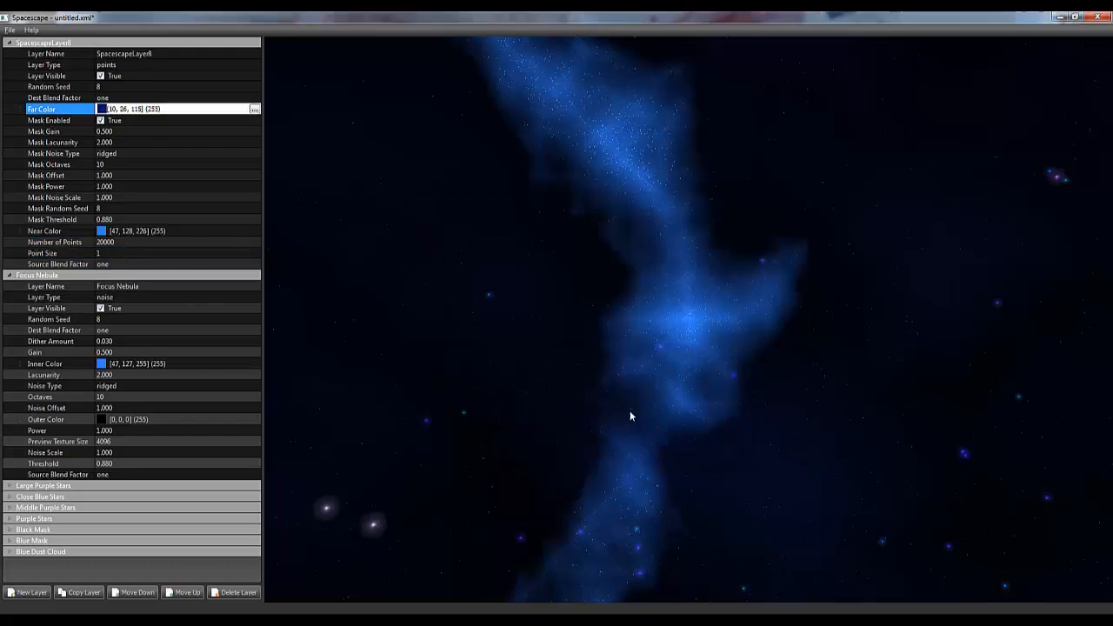
{"action": "left_click", "coordinate": [8, 274]}
{"action": "left_click", "coordinate": [9, 42]}
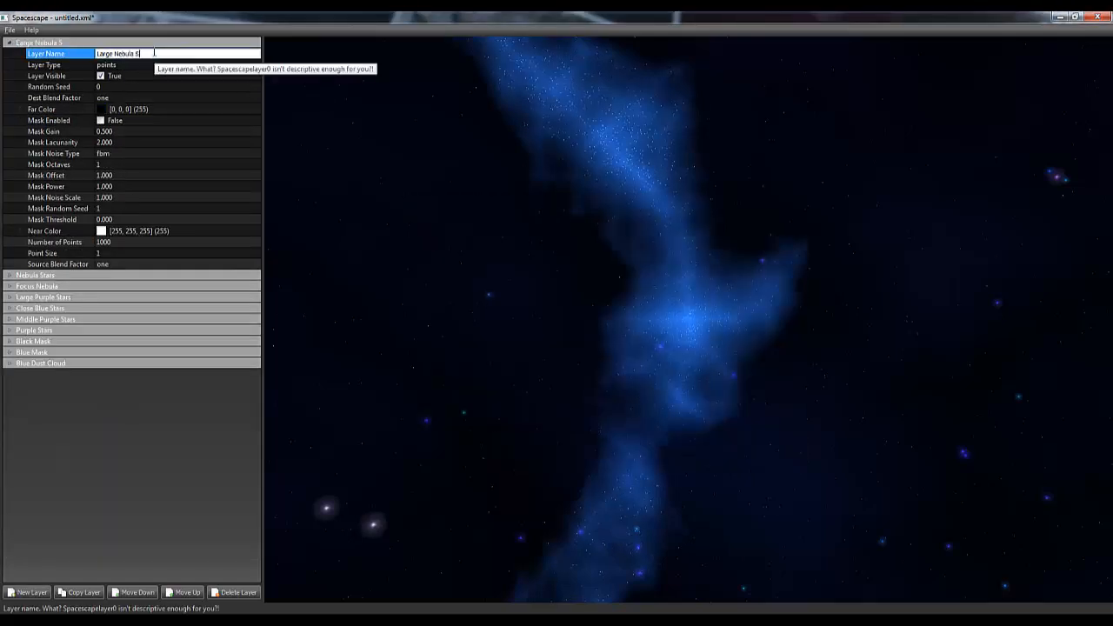
- Set the Large Nebula Stars layer's far color to 255, 0, 4 and near color to 255, 255, 255
{"action": "left_click", "coordinate": [131, 109]}
{"action": "left_click", "coordinate": [254, 109]}
{"action": "left_click", "coordinate": [623, 407]}
{"action": "left_click", "coordinate": [174, 253]}
{"action": "left_click", "coordinate": [254, 253]}
{"action": "left_click", "coordinate": [626, 410]}
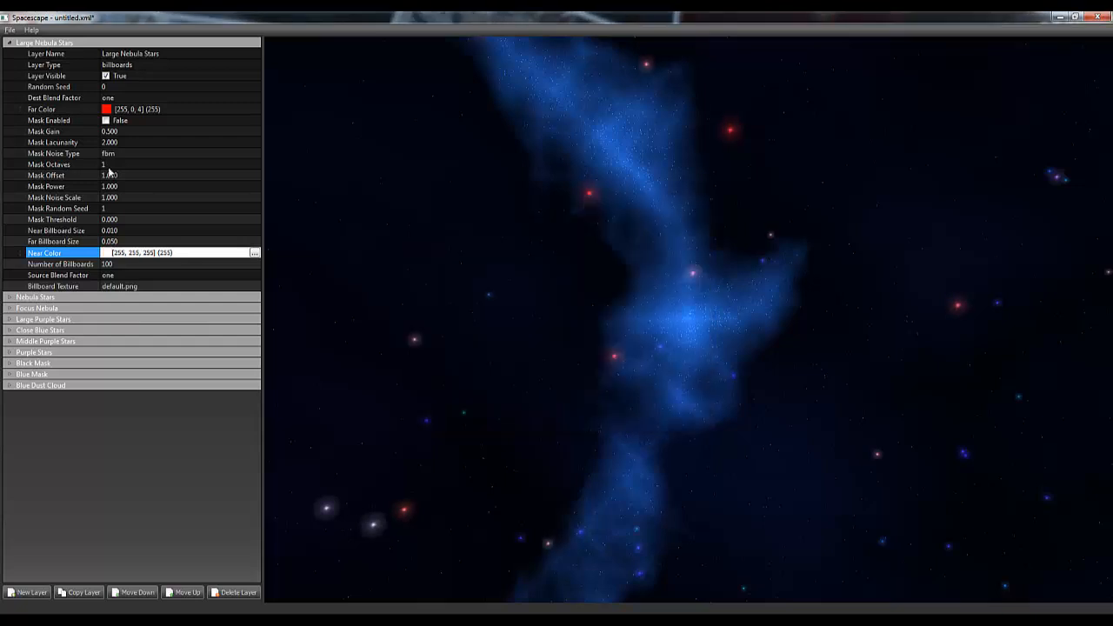
- Set Large Nebula Stars to 10 billboards and enable a ridged mask with 10 octaves, random seed 8 and threshold 0.88
{"action": "left_click", "coordinate": [131, 264]}
{"action": "type", "text": "10"}
{"action": "left_click", "coordinate": [107, 120]}
{"action": "left_click", "coordinate": [9, 296]}
{"action": "left_click", "coordinate": [131, 153]}
{"action": "left_click", "coordinate": [117, 175]}
{"action": "left_click", "coordinate": [117, 164]}
{"action": "type", "text": "10"}
{"action": "left_click", "coordinate": [114, 208]}
{"action": "type", "text": "8"}
{"action": "left_click", "coordinate": [113, 219]}
{"action": "type", "text": ".88"}
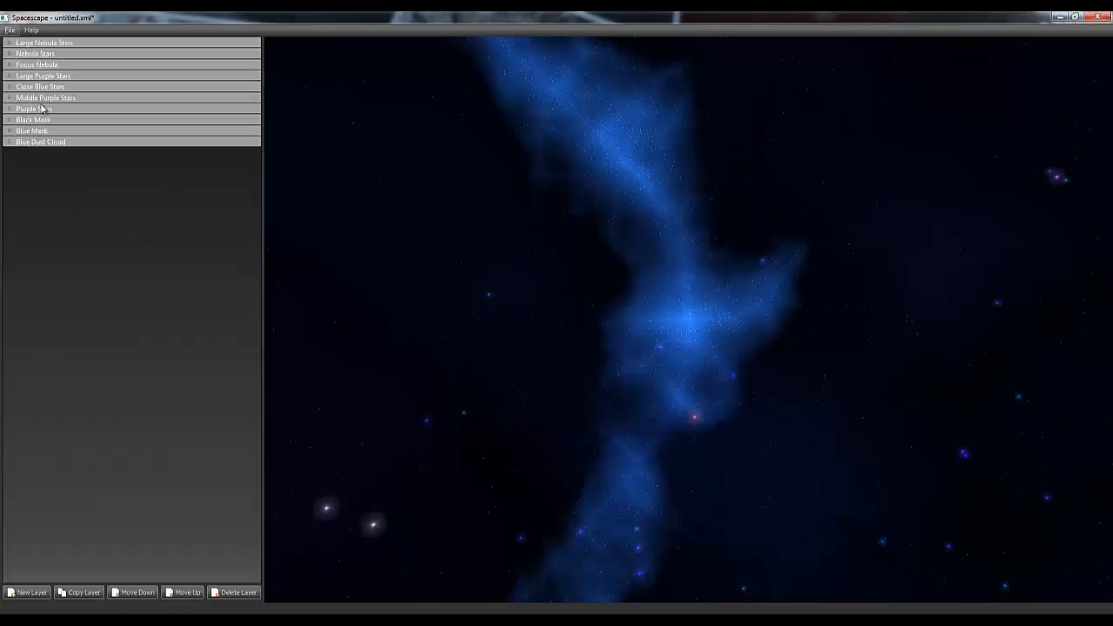
- Export the skybox as six PNG files named StarField3.png into the project's Assets/Resources/Texture folder, choosing the image size
{"action": "left_click", "coordinate": [686, 213]}
{"action": "double_click", "coordinate": [470, 262]}
{"action": "left_click_drag", "start_coordinate": [470, 393], "coordinate": [442, 393]}
{"action": "type", "text": "Nebula"}
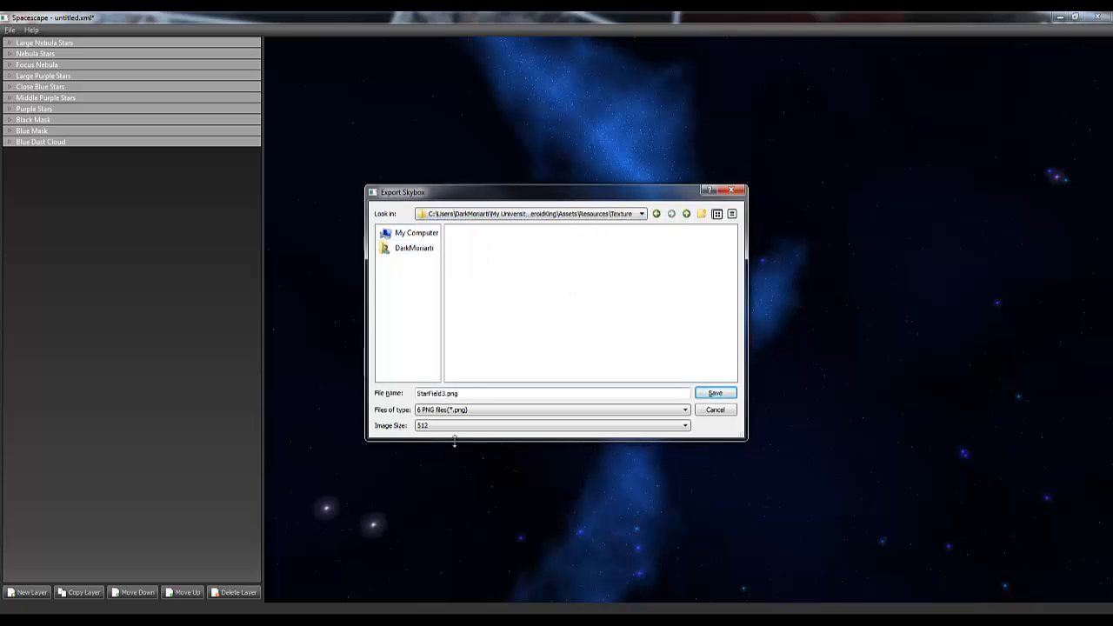
{"action": "left_click", "coordinate": [454, 425]}
{"action": "left_click", "coordinate": [426, 449]}
{"action": "left_click", "coordinate": [715, 394]}
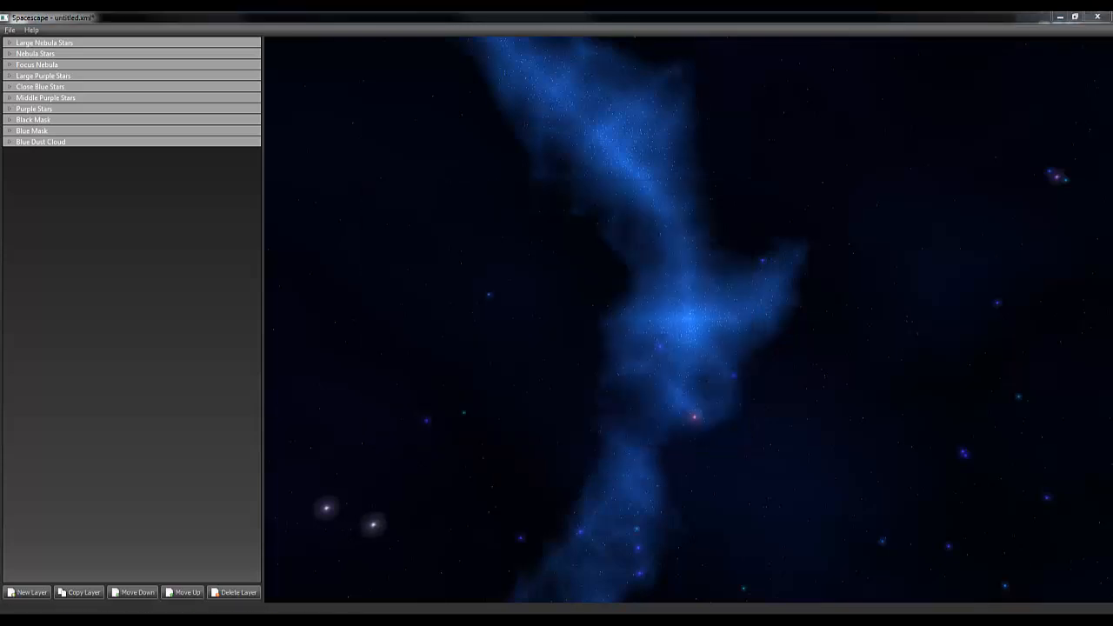
- Switch to Unity and open the project's Assets > Resources > Texture folder
{"action": "left_click", "coordinate": [196, 619]}
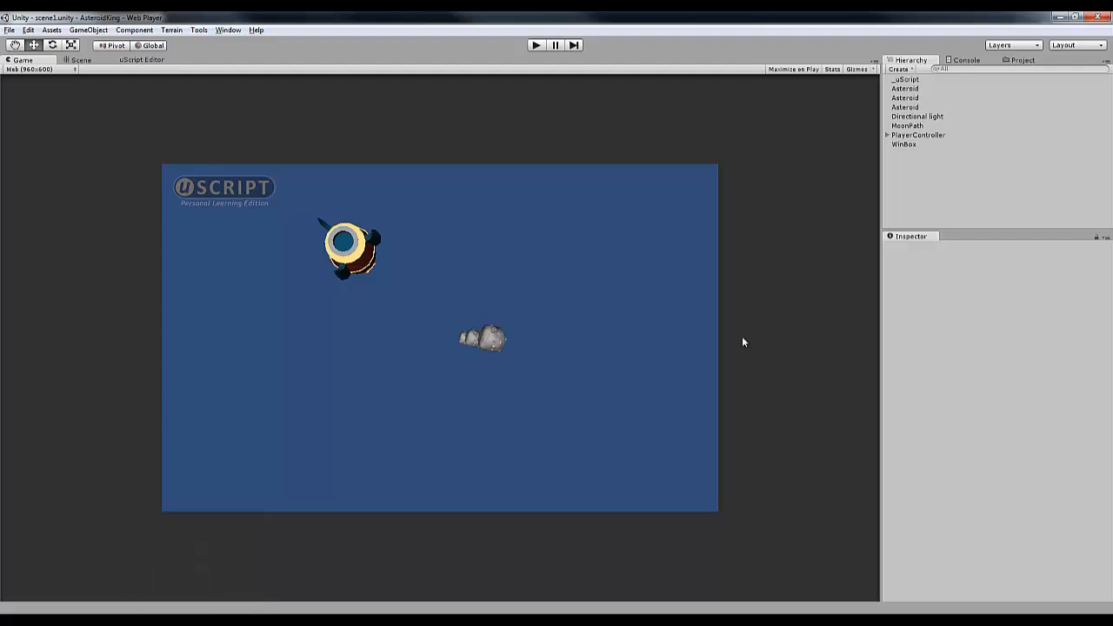
{"action": "left_click", "coordinate": [1014, 62]}
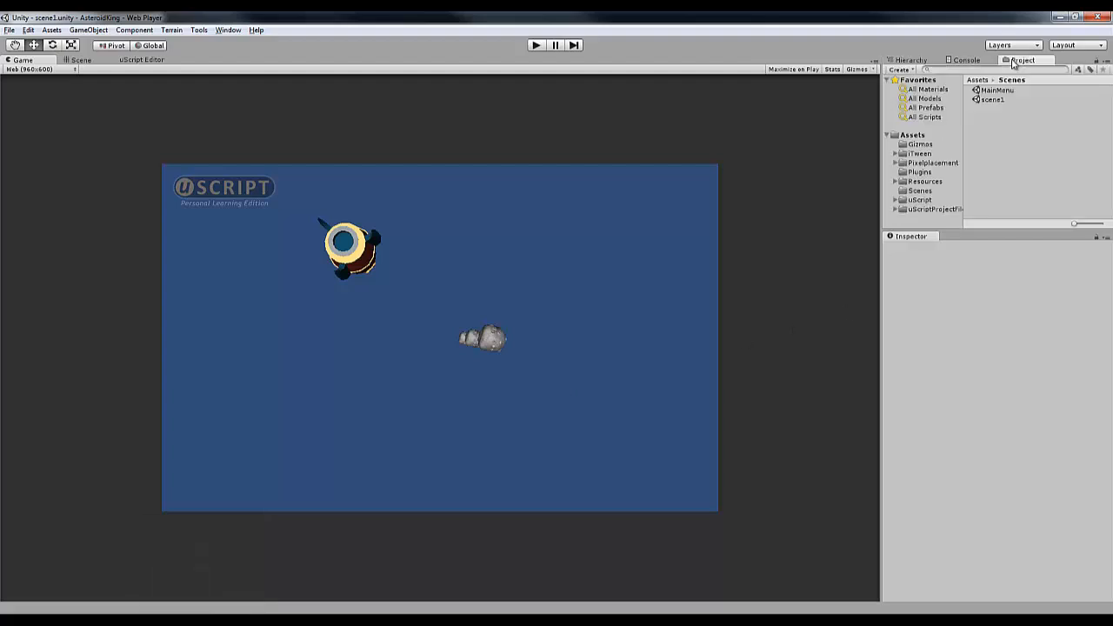
{"action": "left_click", "coordinate": [896, 182]}
{"action": "scroll", "coordinate": [927, 210], "scroll_direction": "down", "scroll_amount": 2}
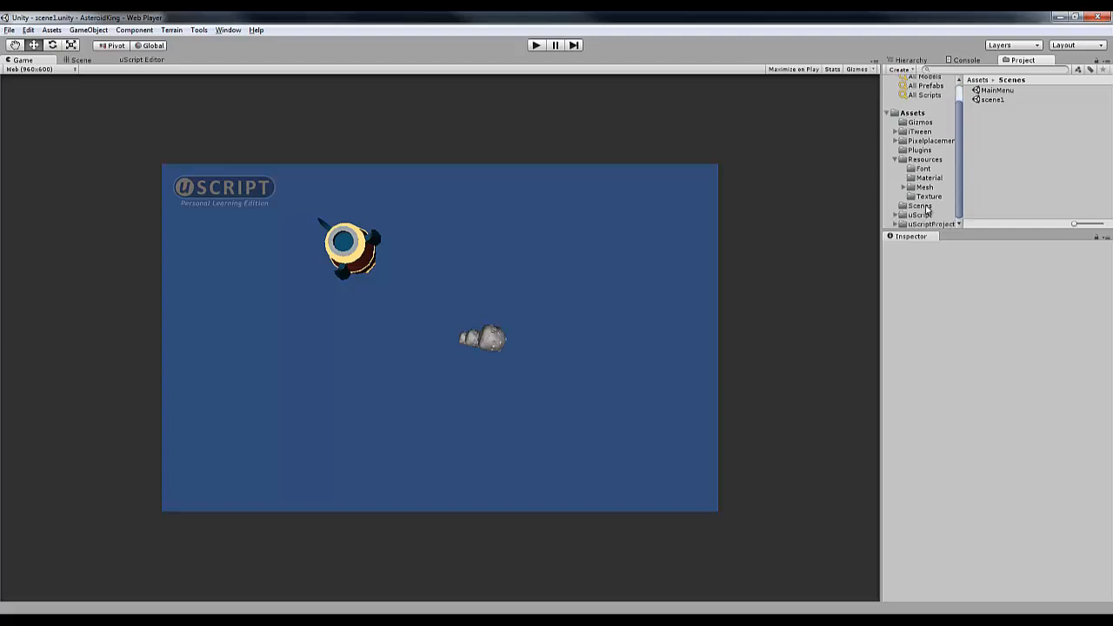
{"action": "left_click", "coordinate": [927, 196]}
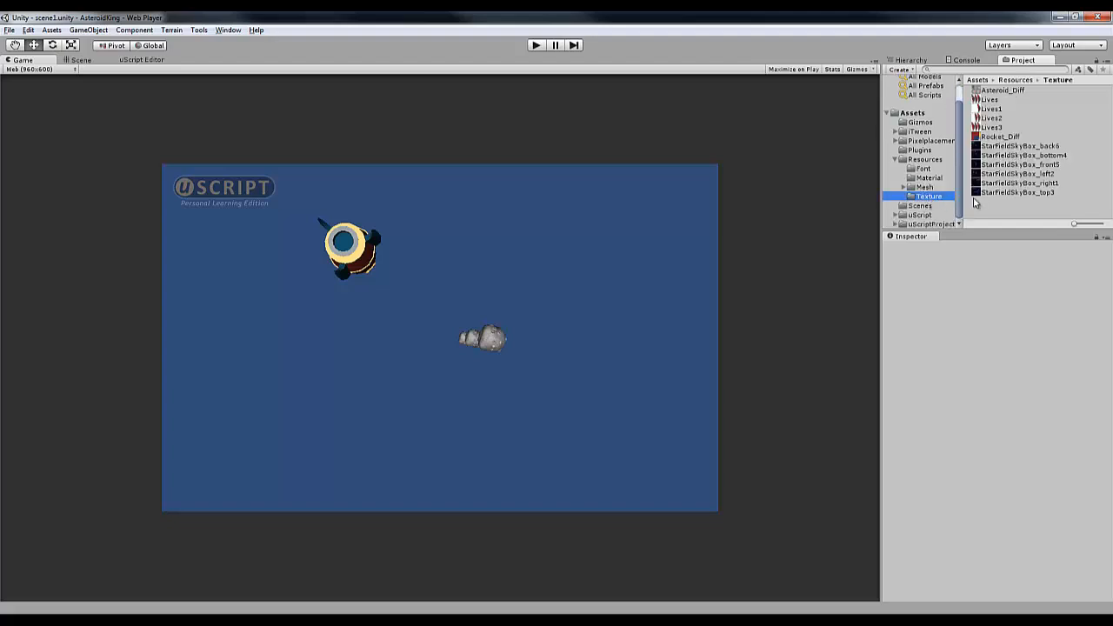
- Inspect the six StarFieldSkyBox textures from back6 to top3 and their import settings
{"action": "left_click", "coordinate": [1009, 146]}
{"action": "left_click", "coordinate": [1009, 155]}
{"action": "left_click", "coordinate": [1007, 164]}
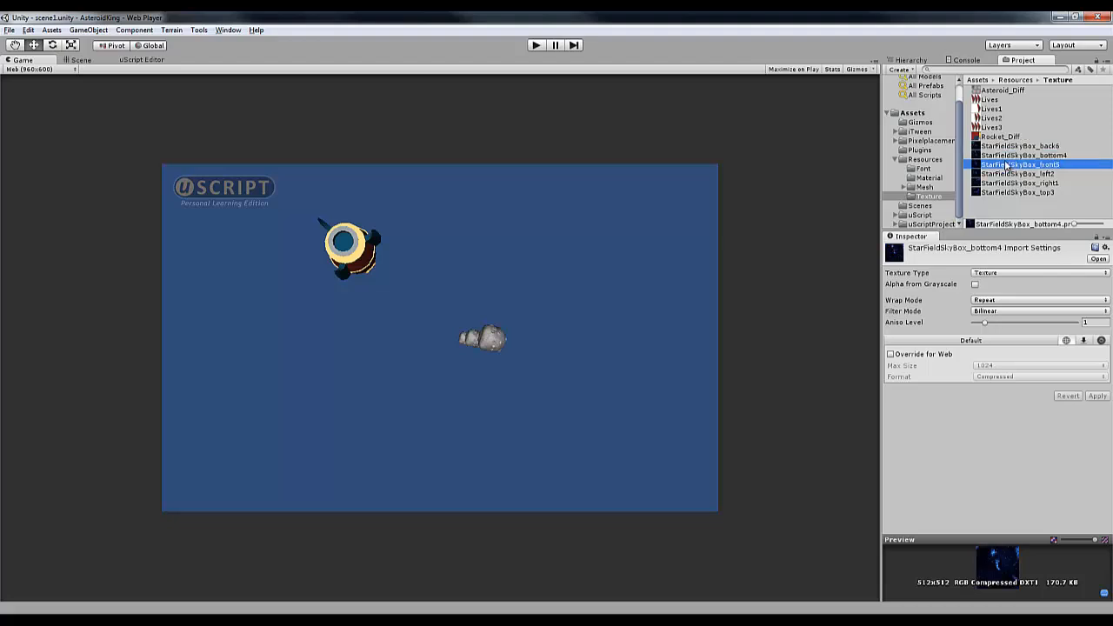
{"action": "left_click", "coordinate": [1007, 174]}
{"action": "left_click", "coordinate": [1005, 184]}
{"action": "left_click", "coordinate": [1004, 193]}
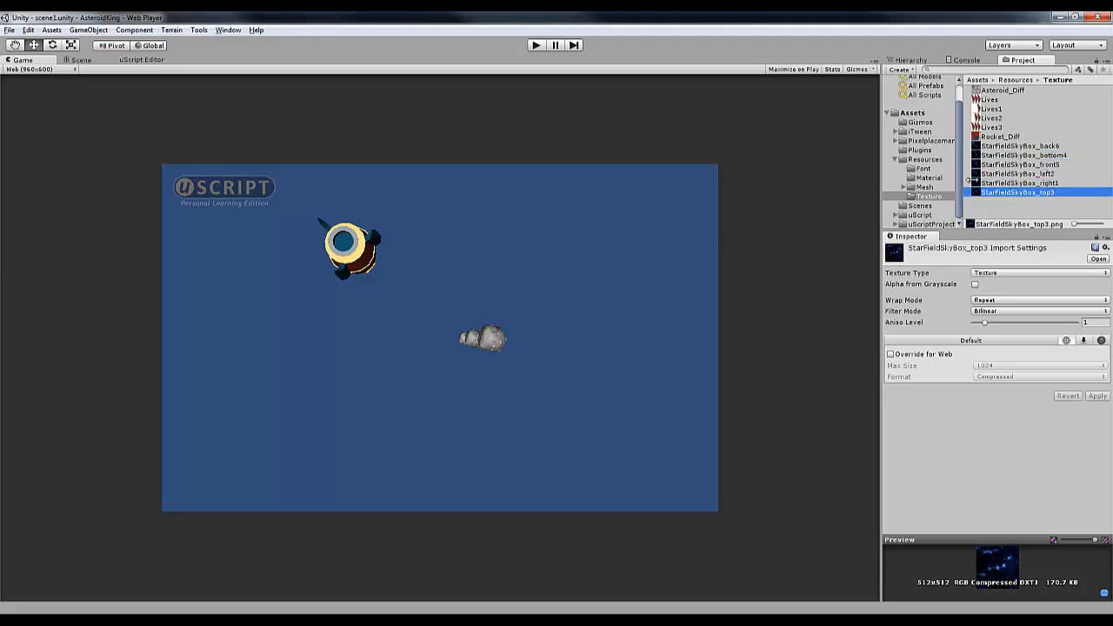
- Create a new material named SkyBox in the Resources > Material folder
{"action": "left_click", "coordinate": [929, 178]}
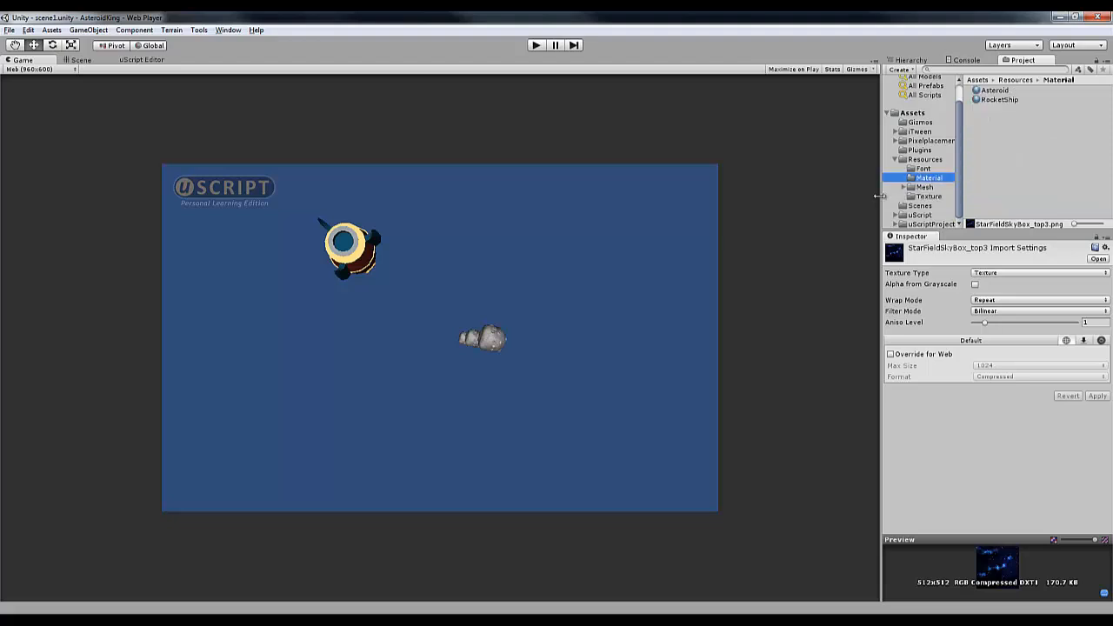
{"action": "left_click_drag", "start_coordinate": [880, 197], "coordinate": [705, 225]}
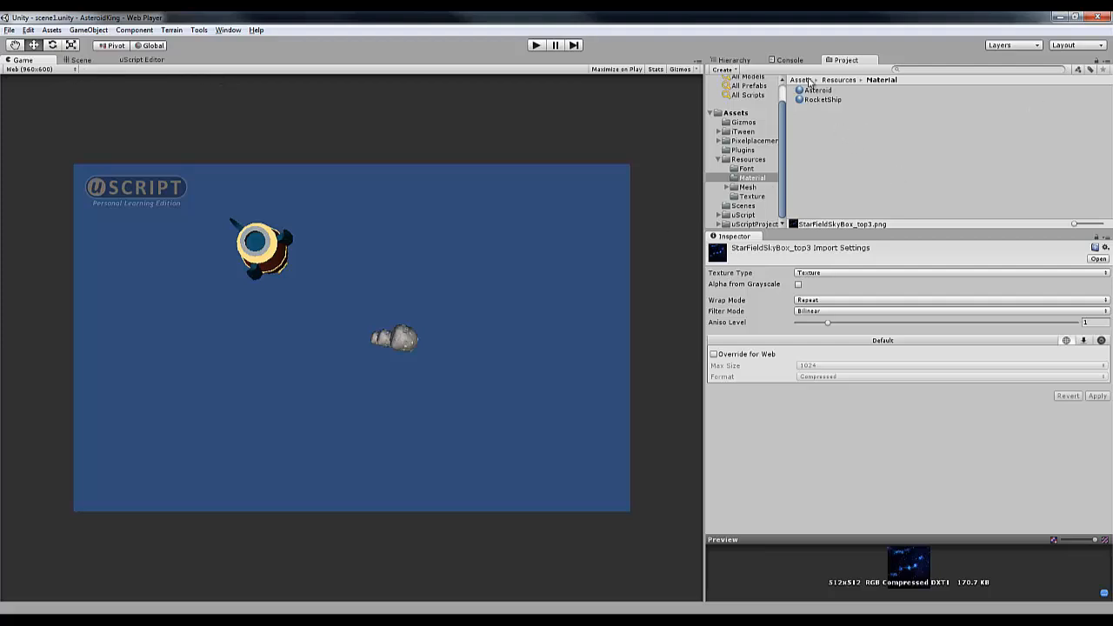
{"action": "left_click", "coordinate": [725, 69]}
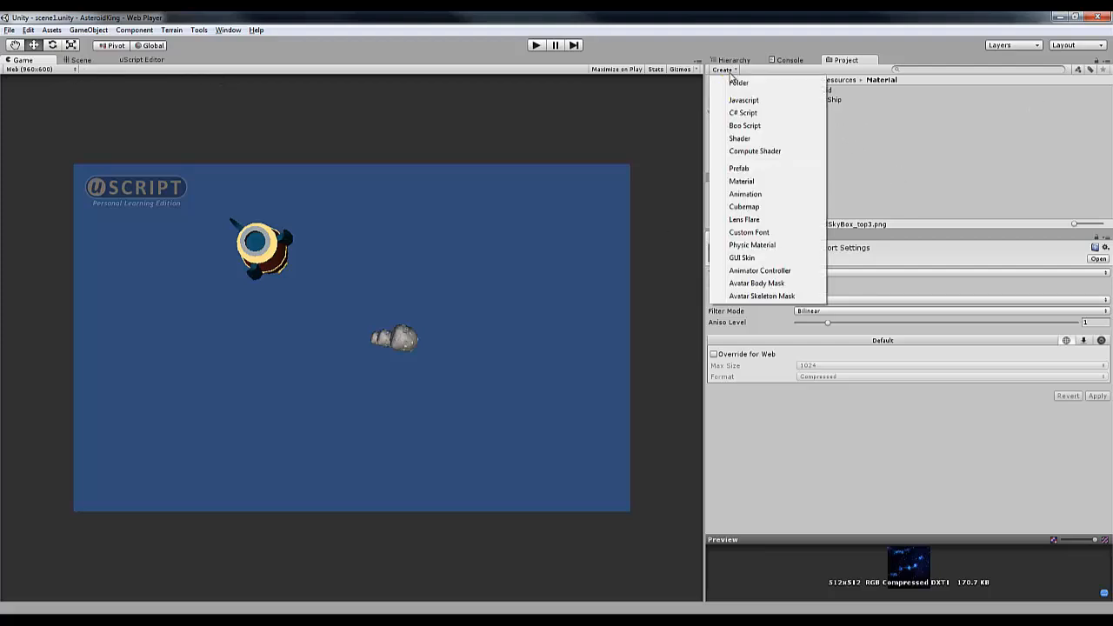
{"action": "left_click", "coordinate": [764, 182]}
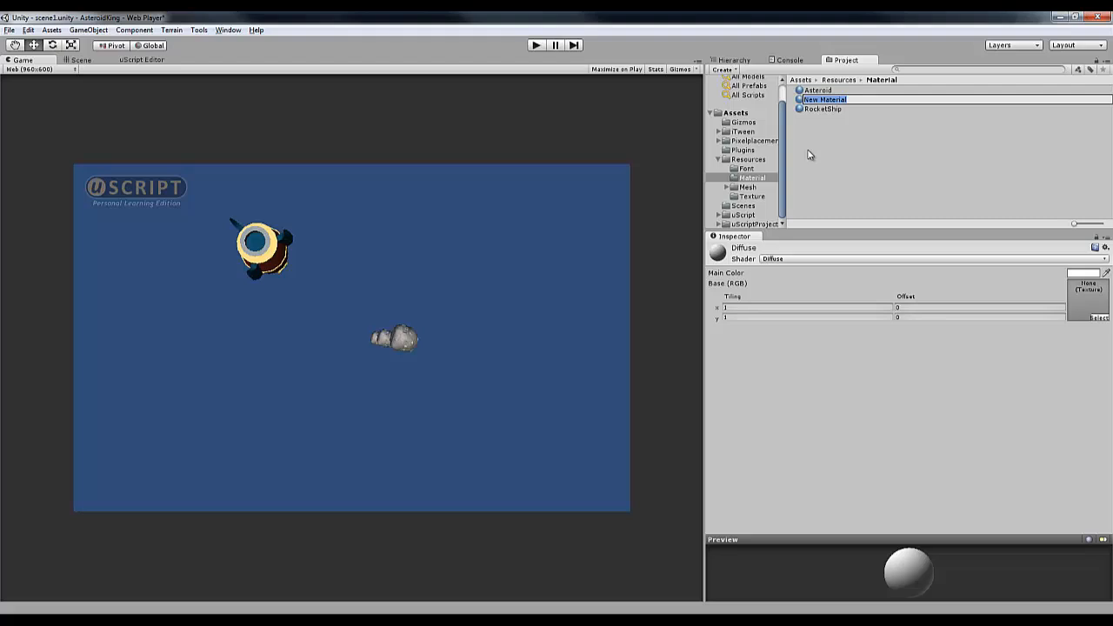
{"action": "type", "text": "SkyBox"}
{"action": "key", "text": "Return"}
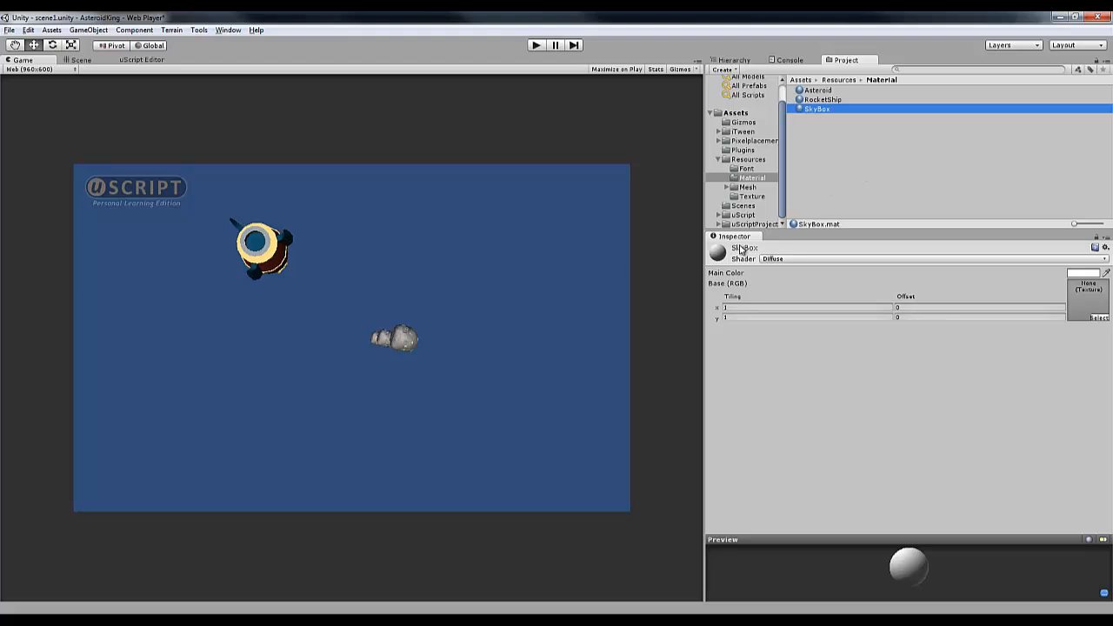
- Set the SkyBox material's shader to RenderFX/Skybox and open the Texture folder for its face textures
{"action": "left_click", "coordinate": [802, 261]}
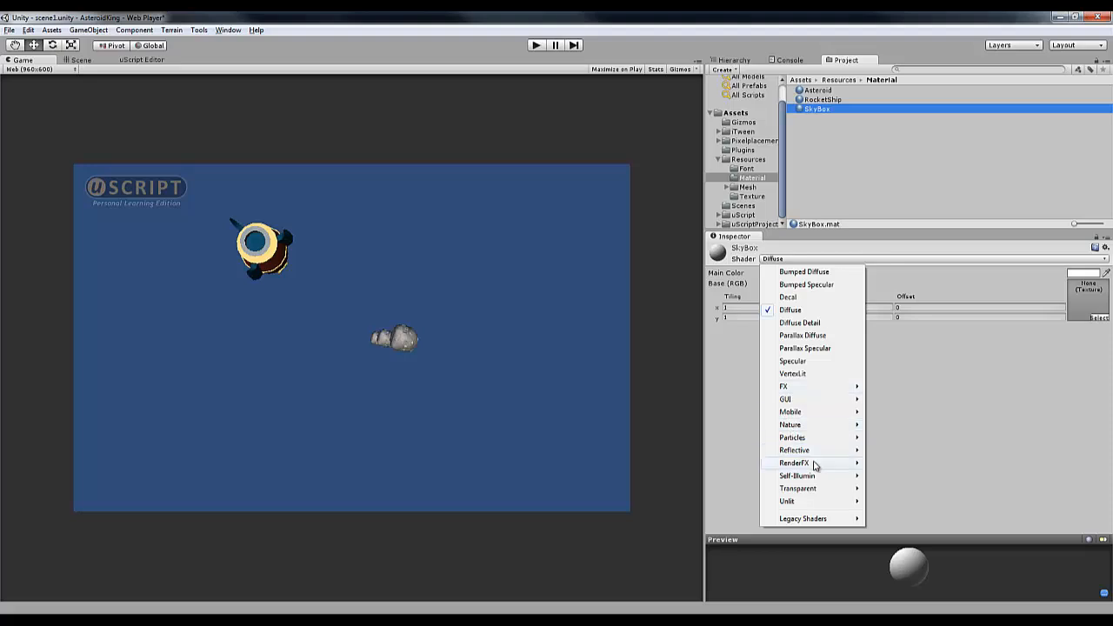
{"action": "mouse_move", "coordinate": [818, 466]}
{"action": "left_click", "coordinate": [700, 464]}
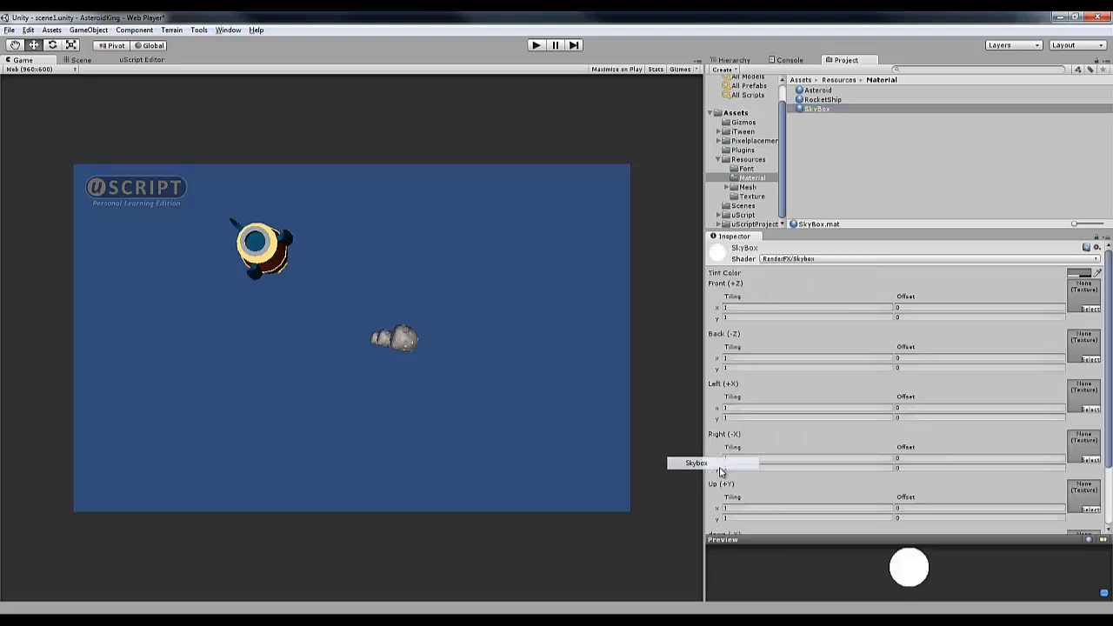
{"action": "left_click_drag", "start_coordinate": [1109, 309], "coordinate": [1105, 396]}
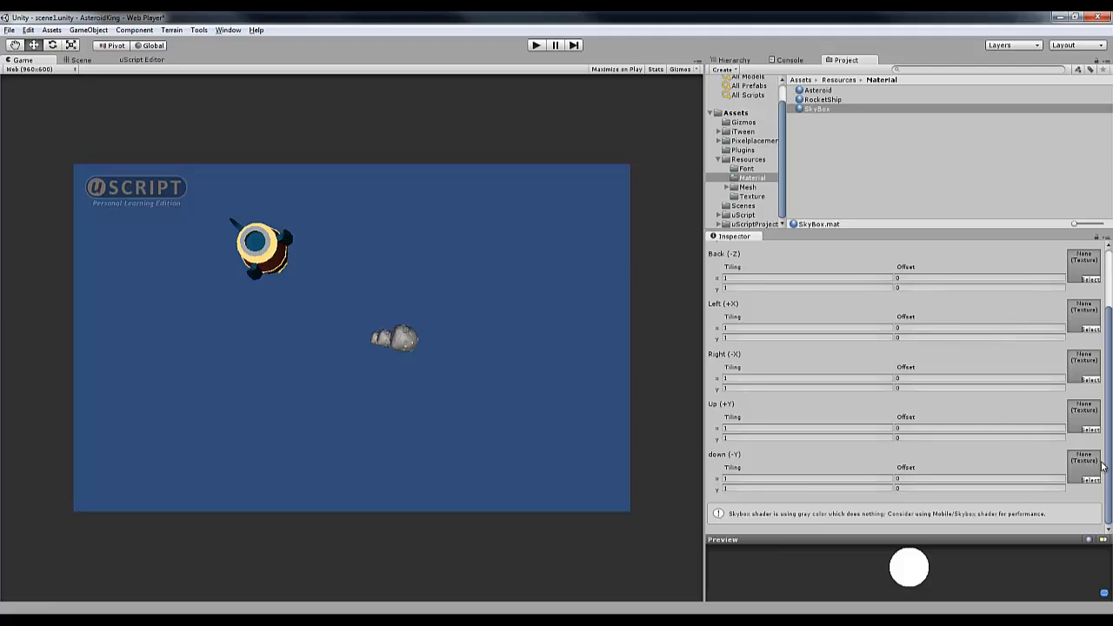
{"action": "left_click_drag", "start_coordinate": [1111, 474], "coordinate": [1102, 394]}
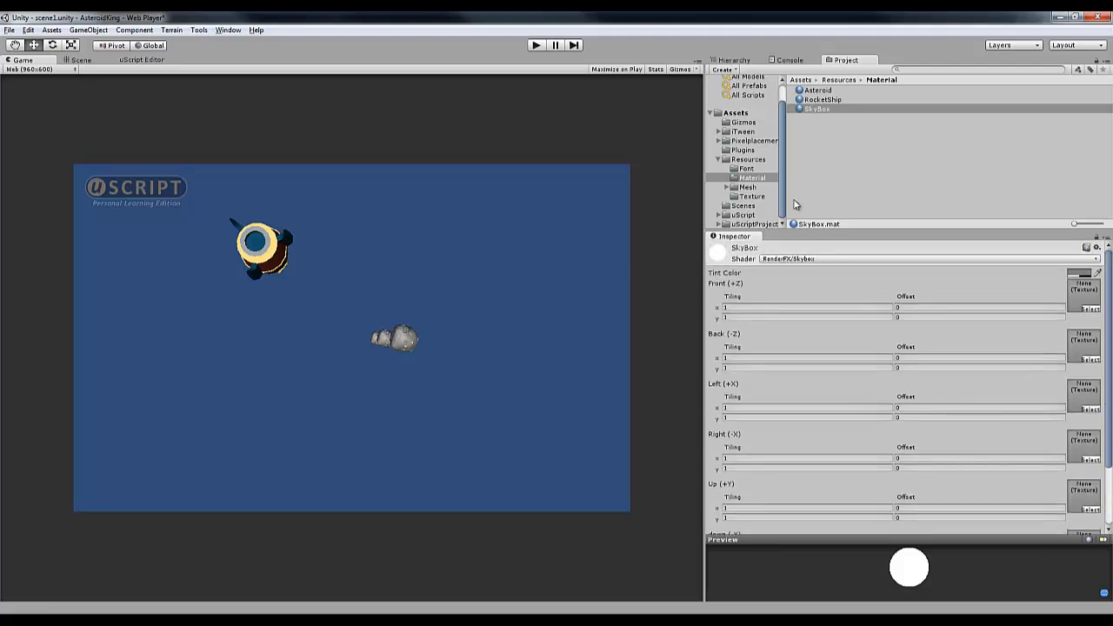
{"action": "left_click", "coordinate": [768, 198]}
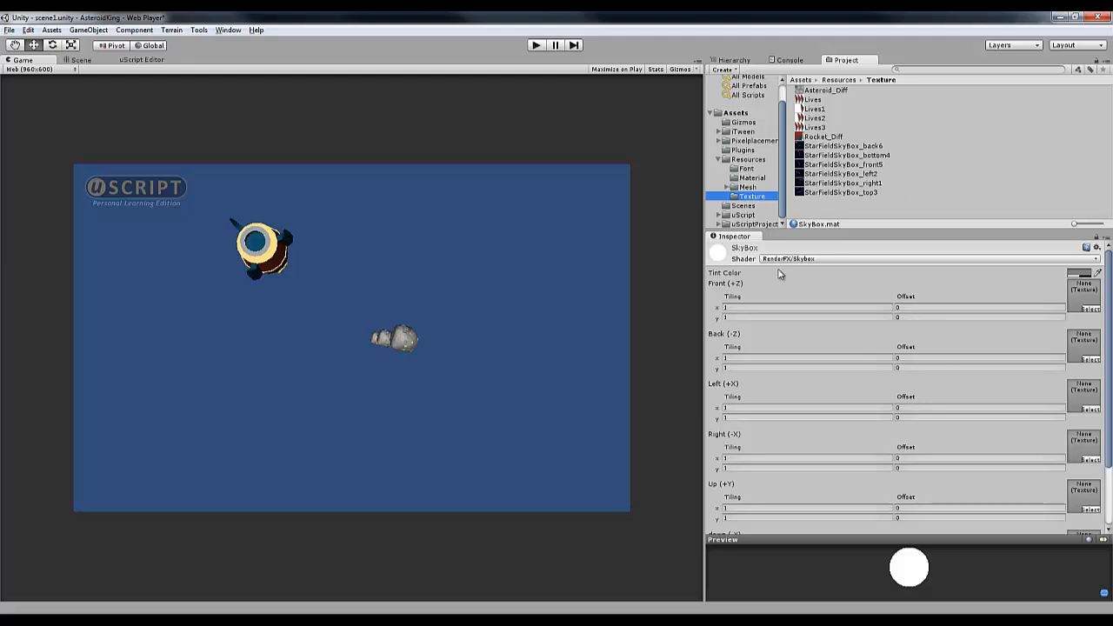
{"action": "left_click", "coordinate": [874, 166]}
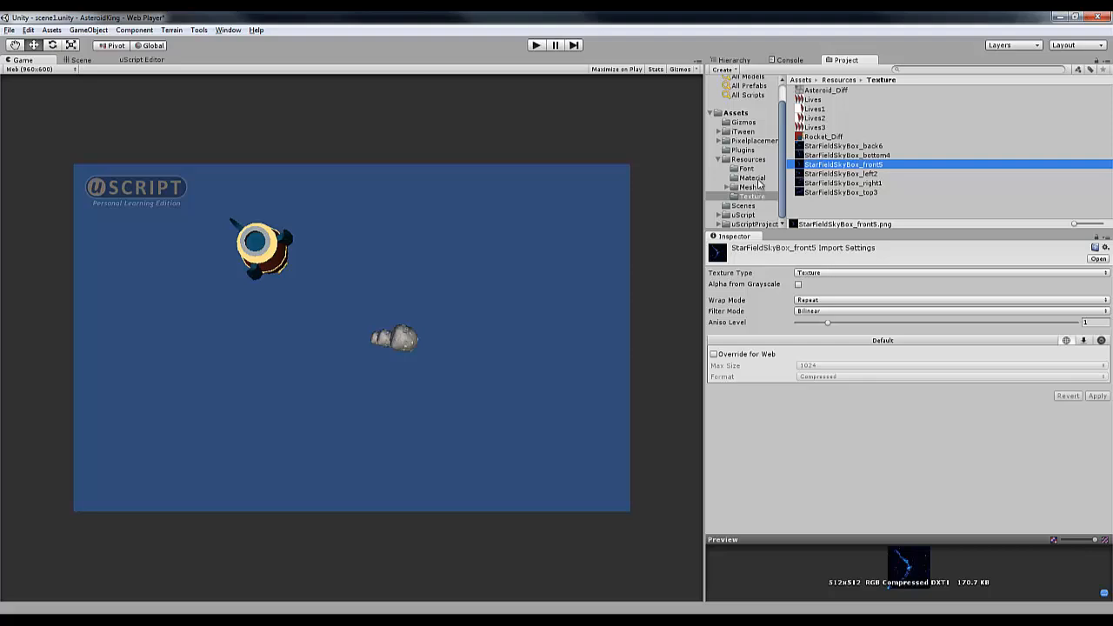
{"action": "left_click", "coordinate": [753, 179]}
{"action": "left_click", "coordinate": [811, 111]}
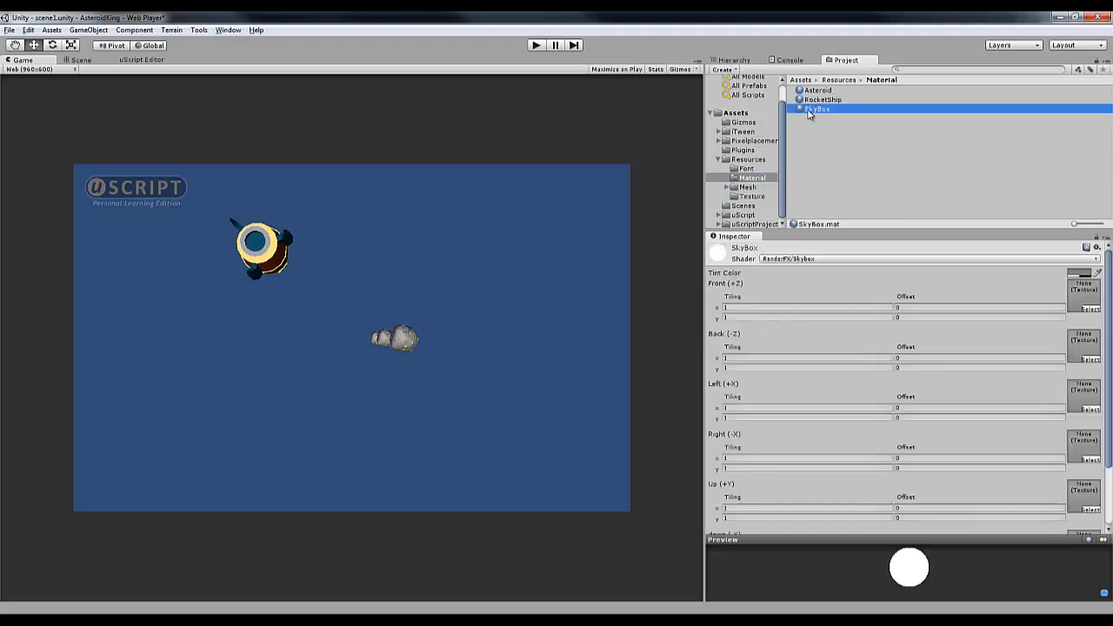
{"action": "left_click", "coordinate": [750, 197]}
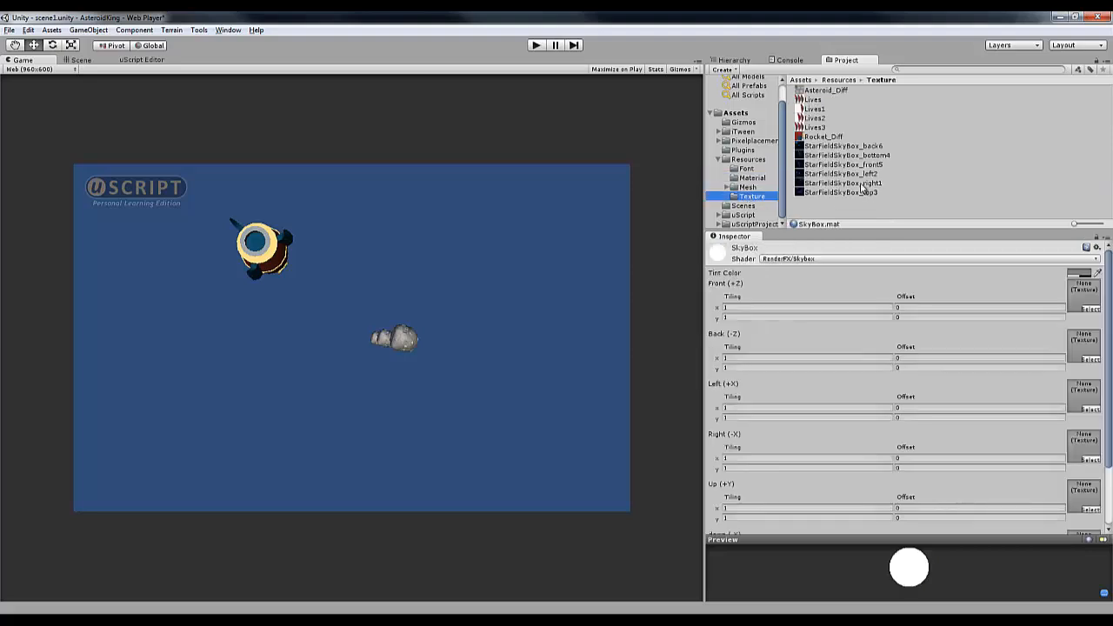
- Assign the StarFieldSkyBox textures to the SkyBox material: front5 to Front, back6 to Back, left2 to Left, right1 to Right, top3 to Up, bottom4 to down
{"action": "left_click_drag", "start_coordinate": [843, 165], "coordinate": [1078, 298]}
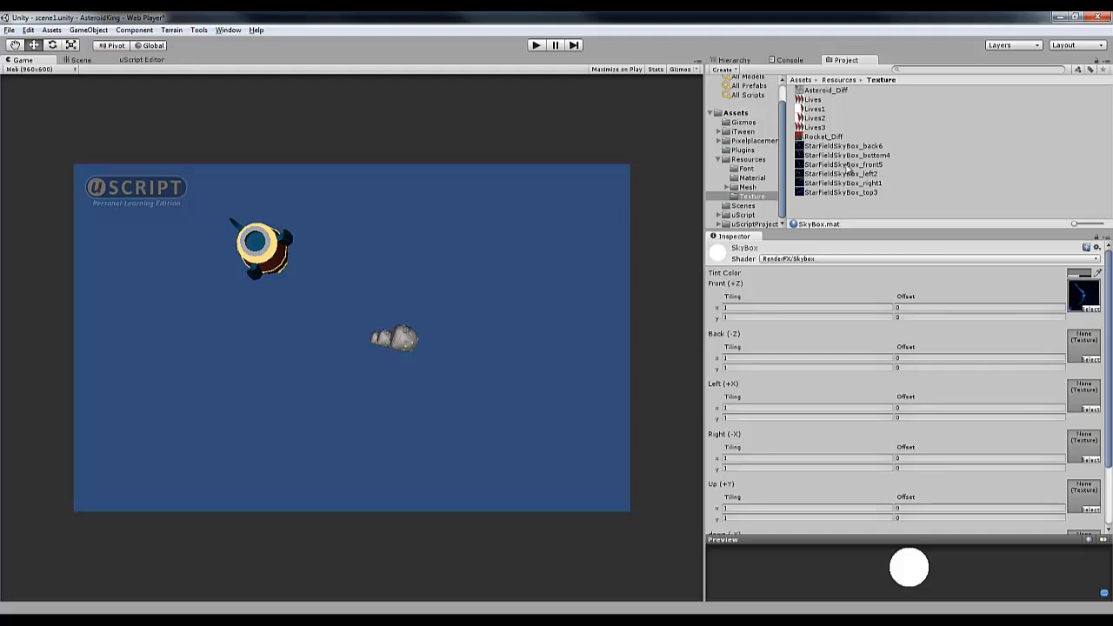
{"action": "left_click_drag", "start_coordinate": [846, 150], "coordinate": [1075, 352]}
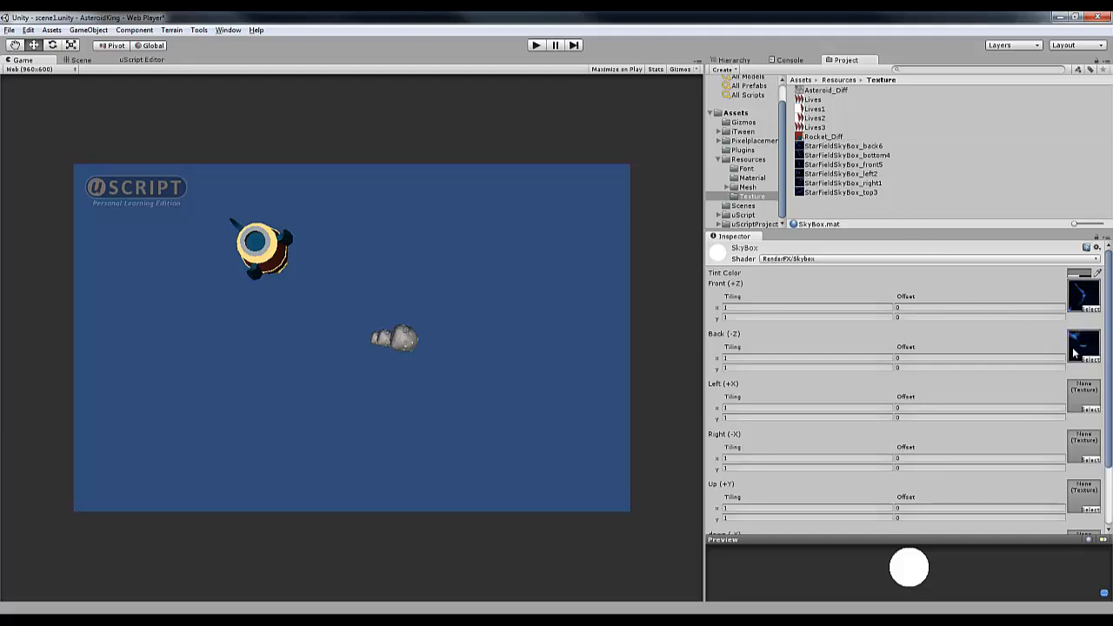
{"action": "left_click_drag", "start_coordinate": [851, 176], "coordinate": [1080, 403]}
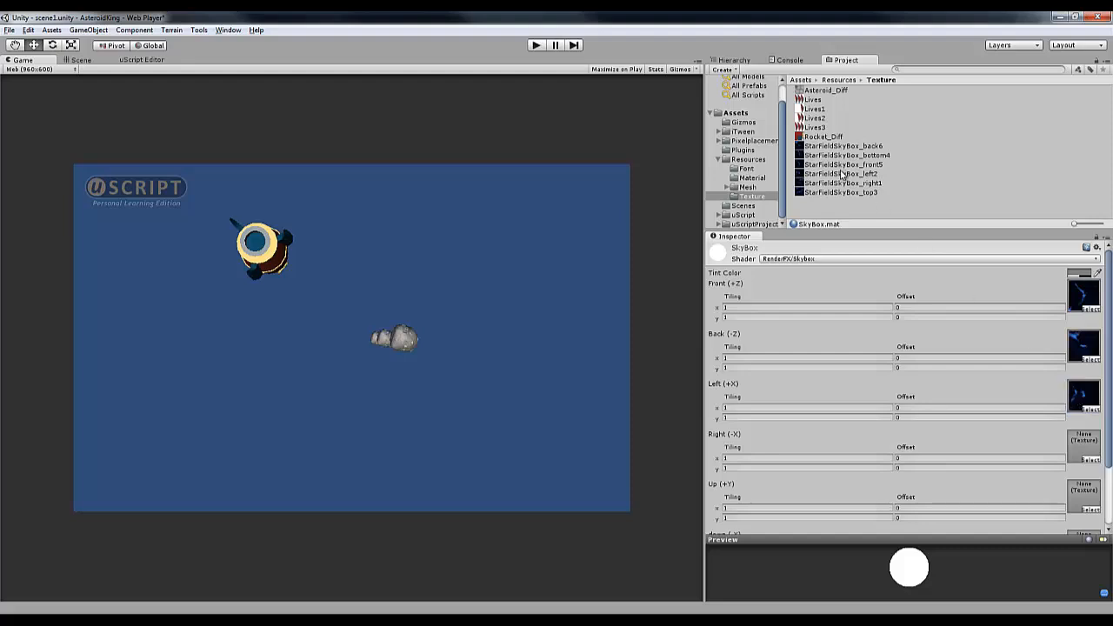
{"action": "left_click_drag", "start_coordinate": [843, 185], "coordinate": [1111, 489]}
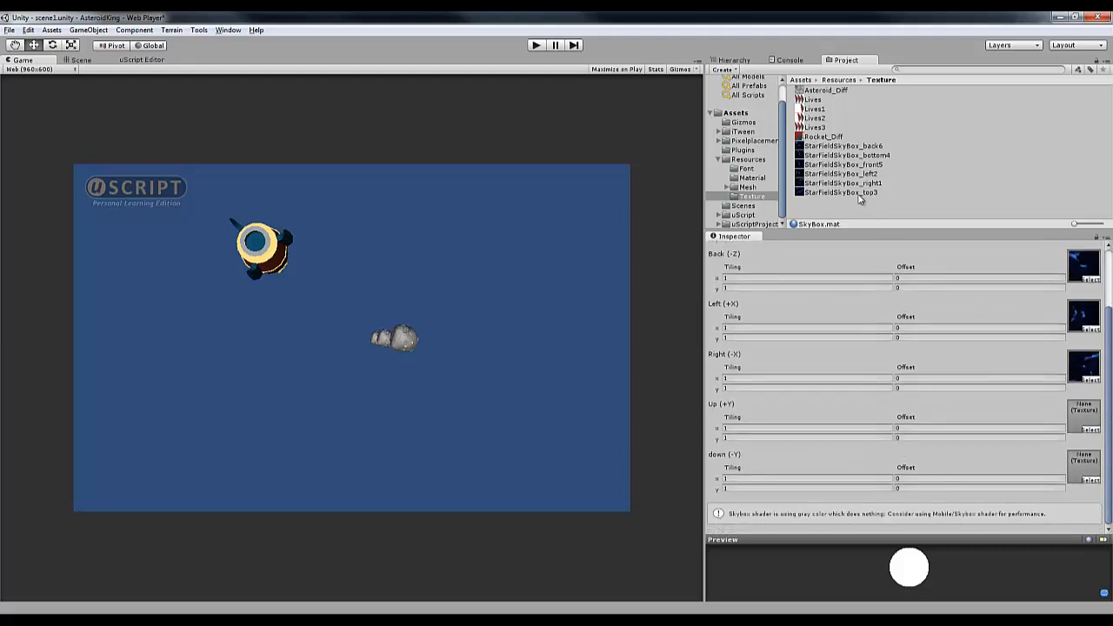
{"action": "left_click_drag", "start_coordinate": [857, 199], "coordinate": [1077, 419]}
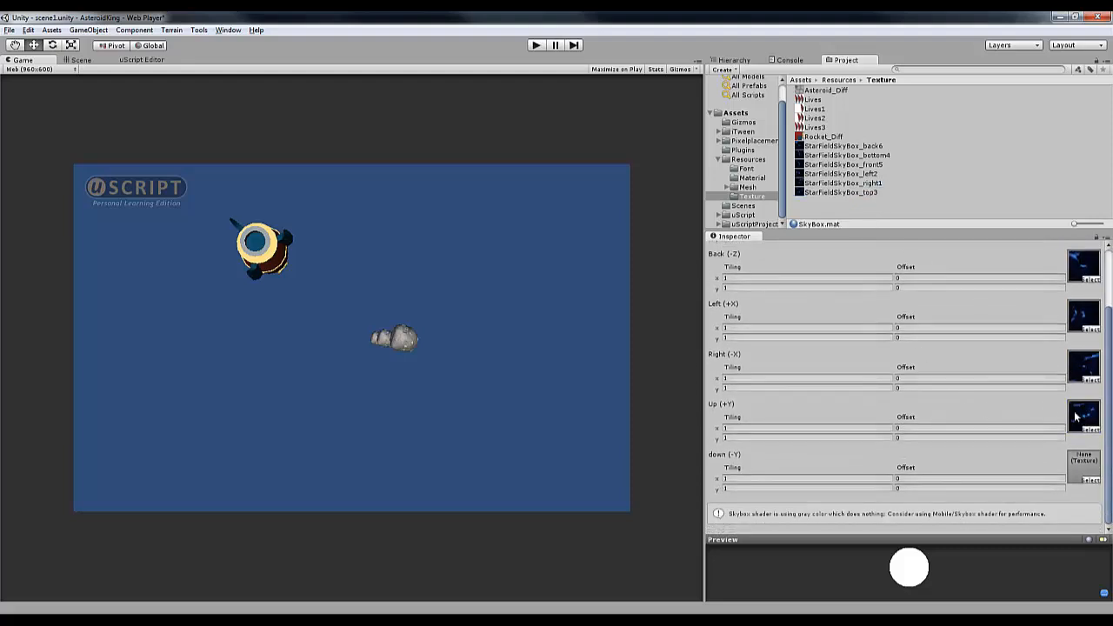
{"action": "left_click_drag", "start_coordinate": [841, 159], "coordinate": [1077, 466]}
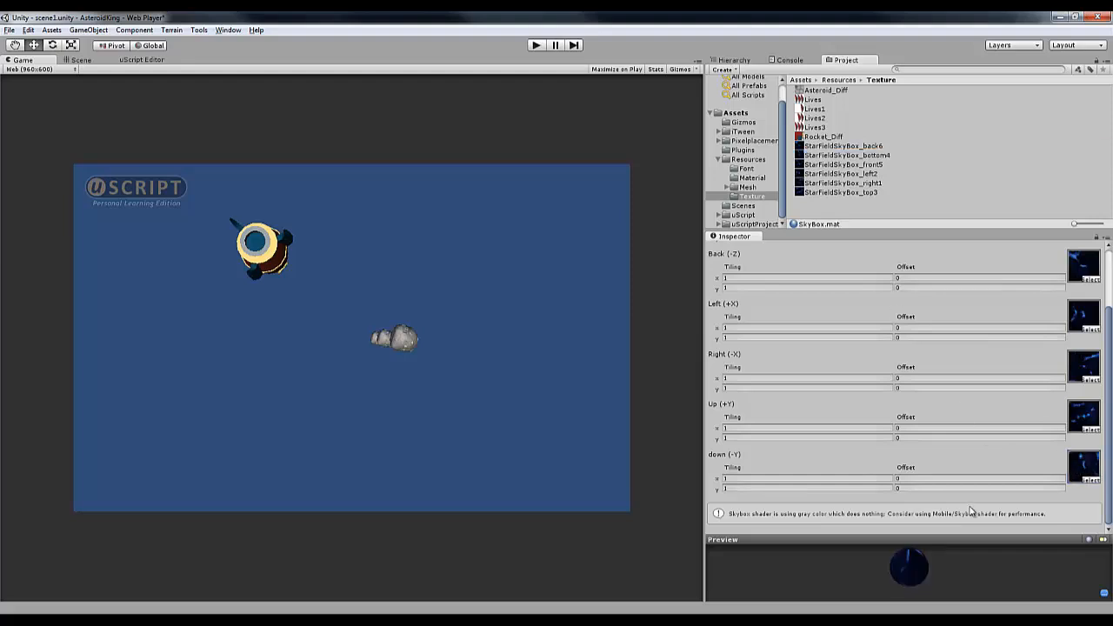
- Enlarge the SkyBox material's preview and rotate the sphere to examine how the textures look
{"action": "left_click_drag", "start_coordinate": [967, 529], "coordinate": [981, 405]}
{"action": "left_click_drag", "start_coordinate": [965, 488], "coordinate": [852, 489]}
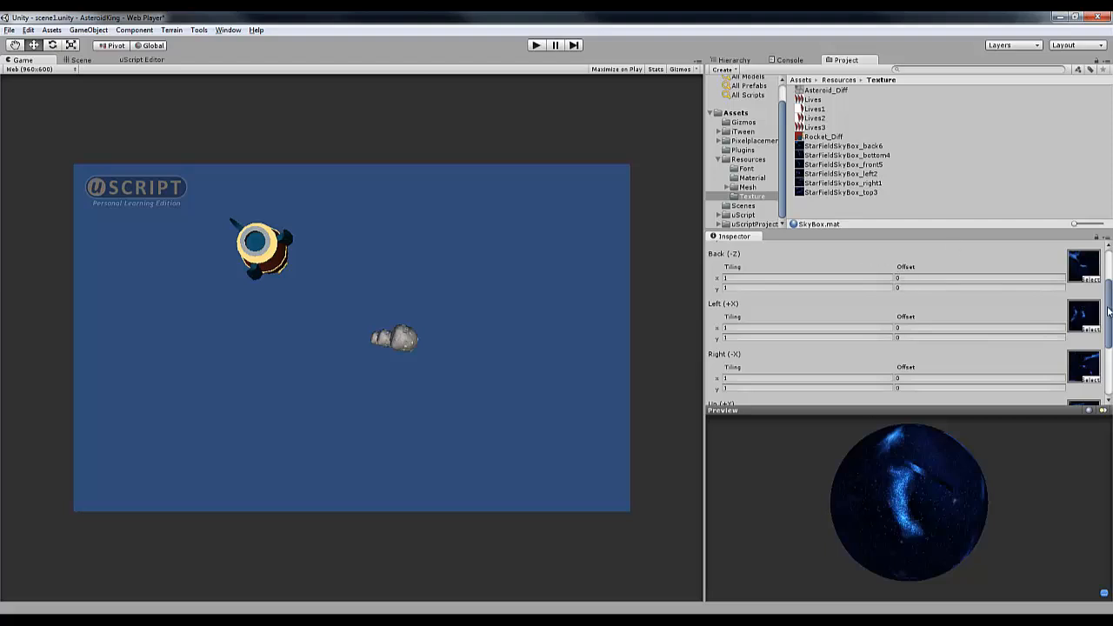
{"action": "left_click_drag", "start_coordinate": [1109, 311], "coordinate": [1109, 280]}
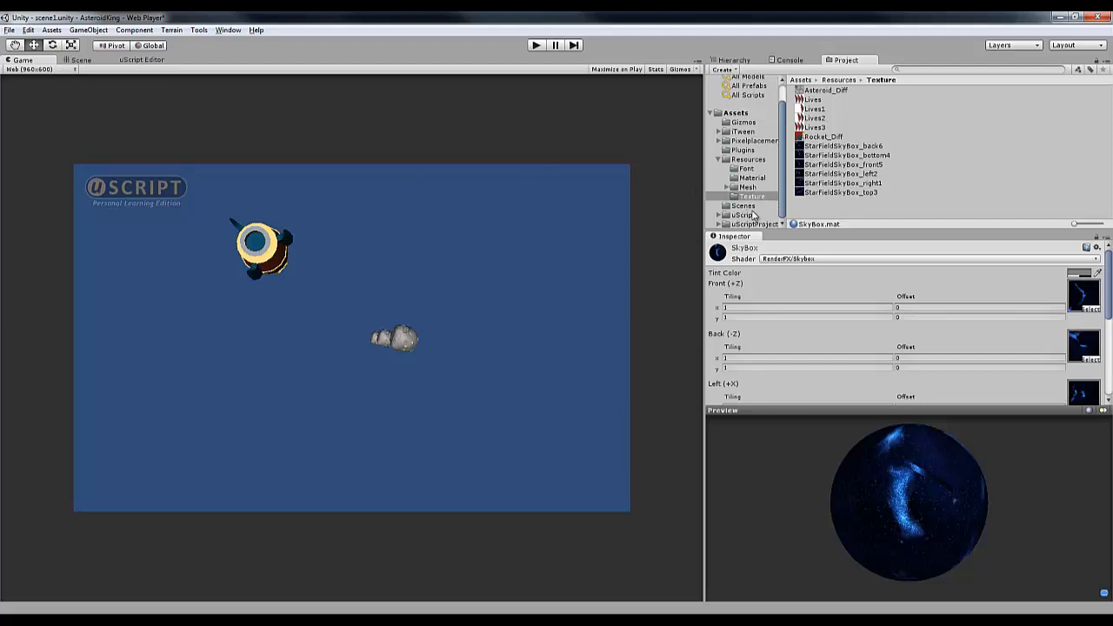
- Open the scene's Render Settings and set Skybox Material to the SkyBox material
{"action": "left_click", "coordinate": [753, 178]}
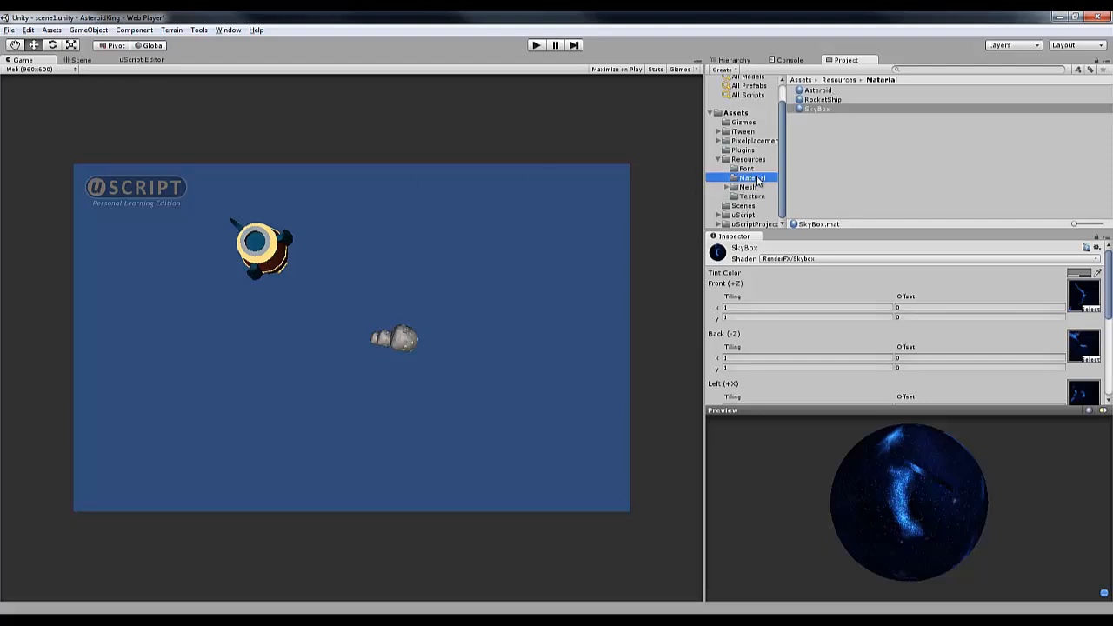
{"action": "left_click", "coordinate": [9, 30]}
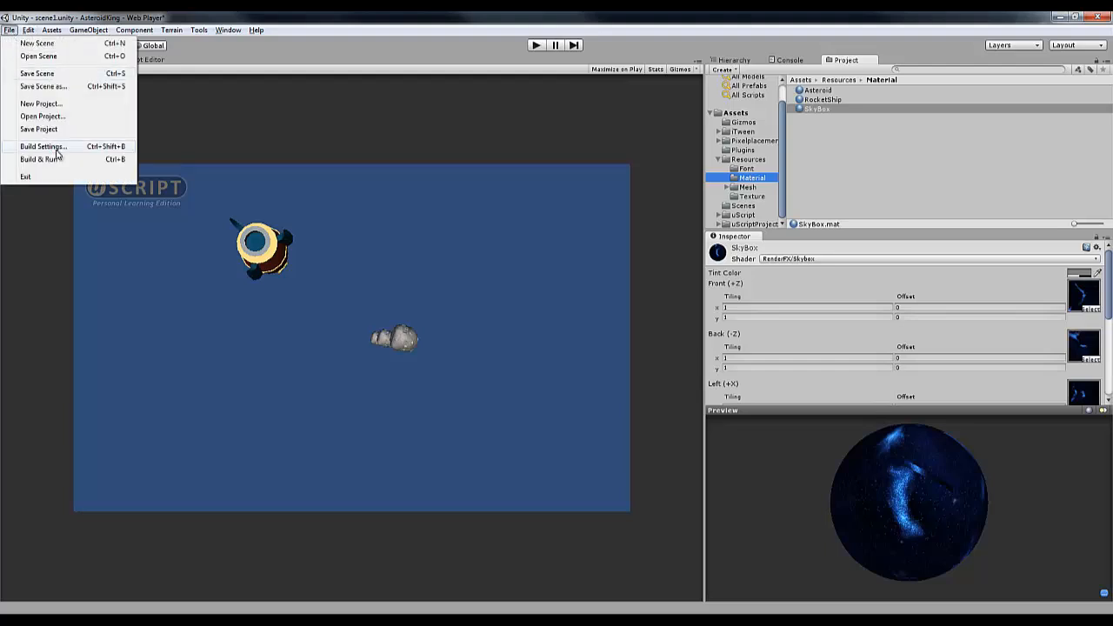
{"action": "mouse_move", "coordinate": [27, 31]}
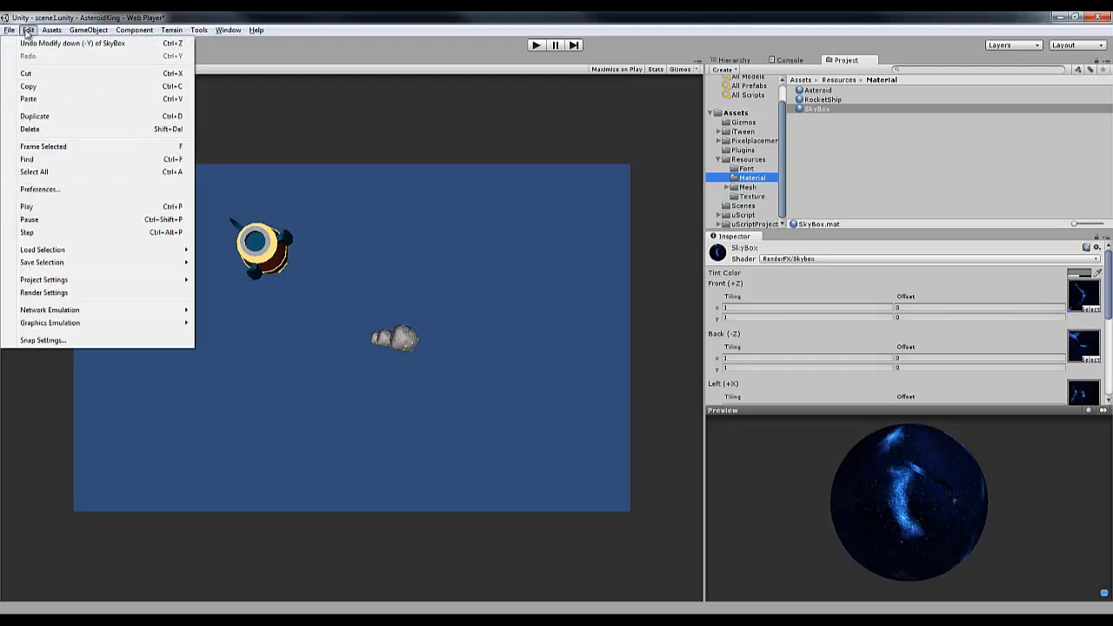
{"action": "left_click", "coordinate": [43, 293]}
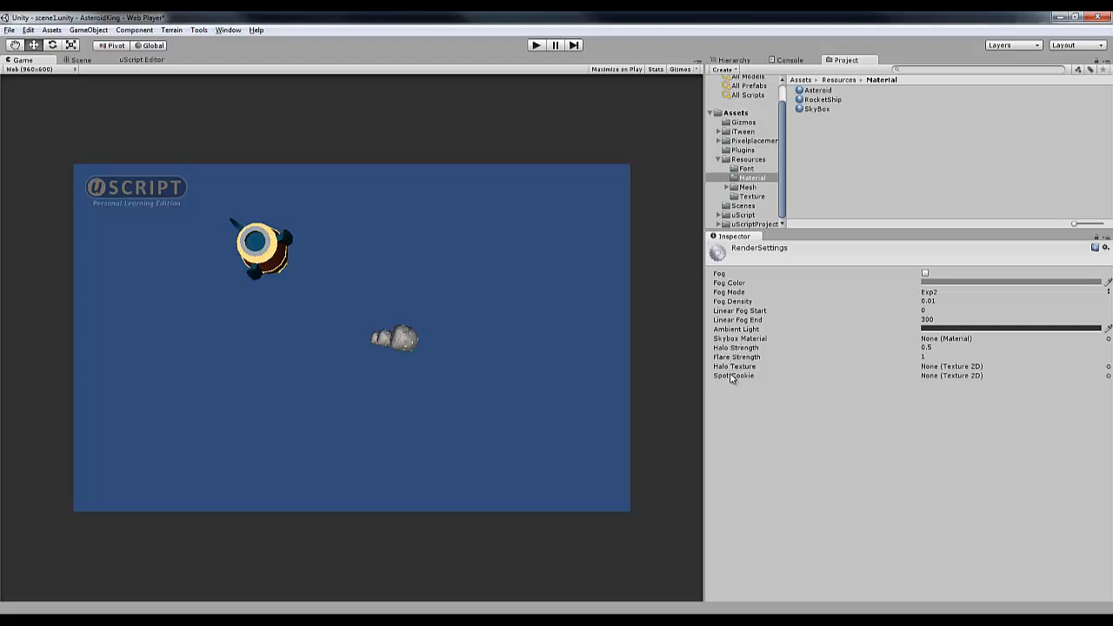
{"action": "left_click", "coordinate": [968, 340]}
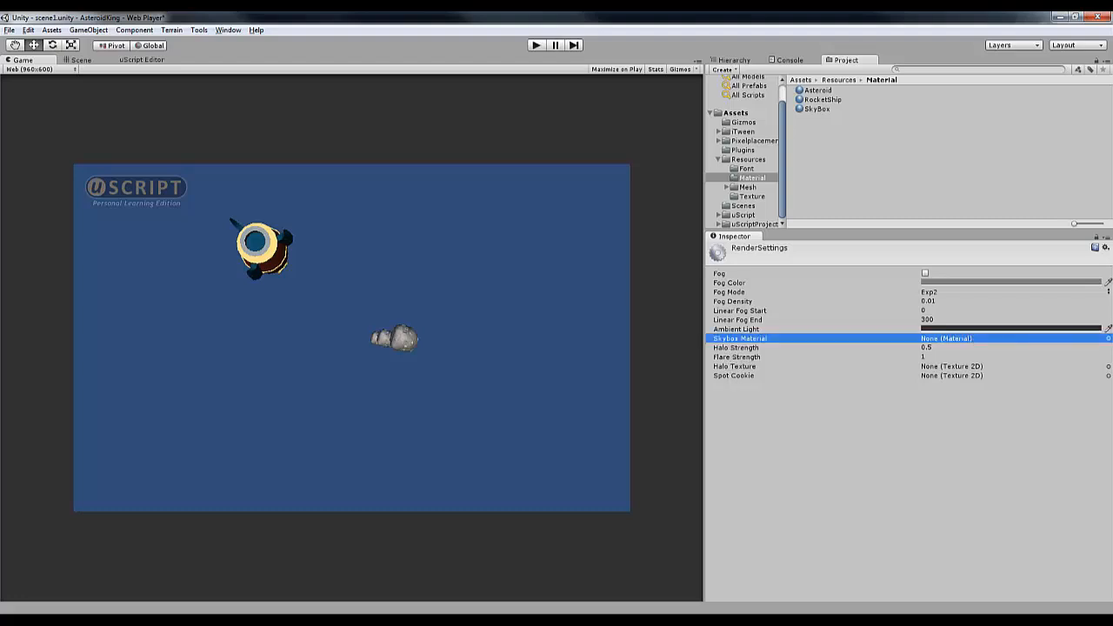
{"action": "left_click", "coordinate": [1109, 340]}
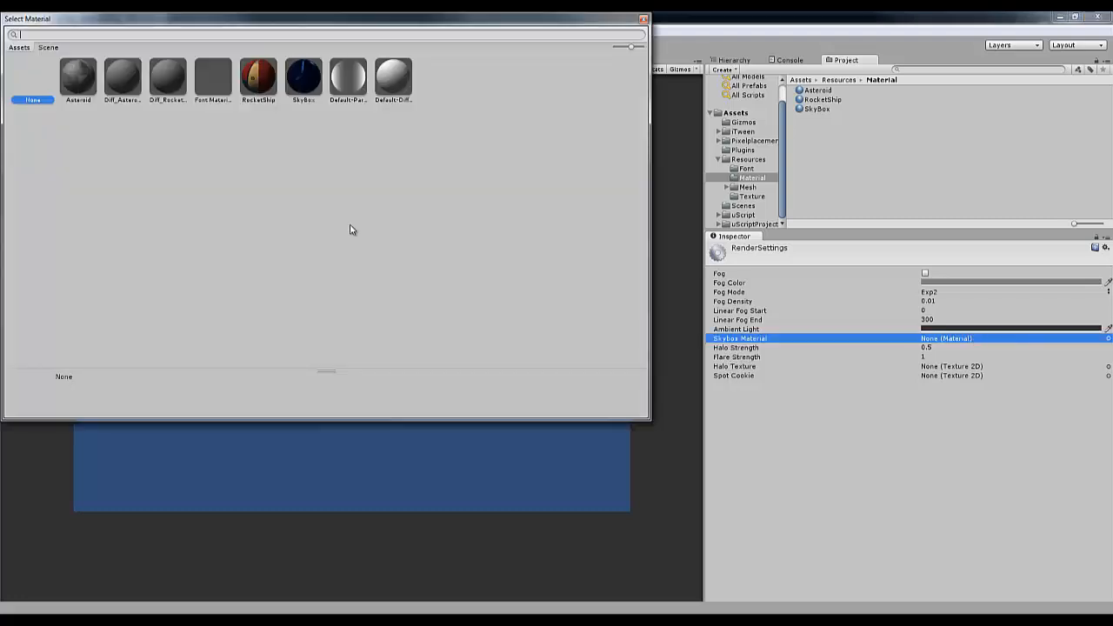
{"action": "double_click", "coordinate": [303, 77]}
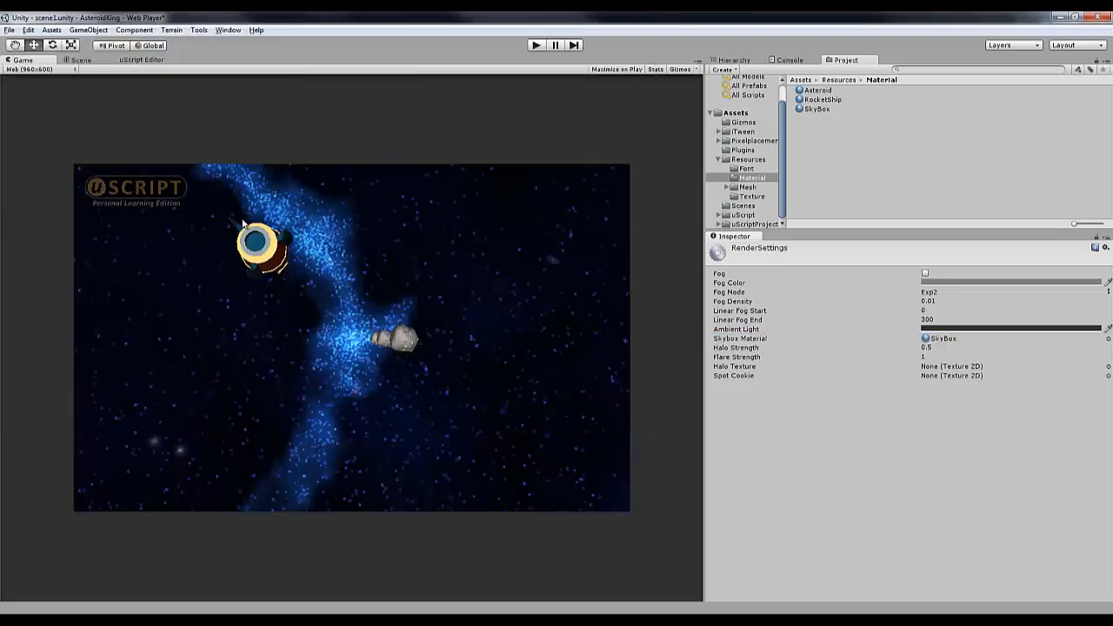
- Show the skybox in the Scene view and look around the asteroids for visible seams
{"action": "left_click", "coordinate": [77, 60]}
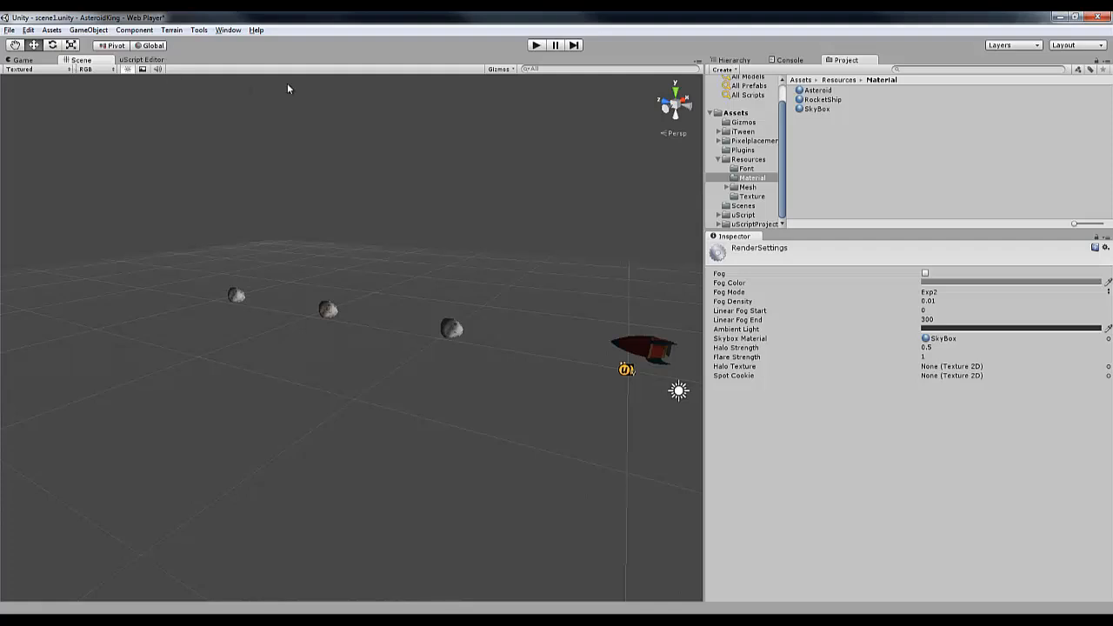
{"action": "left_click", "coordinate": [142, 69]}
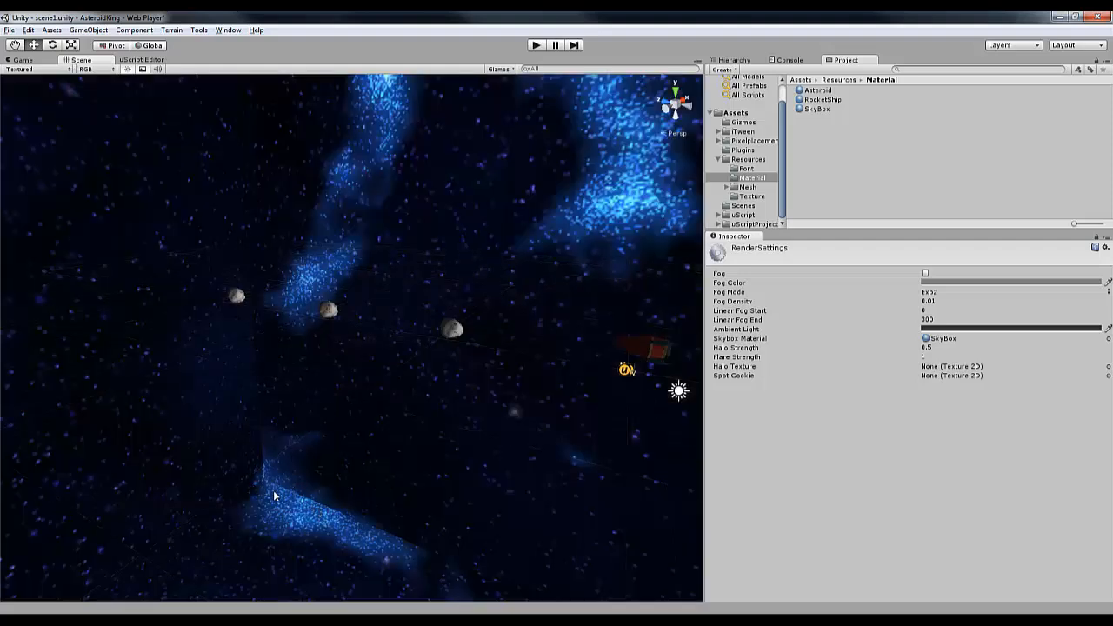
{"action": "right_click_drag", "start_coordinate": [328, 421], "coordinate": [311, 399]}
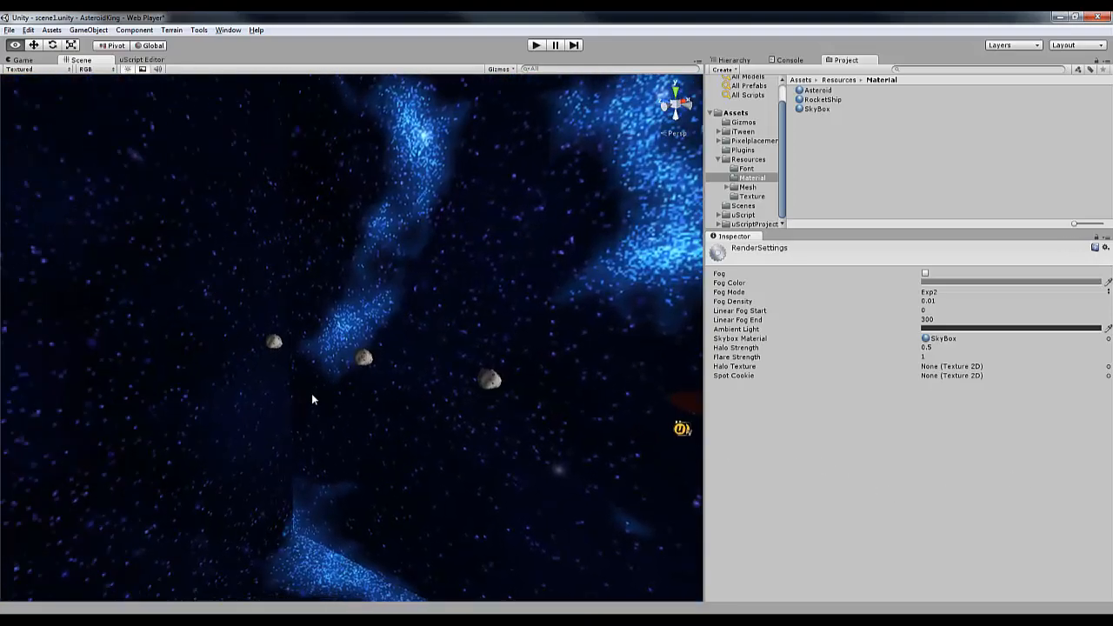
- Swap the SkyBox material's side textures, assigning StarFieldSkyBox_right1 to Left (+X) and StarFieldSkyBox_left2 to Right (-X)
{"action": "left_click", "coordinate": [818, 109]}
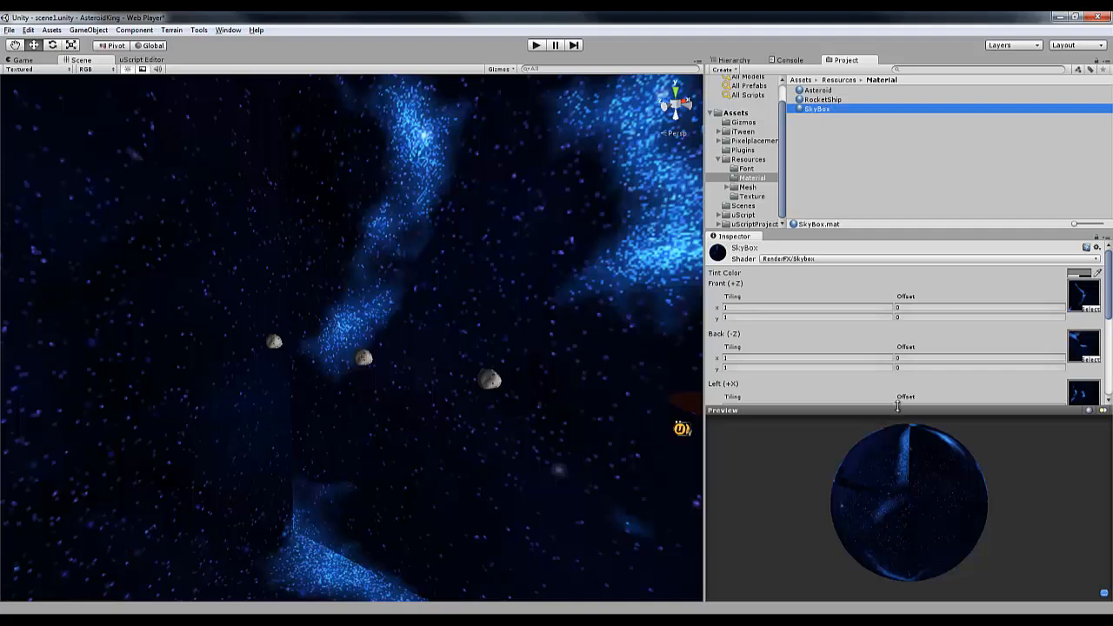
{"action": "left_click_drag", "start_coordinate": [898, 405], "coordinate": [898, 497]}
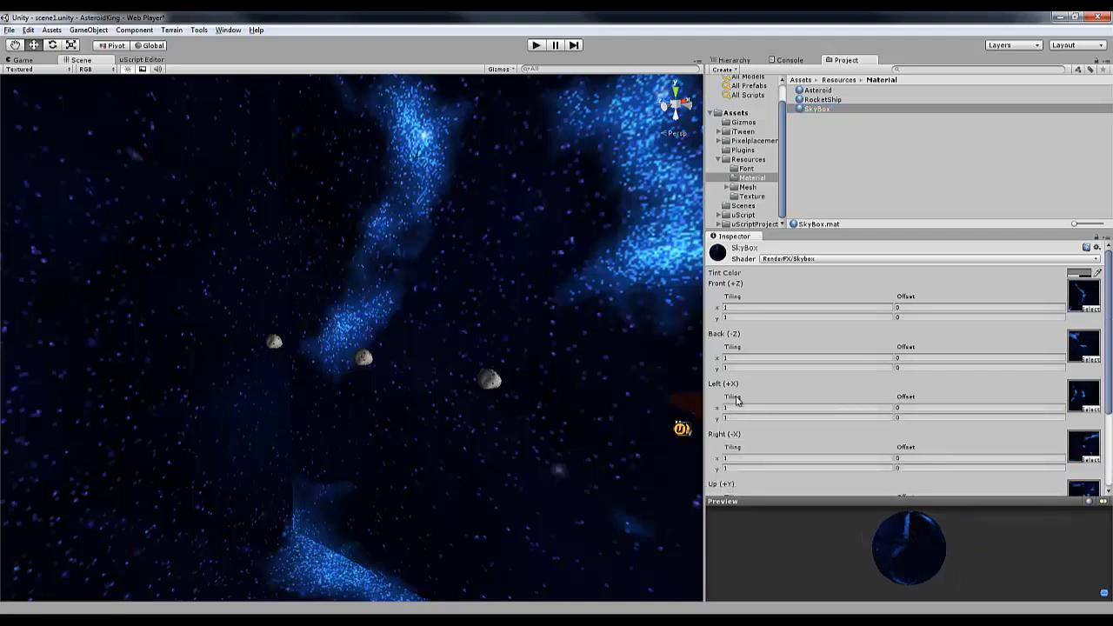
{"action": "left_click", "coordinate": [1085, 397]}
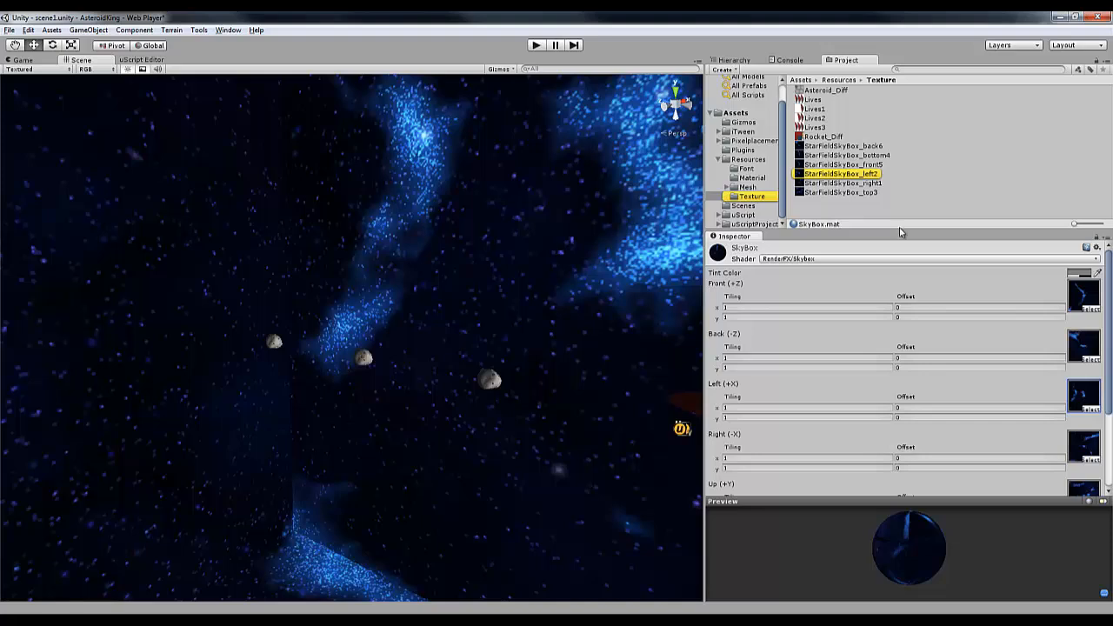
{"action": "left_click_drag", "start_coordinate": [877, 186], "coordinate": [1090, 398]}
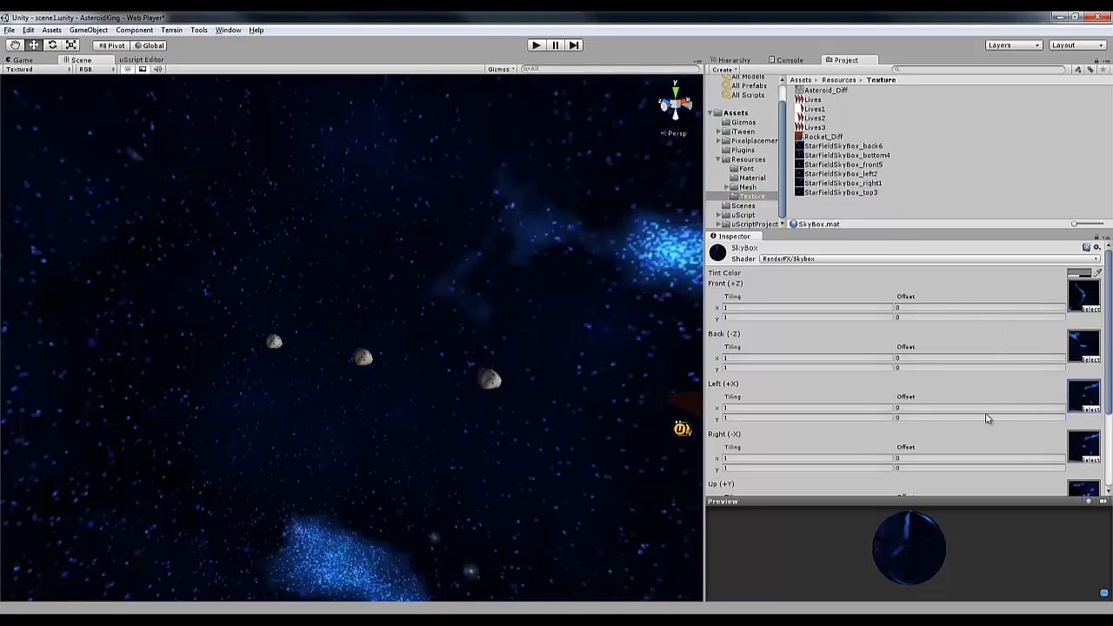
{"action": "left_click_drag", "start_coordinate": [871, 179], "coordinate": [1075, 451]}
- Look around the skybox in the scene for seams and play-test the game against it, including one retry
{"action": "right_click_drag", "start_coordinate": [365, 453], "coordinate": [35, 374]}
{"action": "right_click_drag", "start_coordinate": [1053, 291], "coordinate": [227, 340]}
{"action": "left_click", "coordinate": [535, 47]}
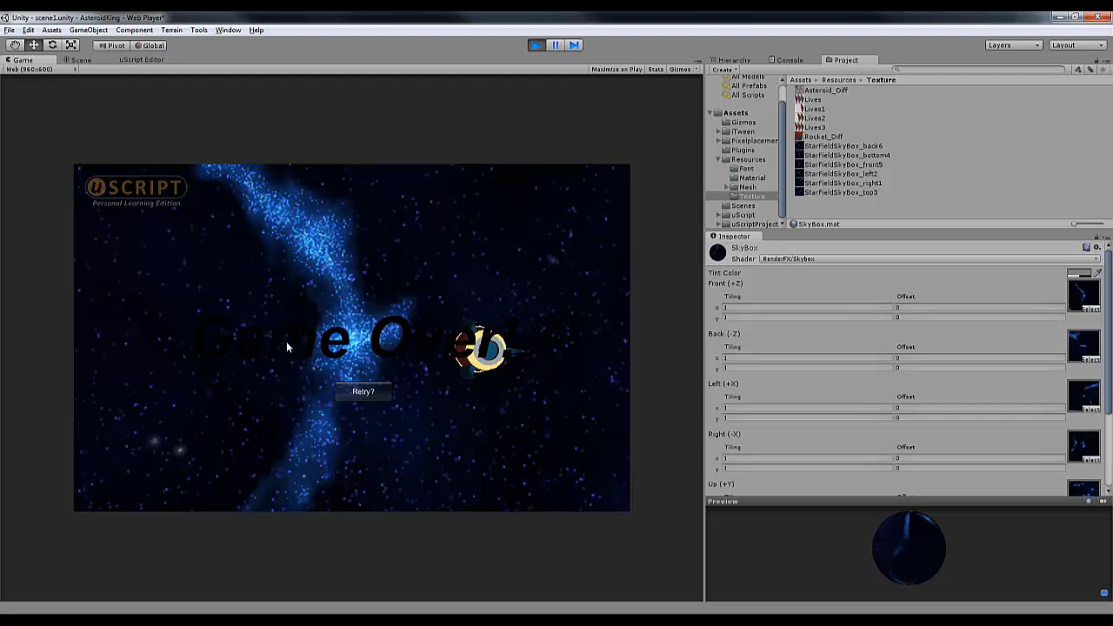
{"action": "left_click", "coordinate": [380, 397]}
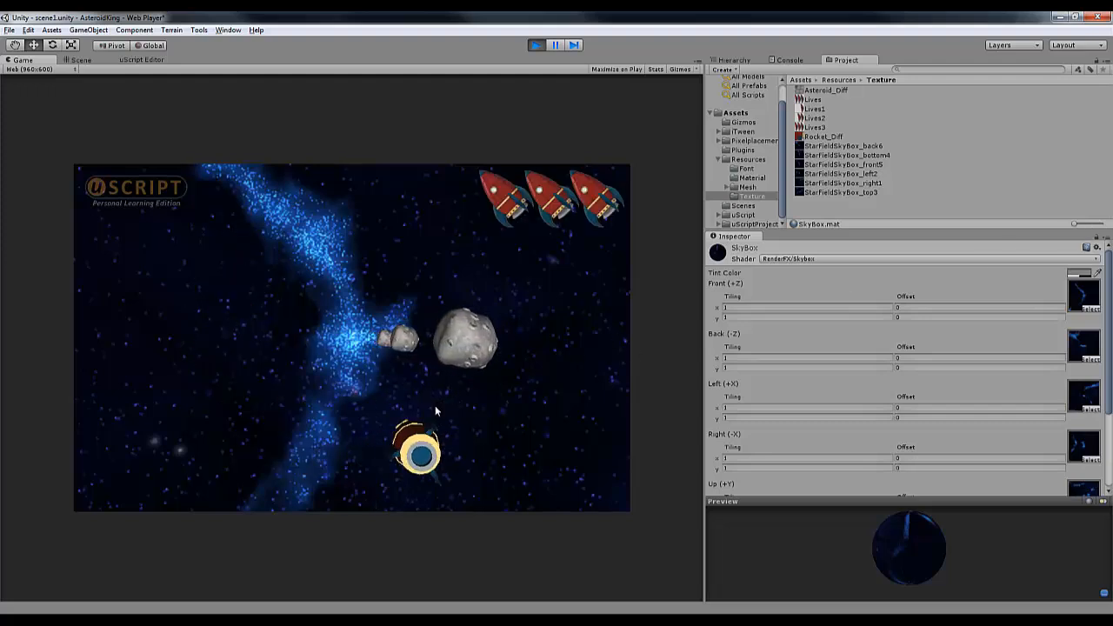
{"action": "left_click", "coordinate": [535, 46]}
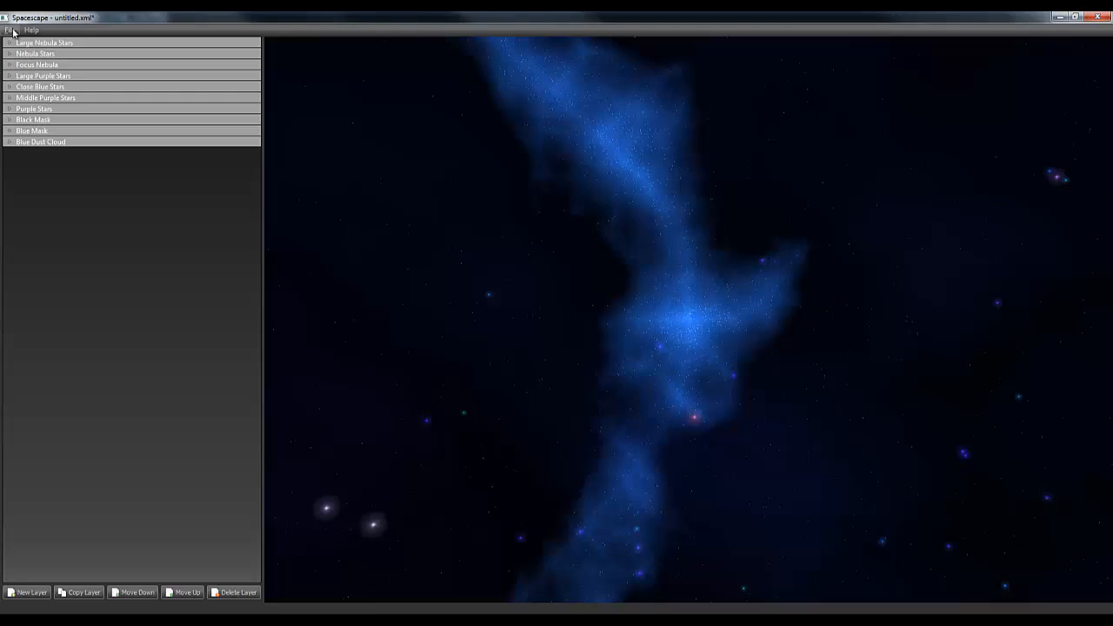
- Switch to Spacescape and re-export the skybox as StarFieldSkyBox in six PNG files with an image size of 1024 to the Texture folder
{"action": "left_click", "coordinate": [10, 31]}
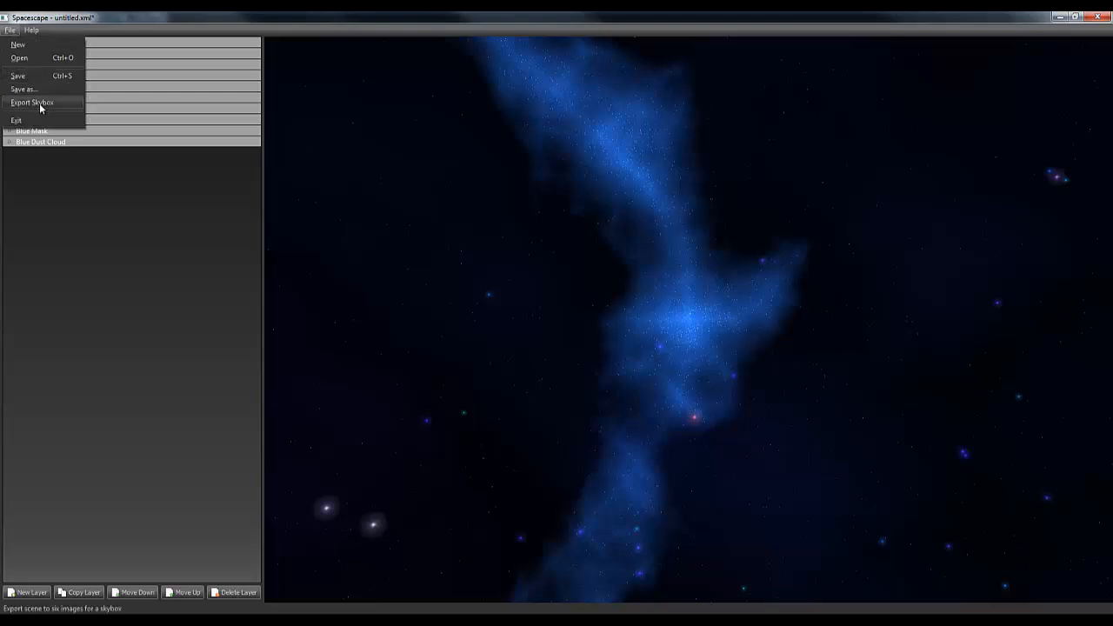
{"action": "left_click", "coordinate": [32, 102]}
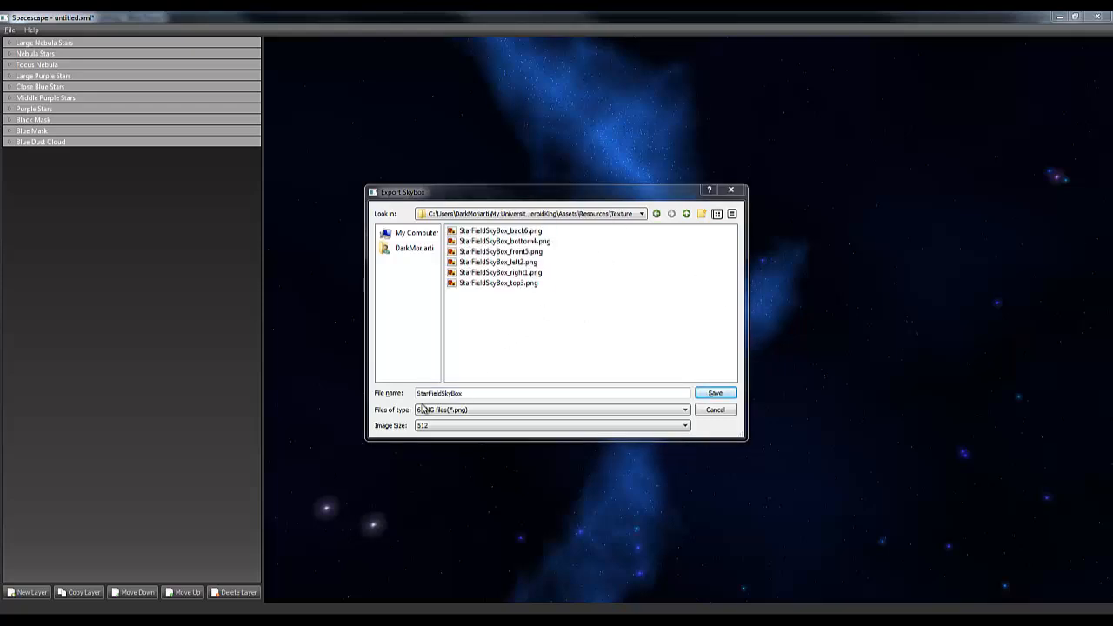
{"action": "left_click", "coordinate": [428, 429]}
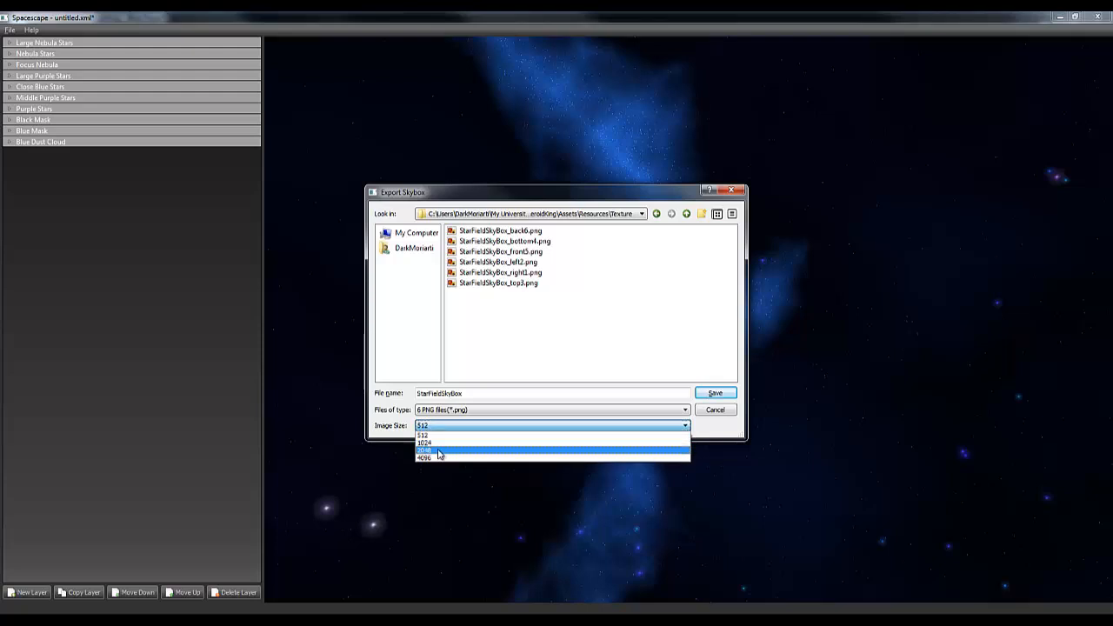
{"action": "left_click", "coordinate": [438, 443]}
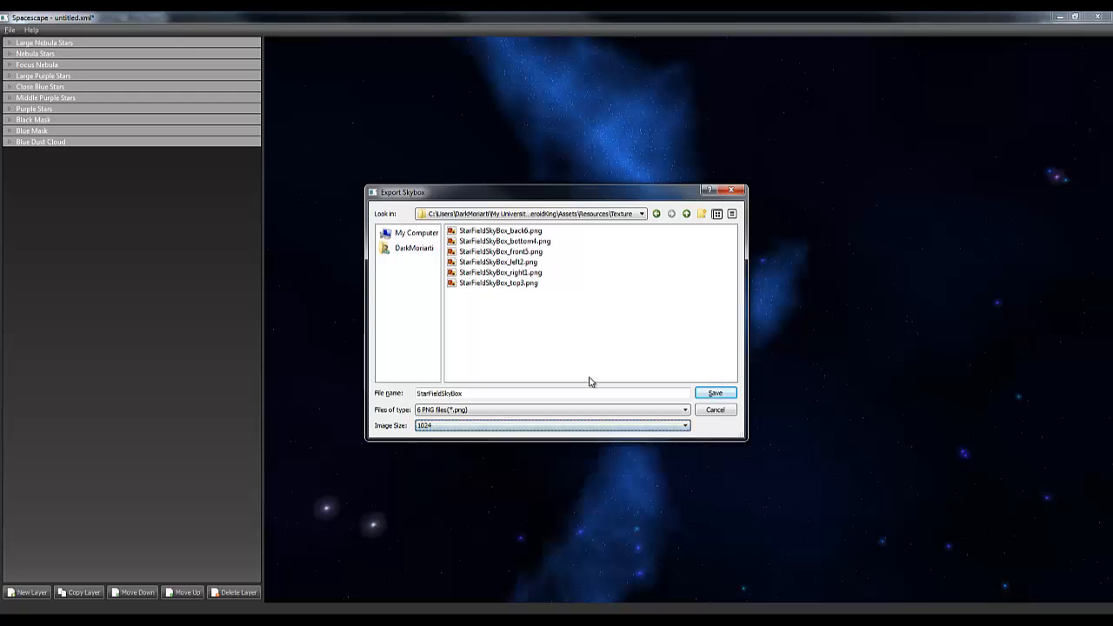
{"action": "left_click", "coordinate": [713, 397]}
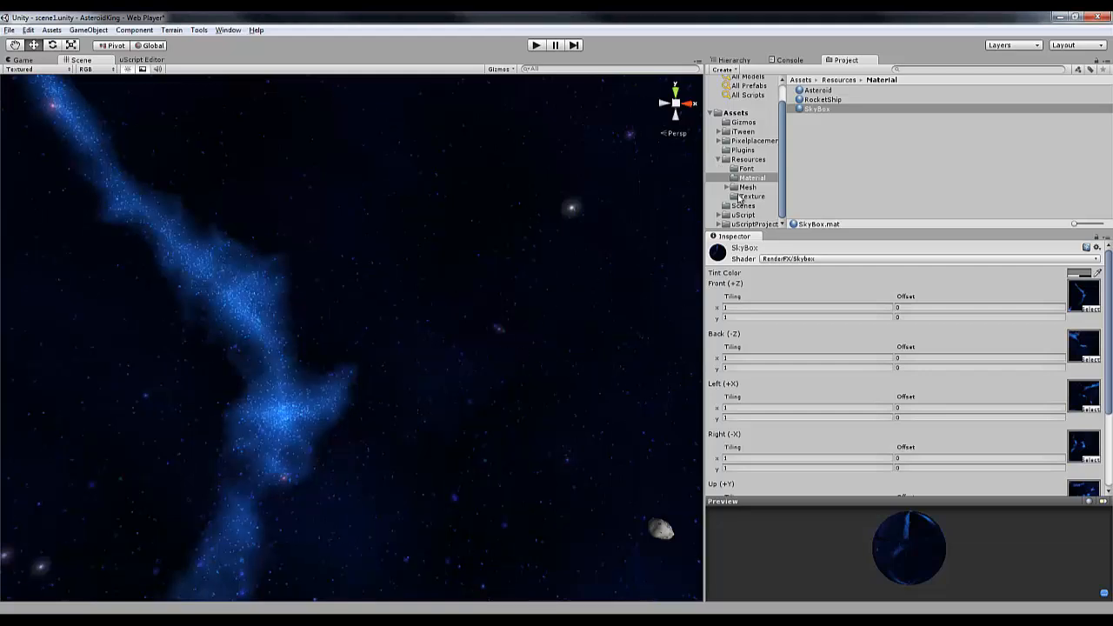
- Switch back to Unity and inspect the re-exported StarFieldSkyBox_top3 texture in the Texture folder
{"action": "left_click", "coordinate": [751, 197]}
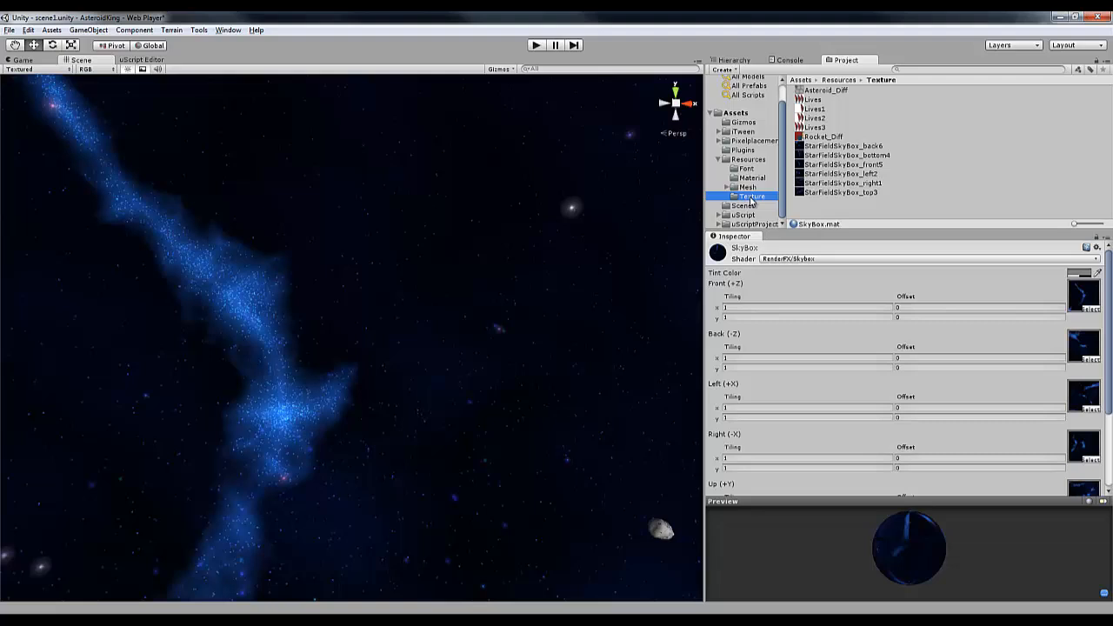
{"action": "left_click", "coordinate": [854, 193]}
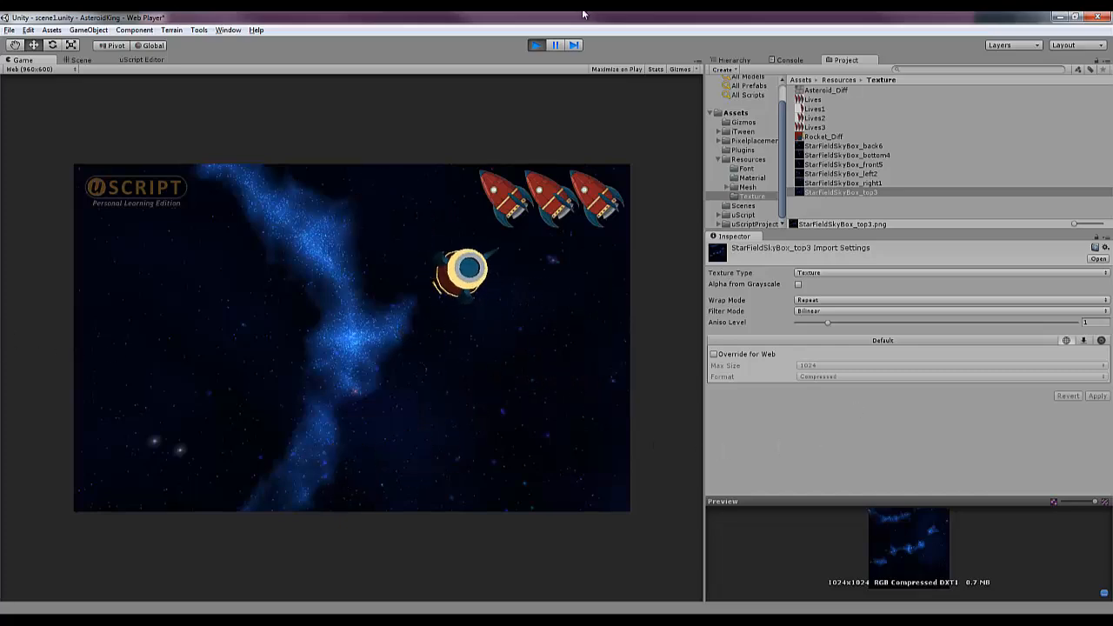
- Stop the play test, orbit the scene, and set the StarField particle system's emitter shape to Sphere
{"action": "left_click", "coordinate": [536, 44]}
{"action": "left_click_drag", "start_coordinate": [298, 421], "coordinate": [757, 425], "text": "alt"}
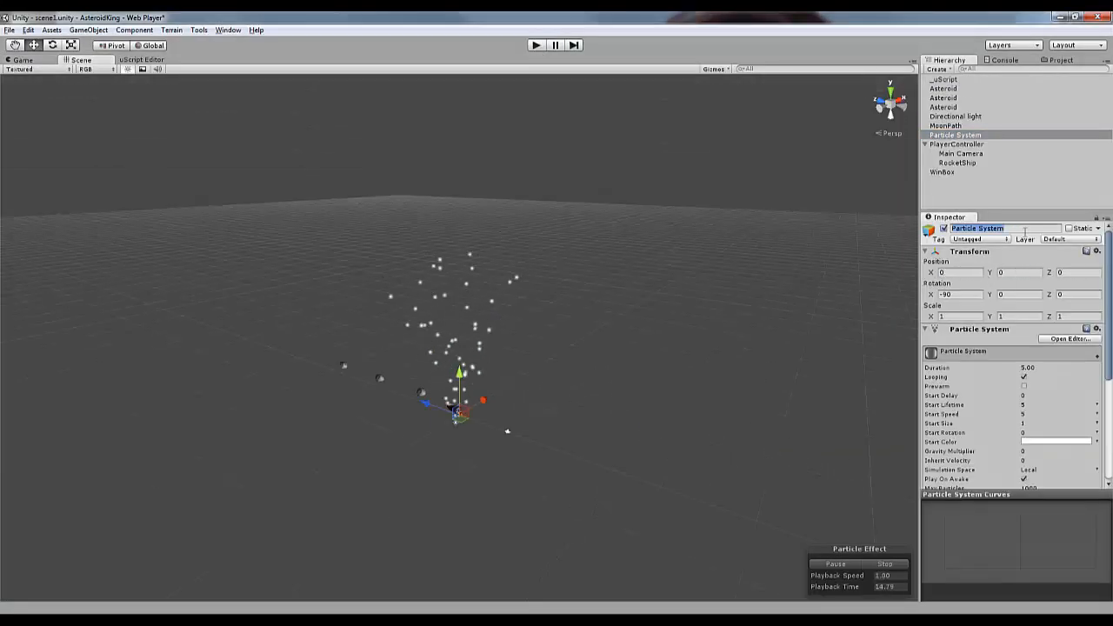
{"action": "left_click_drag", "start_coordinate": [1025, 210], "coordinate": [1025, 181]}
{"action": "scroll", "coordinate": [1025, 348], "scroll_direction": "down", "scroll_amount": 4}
{"action": "left_click", "coordinate": [957, 363]}
{"action": "left_click", "coordinate": [1043, 374]}
{"action": "left_click", "coordinate": [1049, 387]}
- Move the StarField emitter out along the line of asteroids and set its sphere radius to 100
{"action": "left_click_drag", "start_coordinate": [425, 403], "coordinate": [342, 373]}
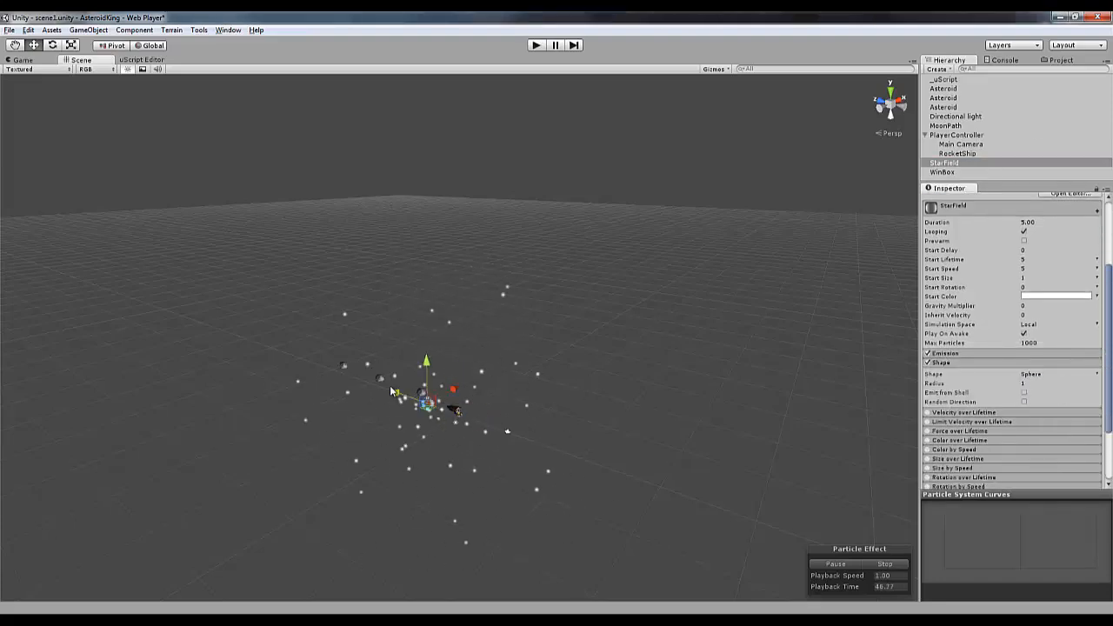
{"action": "left_click", "coordinate": [1058, 383]}
{"action": "type", "text": "100"}
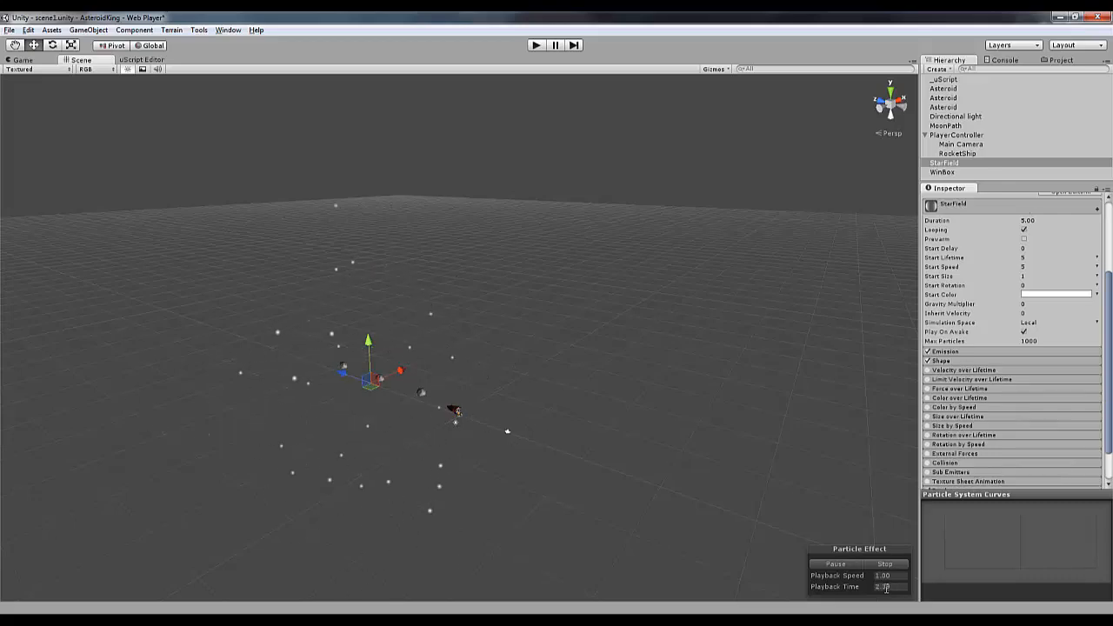
- Play-test the starfield particles and look through the StarField particle system's settings
{"action": "key", "text": "ctrl+p"}
{"action": "key", "text": "ctrl+p"}
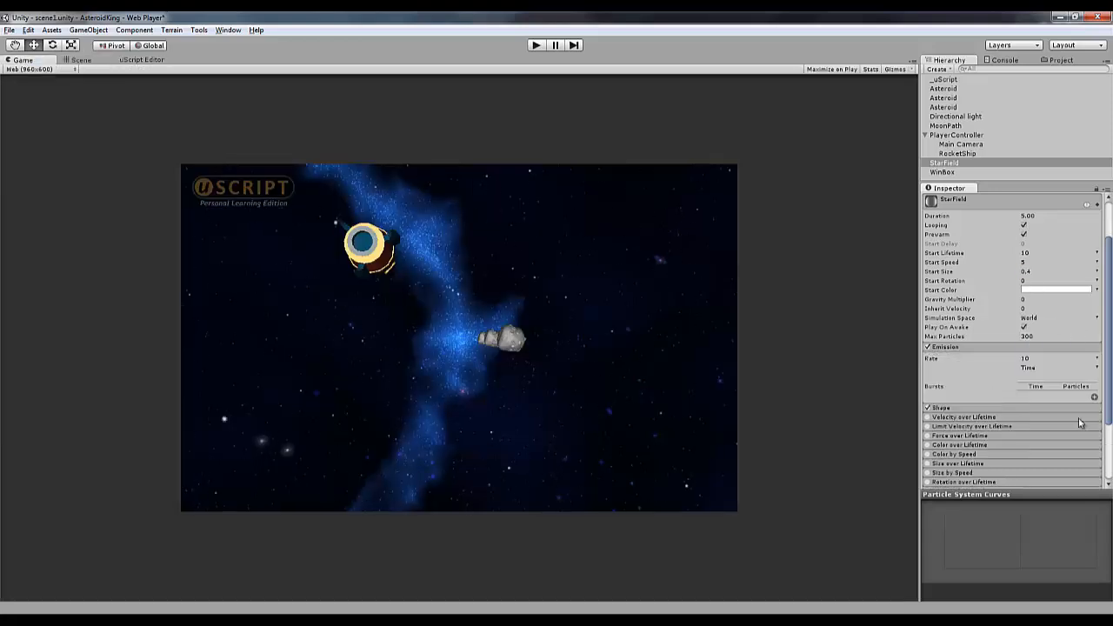
{"action": "scroll", "coordinate": [1026, 388], "scroll_direction": "down", "scroll_amount": 2}
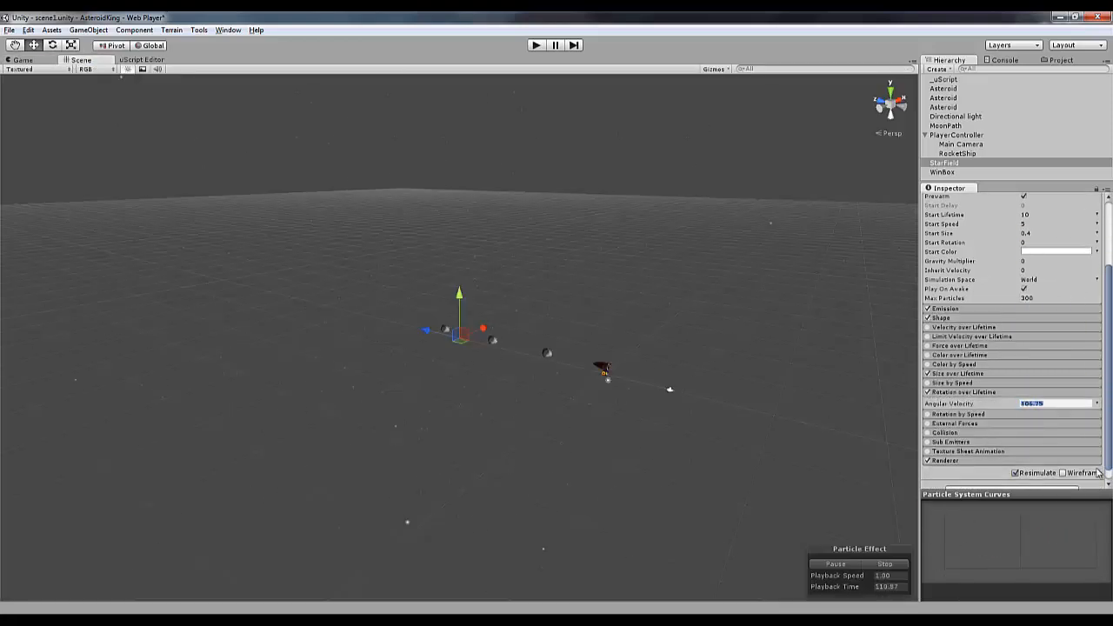
{"action": "scroll", "coordinate": [1013, 339], "scroll_direction": "down", "scroll_amount": 1}
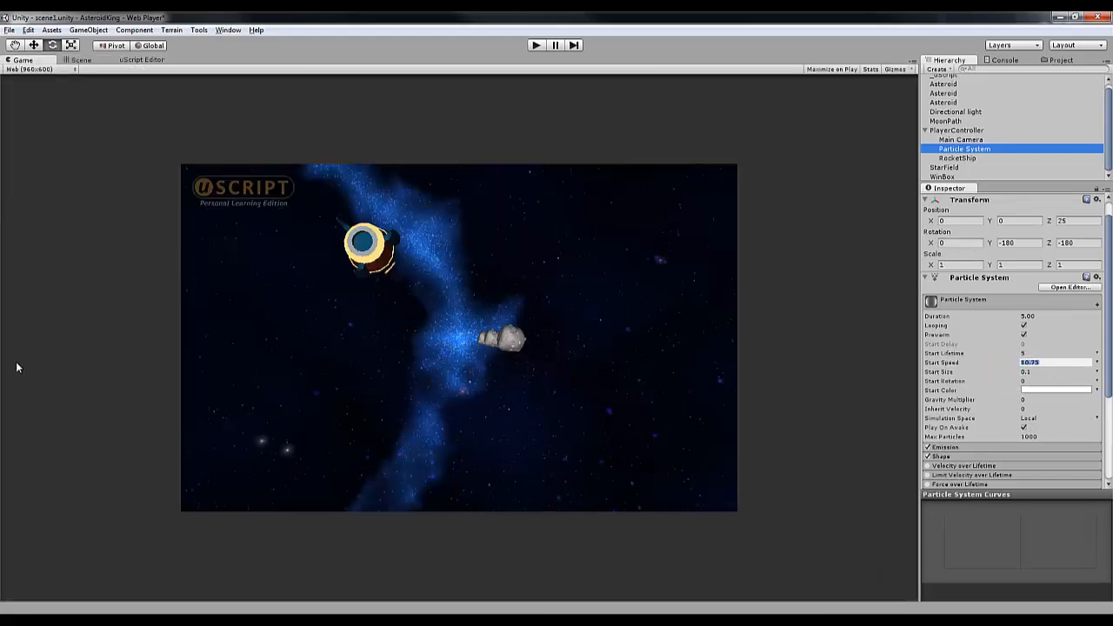
- Clear the Start Speed of the particle system parented to PlayerController
{"action": "key", "text": "BackSpace"}
{"action": "key", "text": "BackSpace"}
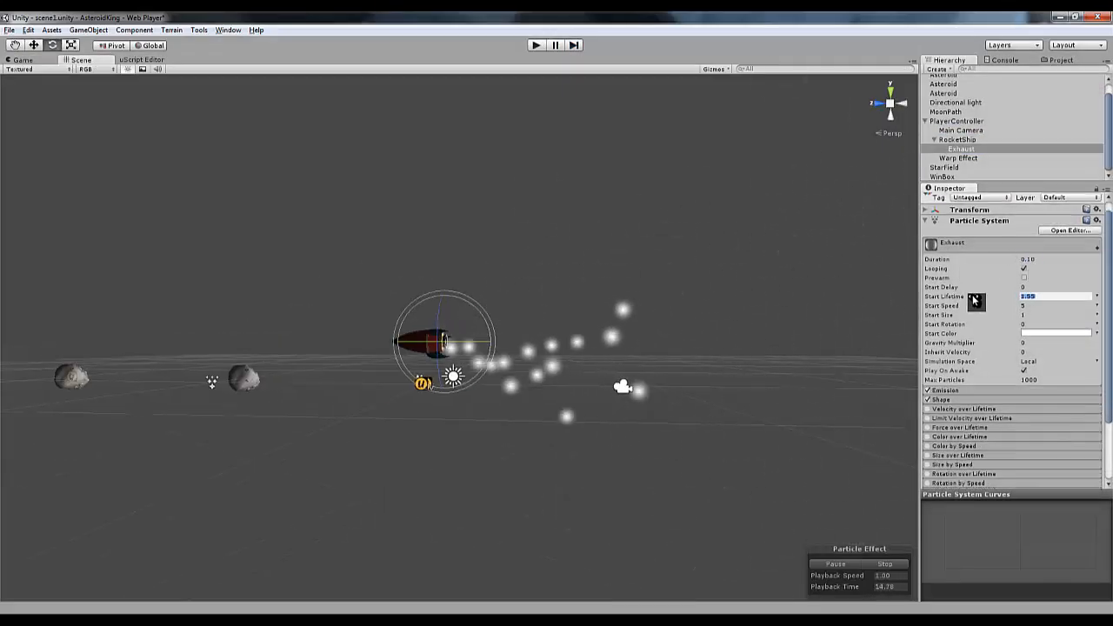
- Check the rocket's Exhaust particles in the game view and play-test the game with them
{"action": "left_click", "coordinate": [37, 61]}
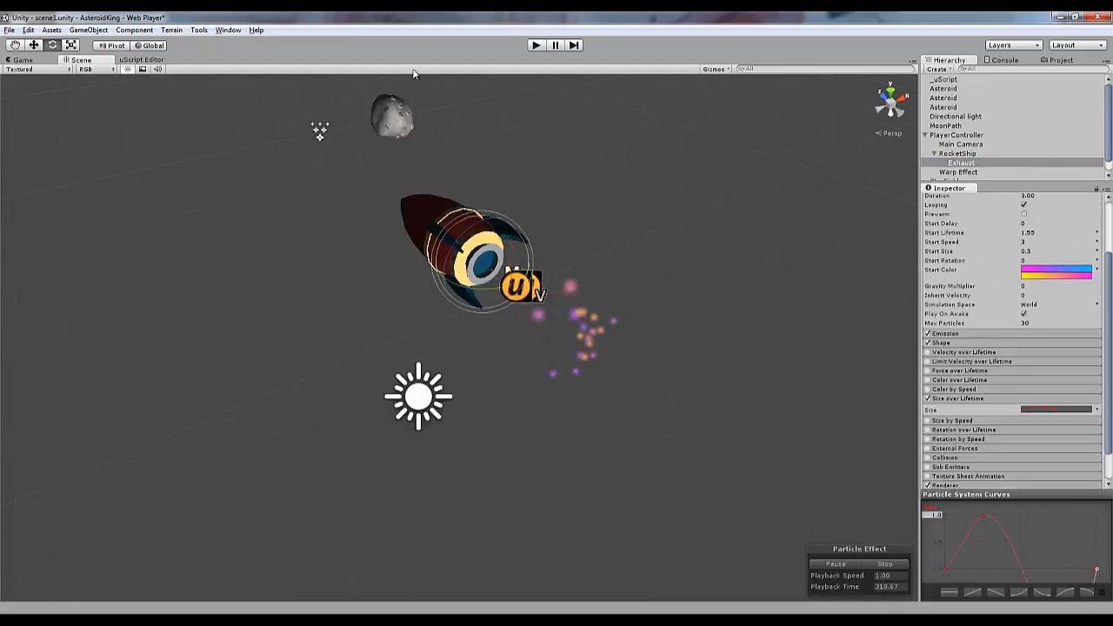
{"action": "left_click", "coordinate": [536, 45]}
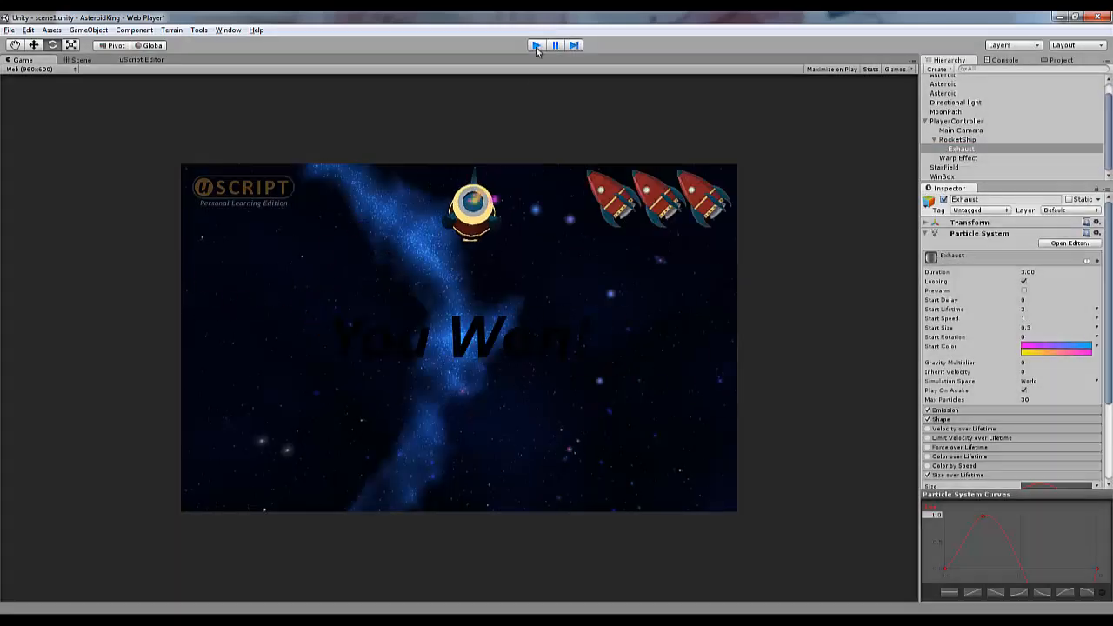
{"action": "left_click", "coordinate": [536, 45]}
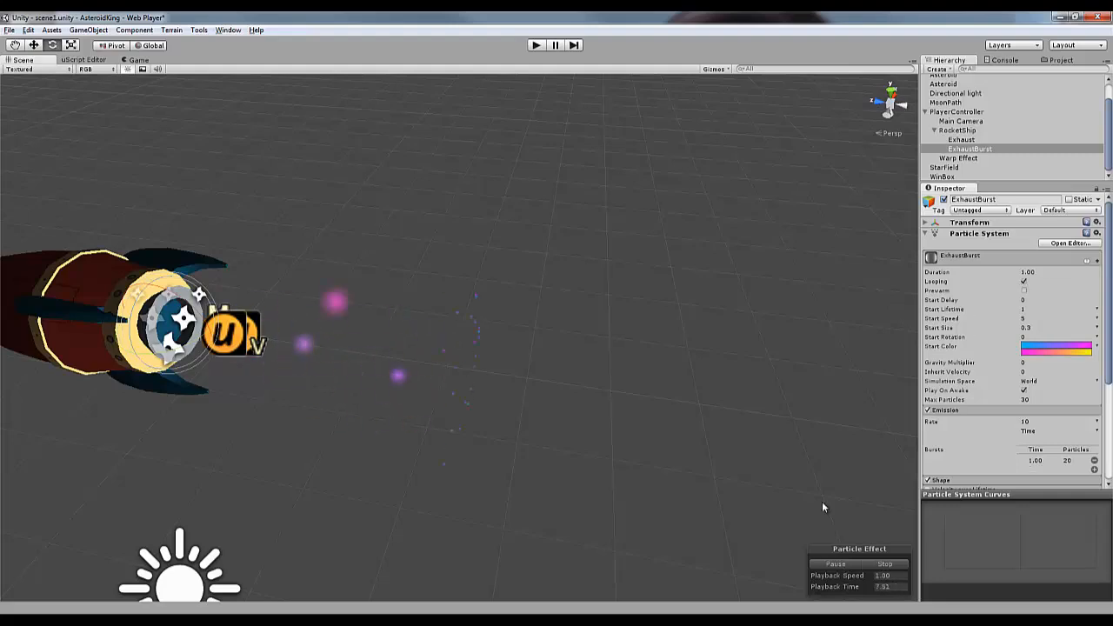
- Set the ExhaustBurst particle system's emission rate to 1 and open its burst time for editing
{"action": "left_click", "coordinate": [1057, 421]}
{"action": "type", "text": "1"}
{"action": "left_click", "coordinate": [1031, 464]}
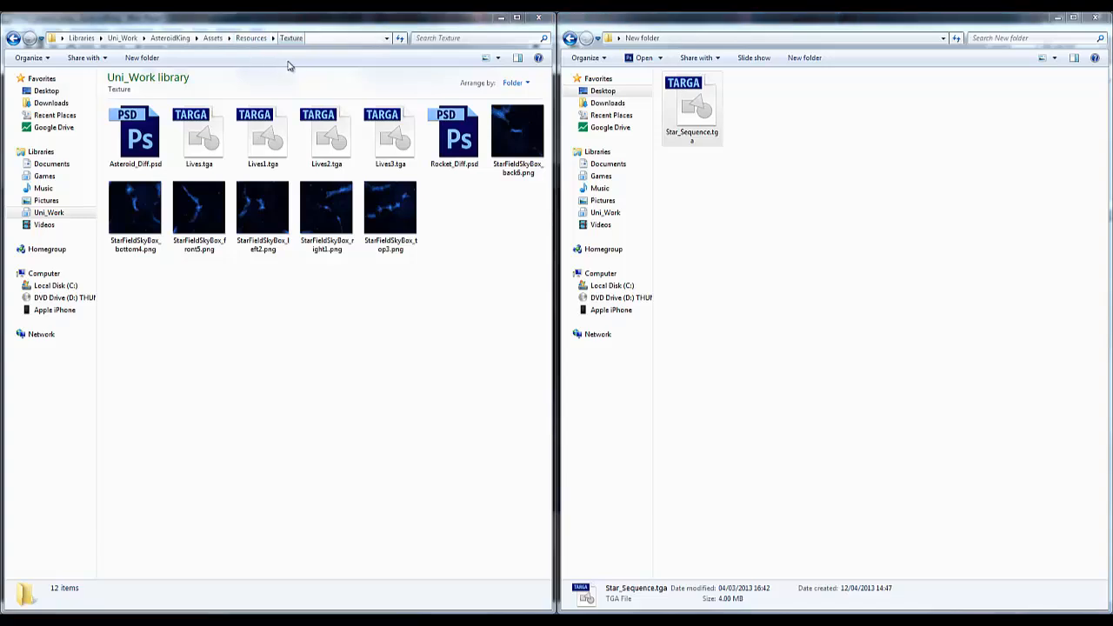
- In Windows Explorer, put Star_Sequence.tga into the project's Texture folder, and inspect the imported texture in Unity
{"action": "left_click_drag", "start_coordinate": [687, 109], "coordinate": [461, 250]}
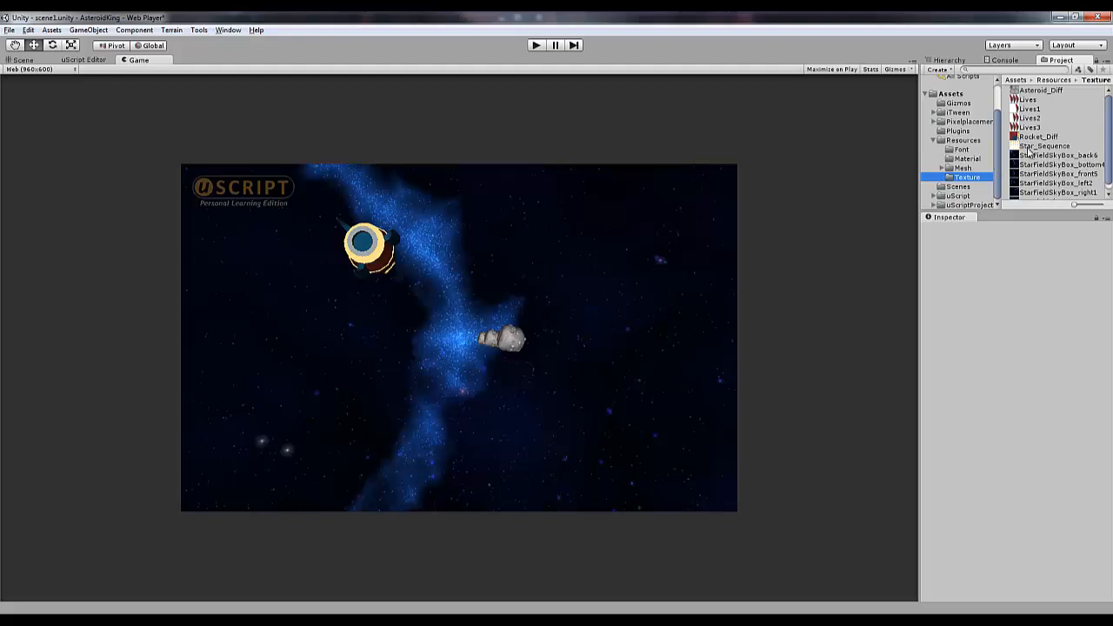
{"action": "left_click", "coordinate": [1037, 147]}
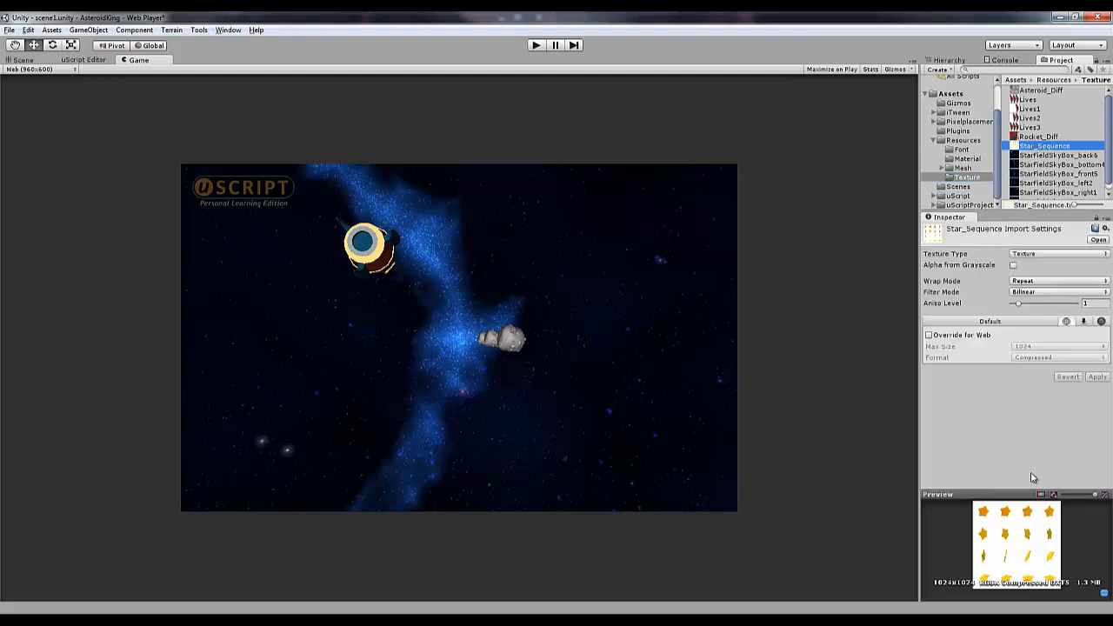
- Create a new material named StarSeq
{"action": "left_click", "coordinate": [976, 160]}
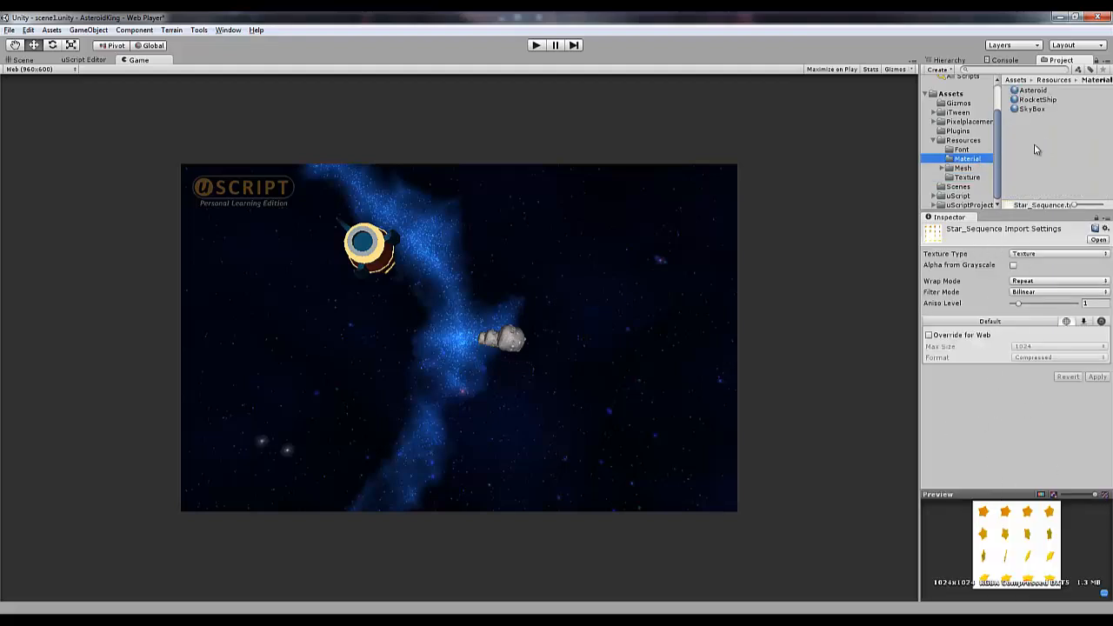
{"action": "left_click", "coordinate": [942, 70]}
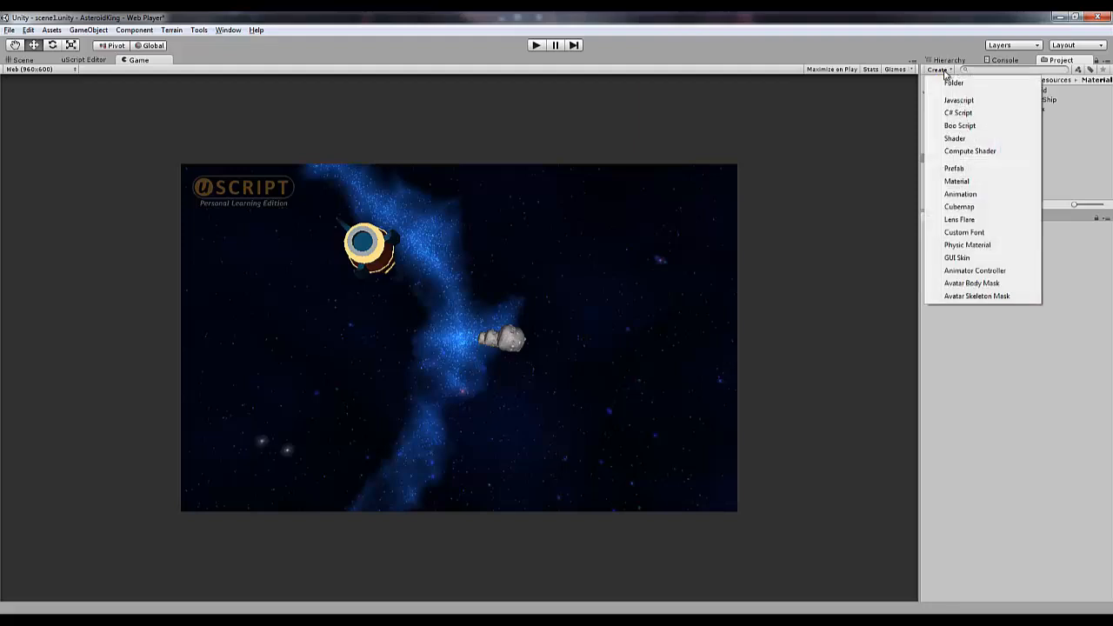
{"action": "left_click", "coordinate": [956, 181]}
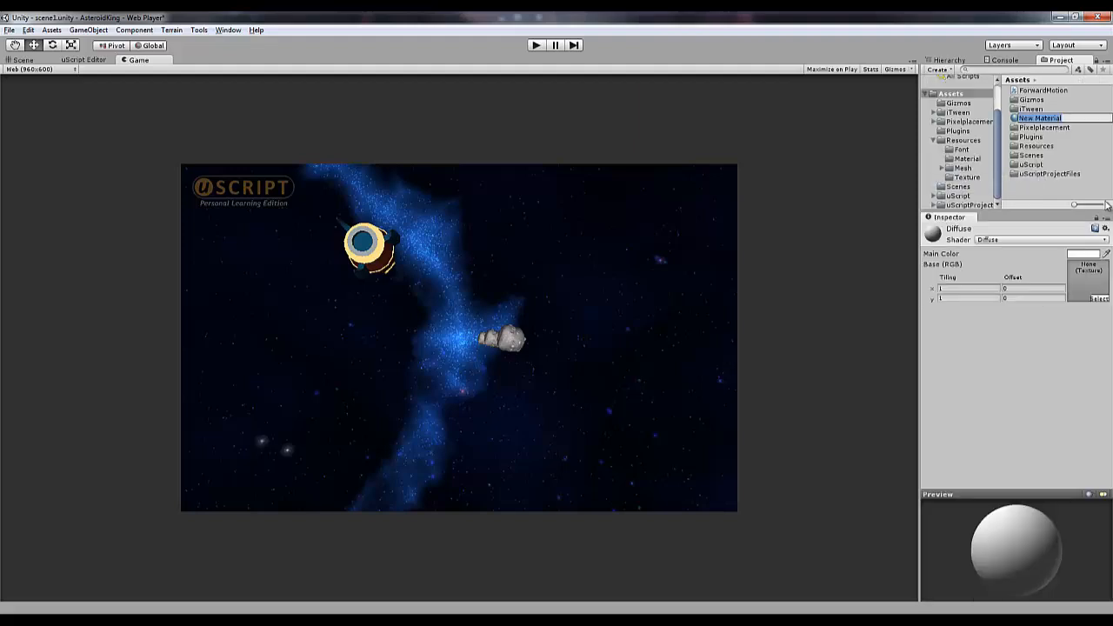
{"action": "key", "text": "BackSpace"}
{"action": "key", "text": "Return"}
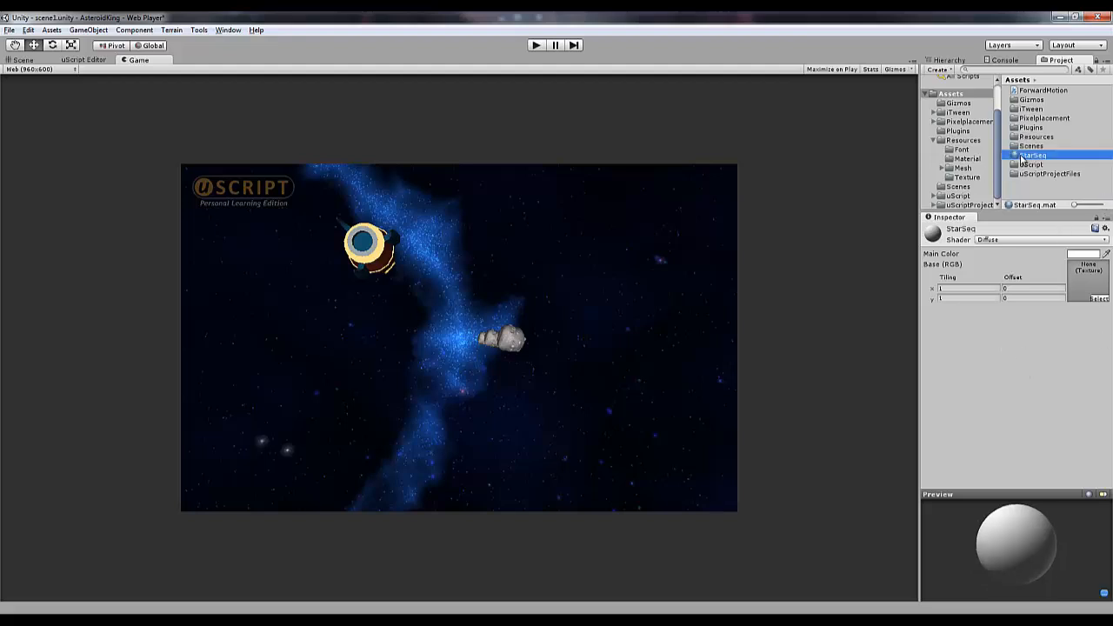
- Move the StarSeq material into the Resources/Material folder and select it there
{"action": "left_click_drag", "start_coordinate": [1024, 160], "coordinate": [972, 162]}
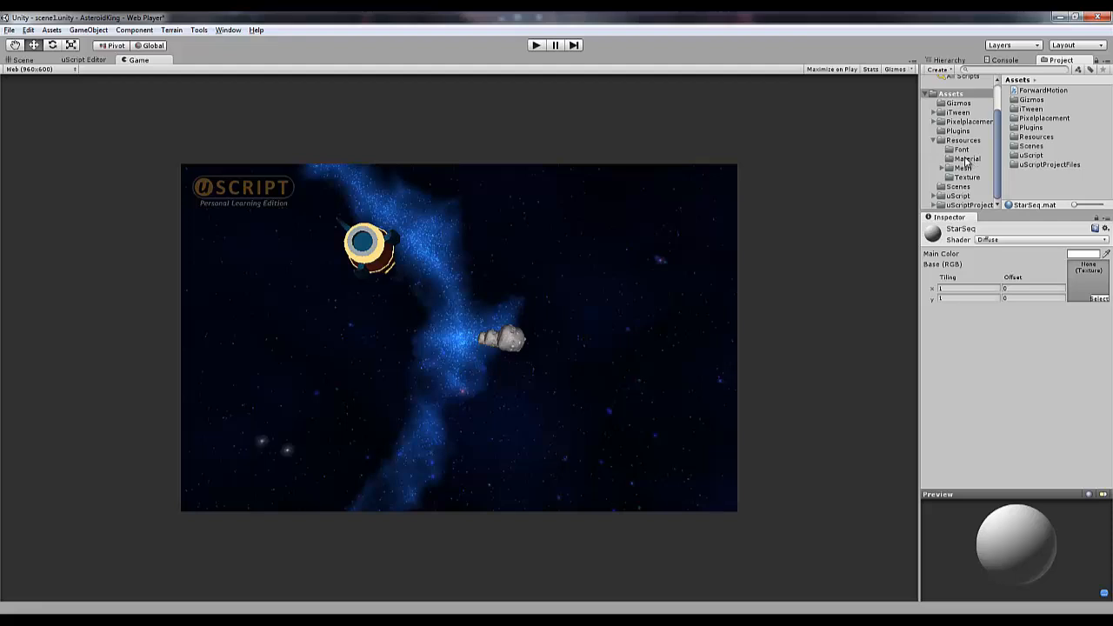
{"action": "left_click", "coordinate": [966, 160]}
{"action": "left_click", "coordinate": [1043, 119]}
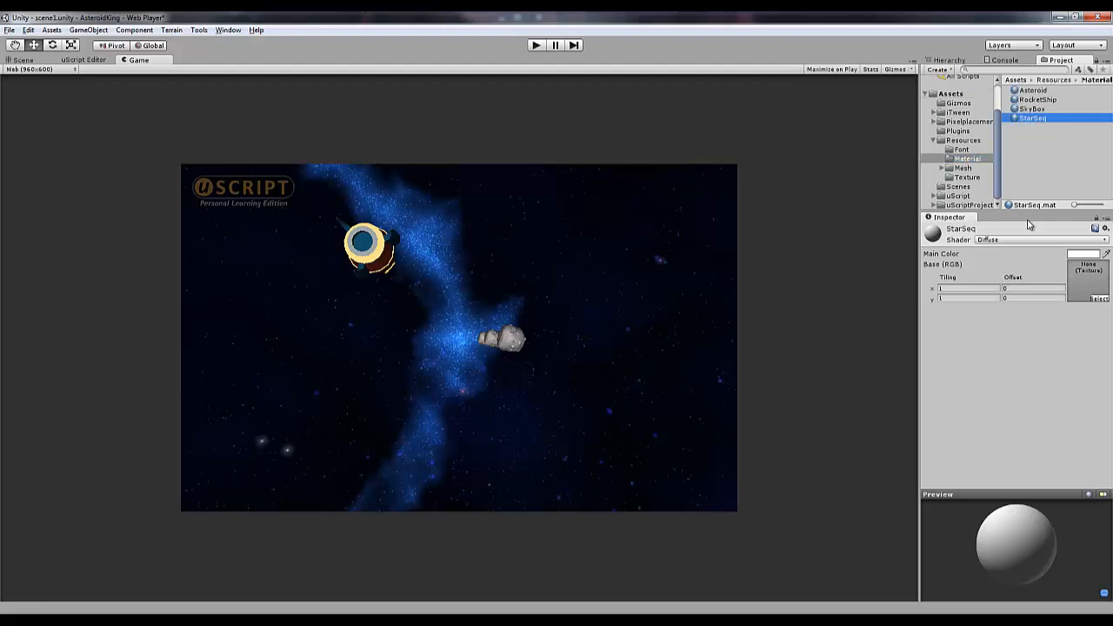
- Assign the Star_Sequence texture to the StarSeq material and set its shader to Particles/Additive, checking the preview
{"action": "left_click", "coordinate": [968, 178]}
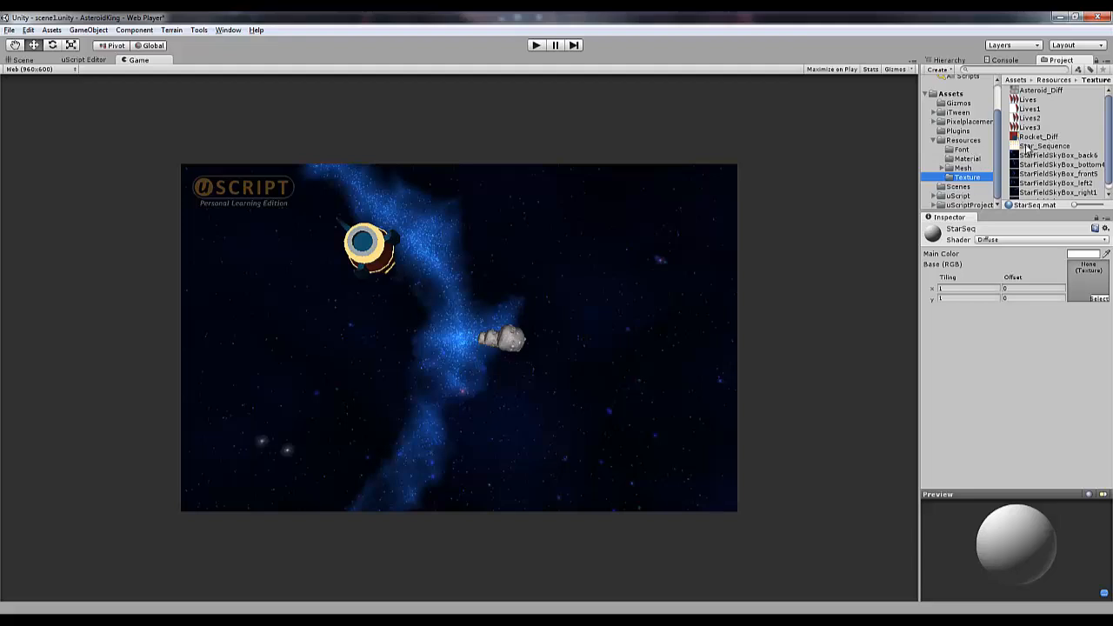
{"action": "left_click_drag", "start_coordinate": [1028, 148], "coordinate": [1079, 284]}
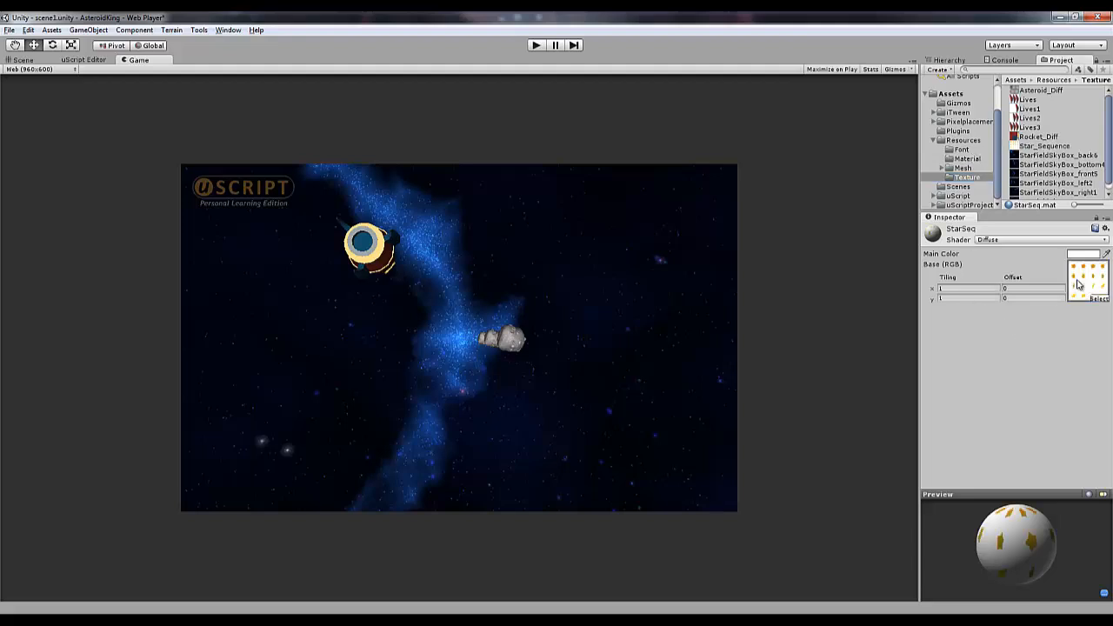
{"action": "left_click", "coordinate": [1012, 240]}
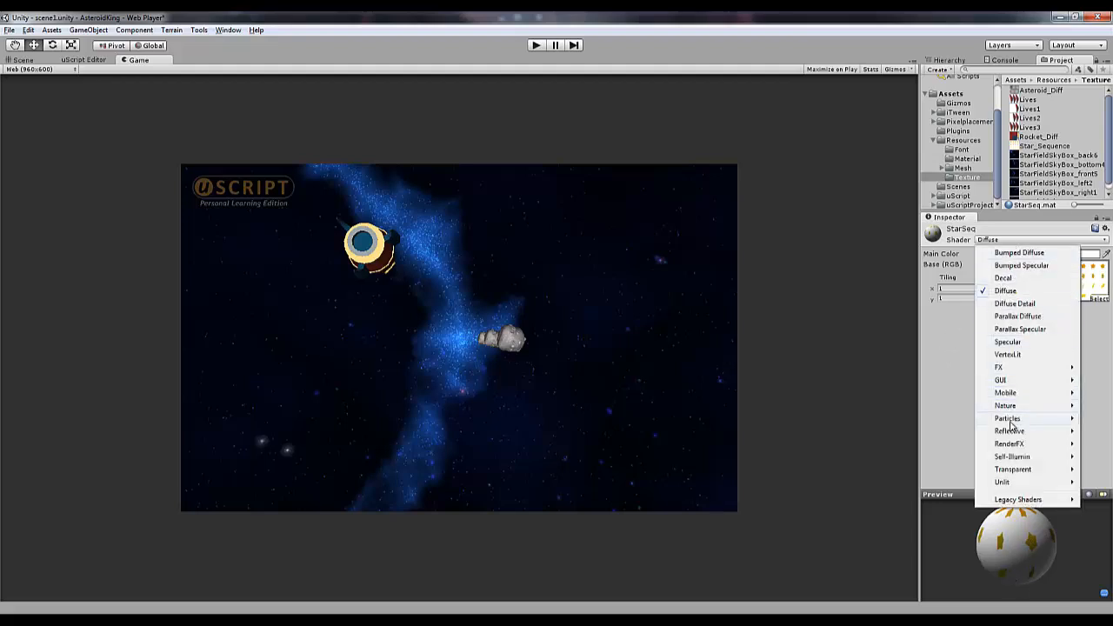
{"action": "mouse_move", "coordinate": [1012, 434]}
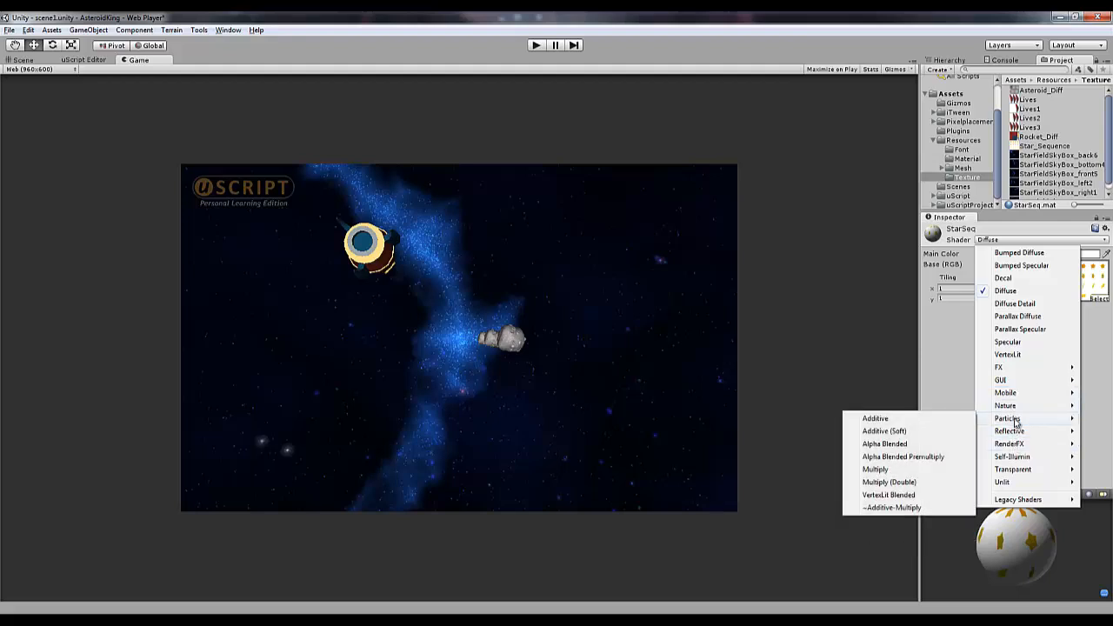
{"action": "left_click", "coordinate": [880, 421]}
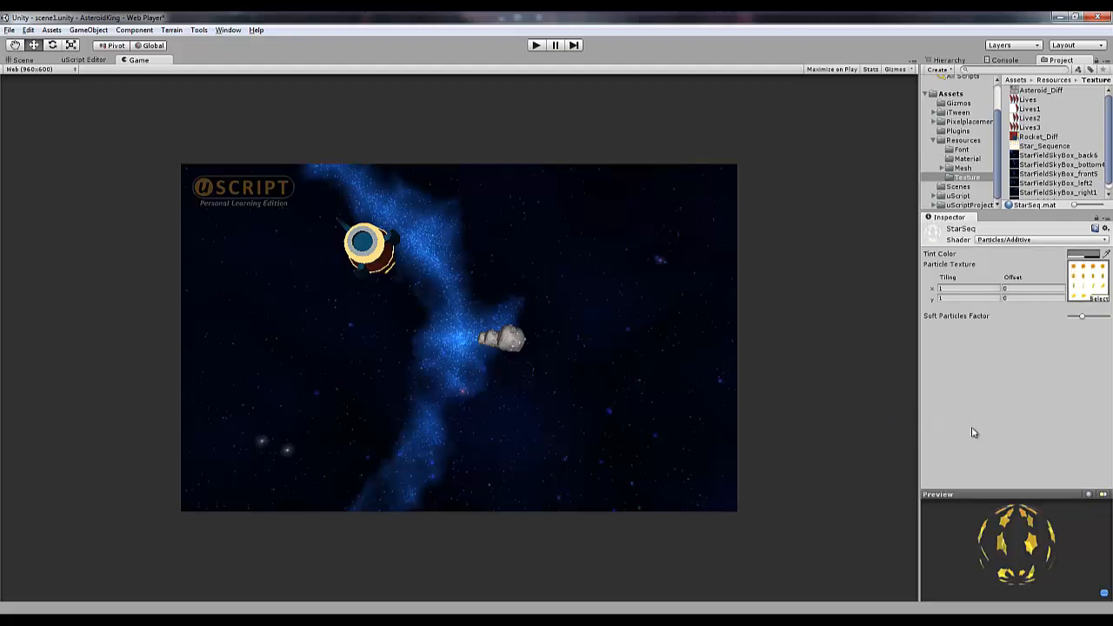
{"action": "mouse_move", "coordinate": [1000, 544]}
{"action": "left_mouse_down"}
{"action": "mouse_move", "coordinate": [1009, 566]}
{"action": "mouse_move", "coordinate": [1037, 577]}
{"action": "mouse_move", "coordinate": [1019, 540]}
{"action": "left_mouse_up"}
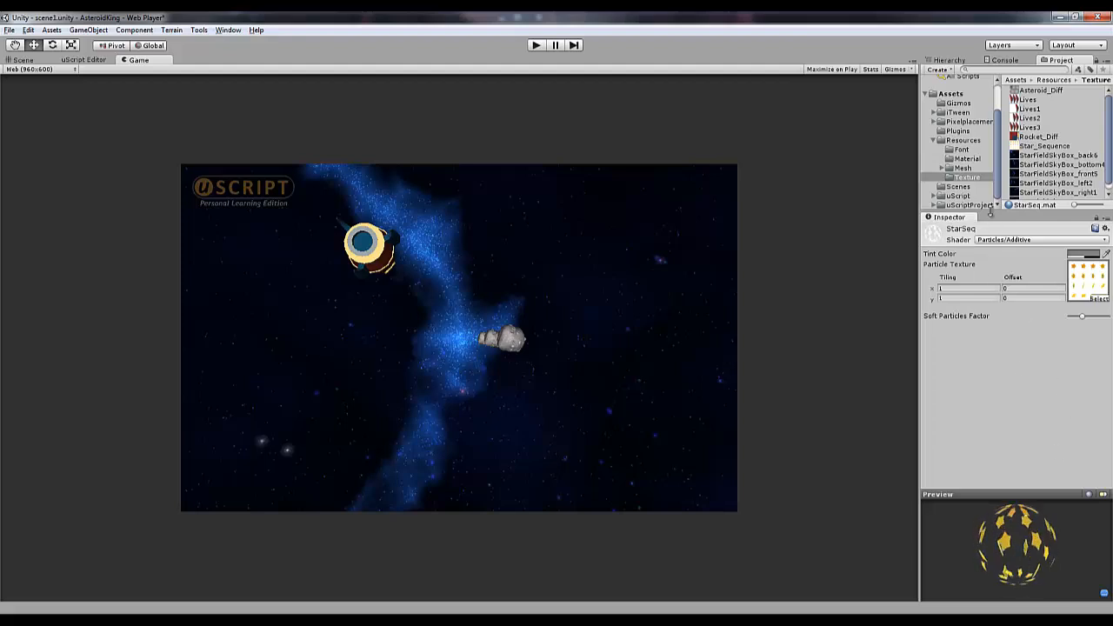
- Select the Exhaust particle system nested under PlayerController's RocketShip
{"action": "left_click", "coordinate": [950, 60]}
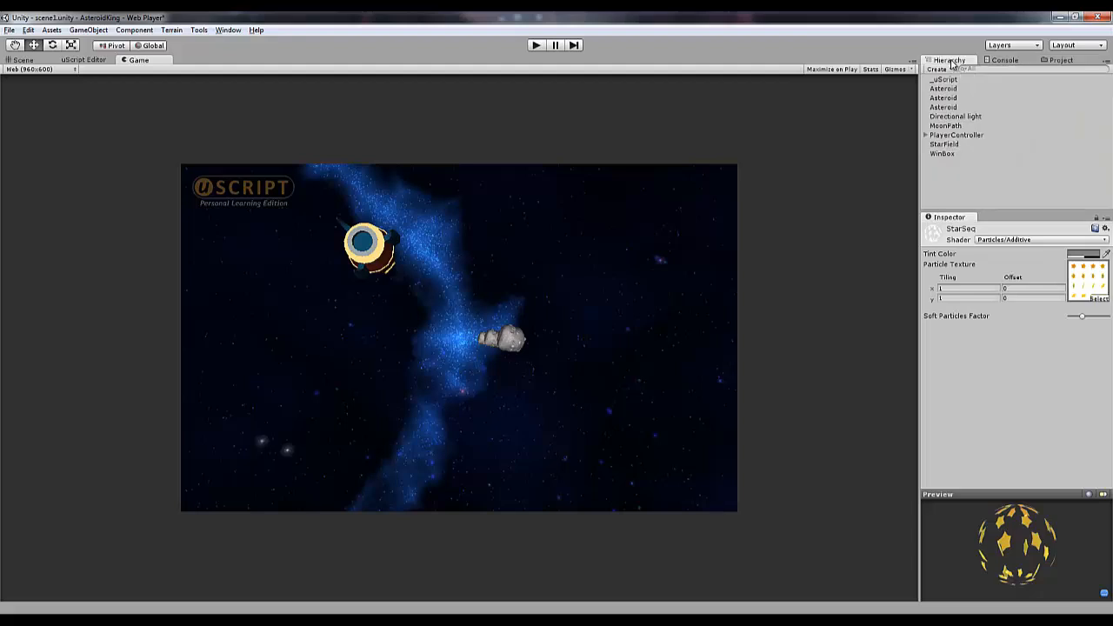
{"action": "left_click", "coordinate": [949, 136]}
{"action": "left_click", "coordinate": [926, 136]}
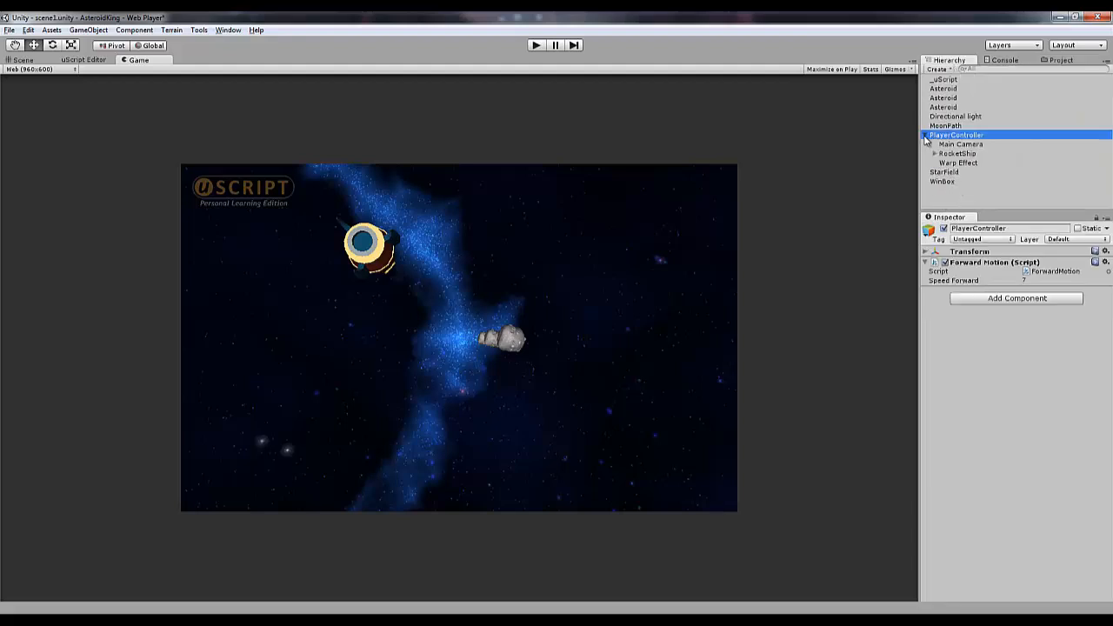
{"action": "left_click", "coordinate": [958, 154]}
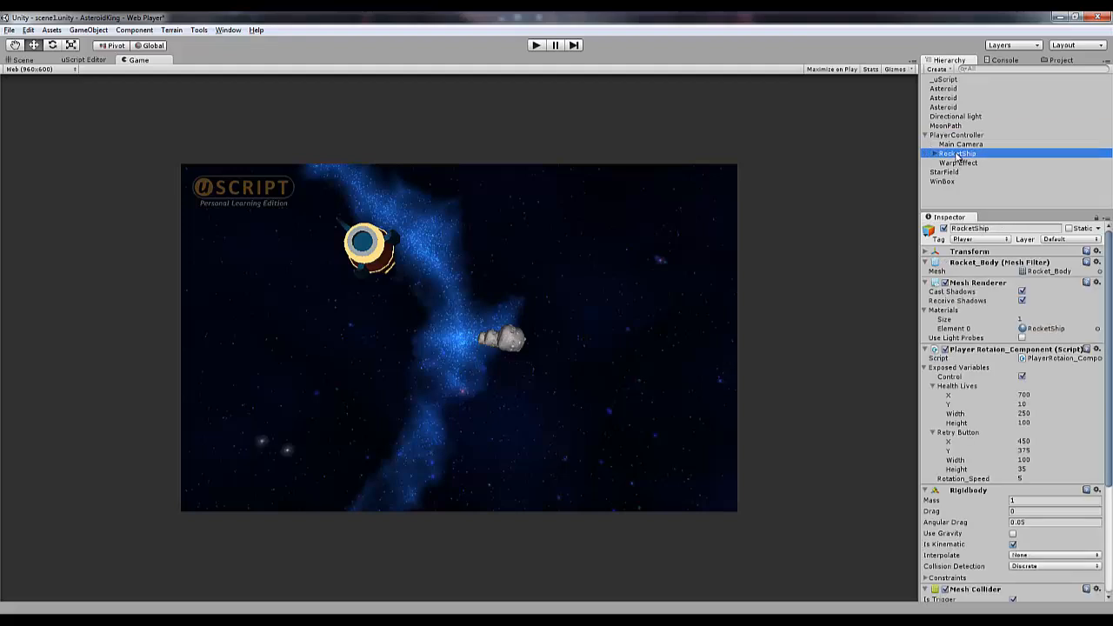
{"action": "left_click", "coordinate": [935, 154]}
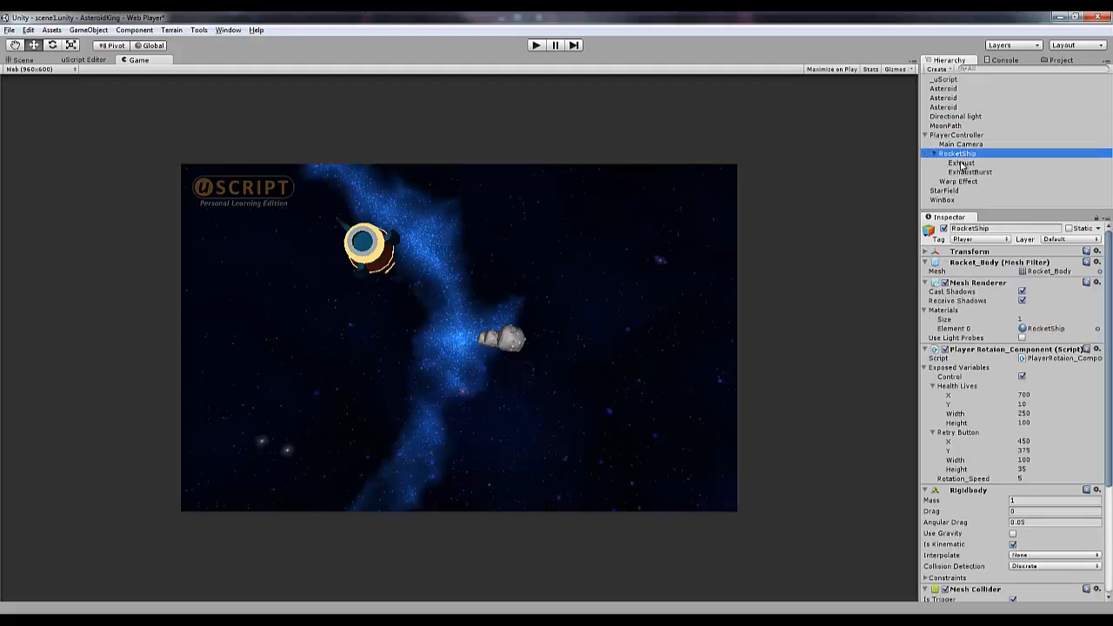
{"action": "left_click", "coordinate": [961, 163]}
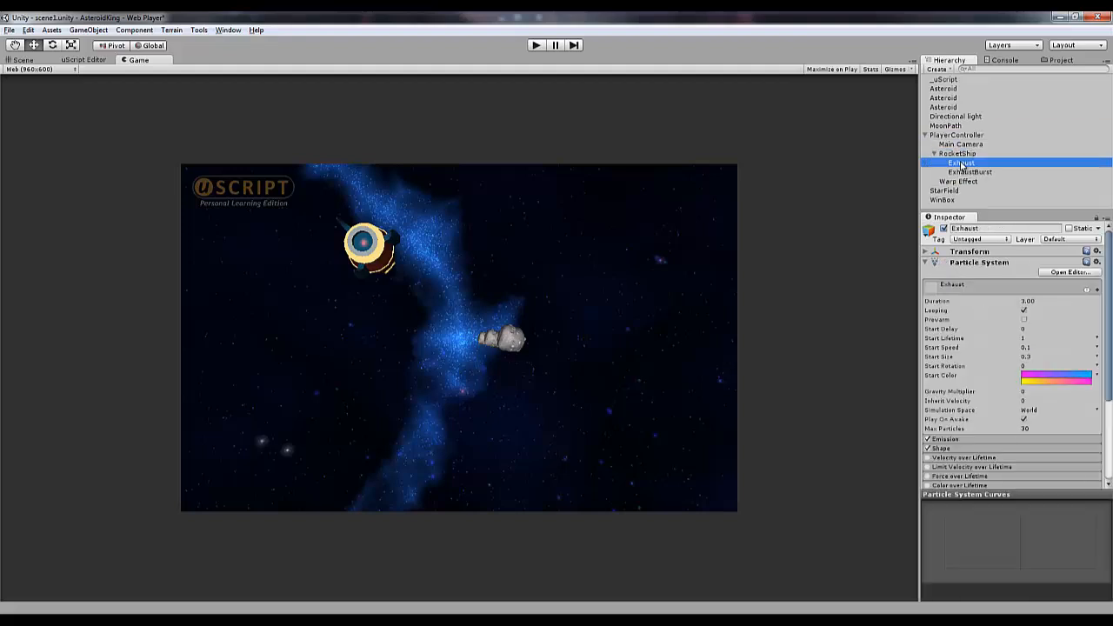
{"action": "left_click", "coordinate": [926, 263]}
{"action": "left_click", "coordinate": [926, 263]}
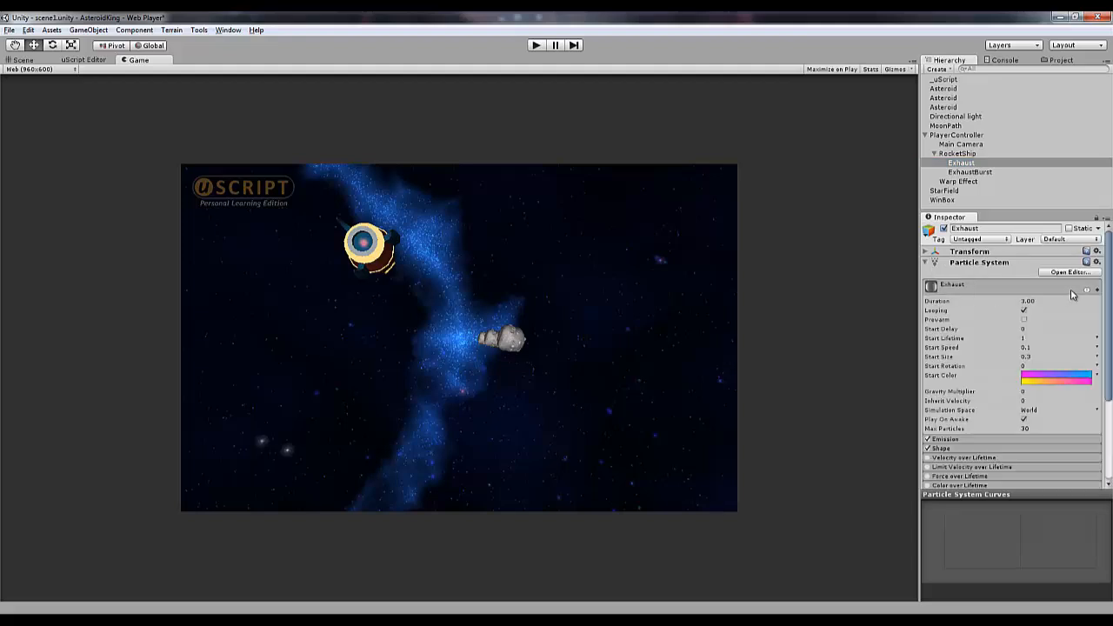
- Assign the StarSeq material to the Exhaust renderer with its Texture Sheet Animation settings expanded, and play-test the game
{"action": "scroll", "coordinate": [1026, 347], "scroll_direction": "down", "scroll_amount": 5}
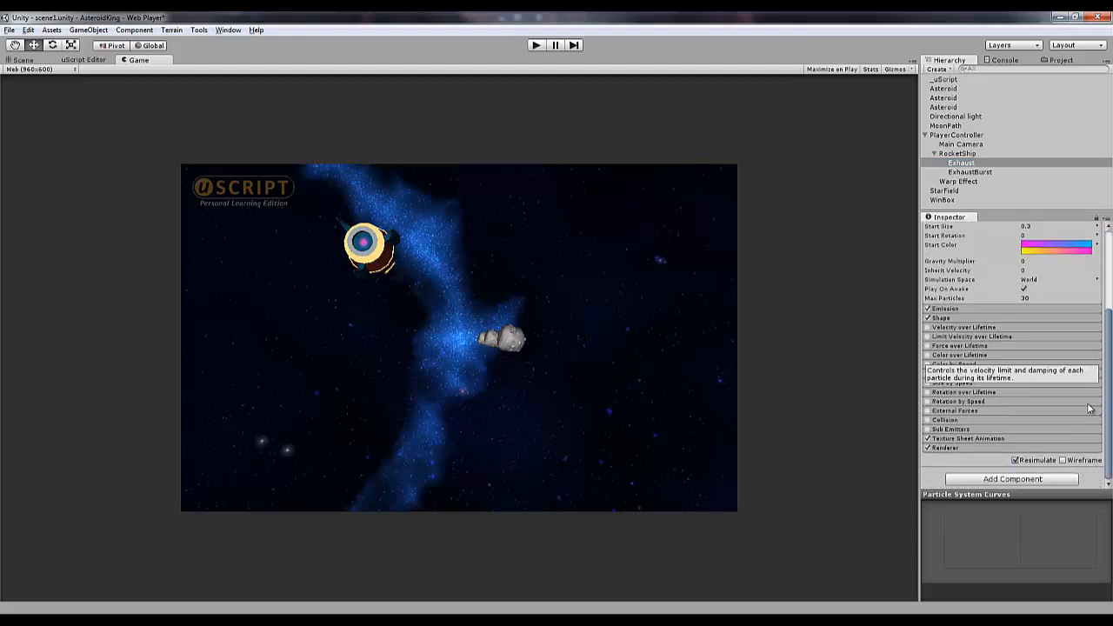
{"action": "left_click", "coordinate": [974, 440]}
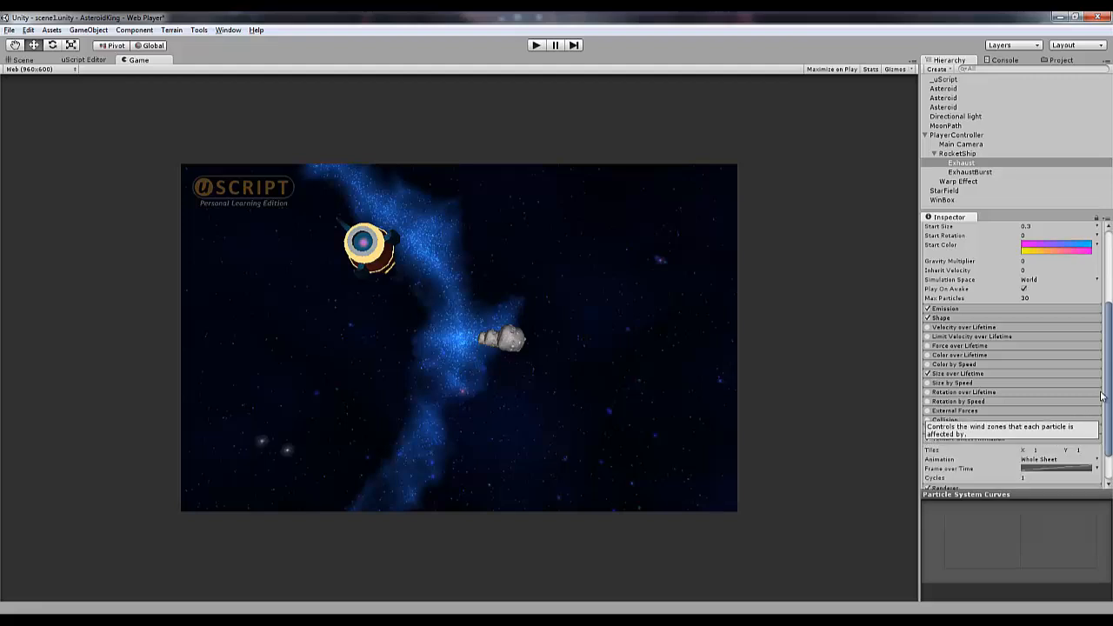
{"action": "left_click_drag", "start_coordinate": [1108, 392], "coordinate": [1108, 414]}
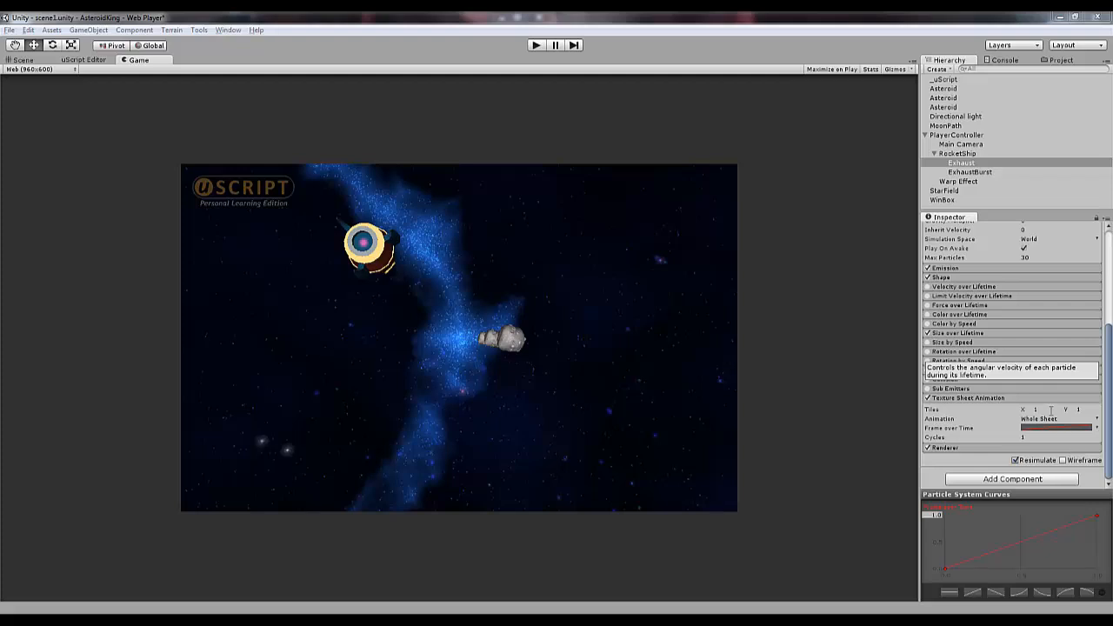
{"action": "left_click", "coordinate": [986, 448]}
{"action": "scroll", "coordinate": [1040, 419], "scroll_direction": "down", "scroll_amount": 4}
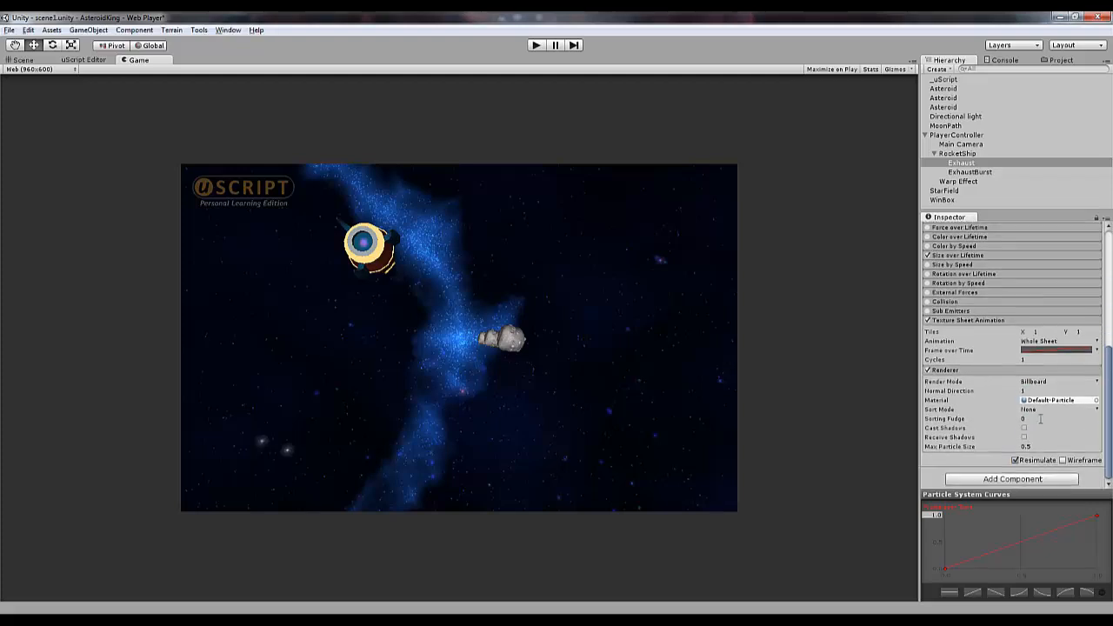
{"action": "left_click", "coordinate": [1097, 400]}
{"action": "double_click", "coordinate": [349, 77]}
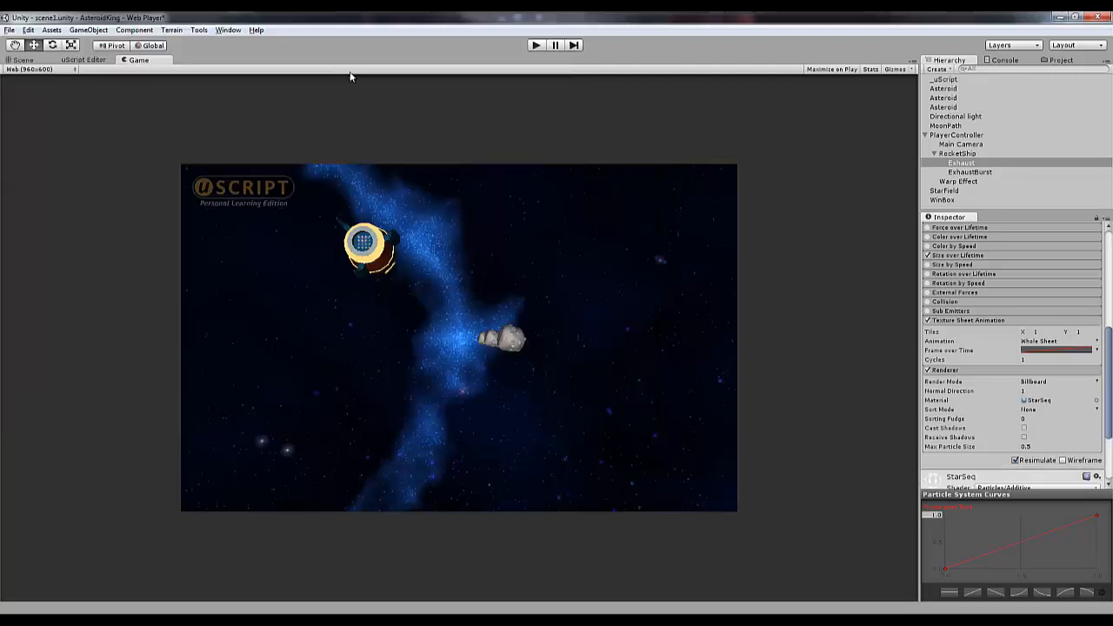
{"action": "left_click", "coordinate": [535, 46]}
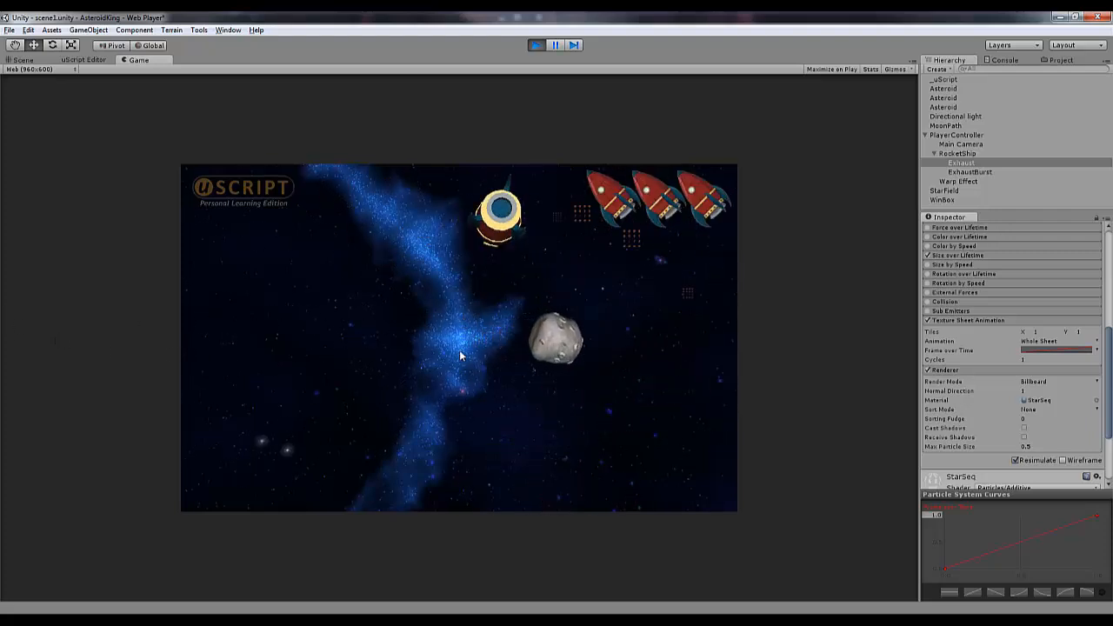
{"action": "left_click", "coordinate": [535, 45]}
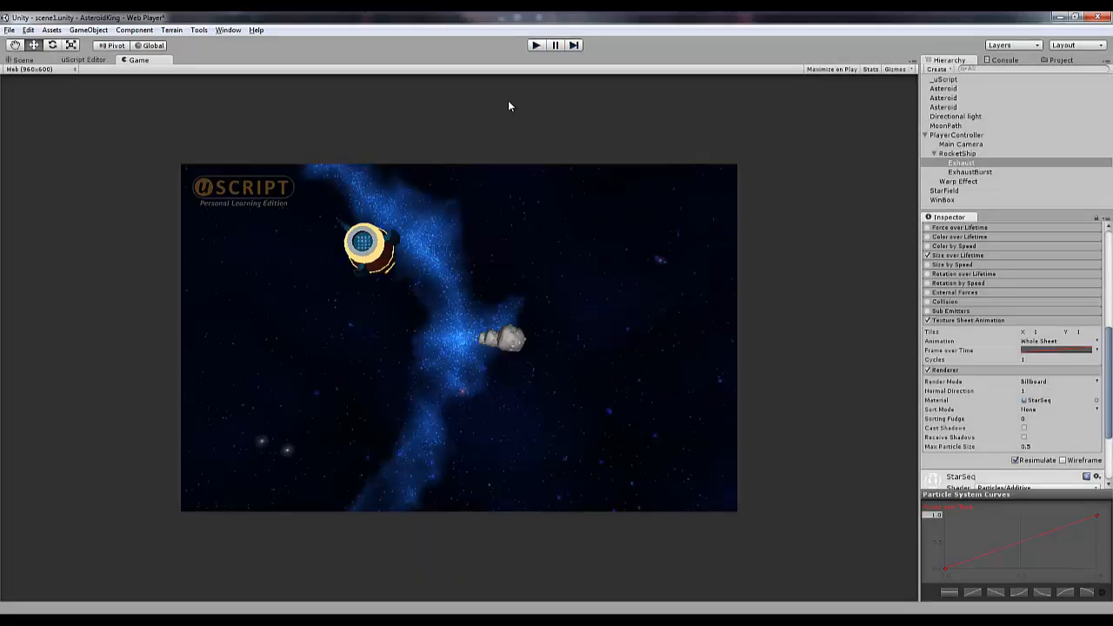
- Set the Exhaust Texture Sheet Animation tiles to X 4 and Y 4, and collapse its expanded modules
{"action": "left_click", "coordinate": [1039, 331]}
{"action": "type", "text": "4"}
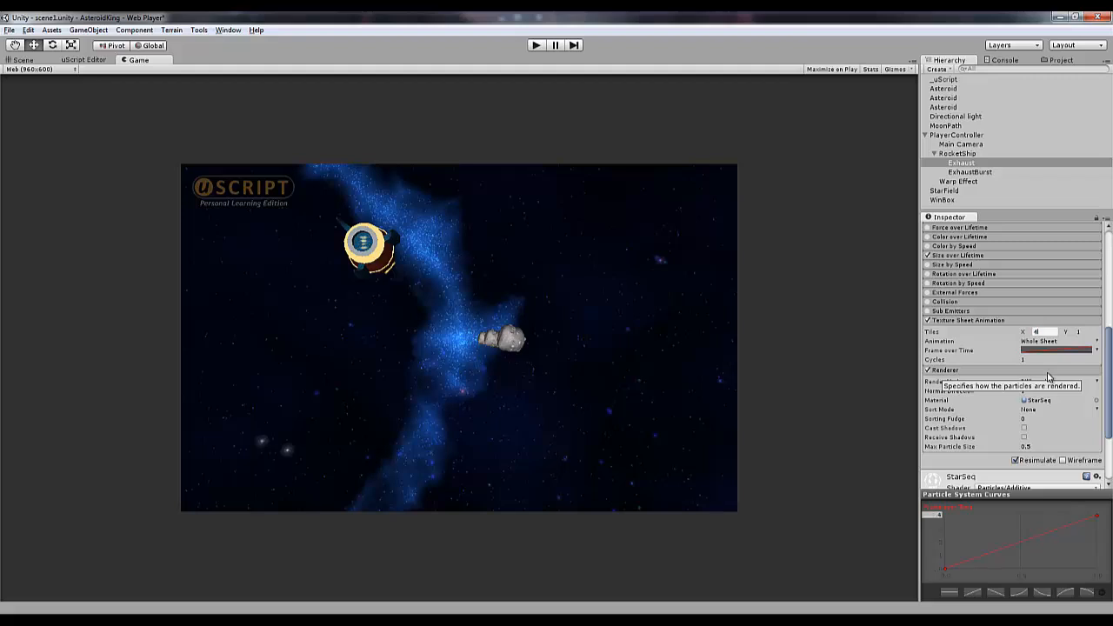
{"action": "key", "text": "Tab"}
{"action": "type", "text": "4"}
{"action": "key", "text": "Return"}
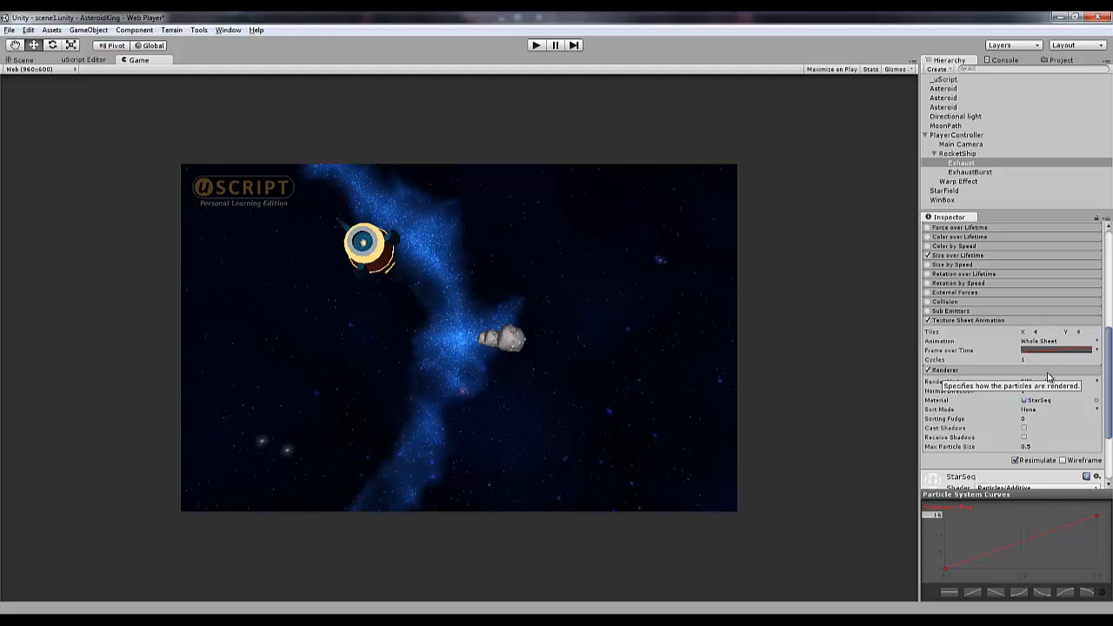
{"action": "left_click", "coordinate": [970, 320]}
{"action": "left_click", "coordinate": [965, 330]}
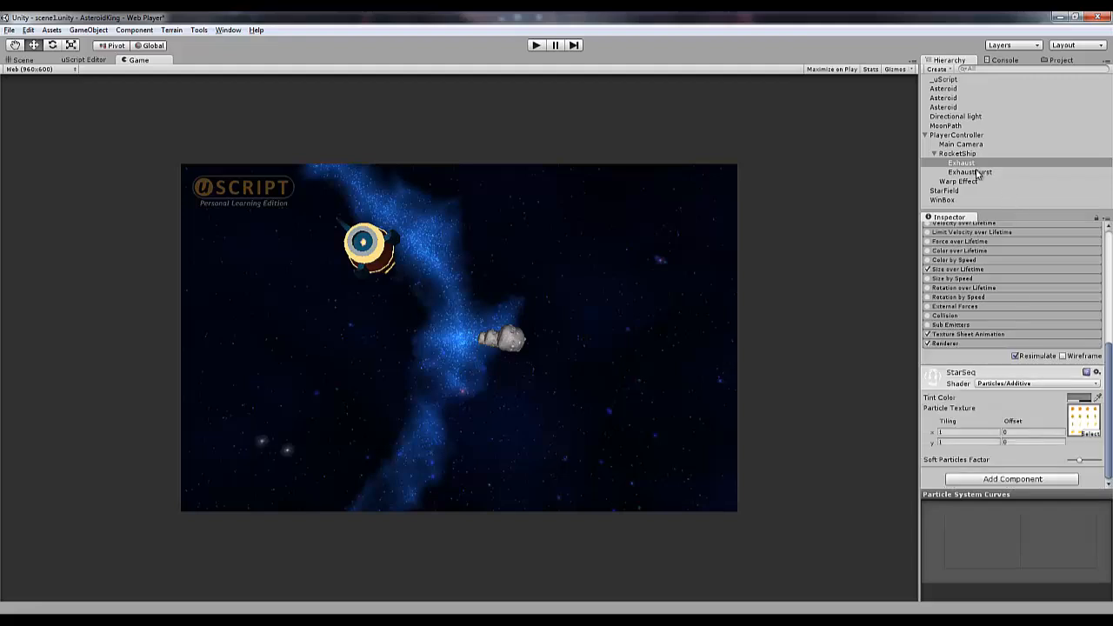
- Set the ExhaustBurst particle system's Texture Sheet Animation tiles to X 4 and Y 4
{"action": "left_click", "coordinate": [1022, 173]}
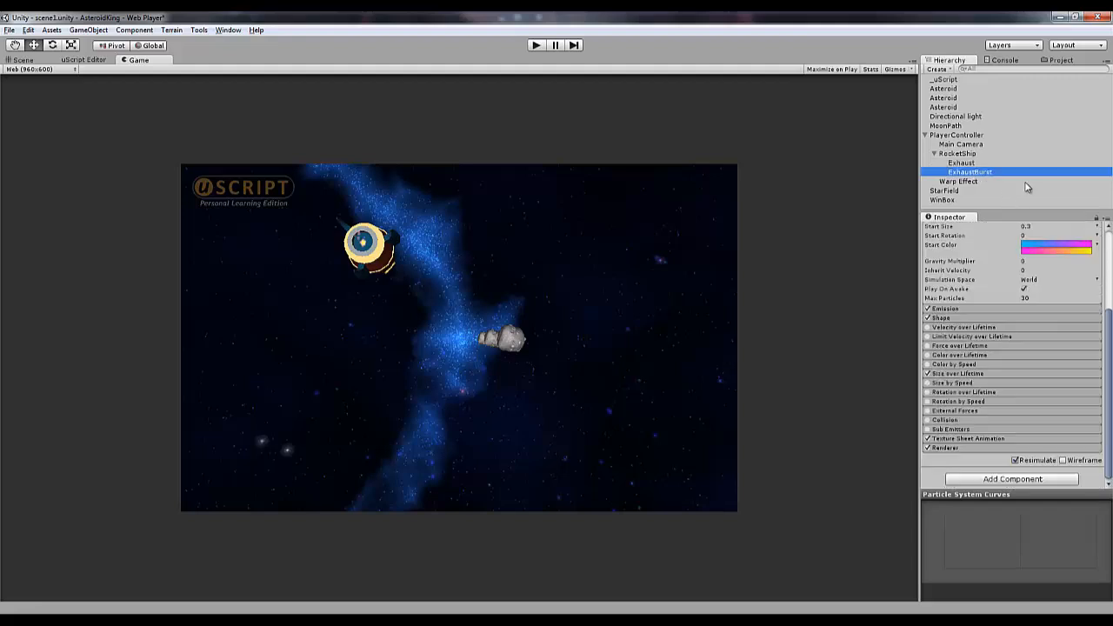
{"action": "left_click", "coordinate": [980, 439]}
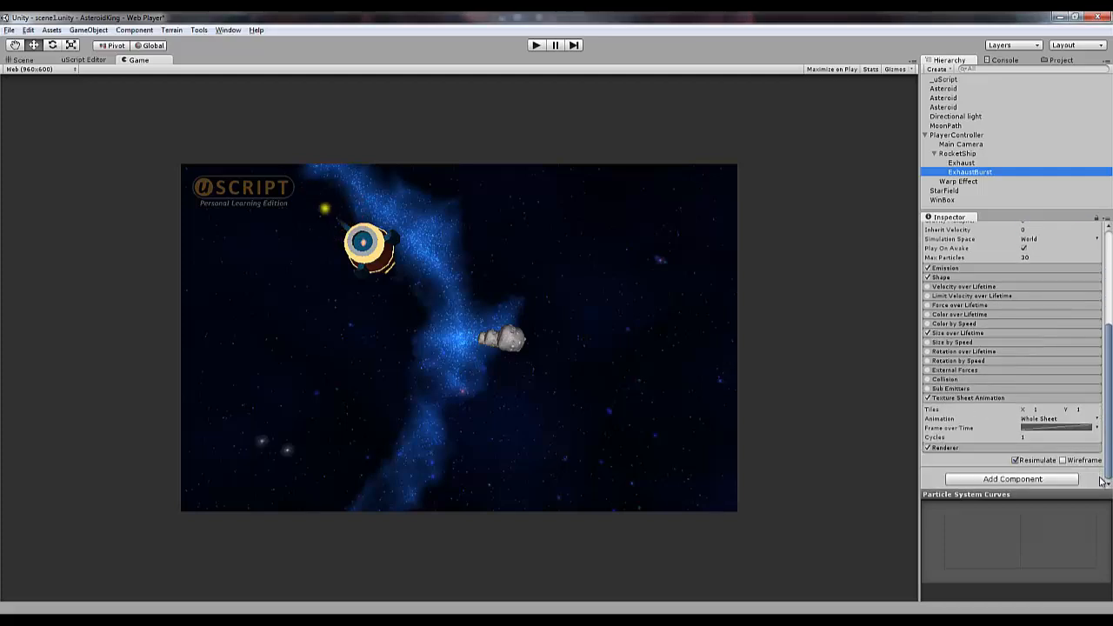
{"action": "left_click", "coordinate": [1042, 411]}
{"action": "type", "text": "4"}
{"action": "key", "text": "Tab"}
{"action": "type", "text": "4"}
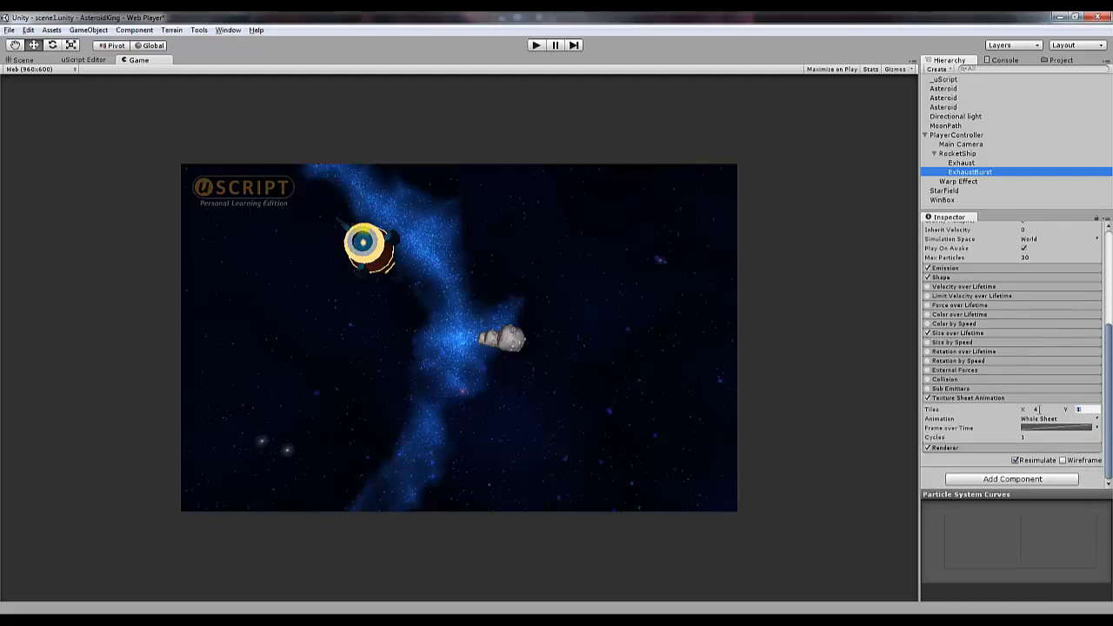
{"action": "key", "text": "Return"}
- Assign the StarSeq material to the ExhaustBurst renderer and play-test the game
{"action": "left_click", "coordinate": [961, 448]}
{"action": "scroll", "coordinate": [1100, 423], "scroll_direction": "down", "scroll_amount": 3}
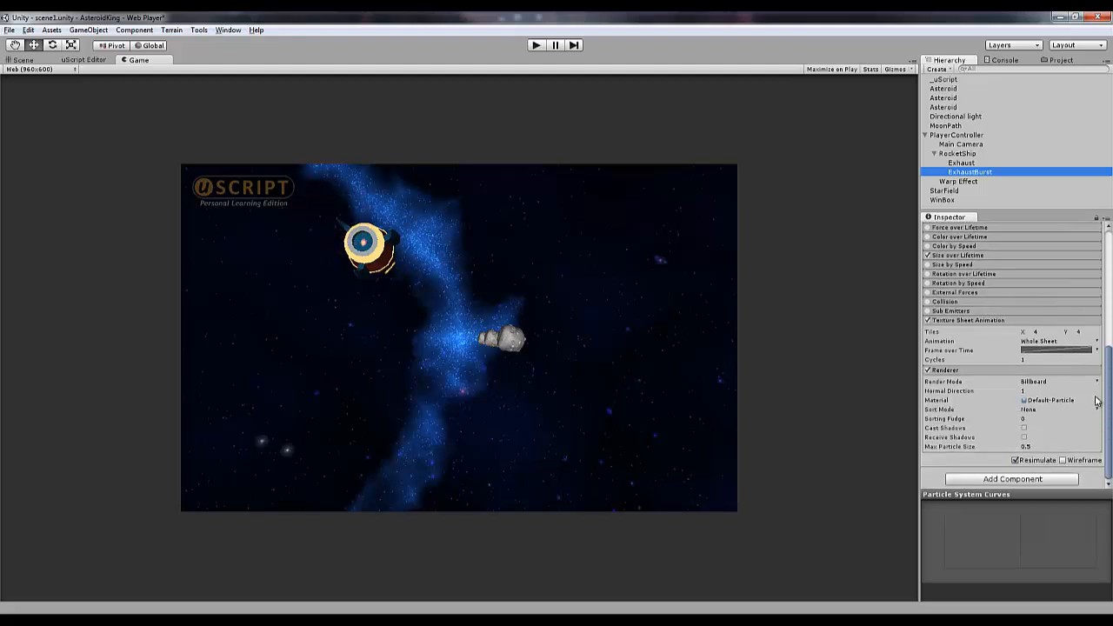
{"action": "left_click", "coordinate": [1097, 402]}
{"action": "double_click", "coordinate": [356, 80]}
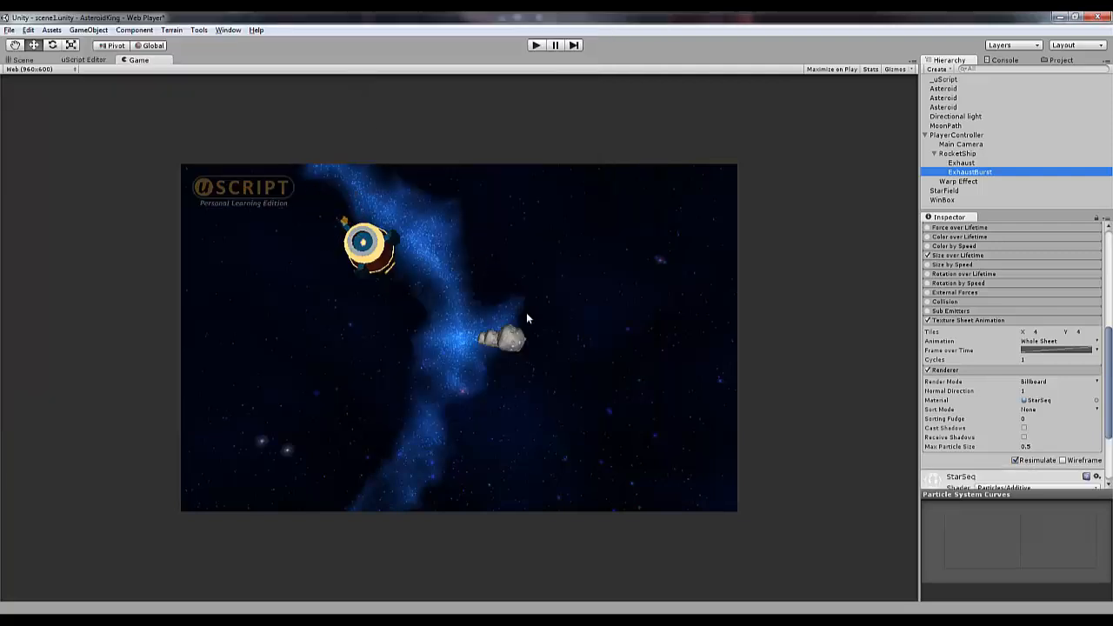
{"action": "left_click", "coordinate": [535, 45]}
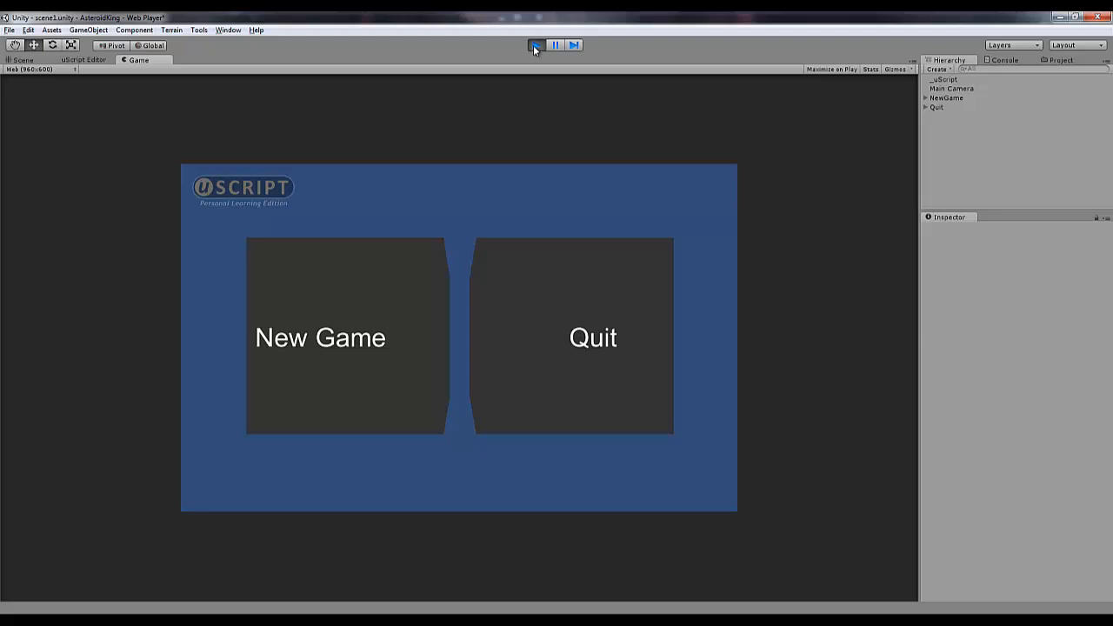
{"action": "left_click", "coordinate": [535, 46]}
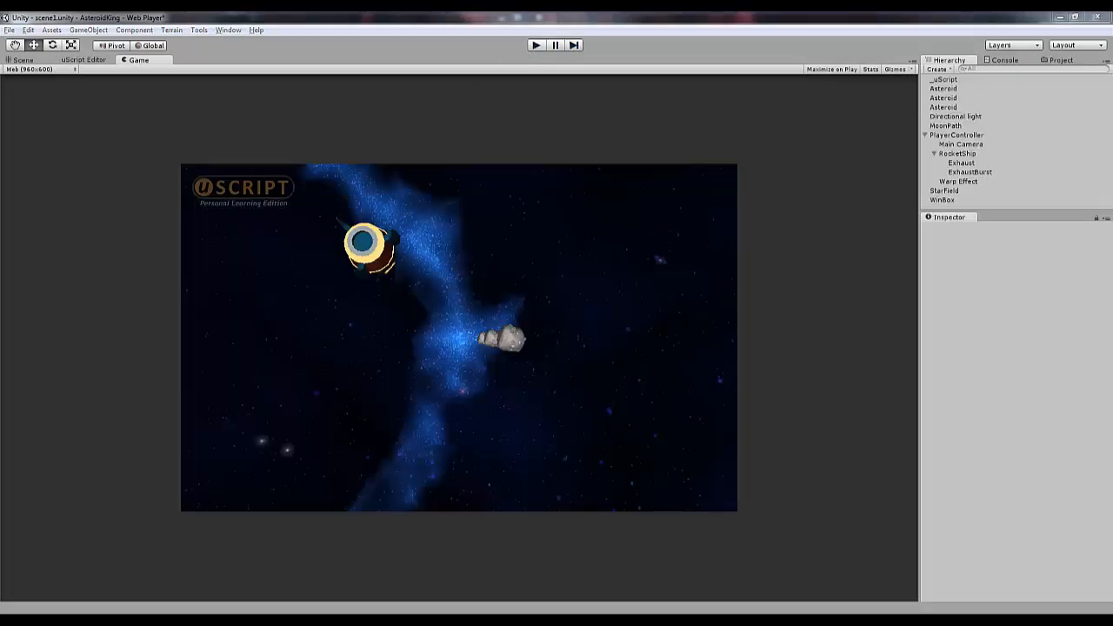
- Give the Warp Effect renderer the StarSeq material and set its Texture Sheet Animation tiles to X 4 and Y 4
{"action": "left_click", "coordinate": [958, 181]}
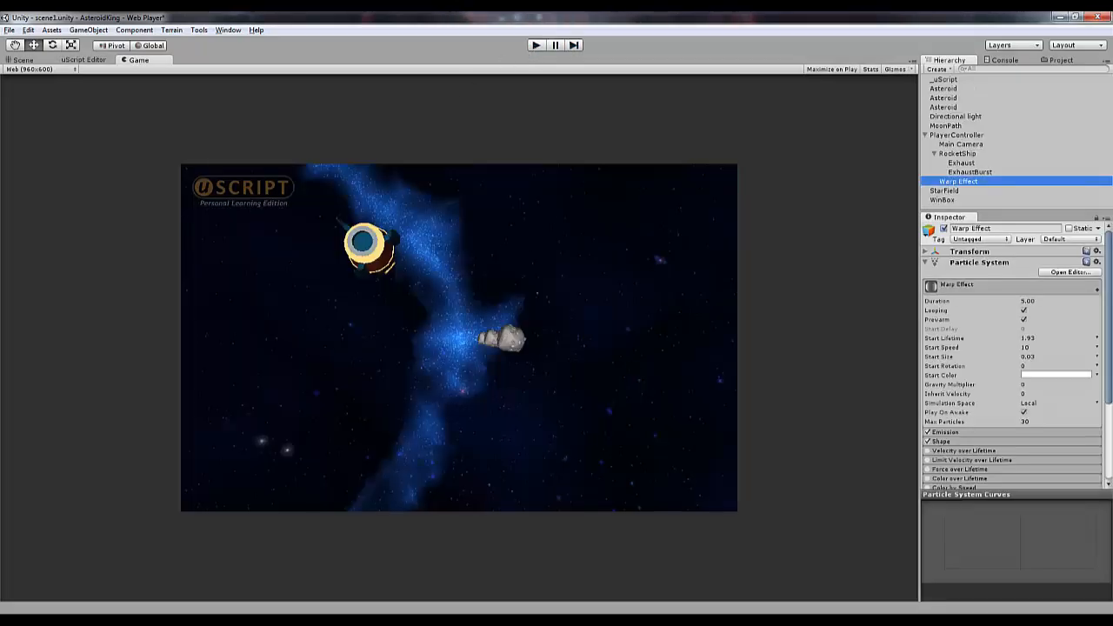
{"action": "scroll", "coordinate": [1009, 391], "scroll_direction": "down", "scroll_amount": 4}
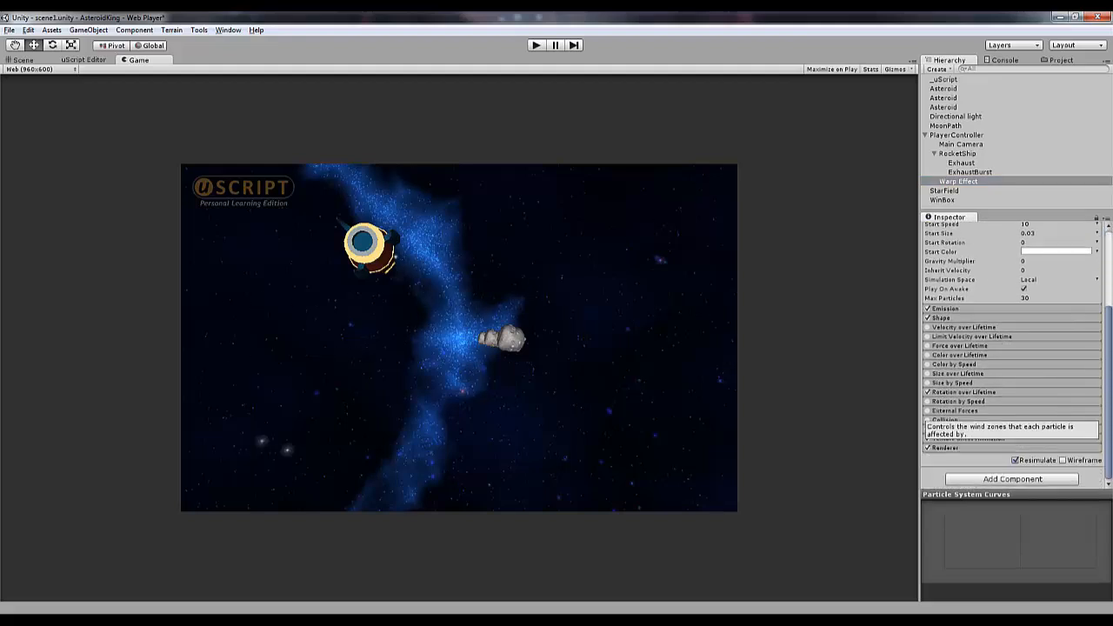
{"action": "left_click", "coordinate": [946, 448]}
{"action": "scroll", "coordinate": [1009, 392], "scroll_direction": "down", "scroll_amount": 3}
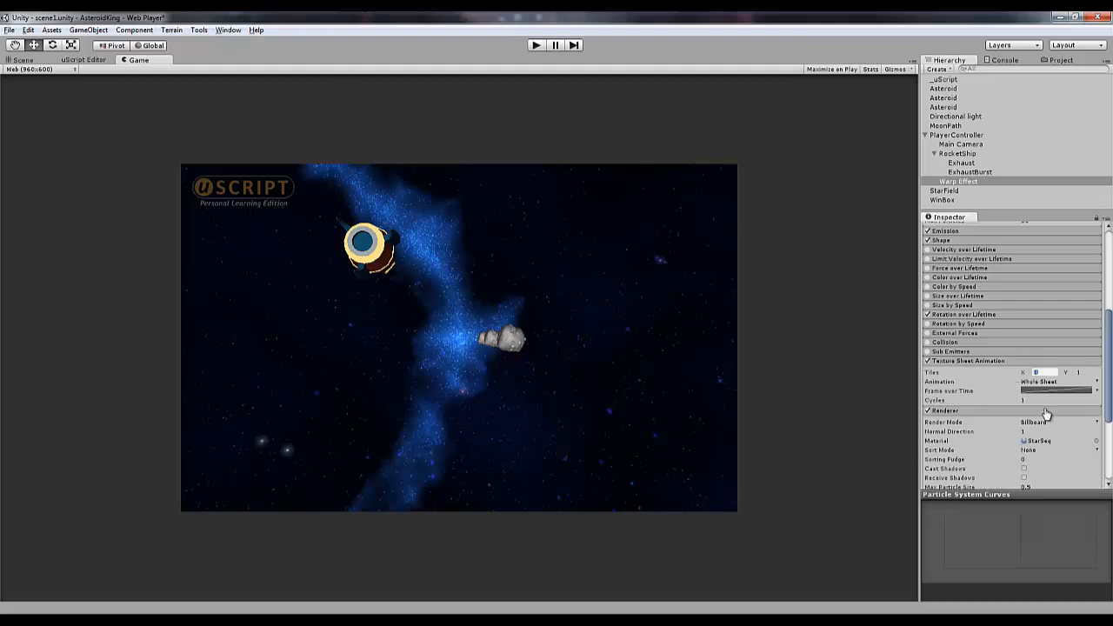
{"action": "type", "text": "4"}
{"action": "key", "text": "Tab"}
{"action": "type", "text": "4"}
- Try several Start Size values for the Warp Effect, including 0.07 and 1, and set it to 0.1
{"action": "scroll", "coordinate": [1035, 382], "scroll_direction": "up", "scroll_amount": 5}
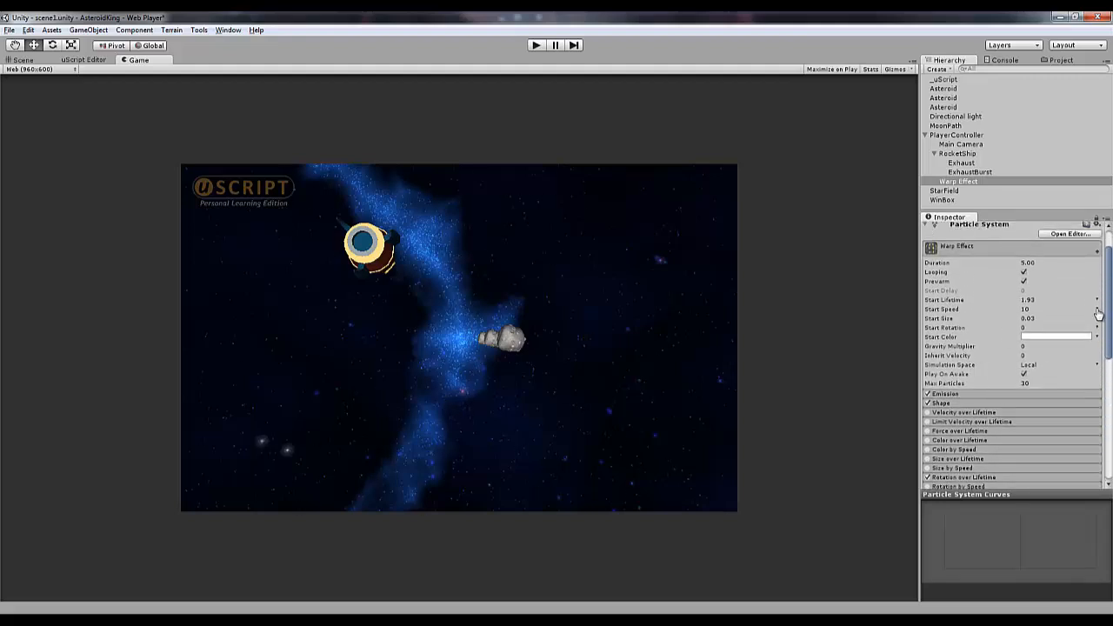
{"action": "left_click", "coordinate": [1033, 319]}
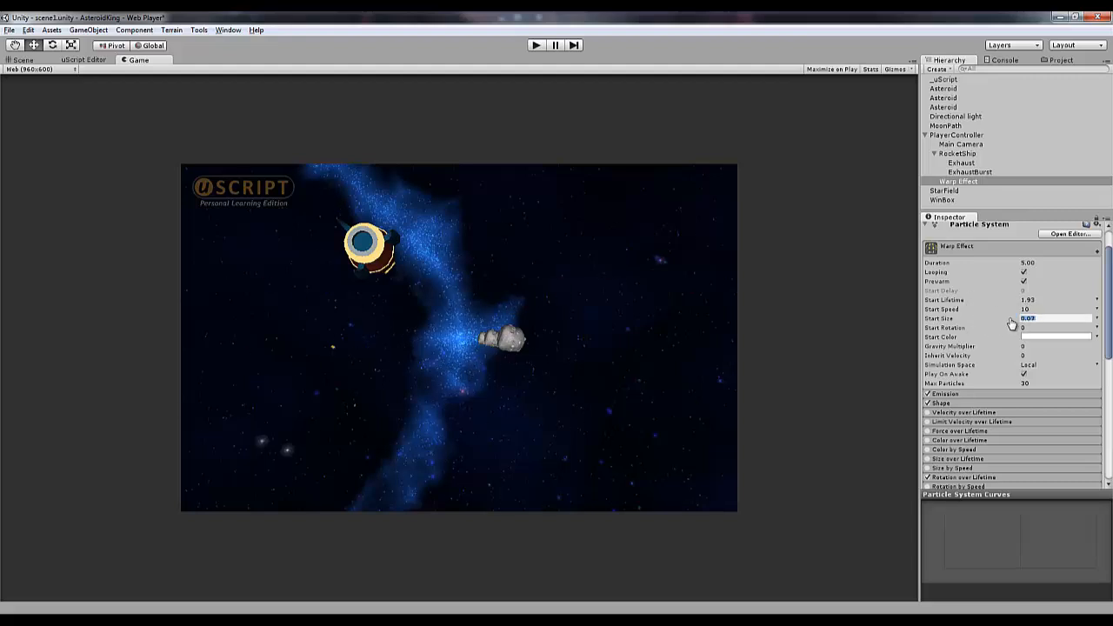
{"action": "type", "text": "0.07"}
{"action": "key", "text": "Return"}
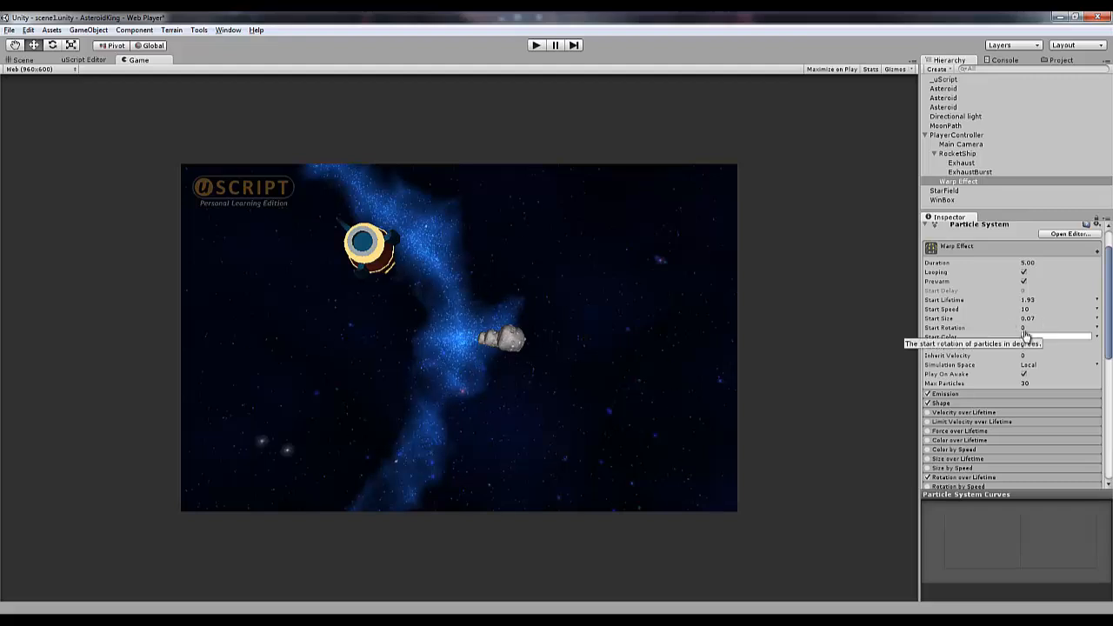
{"action": "key", "text": "Return"}
{"action": "type", "text": "1"}
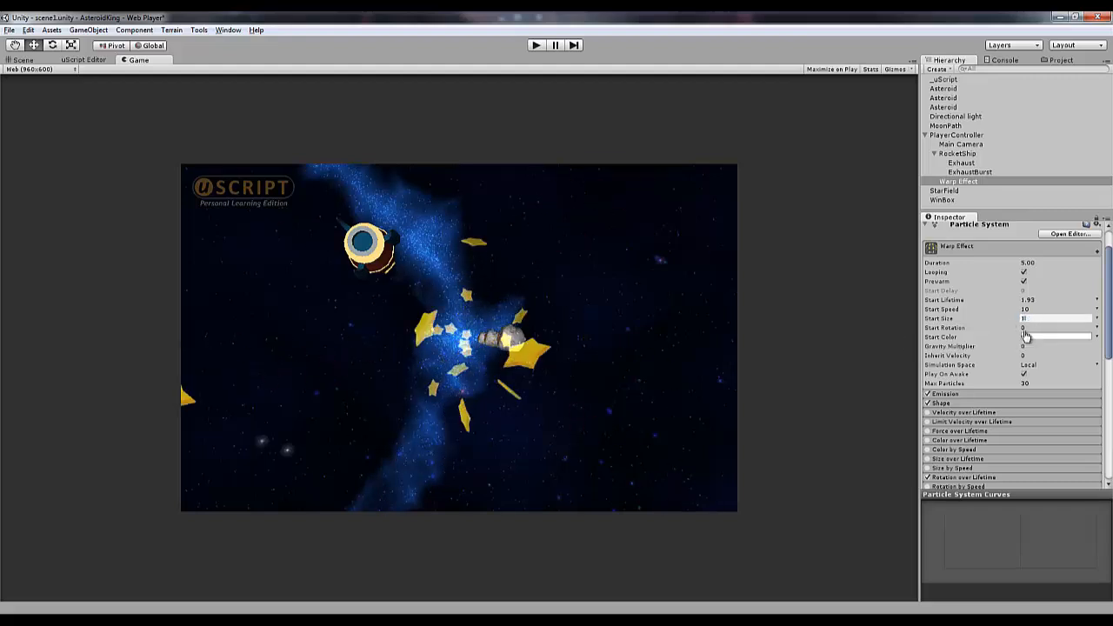
{"action": "key", "text": "BackSpace"}
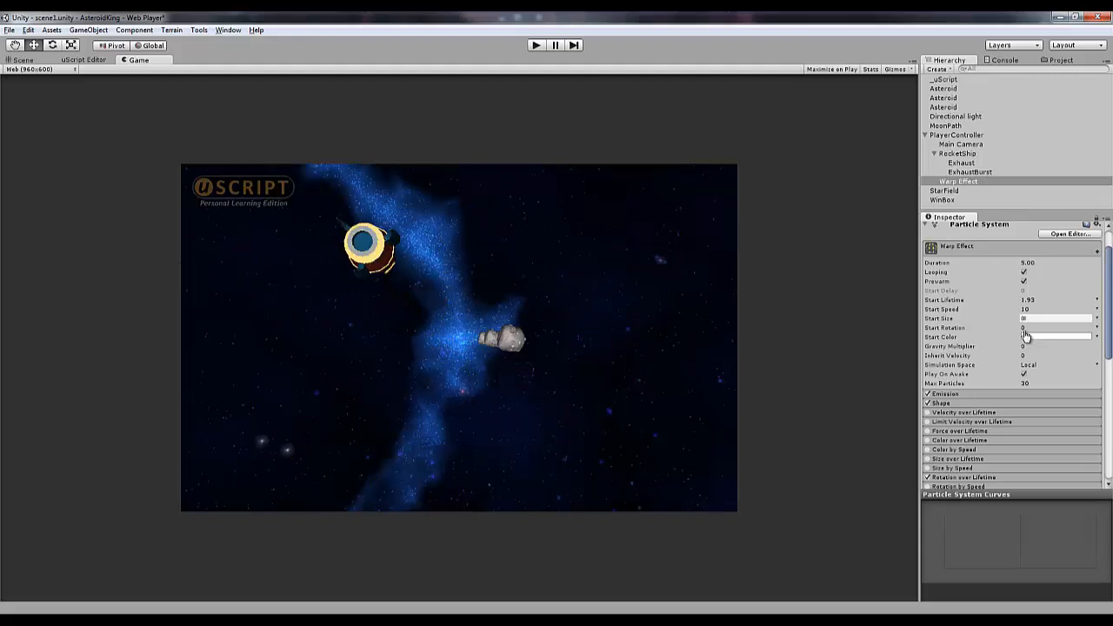
{"action": "type", "text": "0.7"}
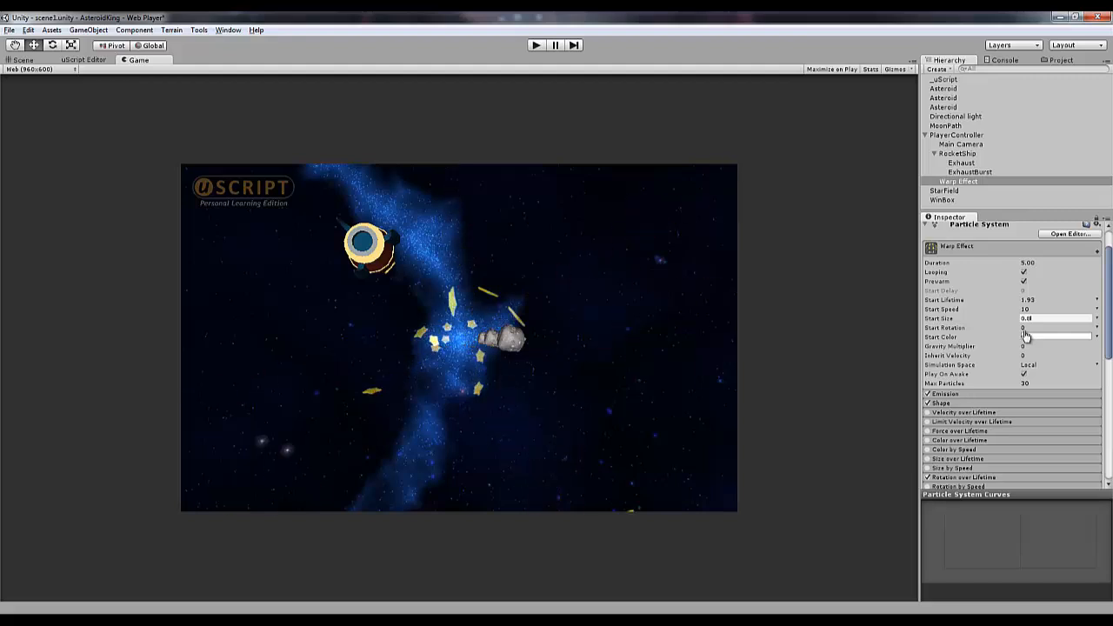
{"action": "key", "text": "BackSpace"}
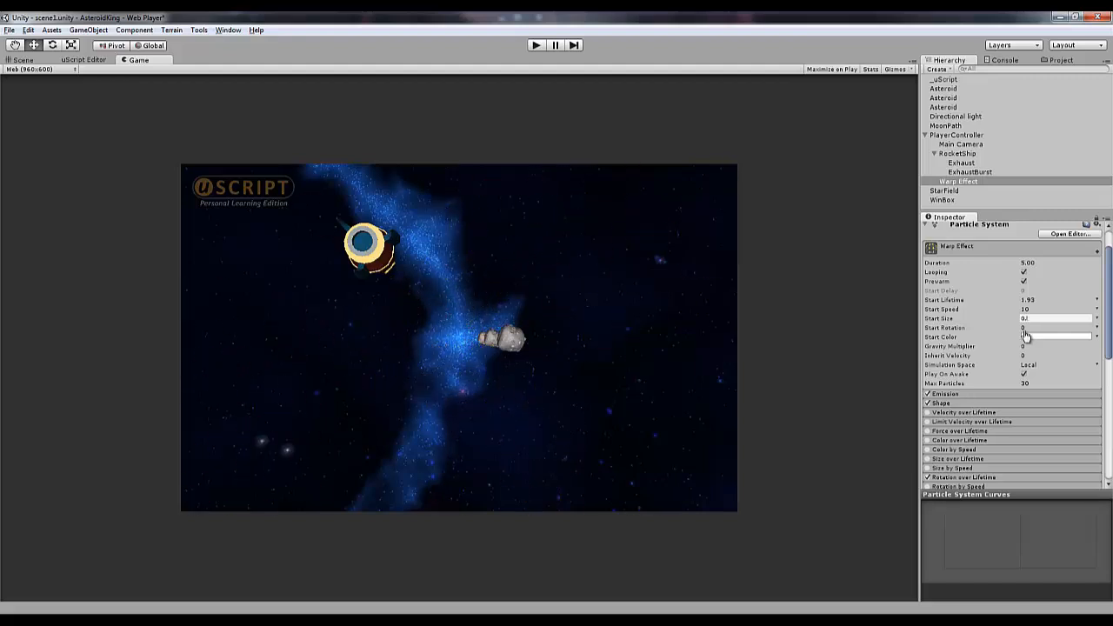
{"action": "type", "text": "4"}
{"action": "key", "text": "BackSpace"}
{"action": "type", "text": "3"}
{"action": "key", "text": "BackSpace"}
{"action": "type", "text": "1"}
{"action": "key", "text": "Return"}
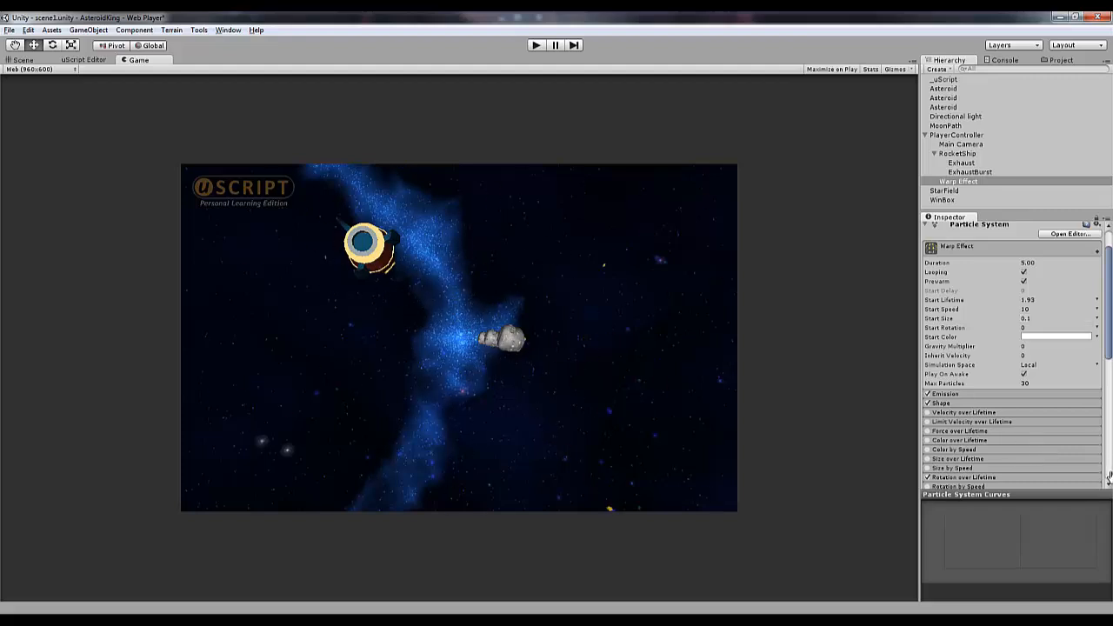
- Set StarField's Texture Sheet Animation X tiles to 4 and give its renderer the StarSeq material
{"action": "left_click", "coordinate": [944, 191]}
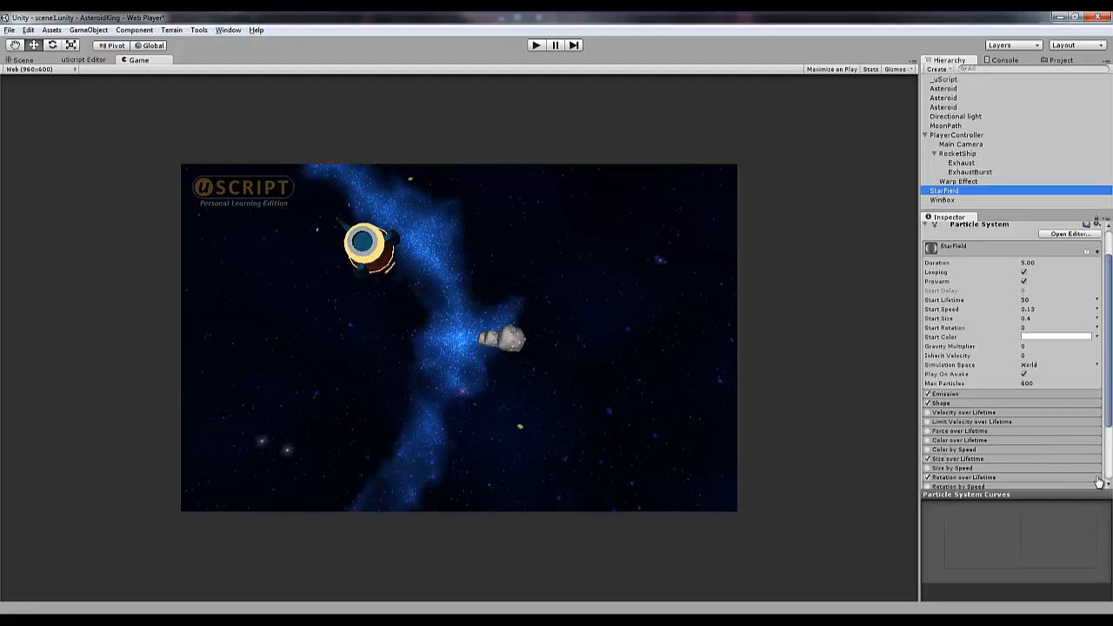
{"action": "scroll", "coordinate": [1011, 356], "scroll_direction": "down", "scroll_amount": 3}
{"action": "left_click", "coordinate": [972, 439]}
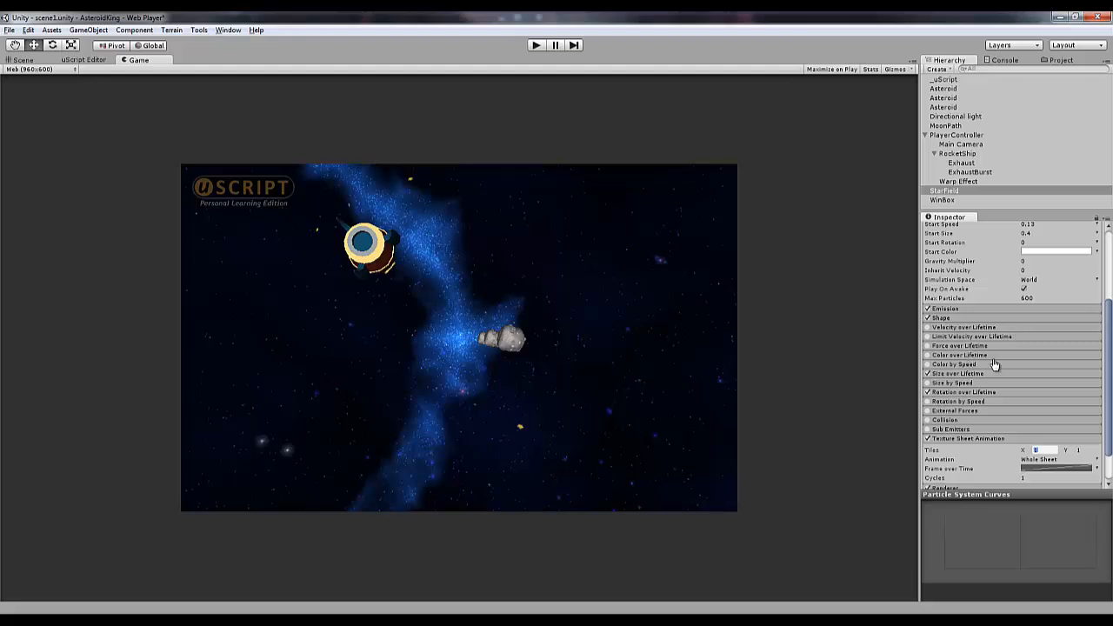
{"action": "type", "text": "4"}
{"action": "key", "text": "Tab"}
{"action": "scroll", "coordinate": [1041, 366], "scroll_direction": "down", "scroll_amount": 2}
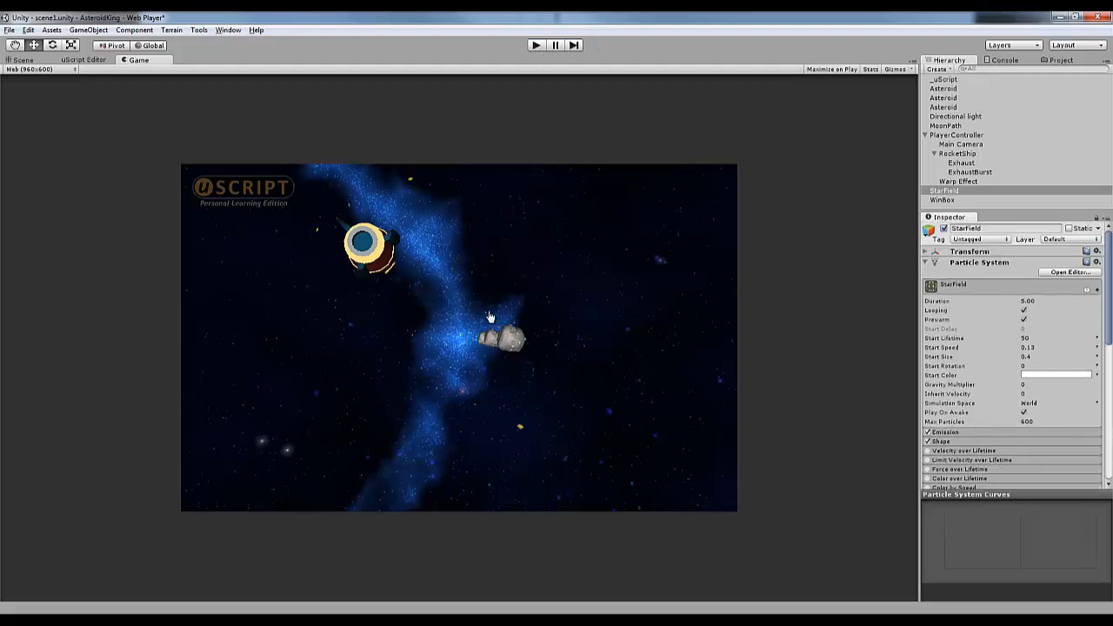
- Set StarField's Start Size to 0.5 and play-test the game
{"action": "left_click", "coordinate": [1027, 356]}
{"action": "type", "text": "1"}
{"action": "key", "text": "Return"}
{"action": "key", "text": "Return"}
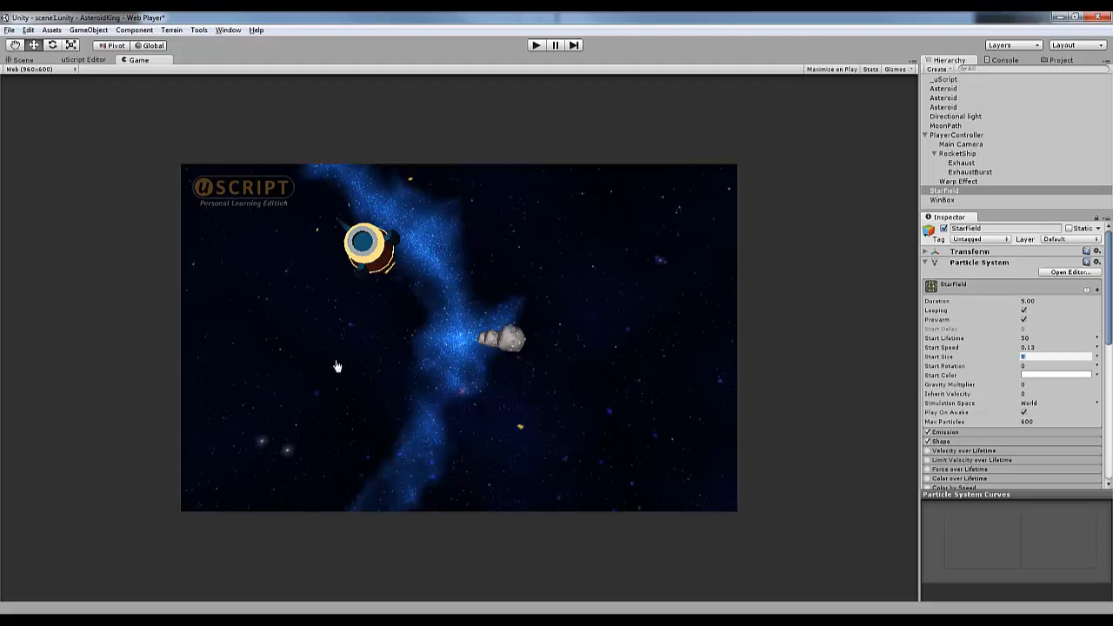
{"action": "type", "text": ".5"}
{"action": "key", "text": "Return"}
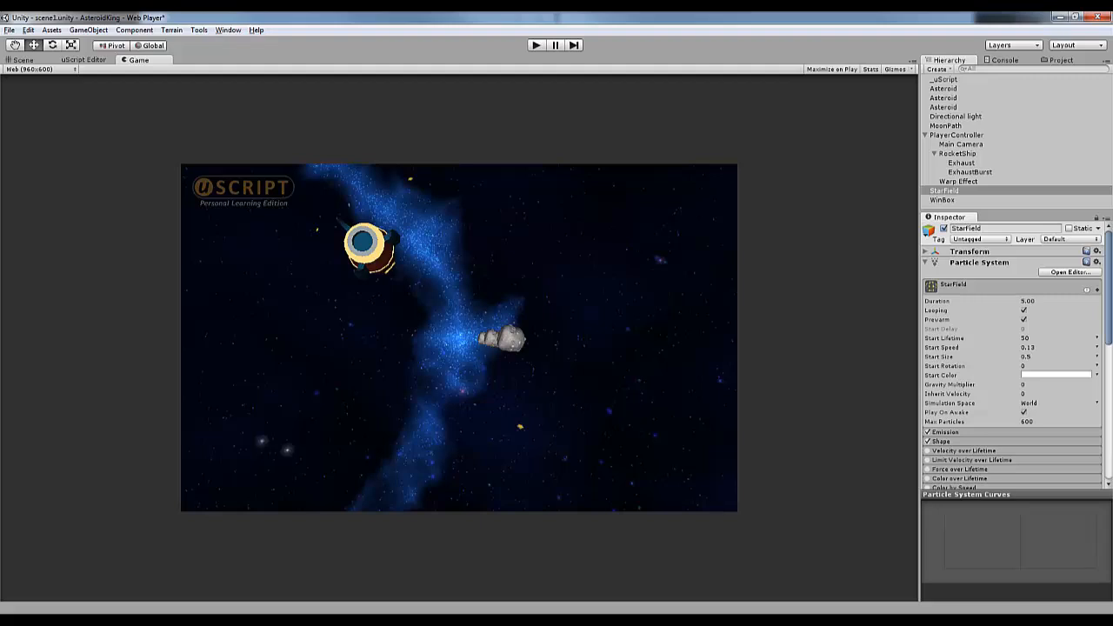
{"action": "key", "text": "ctrl+p"}
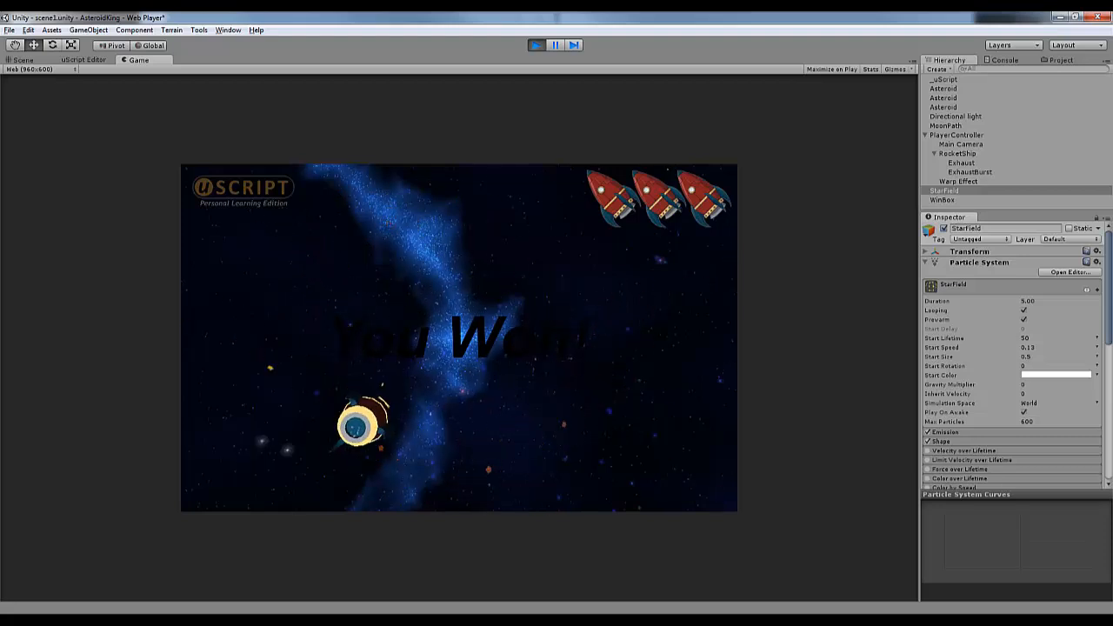
{"action": "key", "text": "ctrl+p"}
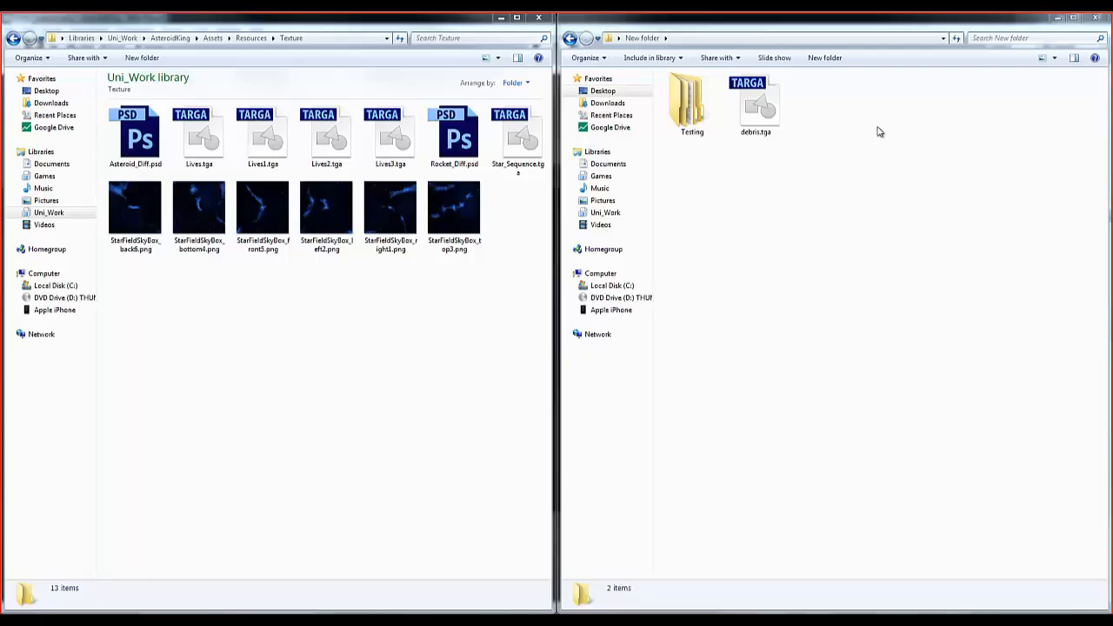
- Copy debris.tga into the project's Assets/Resources/Texture folder and select the imported debris texture in Unity
{"action": "left_click", "coordinate": [764, 109]}
{"action": "right_click", "coordinate": [768, 111]}
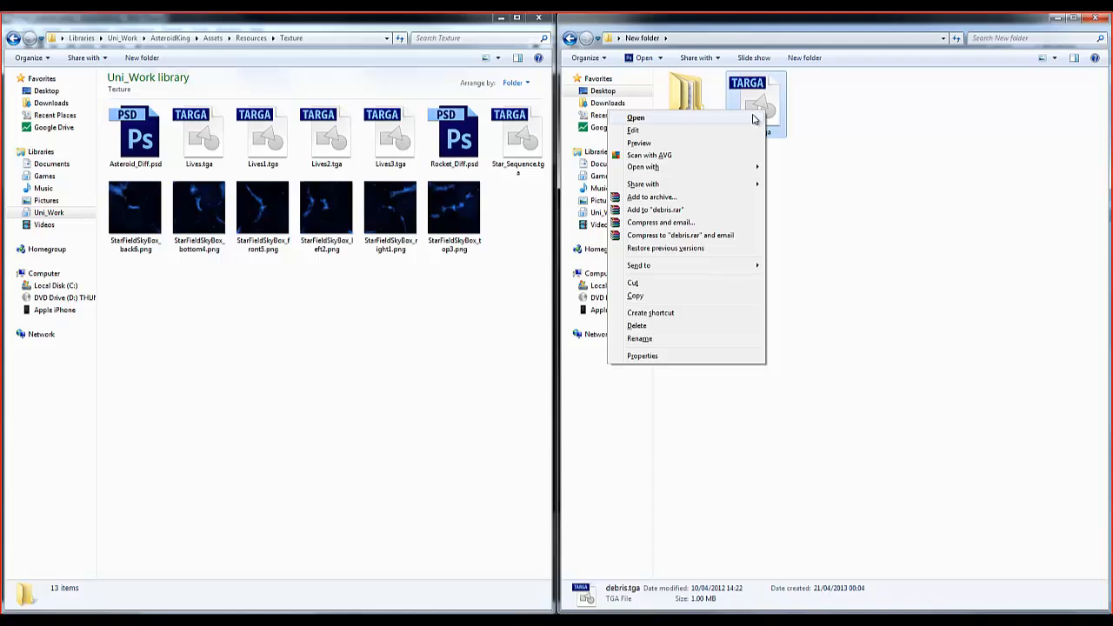
{"action": "left_click", "coordinate": [684, 297]}
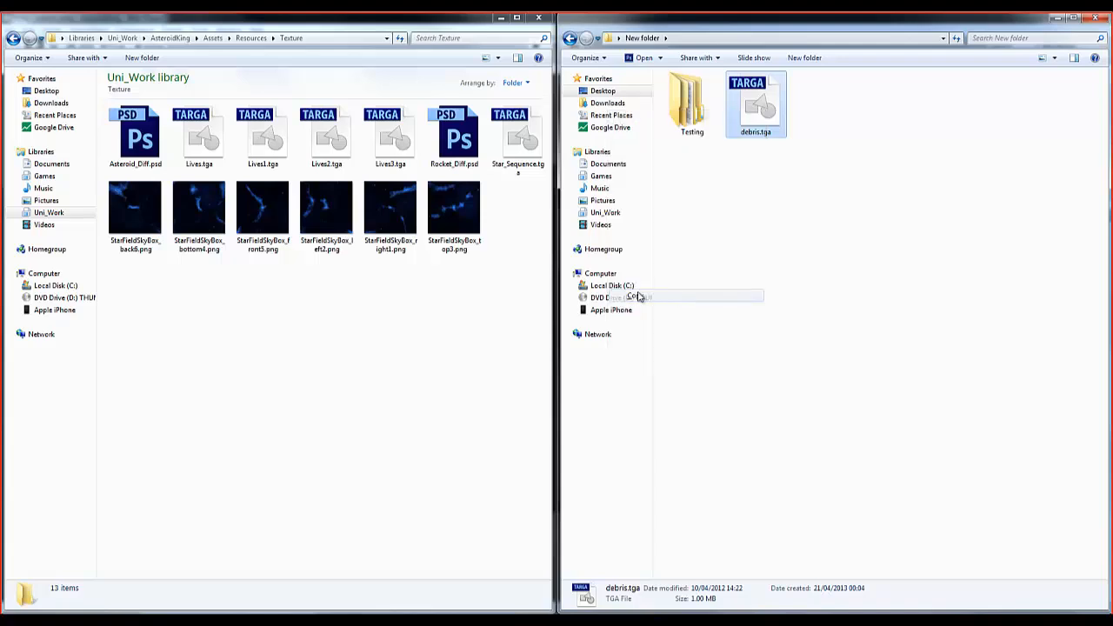
{"action": "right_click", "coordinate": [366, 345]}
{"action": "left_click", "coordinate": [306, 427]}
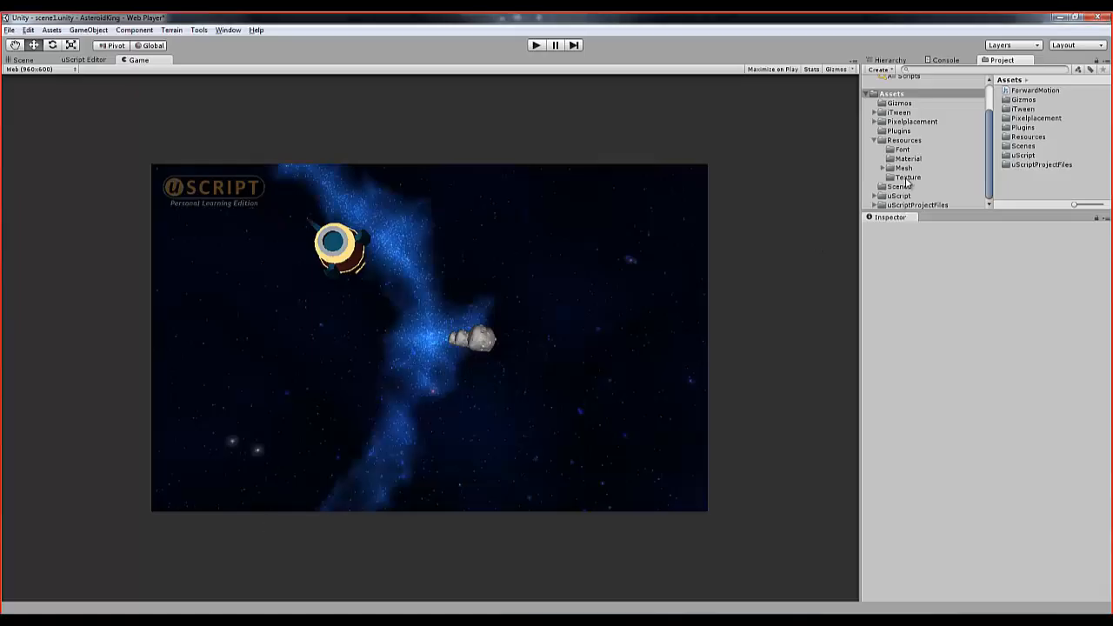
{"action": "left_click", "coordinate": [907, 177]}
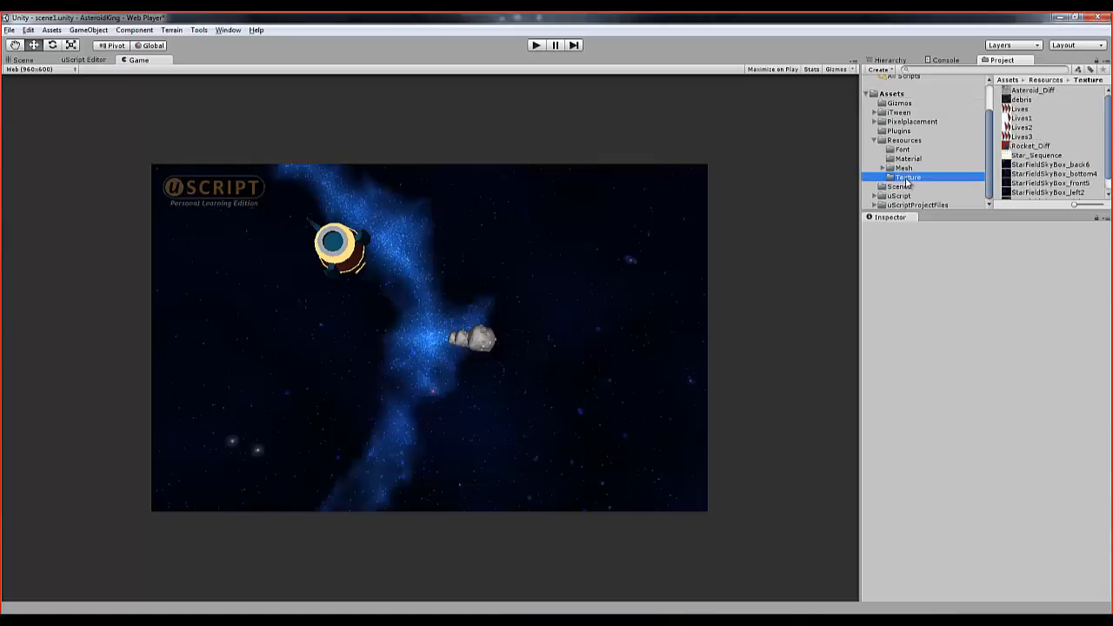
{"action": "left_click", "coordinate": [1020, 101]}
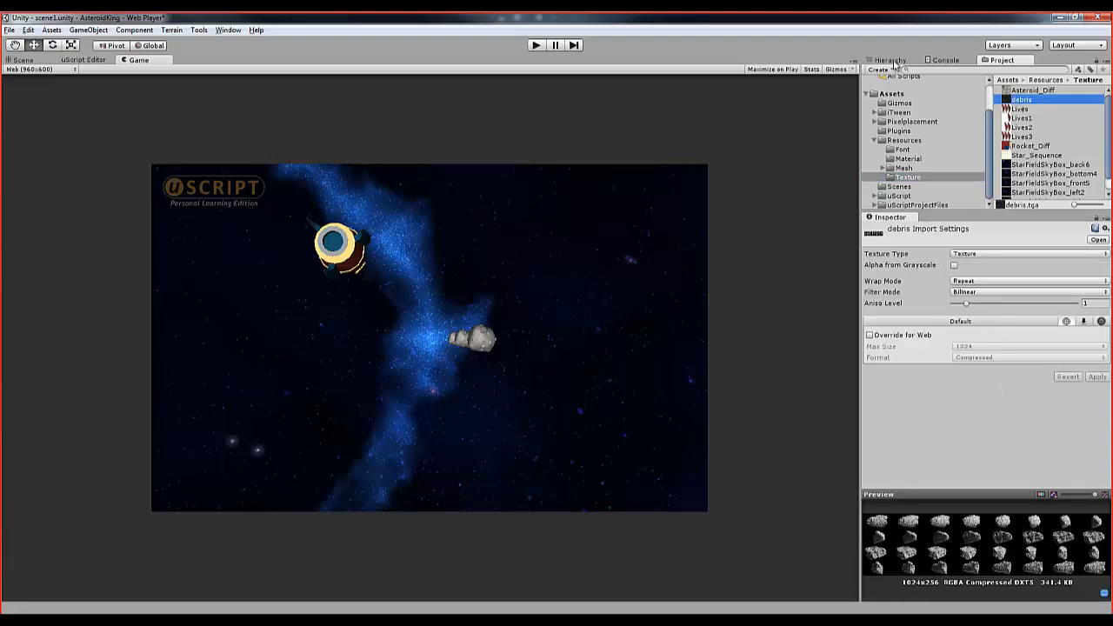
- Create a material named AsteroidDebris in the Resources/Material folder and assign the debris texture as its base texture
{"action": "left_click", "coordinate": [910, 159]}
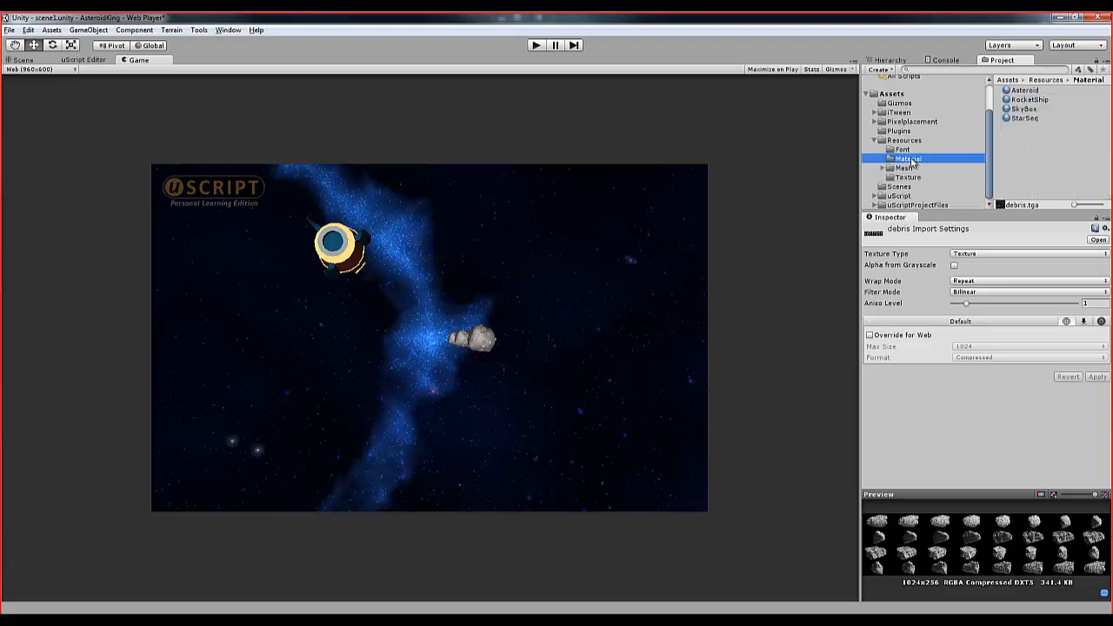
{"action": "left_click", "coordinate": [880, 69]}
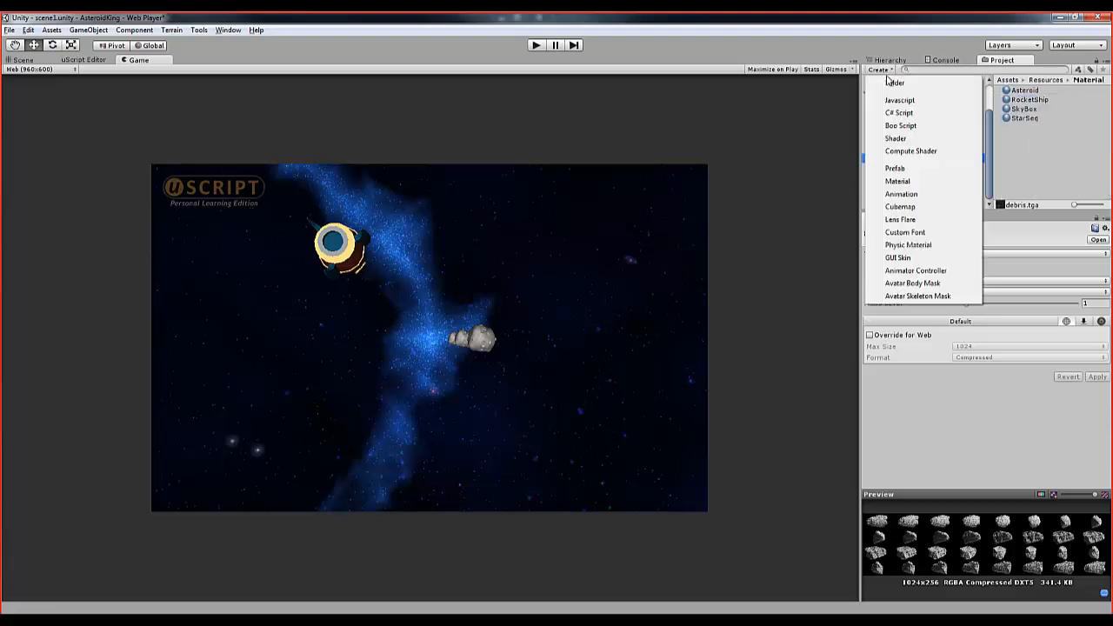
{"action": "left_click", "coordinate": [898, 180]}
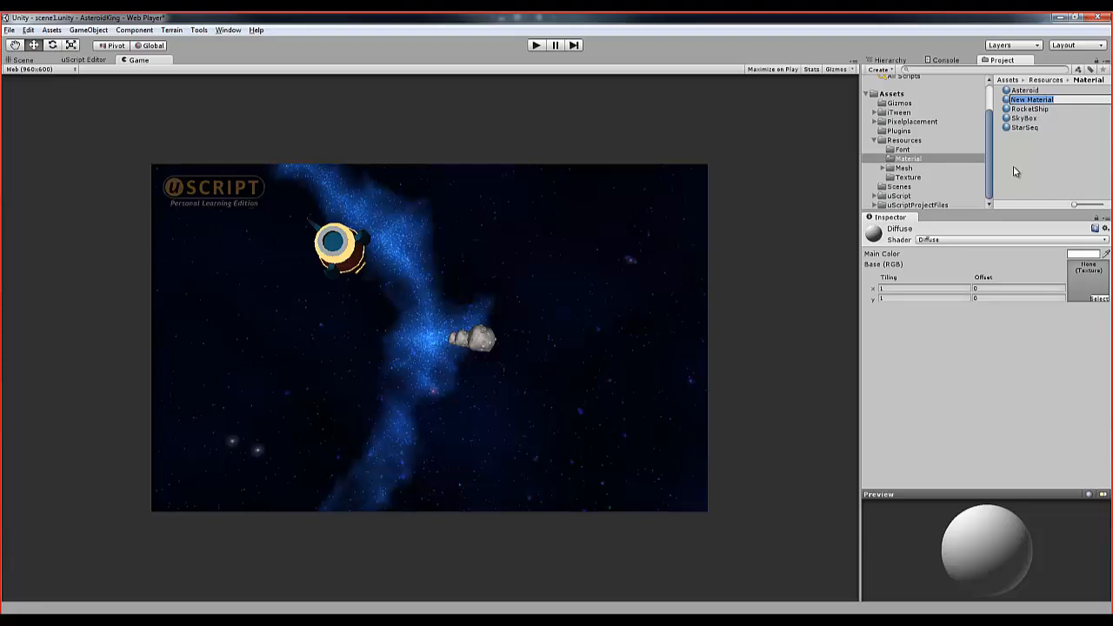
{"action": "key", "text": "BackSpace"}
{"action": "key", "text": "Return"}
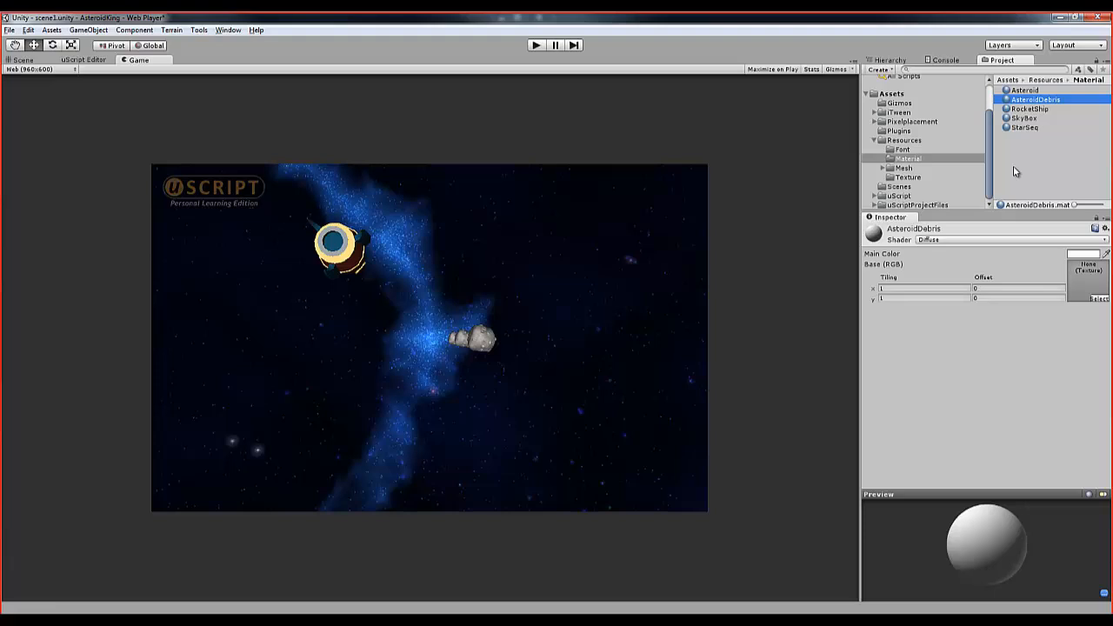
{"action": "left_click", "coordinate": [941, 178]}
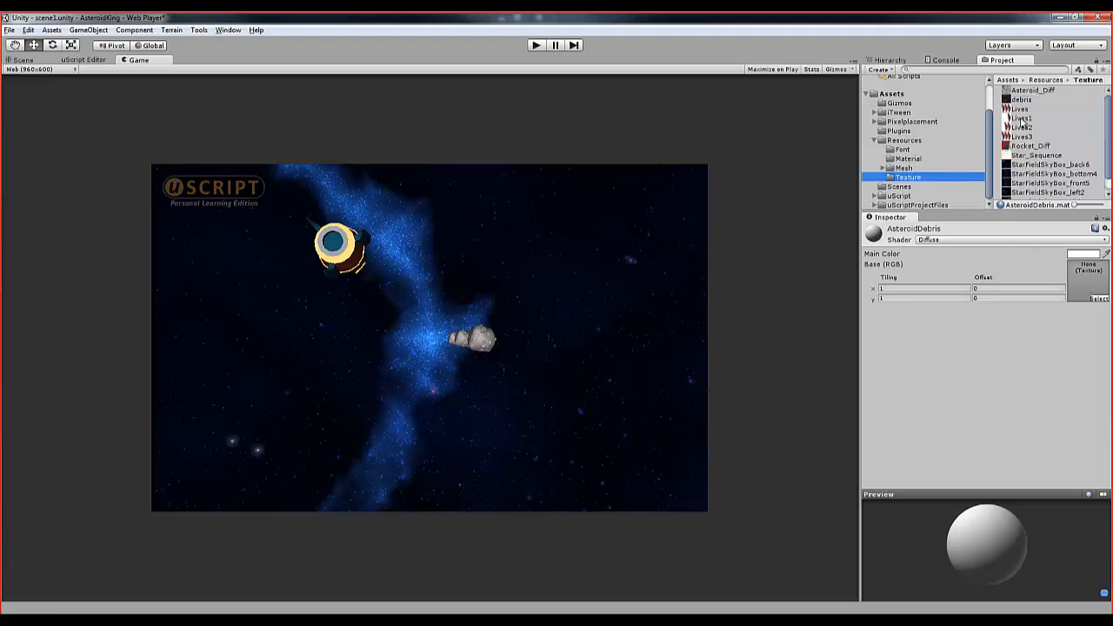
{"action": "left_click_drag", "start_coordinate": [1021, 102], "coordinate": [1091, 275]}
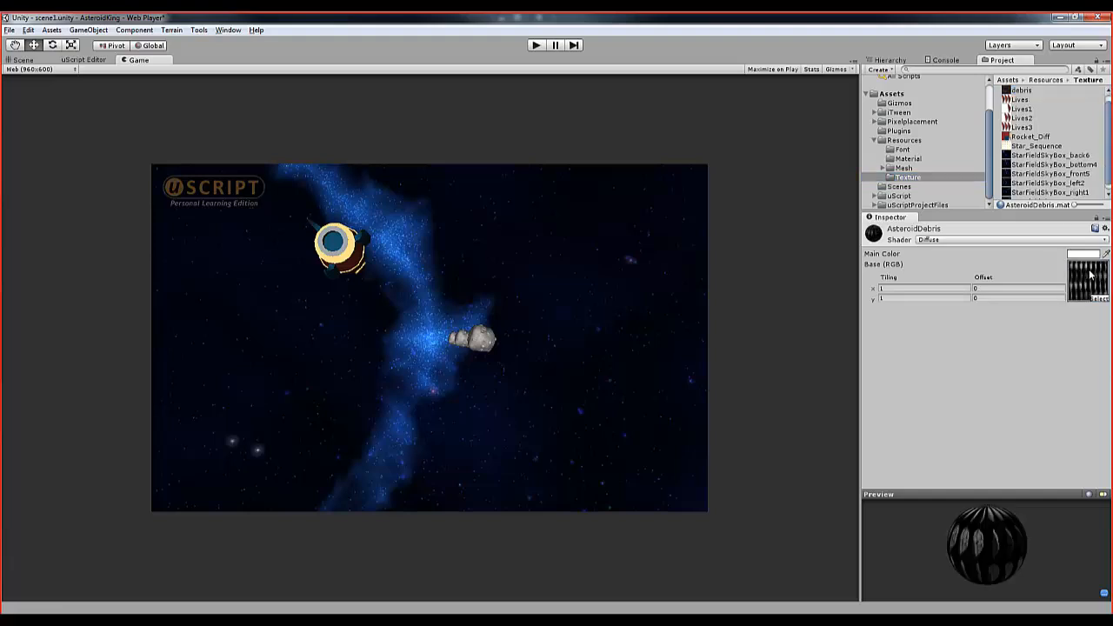
- Try the Particles/~Additive-Multiply shader on the AsteroidDebris material
{"action": "left_click", "coordinate": [988, 240]}
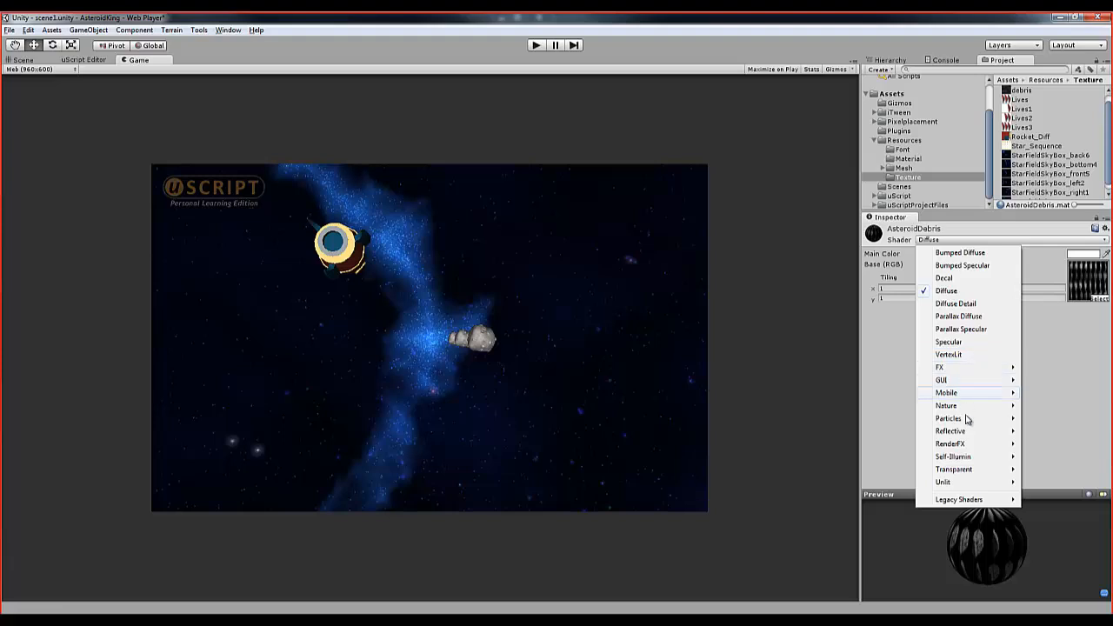
{"action": "mouse_move", "coordinate": [965, 420]}
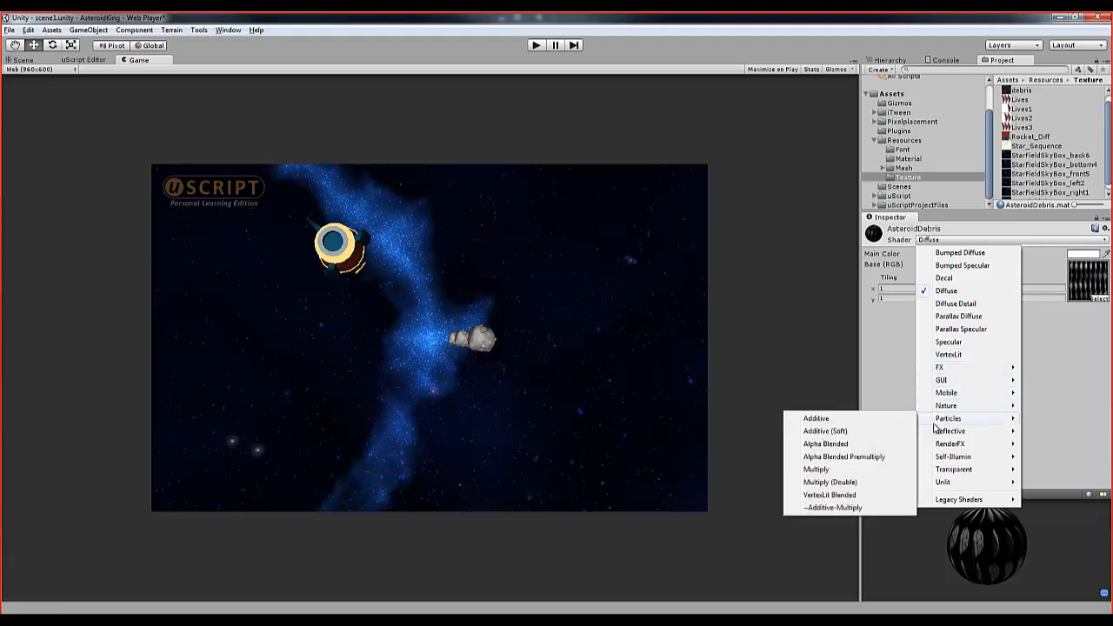
{"action": "left_click", "coordinate": [871, 508]}
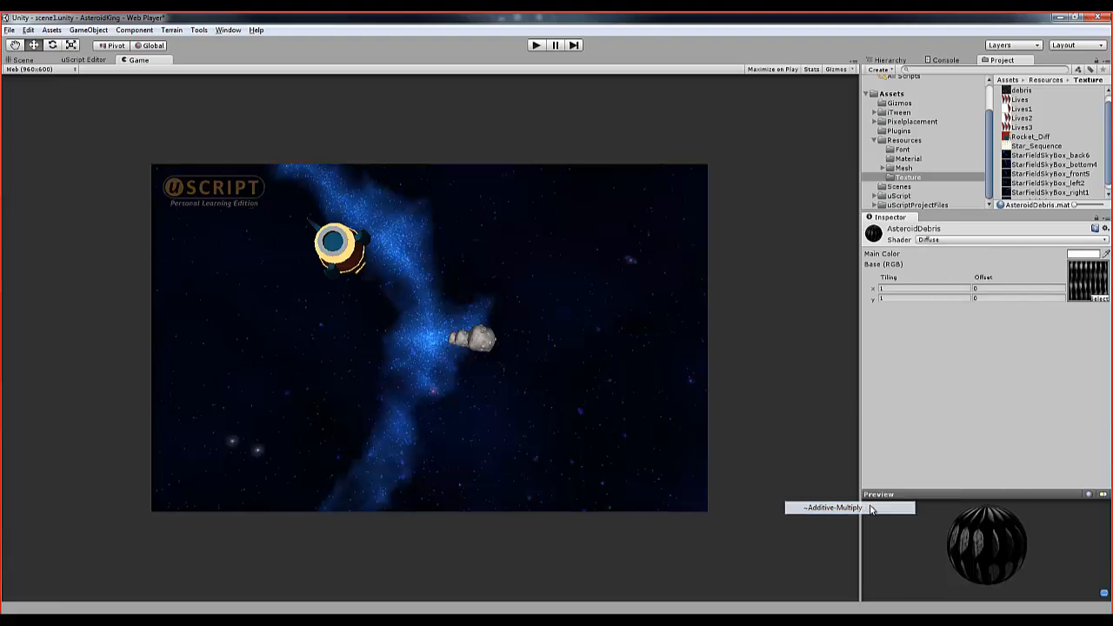
{"action": "left_click", "coordinate": [984, 241]}
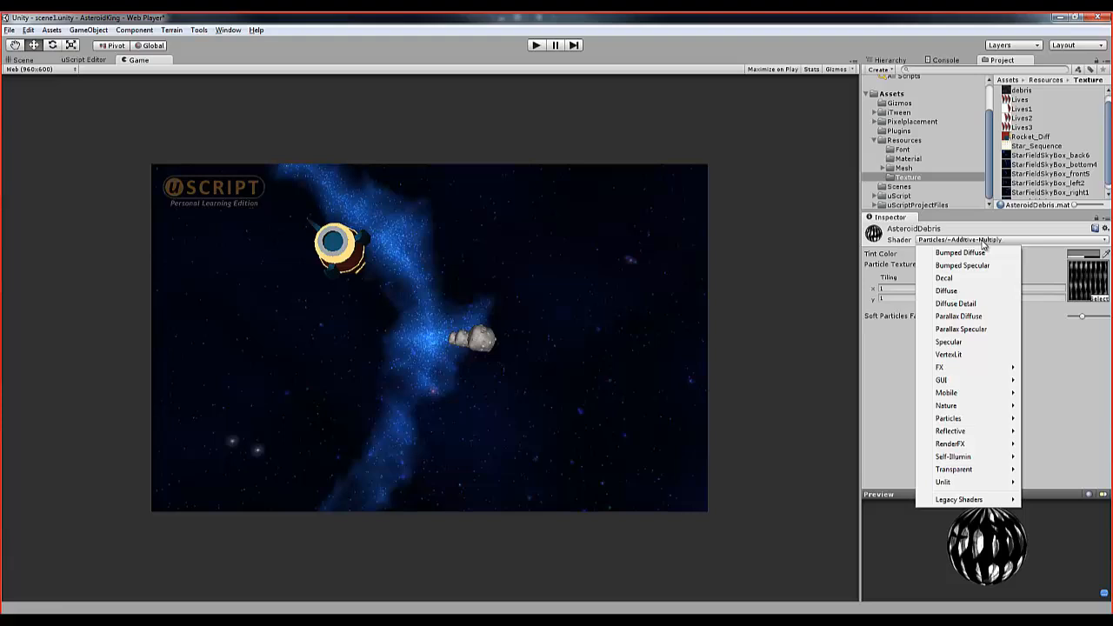
{"action": "left_click", "coordinate": [1069, 324]}
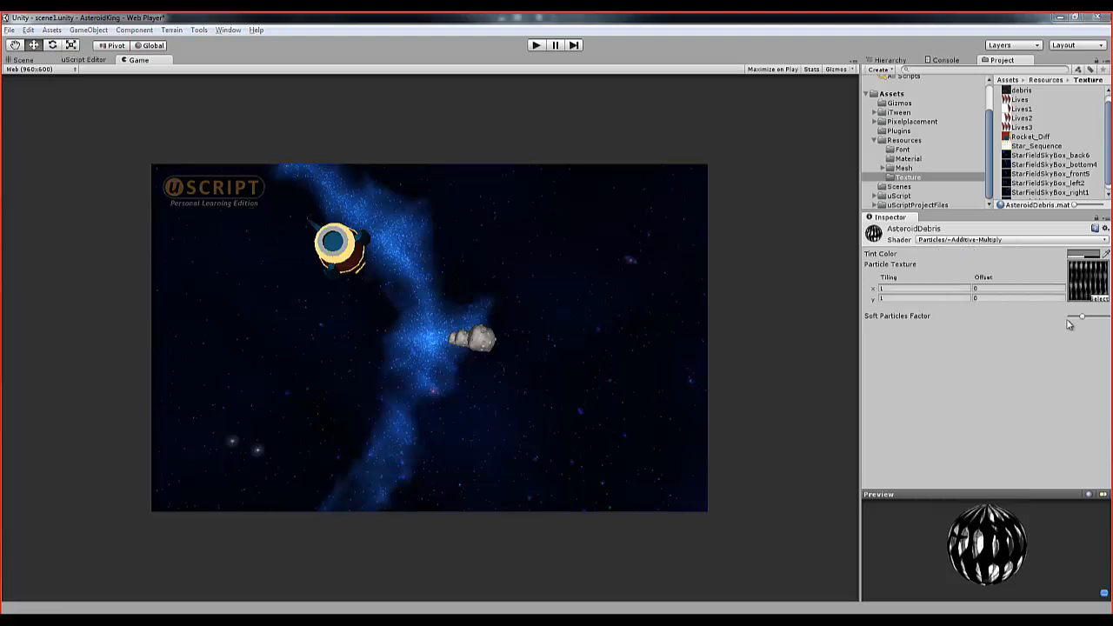
- Set the AsteroidDebris shader to Particles/Alpha Blended and its Tint Color alpha to 255, then reselect the material in its folder
{"action": "left_click", "coordinate": [997, 241]}
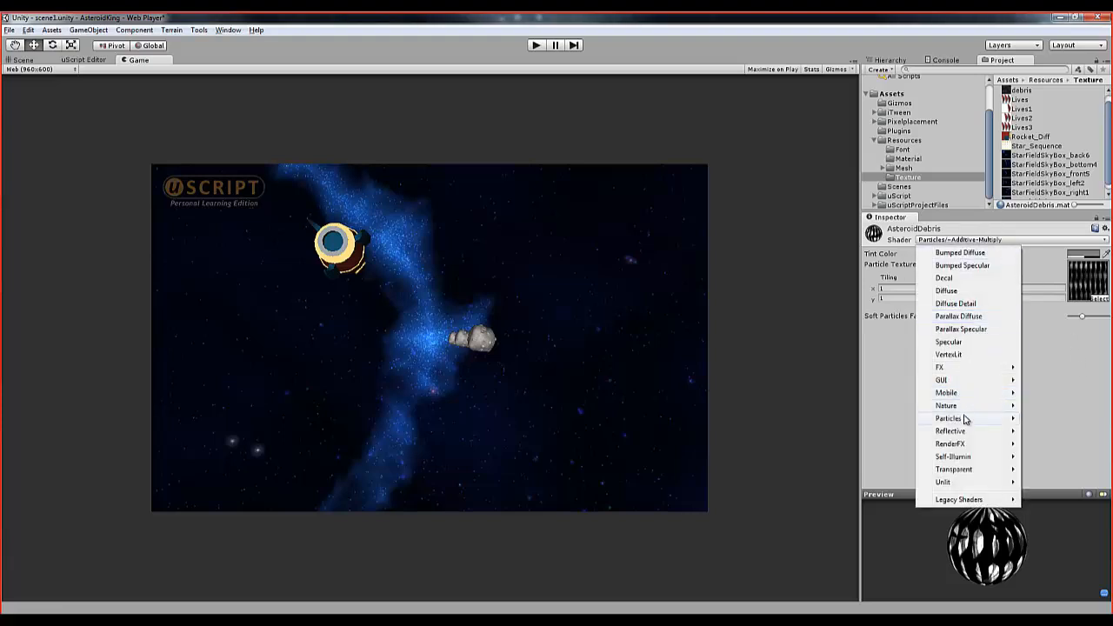
{"action": "mouse_move", "coordinate": [963, 419]}
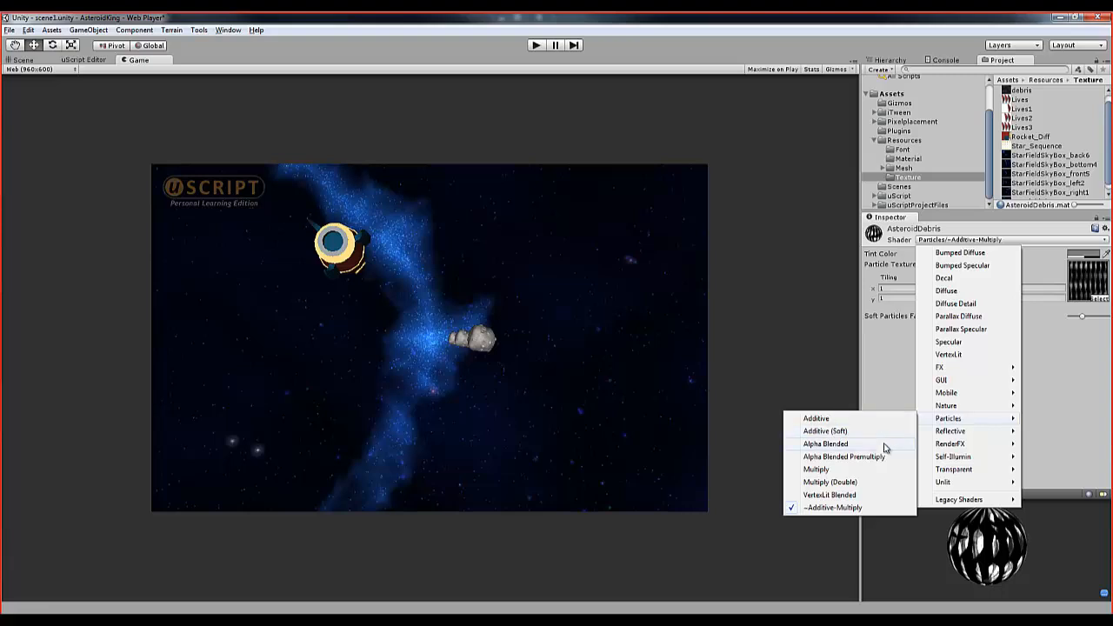
{"action": "left_click", "coordinate": [818, 443]}
{"action": "left_click", "coordinate": [1085, 255]}
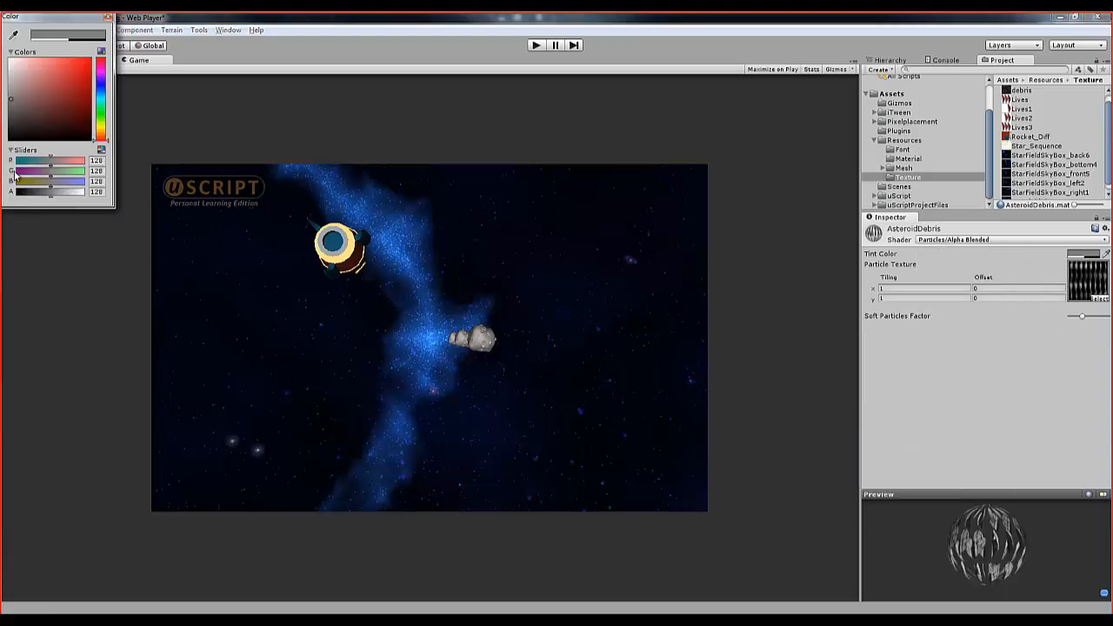
{"action": "left_click_drag", "start_coordinate": [52, 198], "coordinate": [107, 202]}
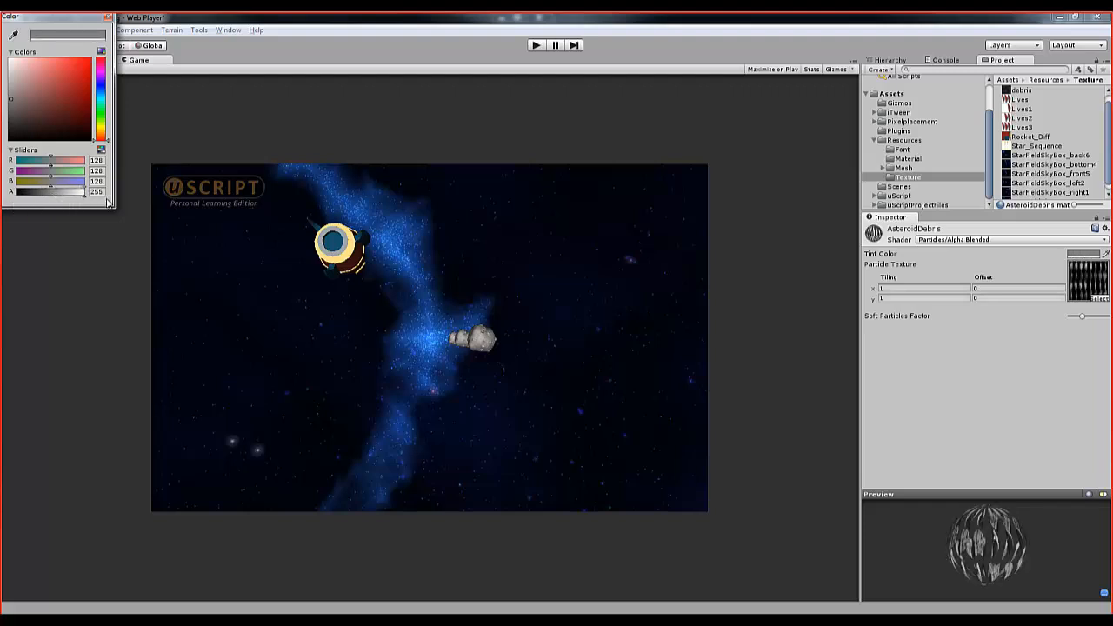
{"action": "left_click", "coordinate": [108, 17]}
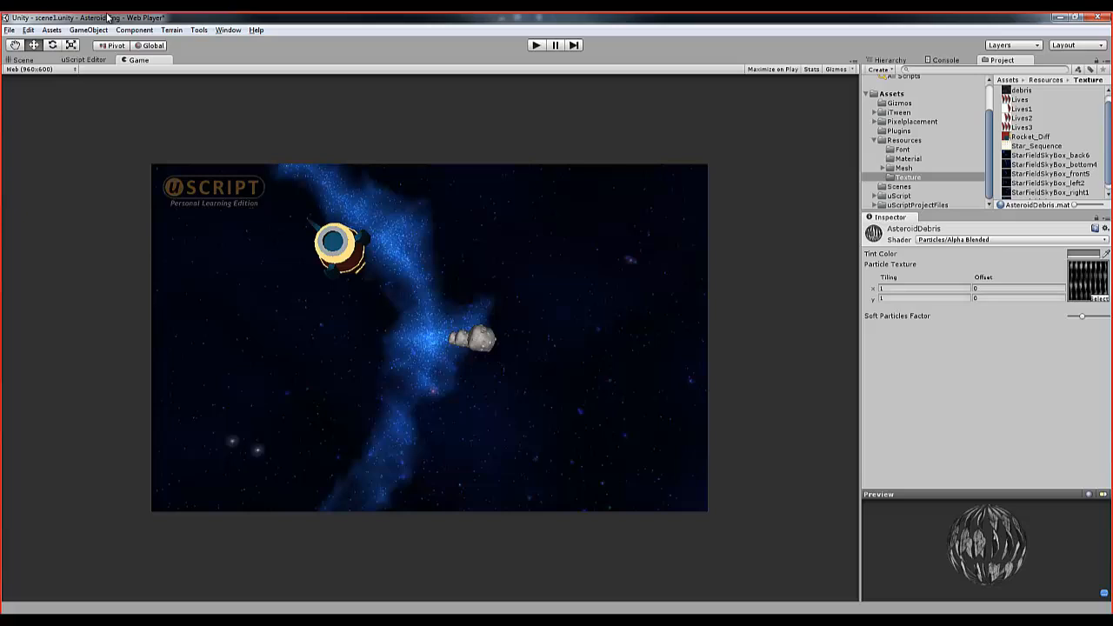
{"action": "left_click", "coordinate": [924, 178]}
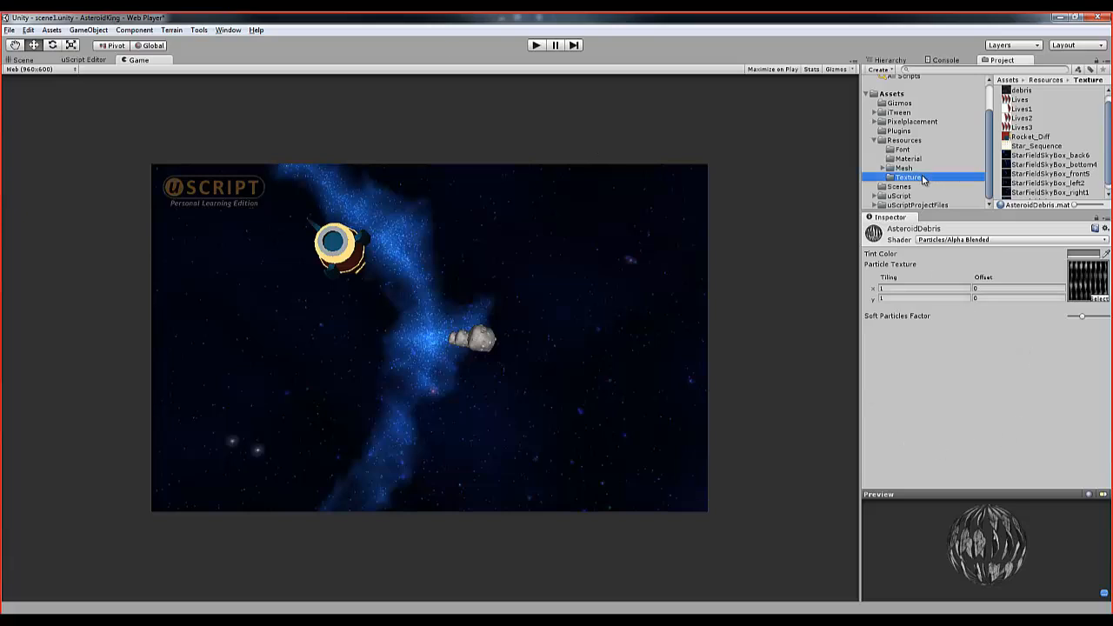
{"action": "left_click", "coordinate": [924, 160]}
{"action": "left_click", "coordinate": [1037, 101]}
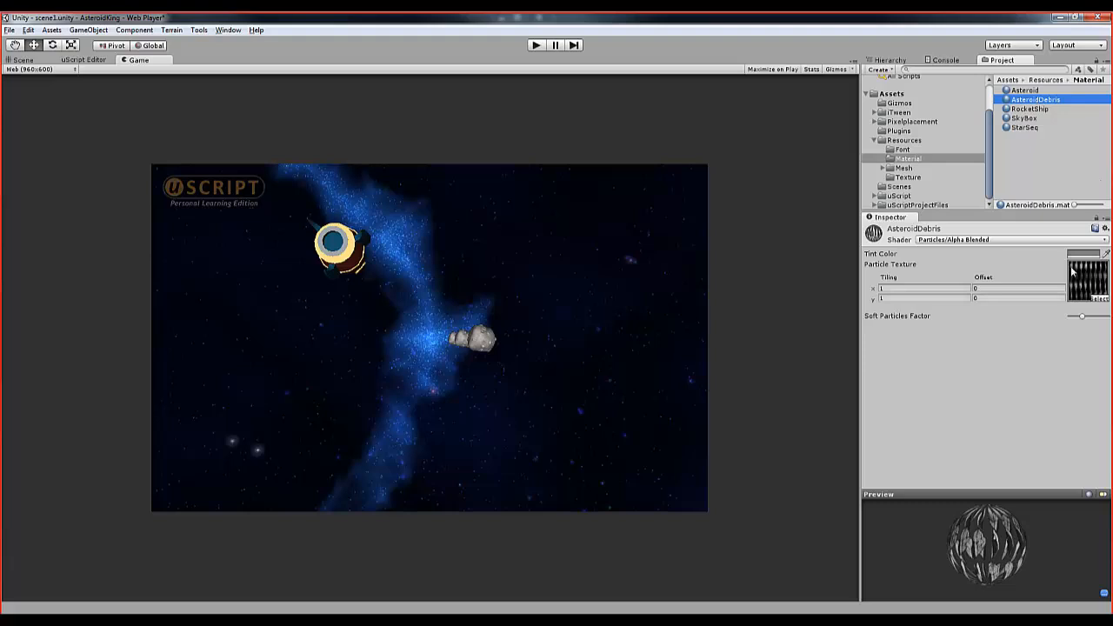
- Add a new particle system to the scene containing the rocket and asteroids
{"action": "left_click", "coordinate": [22, 60]}
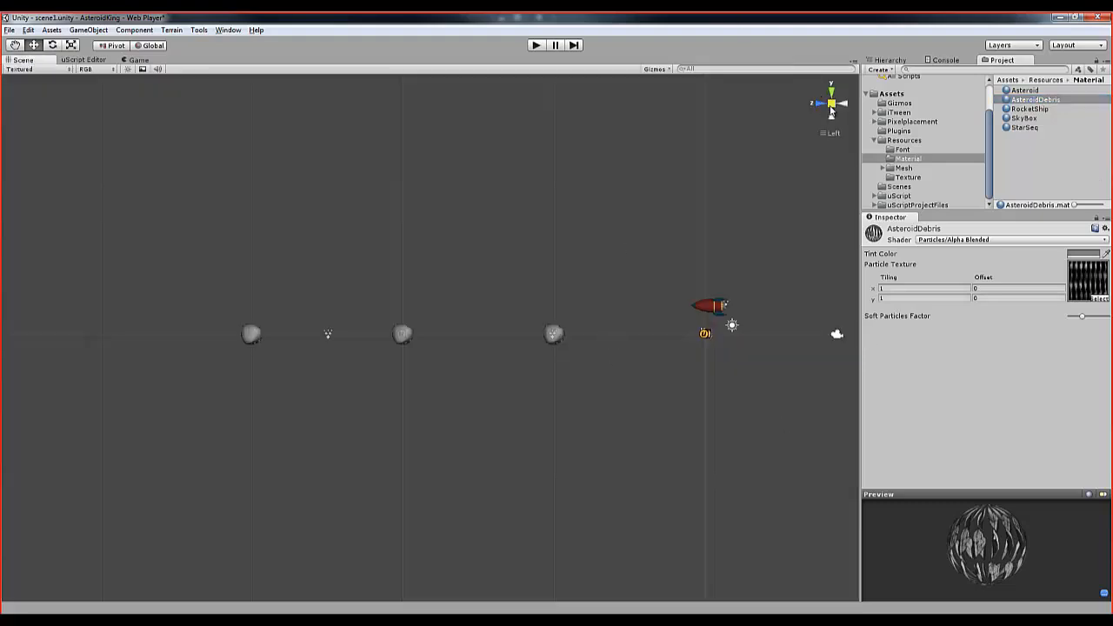
{"action": "left_click", "coordinate": [830, 105]}
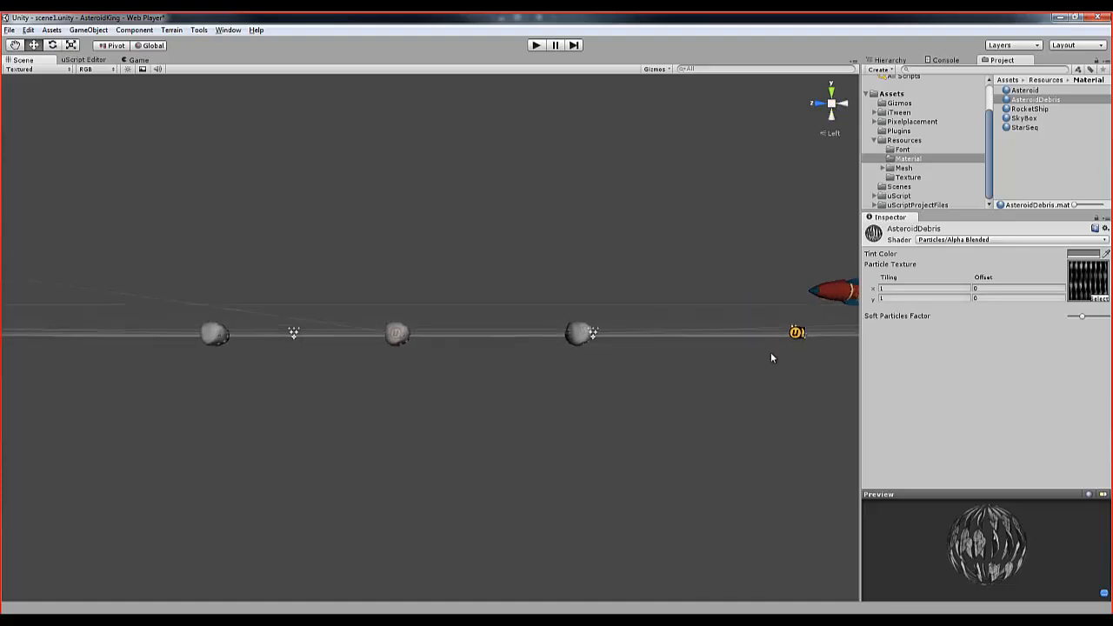
{"action": "left_click_drag", "start_coordinate": [744, 307], "coordinate": [393, 375], "text": "alt"}
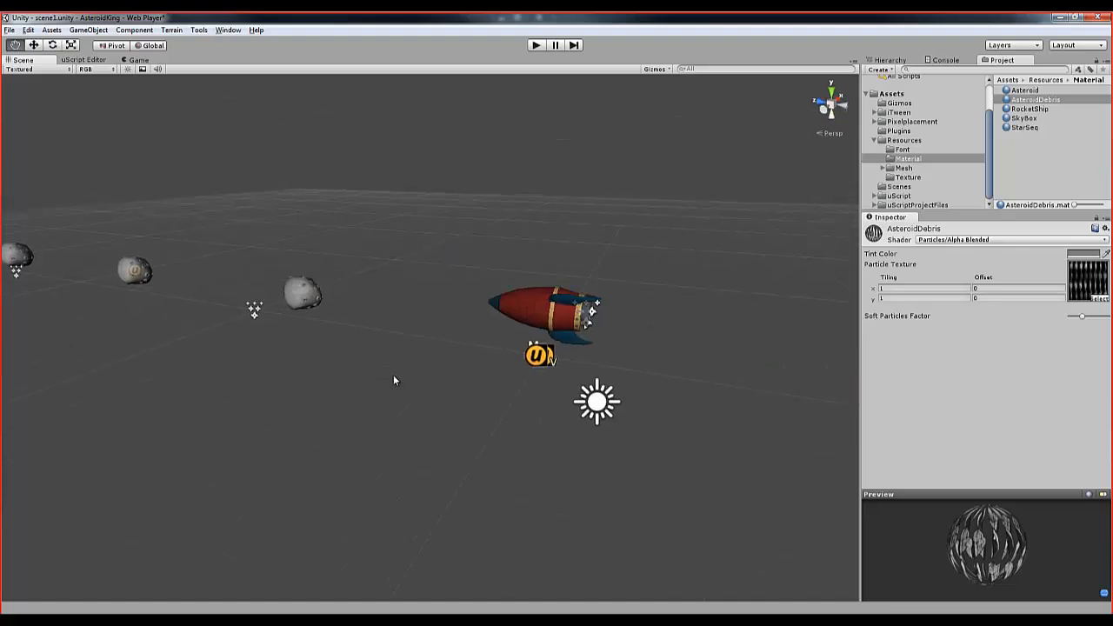
{"action": "left_click", "coordinate": [891, 61]}
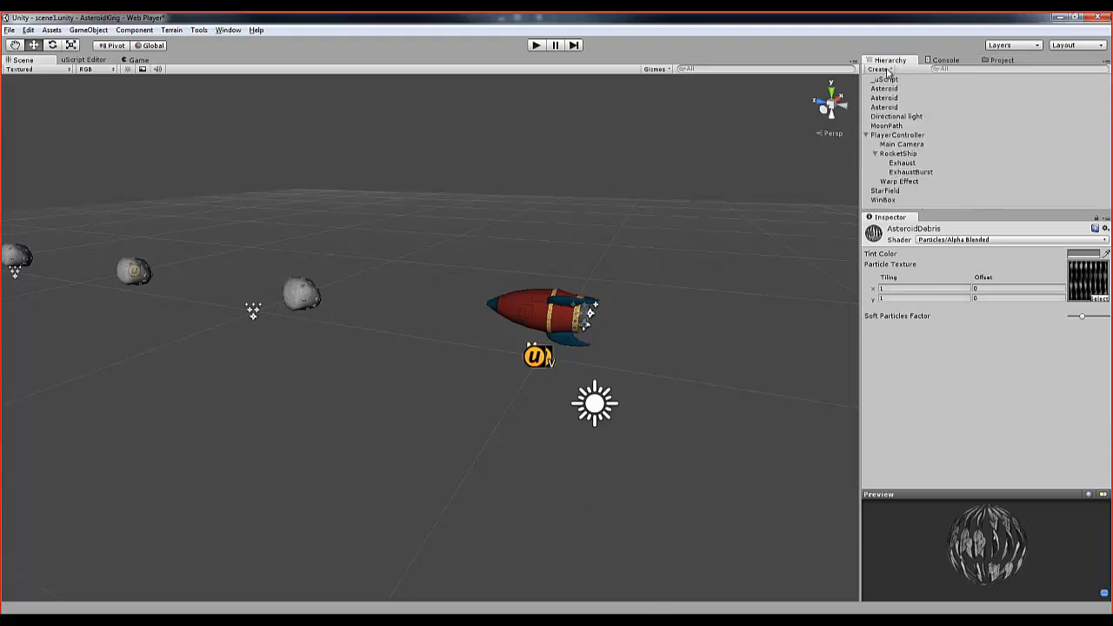
{"action": "left_click", "coordinate": [881, 69]}
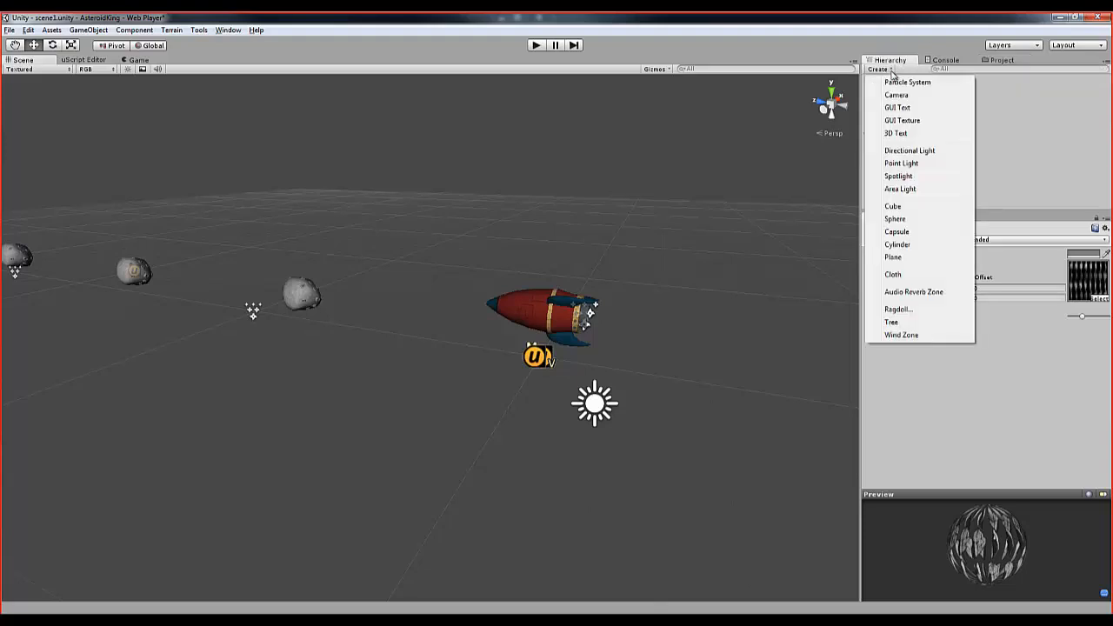
{"action": "left_click", "coordinate": [905, 81]}
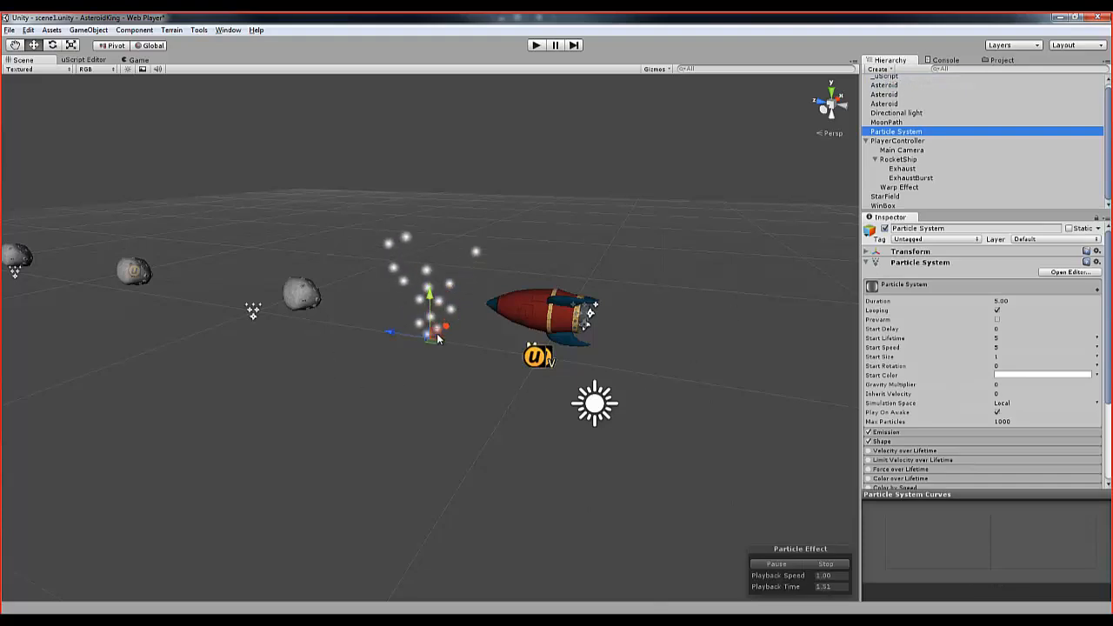
- Rename the new particle system as DebrisRock
{"action": "left_click", "coordinate": [935, 228]}
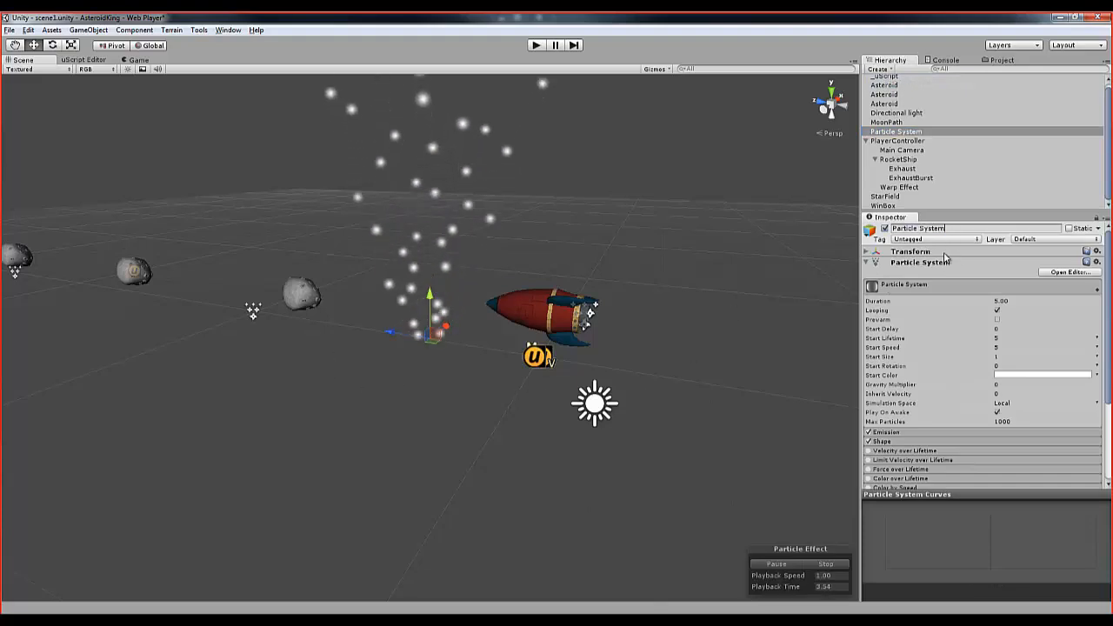
{"action": "left_click_drag", "start_coordinate": [945, 227], "coordinate": [892, 230]}
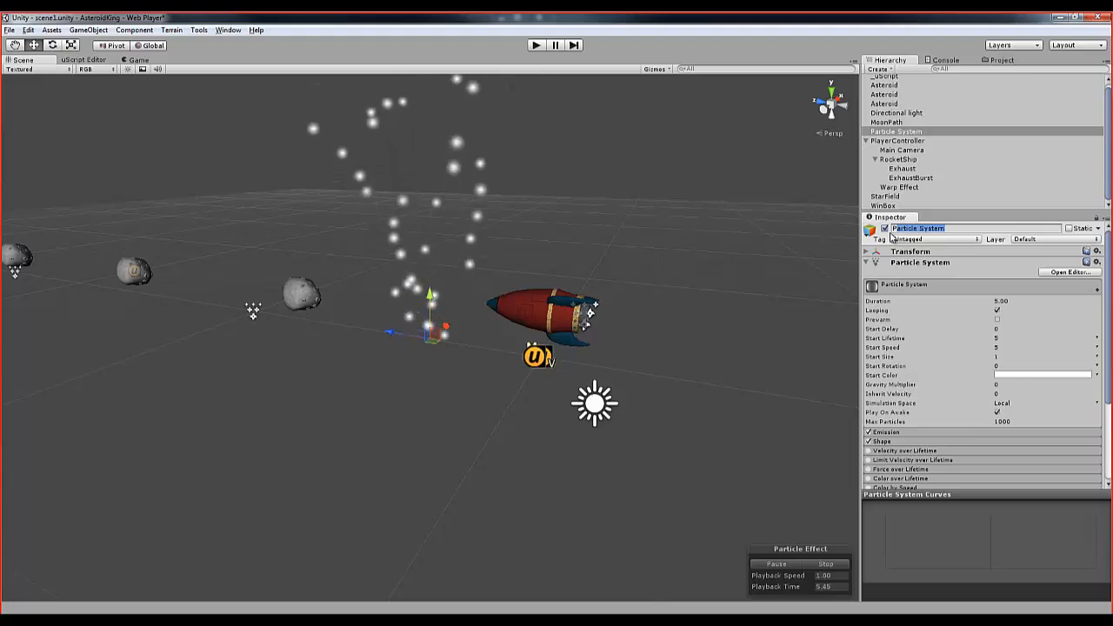
{"action": "type", "text": "D"}
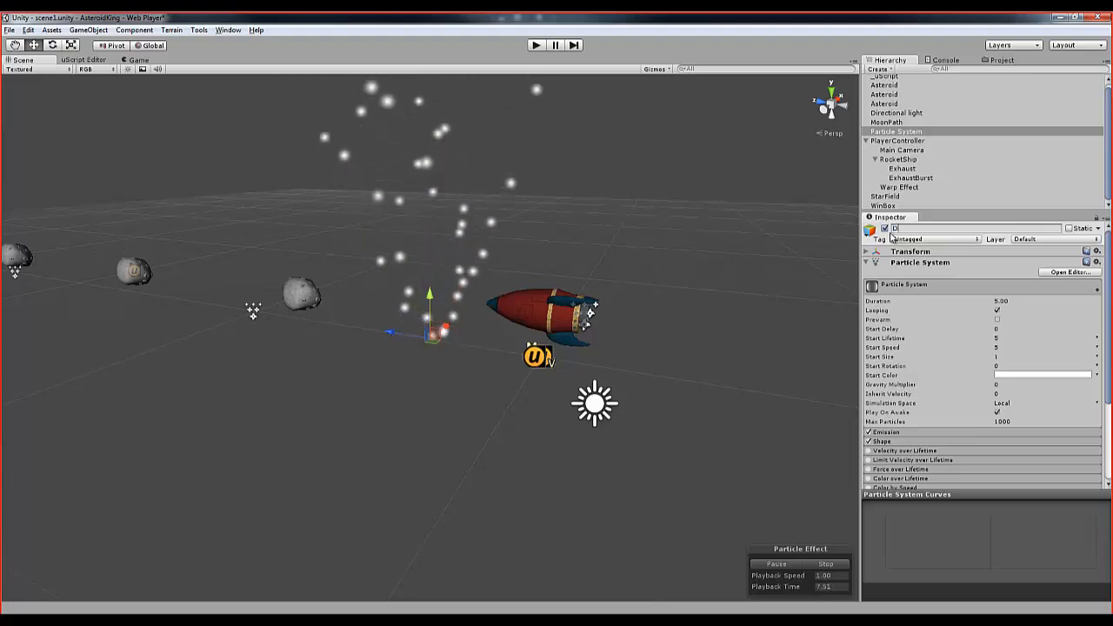
{"action": "type", "text": "ebris"}
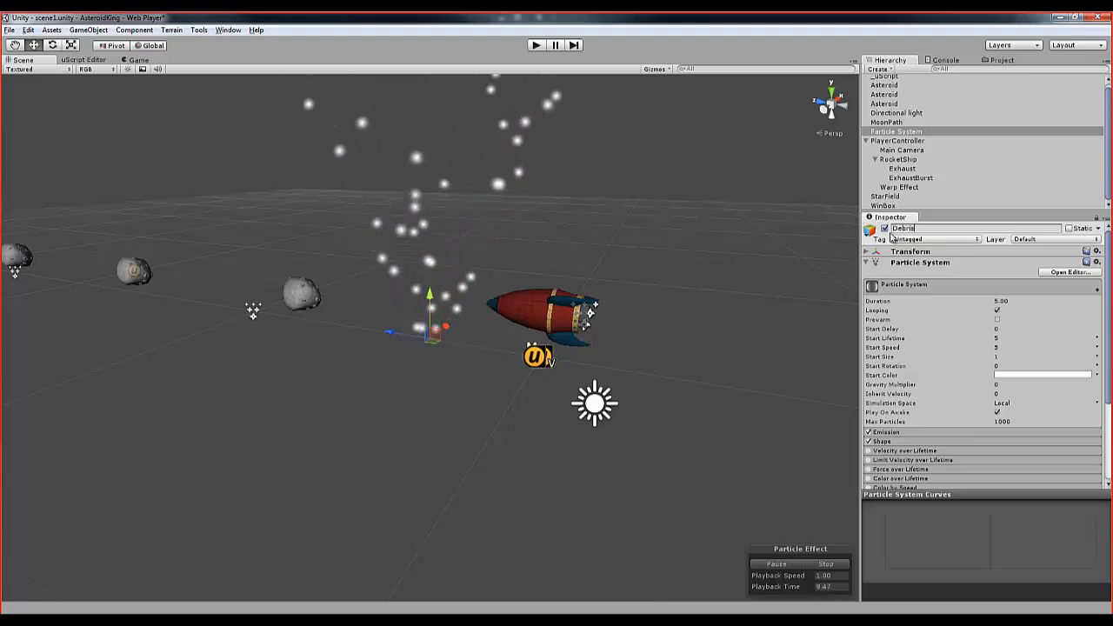
{"action": "type", "text": "R"}
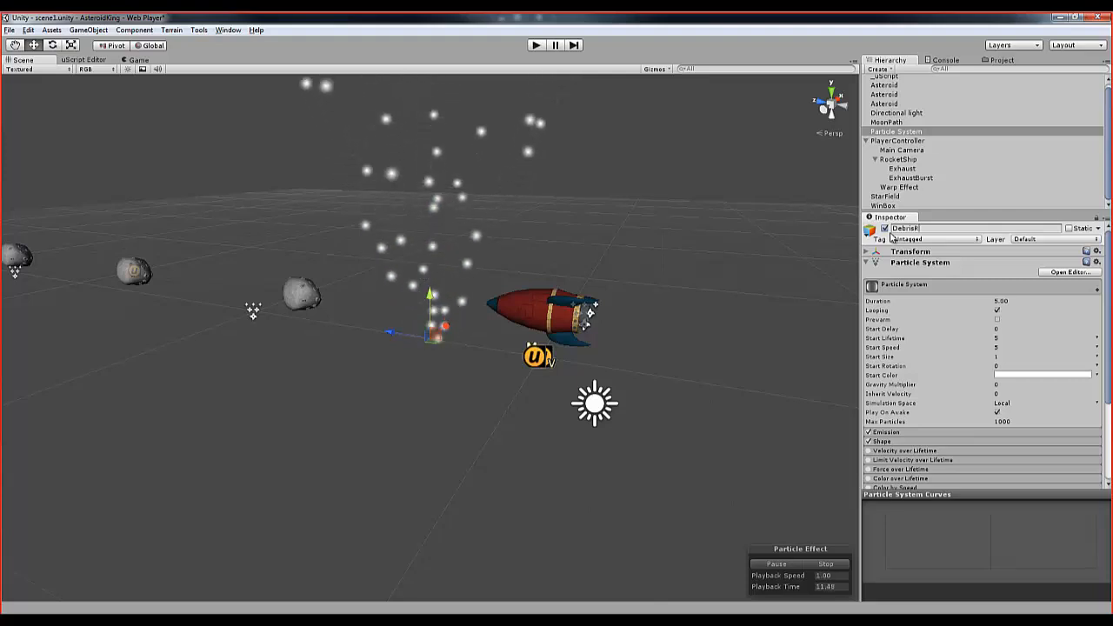
{"action": "type", "text": "ock"}
{"action": "key", "text": "Return"}
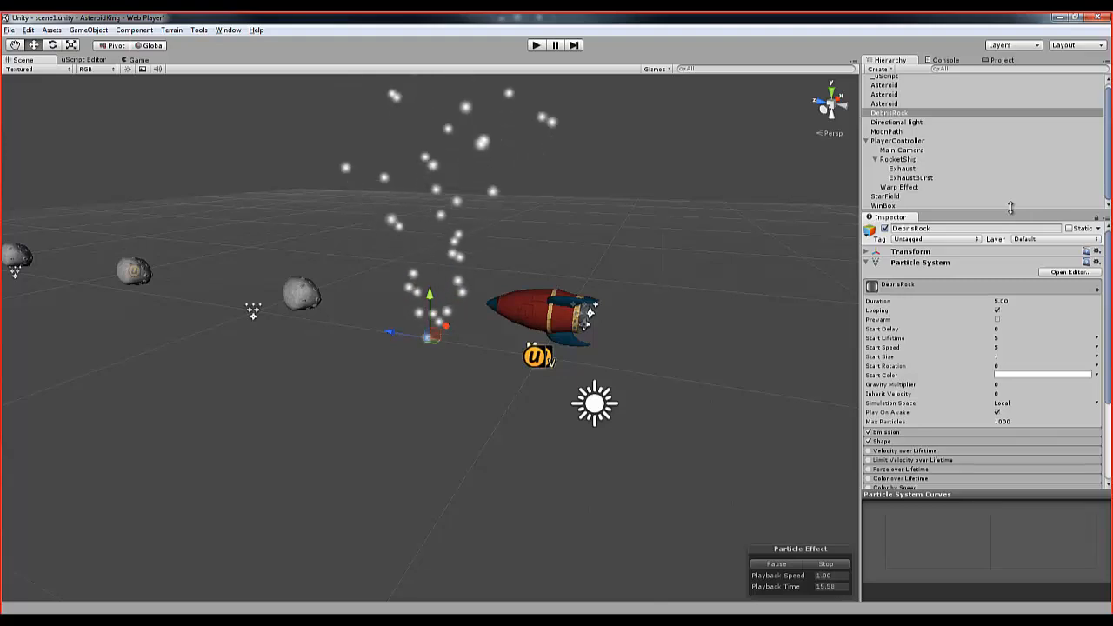
- Assign the AsteroidDebris material in the DebrisRock renderer and turn off Cast Shadows and Receive Shadows
{"action": "scroll", "coordinate": [1092, 459], "scroll_direction": "down", "scroll_amount": 5}
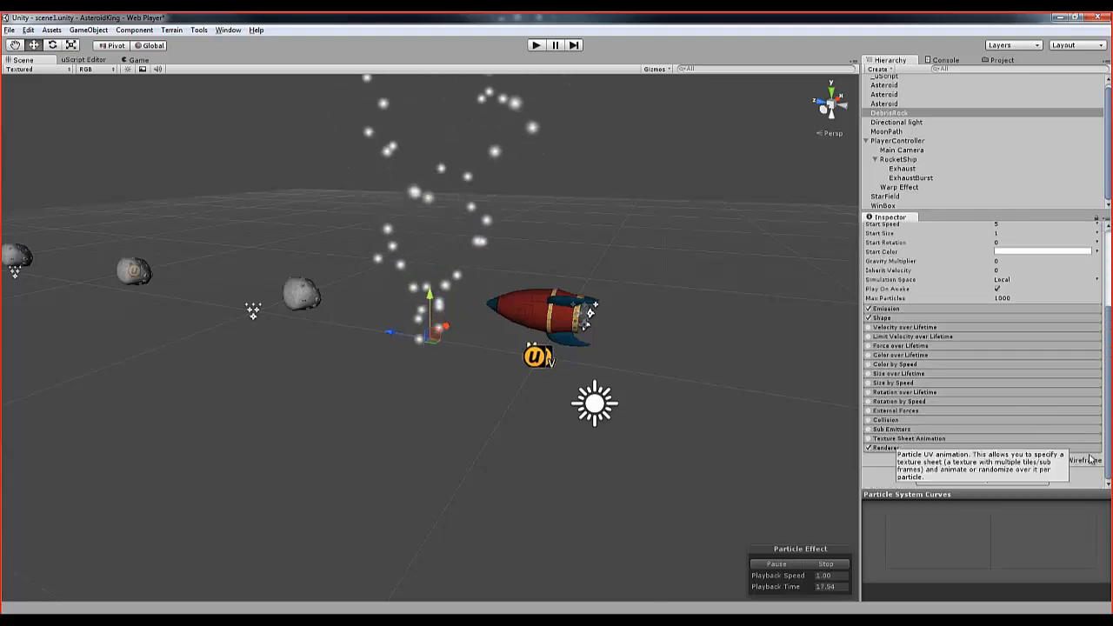
{"action": "left_click", "coordinate": [1088, 447]}
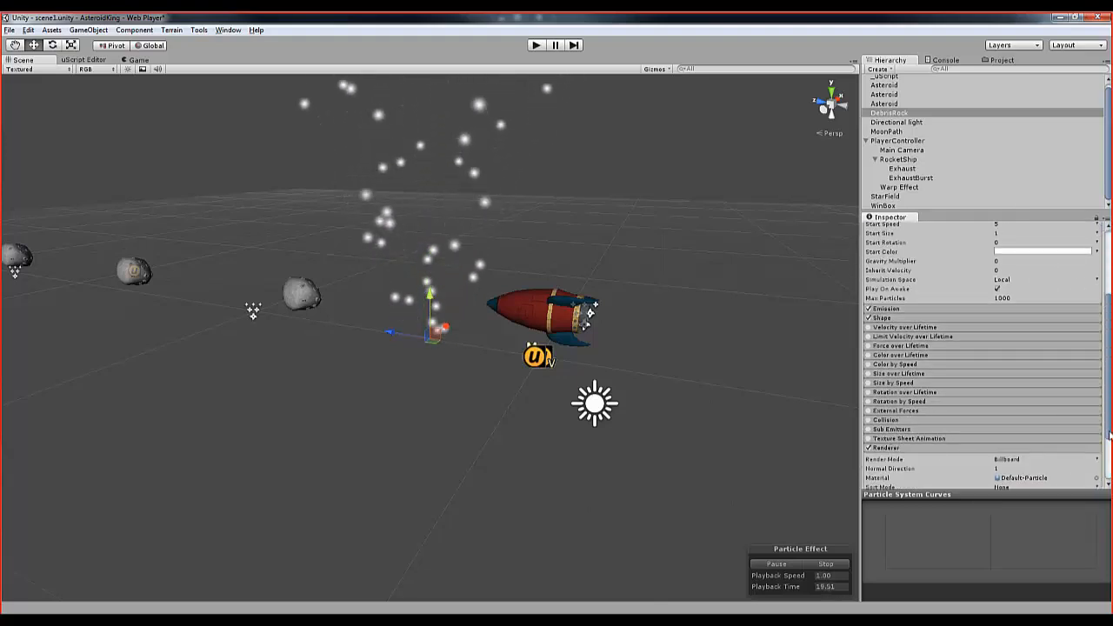
{"action": "scroll", "coordinate": [1104, 435], "scroll_direction": "down", "scroll_amount": 2}
{"action": "left_click", "coordinate": [1096, 440]}
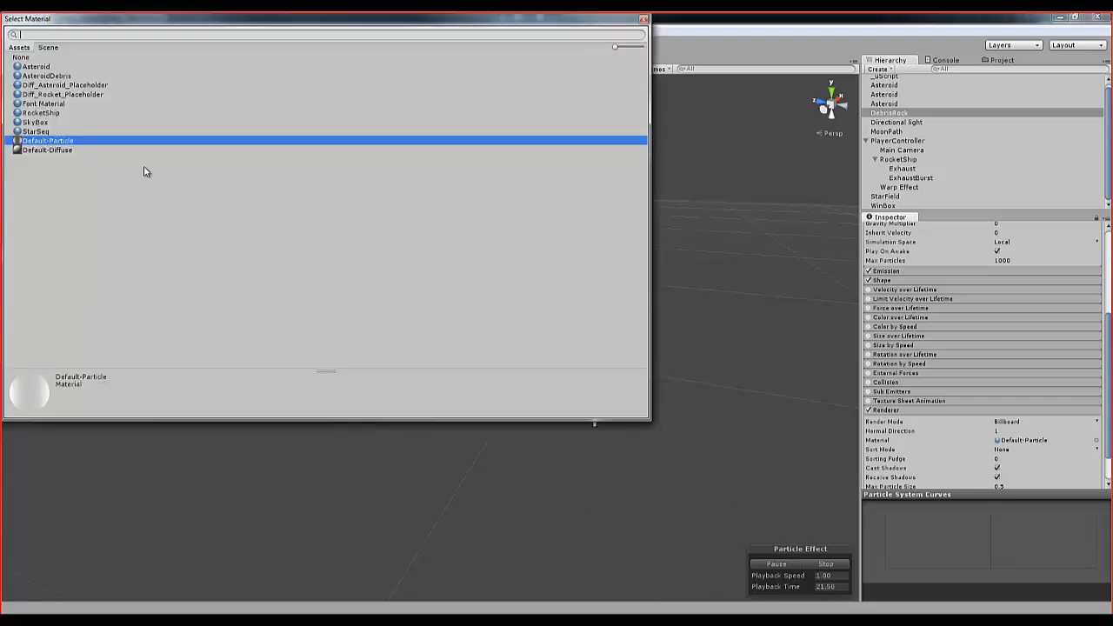
{"action": "double_click", "coordinate": [31, 77]}
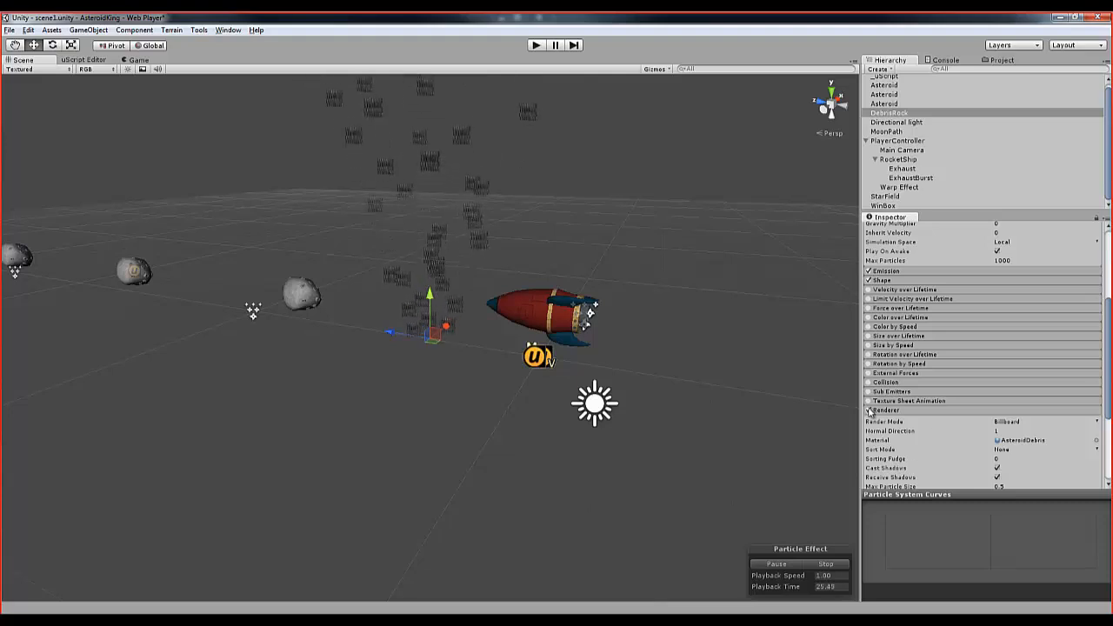
{"action": "left_click", "coordinate": [997, 475]}
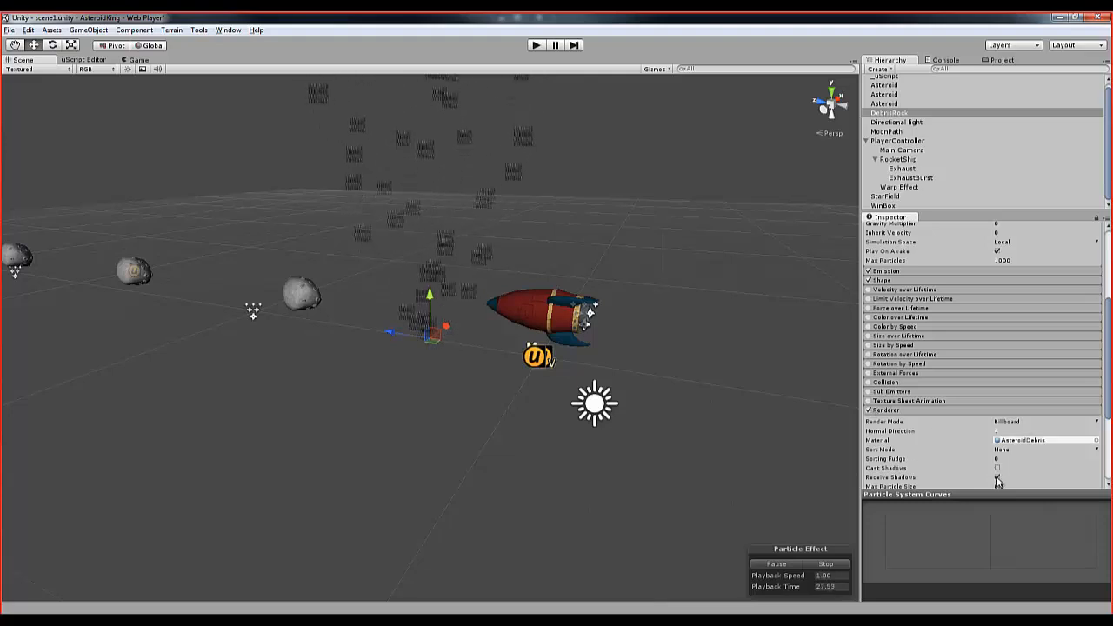
- Enable Texture Sheet Animation on DebrisRock with 8 tiles in X and 4 tiles in Y
{"action": "left_click", "coordinate": [869, 401]}
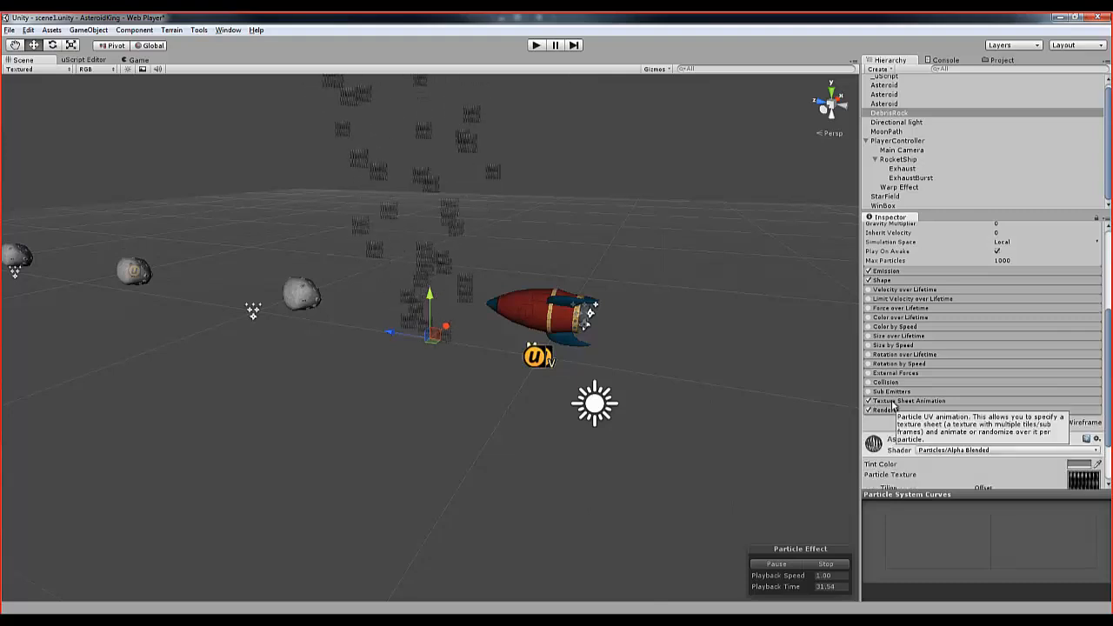
{"action": "left_click", "coordinate": [1021, 402]}
{"action": "left_click", "coordinate": [1024, 413]}
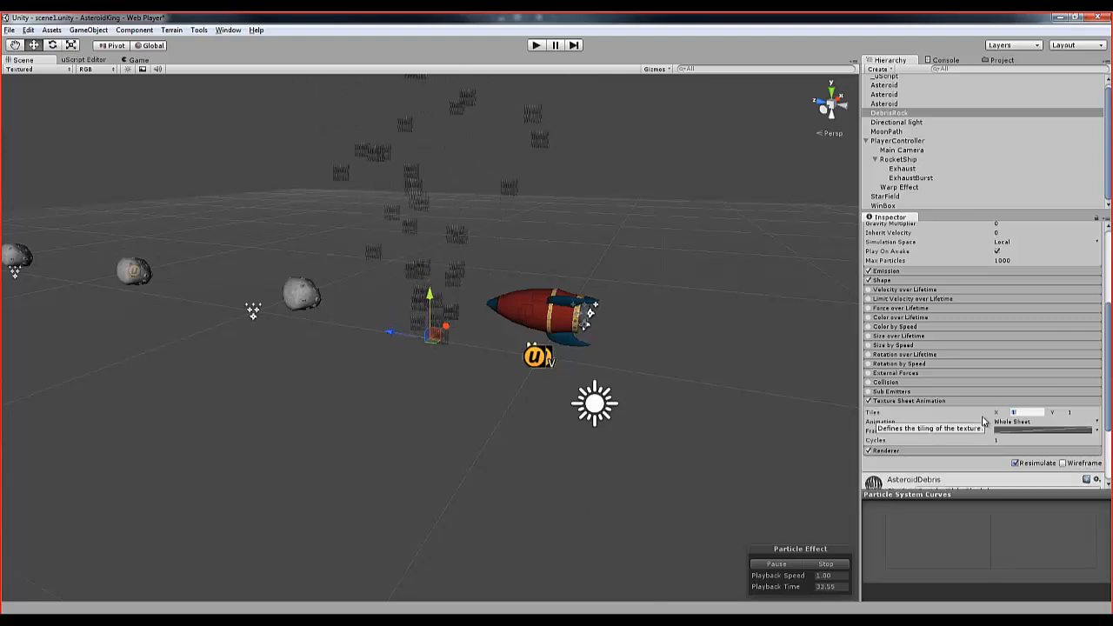
{"action": "type", "text": "8"}
{"action": "key", "text": "Tab"}
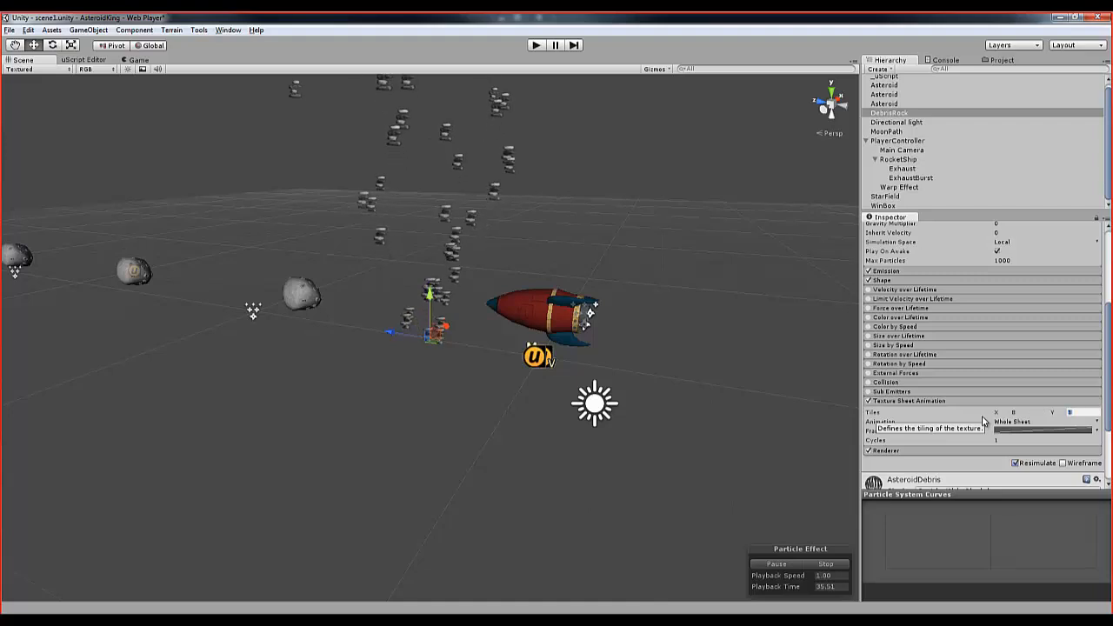
{"action": "type", "text": "4"}
{"action": "key", "text": "Return"}
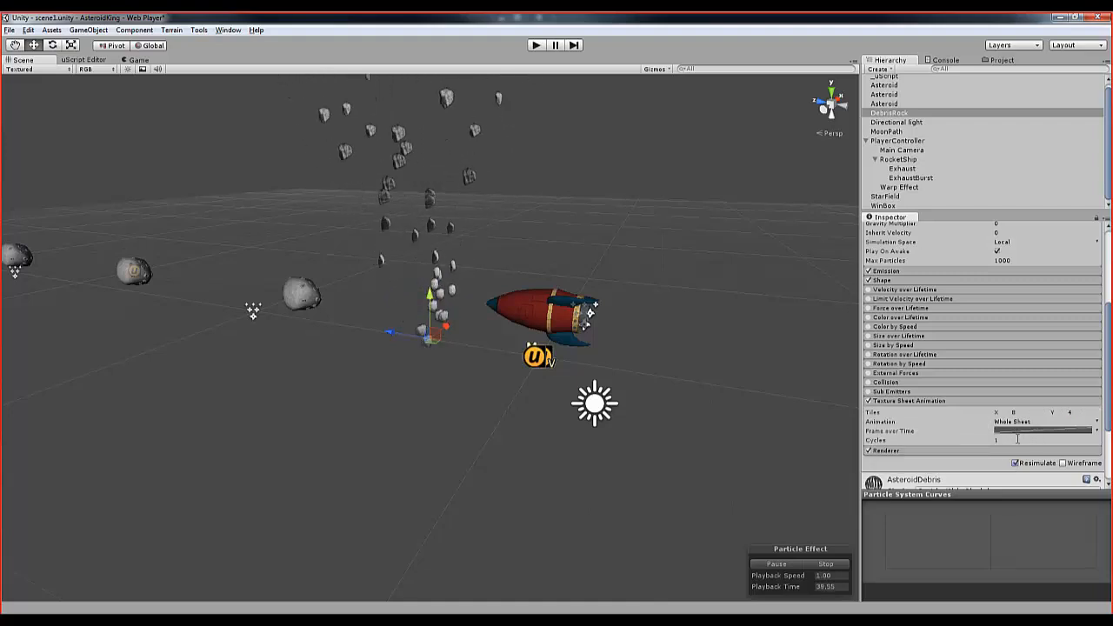
- Set the texture sheet animation to 10 cycles and collapse its settings
{"action": "left_click", "coordinate": [1016, 439]}
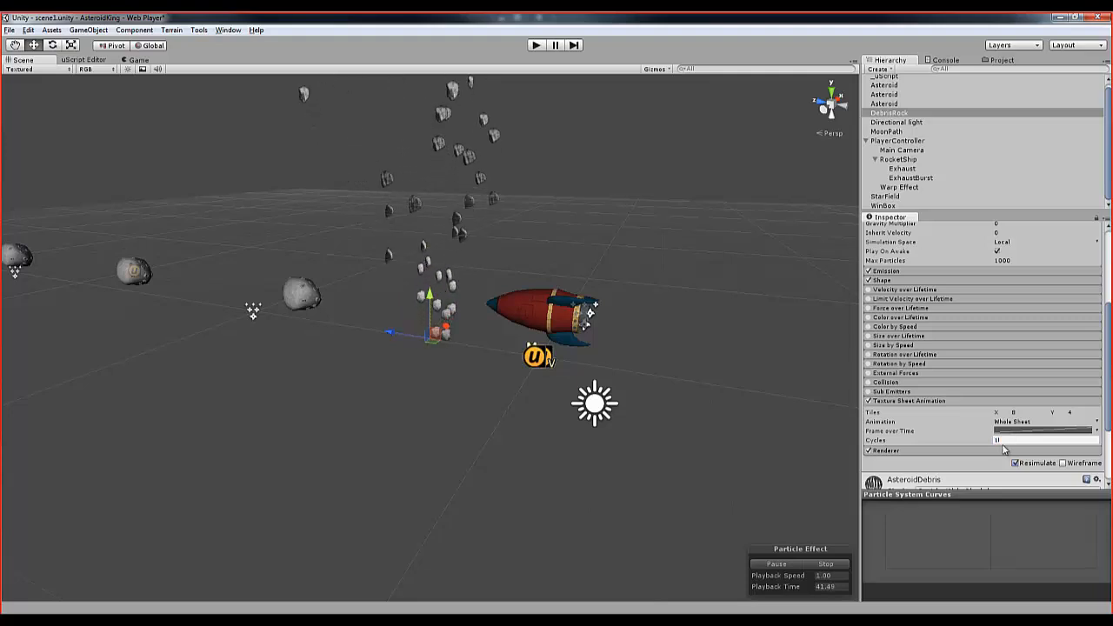
{"action": "type", "text": "10"}
{"action": "key", "text": "Return"}
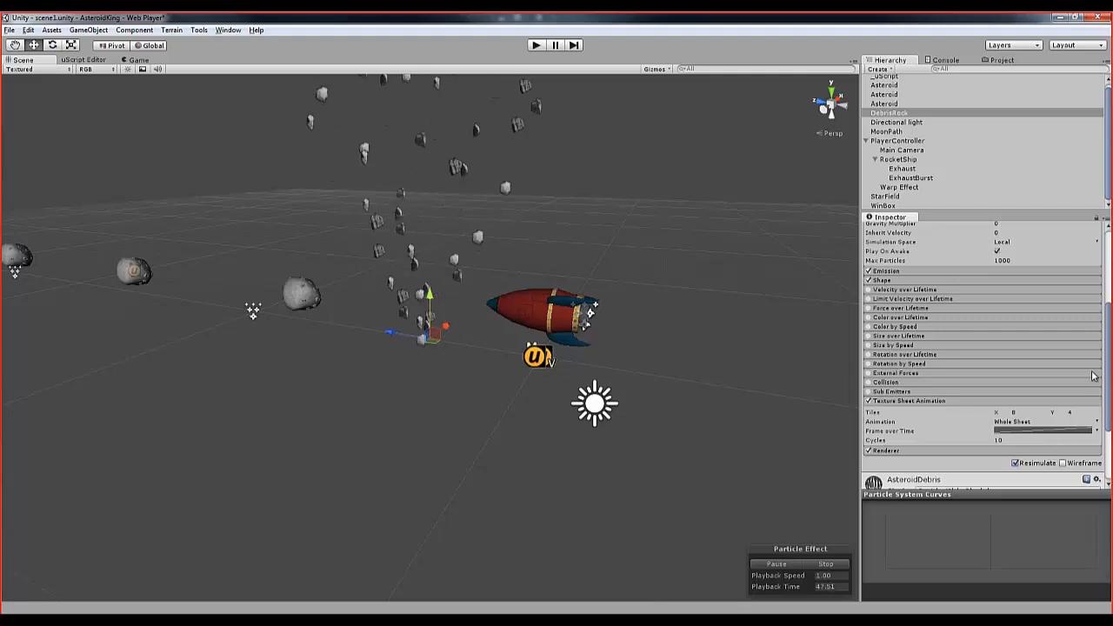
{"action": "left_click", "coordinate": [908, 402]}
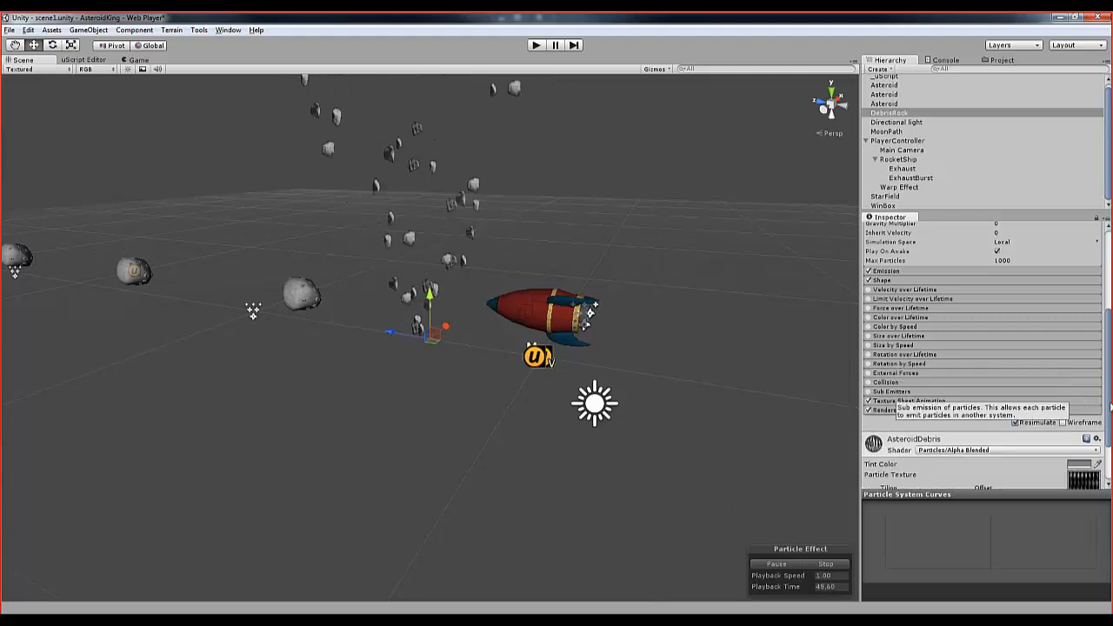
- Make the DebrisRock Start Size random between two constants, 0.7 and 0.2
{"action": "left_click_drag", "start_coordinate": [1108, 402], "coordinate": [1107, 327]}
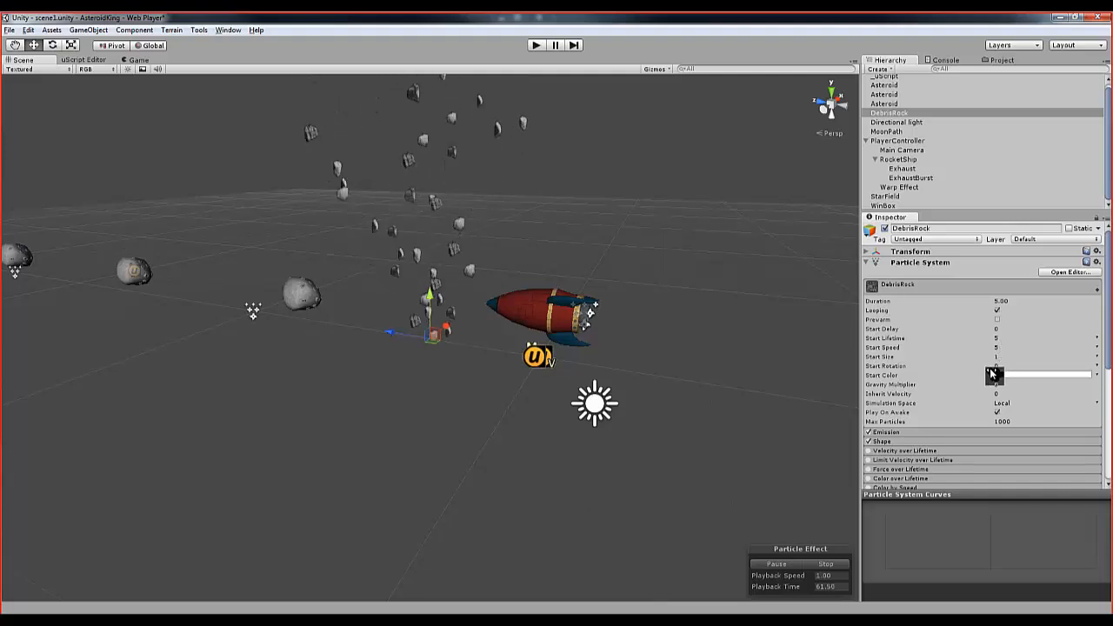
{"action": "left_click", "coordinate": [1097, 357]}
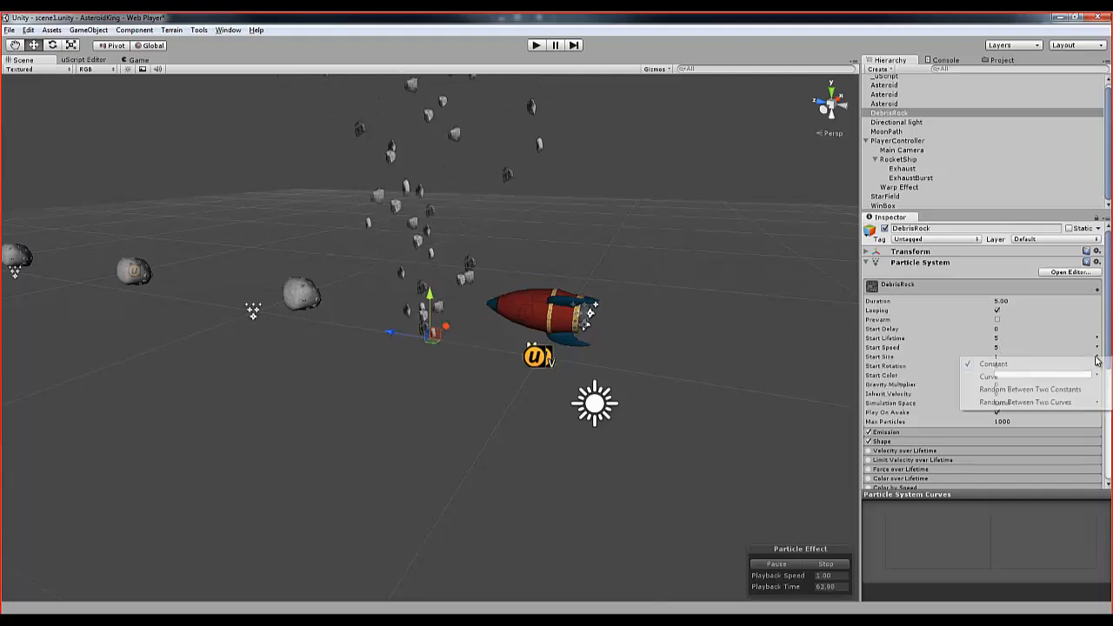
{"action": "left_click", "coordinate": [1068, 392]}
{"action": "left_click", "coordinate": [1001, 357]}
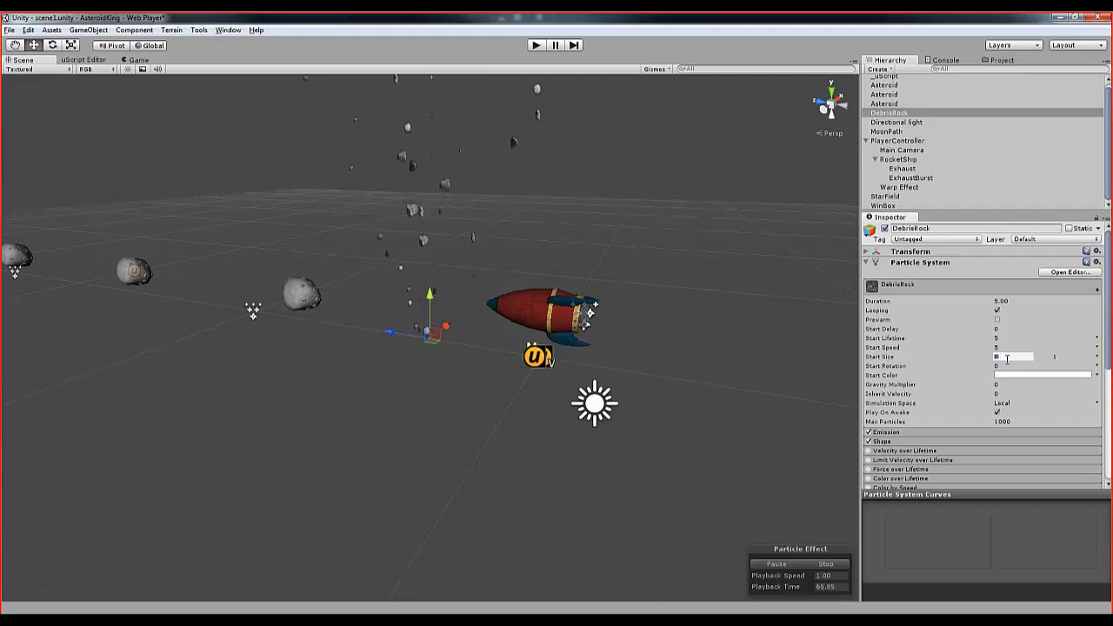
{"action": "type", "text": "0.7"}
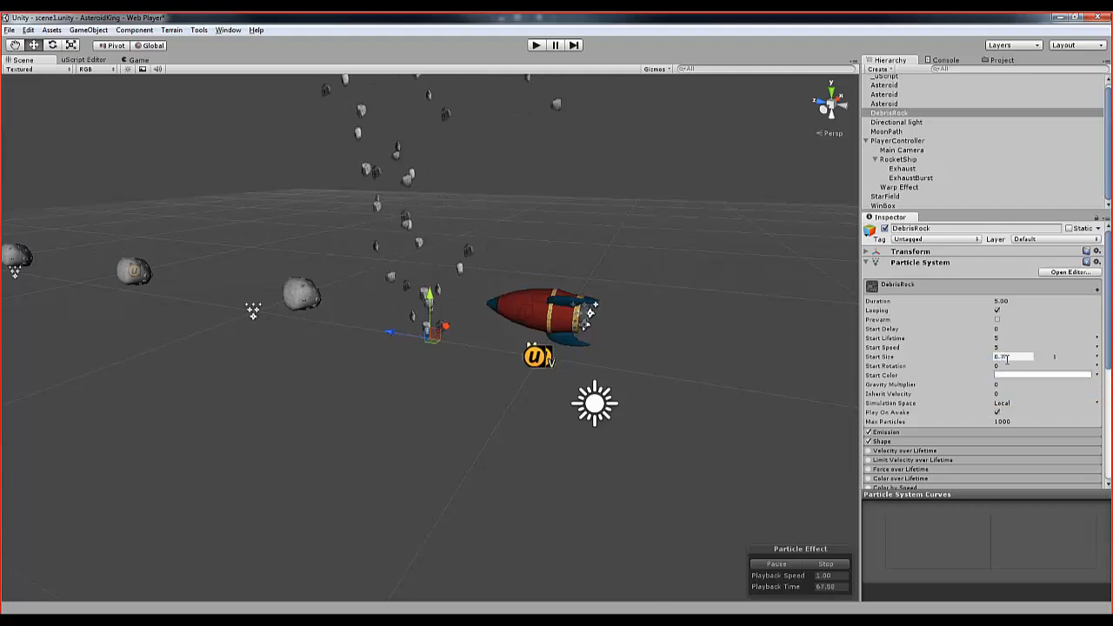
{"action": "key", "text": "Tab"}
{"action": "type", "text": "0.3"}
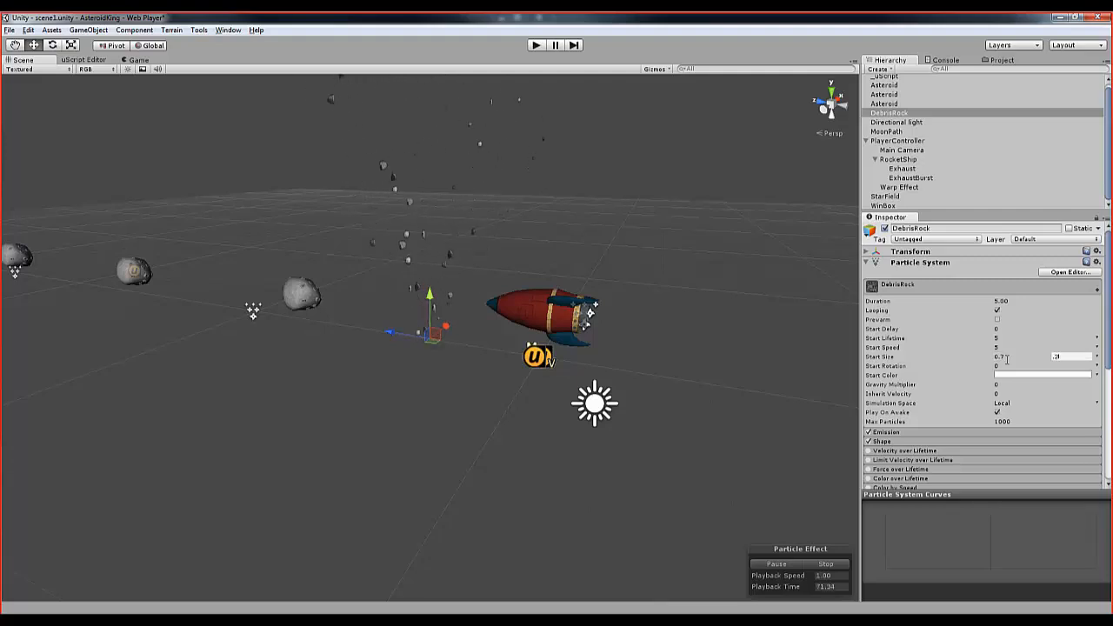
{"action": "key", "text": "Return"}
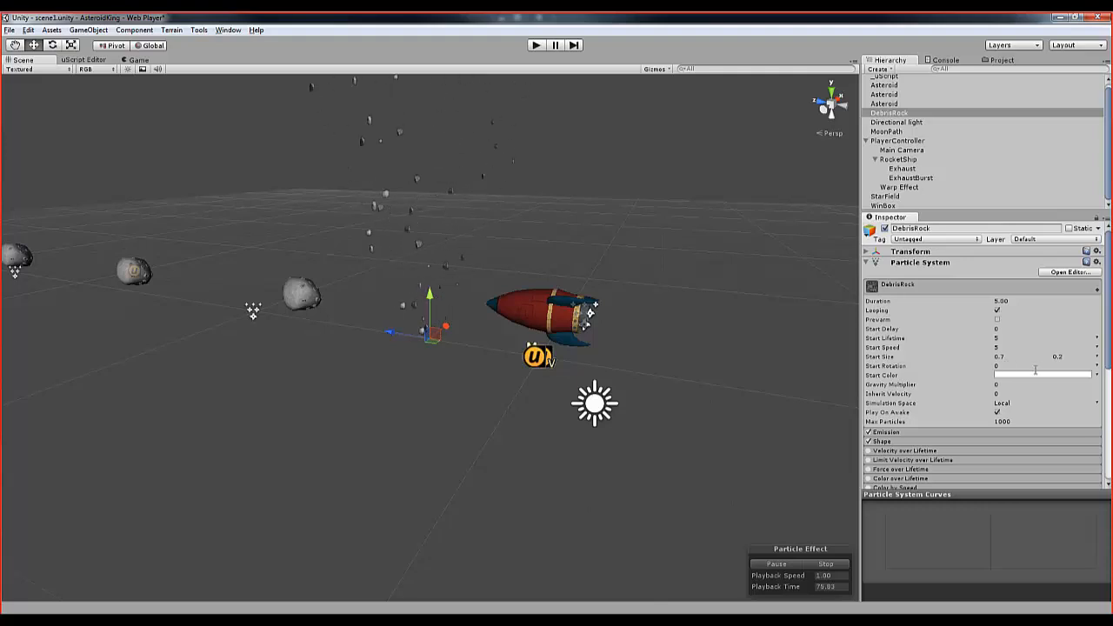
- Make the Start Rotation random between two constants, 1 and 90, and set the Simulation Space to World
{"action": "left_click", "coordinate": [1097, 367]}
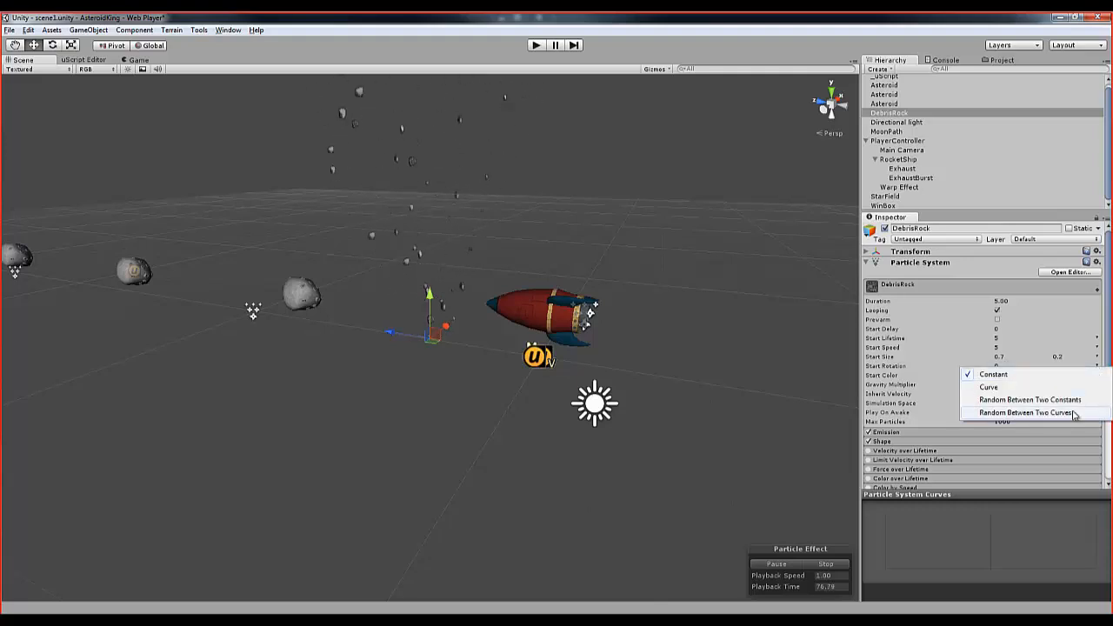
{"action": "left_click", "coordinate": [1031, 400]}
{"action": "left_click", "coordinate": [1005, 367]}
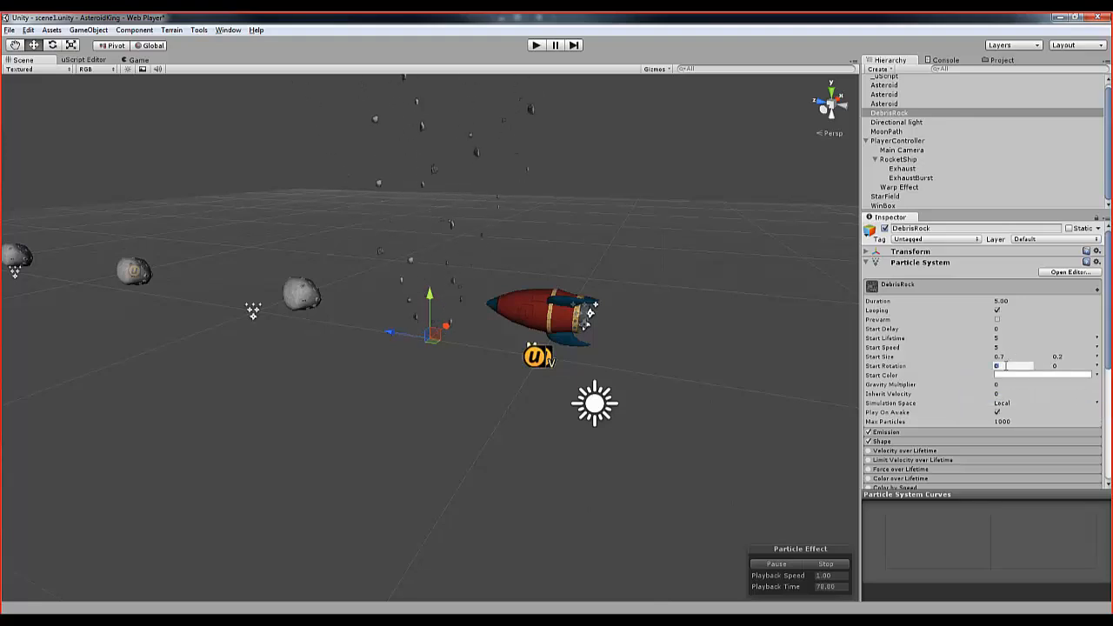
{"action": "key", "text": "BackSpace"}
{"action": "key", "text": "Tab"}
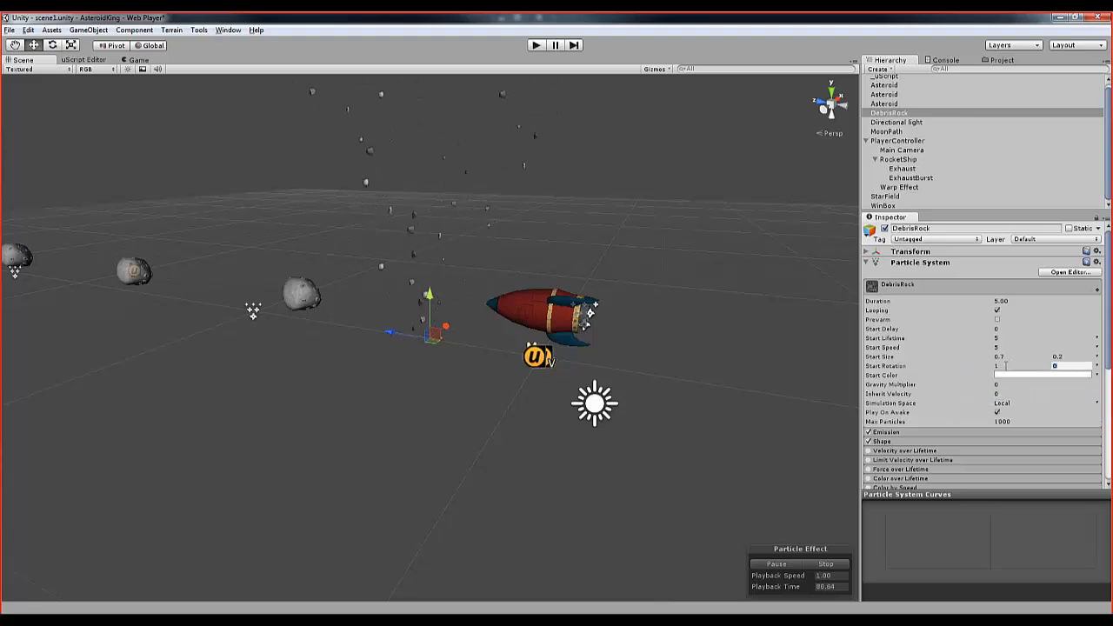
{"action": "type", "text": "90"}
{"action": "key", "text": "Return"}
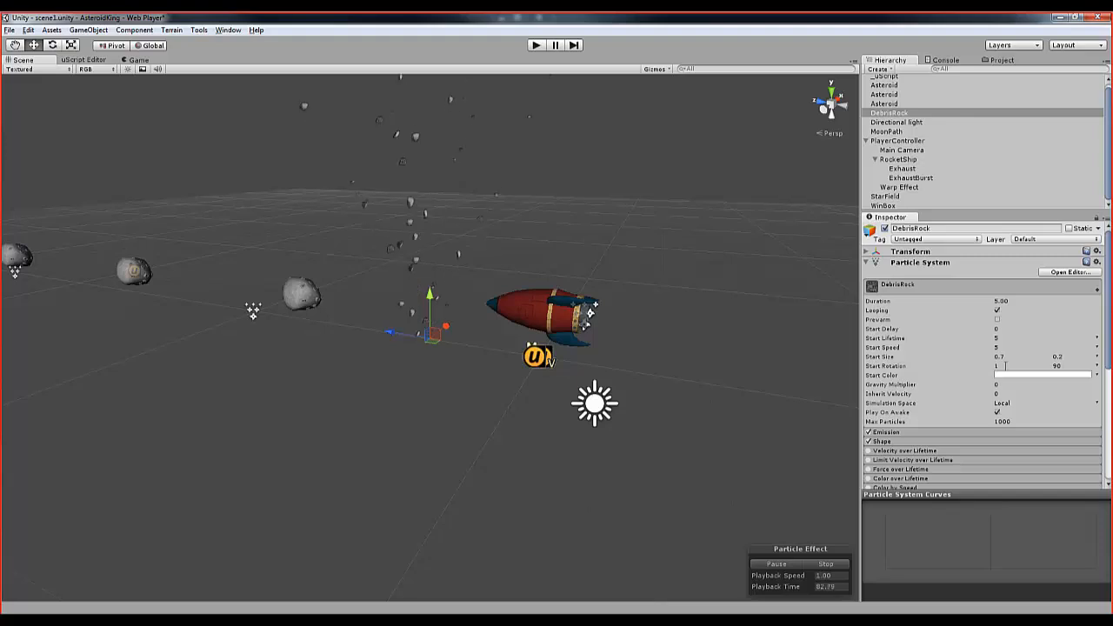
{"action": "left_click", "coordinate": [1006, 404]}
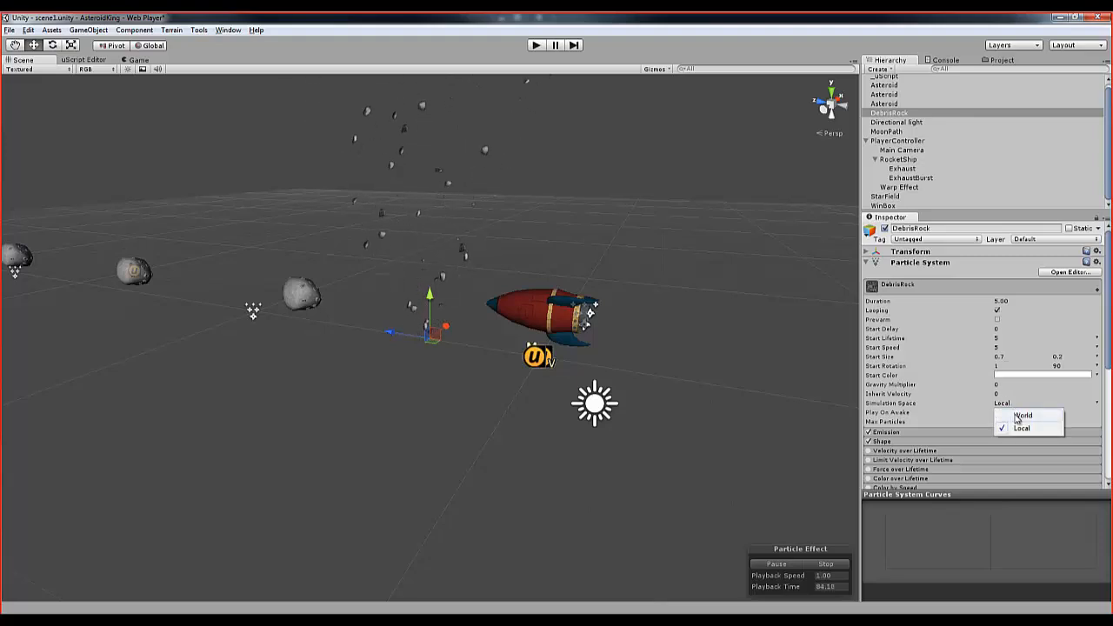
{"action": "left_click", "coordinate": [1023, 415]}
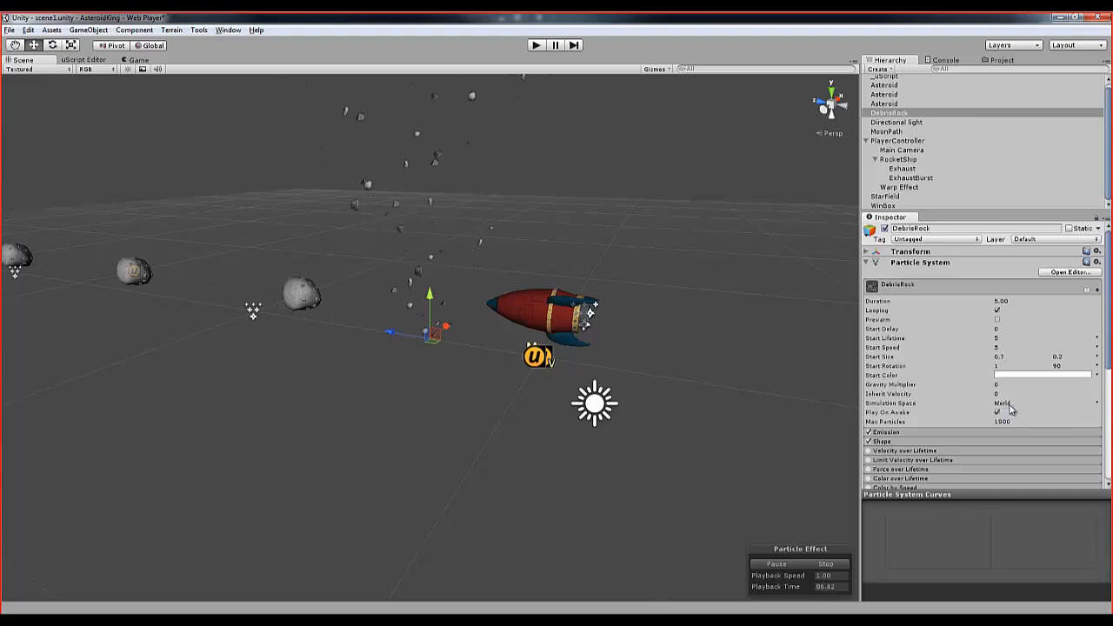
- Set the DebrisRock emission rate to 0 and add a burst of 50 particles at time 0.00
{"action": "left_click", "coordinate": [896, 433]}
{"action": "left_click", "coordinate": [1016, 444]}
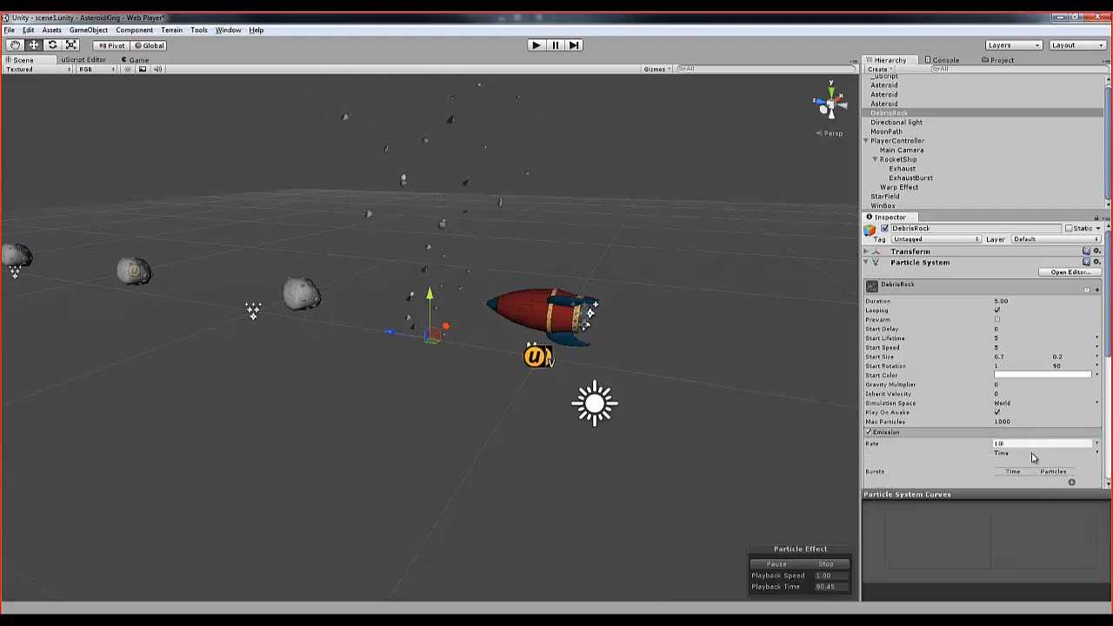
{"action": "key", "text": "BackSpace"}
{"action": "type", "text": "0"}
{"action": "key", "text": "Return"}
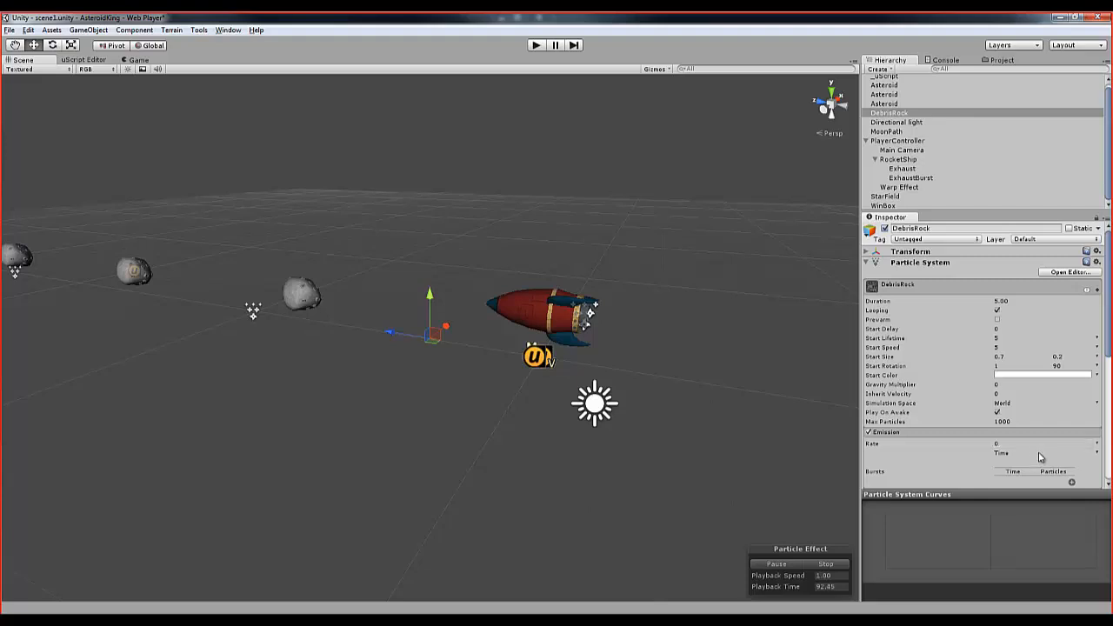
{"action": "scroll", "coordinate": [1086, 371], "scroll_direction": "down", "scroll_amount": 5}
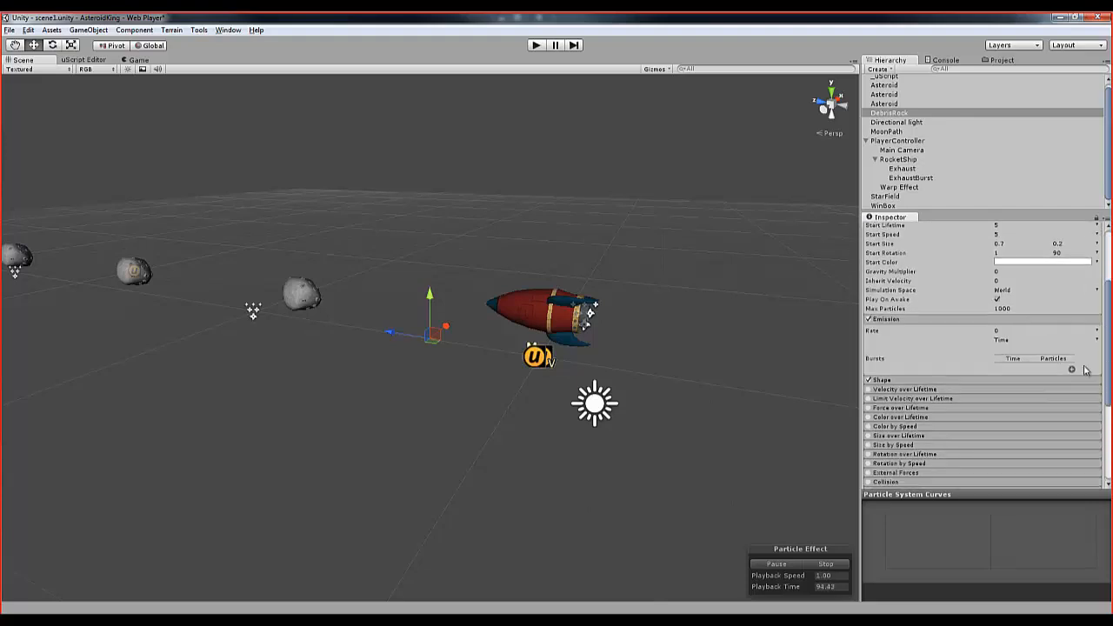
{"action": "left_click", "coordinate": [1072, 373]}
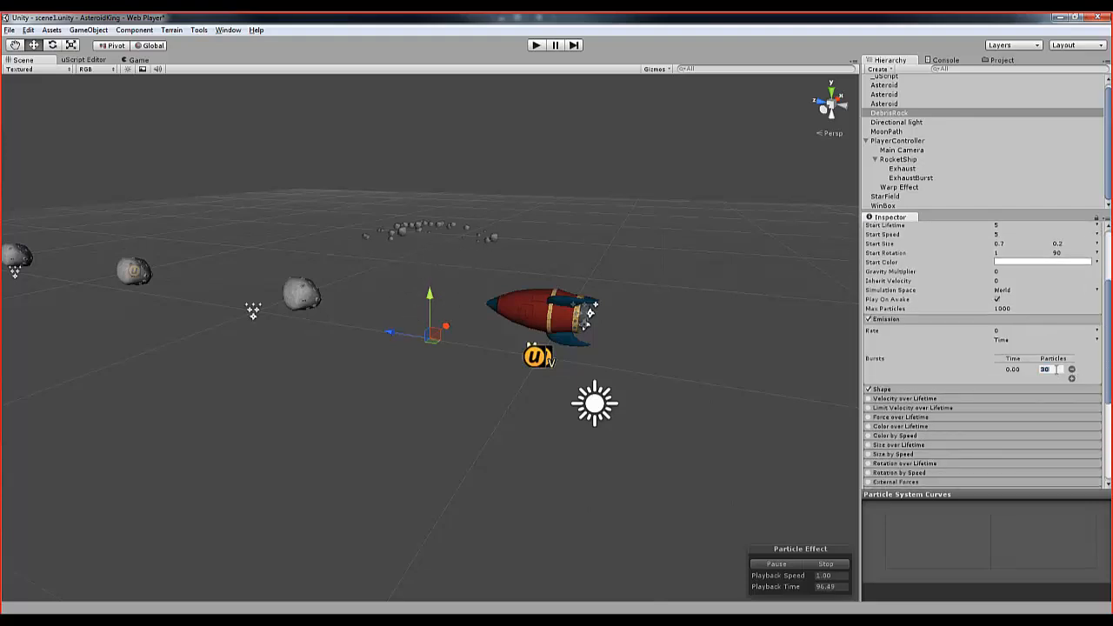
{"action": "type", "text": "50"}
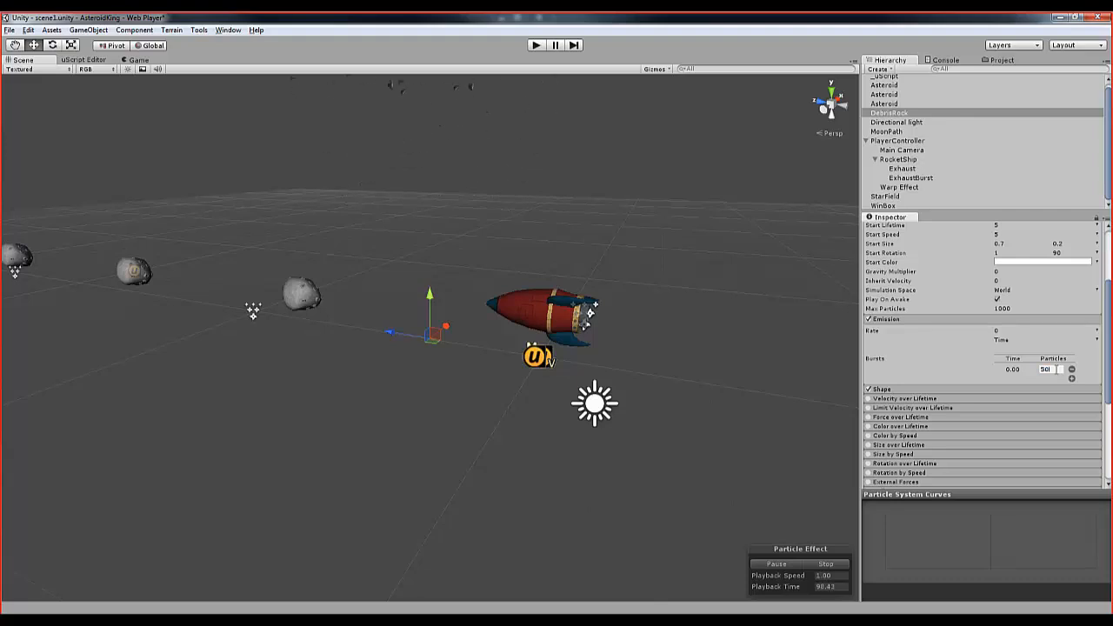
{"action": "left_click", "coordinate": [976, 319]}
- Change the DebrisRock emitter shape to Sphere and collapse the shape settings
{"action": "left_click", "coordinate": [912, 329]}
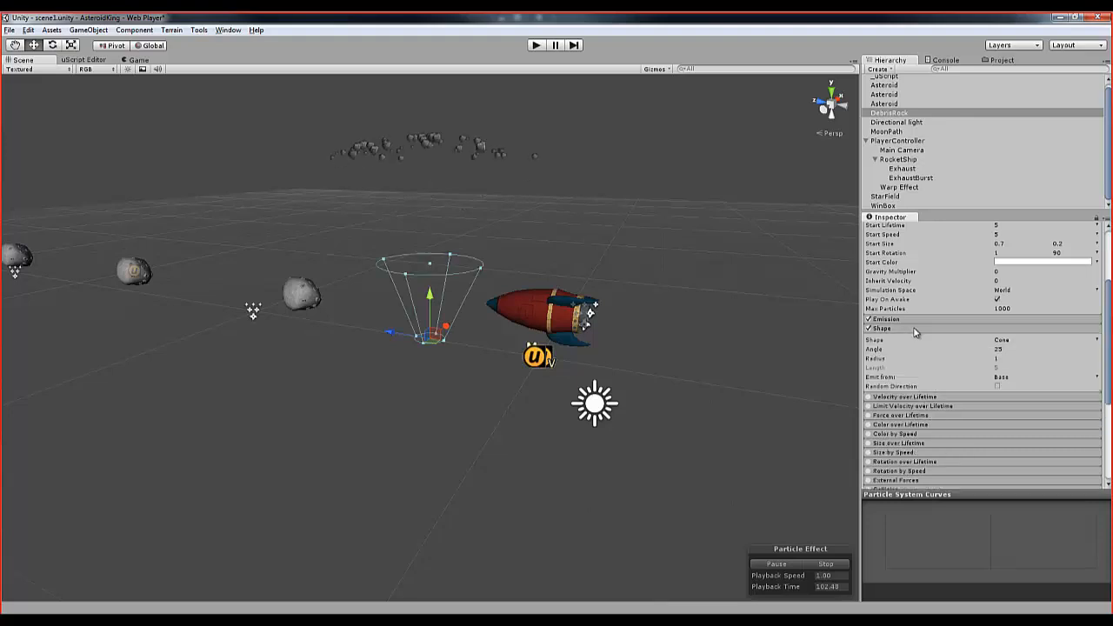
{"action": "left_click", "coordinate": [1017, 341]}
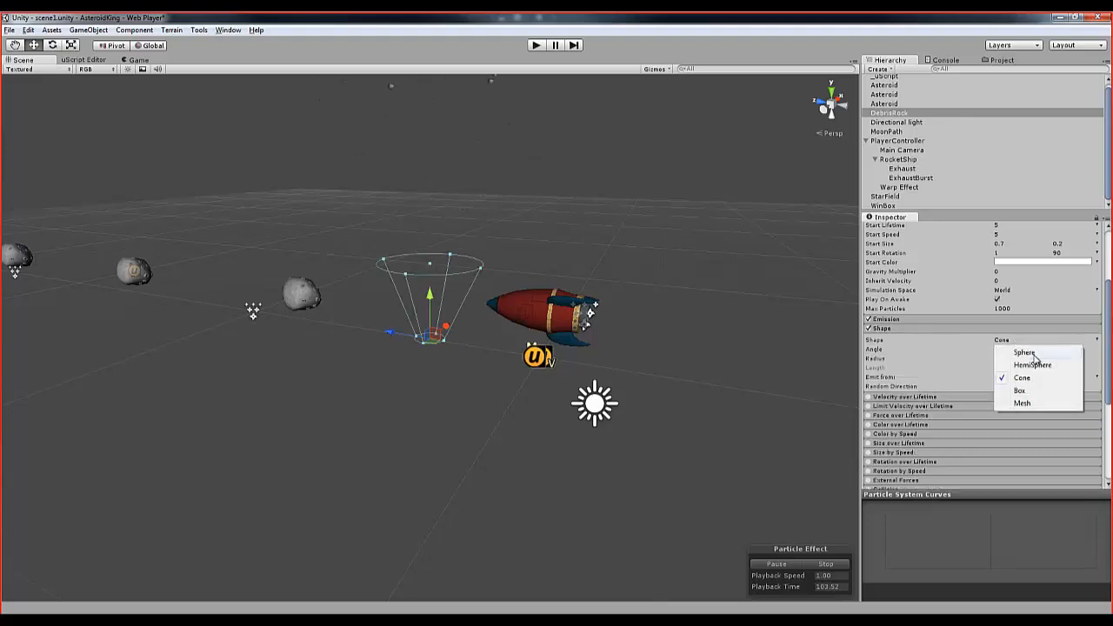
{"action": "left_click", "coordinate": [1032, 353]}
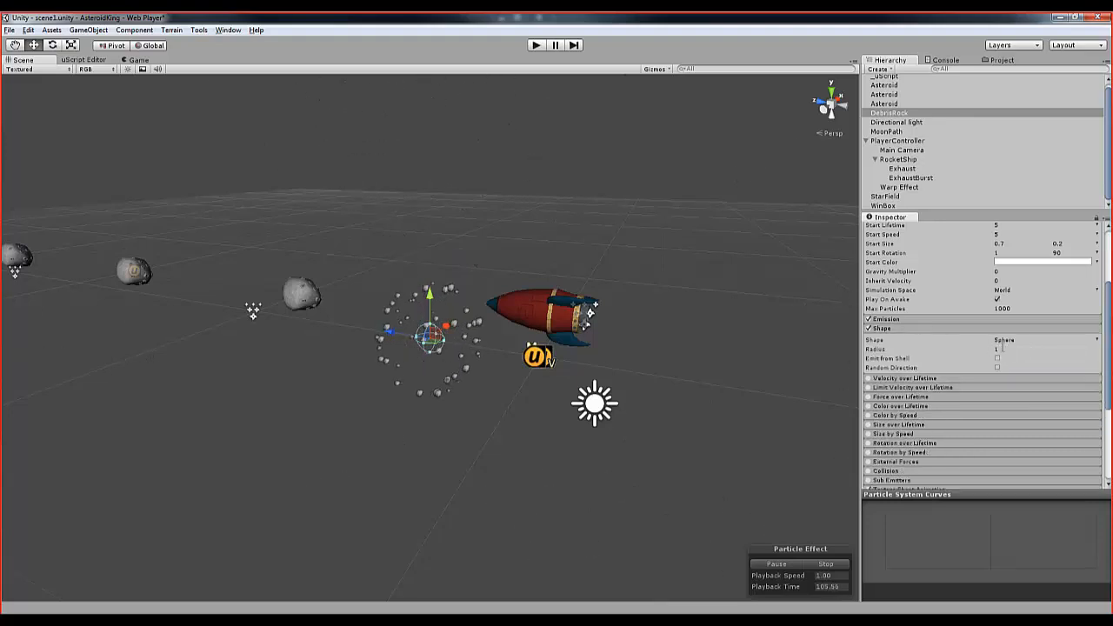
{"action": "left_click", "coordinate": [1004, 349]}
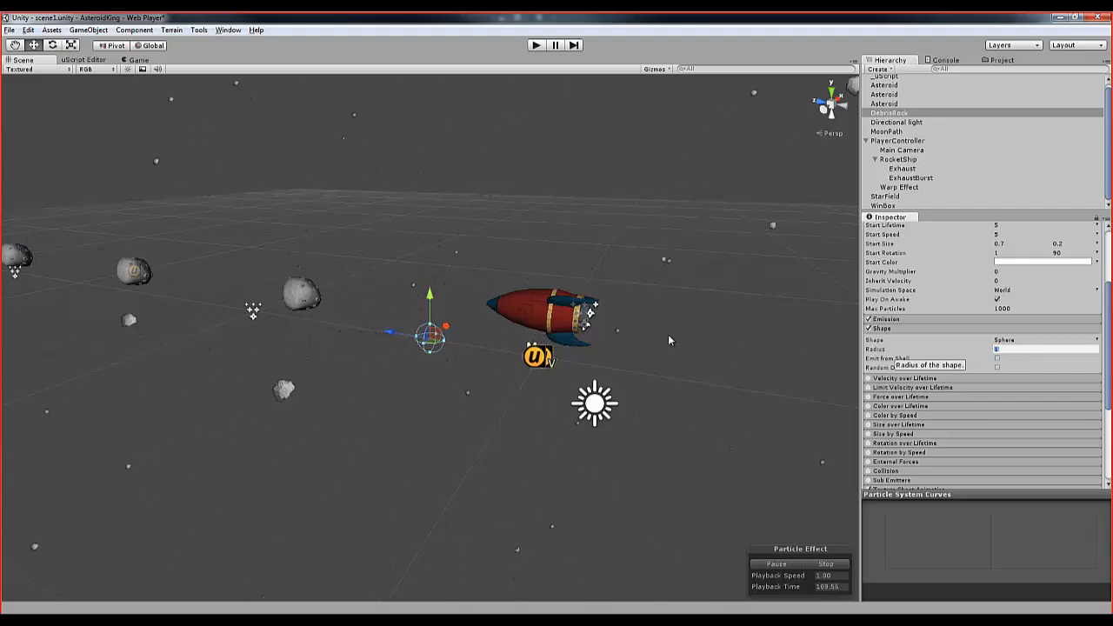
{"action": "left_click", "coordinate": [920, 330]}
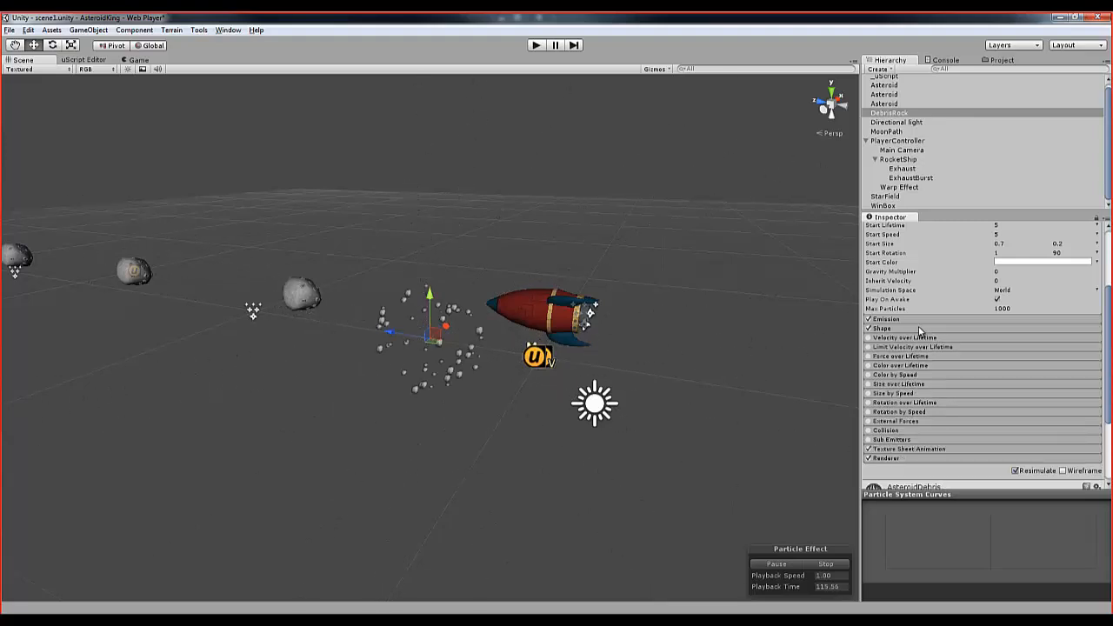
- Enable Size over Lifetime on DebrisRock with a curve falling smoothly from 1.0 to 0, and collapse its settings
{"action": "left_click", "coordinate": [872, 385]}
{"action": "left_click", "coordinate": [869, 383]}
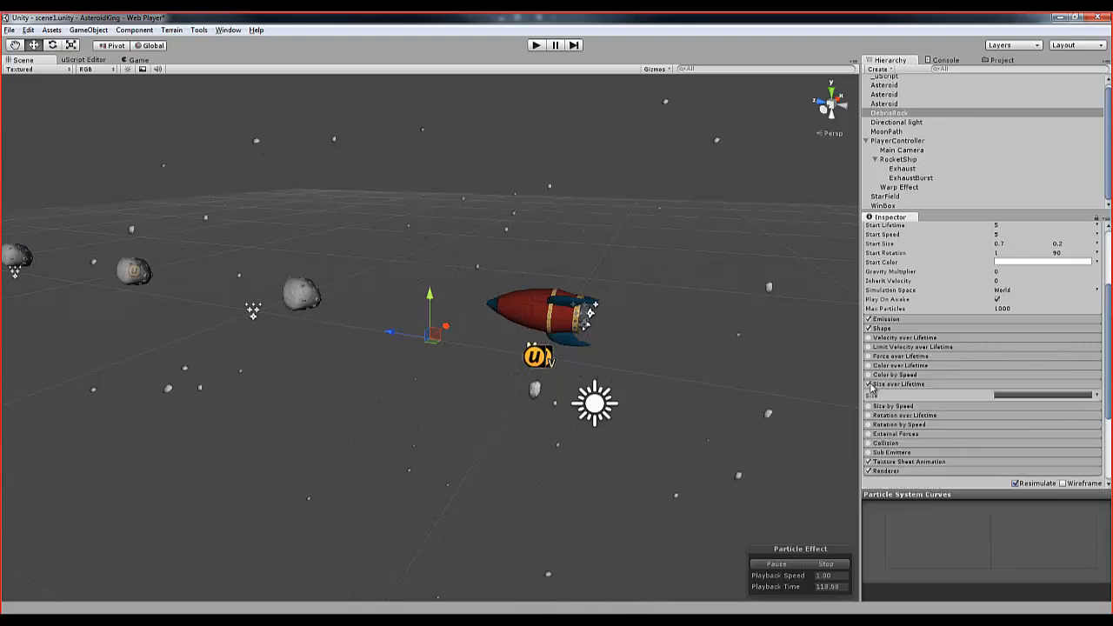
{"action": "left_click", "coordinate": [1022, 399]}
{"action": "left_click", "coordinate": [1085, 595]}
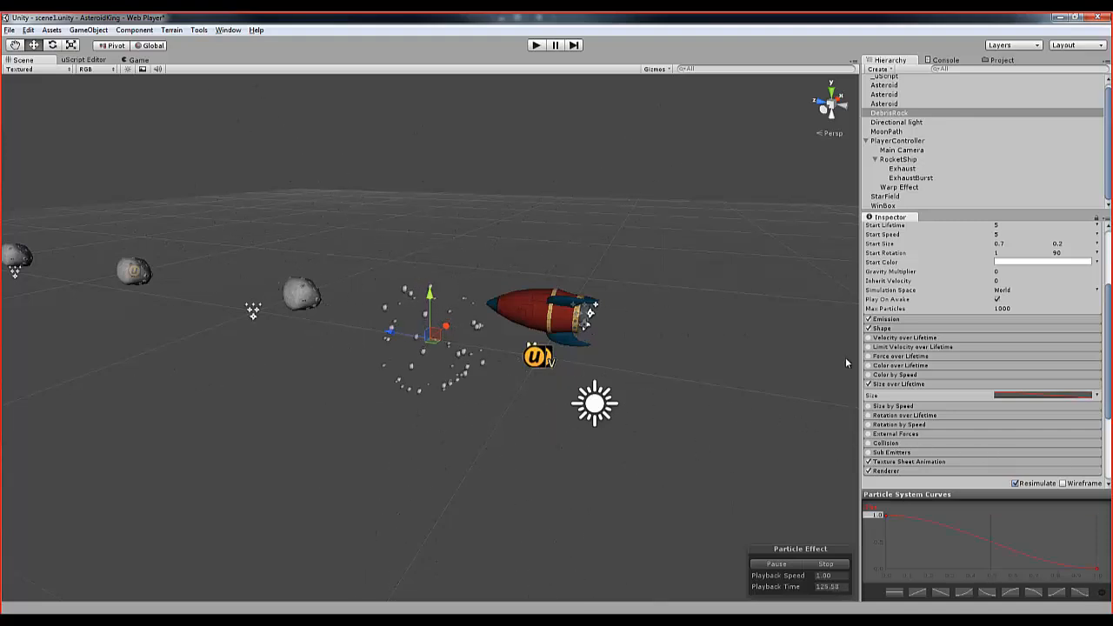
{"action": "left_click", "coordinate": [883, 386]}
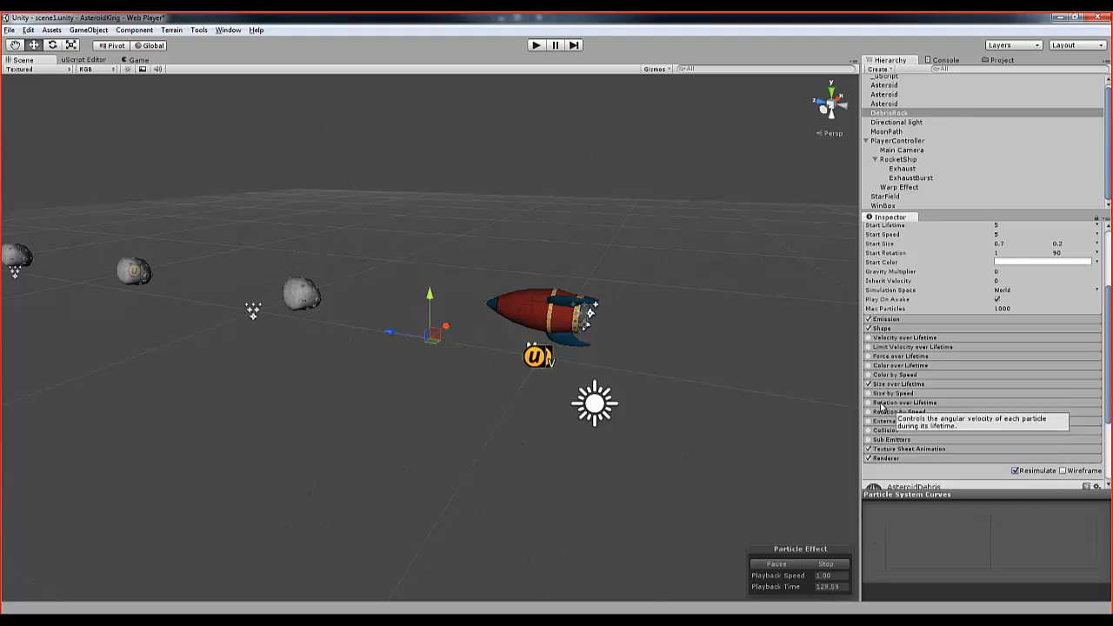
- Enable Rotation over Lifetime on DebrisRock with Angular Velocity random between two constants, 50 and 600
{"action": "left_click", "coordinate": [869, 403]}
{"action": "left_click", "coordinate": [909, 403]}
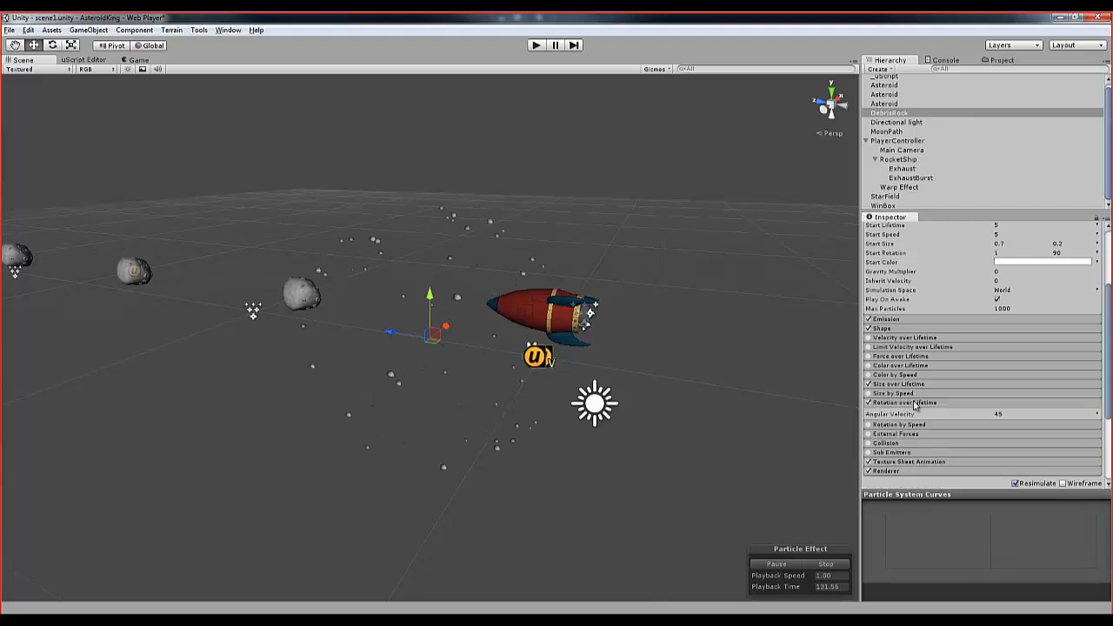
{"action": "left_click", "coordinate": [1094, 423]}
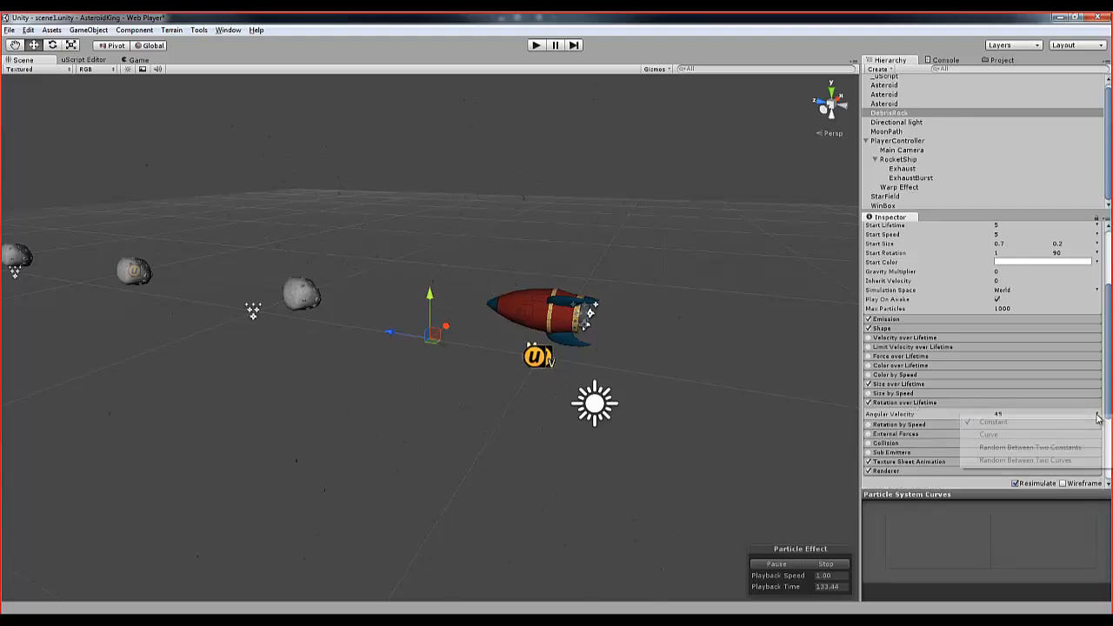
{"action": "left_click", "coordinate": [1072, 448]}
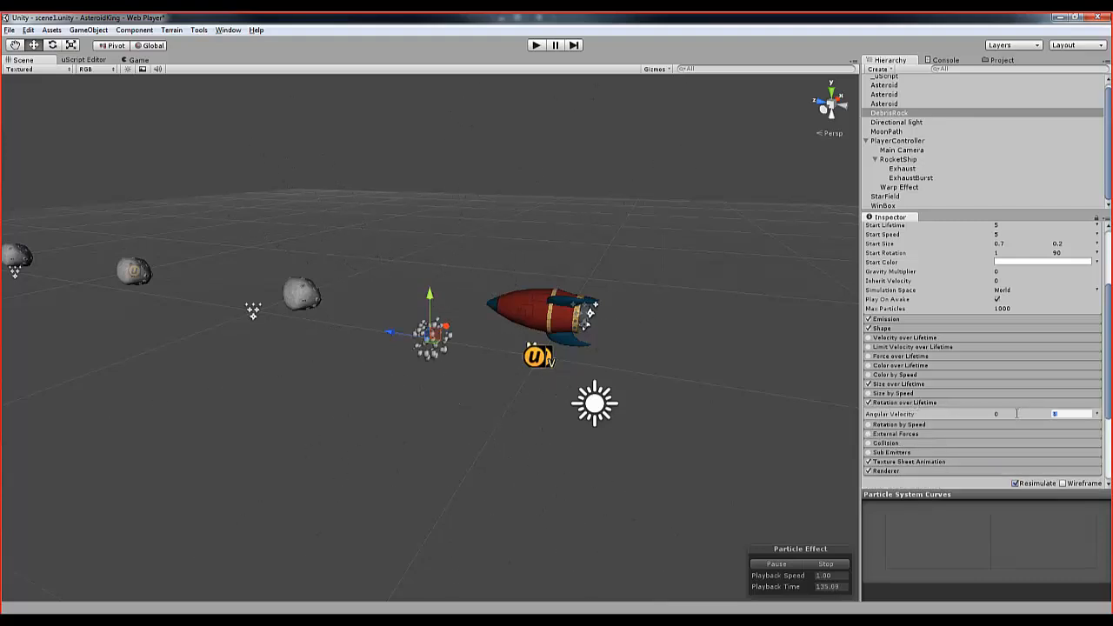
{"action": "left_click", "coordinate": [1017, 414]}
{"action": "type", "text": "50"}
{"action": "key", "text": "Tab"}
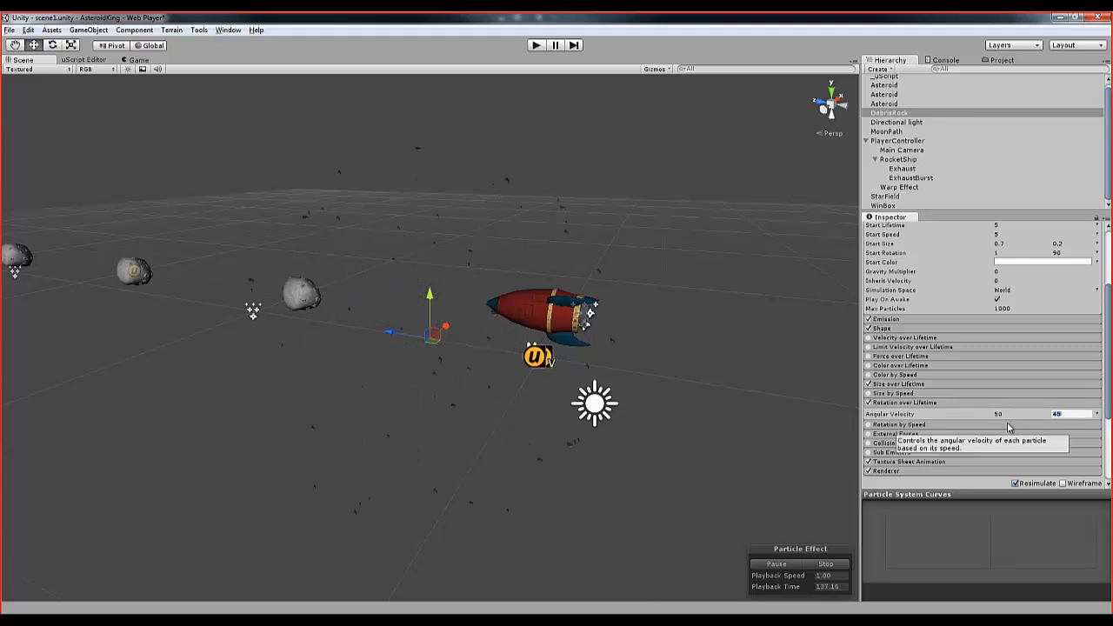
{"action": "key", "text": "Return"}
- Create a new prefab named AsteroidDebris in the Resources folder
{"action": "left_click", "coordinate": [1000, 60]}
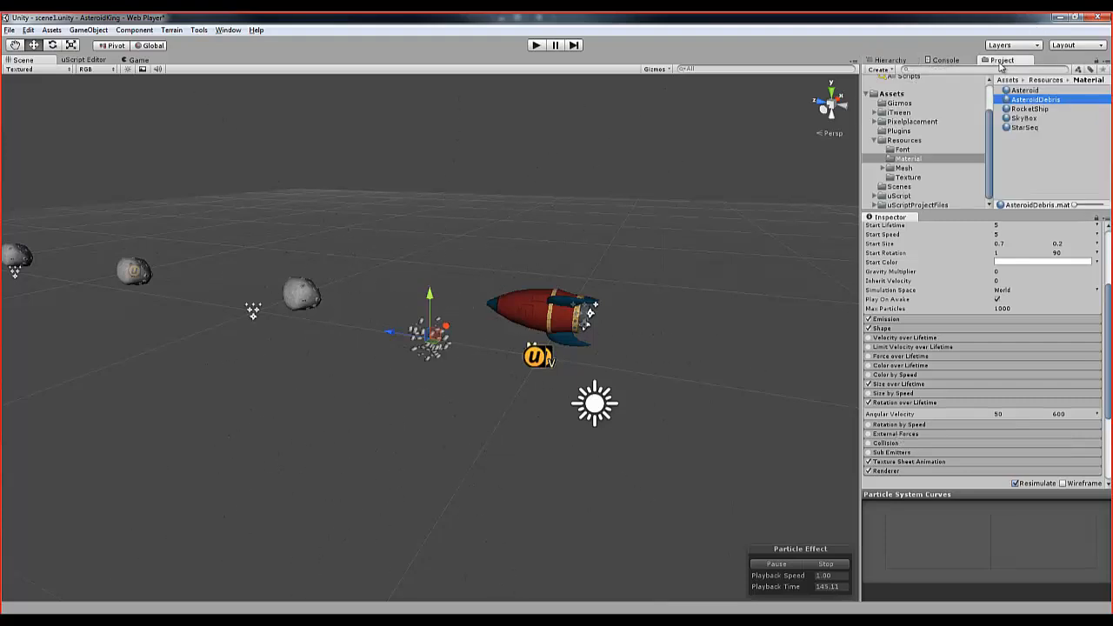
{"action": "left_click", "coordinate": [904, 140]}
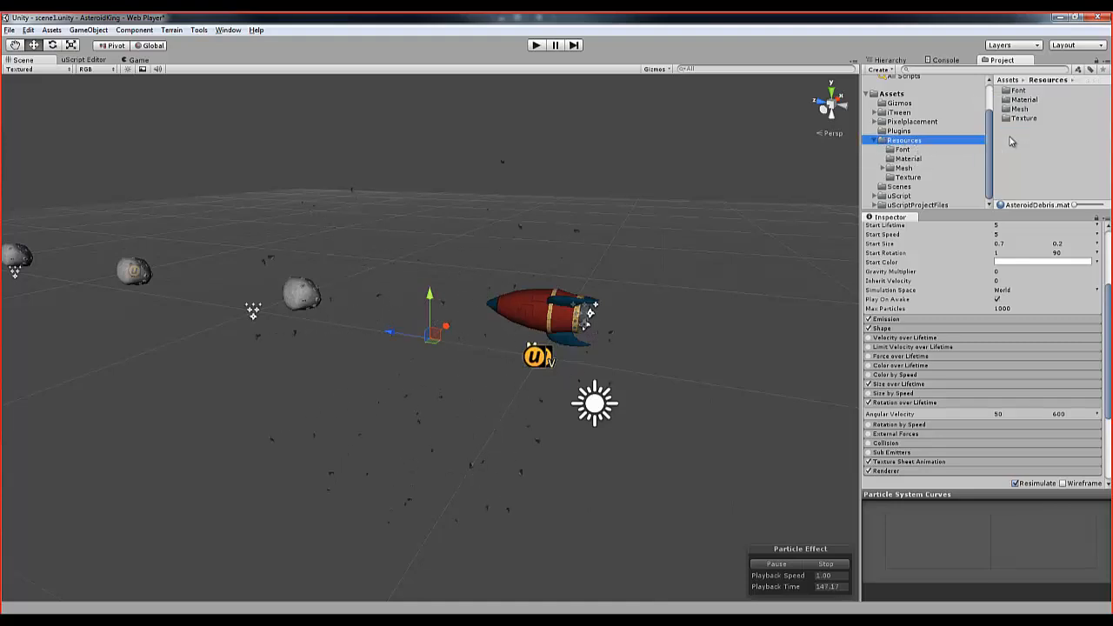
{"action": "left_click", "coordinate": [882, 69]}
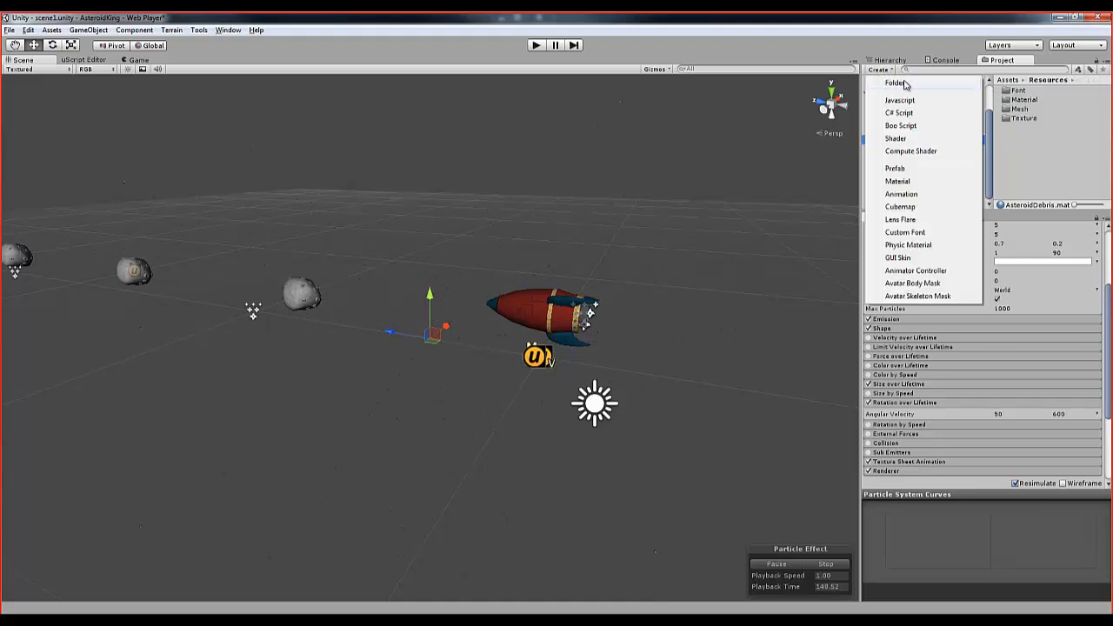
{"action": "left_click", "coordinate": [896, 169]}
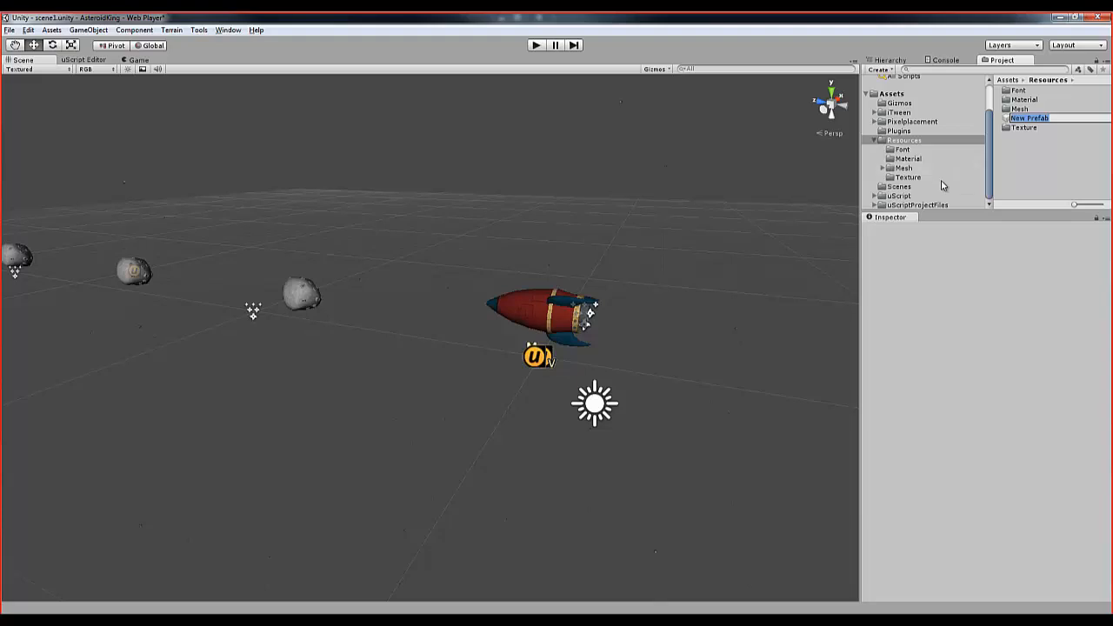
{"action": "key", "text": "BackSpace"}
{"action": "type", "text": "AsteroidDebris"}
{"action": "key", "text": "Return"}
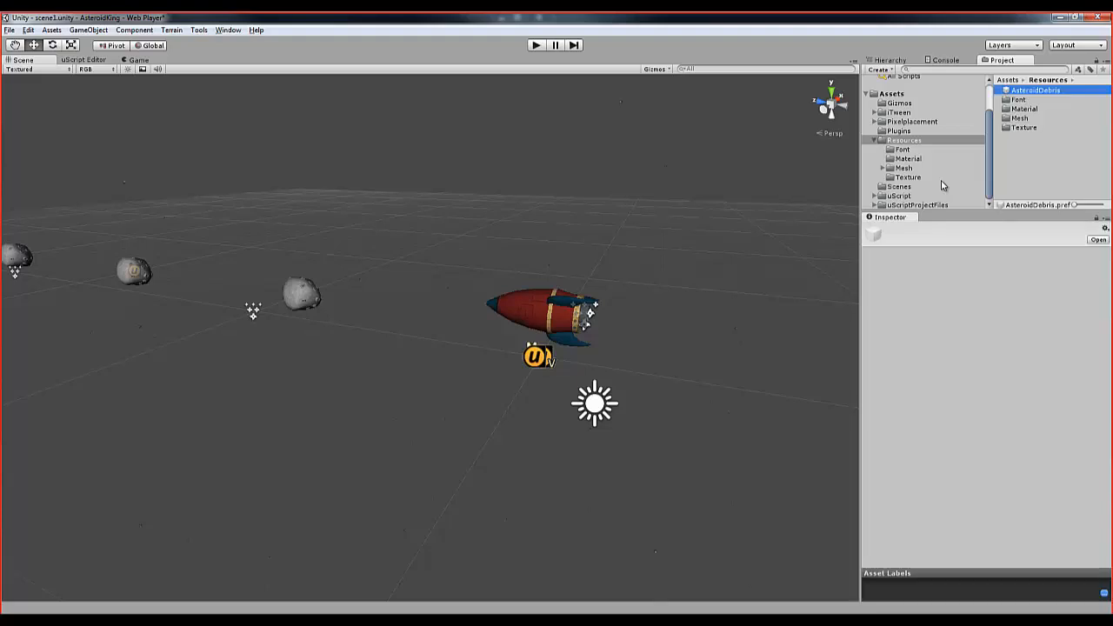
- Store the DebrisRock object in the AsteroidDebris prefab, temporarily moving the Hierarchy so both are accessible, and restore the Hierarchy's place
{"action": "left_click", "coordinate": [887, 60]}
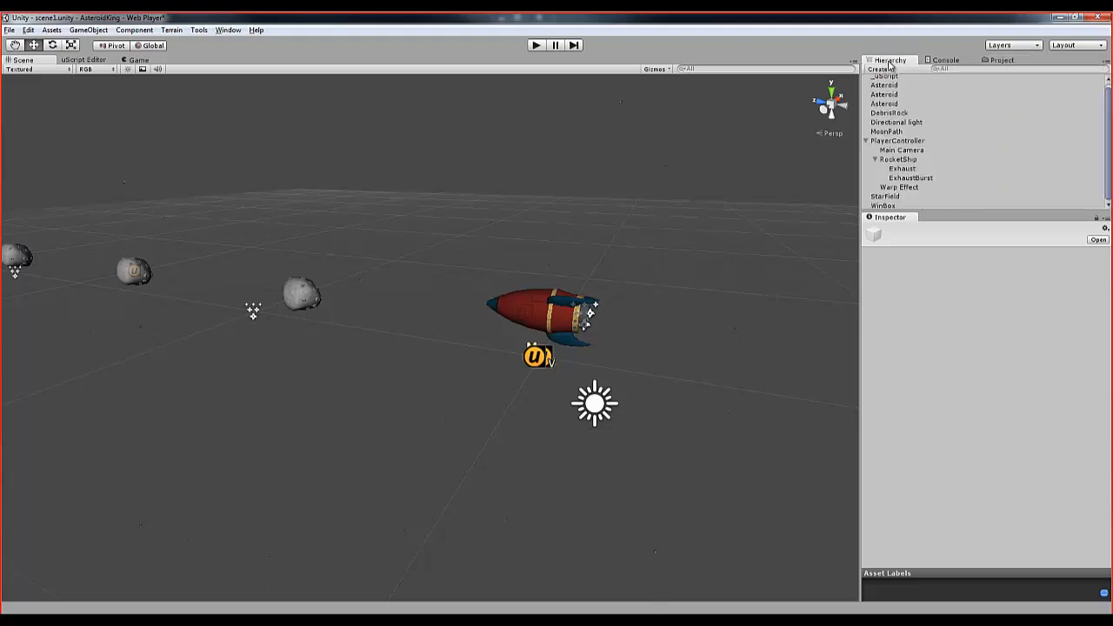
{"action": "left_click_drag", "start_coordinate": [889, 63], "coordinate": [748, 66]}
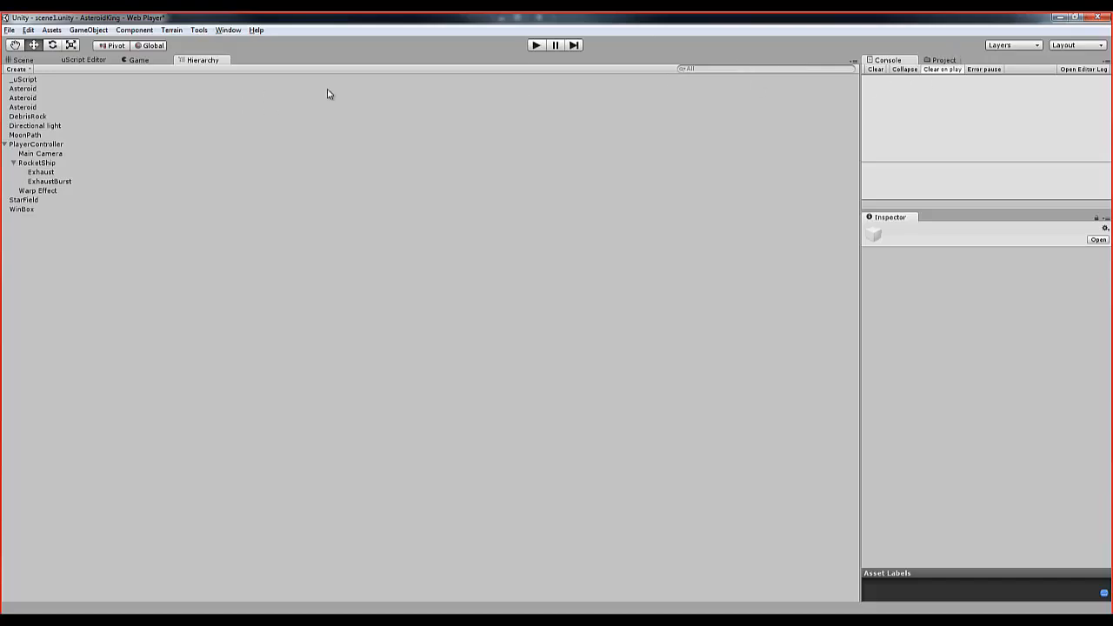
{"action": "left_click", "coordinate": [945, 60]}
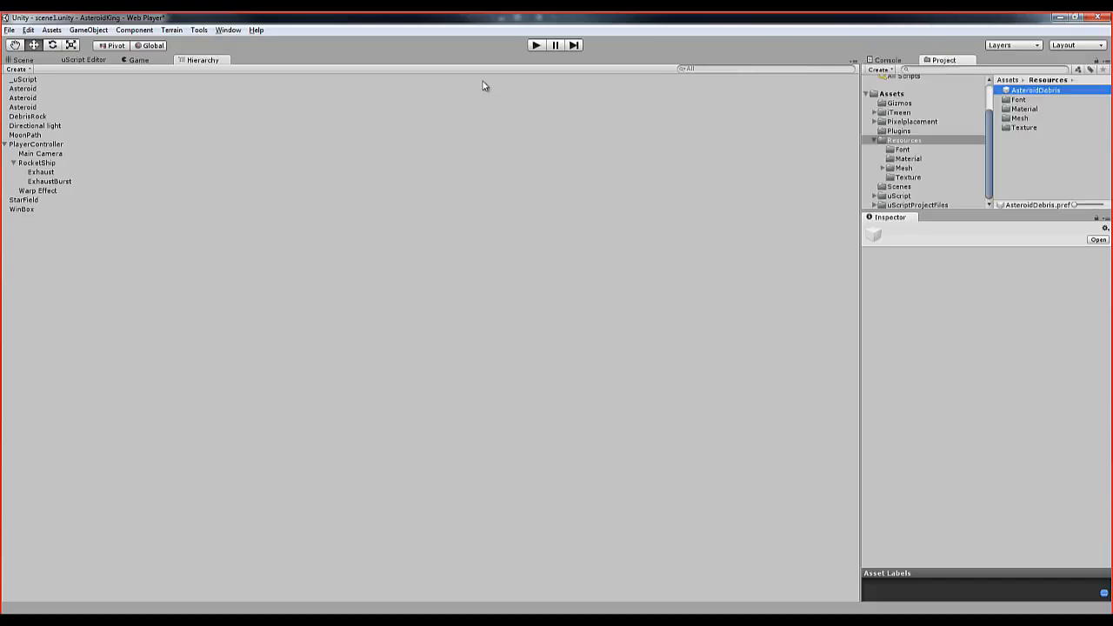
{"action": "left_click", "coordinate": [29, 117]}
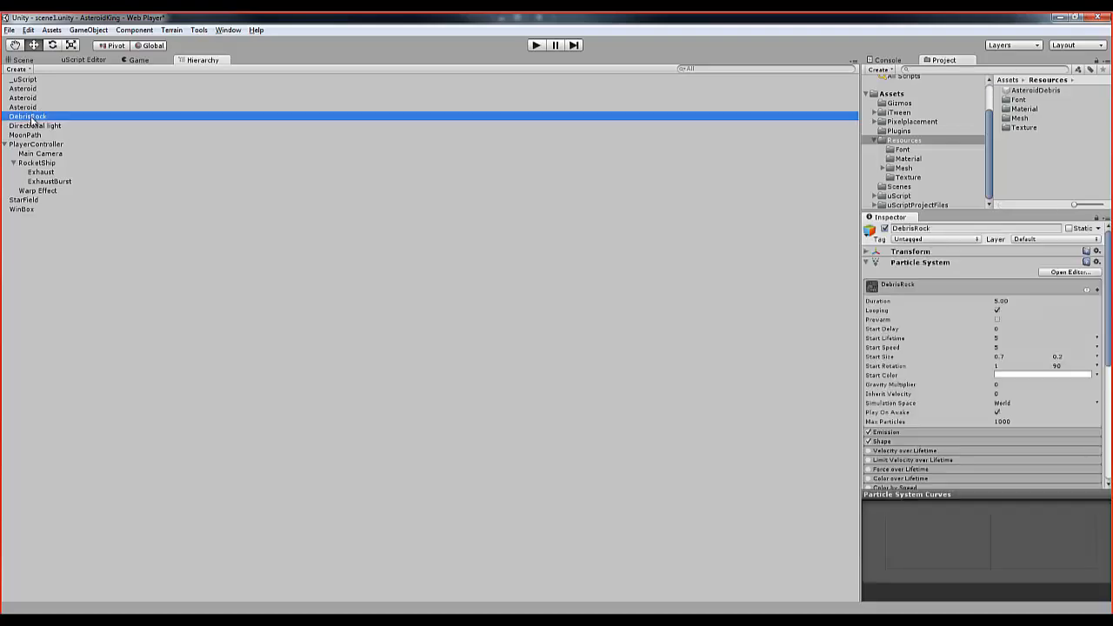
{"action": "left_click_drag", "start_coordinate": [31, 121], "coordinate": [1012, 94]}
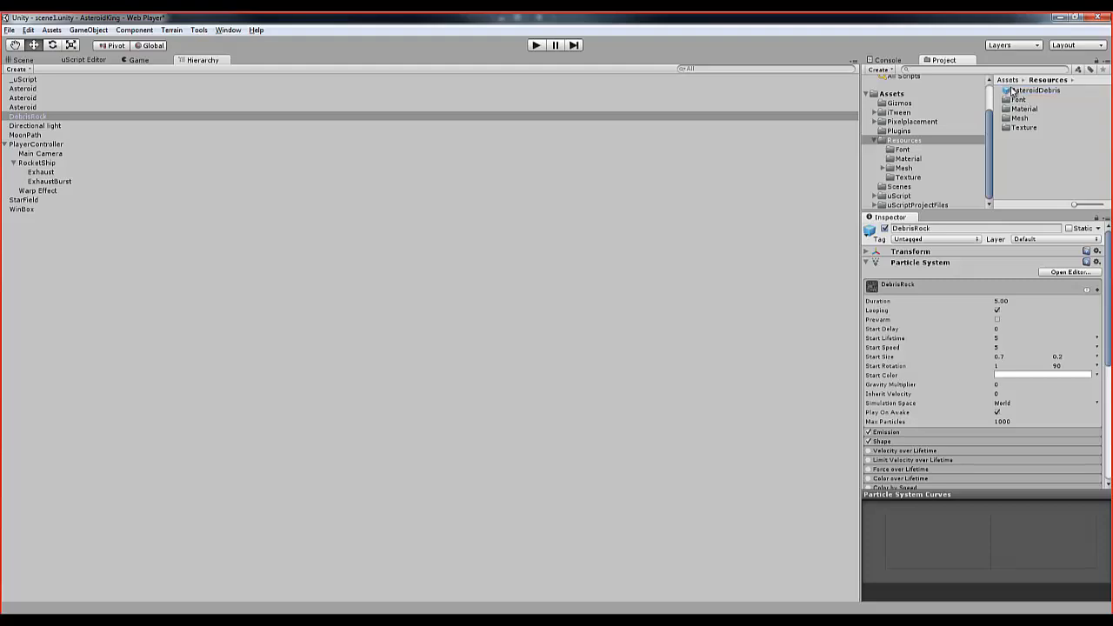
{"action": "left_click_drag", "start_coordinate": [209, 64], "coordinate": [887, 70]}
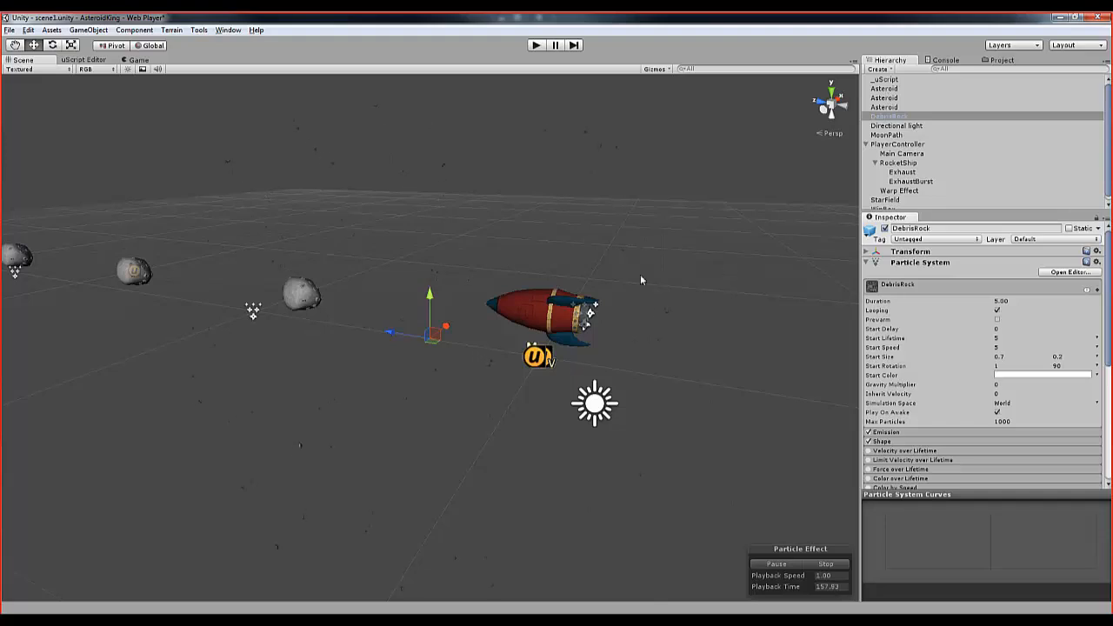
- Delete DebrisRock from the scene, and select the AsteroidDebris prefab with its Particle System settings collapsed
{"action": "left_click", "coordinate": [883, 117]}
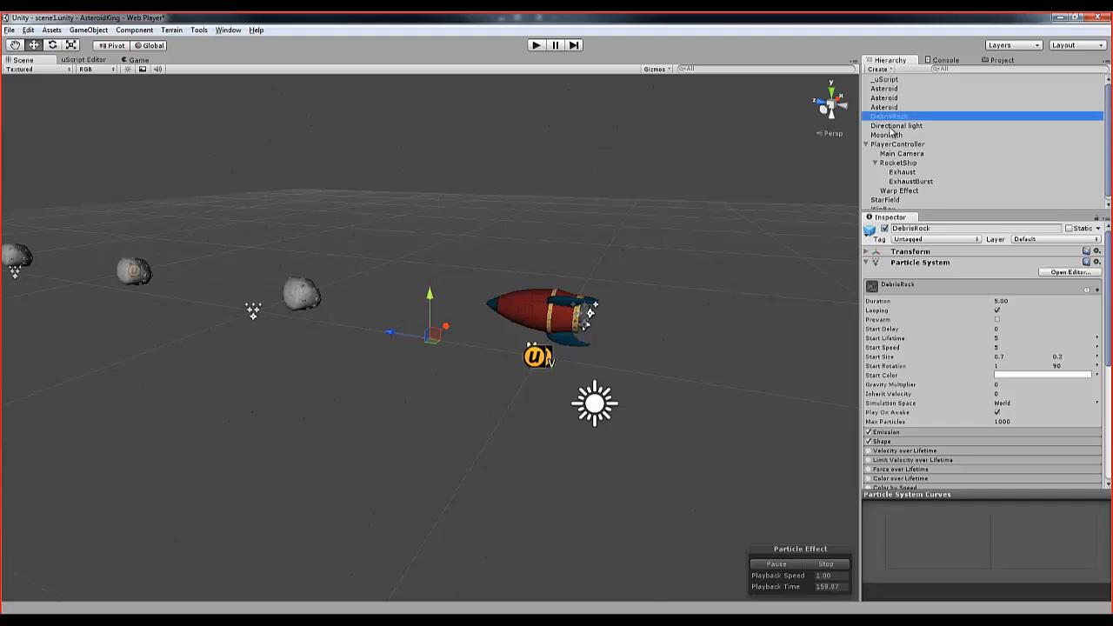
{"action": "key", "text": "Delete"}
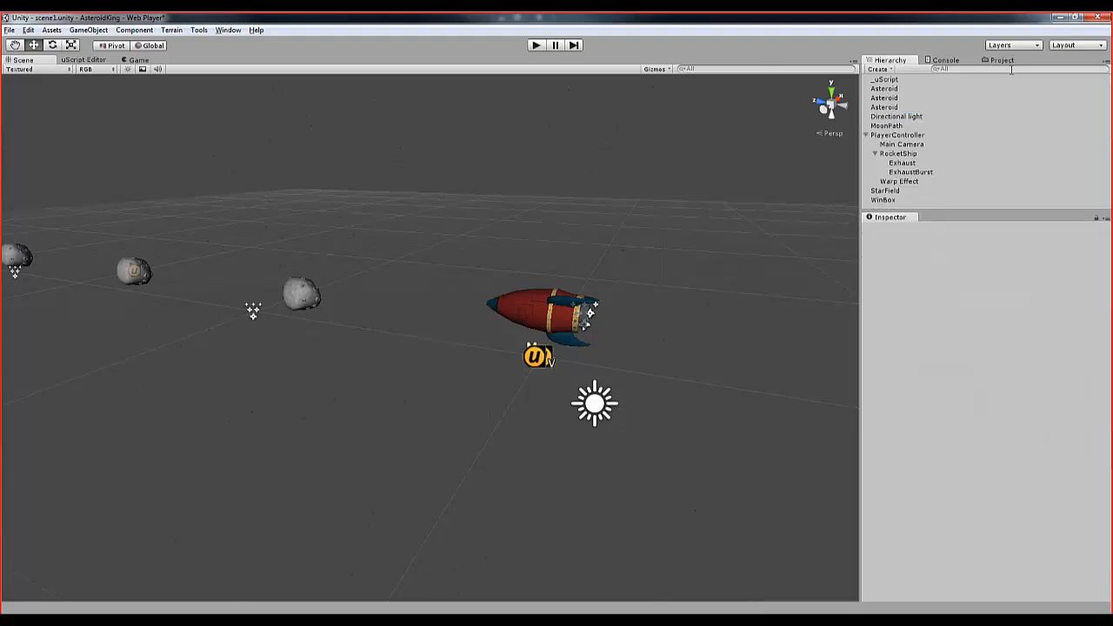
{"action": "left_click", "coordinate": [1006, 60]}
{"action": "left_click", "coordinate": [1038, 90]}
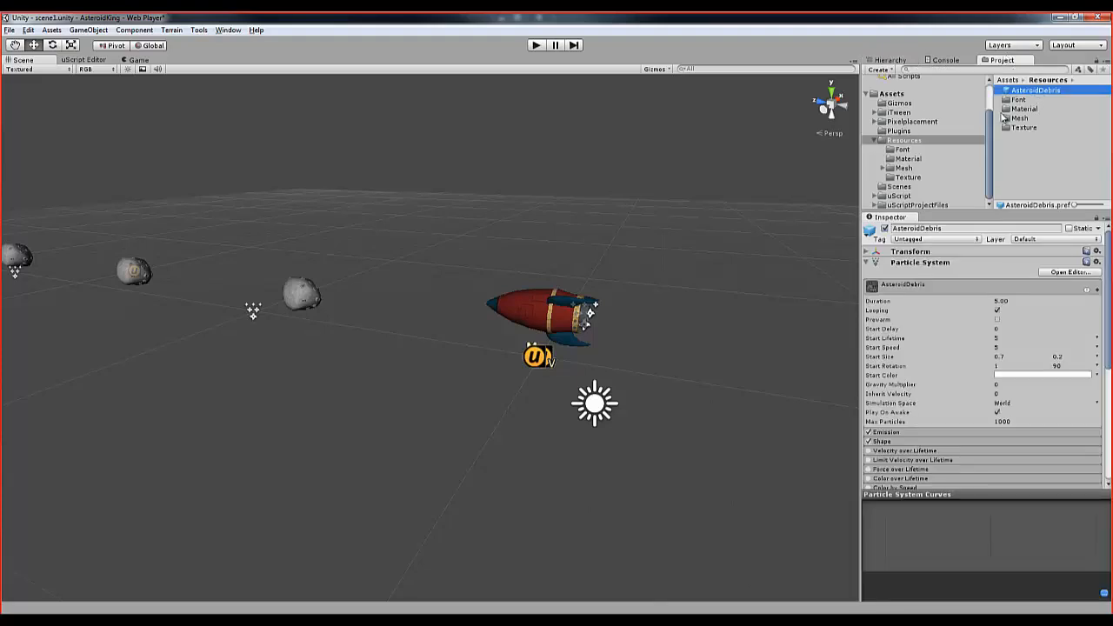
{"action": "left_click", "coordinate": [868, 263]}
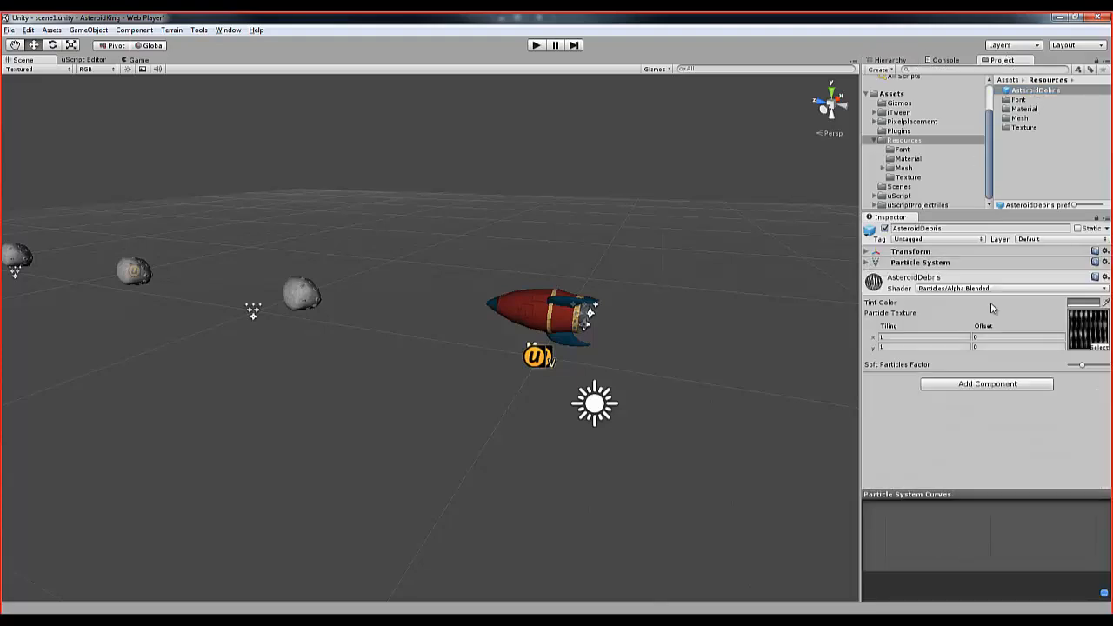
- Widen the uScript Editor and its list of scripts, and load the OnHit graph
{"action": "left_click", "coordinate": [83, 60]}
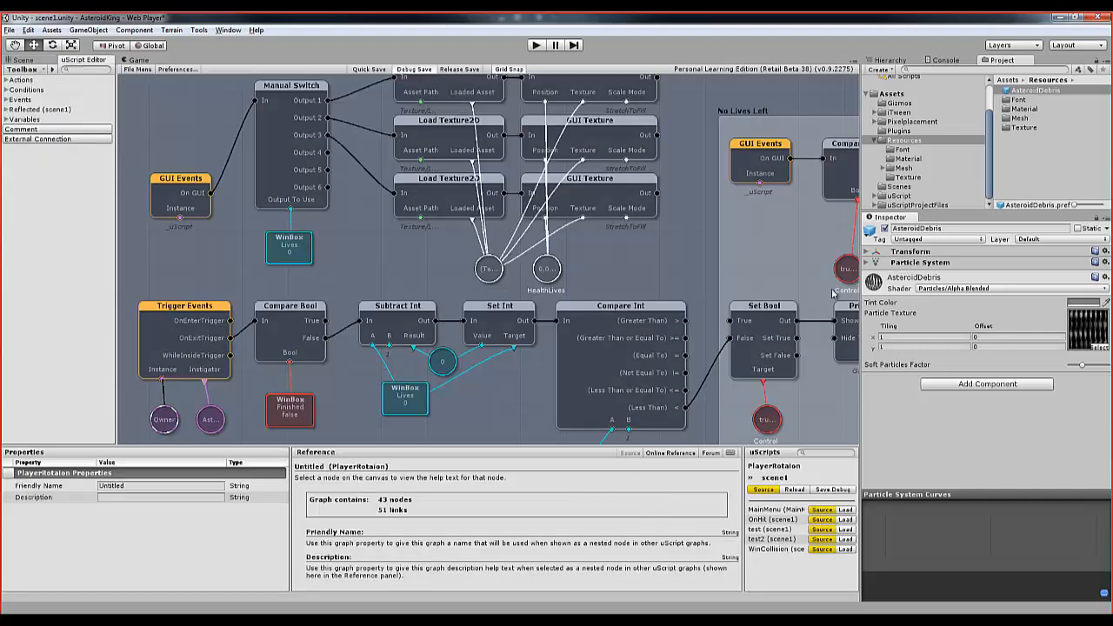
{"action": "left_click_drag", "start_coordinate": [861, 94], "coordinate": [929, 94]}
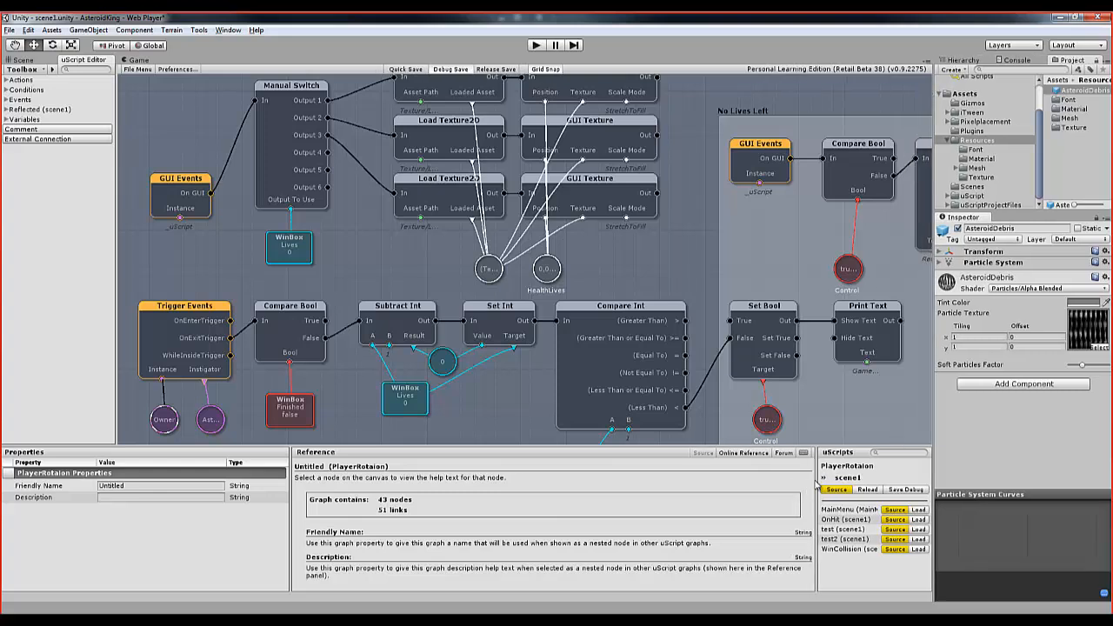
{"action": "left_click_drag", "start_coordinate": [817, 484], "coordinate": [790, 482]}
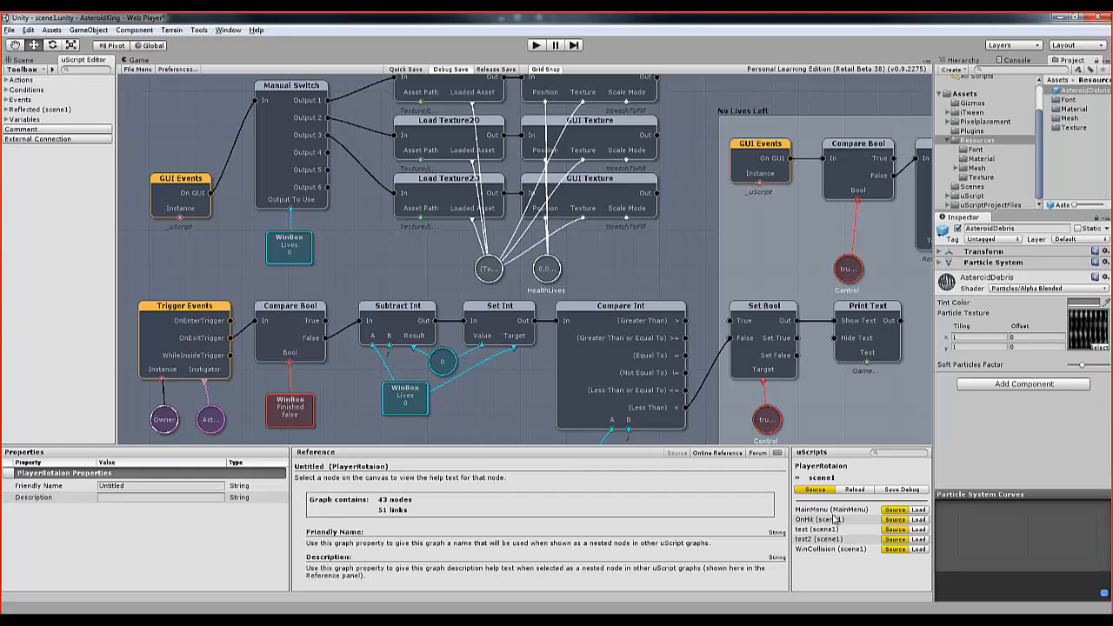
{"action": "left_click", "coordinate": [918, 519]}
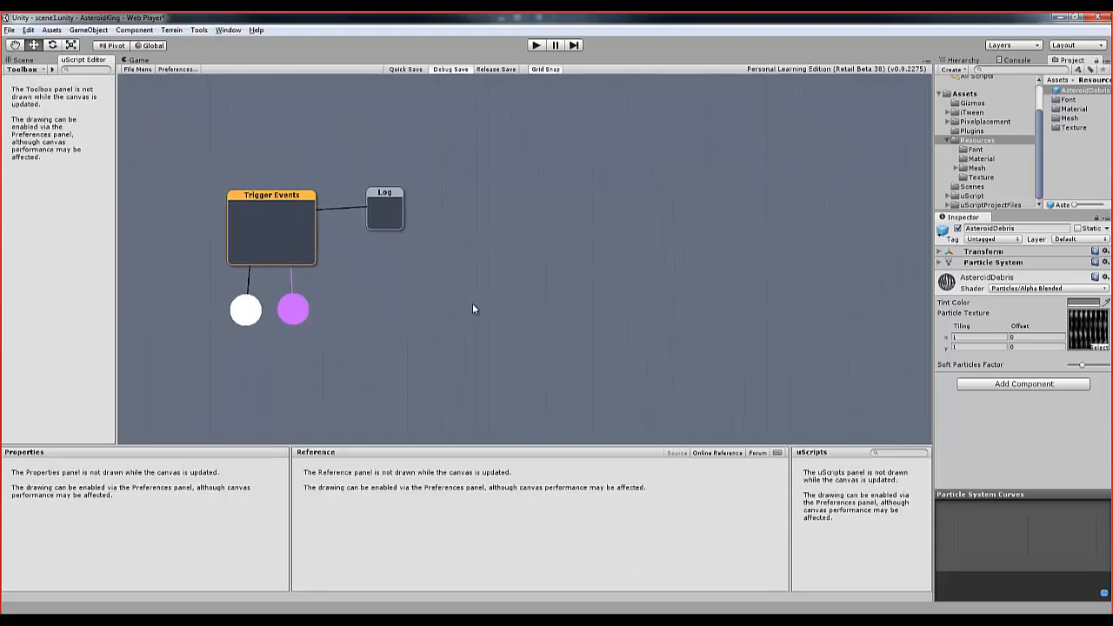
- Disconnect the Collision Log node from Trigger Events and move it well away to make room between them
{"action": "left_click", "coordinate": [385, 208]}
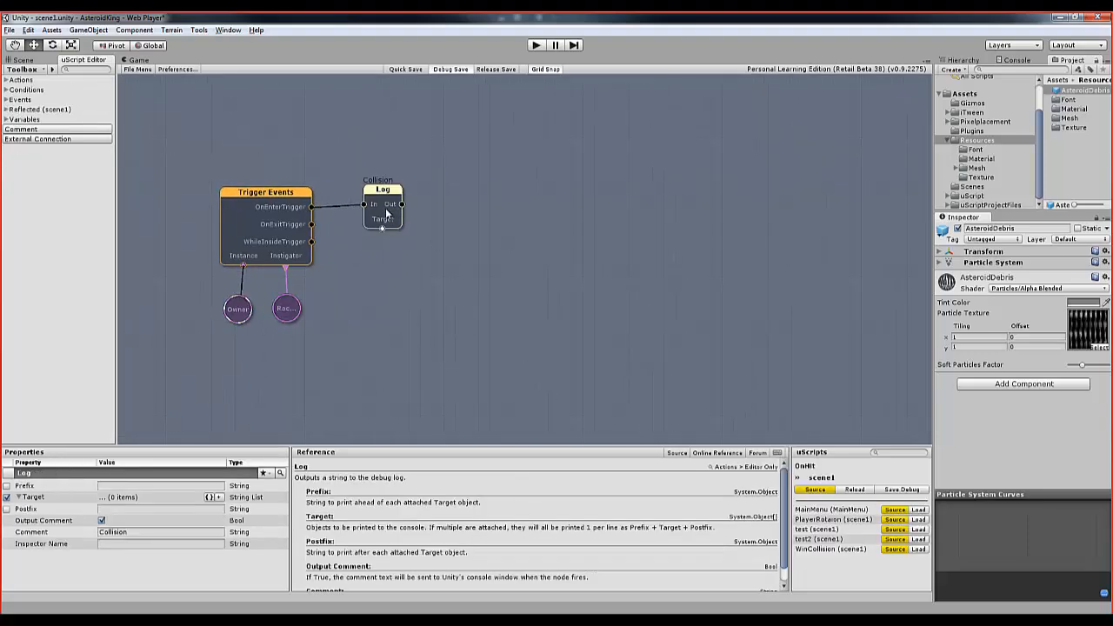
{"action": "left_click", "coordinate": [346, 209]}
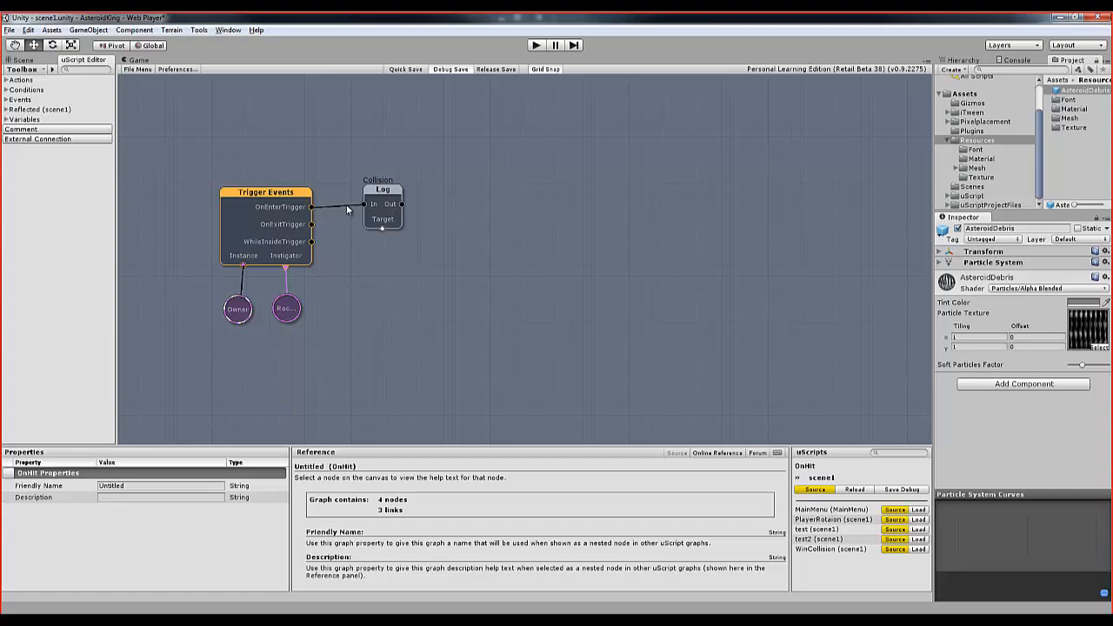
{"action": "key", "text": "Delete"}
{"action": "left_click", "coordinate": [387, 216]}
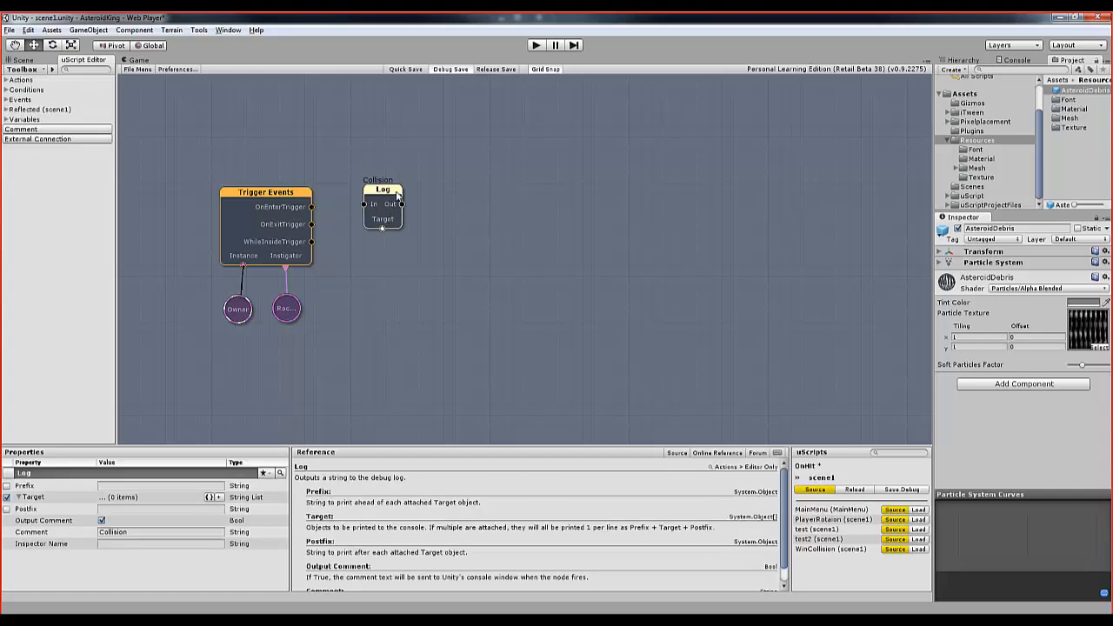
{"action": "left_click_drag", "start_coordinate": [396, 195], "coordinate": [632, 197]}
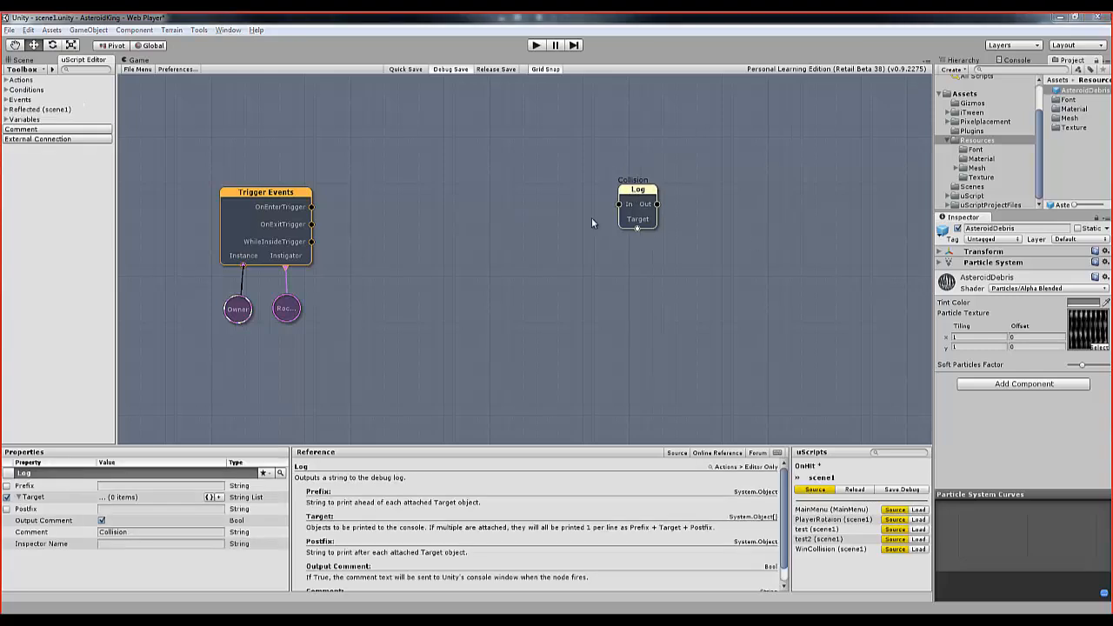
{"action": "left_click", "coordinate": [496, 231]}
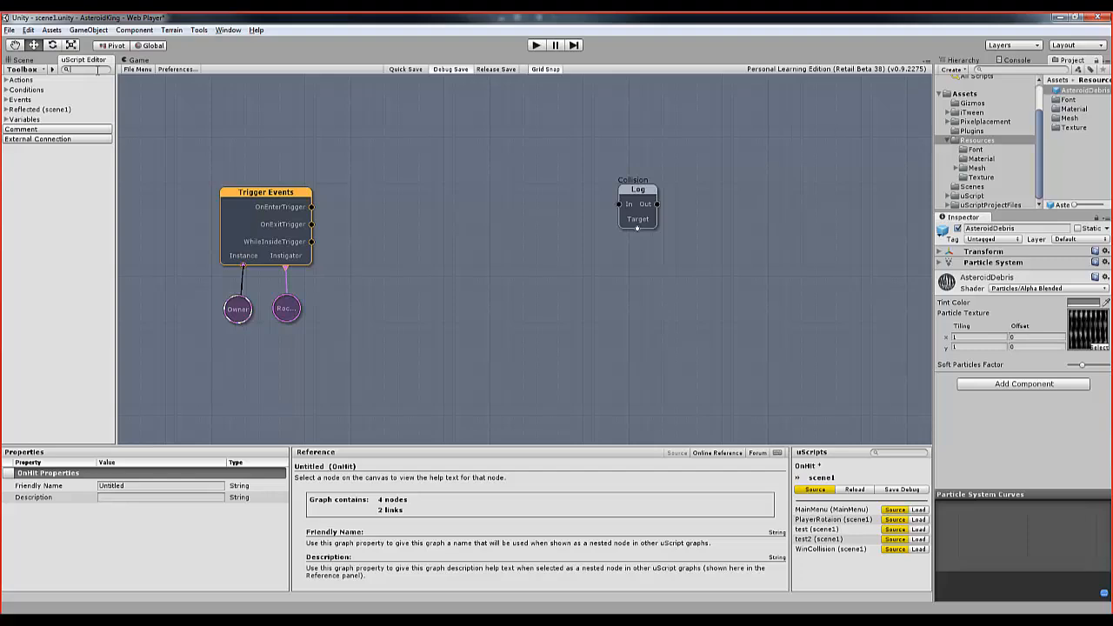
- Add a Get Position and Rotation node beside Trigger Events, run by OnEnterTrigger and with Owner as its Target
{"action": "type", "text": "get"}
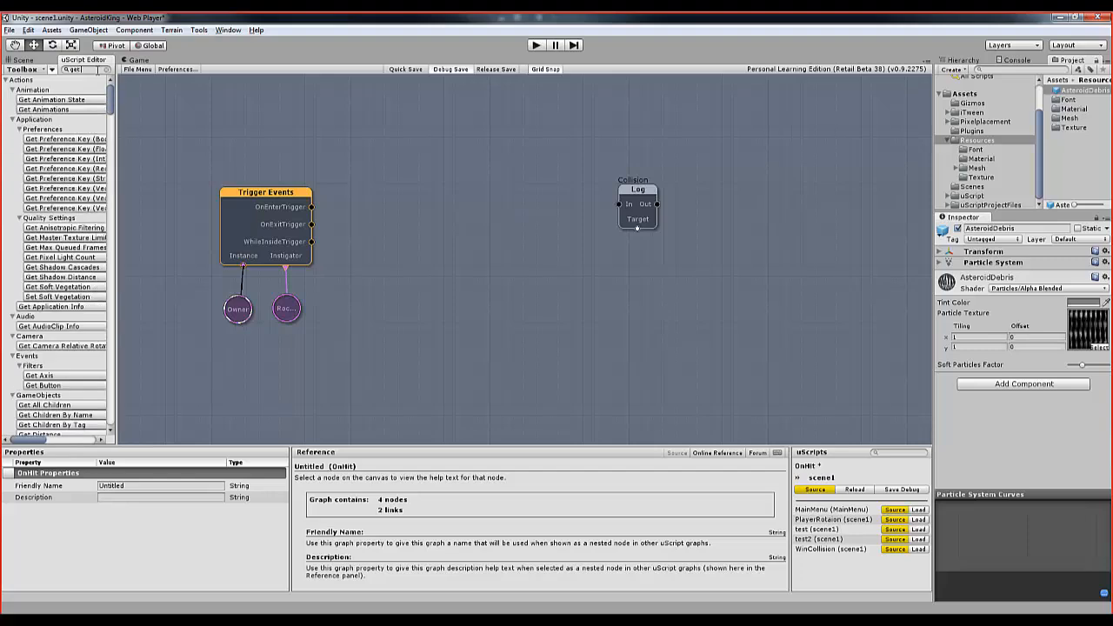
{"action": "type", "text": " po"}
{"action": "left_click", "coordinate": [59, 99]}
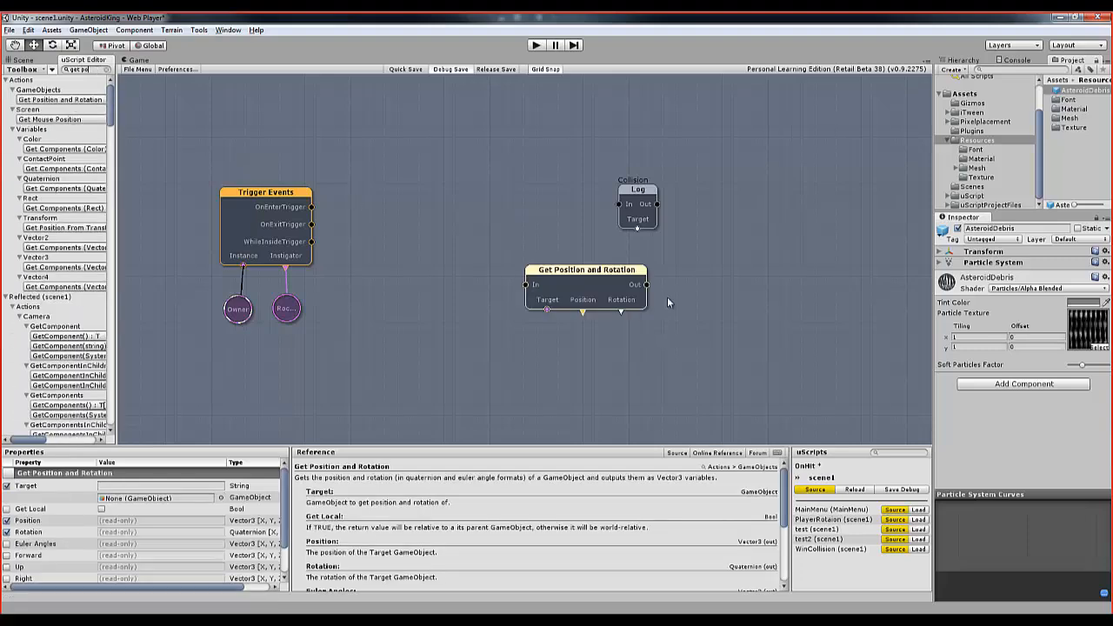
{"action": "left_click_drag", "start_coordinate": [600, 279], "coordinate": [428, 198]}
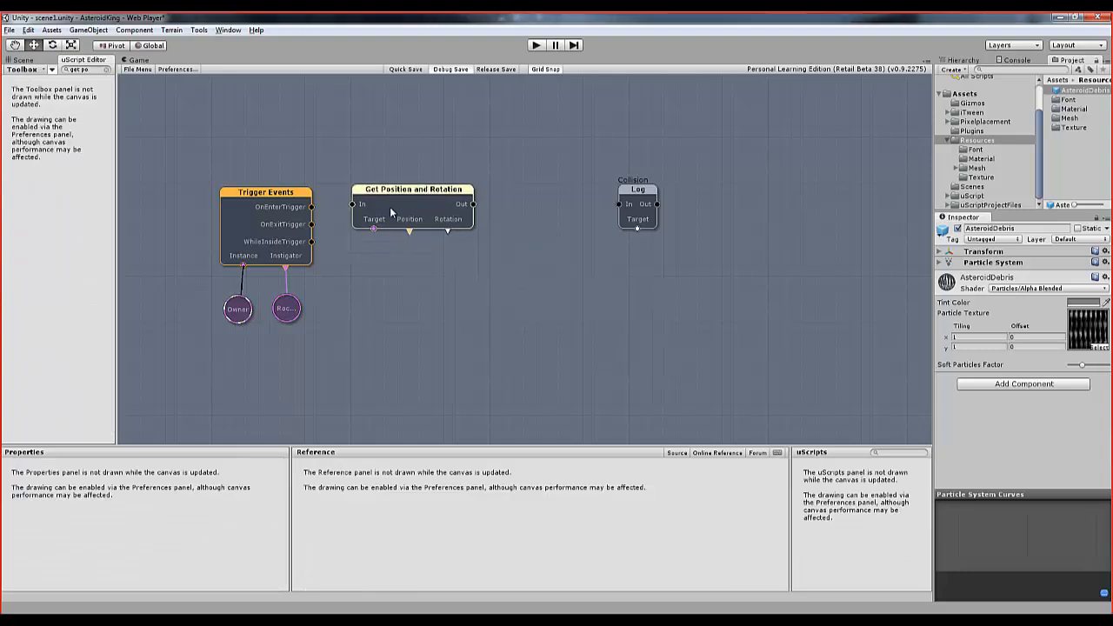
{"action": "left_click_drag", "start_coordinate": [311, 206], "coordinate": [238, 308]}
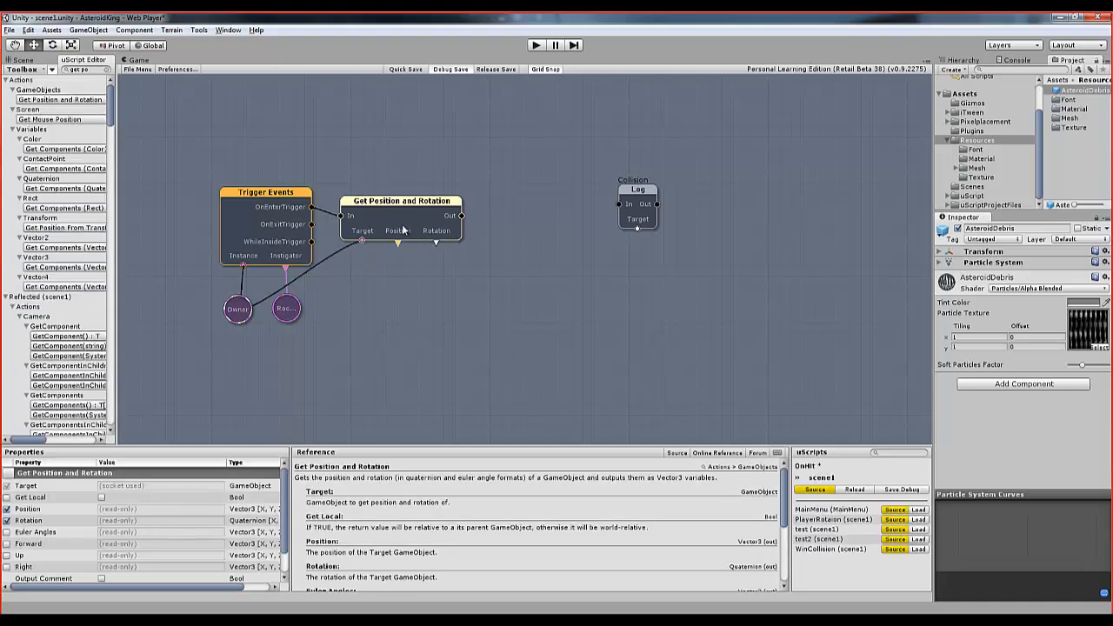
- Hide the Rotation socket of Get Position and Rotation, and link its Position output to a new Vector3 variable
{"action": "left_click", "coordinate": [7, 521]}
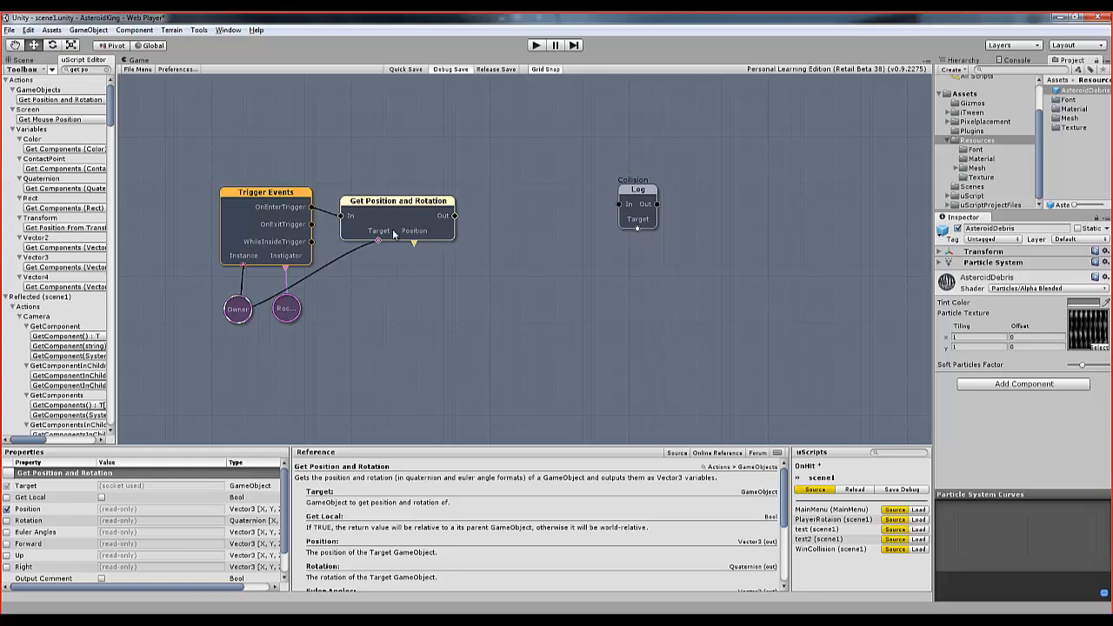
{"action": "right_click", "coordinate": [508, 297]}
{"action": "mouse_move", "coordinate": [527, 301]}
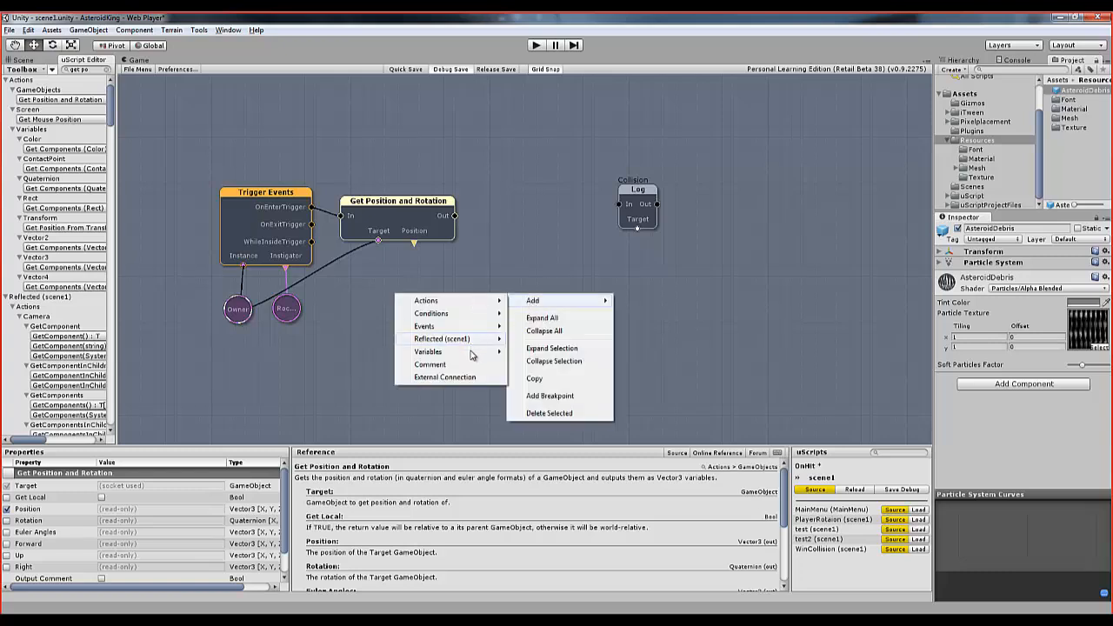
{"action": "mouse_move", "coordinate": [473, 353]}
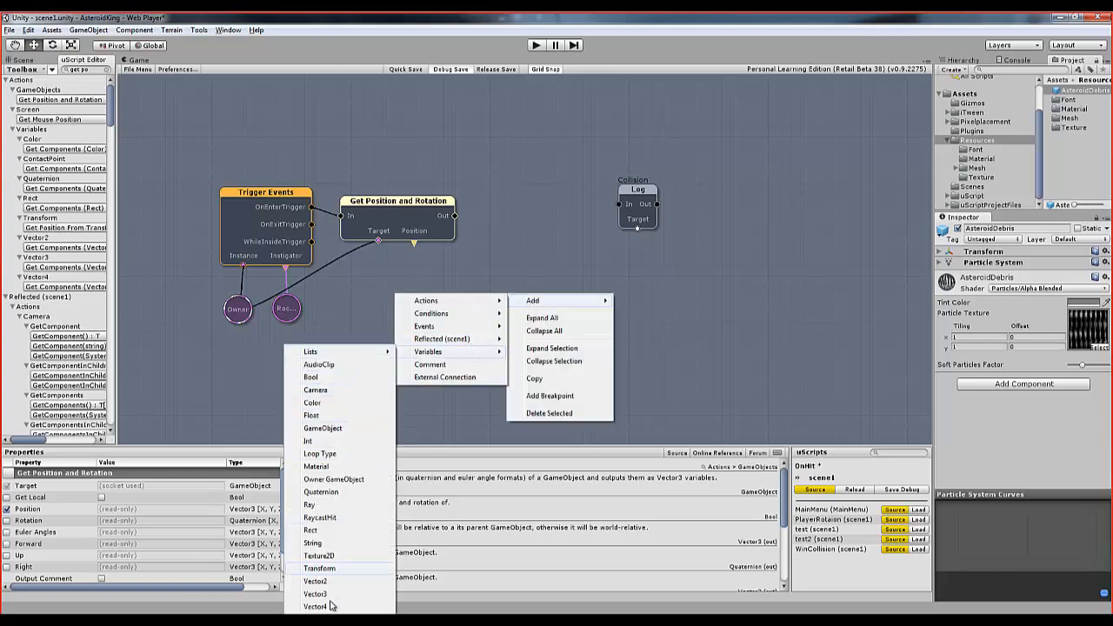
{"action": "left_click", "coordinate": [331, 595]}
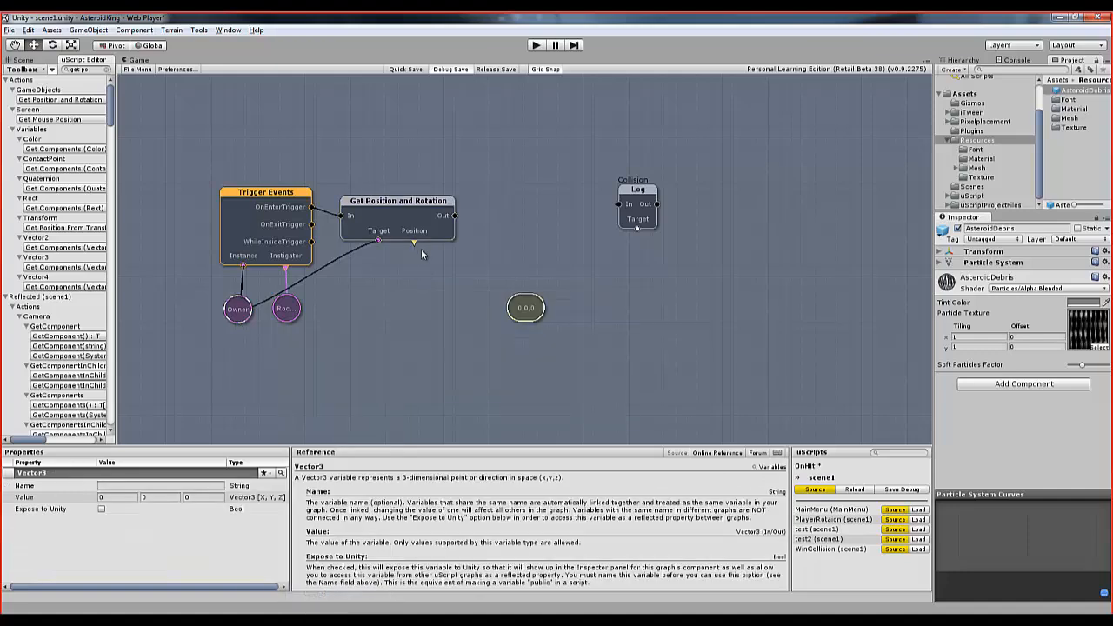
{"action": "left_click_drag", "start_coordinate": [523, 306], "coordinate": [462, 289]}
{"action": "left_click_drag", "start_coordinate": [414, 242], "coordinate": [464, 281]}
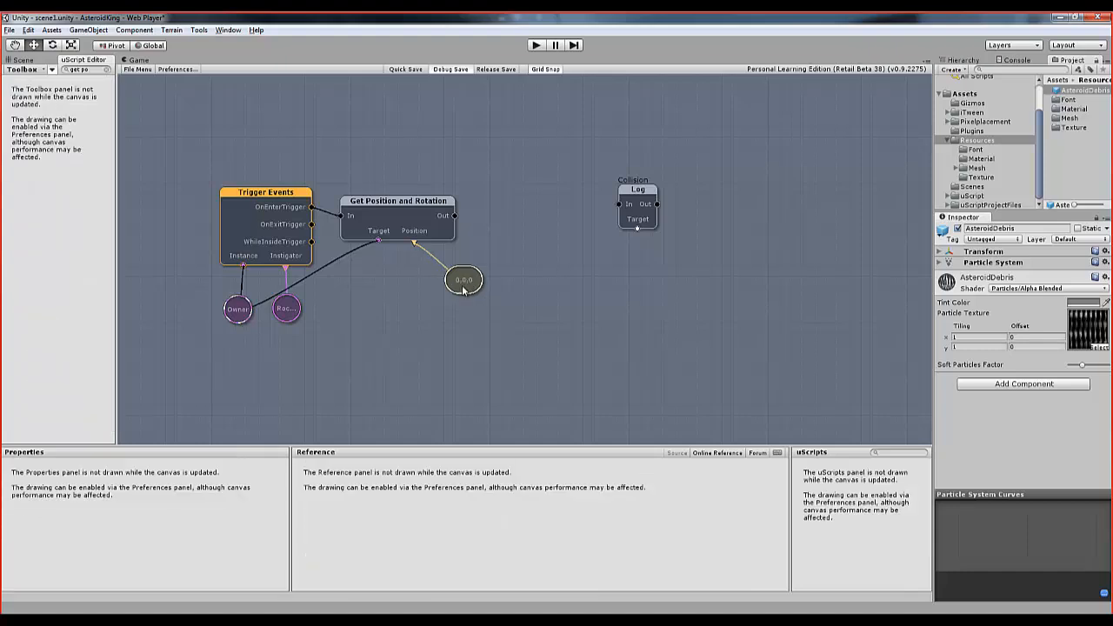
{"action": "left_click", "coordinate": [540, 189]}
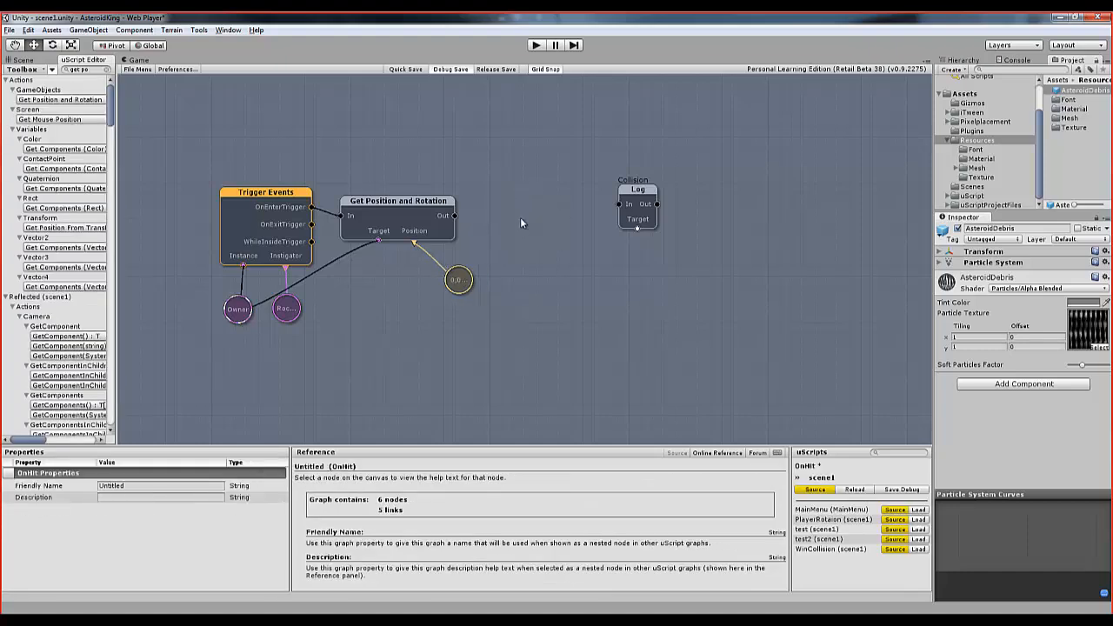
- Add a Spawn Prefab At Location node beside Get Position and Rotation, moving the Log node farther out to make room
{"action": "left_click", "coordinate": [109, 70]}
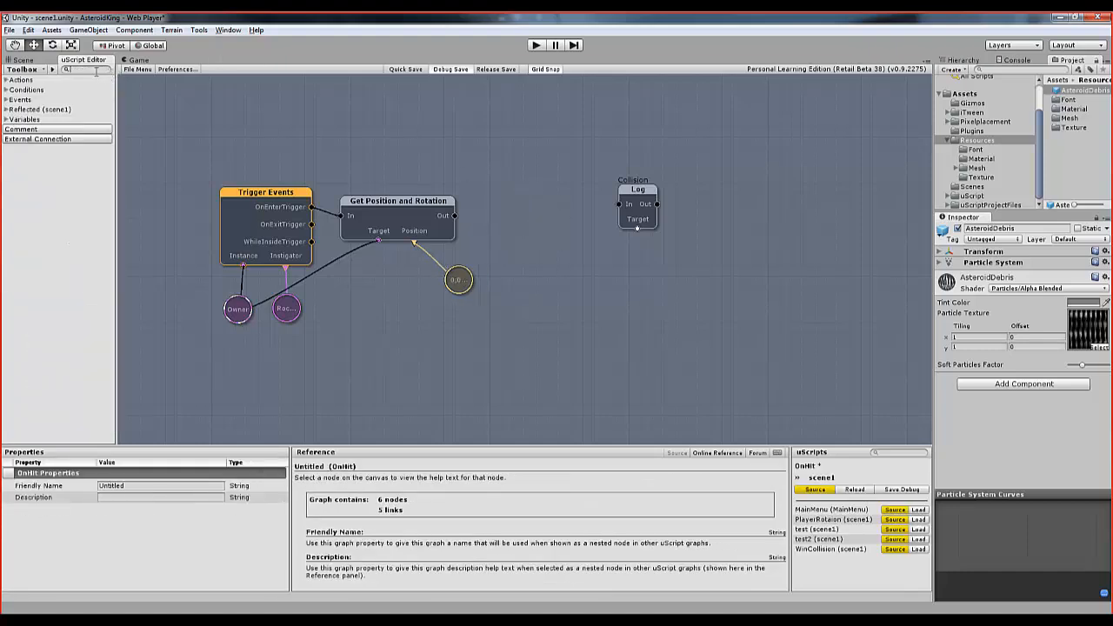
{"action": "type", "text": "spawn"}
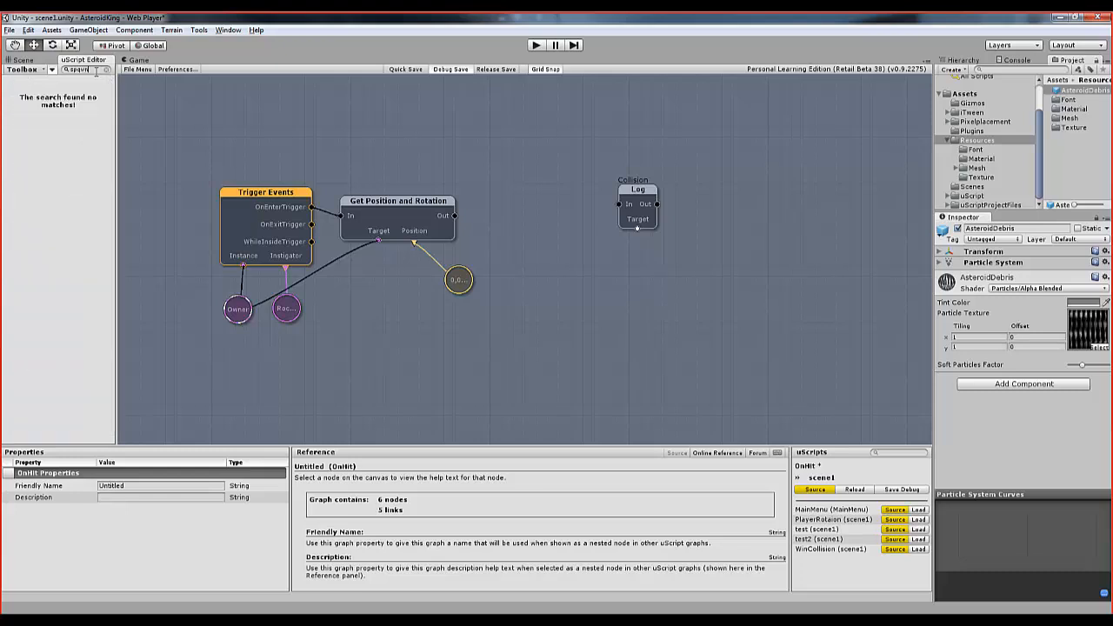
{"action": "key", "text": "BackSpace"}
{"action": "key", "text": "BackSpace"}
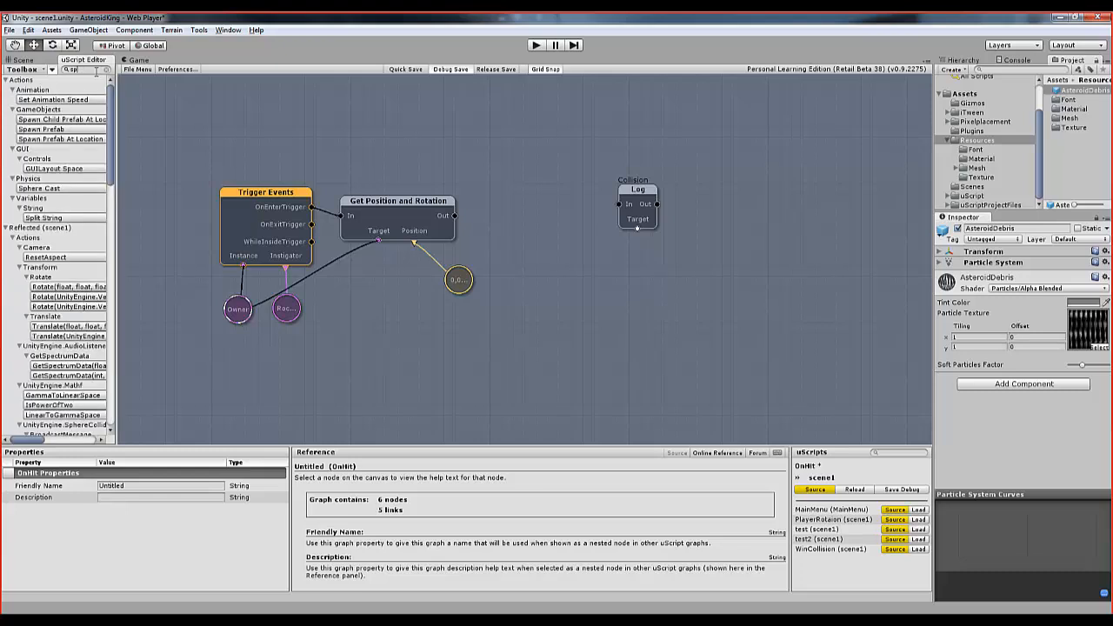
{"action": "type", "text": "awn"}
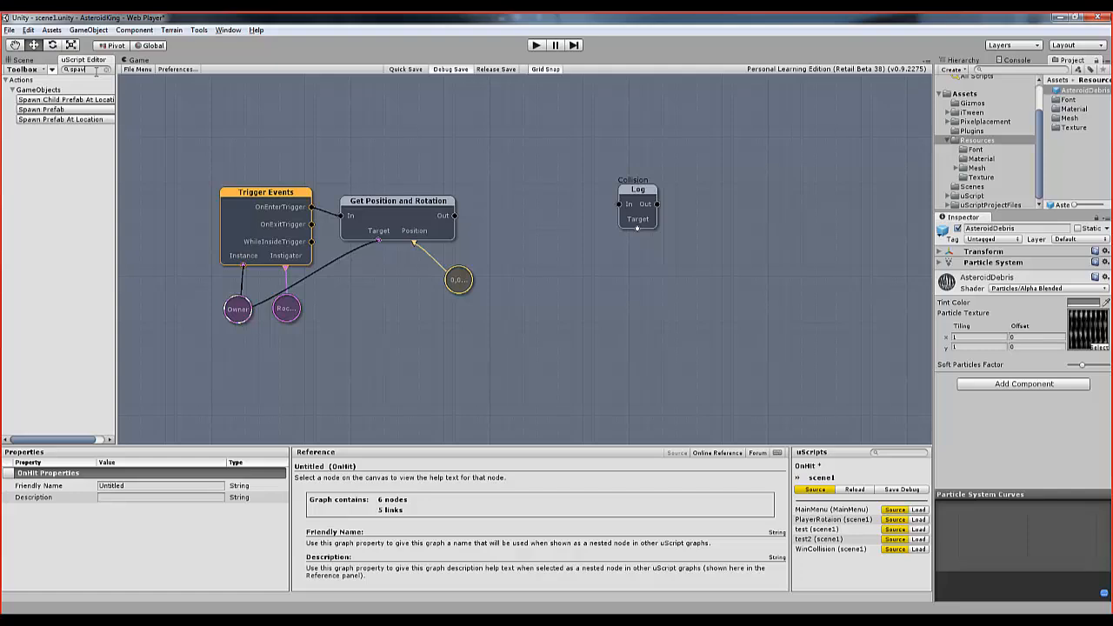
{"action": "left_click", "coordinate": [61, 119]}
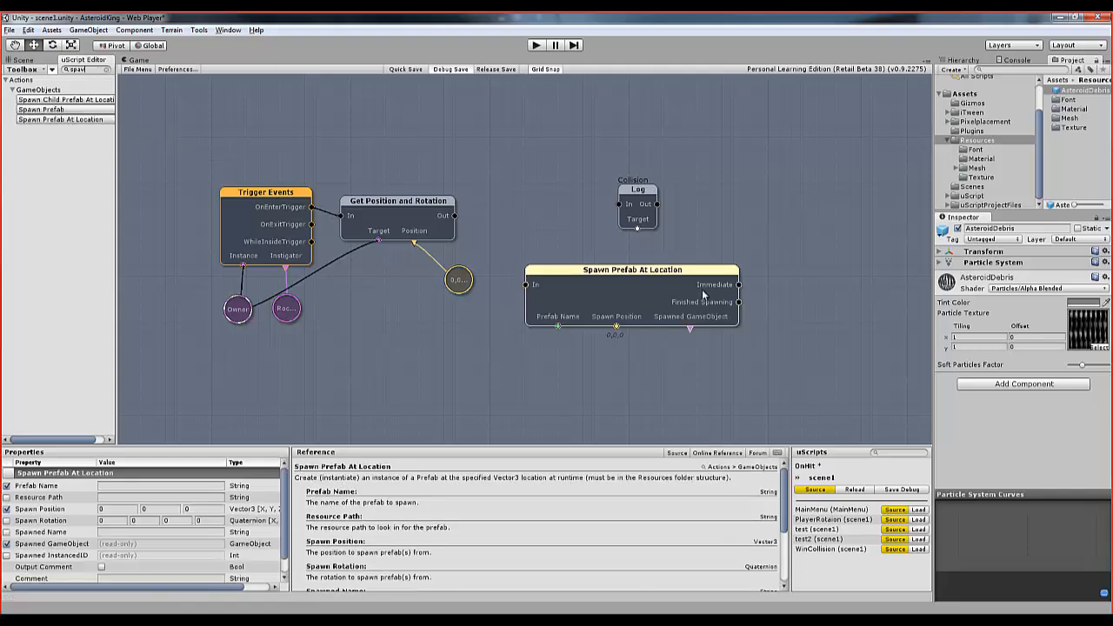
{"action": "left_click_drag", "start_coordinate": [644, 216], "coordinate": [853, 262]}
{"action": "left_click", "coordinate": [618, 304]}
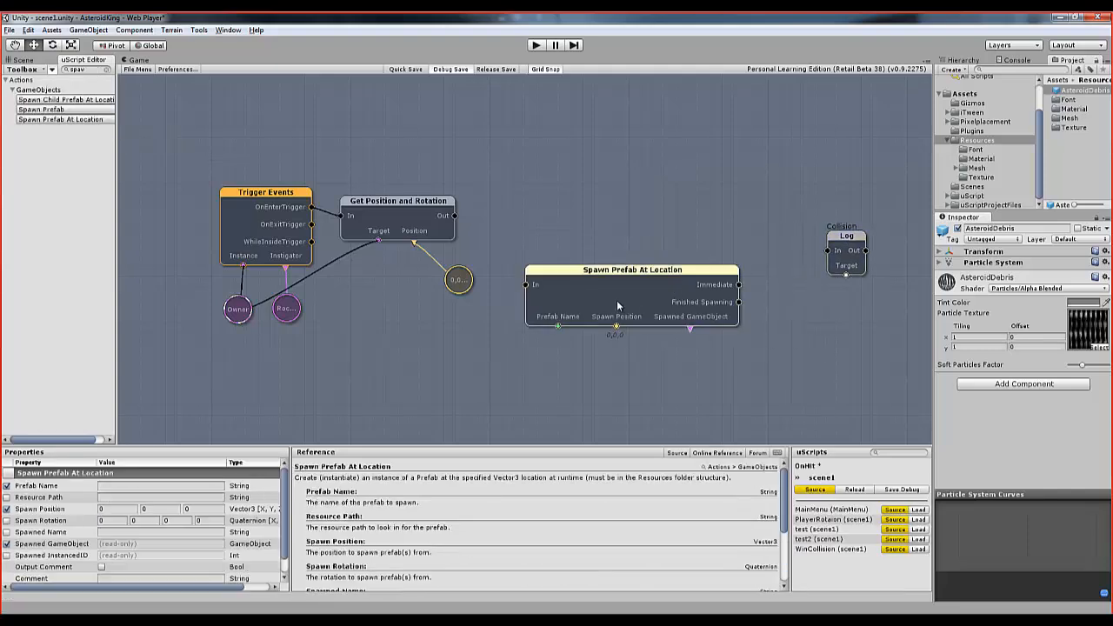
{"action": "left_click_drag", "start_coordinate": [617, 300], "coordinate": [593, 232]}
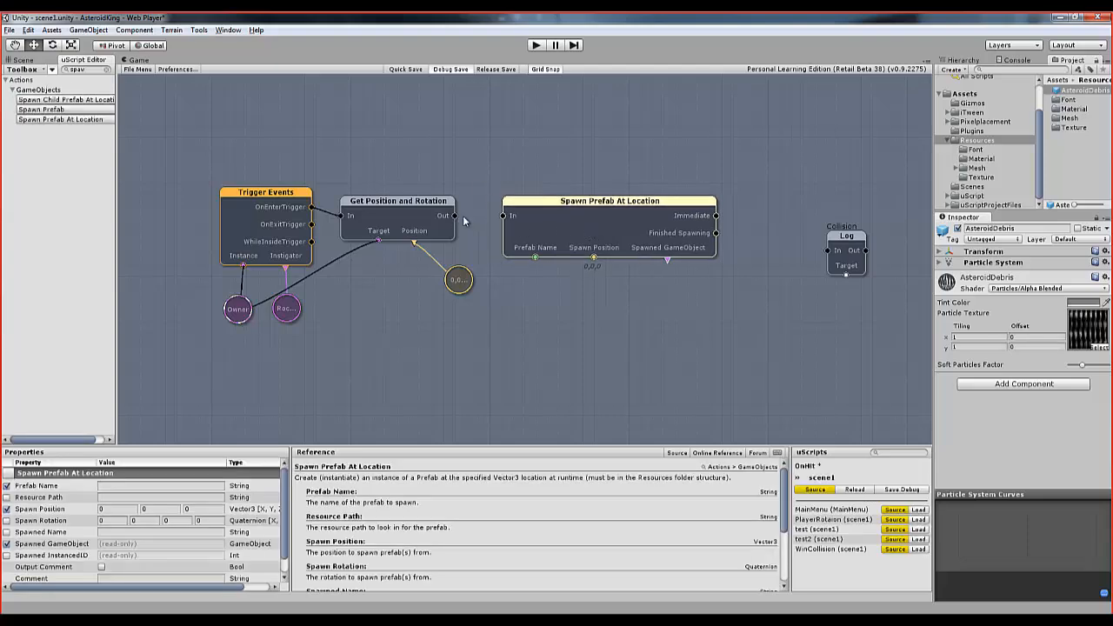
- Run Spawn Prefab At Location from Get Position and Rotation, link Spawn Position to the Vector3 variable, and hide its Spawned GameObject socket
{"action": "left_click_drag", "start_coordinate": [454, 216], "coordinate": [504, 216]}
{"action": "left_click_drag", "start_coordinate": [595, 258], "coordinate": [460, 279]}
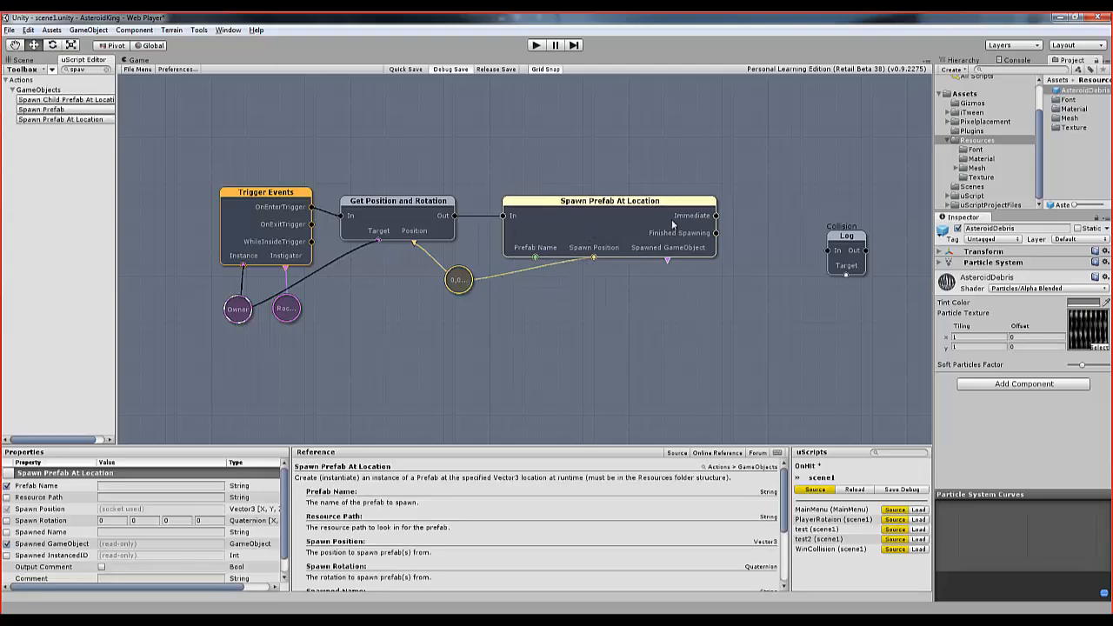
{"action": "left_click", "coordinate": [7, 544]}
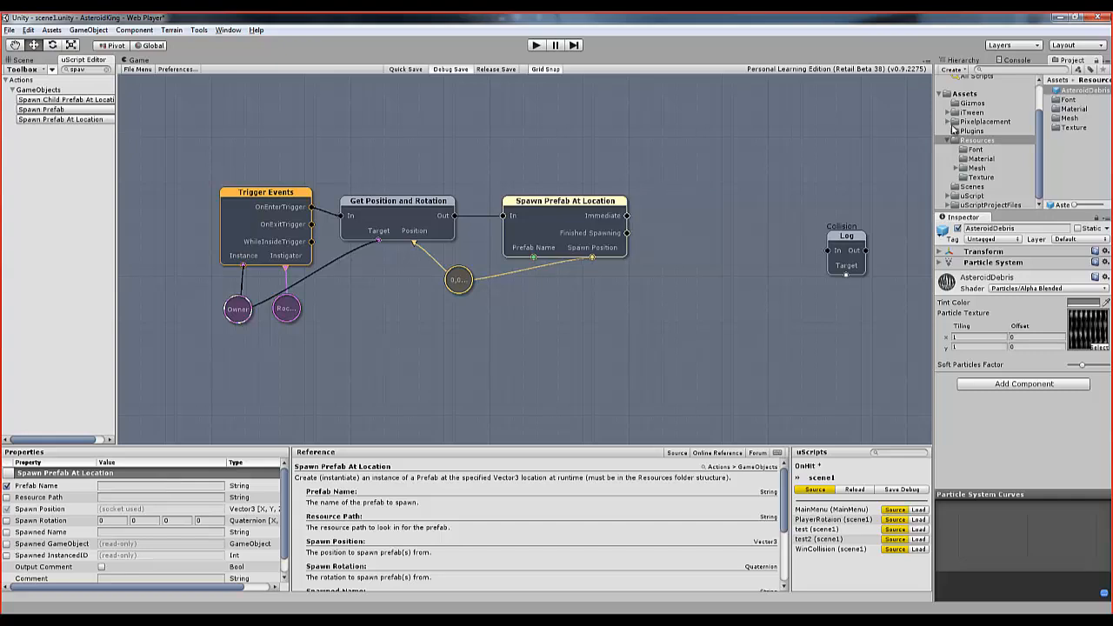
- Widen the project asset list to read the prefab's name, and set the spawn node's Prefab Name to AsteroidDebris
{"action": "left_click_drag", "start_coordinate": [931, 122], "coordinate": [914, 127]}
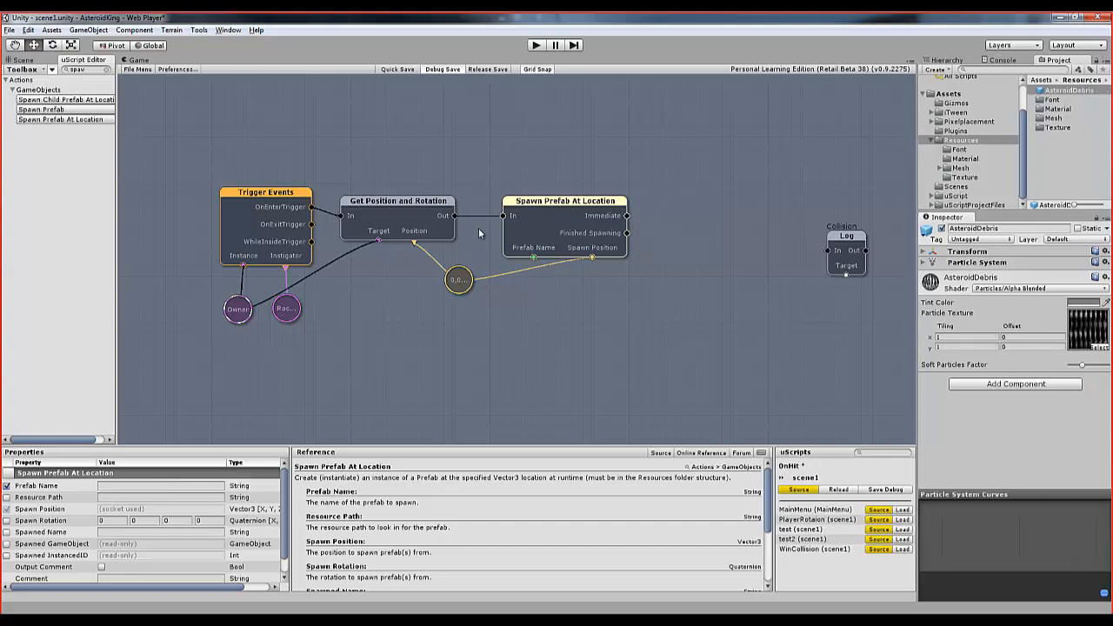
{"action": "left_click", "coordinate": [103, 485]}
{"action": "type", "text": "AsteroidDeb"}
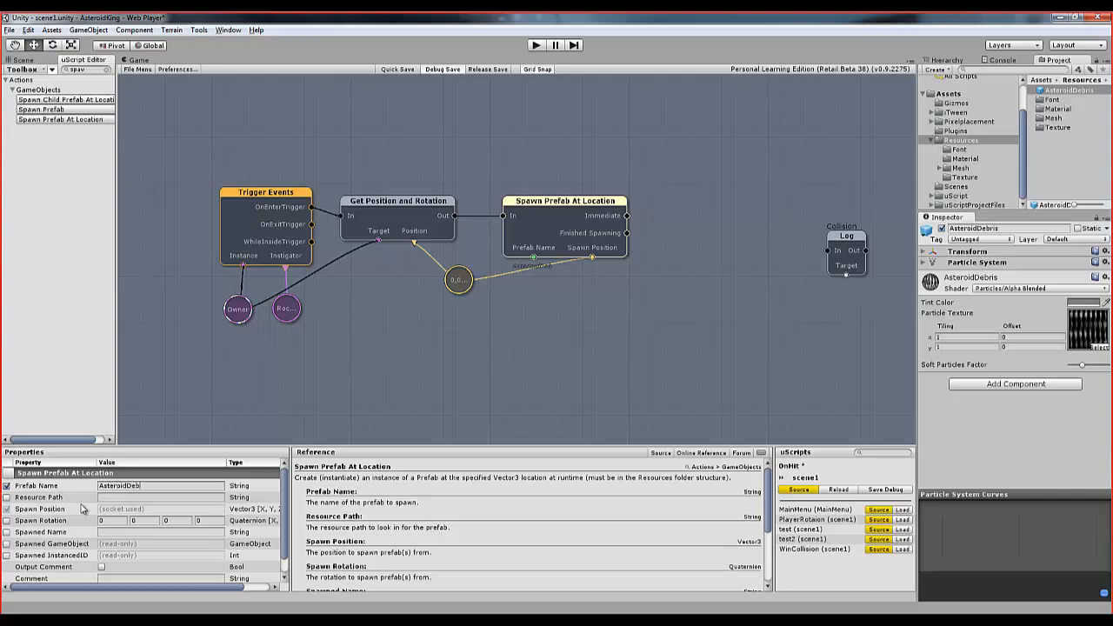
{"action": "type", "text": "ris"}
{"action": "left_click", "coordinate": [695, 275]}
- Add a Destroy node after Spawn Prefab At Location, run by its Immediate output and with Owner as Target
{"action": "left_click", "coordinate": [102, 67]}
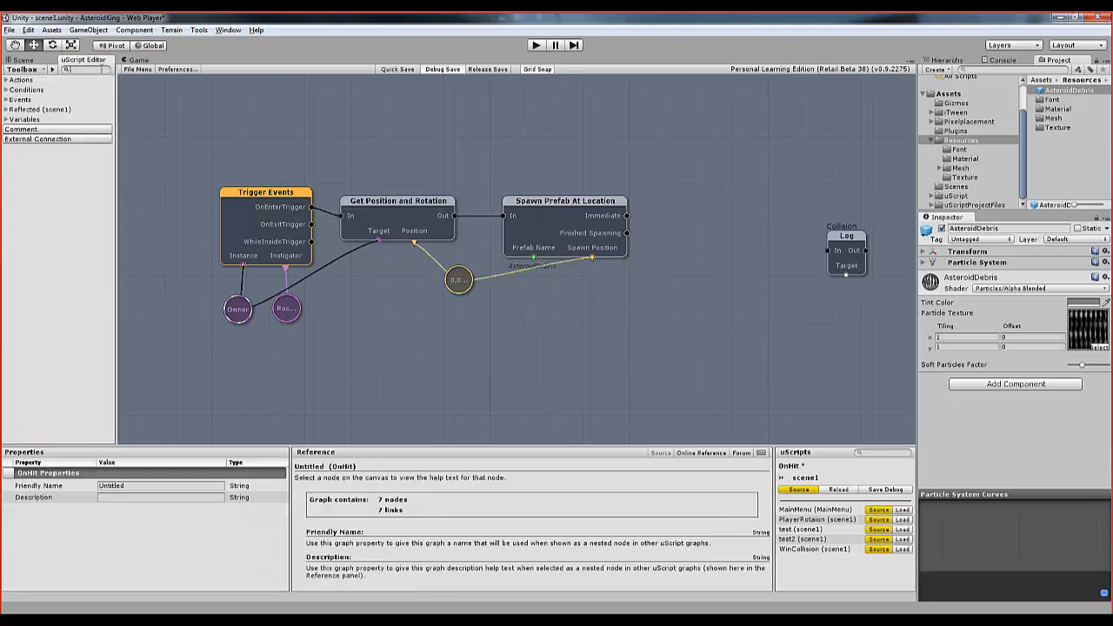
{"action": "type", "text": "des"}
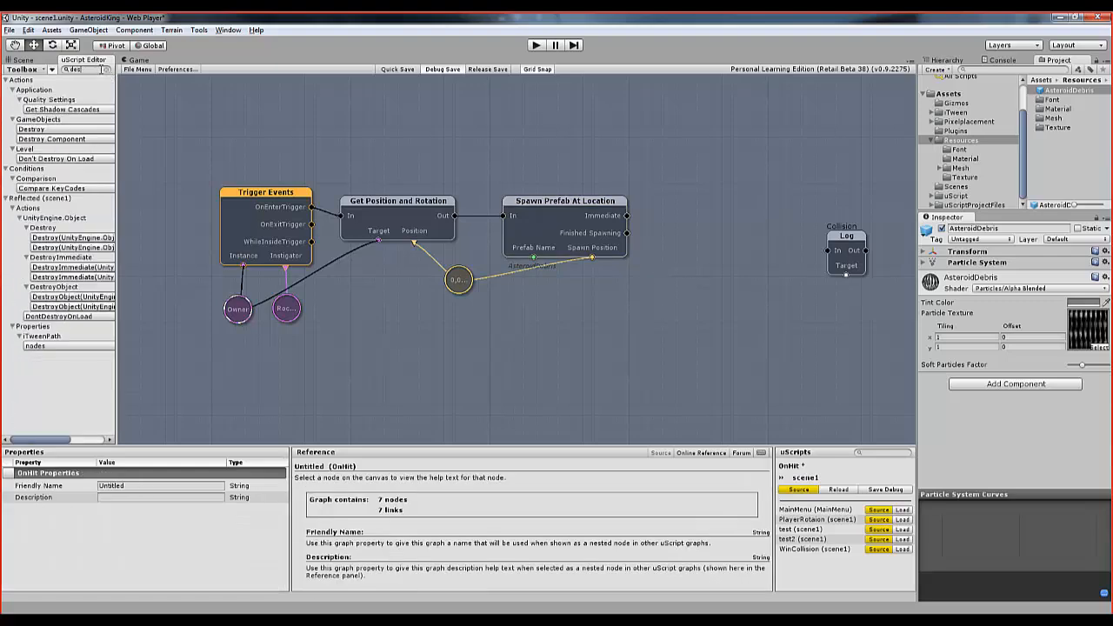
{"action": "left_click", "coordinate": [44, 128]}
{"action": "left_click_drag", "start_coordinate": [547, 302], "coordinate": [703, 229]}
{"action": "mouse_move", "coordinate": [626, 217]}
{"action": "left_mouse_down"}
{"action": "mouse_move", "coordinate": [663, 223]}
{"action": "mouse_move", "coordinate": [686, 244]}
{"action": "mouse_move", "coordinate": [241, 353]}
{"action": "mouse_move", "coordinate": [240, 312]}
{"action": "left_mouse_up"}
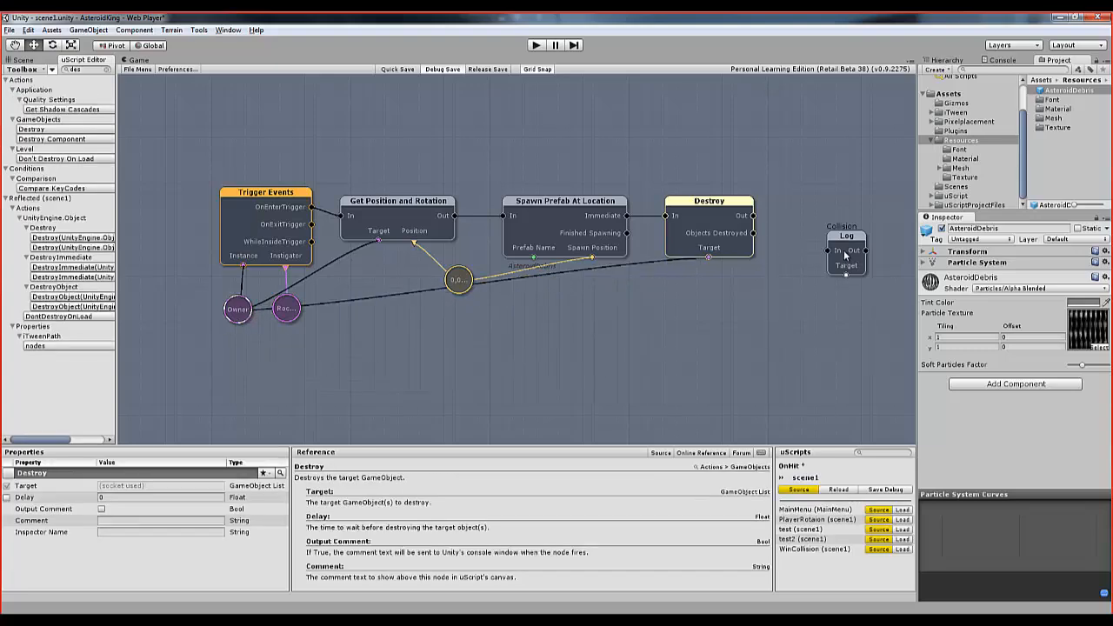
- Move the Collision Log node beside Destroy and run it from Destroy's Out
{"action": "left_click_drag", "start_coordinate": [845, 254], "coordinate": [794, 215]}
{"action": "left_click_drag", "start_coordinate": [812, 201], "coordinate": [800, 201]}
{"action": "left_click", "coordinate": [783, 278]}
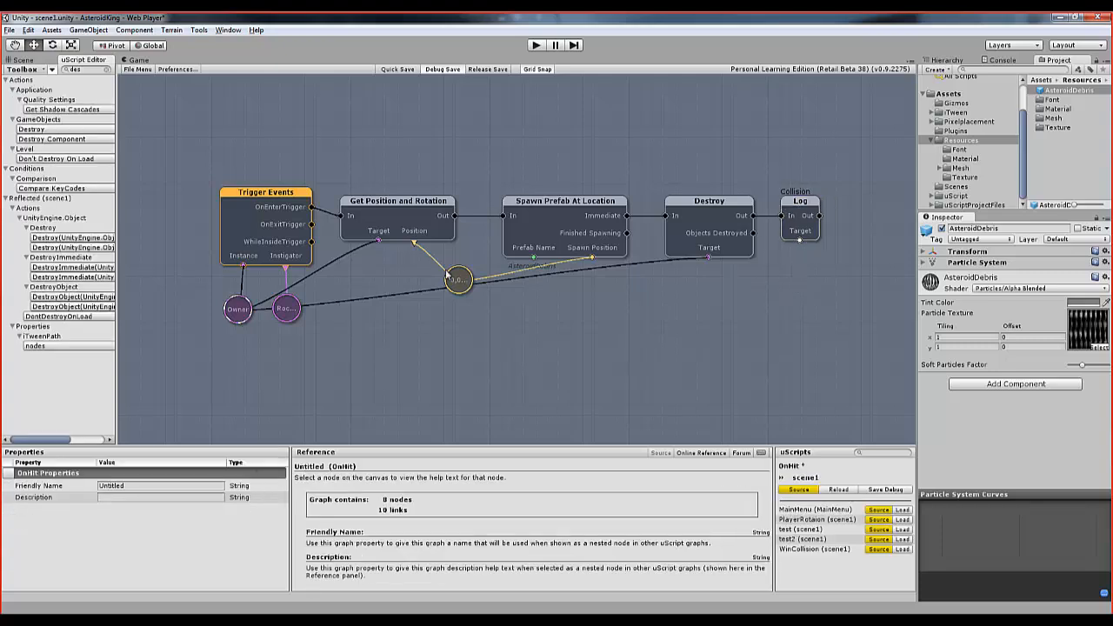
- Save the OnHit graph with debug code and play-test the asteroid collisions in the game
{"action": "left_click", "coordinate": [884, 491]}
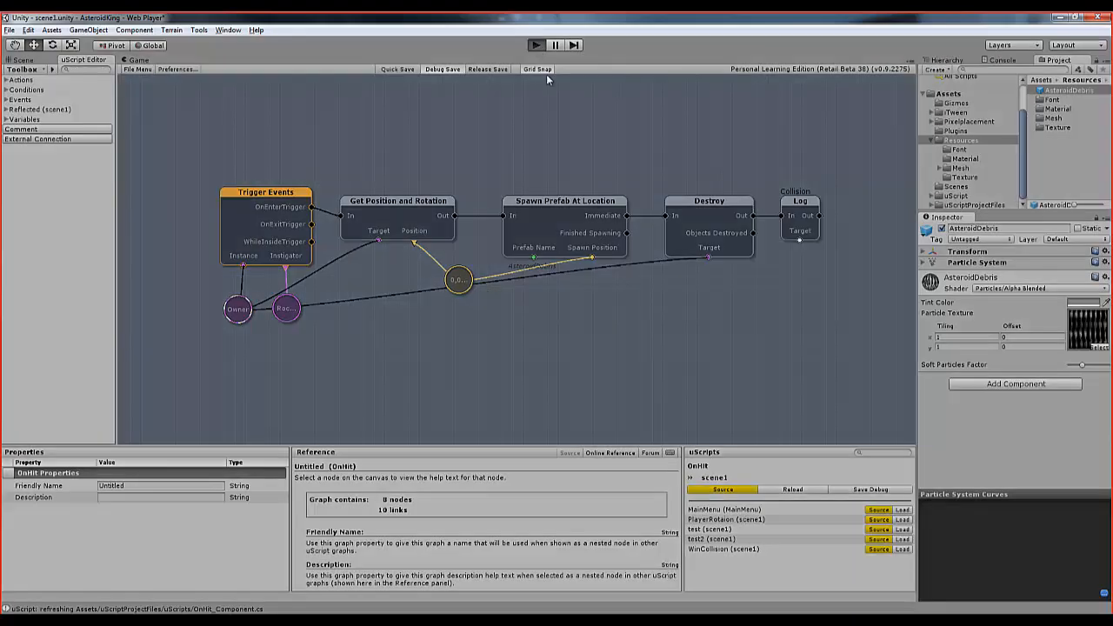
{"action": "key", "text": "ctrl+p"}
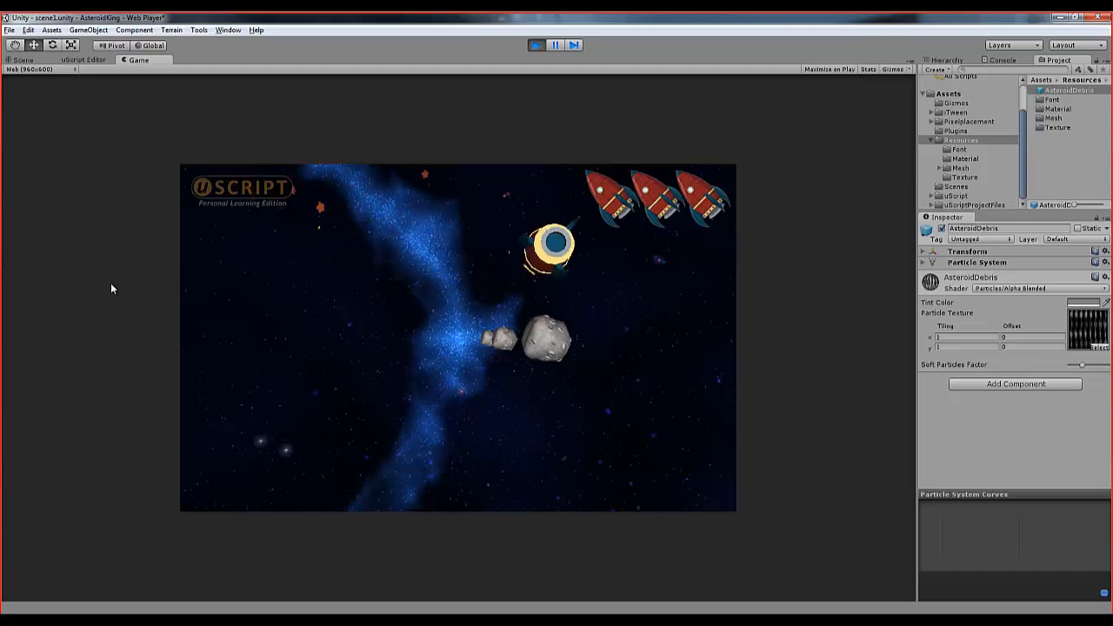
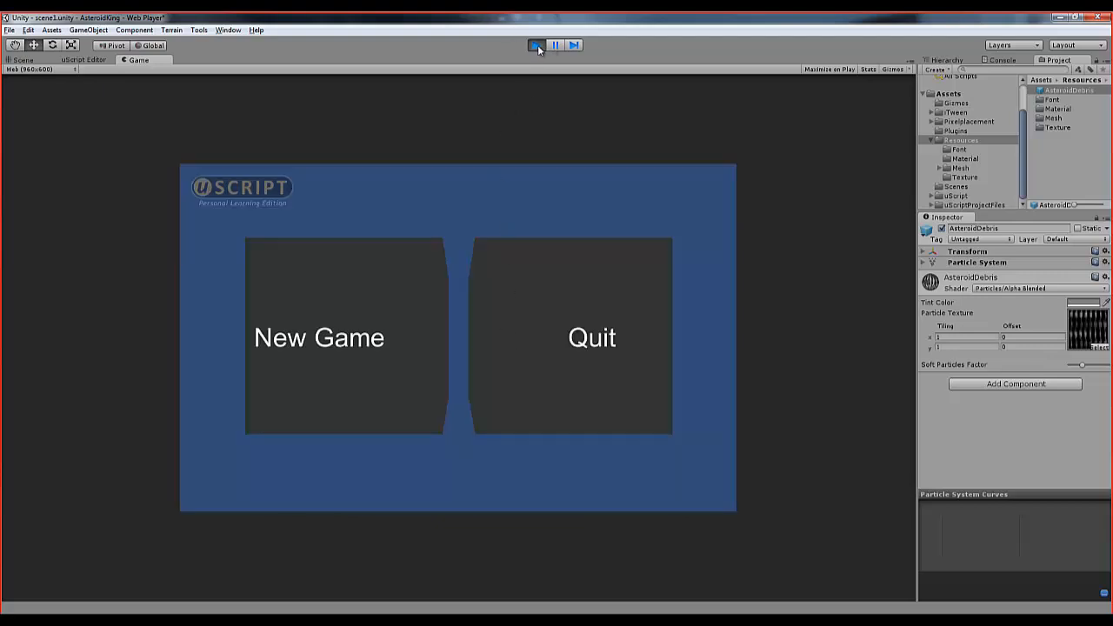
{"action": "left_click", "coordinate": [536, 44]}
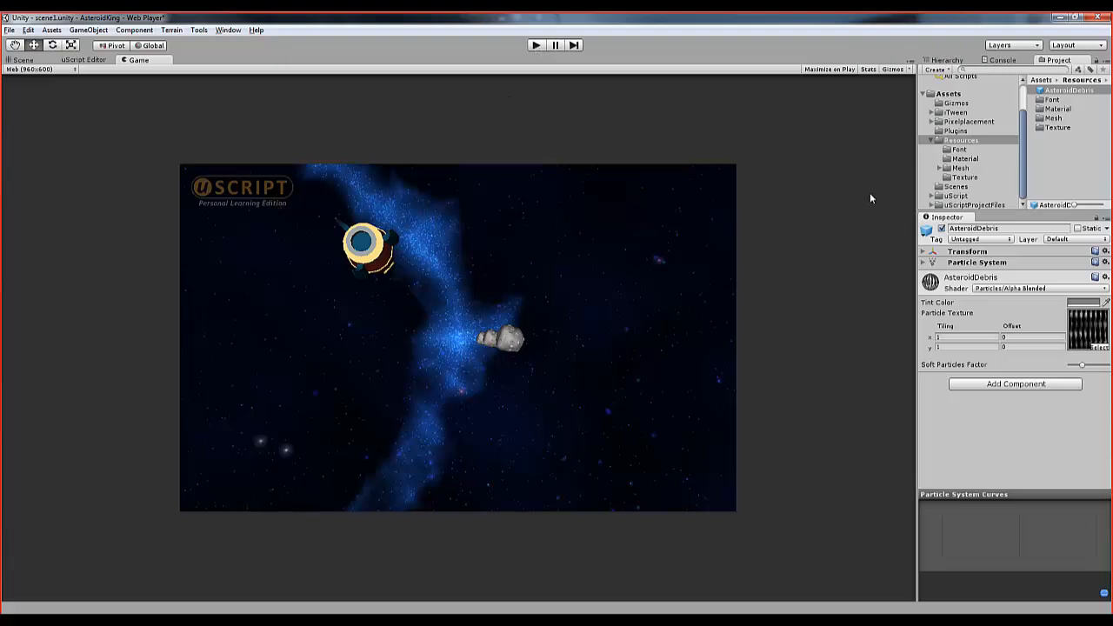
- Load the PlayerRotaion graph and run the Compare Bool beside Trigger Events from OnEnterTrigger instead of OnExitTrigger
{"action": "left_click", "coordinate": [83, 59]}
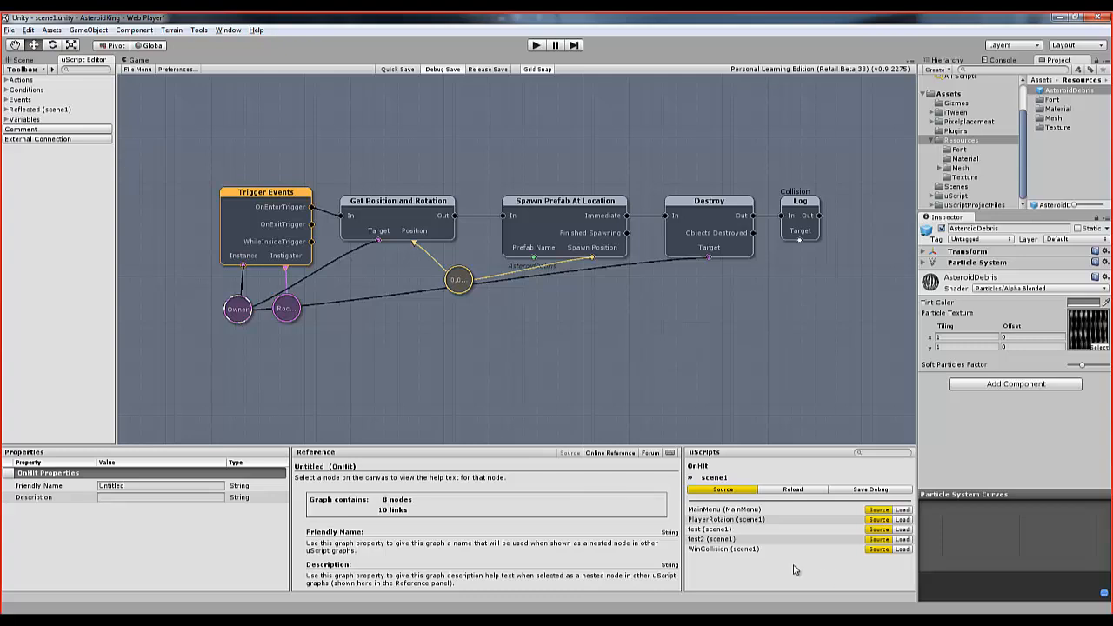
{"action": "left_click", "coordinate": [902, 550]}
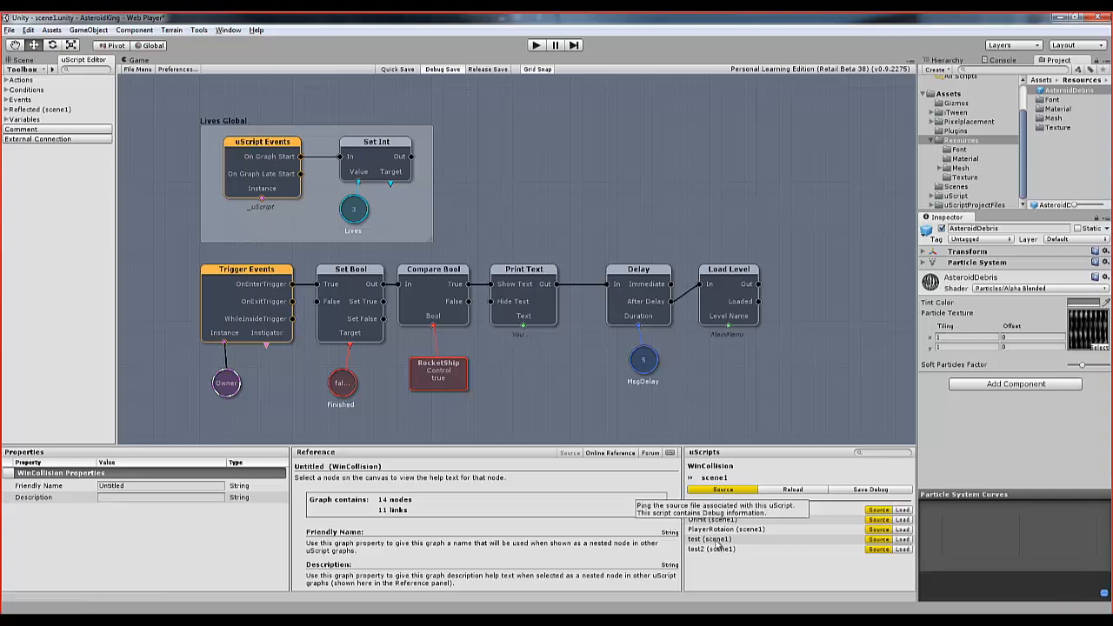
{"action": "left_click", "coordinate": [902, 530]}
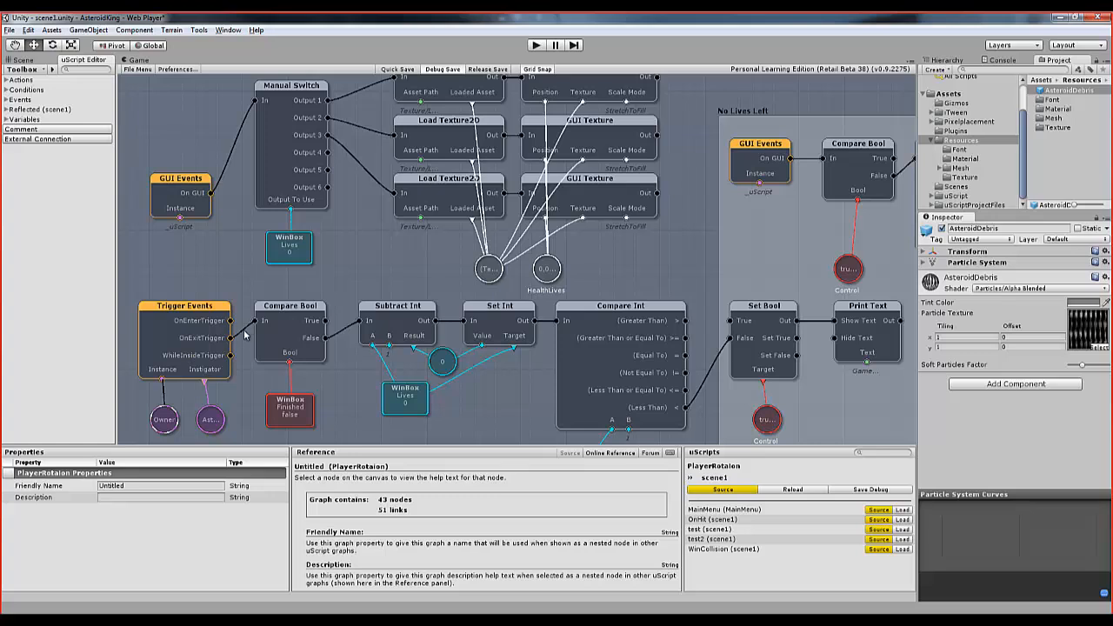
{"action": "left_click", "coordinate": [243, 332]}
{"action": "key", "text": "Delete"}
{"action": "left_click_drag", "start_coordinate": [233, 325], "coordinate": [258, 322]}
- Save the PlayerRotaion graph with debug code and play-test the loss of lives on collision
{"action": "left_click", "coordinate": [896, 491]}
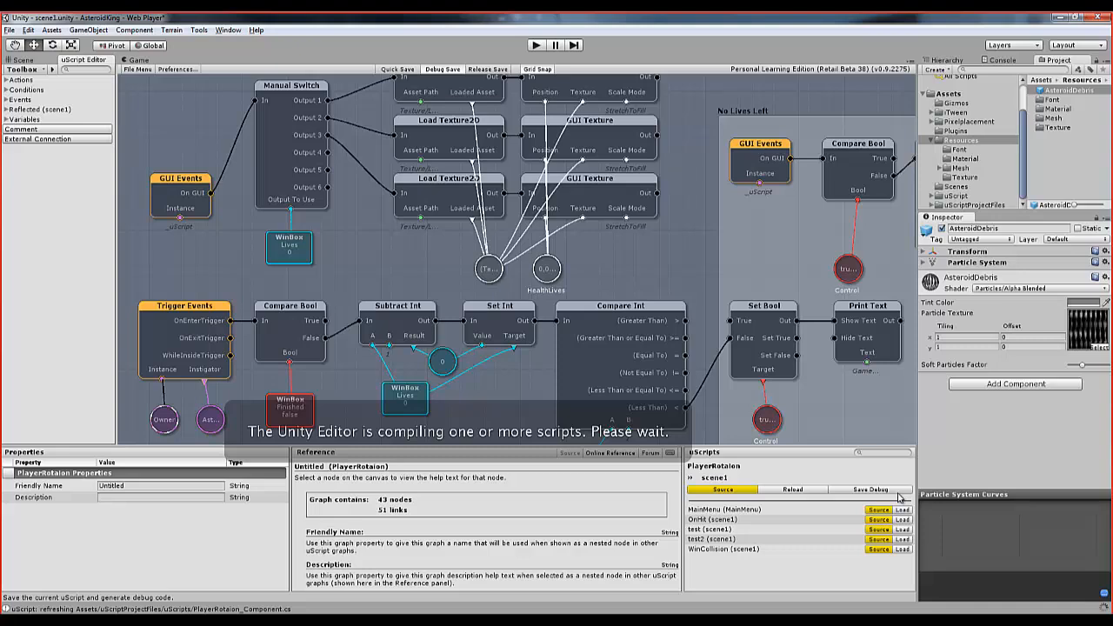
{"action": "left_click", "coordinate": [535, 46]}
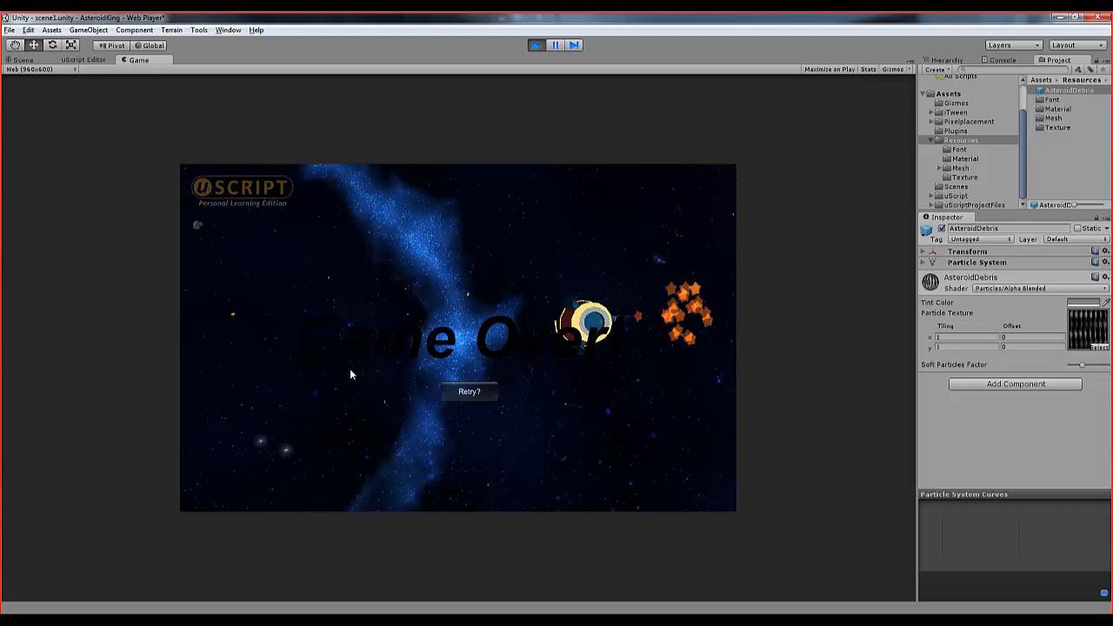
{"action": "left_click", "coordinate": [536, 44]}
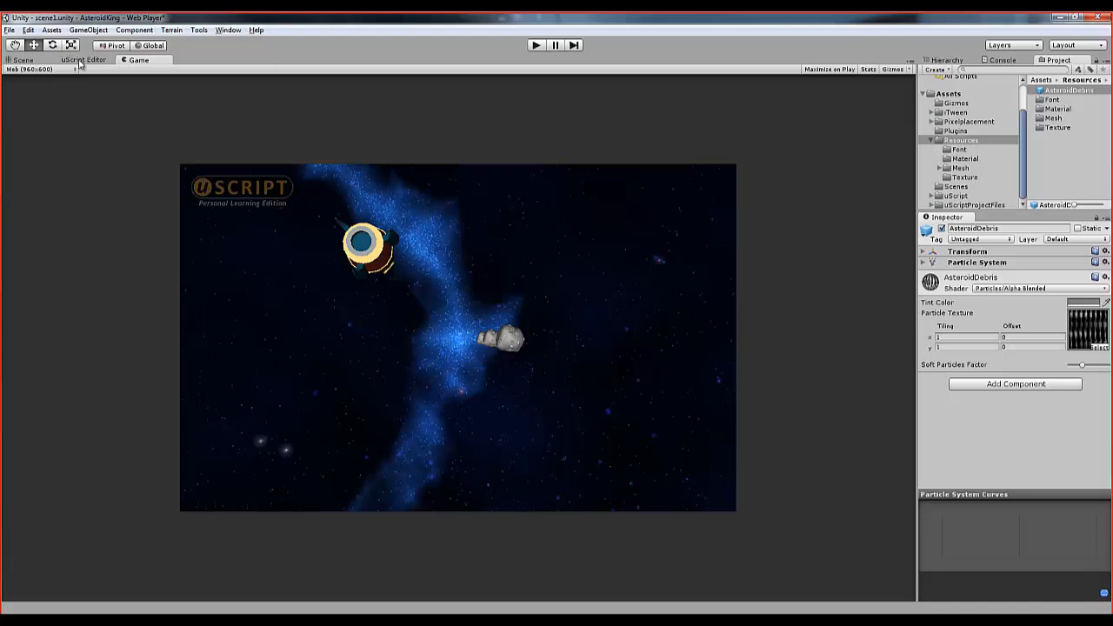
- Set the colour of the "Game Over!" Print Text node in the No Lives Left group to white
{"action": "left_click", "coordinate": [80, 60]}
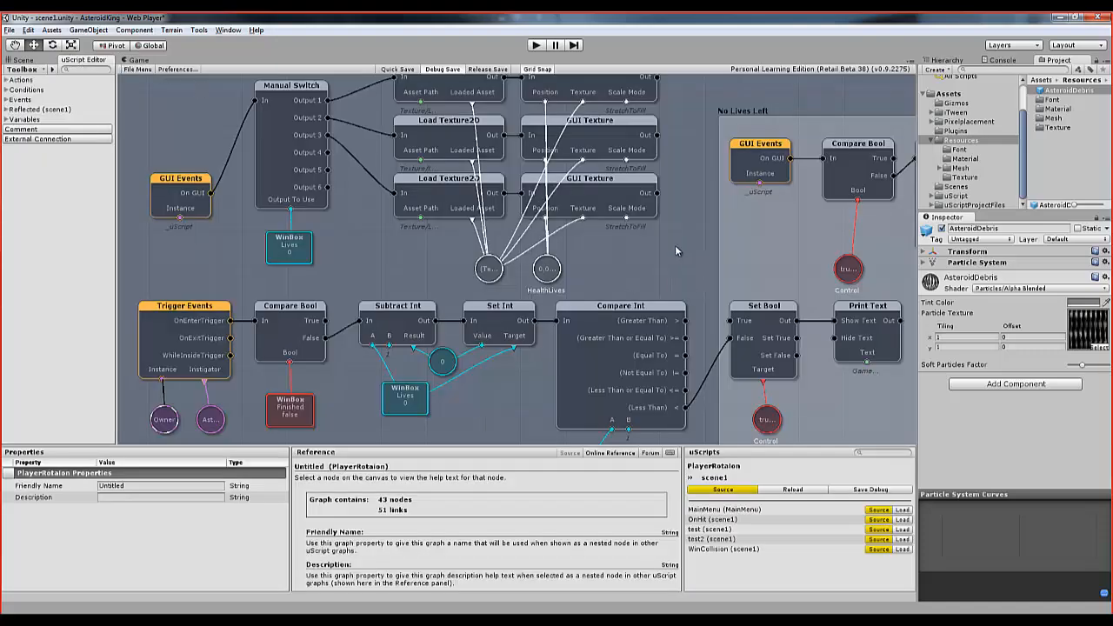
{"action": "mouse_move", "coordinate": [675, 244]}
{"action": "middle_mouse_down"}
{"action": "mouse_move", "coordinate": [532, 285]}
{"action": "mouse_move", "coordinate": [419, 257]}
{"action": "mouse_move", "coordinate": [449, 316]}
{"action": "mouse_move", "coordinate": [621, 313]}
{"action": "middle_mouse_up"}
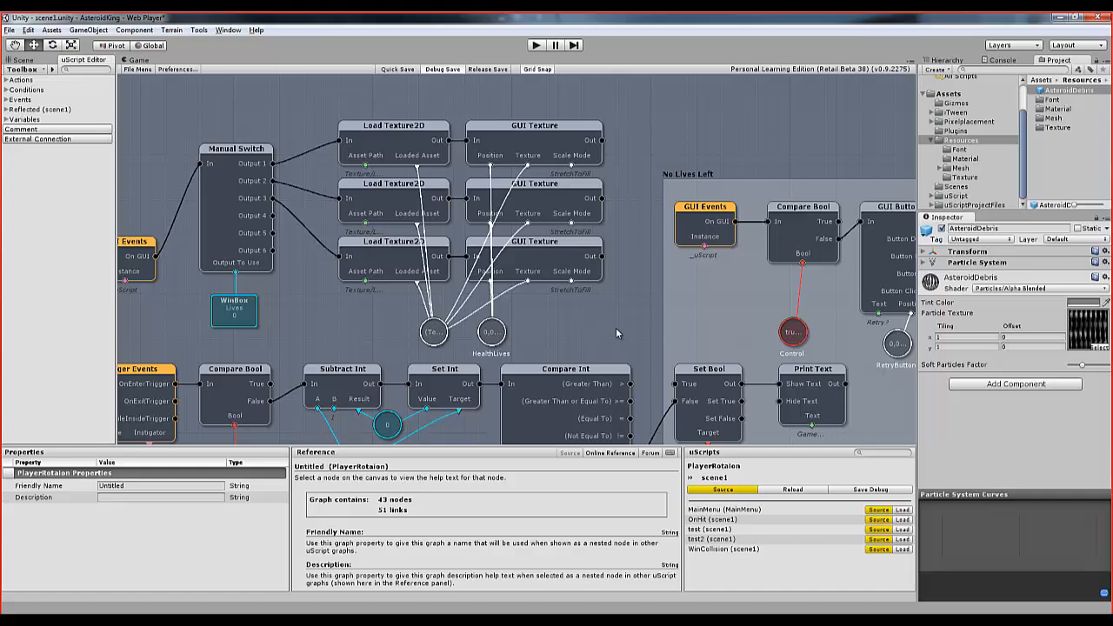
{"action": "mouse_move", "coordinate": [607, 318]}
{"action": "middle_mouse_down"}
{"action": "mouse_move", "coordinate": [545, 218]}
{"action": "mouse_move", "coordinate": [519, 201]}
{"action": "mouse_move", "coordinate": [428, 225]}
{"action": "middle_mouse_up"}
{"action": "left_click", "coordinate": [610, 291]}
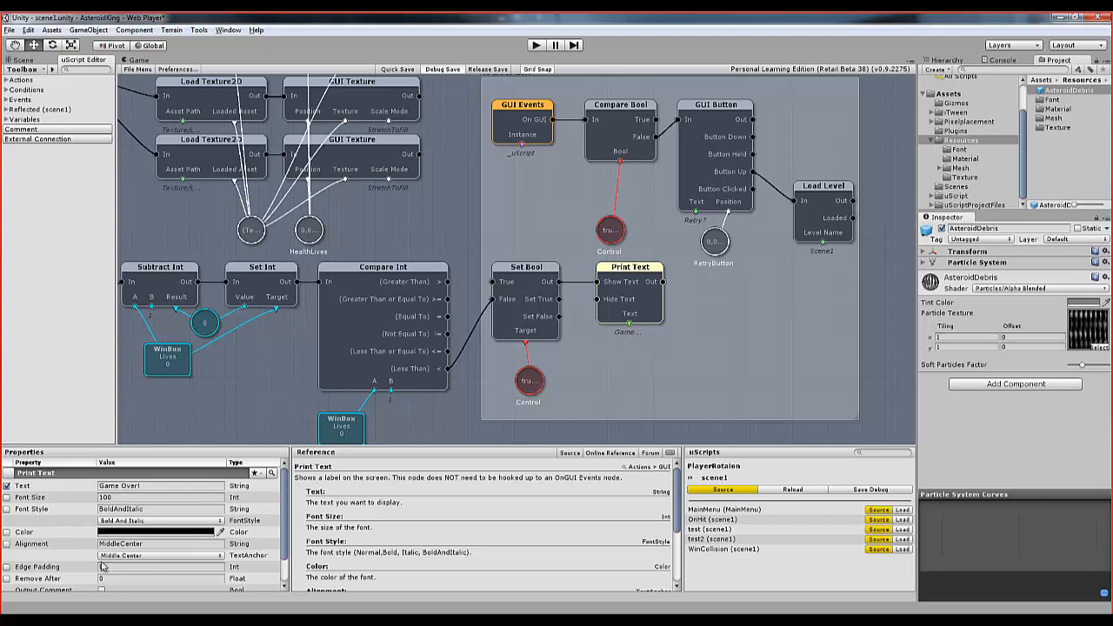
{"action": "left_click", "coordinate": [130, 533]}
{"action": "left_click_drag", "start_coordinate": [22, 75], "coordinate": [3, 48]}
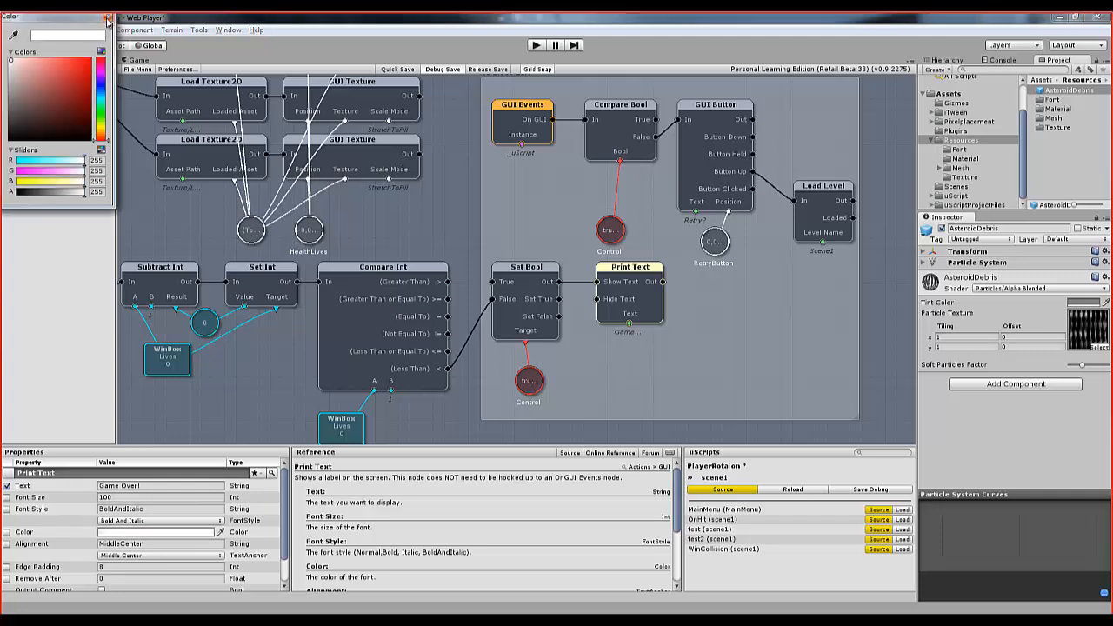
- Close the colour picker and save the PlayerRotaion graph with debug code
{"action": "left_click", "coordinate": [108, 18]}
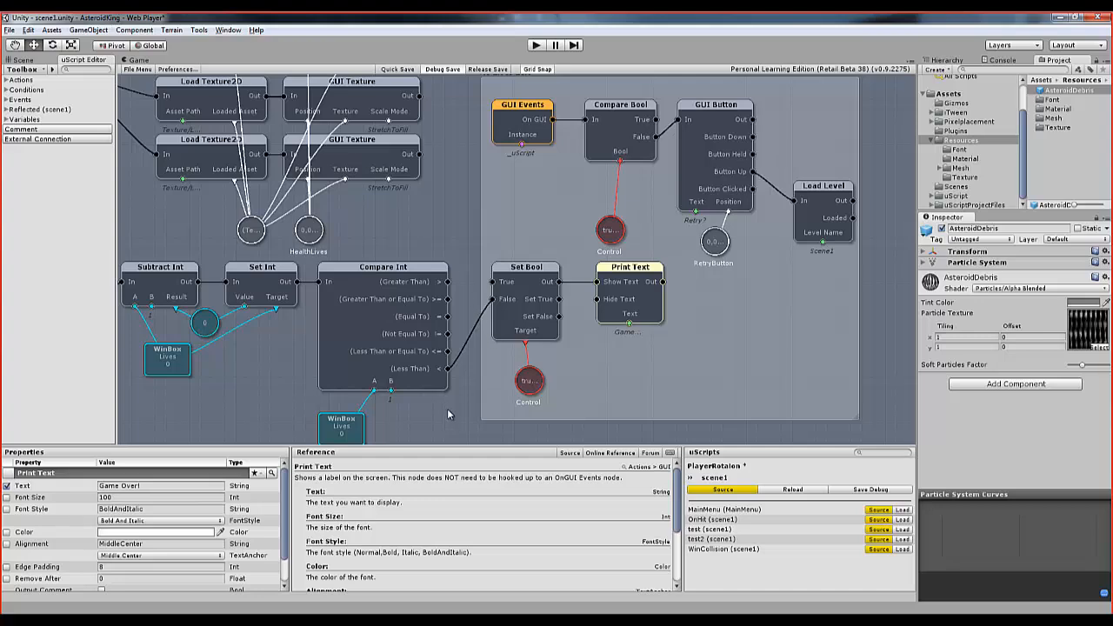
{"action": "mouse_move", "coordinate": [447, 408]}
{"action": "middle_mouse_down"}
{"action": "mouse_move", "coordinate": [435, 386]}
{"action": "mouse_move", "coordinate": [437, 314]}
{"action": "mouse_move", "coordinate": [505, 383]}
{"action": "middle_mouse_up"}
{"action": "middle_click_drag", "start_coordinate": [512, 186], "coordinate": [421, 237]}
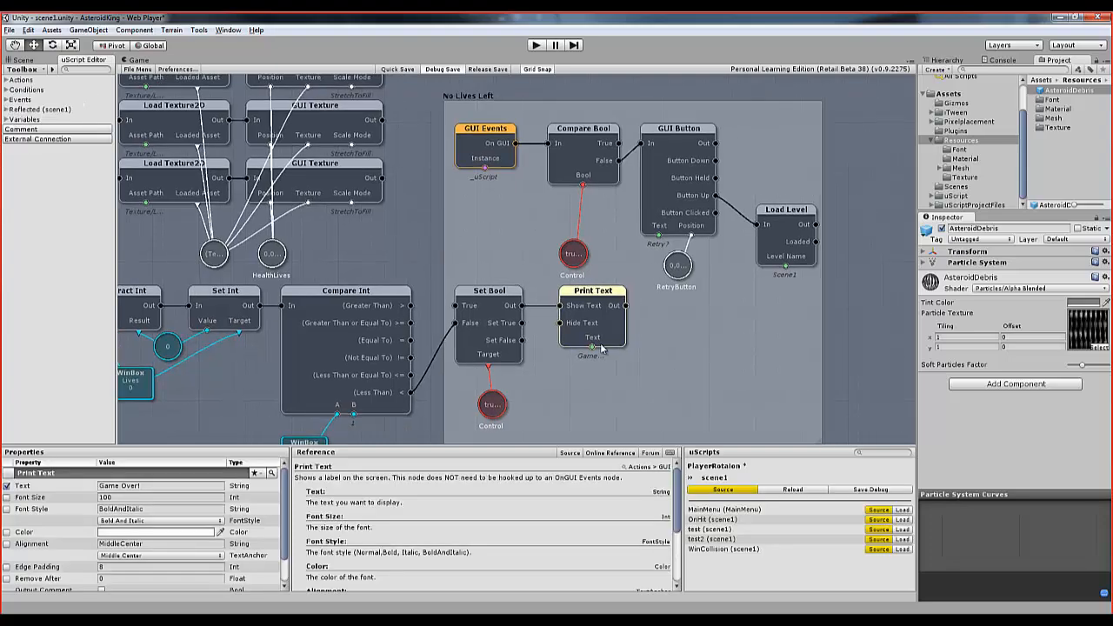
{"action": "left_click", "coordinate": [902, 491]}
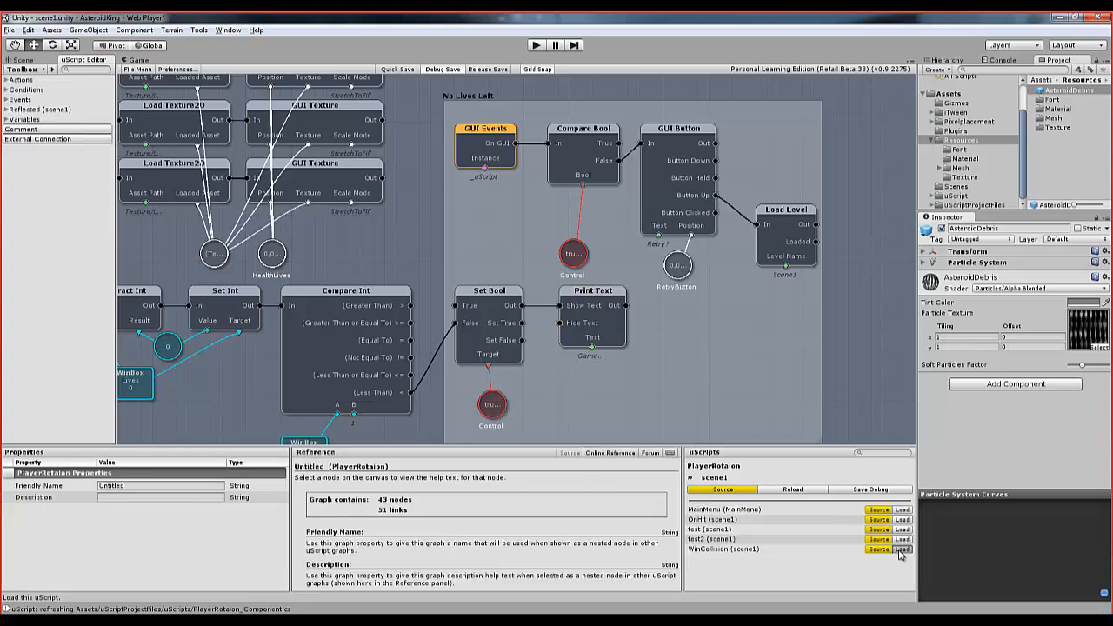
- Load the WinCollision graph and set the colour of its "You Won!" Print Text node to white
{"action": "left_click", "coordinate": [902, 549]}
{"action": "left_click", "coordinate": [501, 296]}
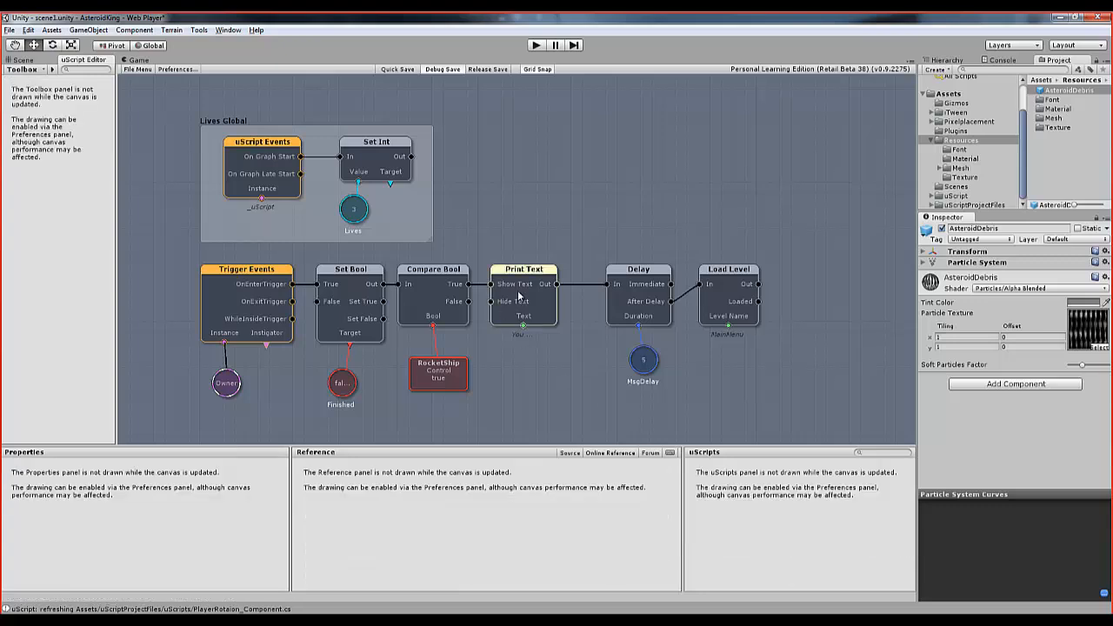
{"action": "left_click", "coordinate": [126, 532]}
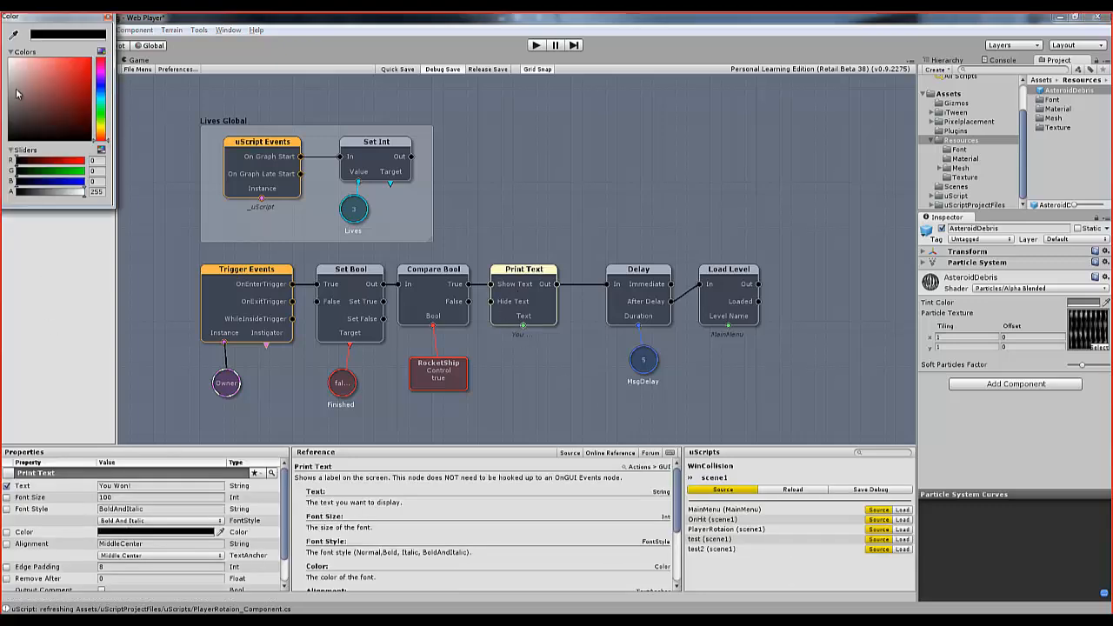
{"action": "left_click", "coordinate": [10, 59]}
{"action": "left_click", "coordinate": [109, 17]}
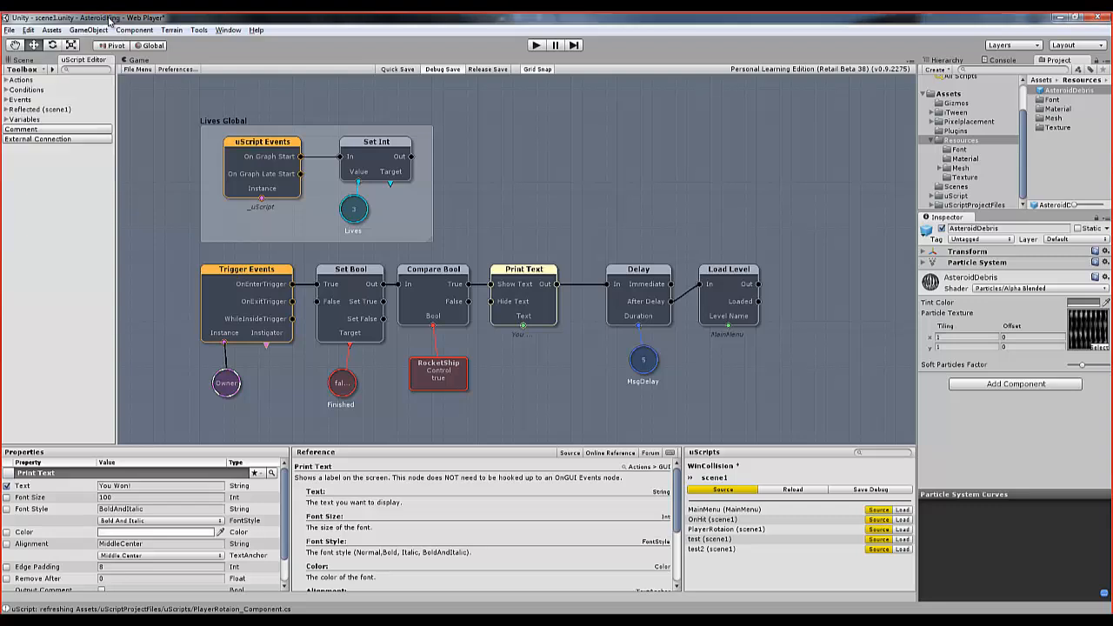
- Save the WinCollision graph with debug code and play-test the game through game over, choosing Retry
{"action": "left_click", "coordinate": [863, 493]}
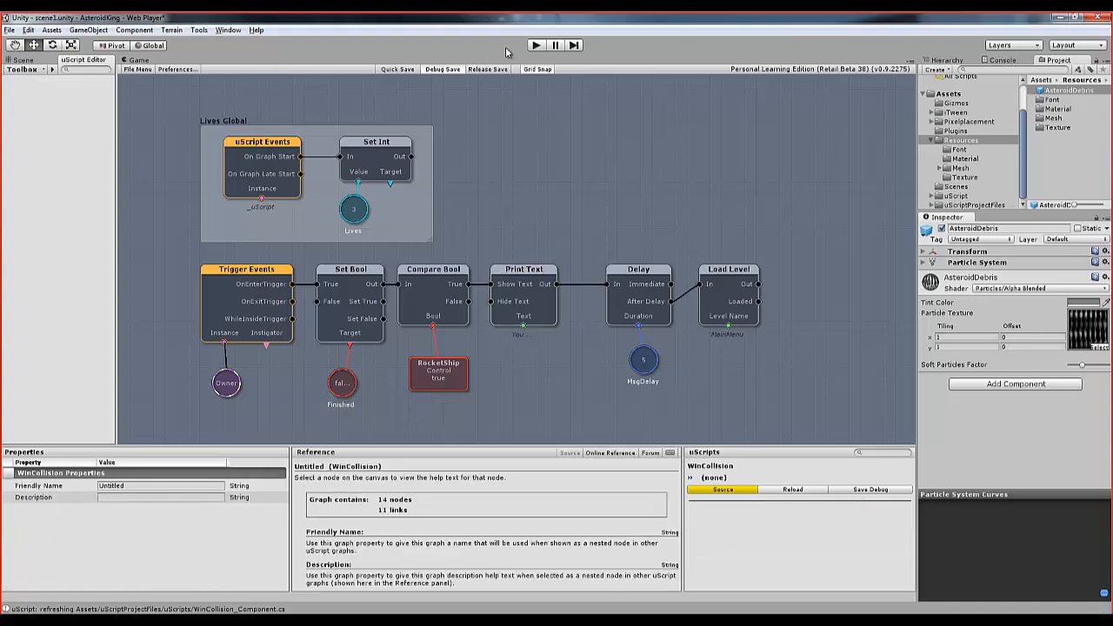
{"action": "left_click", "coordinate": [537, 45]}
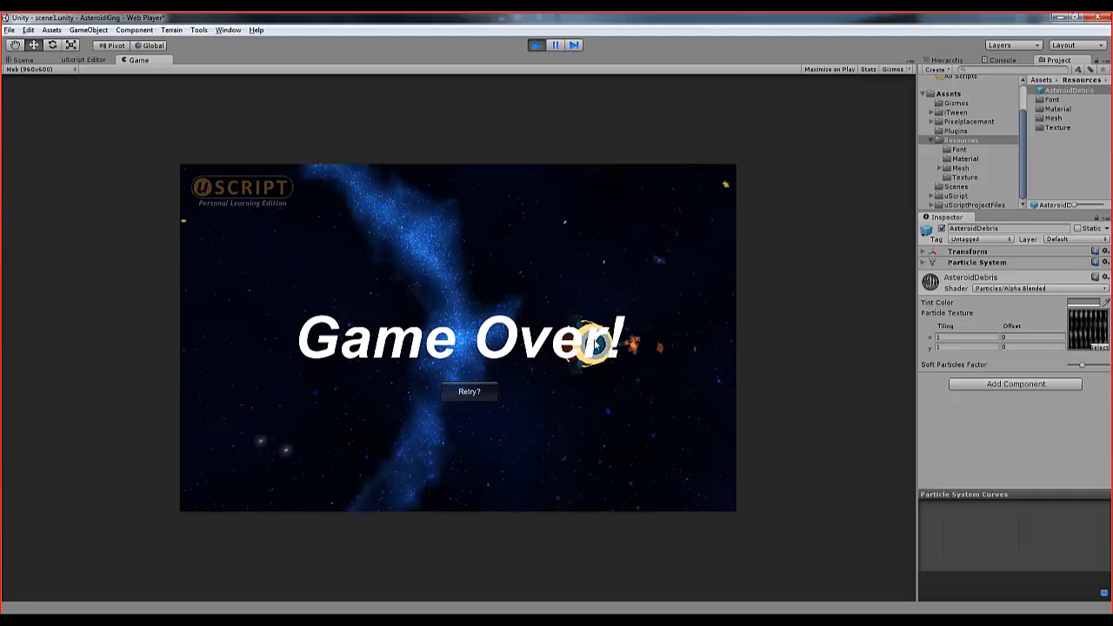
{"action": "left_click", "coordinate": [462, 393]}
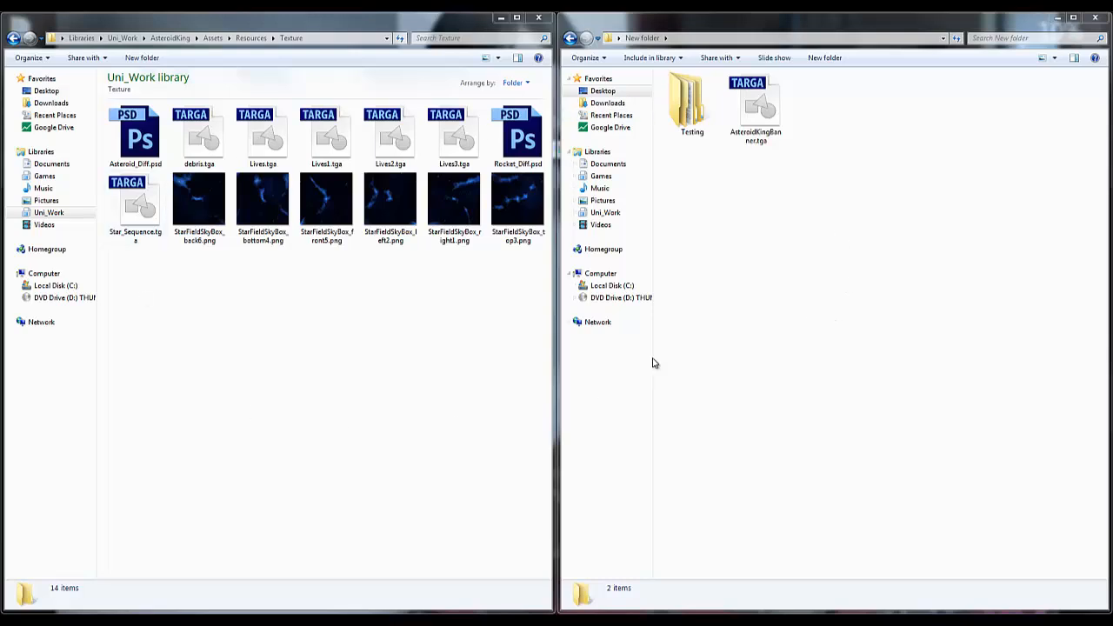
- Switch to Windows Explorer and copy AsteroidKingBanner.tga from New folder into the project's Resources/Texture folder
{"action": "left_click", "coordinate": [757, 111]}
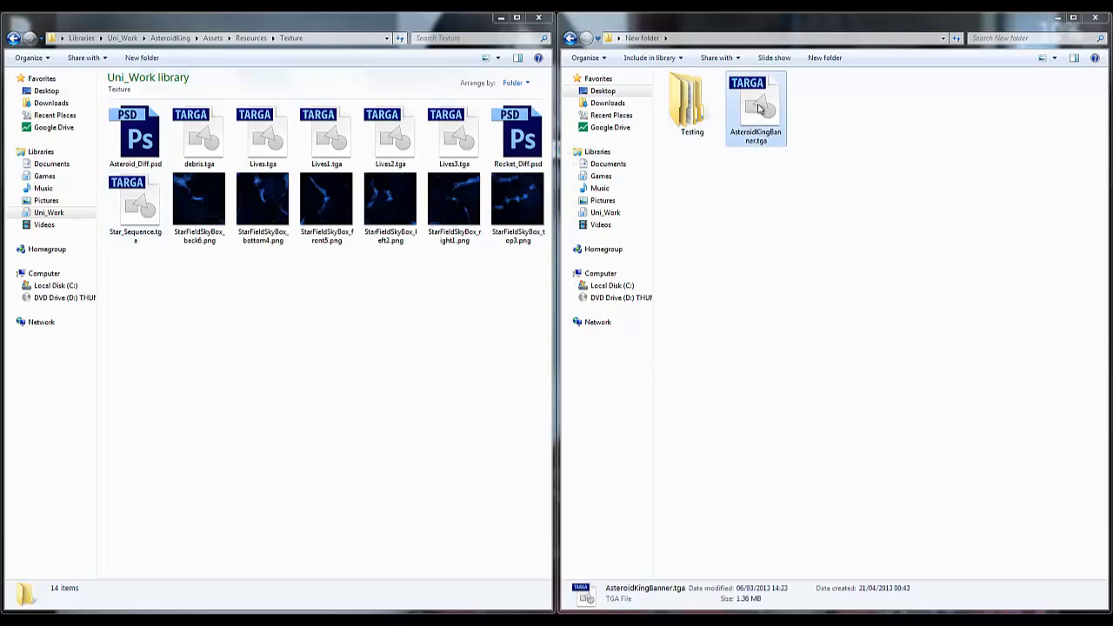
{"action": "right_click", "coordinate": [757, 113]}
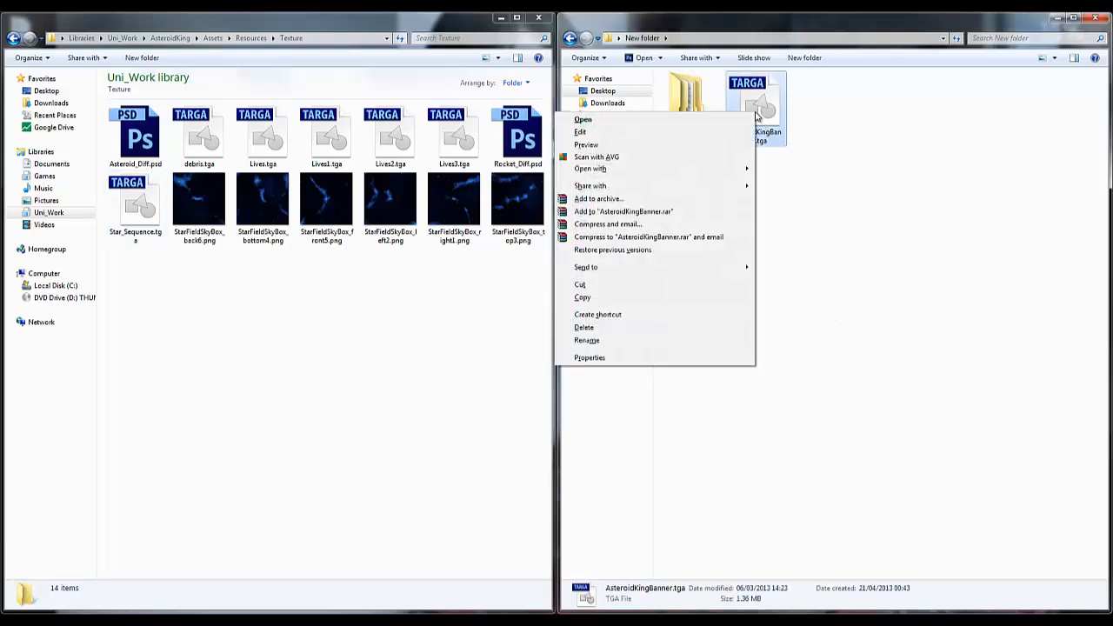
{"action": "left_click", "coordinate": [592, 298]}
{"action": "right_click", "coordinate": [413, 294]}
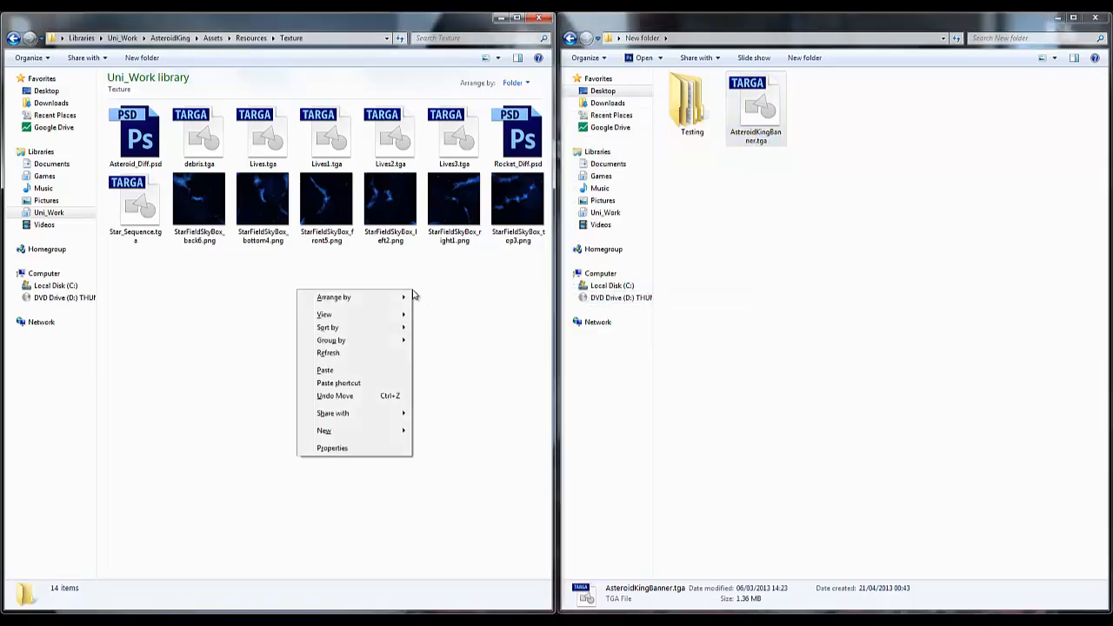
{"action": "left_click", "coordinate": [326, 371]}
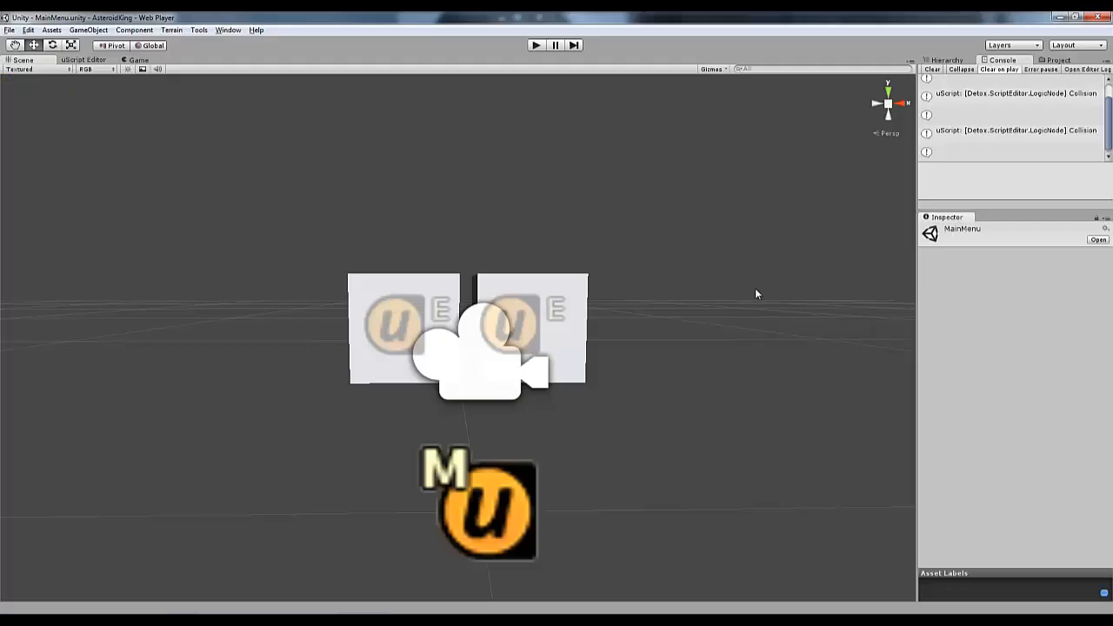
- Set the texture type of AsteroidKingBanner in the Texture folder to GUI and apply the import settings
{"action": "left_click", "coordinate": [1057, 61]}
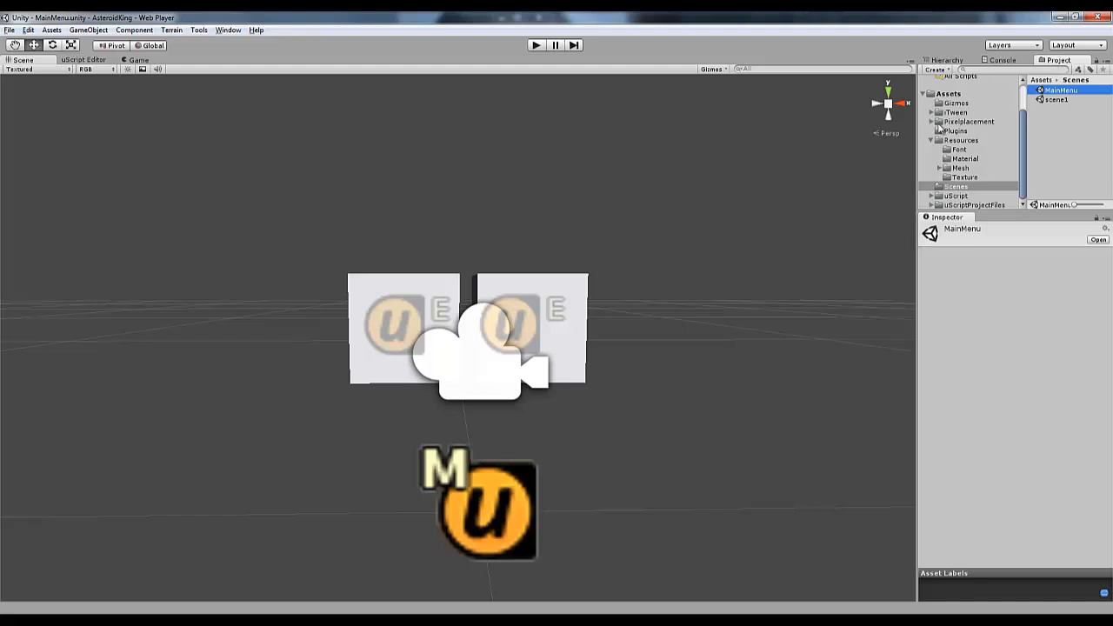
{"action": "left_click", "coordinate": [964, 178]}
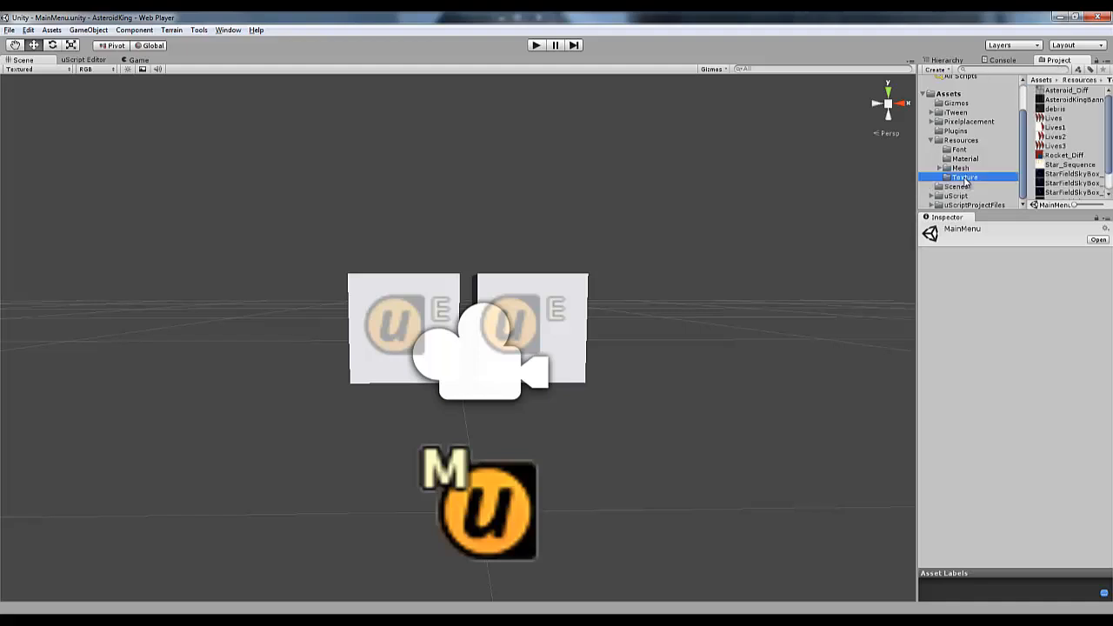
{"action": "left_click", "coordinate": [1084, 101]}
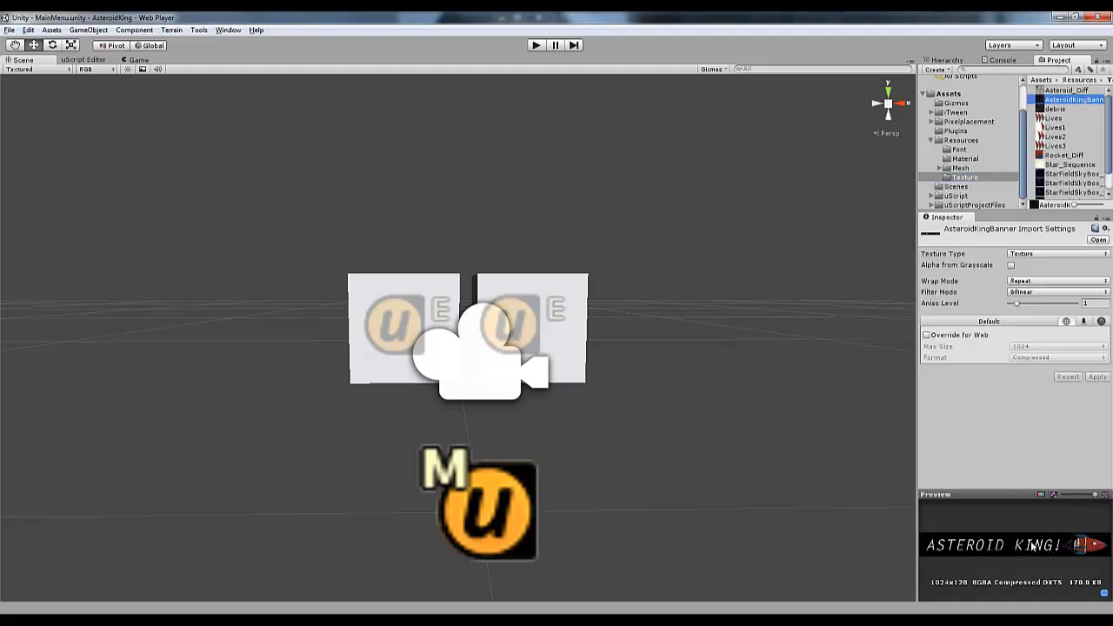
{"action": "left_click", "coordinate": [1025, 255]}
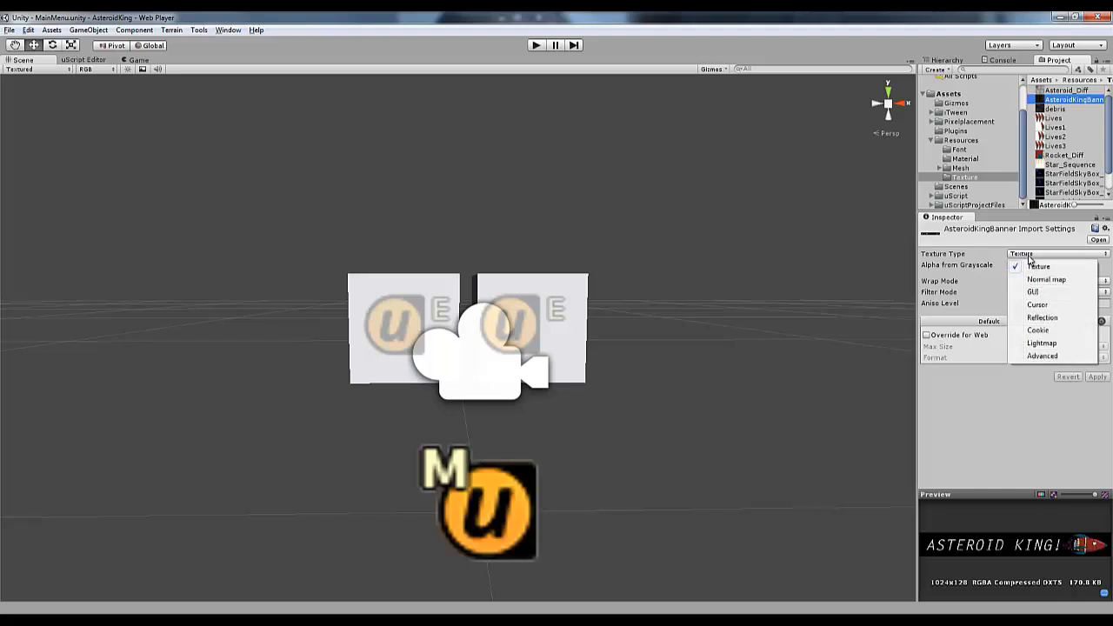
{"action": "left_click", "coordinate": [1036, 292]}
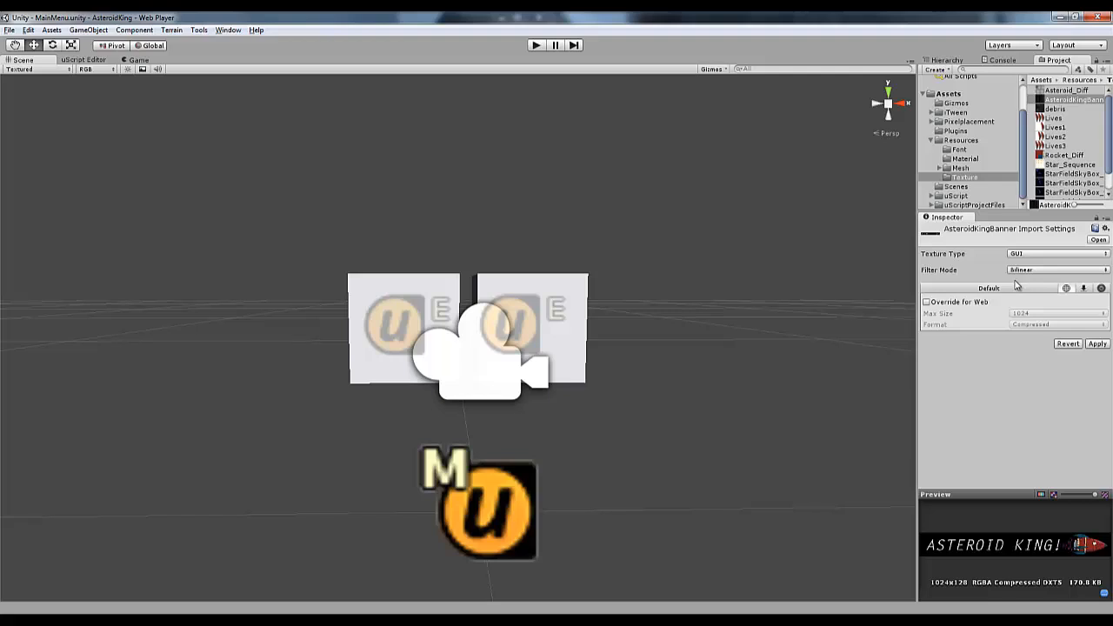
{"action": "left_click", "coordinate": [1026, 255]}
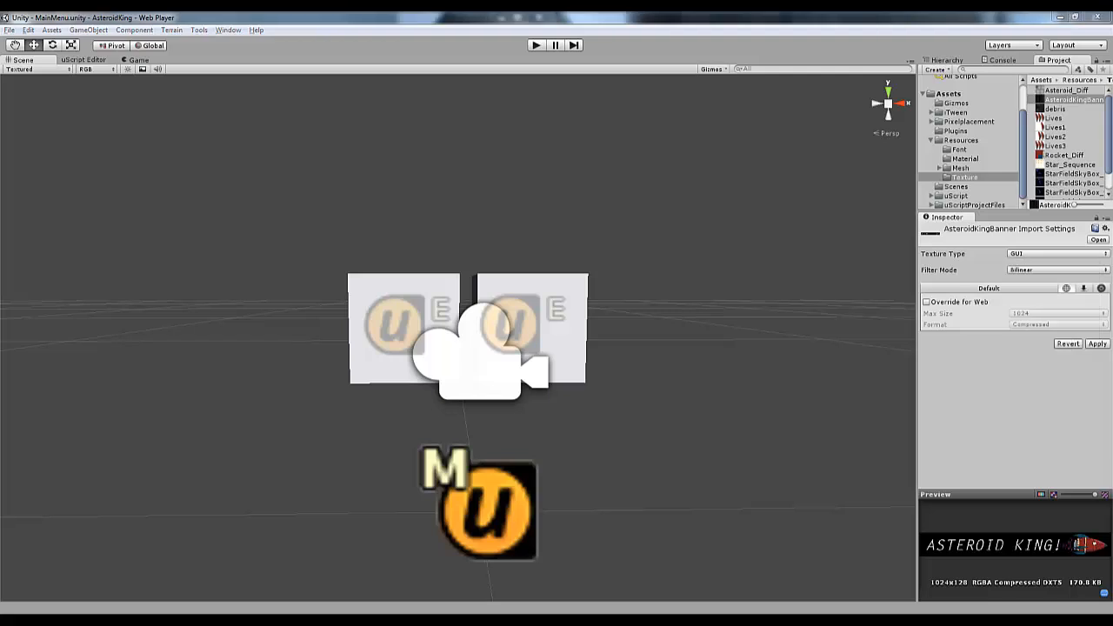
{"action": "left_click", "coordinate": [964, 159]}
{"action": "left_click", "coordinate": [1054, 161]}
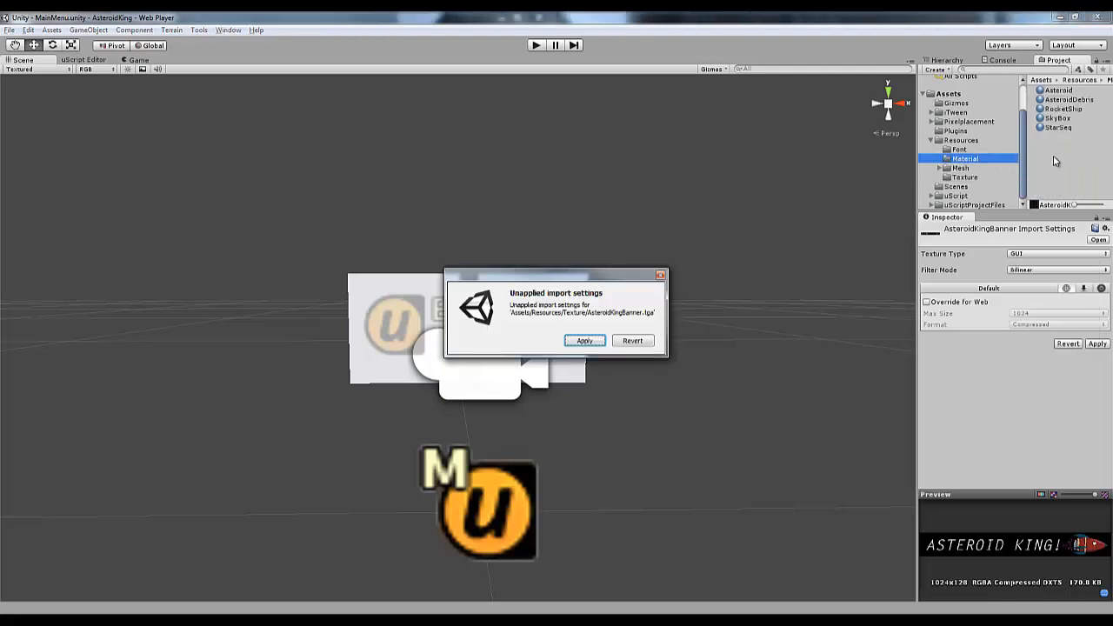
{"action": "left_click", "coordinate": [584, 340]}
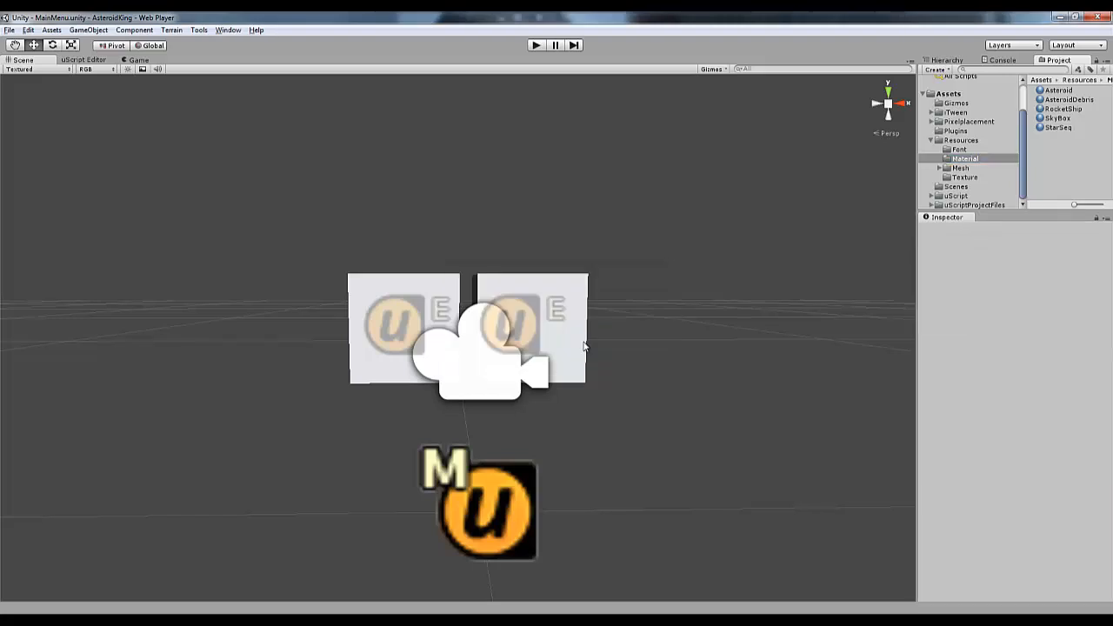
- Create a new material named BannerMM and move it into the Resources/Material folder
{"action": "left_click", "coordinate": [937, 70]}
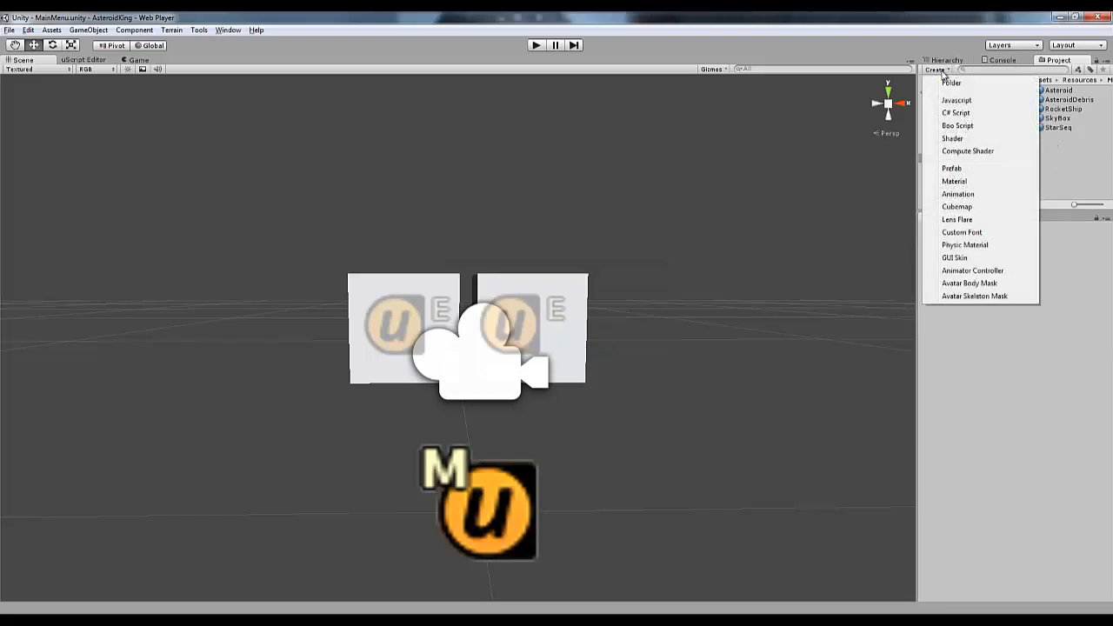
{"action": "left_click", "coordinate": [955, 181]}
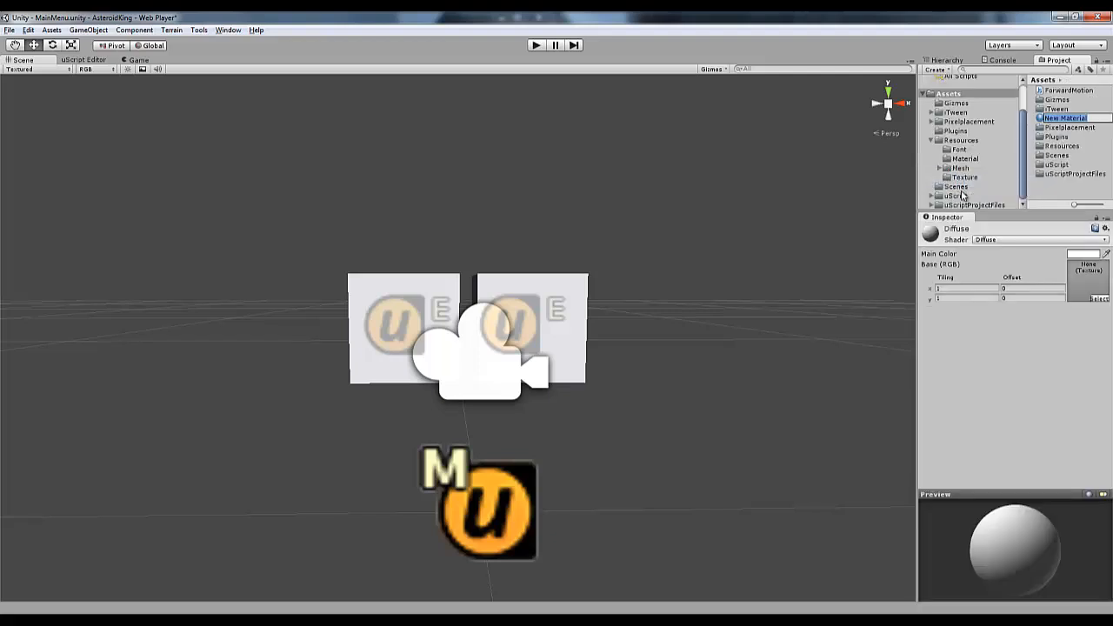
{"action": "key", "text": "BackSpace"}
{"action": "type", "text": "BannerMM"}
{"action": "key", "text": "Return"}
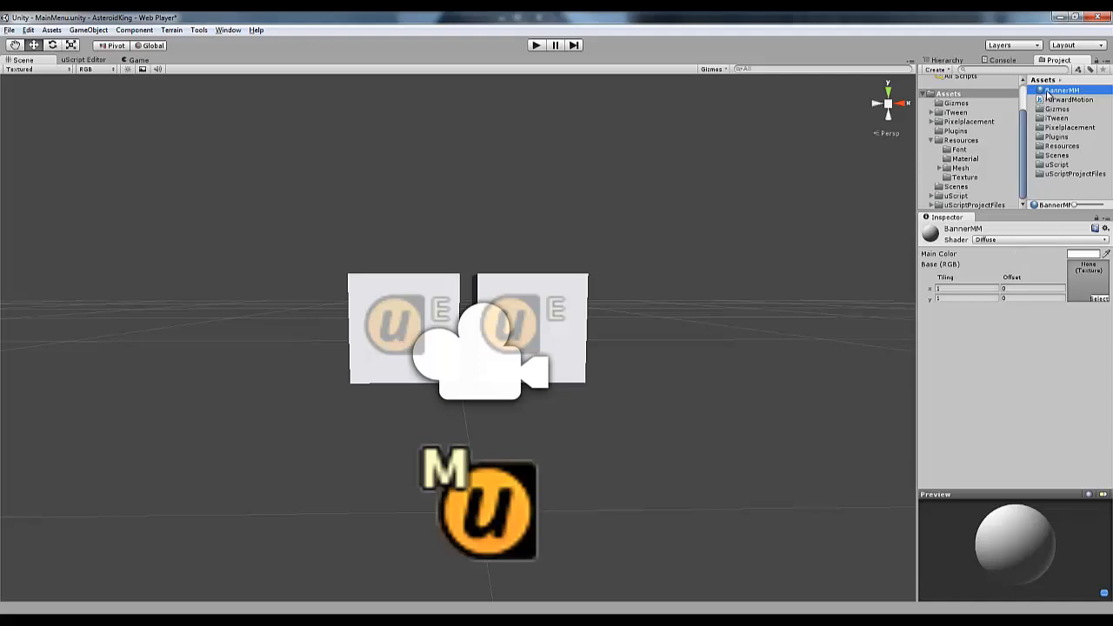
{"action": "left_click_drag", "start_coordinate": [1043, 93], "coordinate": [963, 163]}
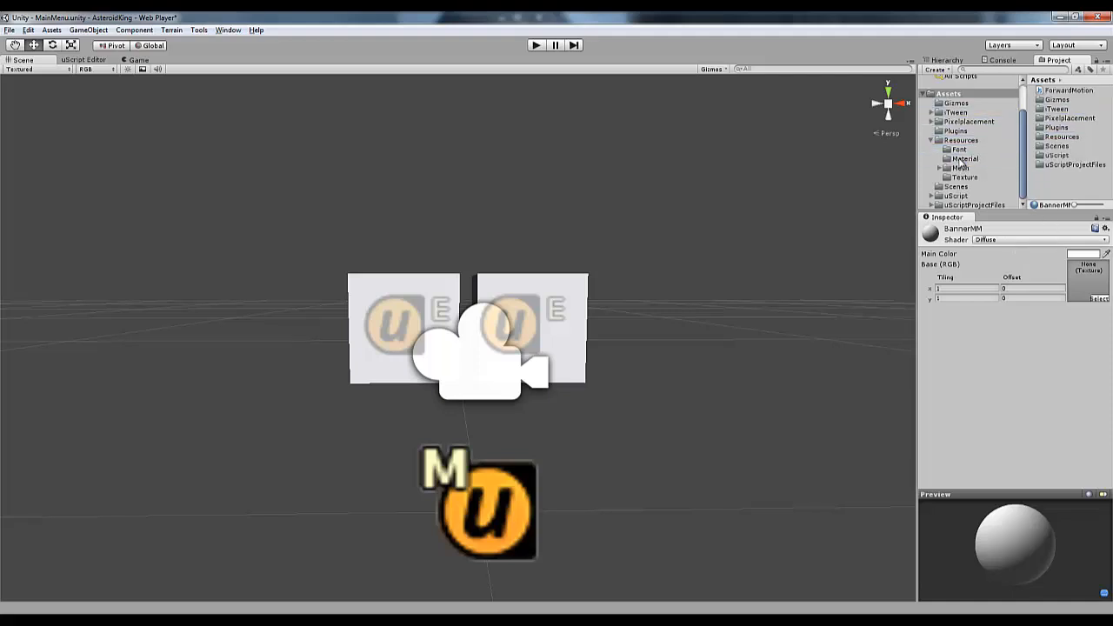
{"action": "left_click", "coordinate": [961, 161]}
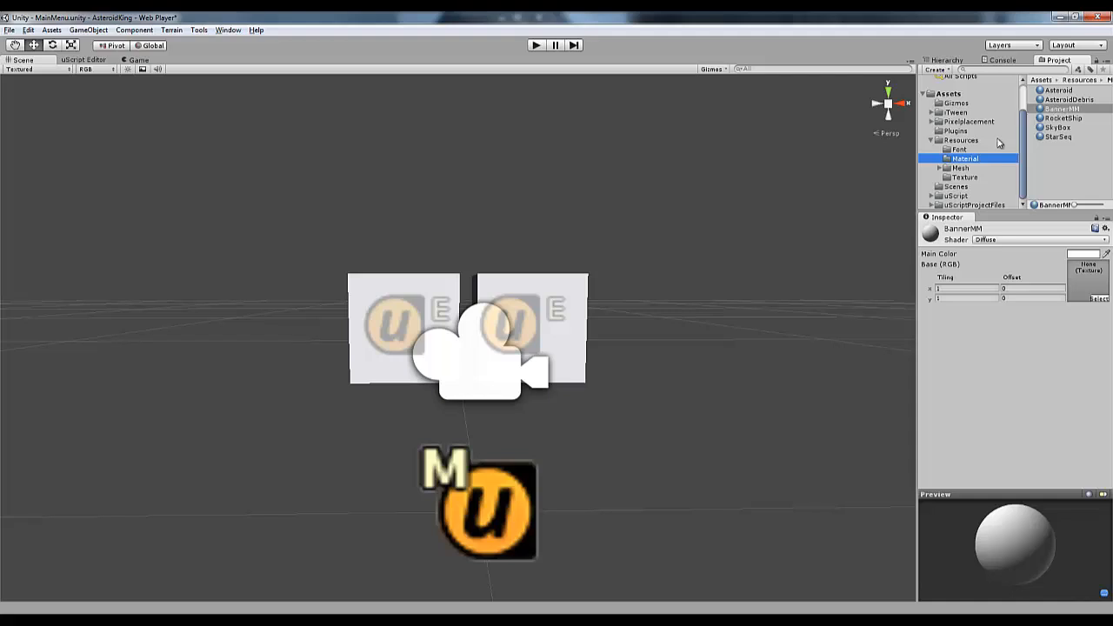
- Assign the AsteroidKingBanner texture to the BannerMM material, try GUI/Text Shader, and set the shader to Unlit/Transparent
{"action": "left_click", "coordinate": [964, 178]}
{"action": "left_click_drag", "start_coordinate": [1068, 91], "coordinate": [1085, 275]}
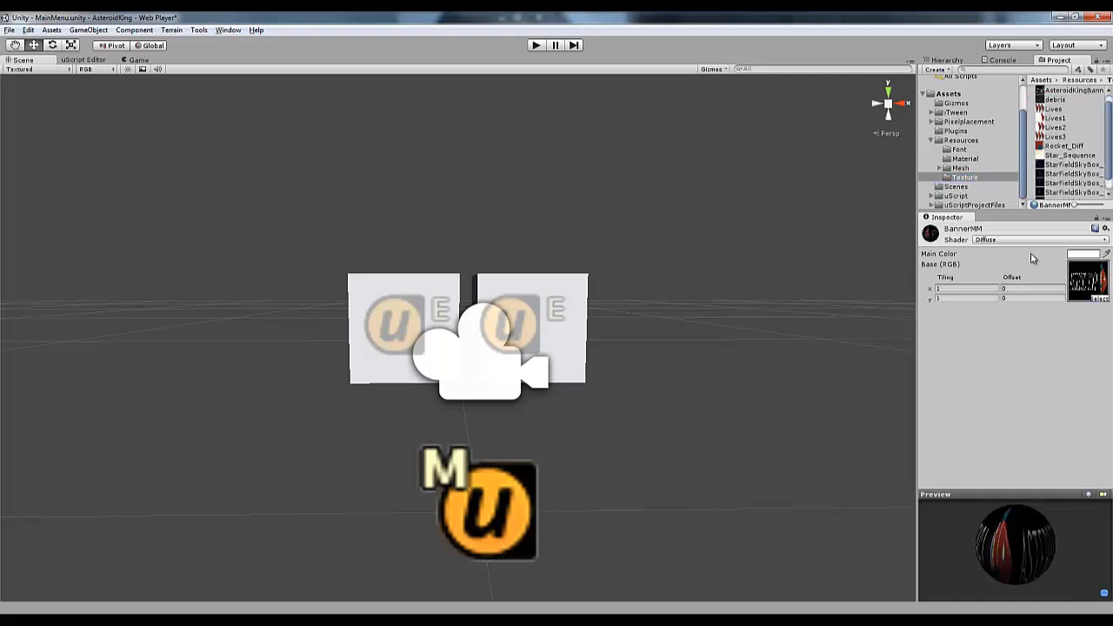
{"action": "left_click", "coordinate": [1007, 240]}
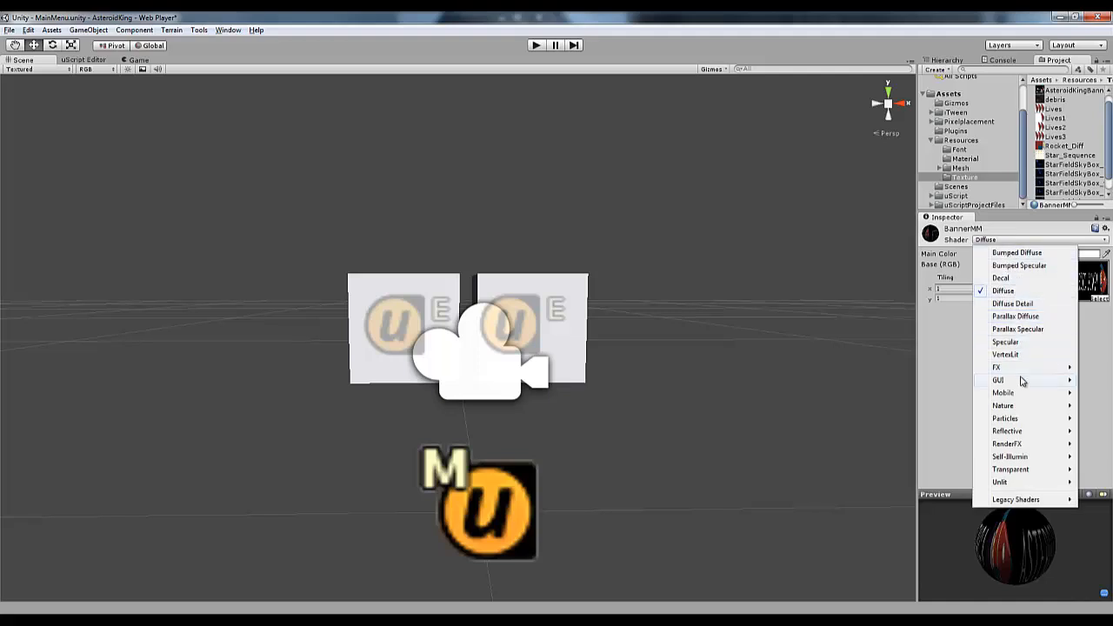
{"action": "mouse_move", "coordinate": [1023, 380]}
{"action": "left_click", "coordinate": [954, 388]}
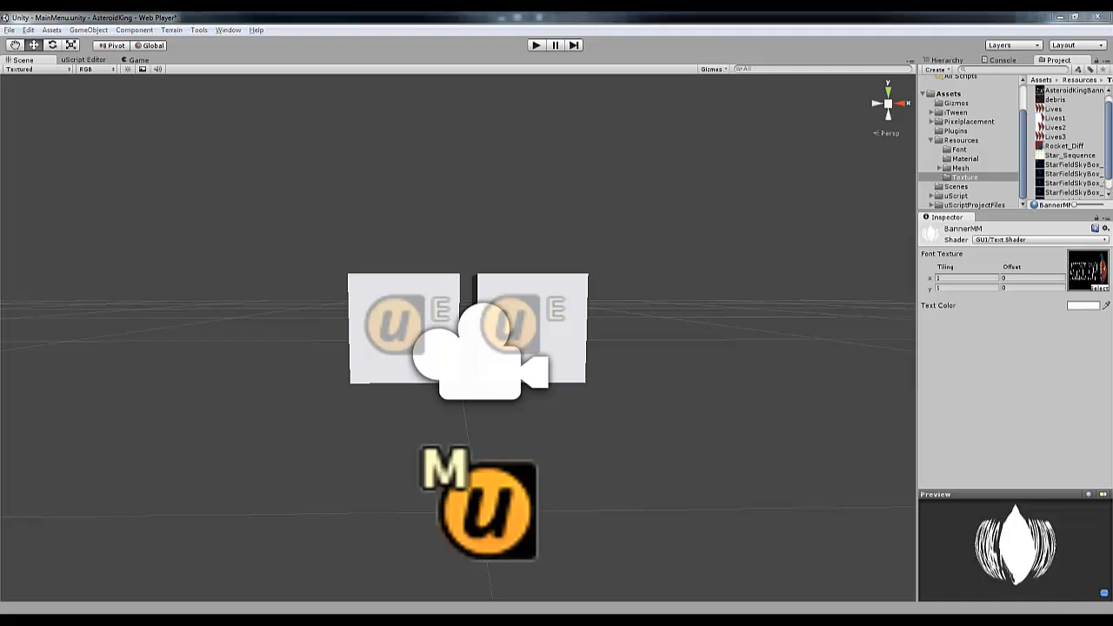
{"action": "left_click", "coordinate": [1020, 240]}
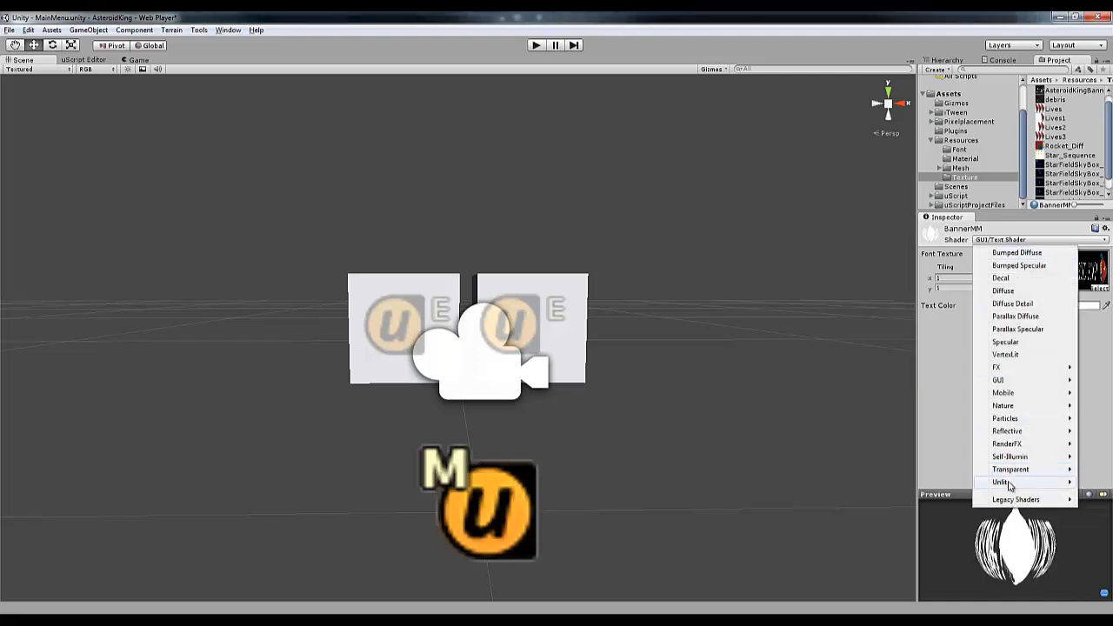
{"action": "mouse_move", "coordinate": [1000, 483]}
{"action": "left_click", "coordinate": [902, 495]}
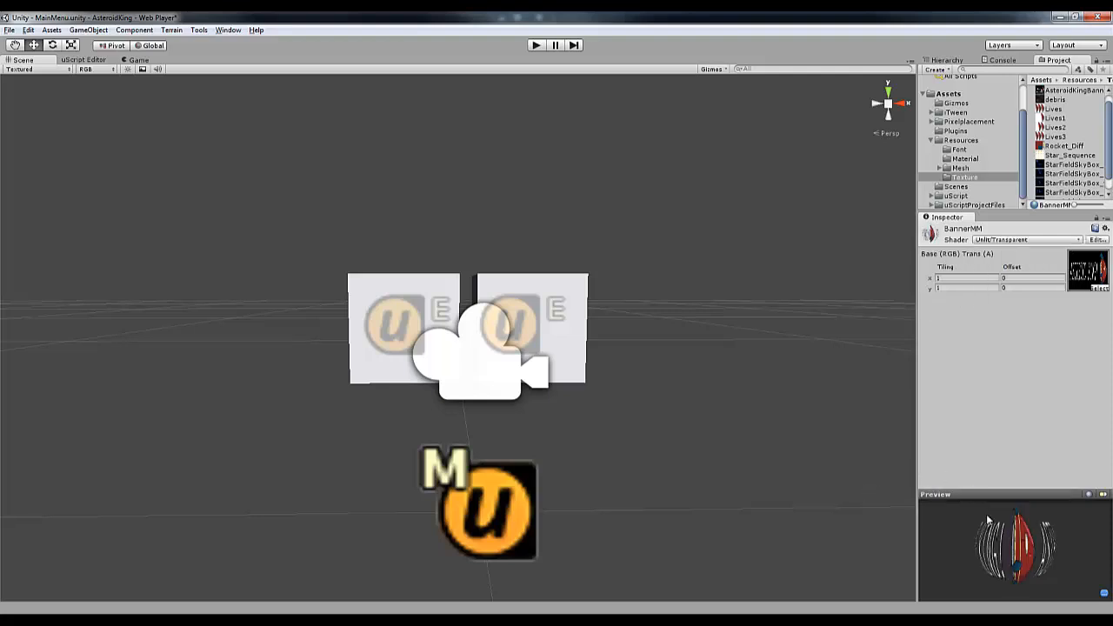
{"action": "left_click_drag", "start_coordinate": [947, 579], "coordinate": [1013, 531]}
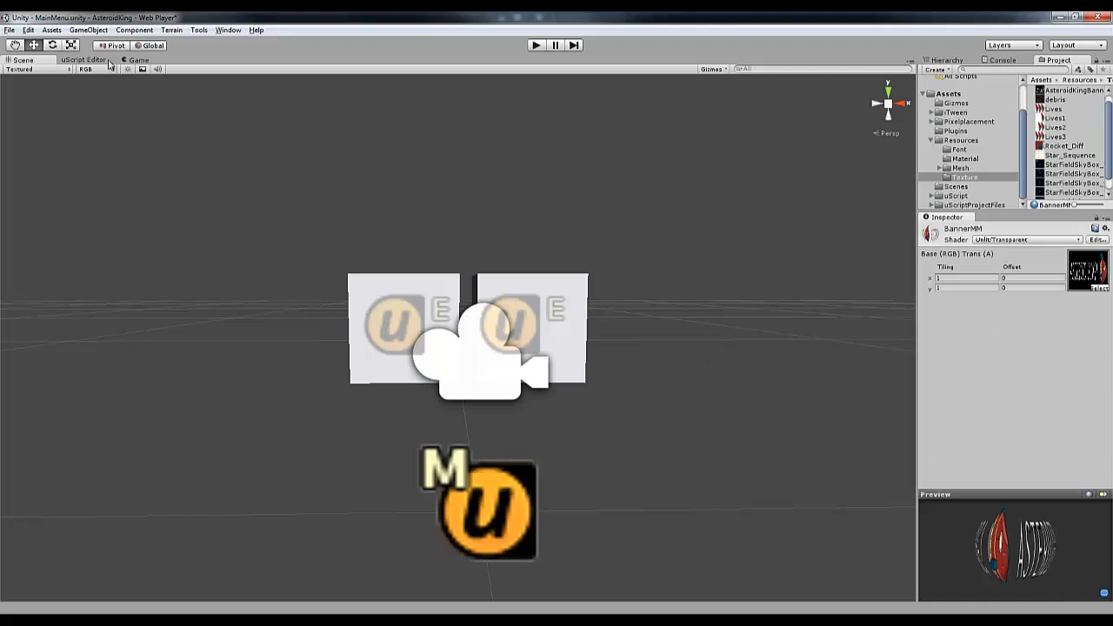
- Check the main menu in the Game view and delete the NewGame and Quit cubes from the scene
{"action": "left_click", "coordinate": [136, 60]}
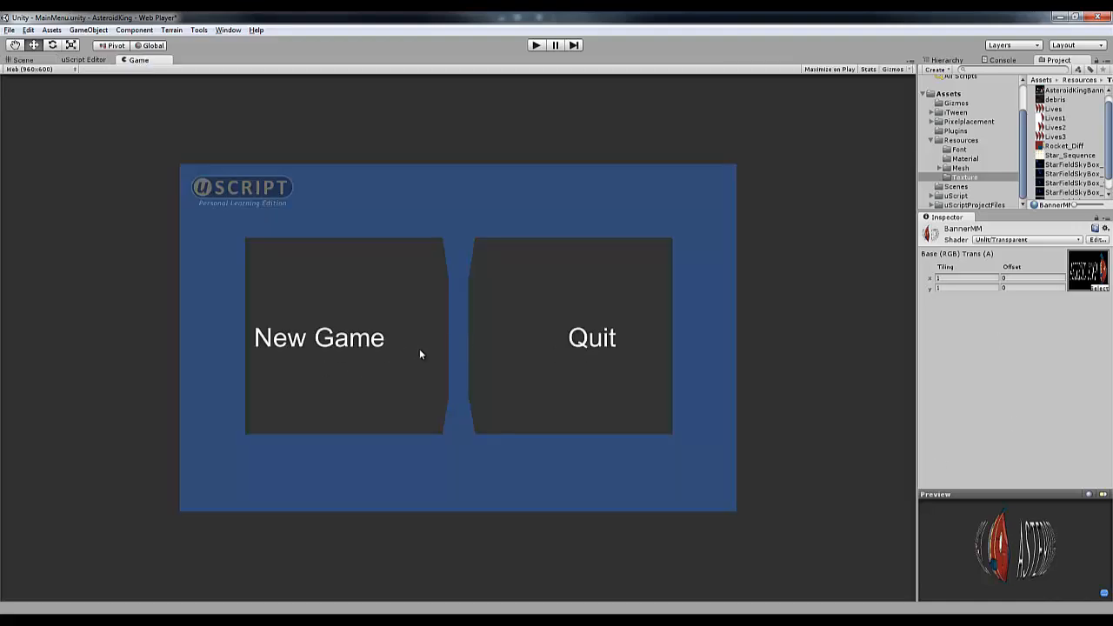
{"action": "left_click", "coordinate": [23, 60]}
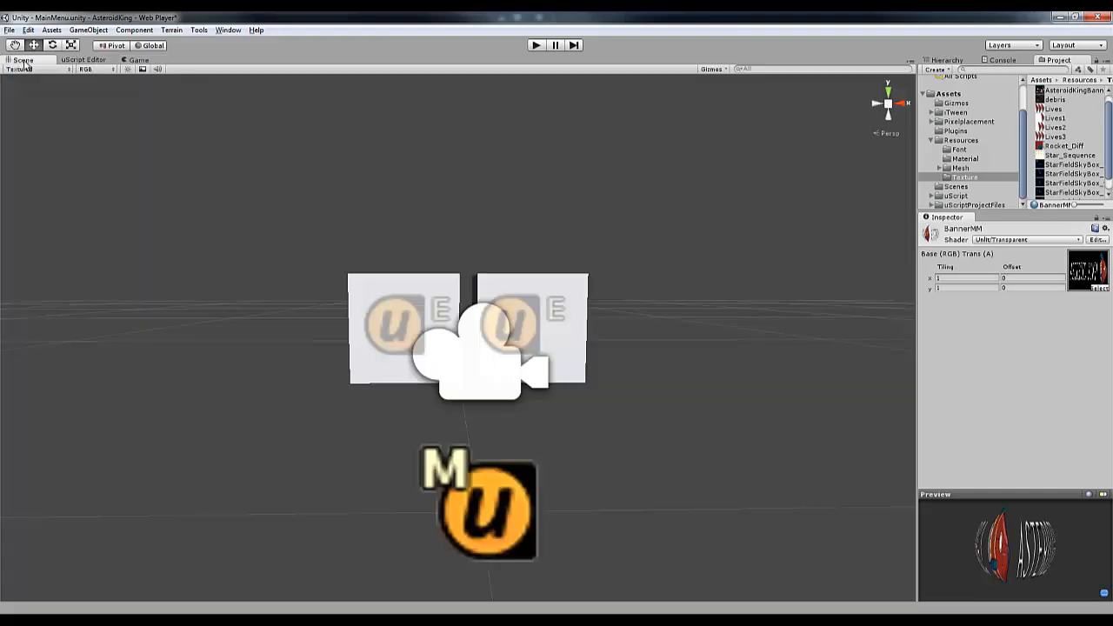
{"action": "left_click", "coordinate": [363, 307]}
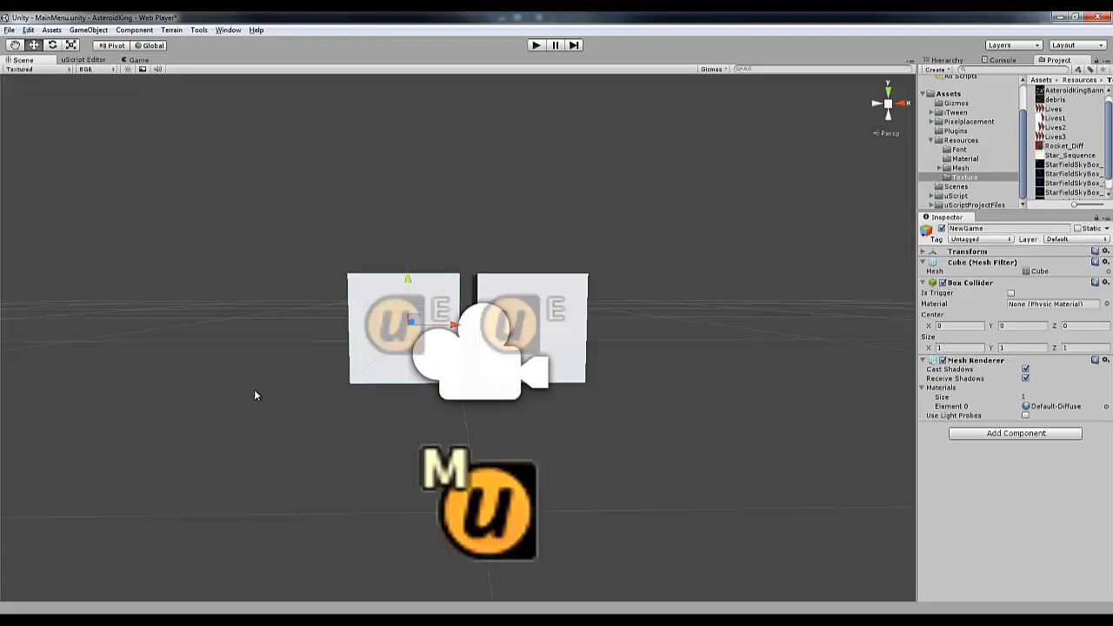
{"action": "middle_click_drag", "start_coordinate": [255, 396], "coordinate": [413, 442]}
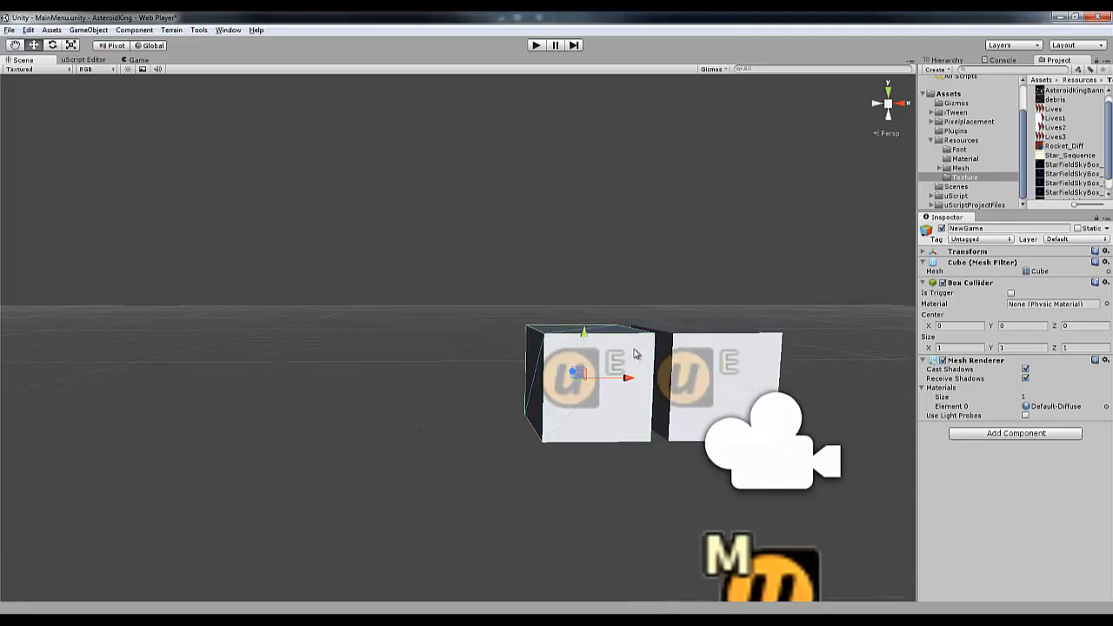
{"action": "key", "text": "Delete"}
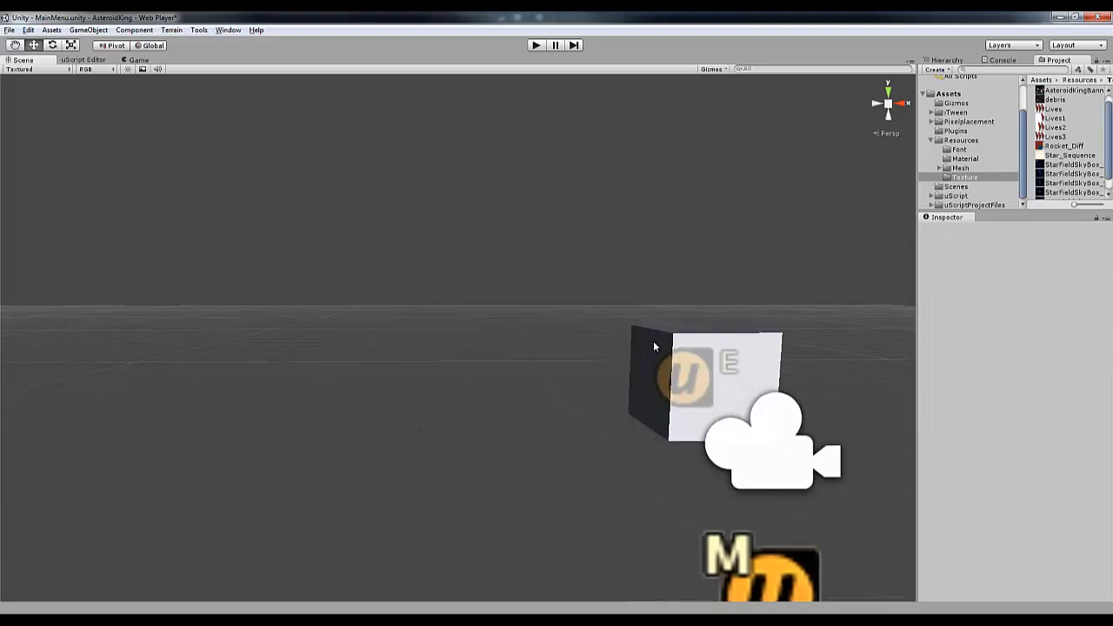
{"action": "left_click", "coordinate": [655, 347]}
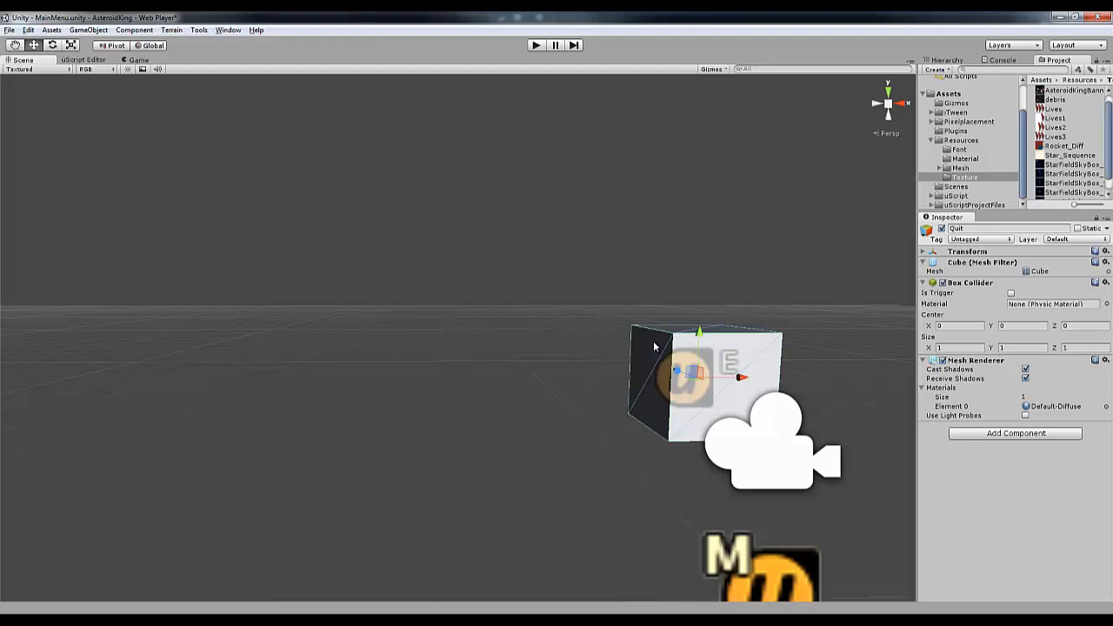
{"action": "key", "text": "Delete"}
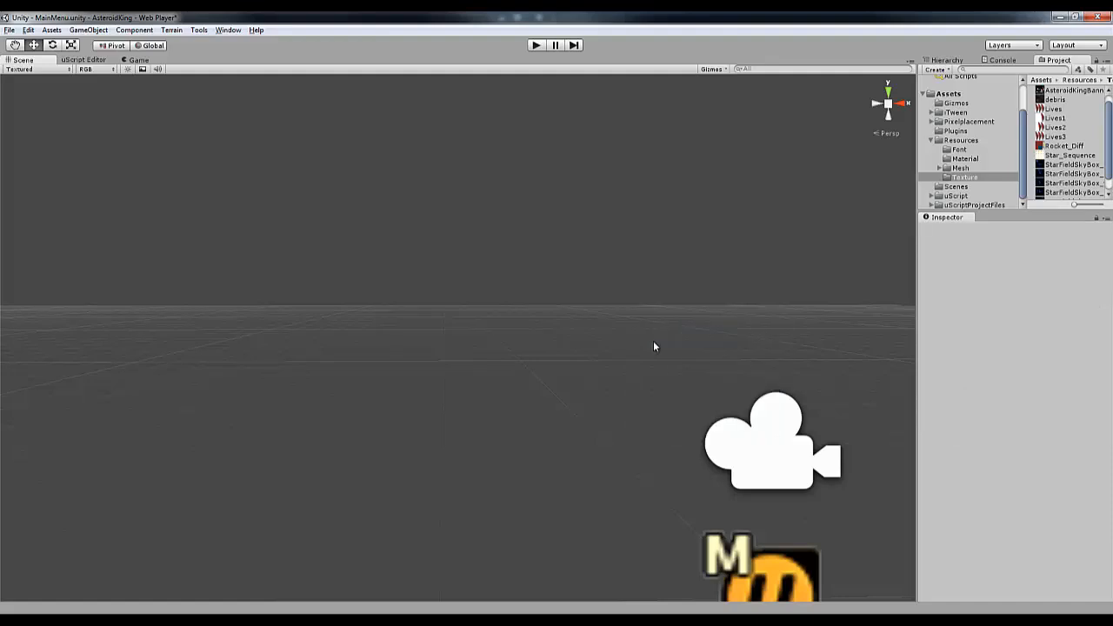
- Test-run the main menu scene in the Game view, stop it and return to the Scene view
{"action": "left_click", "coordinate": [135, 61]}
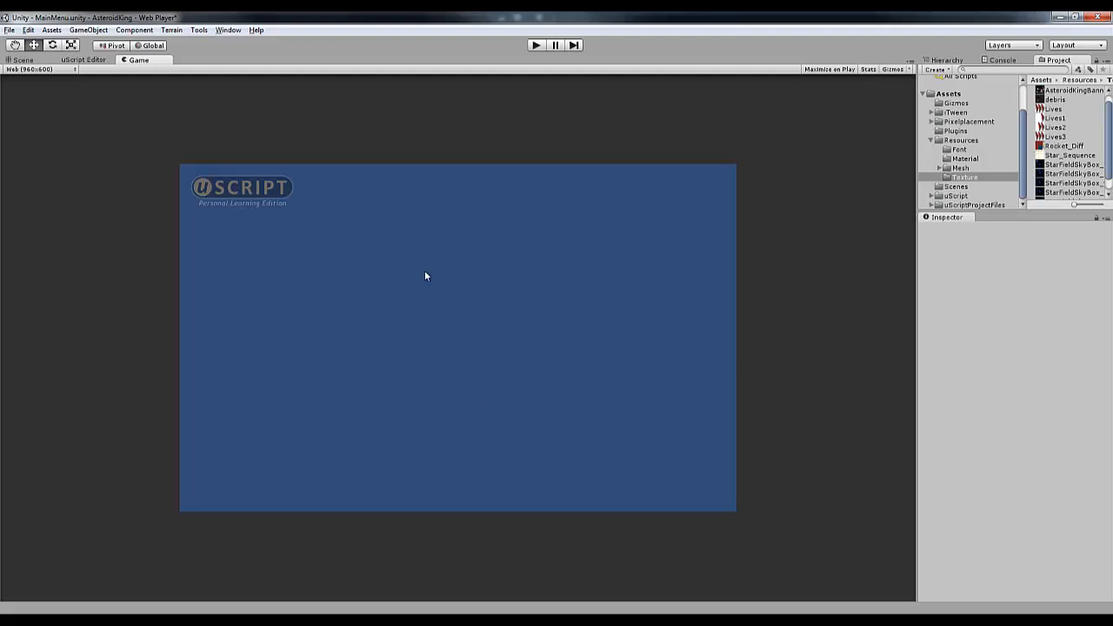
{"action": "left_click", "coordinate": [536, 46]}
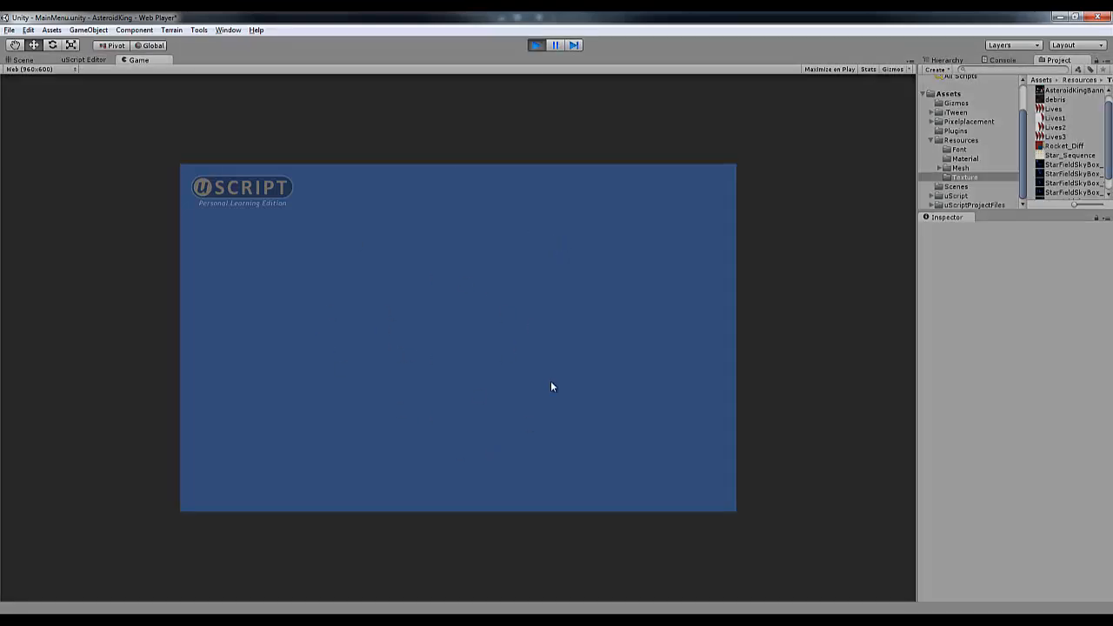
{"action": "left_click", "coordinate": [535, 45]}
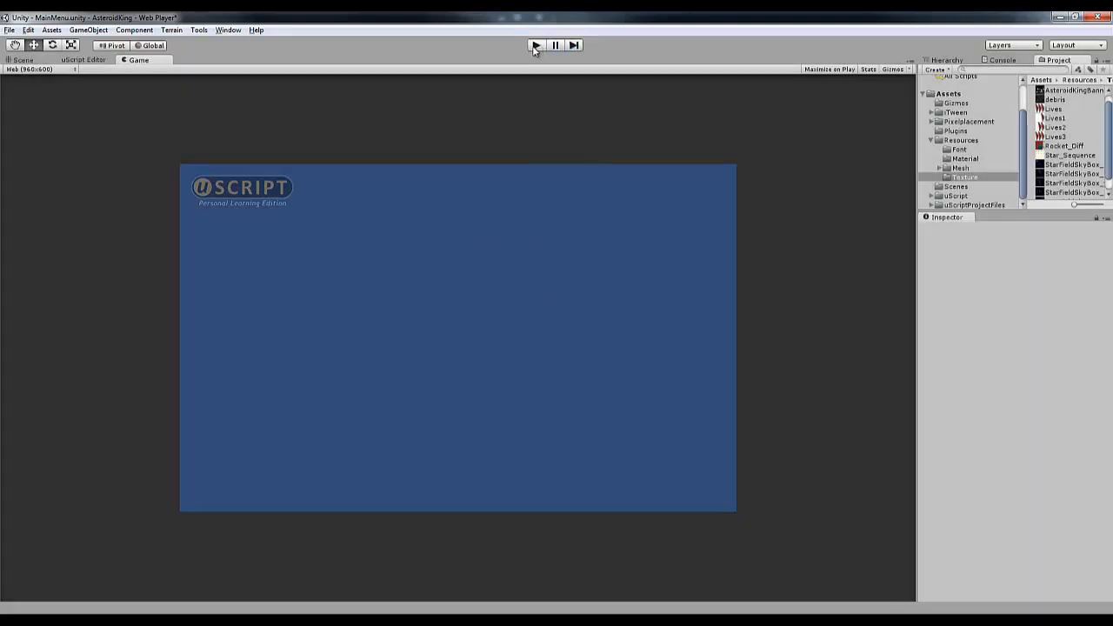
{"action": "left_click", "coordinate": [22, 60]}
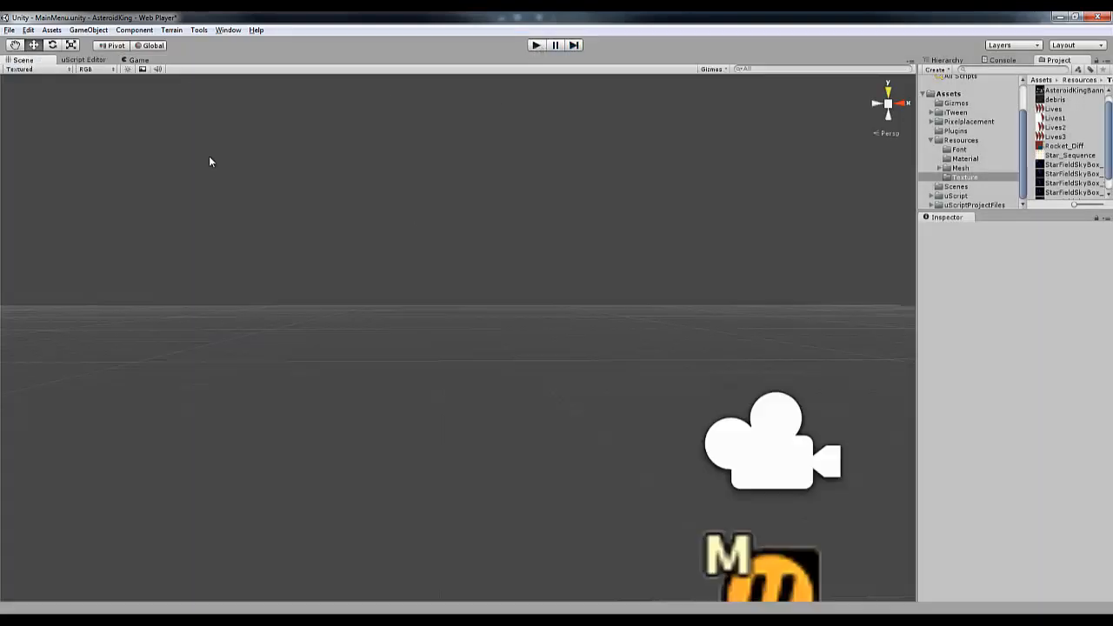
- Set the render settings' skybox material to SkyBox and preview it in the Scene view and through the Main Camera
{"action": "left_click", "coordinate": [8, 31]}
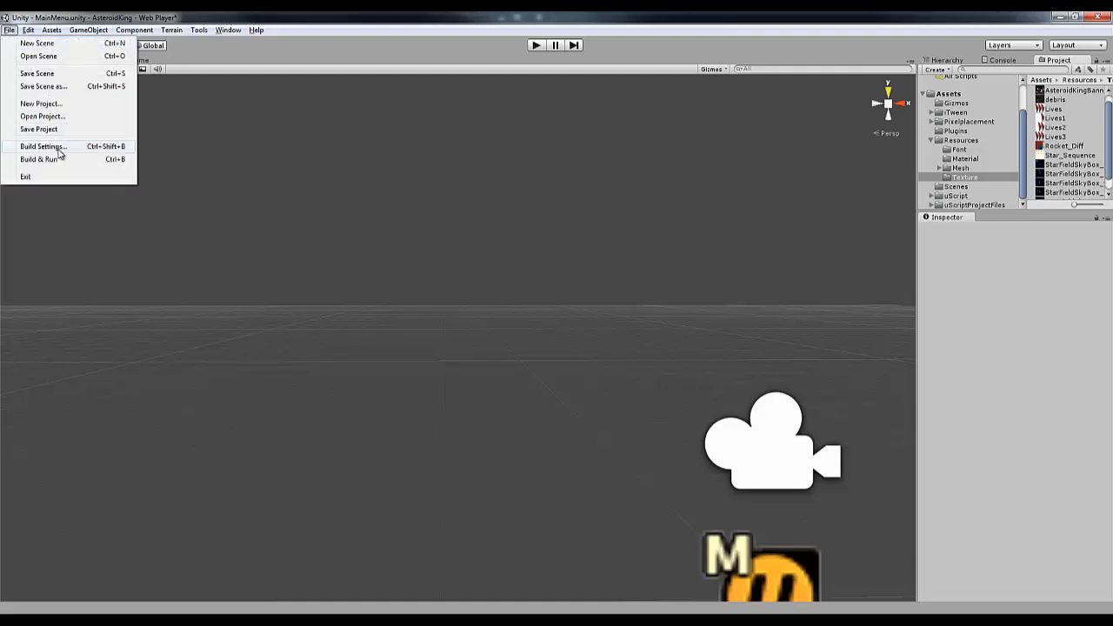
{"action": "mouse_move", "coordinate": [29, 29]}
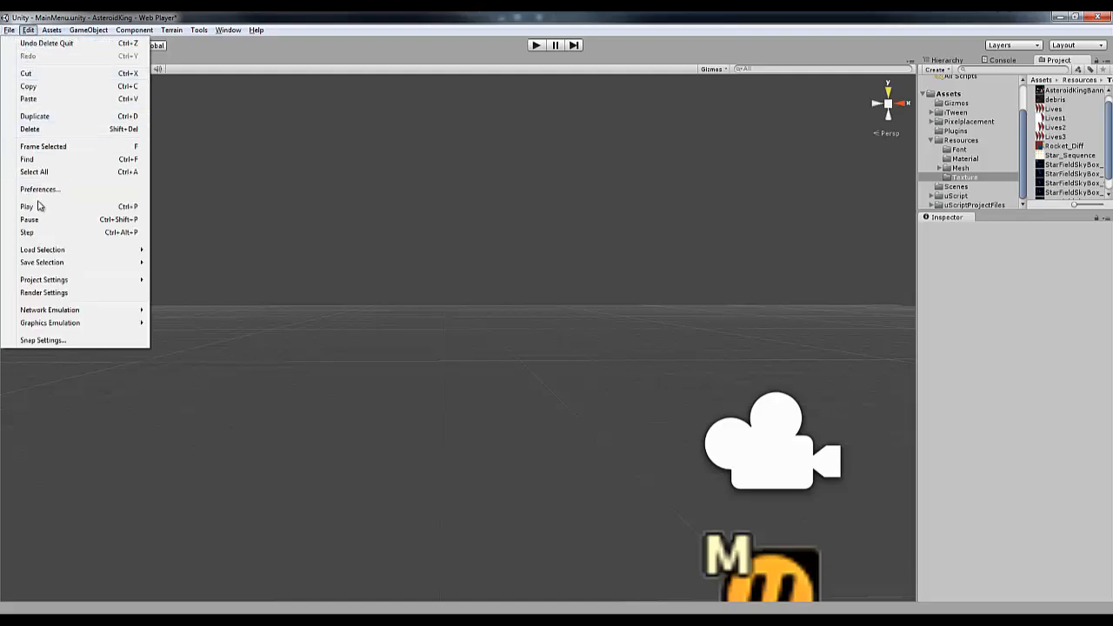
{"action": "left_click", "coordinate": [61, 293]}
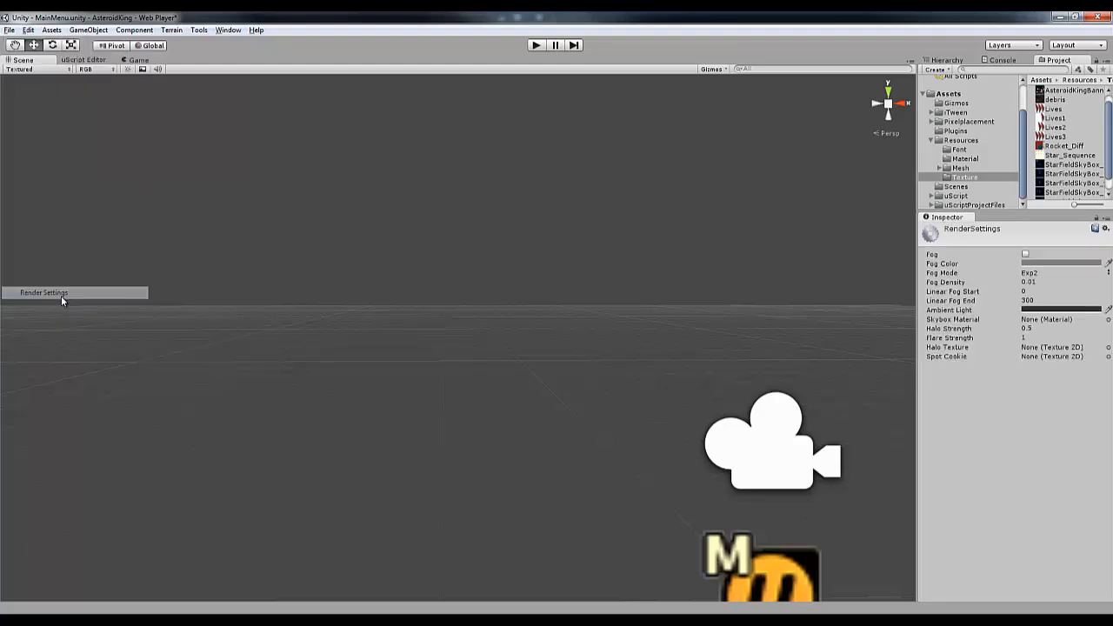
{"action": "left_click", "coordinate": [1109, 320]}
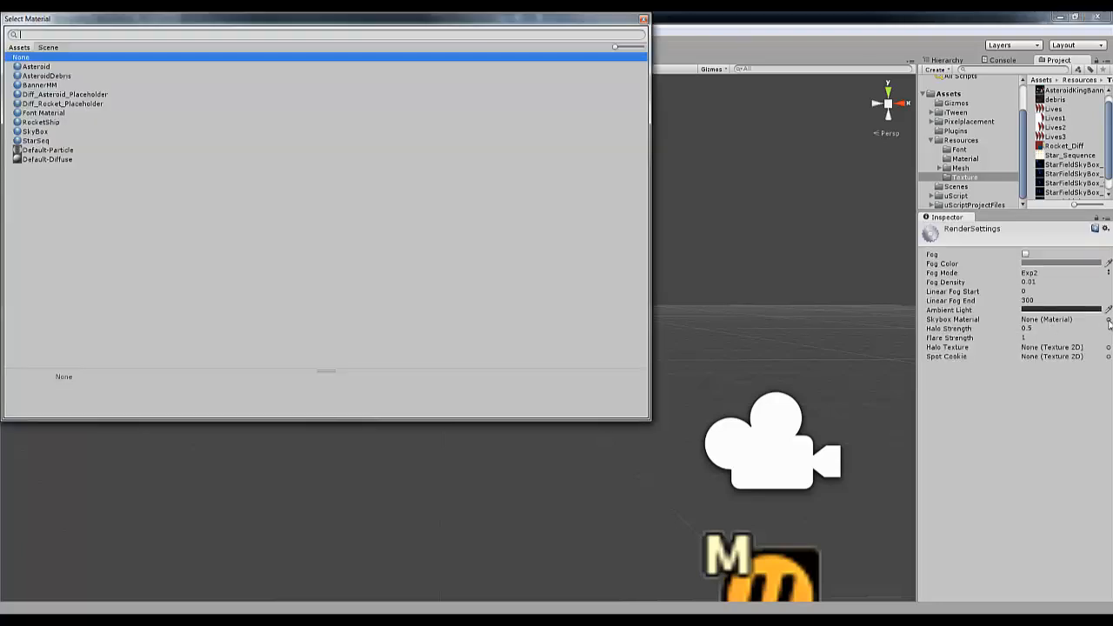
{"action": "double_click", "coordinate": [32, 135]}
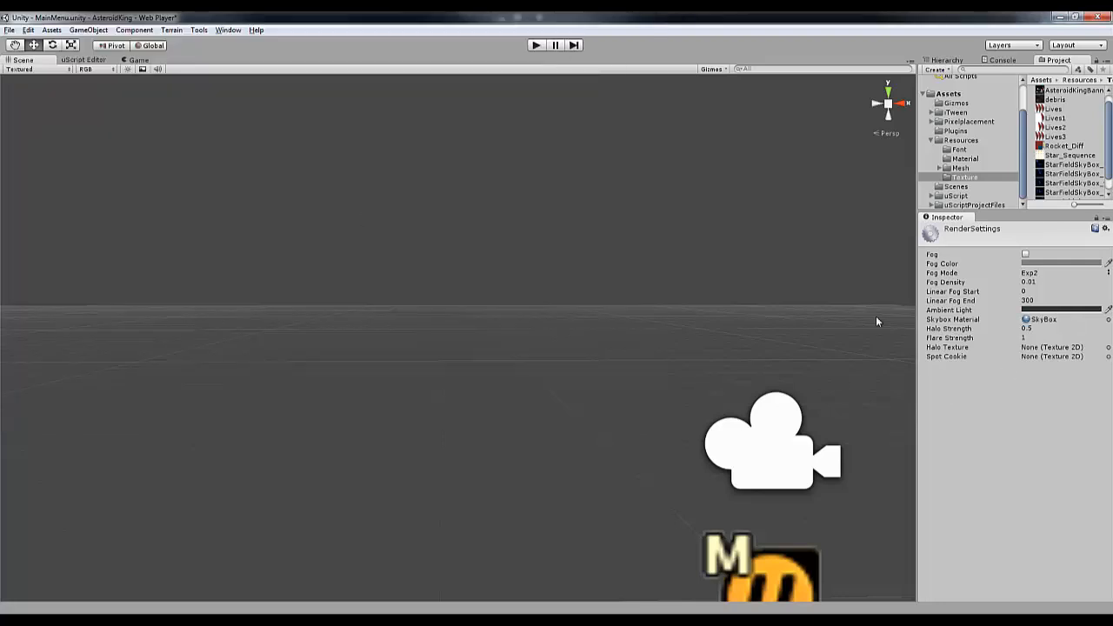
{"action": "left_click", "coordinate": [142, 70]}
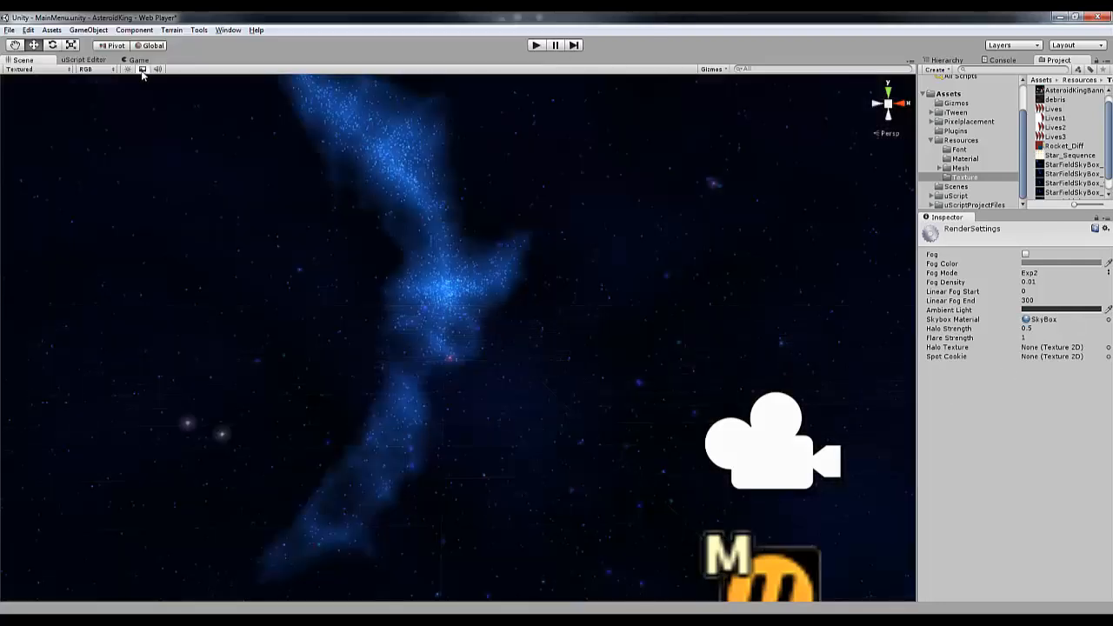
{"action": "left_click", "coordinate": [142, 70]}
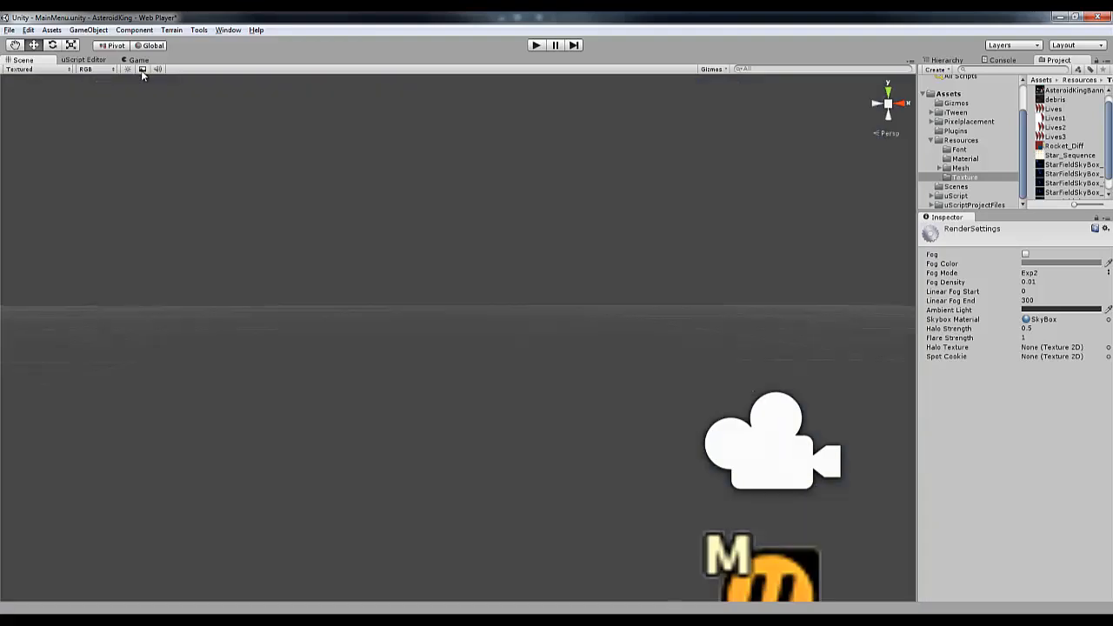
{"action": "left_click", "coordinate": [767, 458]}
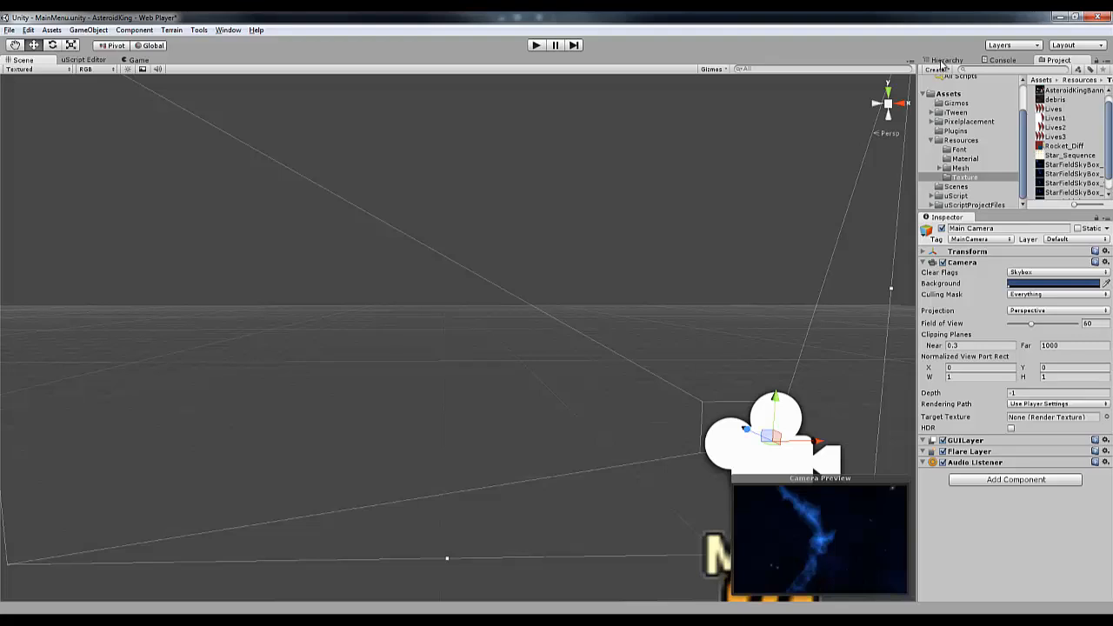
- Start creating a new object in the main menu scene's hierarchy
{"action": "left_click", "coordinate": [946, 60]}
{"action": "left_click", "coordinate": [936, 69]}
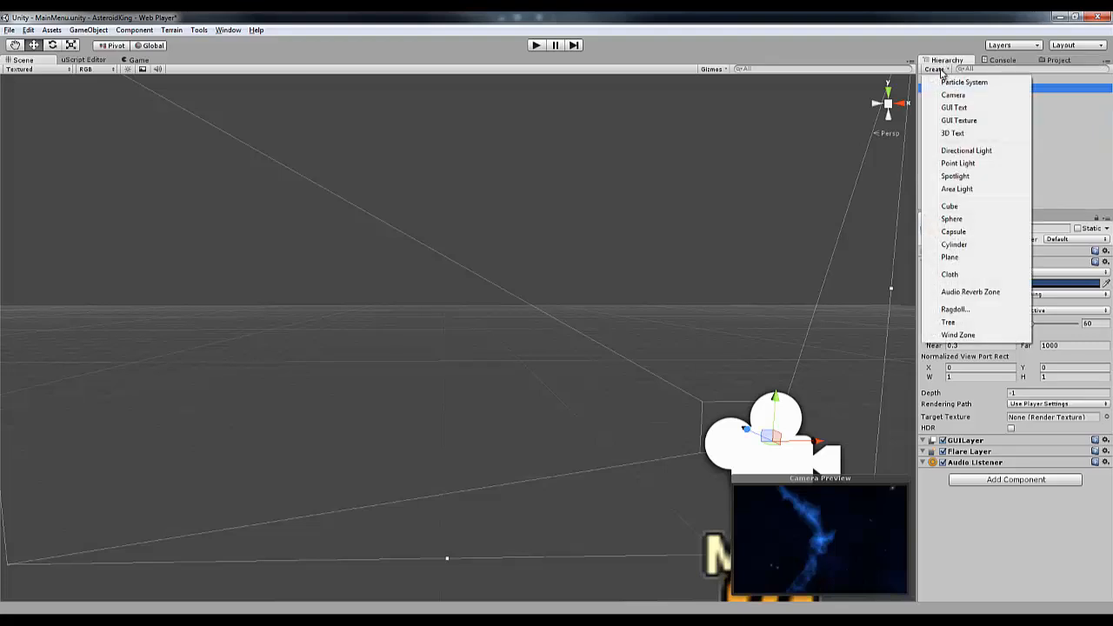
- Create a sphere and set its position to X 0, Y 0, Z 0
{"action": "left_click", "coordinate": [957, 225]}
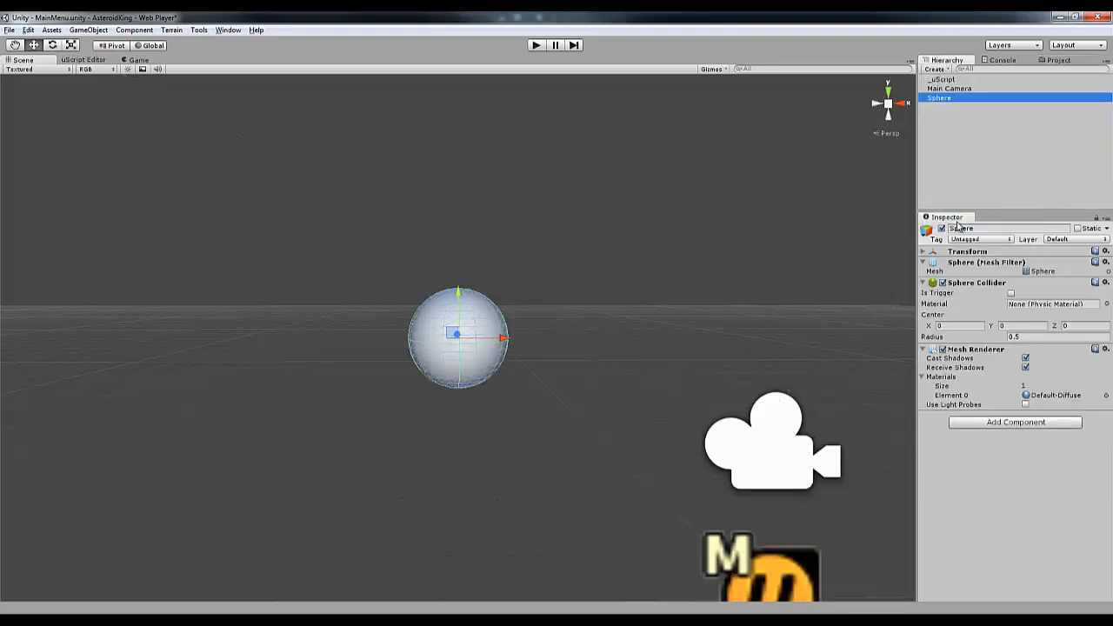
{"action": "left_click", "coordinate": [923, 254]}
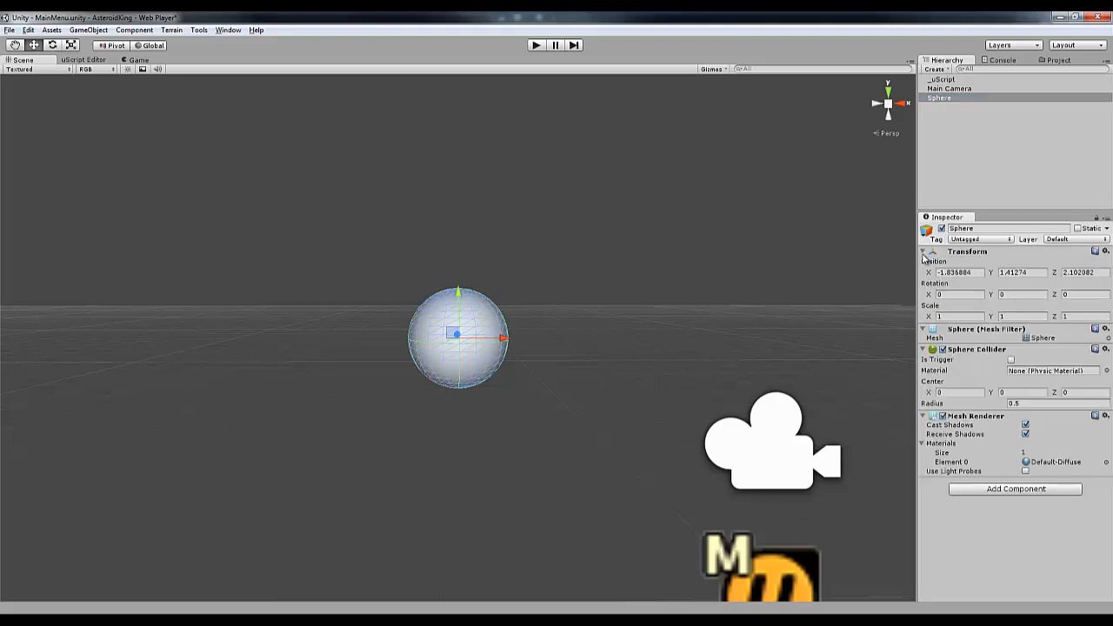
{"action": "left_click", "coordinate": [979, 272]}
{"action": "type", "text": "0"}
{"action": "key", "text": "Tab"}
{"action": "type", "text": "0"}
{"action": "key", "text": "Tab"}
{"action": "type", "text": "0"}
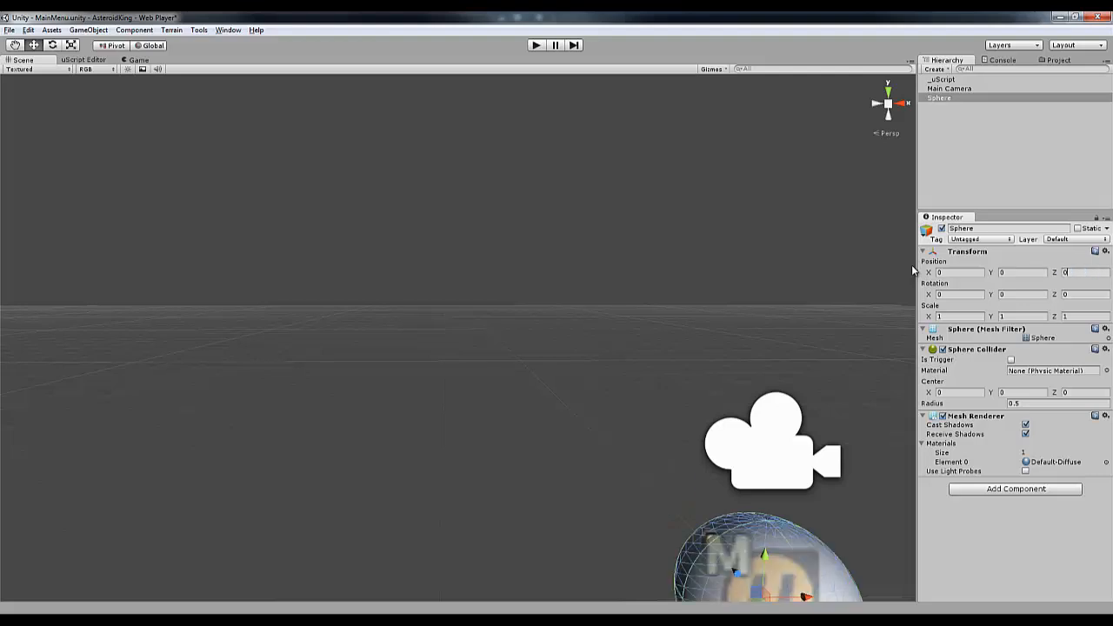
{"action": "key", "text": "Return"}
- Dock the Game view beneath the Scene view so both are visible together
{"action": "left_click", "coordinate": [137, 60]}
{"action": "left_click_drag", "start_coordinate": [139, 60], "coordinate": [466, 404]}
- Move the Main Camera back and sideways to about X 1.02, Y 0.95, Z -1.75
{"action": "left_click", "coordinate": [950, 89]}
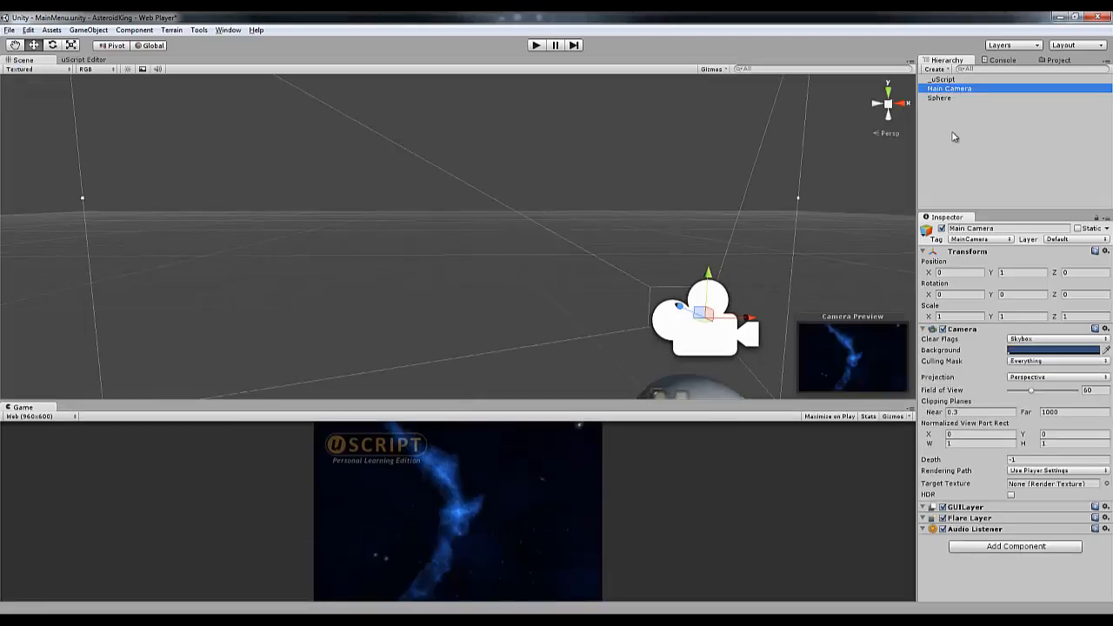
{"action": "left_click_drag", "start_coordinate": [678, 308], "coordinate": [720, 393]}
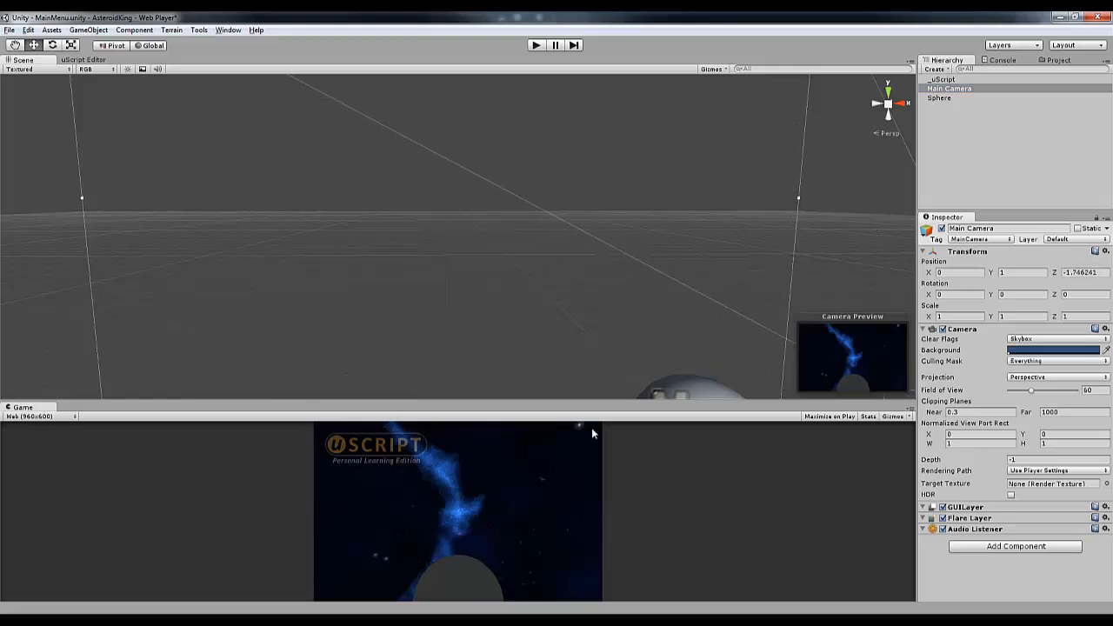
{"action": "key", "text": "f"}
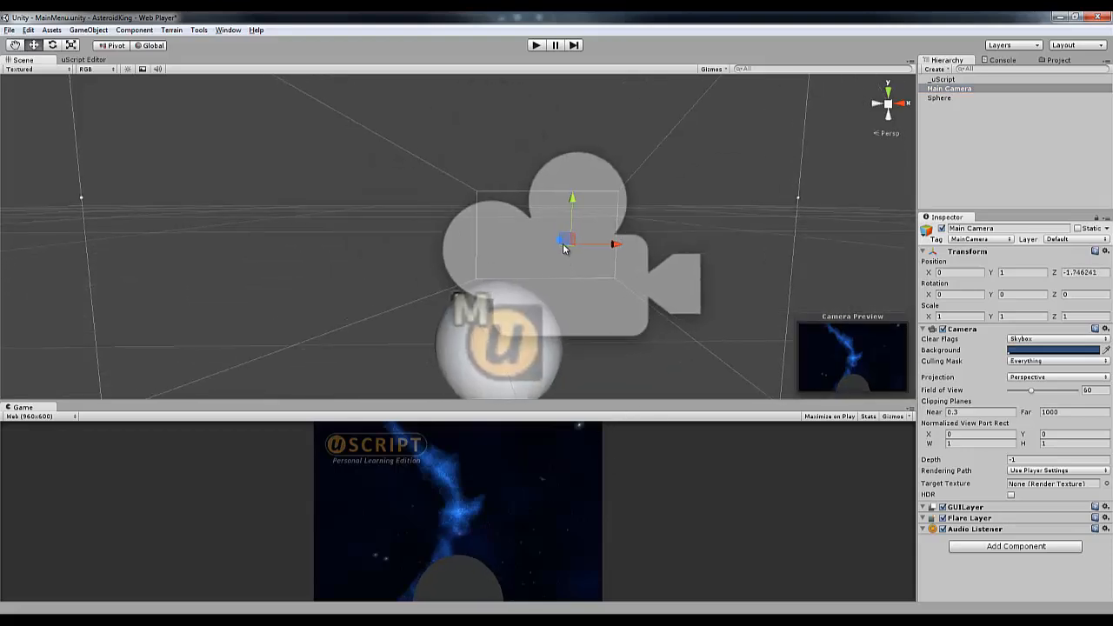
{"action": "left_click_drag", "start_coordinate": [566, 241], "coordinate": [878, 254]}
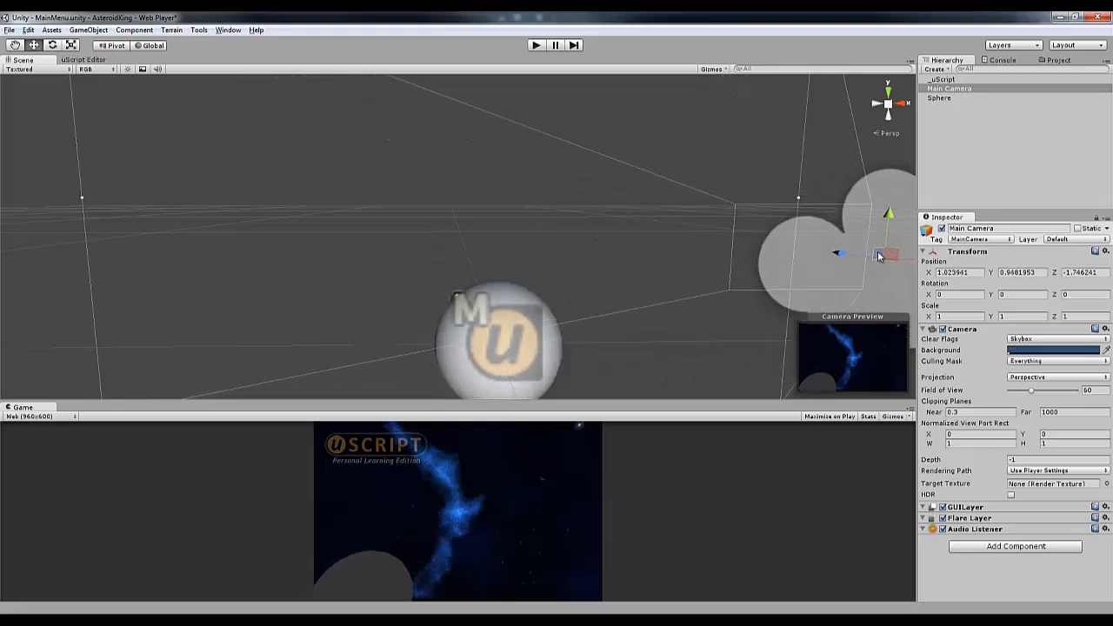
- Set the sphere's scale to 5 on the X, Y and Z axes
{"action": "left_click", "coordinate": [948, 99]}
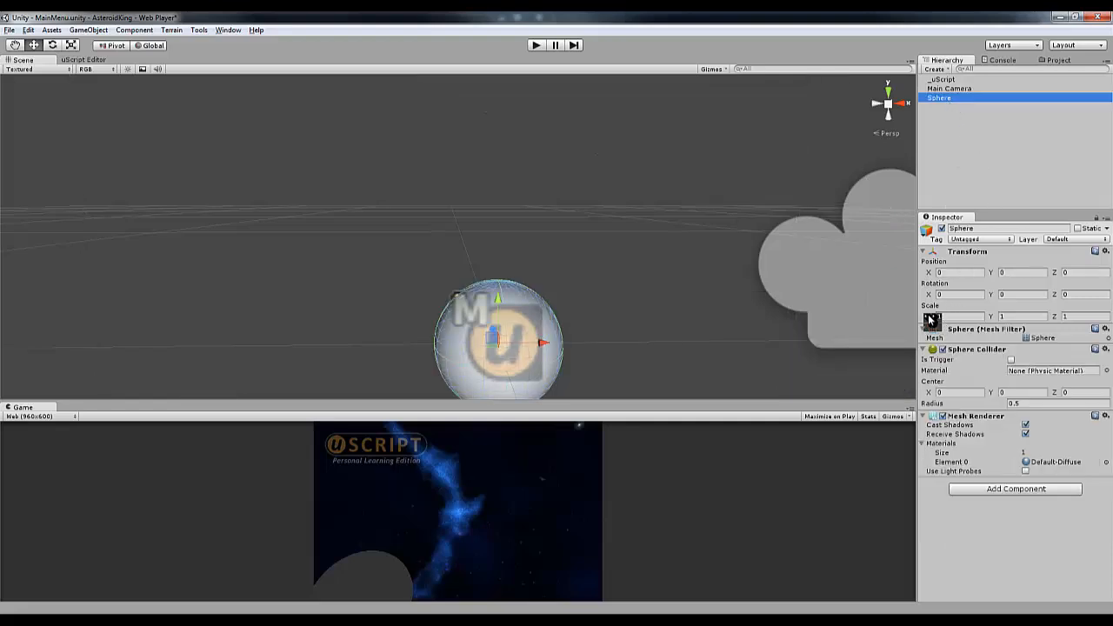
{"action": "left_click", "coordinate": [958, 317]}
{"action": "type", "text": "10"}
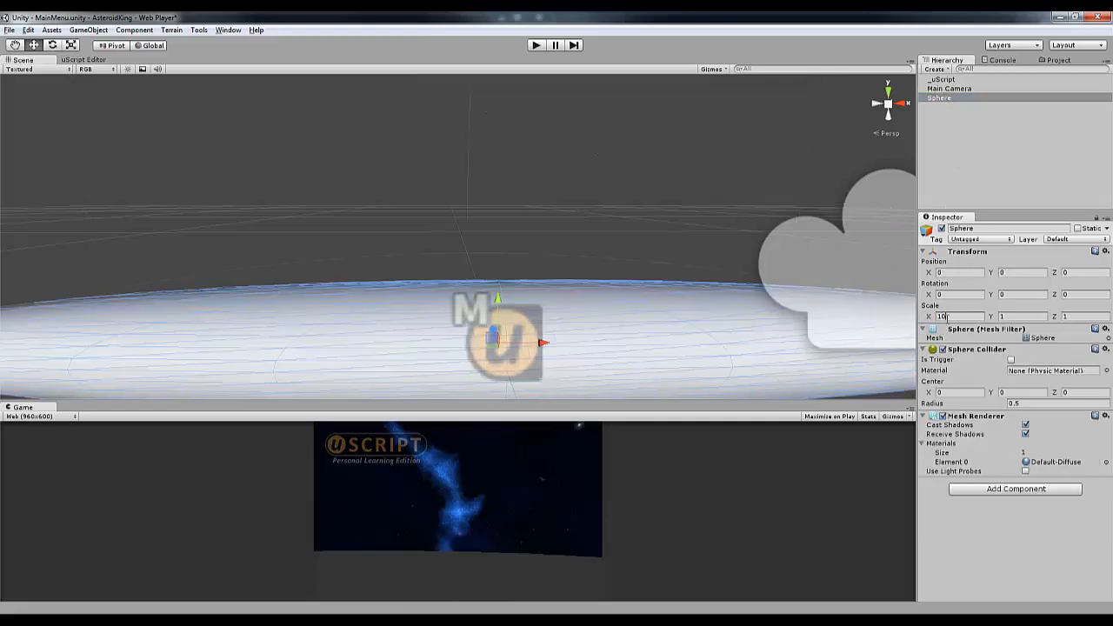
{"action": "key", "text": "BackSpace"}
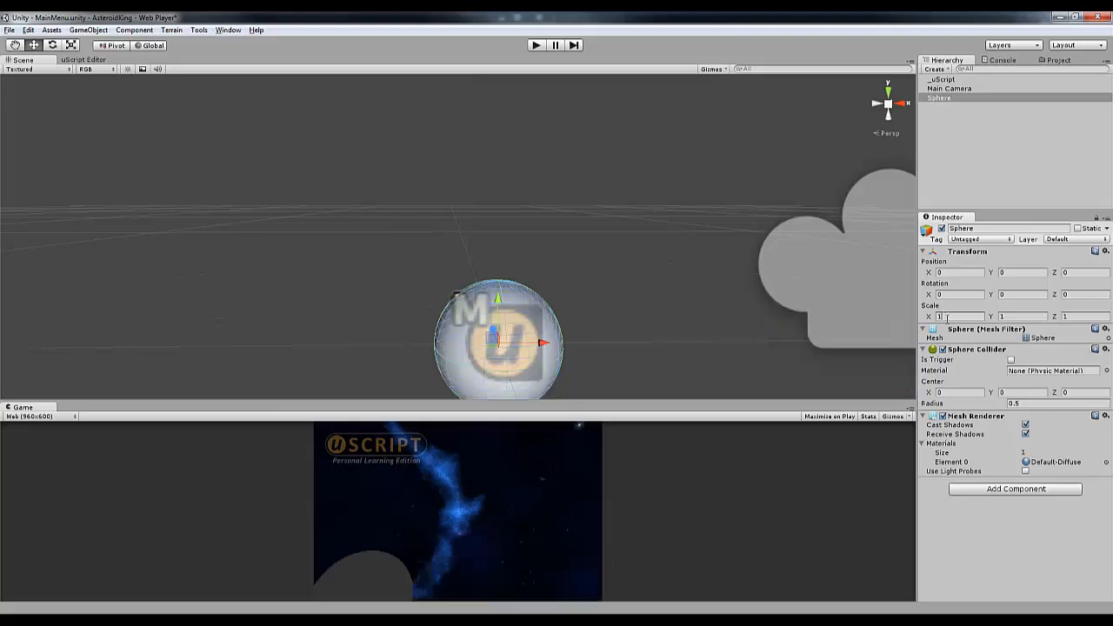
{"action": "key", "text": "BackSpace"}
{"action": "type", "text": "5"}
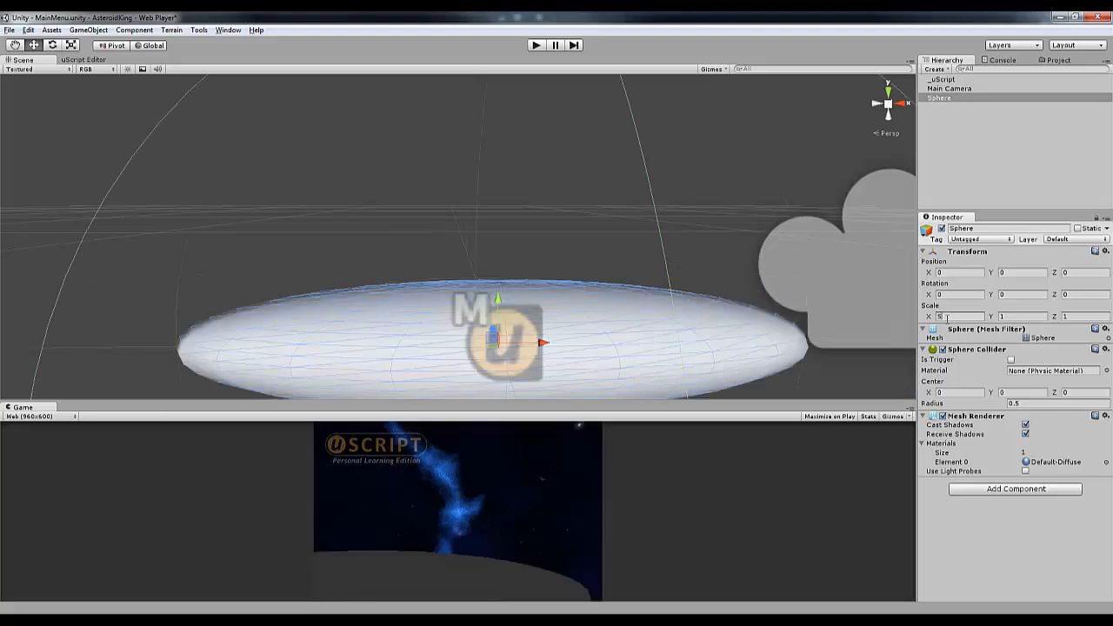
{"action": "key", "text": "BackSpace"}
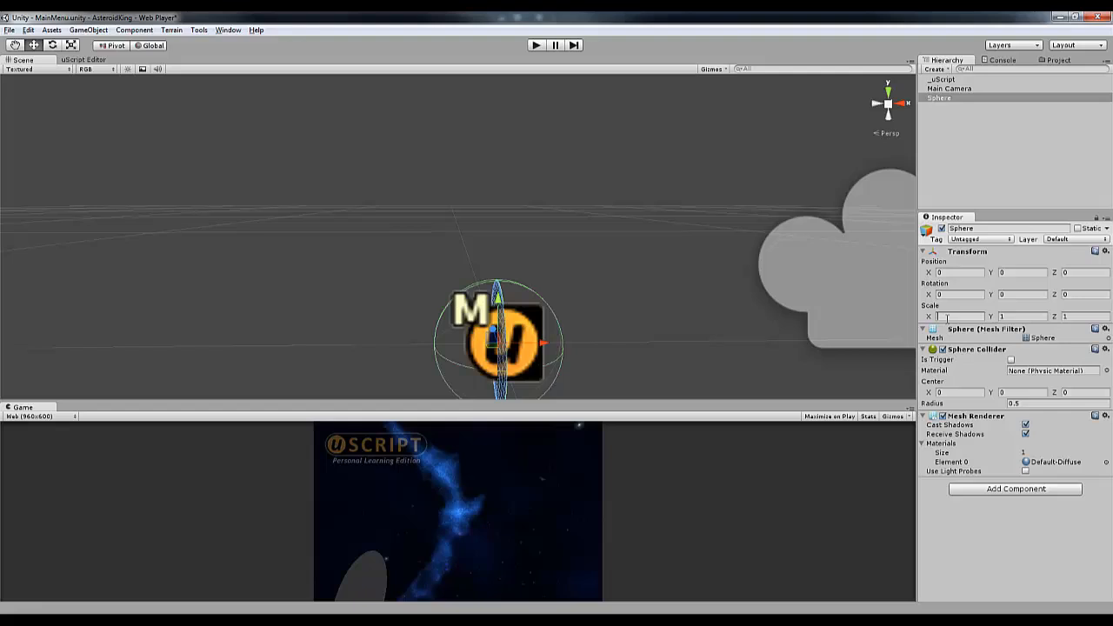
{"action": "type", "text": "5"}
{"action": "key", "text": "Tab"}
{"action": "type", "text": "5"}
{"action": "key", "text": "Tab"}
{"action": "type", "text": "5"}
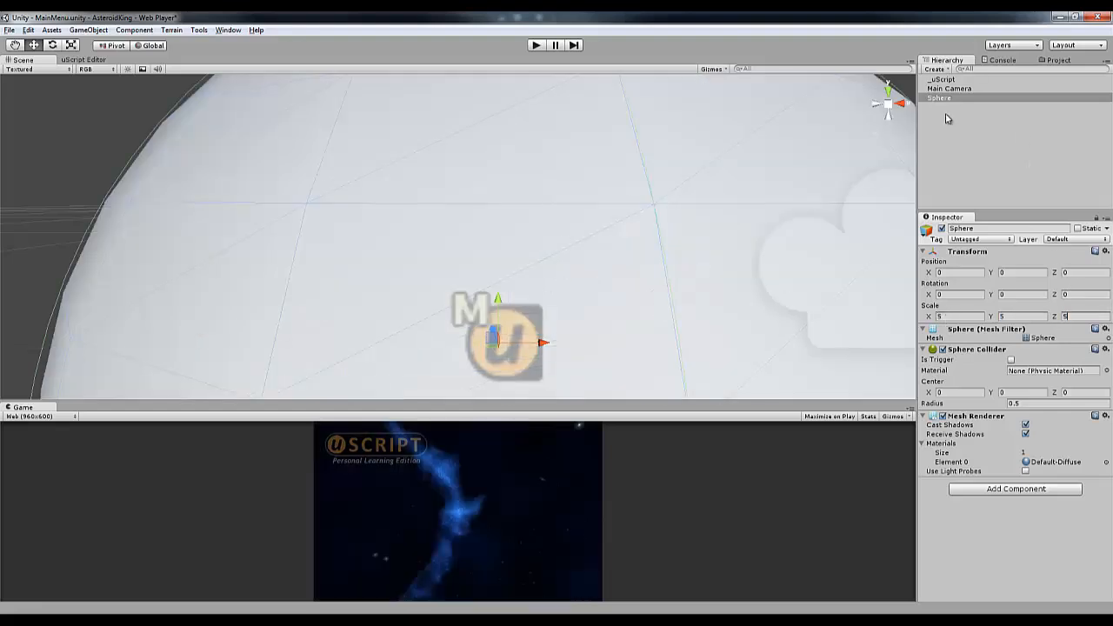
- Pull the Main Camera back along its Z axis to about -3.45, outside the enlarged sphere
{"action": "left_click", "coordinate": [951, 88]}
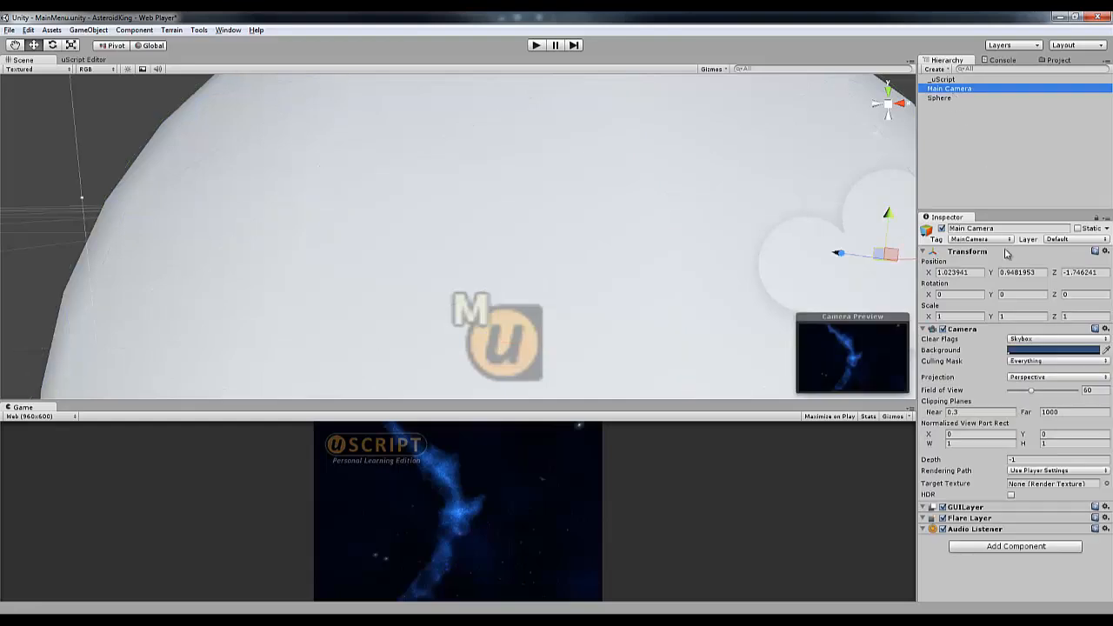
{"action": "left_click", "coordinate": [864, 264]}
{"action": "key", "text": "f"}
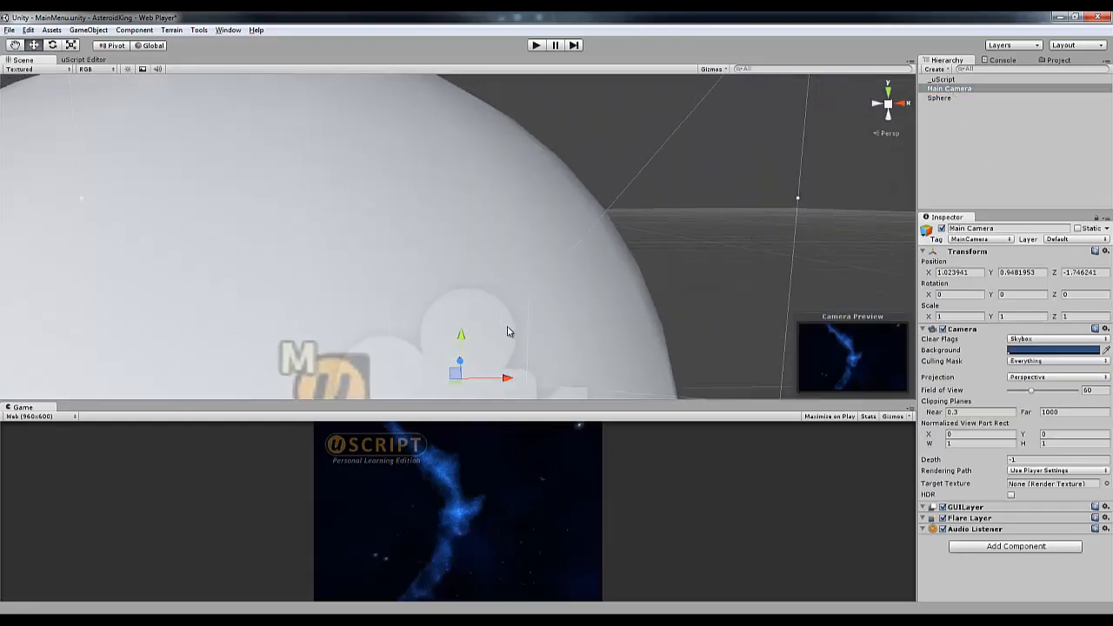
{"action": "middle_click_drag", "start_coordinate": [455, 327], "coordinate": [462, 297]}
{"action": "right_click_drag", "start_coordinate": [404, 288], "coordinate": [602, 324]}
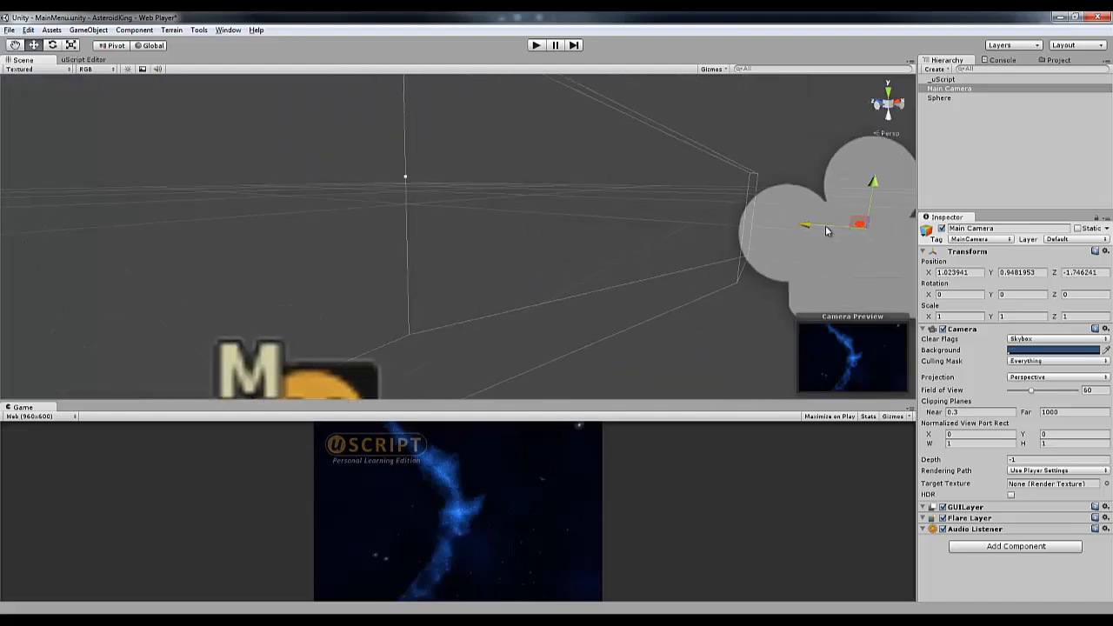
{"action": "left_click_drag", "start_coordinate": [827, 227], "coordinate": [430, 223]}
{"action": "middle_click_drag", "start_coordinate": [487, 223], "coordinate": [210, 243]}
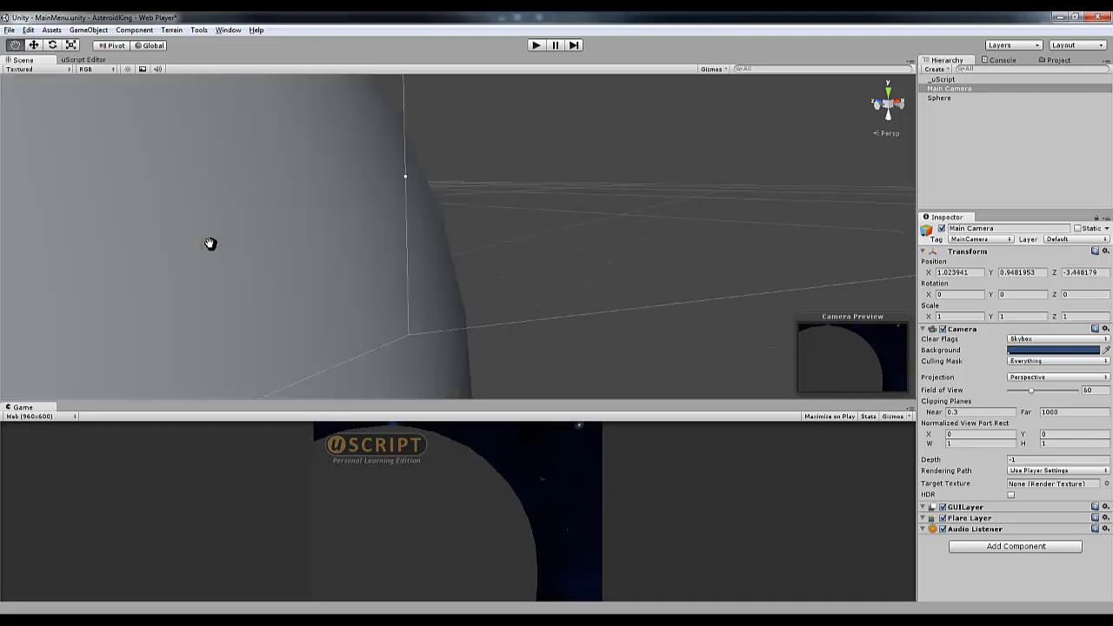
- Raise the Main Camera and move it farther from the sphere to frame the sphere in the lower-left part of the game picture
{"action": "key", "text": "f"}
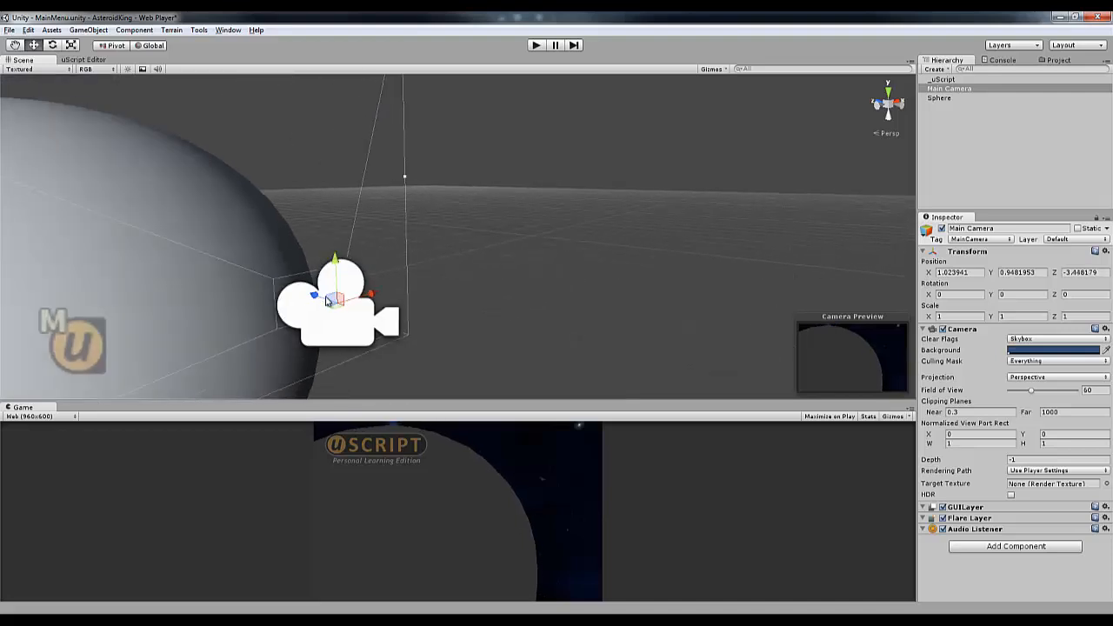
{"action": "left_click_drag", "start_coordinate": [330, 300], "coordinate": [331, 320]}
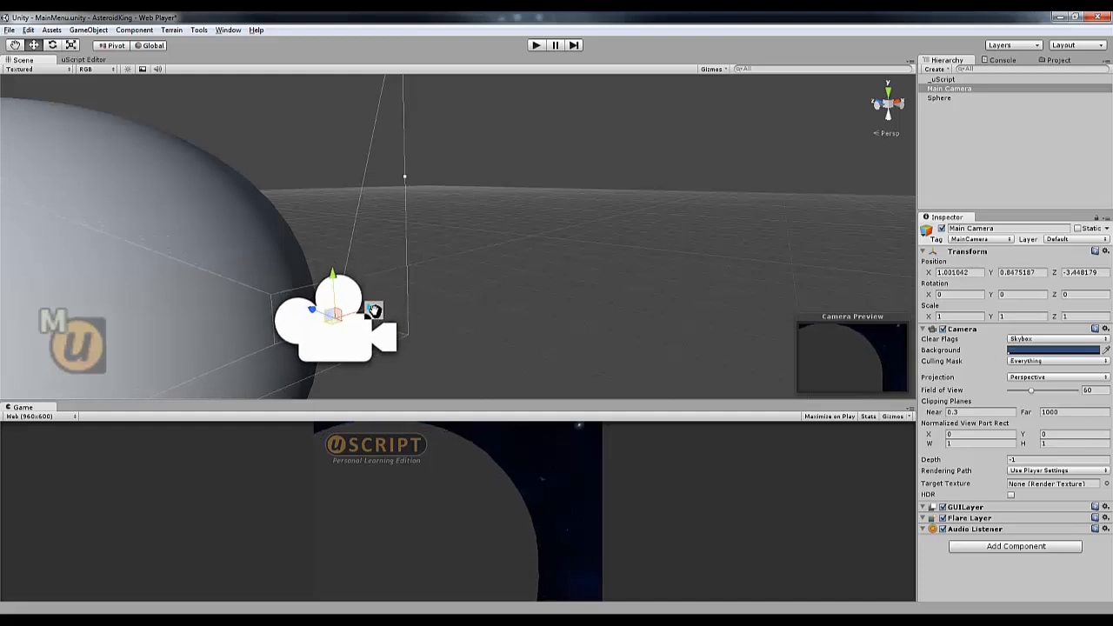
{"action": "mouse_move", "coordinate": [368, 316]}
{"action": "middle_mouse_down"}
{"action": "mouse_move", "coordinate": [287, 318]}
{"action": "mouse_move", "coordinate": [338, 291]}
{"action": "mouse_move", "coordinate": [363, 294]}
{"action": "middle_mouse_up"}
{"action": "left_click_drag", "start_coordinate": [310, 255], "coordinate": [468, 147]}
{"action": "left_click", "coordinate": [492, 301]}
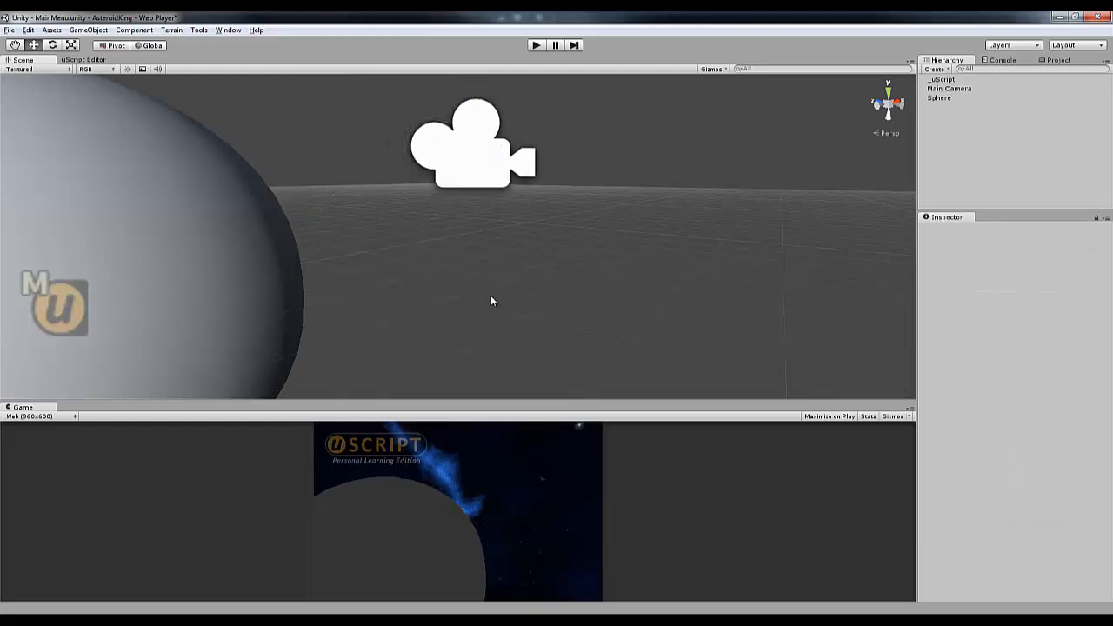
{"action": "left_click_drag", "start_coordinate": [458, 304], "coordinate": [611, 325], "text": "alt"}
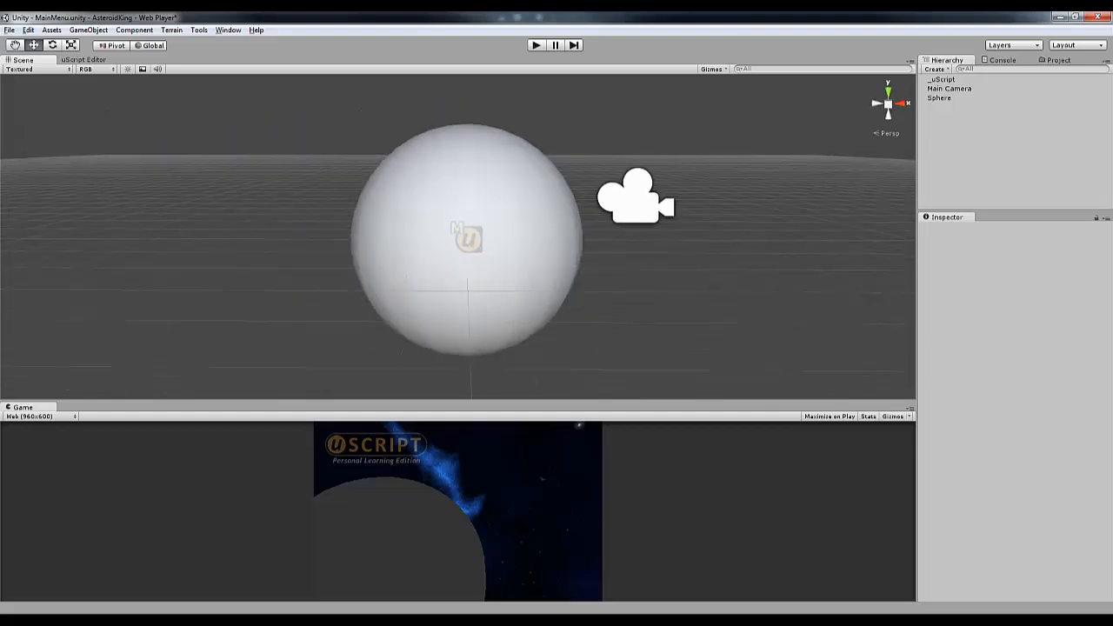
{"action": "left_click", "coordinate": [936, 69]}
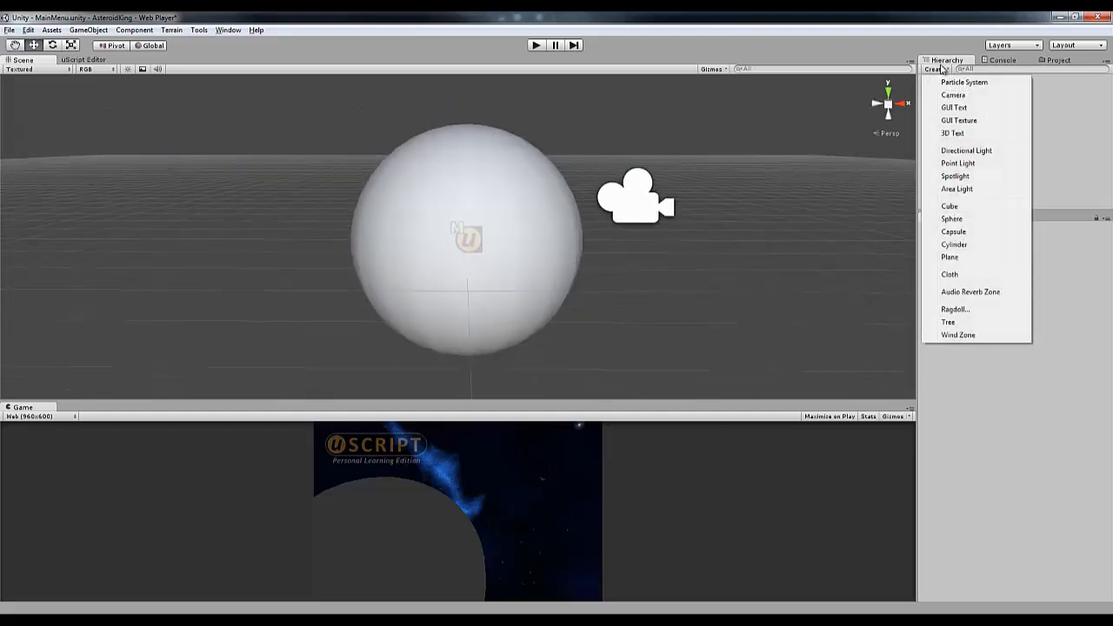
{"action": "left_click", "coordinate": [950, 153]}
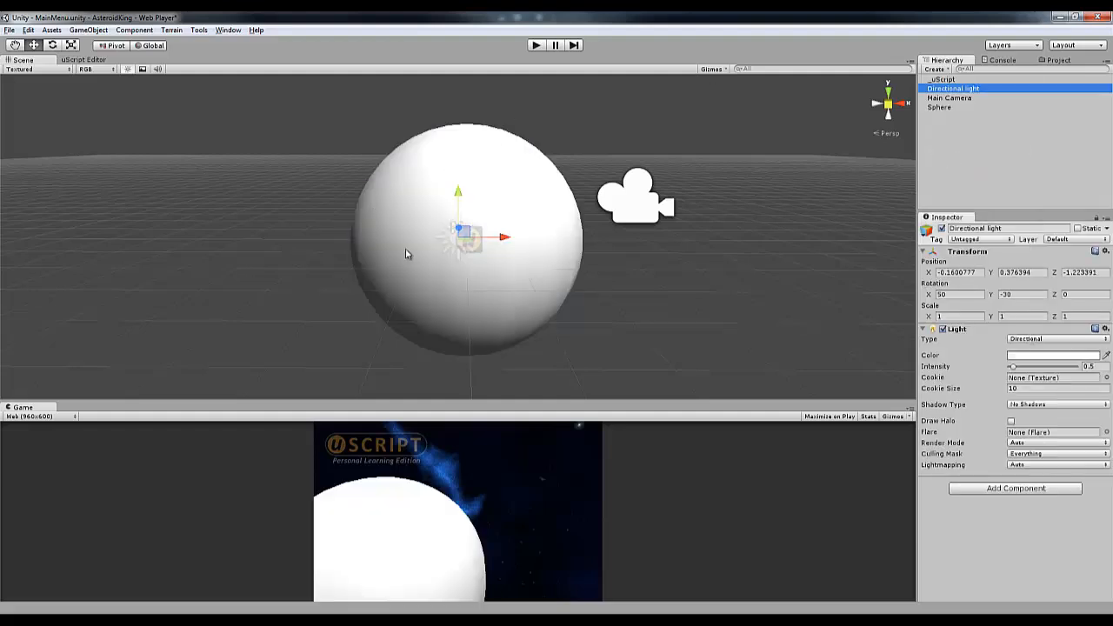
{"action": "left_click_drag", "start_coordinate": [258, 319], "coordinate": [635, 311], "text": "alt"}
{"action": "left_click_drag", "start_coordinate": [416, 244], "coordinate": [899, 210]}
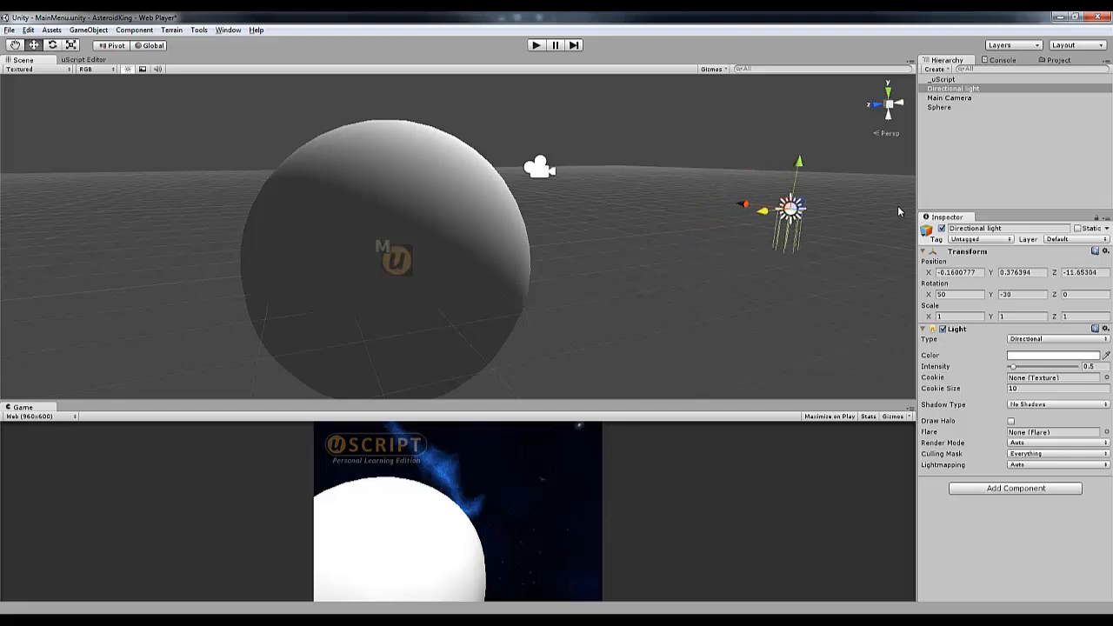
{"action": "key", "text": "Delete"}
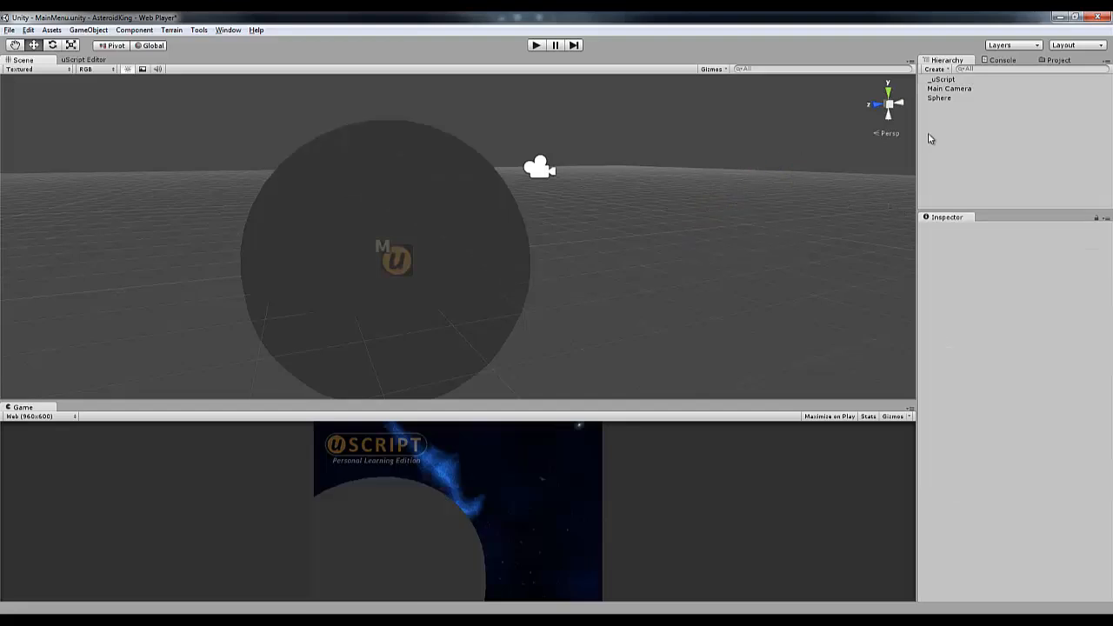
- Add a point light and move it in front of the sphere to about Z -6.4
{"action": "left_click", "coordinate": [935, 70]}
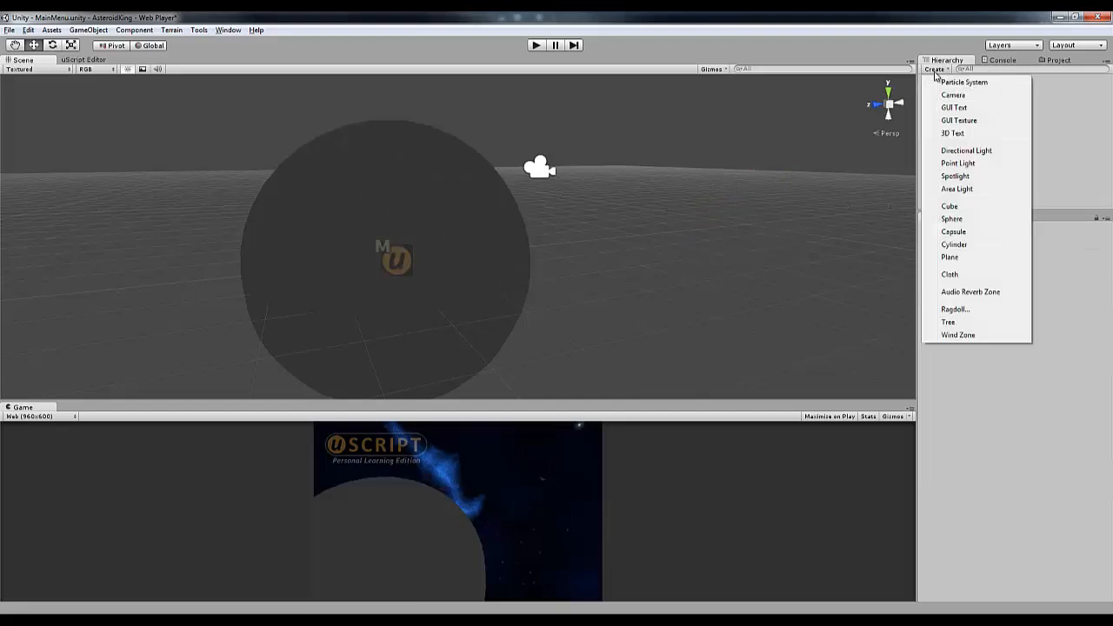
{"action": "left_click", "coordinate": [958, 163]}
{"action": "left_click_drag", "start_coordinate": [417, 242], "coordinate": [660, 213]}
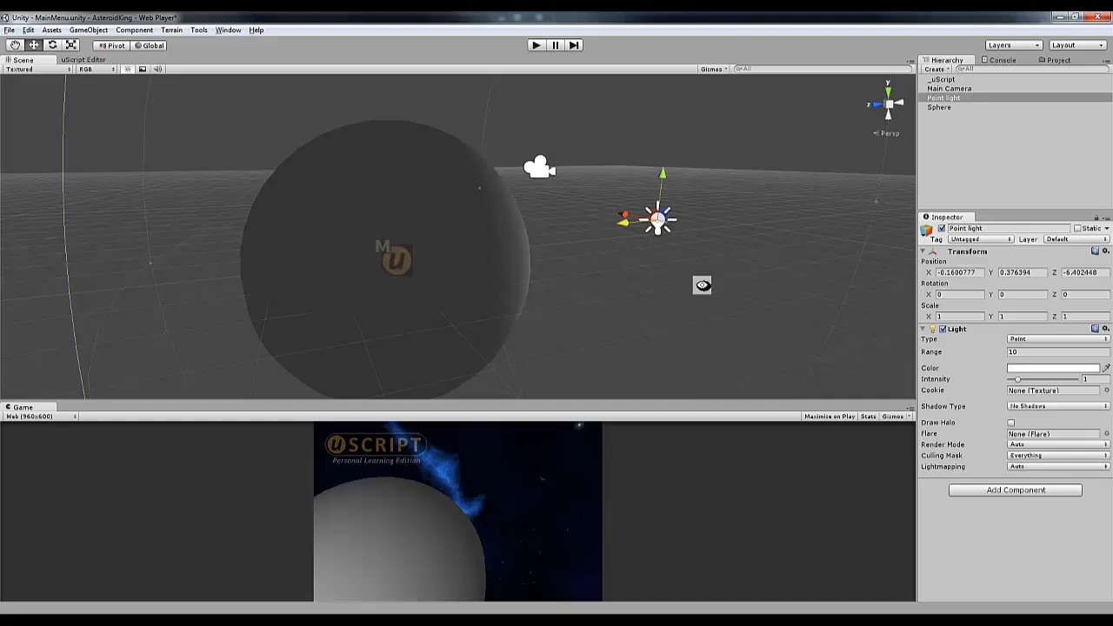
{"action": "left_click_drag", "start_coordinate": [702, 287], "coordinate": [293, 279], "text": "alt"}
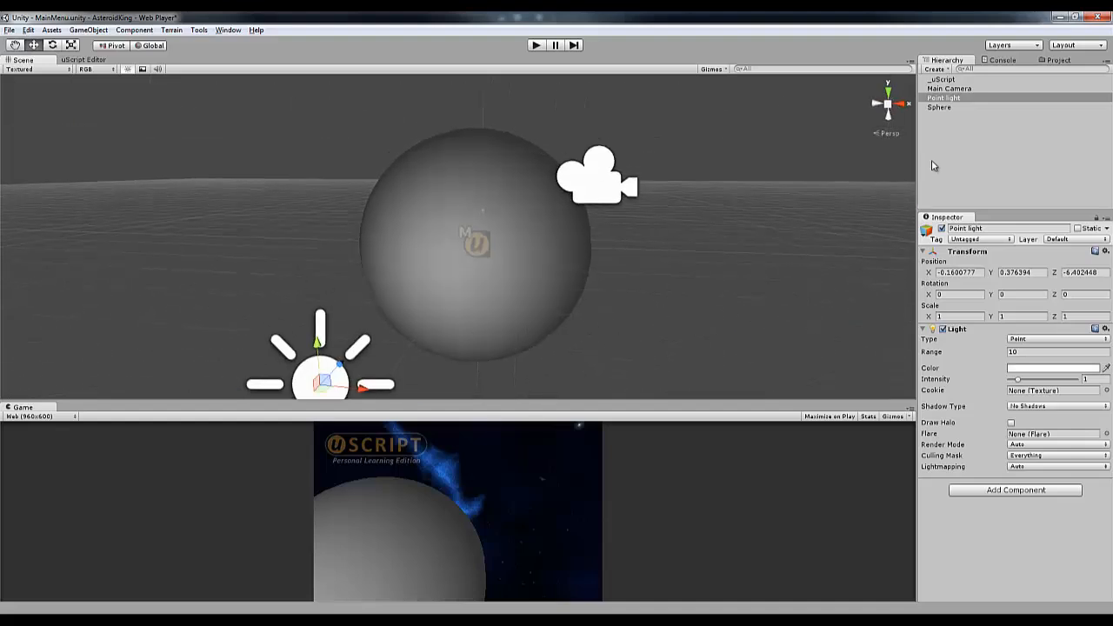
{"action": "left_click", "coordinate": [933, 166]}
{"action": "left_click", "coordinate": [936, 68]}
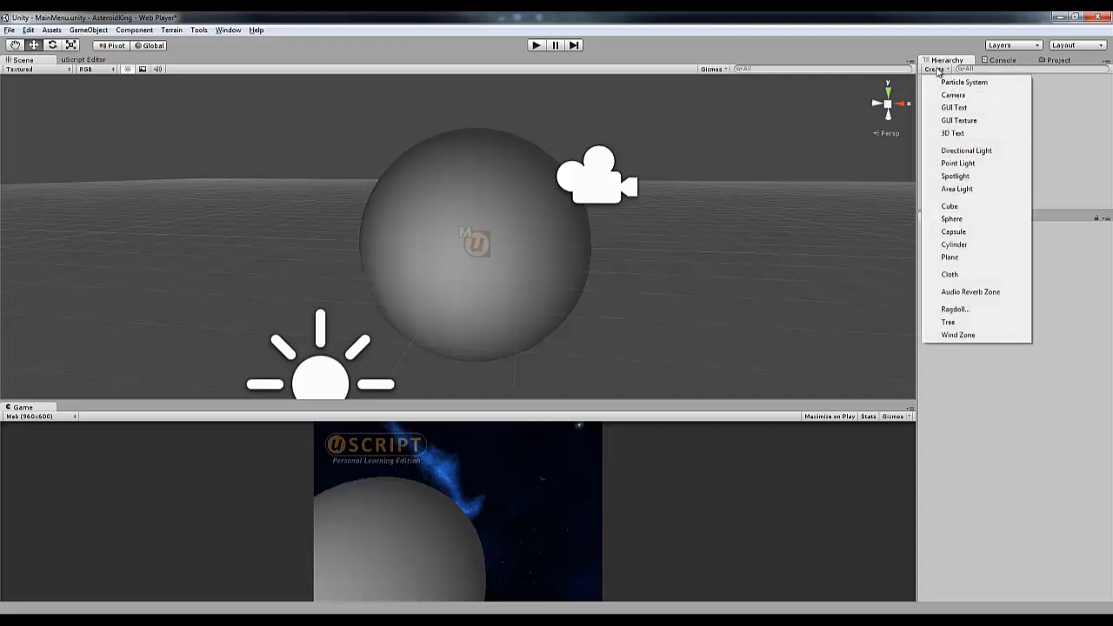
{"action": "left_click", "coordinate": [957, 219]}
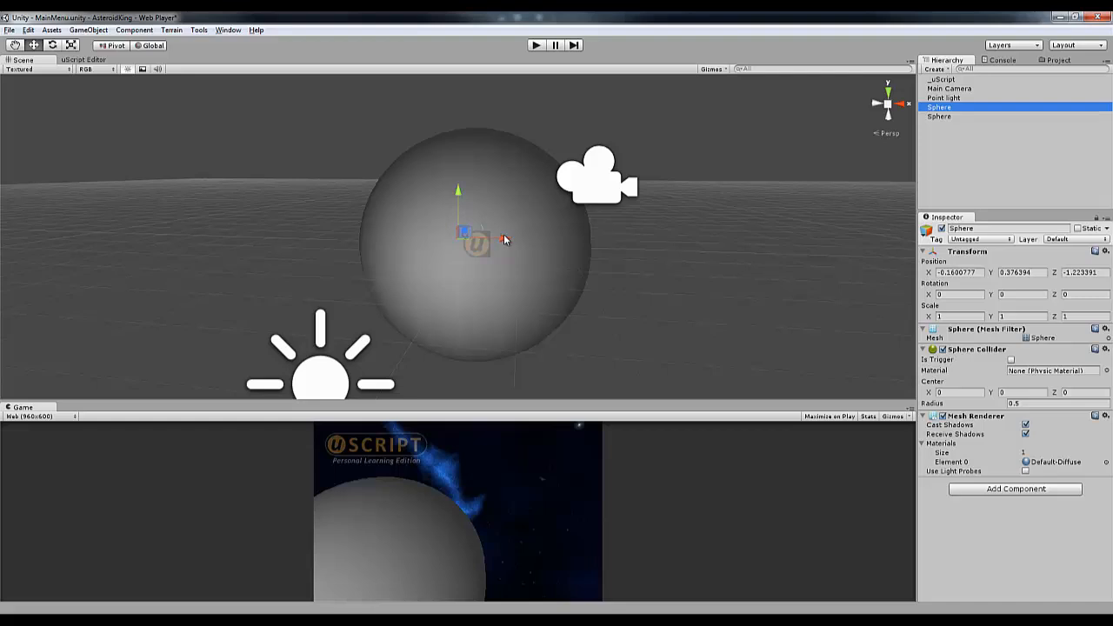
{"action": "left_click", "coordinate": [942, 108]}
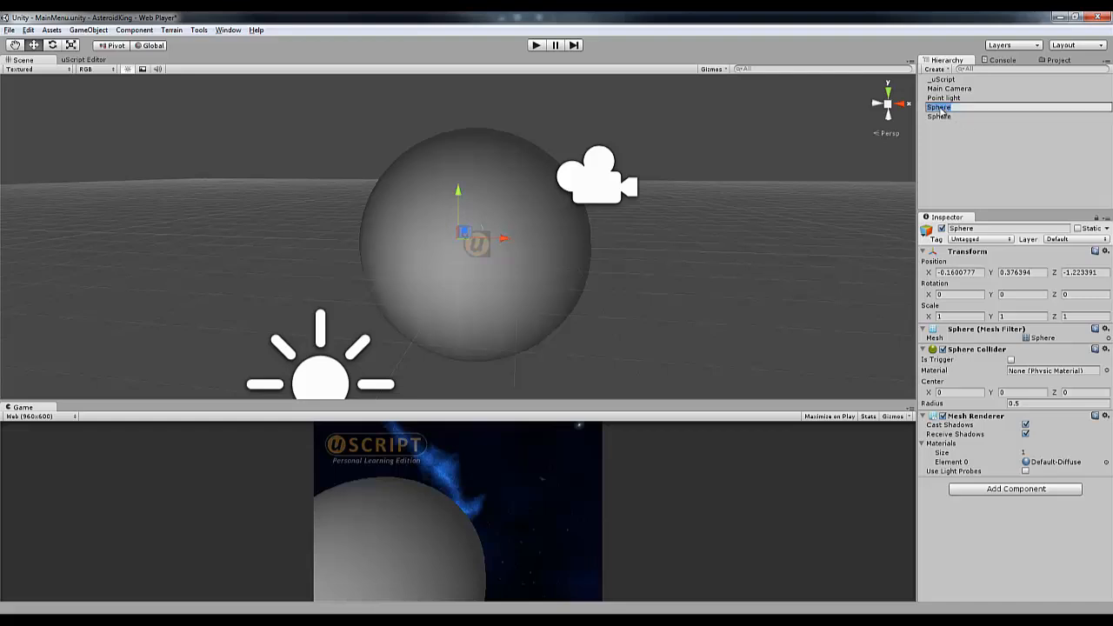
{"action": "key", "text": "BackSpace"}
{"action": "key", "text": "Return"}
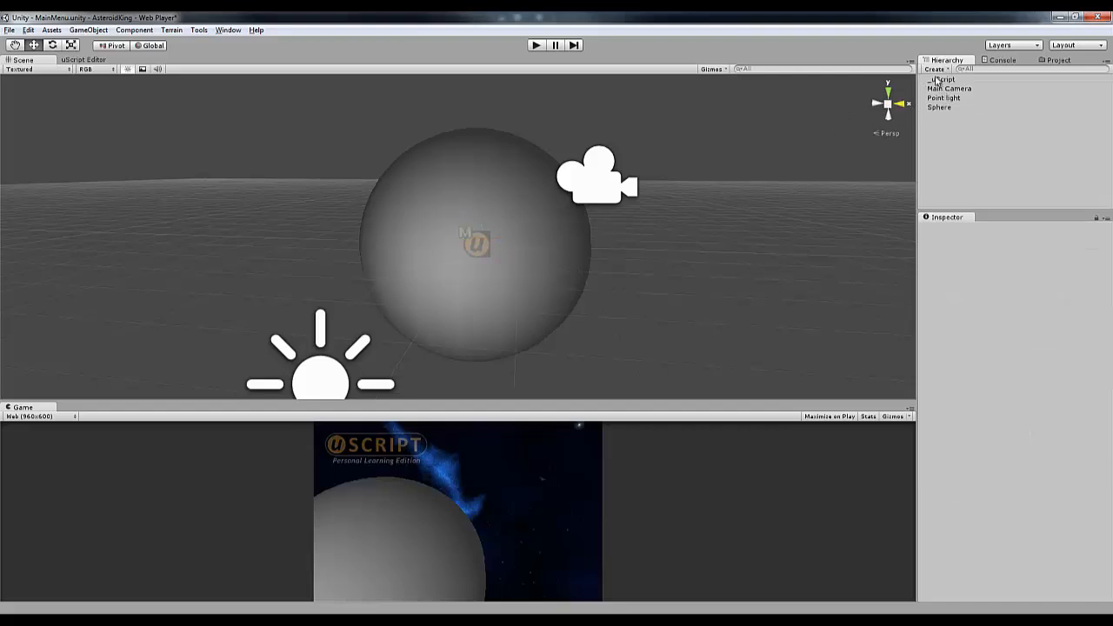
- Create a cube and move it up beside the sphere to about X 3.2, Y 1.55
{"action": "left_click", "coordinate": [936, 69]}
{"action": "left_click", "coordinate": [950, 206]}
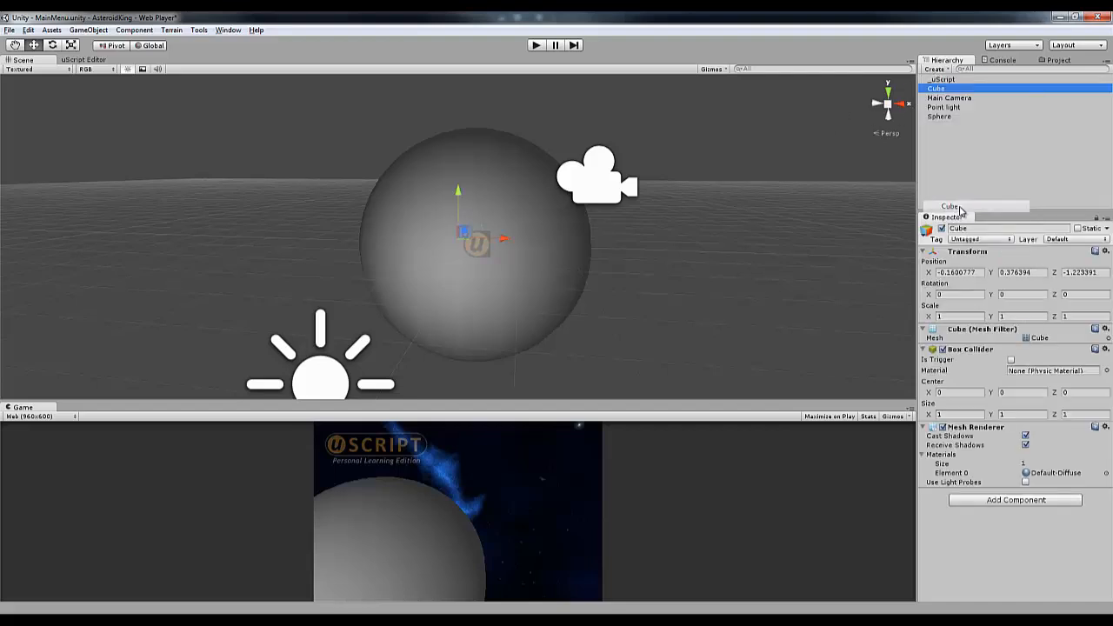
{"action": "left_click_drag", "start_coordinate": [505, 241], "coordinate": [659, 137]}
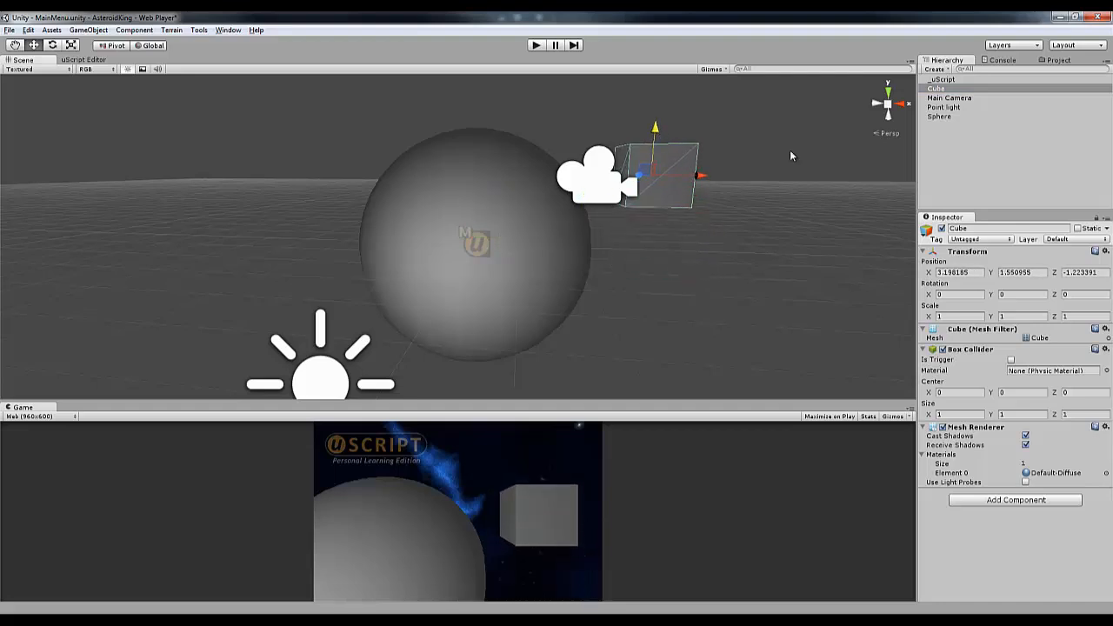
- Rename the sphere object as Earth
{"action": "left_click", "coordinate": [940, 116]}
{"action": "left_click", "coordinate": [978, 229]}
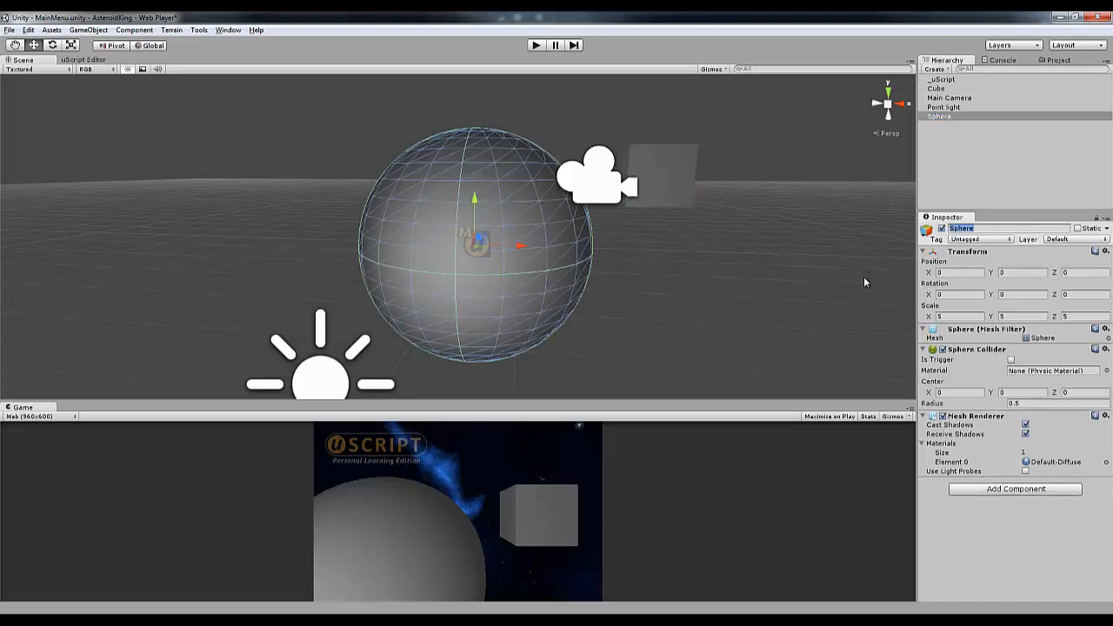
{"action": "type", "text": "Earth"}
{"action": "key", "text": "Return"}
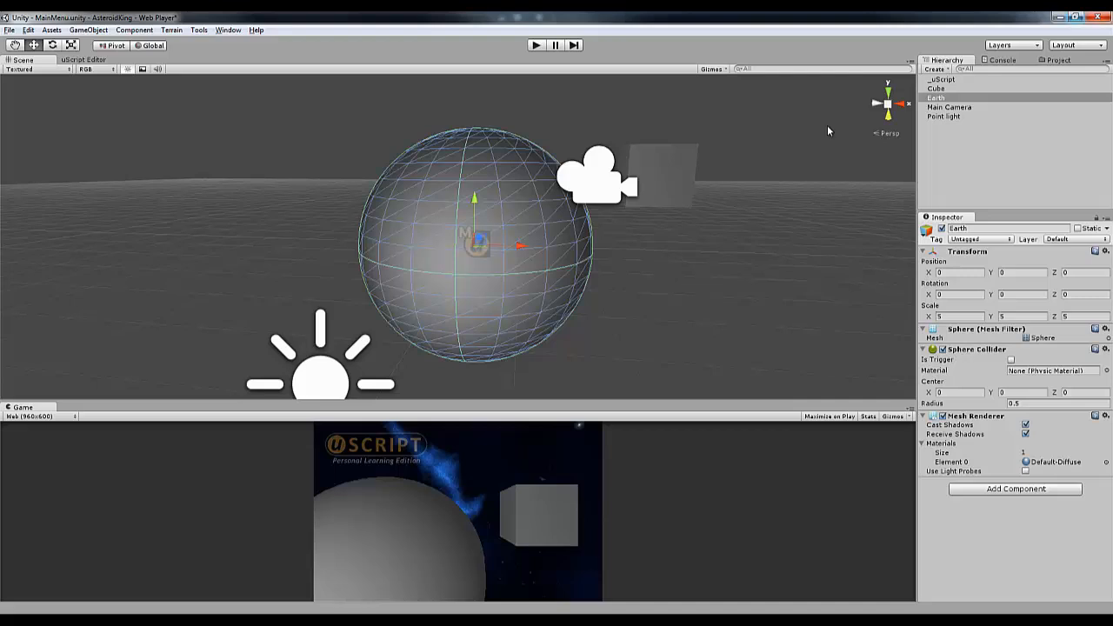
- Rename the cube object as NewGame
{"action": "left_click", "coordinate": [936, 88]}
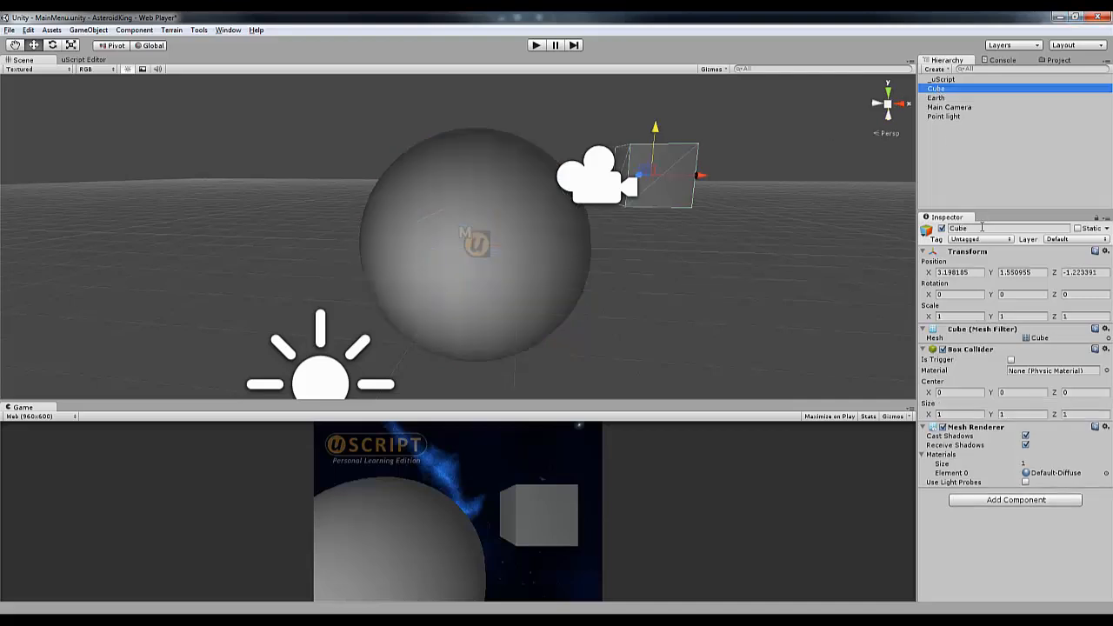
{"action": "left_click", "coordinate": [983, 228]}
{"action": "type", "text": "New"}
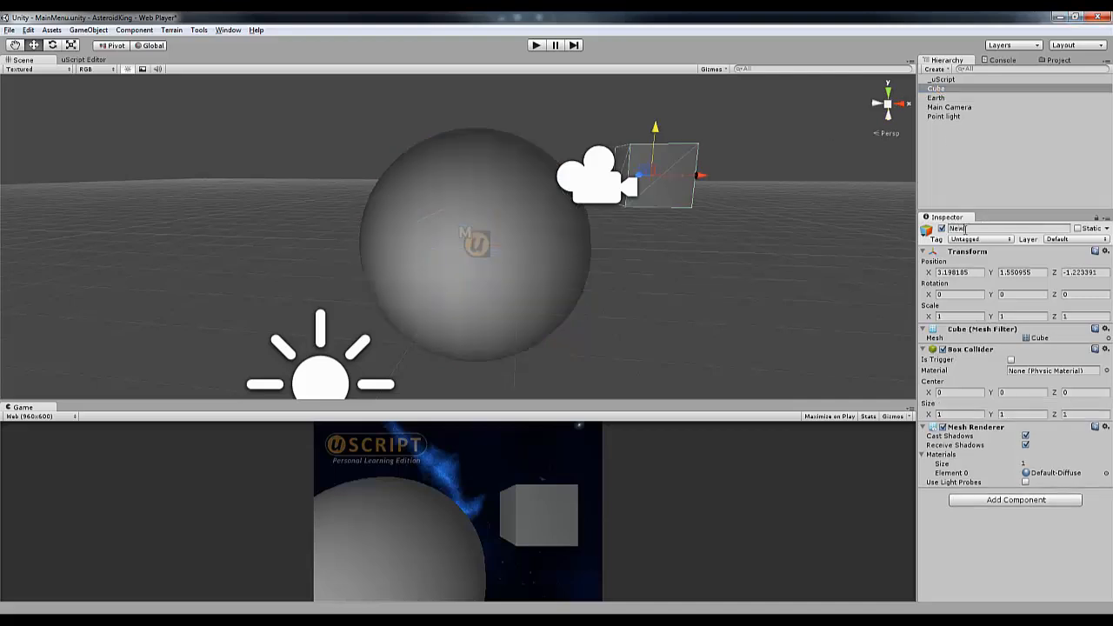
{"action": "type", "text": "Game"}
{"action": "key", "text": "Return"}
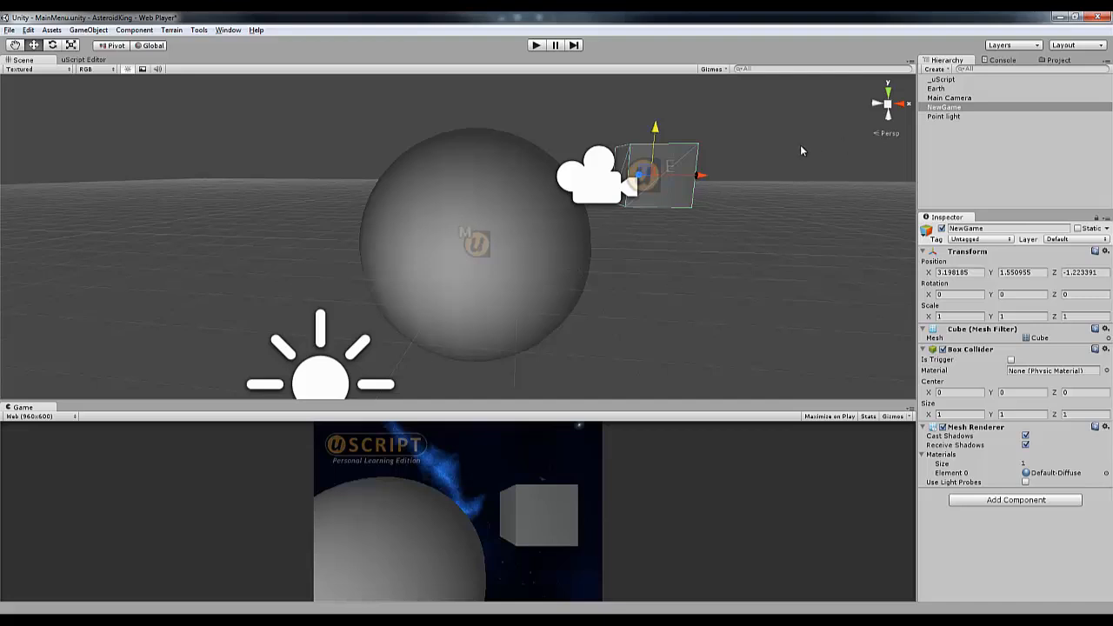
{"action": "left_click", "coordinate": [1013, 145]}
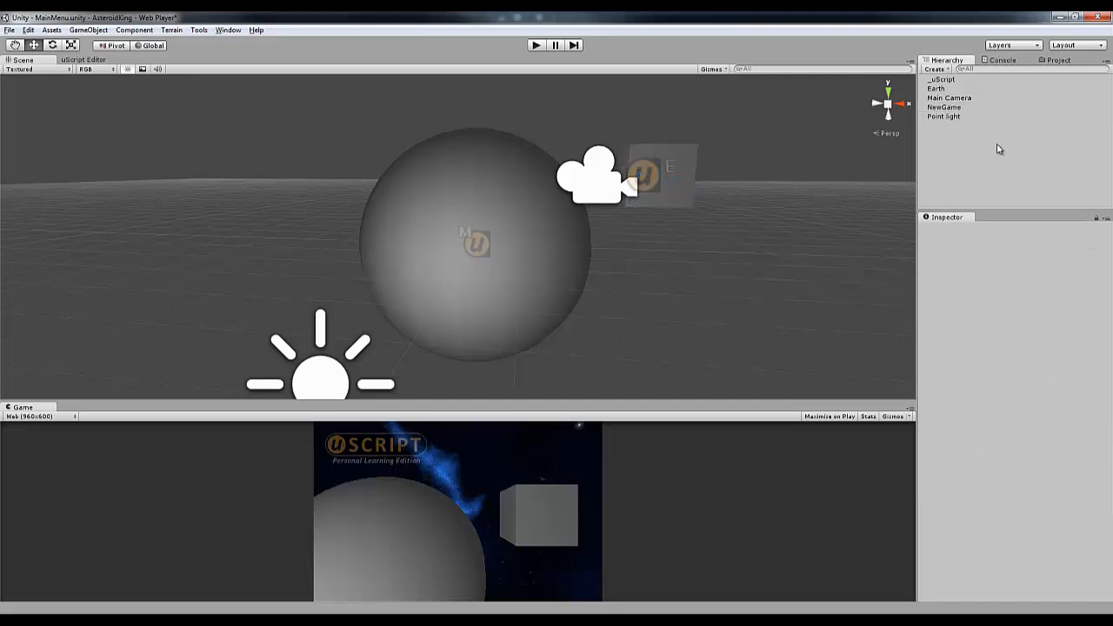
- Place the Rocket_Mesh model from the Resources Mesh folder into the scene near the Earth sphere
{"action": "left_click", "coordinate": [1051, 63]}
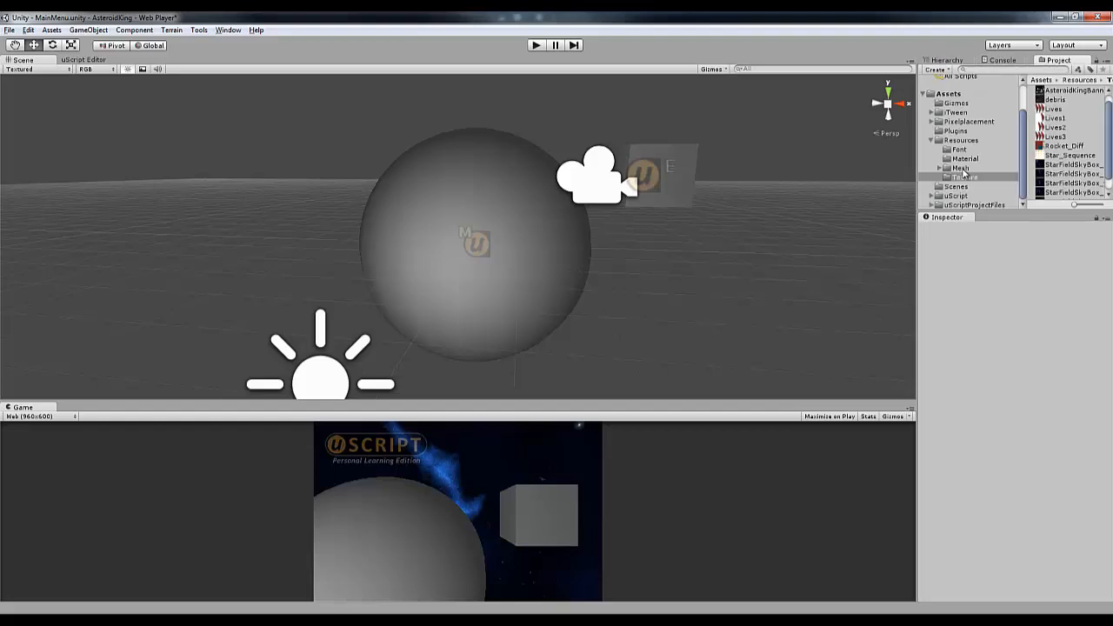
{"action": "left_click", "coordinate": [961, 169]}
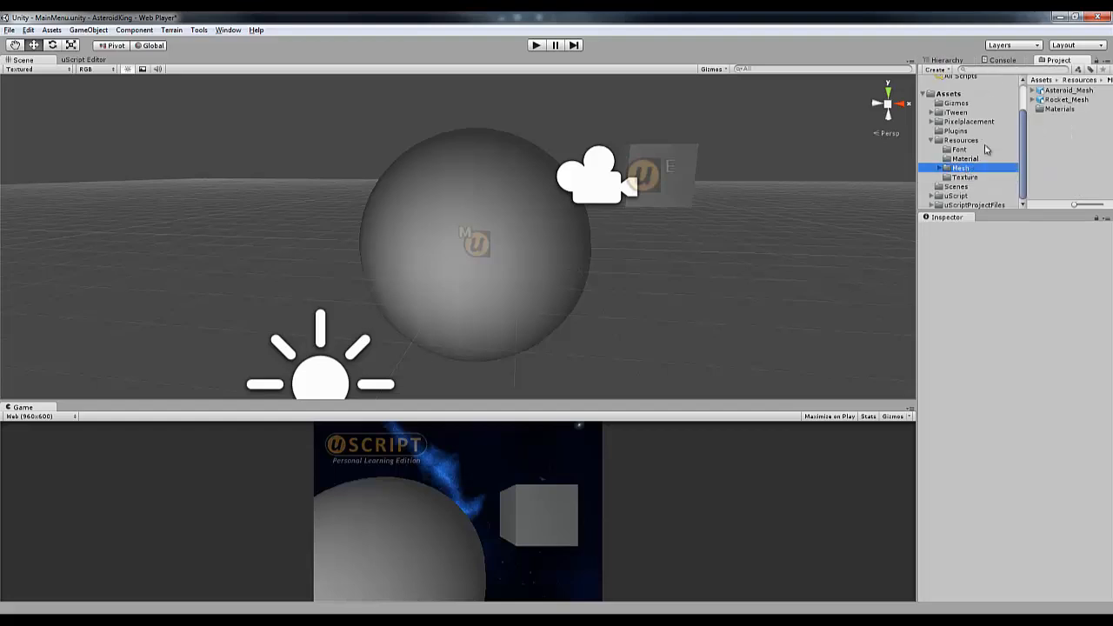
{"action": "left_click", "coordinate": [1060, 101]}
{"action": "left_click_drag", "start_coordinate": [1059, 101], "coordinate": [580, 272]}
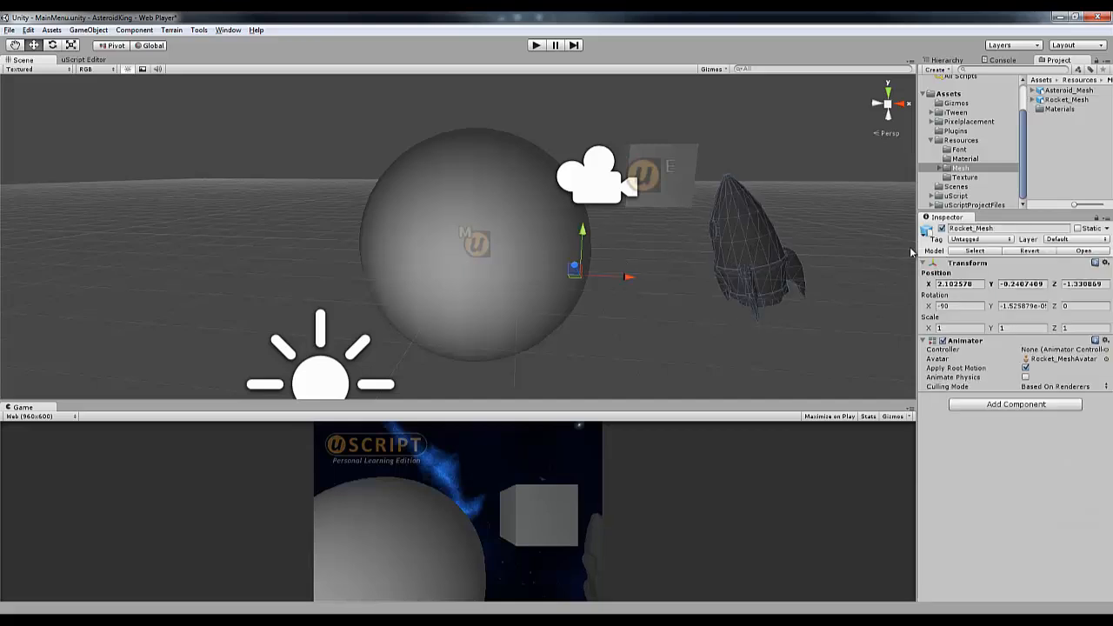
- Set the rocket's position to 0 on the X, Y and Z axes
{"action": "left_click", "coordinate": [957, 284]}
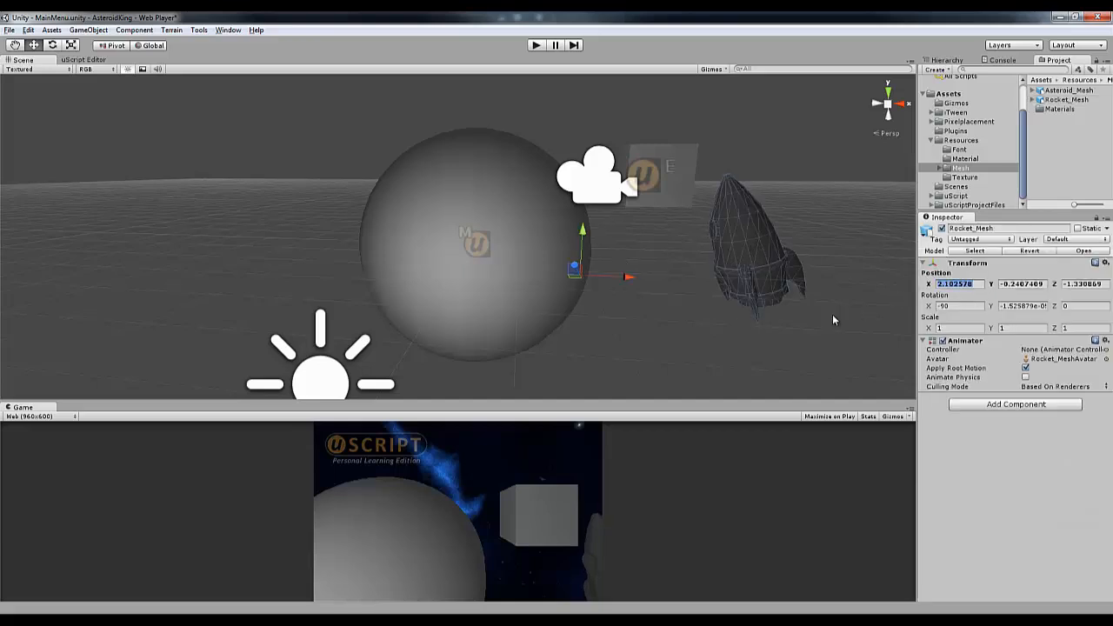
{"action": "type", "text": "0"}
{"action": "key", "text": "Tab"}
{"action": "type", "text": "0"}
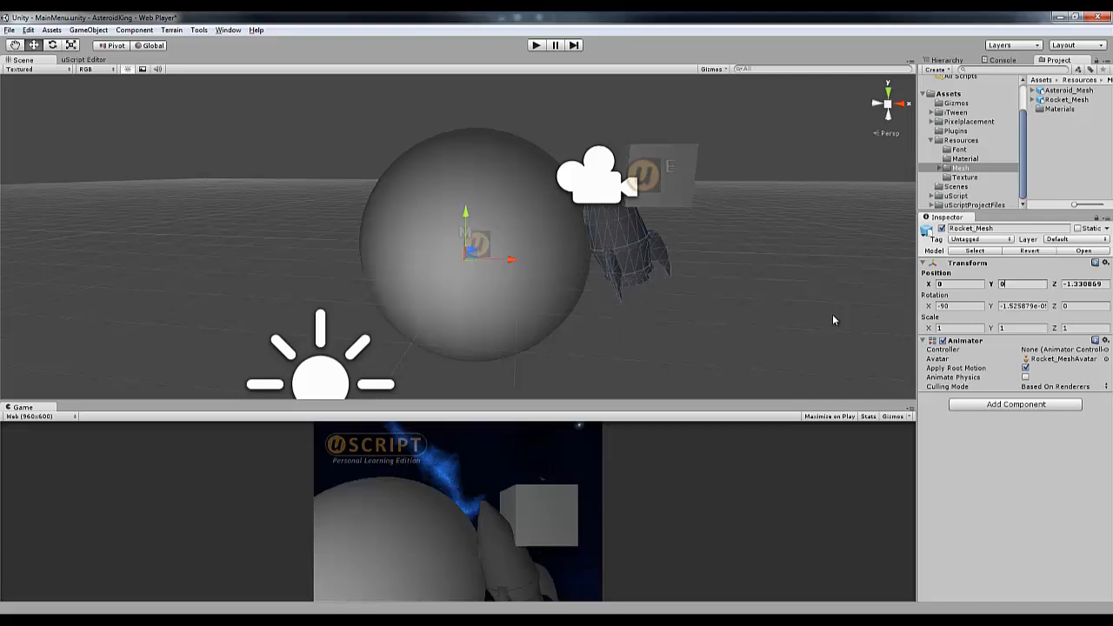
{"action": "key", "text": "Tab"}
{"action": "type", "text": "0"}
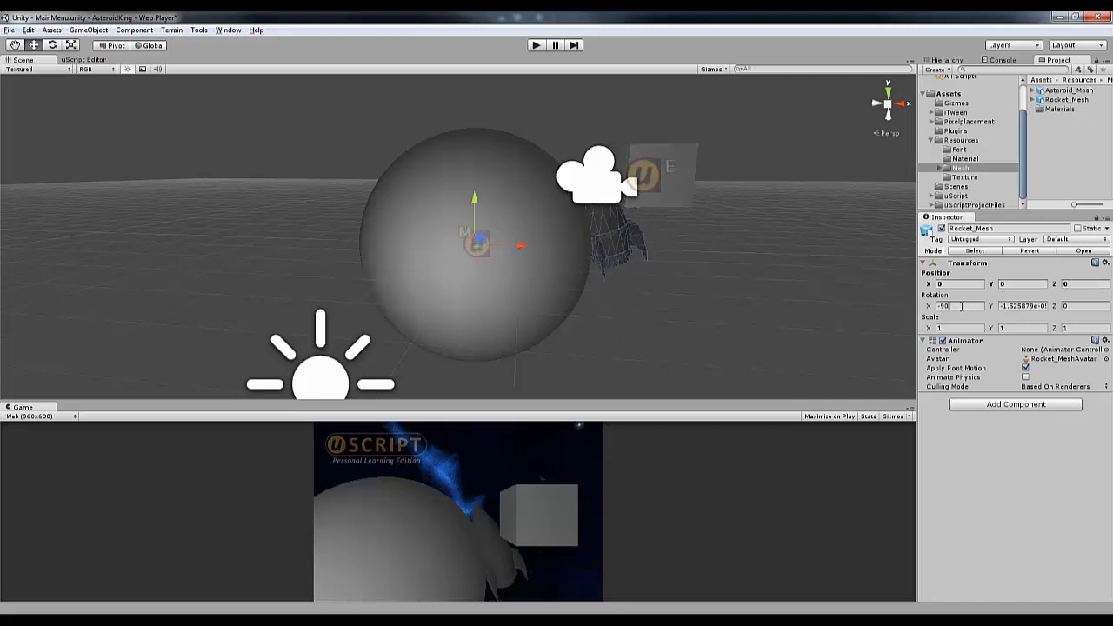
- Reset the rocket's X and Y rotation to 0 and turn it about its Y axis to about 104 degrees
{"action": "type", "text": "0"}
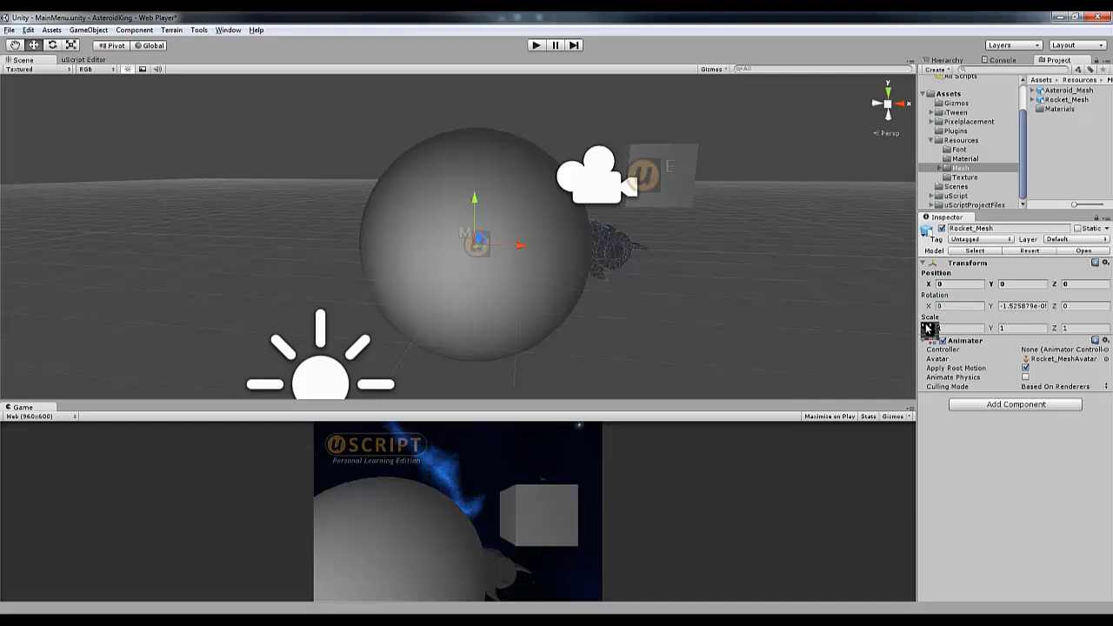
{"action": "left_click", "coordinate": [1025, 306]}
{"action": "type", "text": "0"}
{"action": "key", "text": "Return"}
{"action": "left_click", "coordinate": [52, 45]}
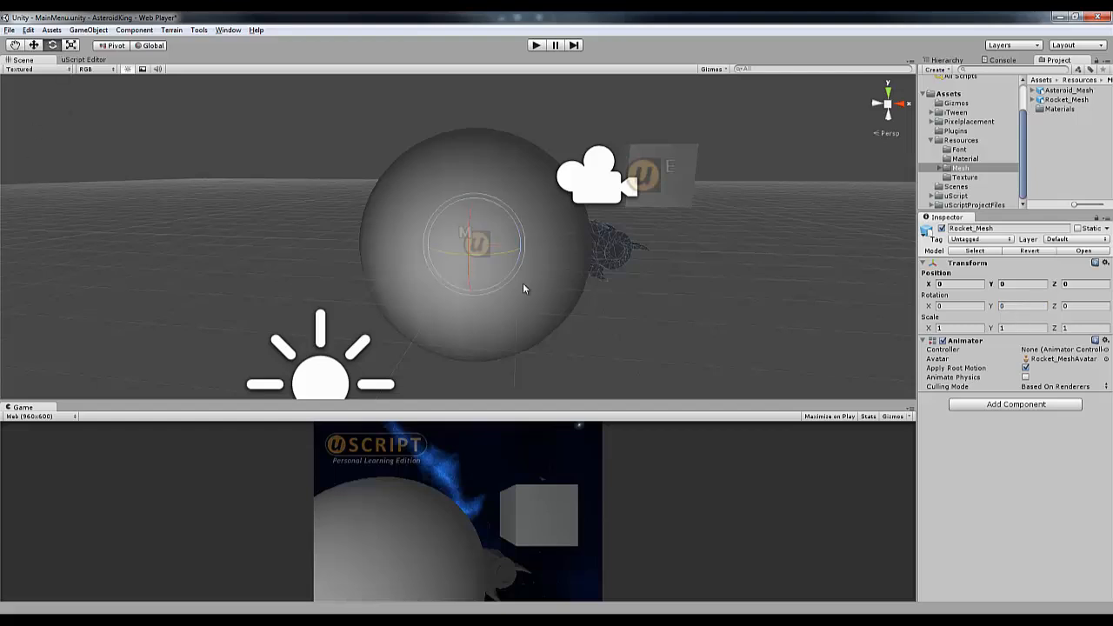
{"action": "left_click_drag", "start_coordinate": [502, 252], "coordinate": [374, 270]}
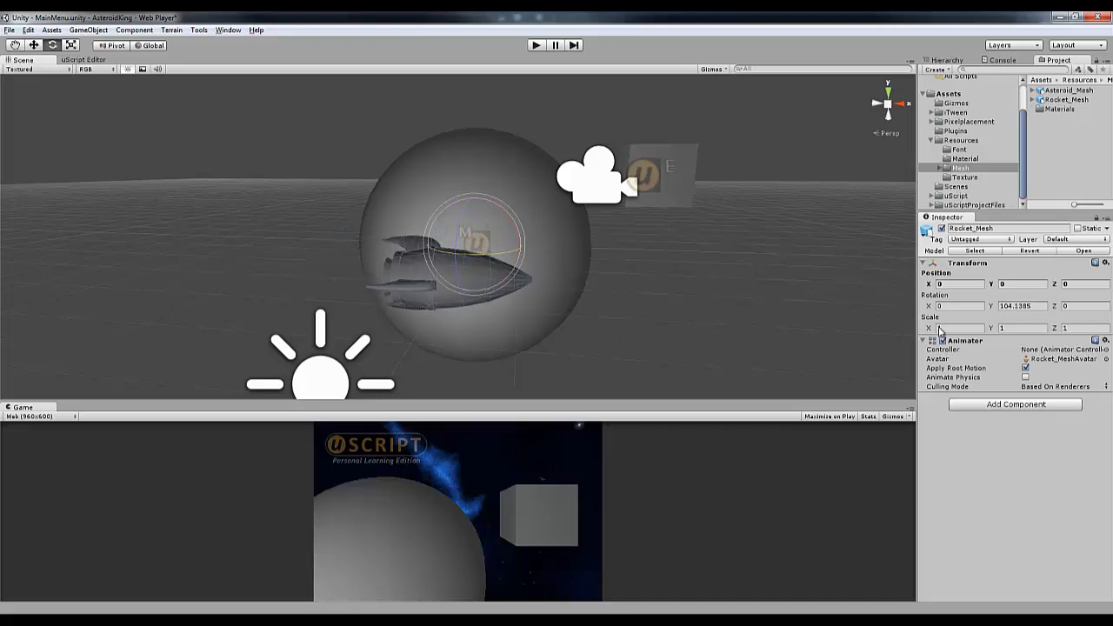
- Set Earth's scale to 4 on all three axes
{"action": "left_click", "coordinate": [566, 279]}
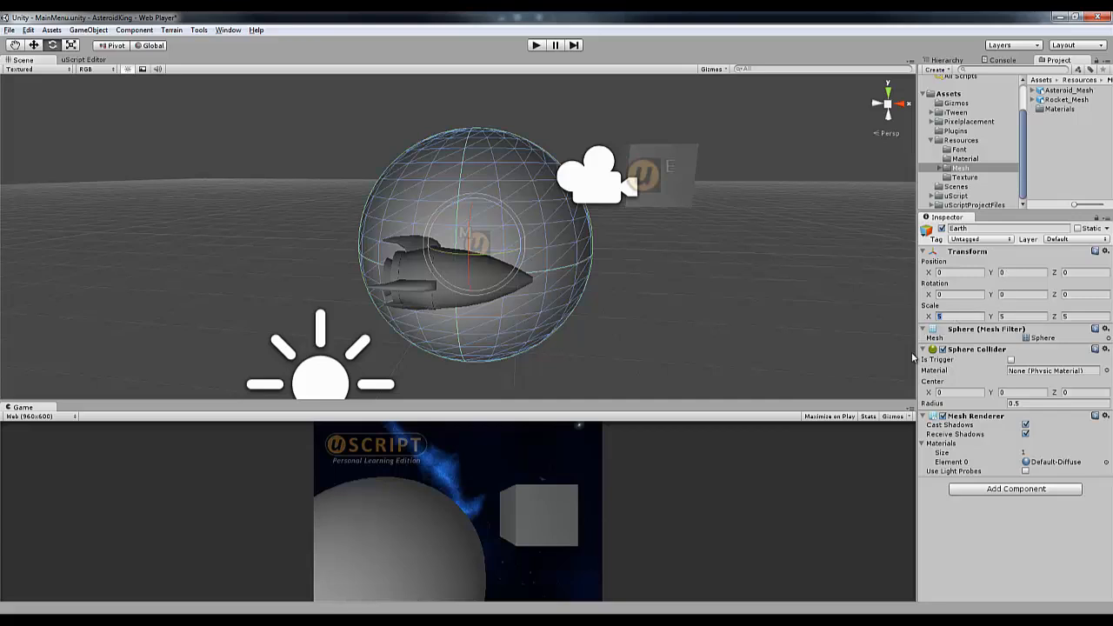
{"action": "type", "text": "44"}
{"action": "key", "text": "Tab"}
{"action": "type", "text": "4"}
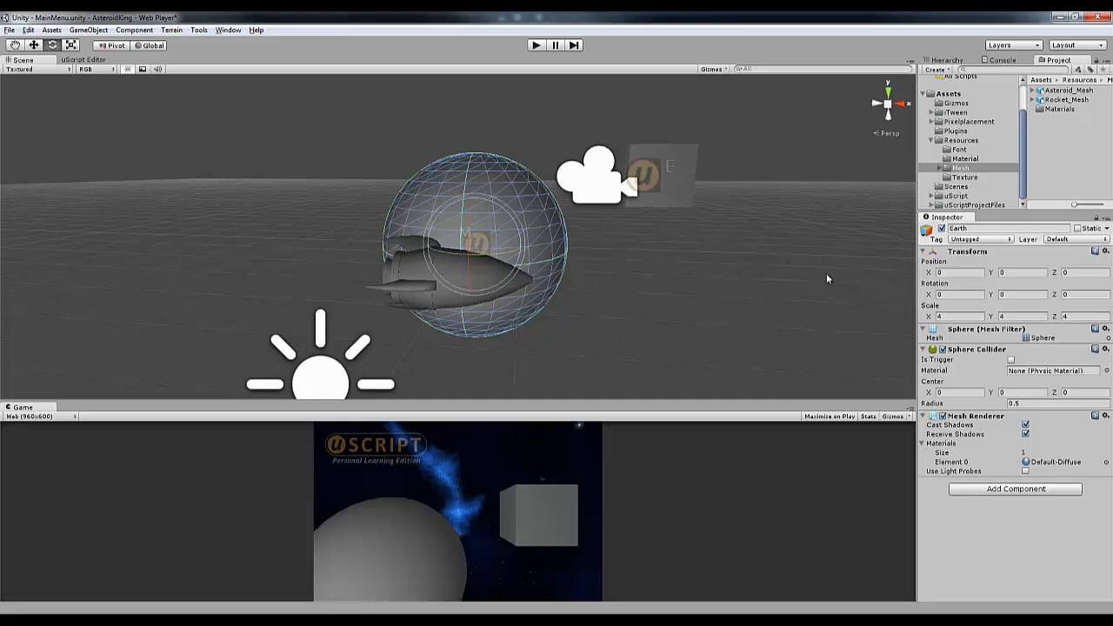
- Widen the Main Camera's field of view to 66 and pull it back along the Z axis to about -6.08
{"action": "left_click", "coordinate": [946, 61]}
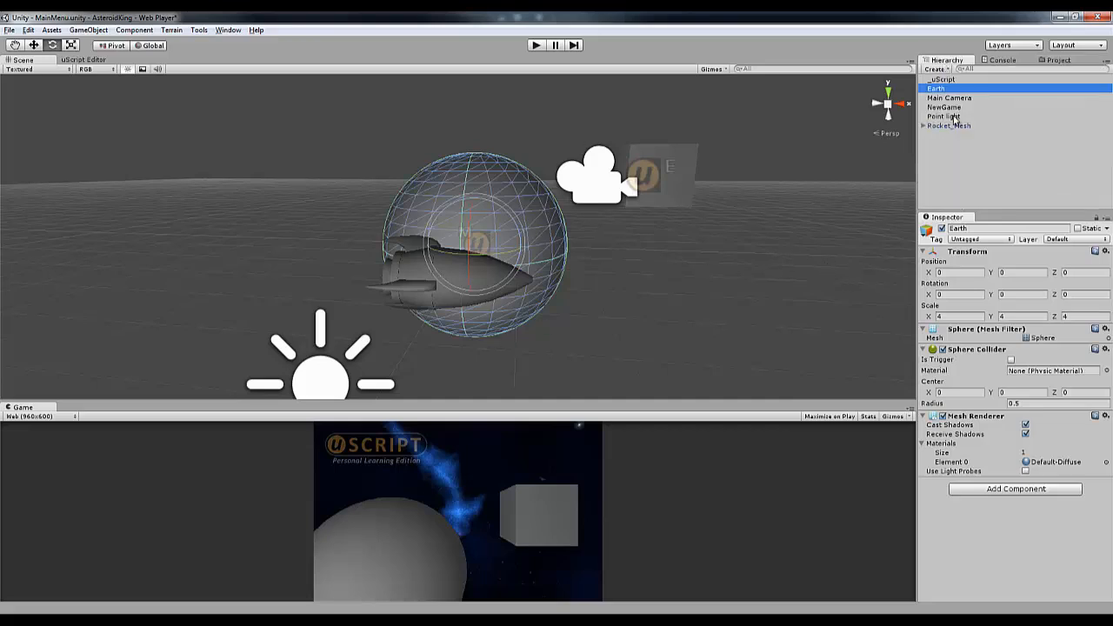
{"action": "left_click", "coordinate": [950, 99]}
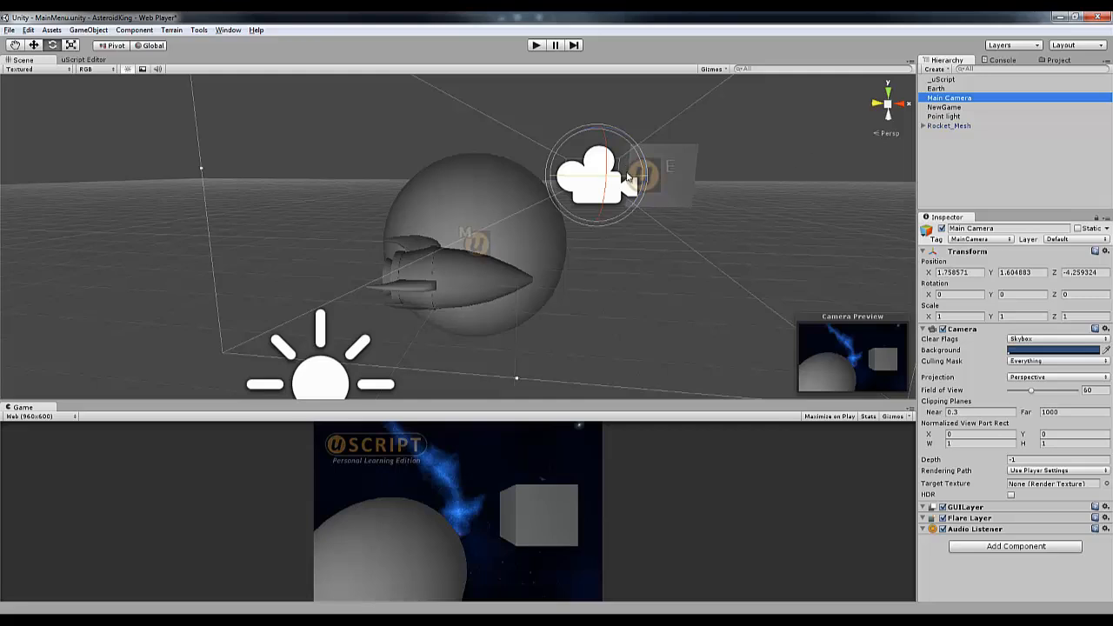
{"action": "left_click", "coordinate": [34, 44]}
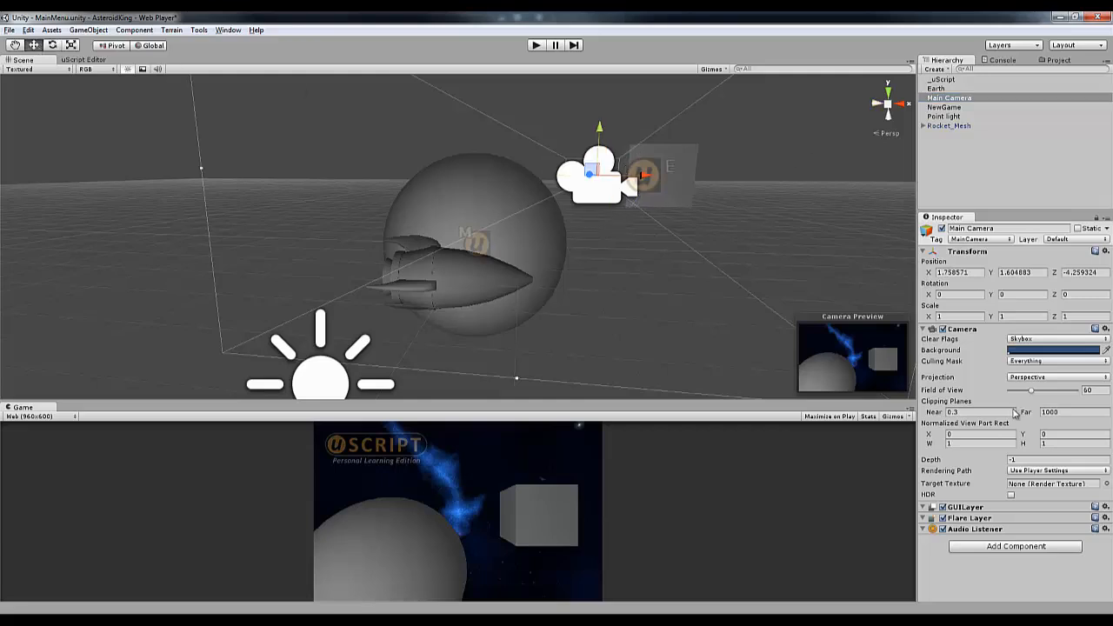
{"action": "left_click_drag", "start_coordinate": [1031, 391], "coordinate": [1034, 396]}
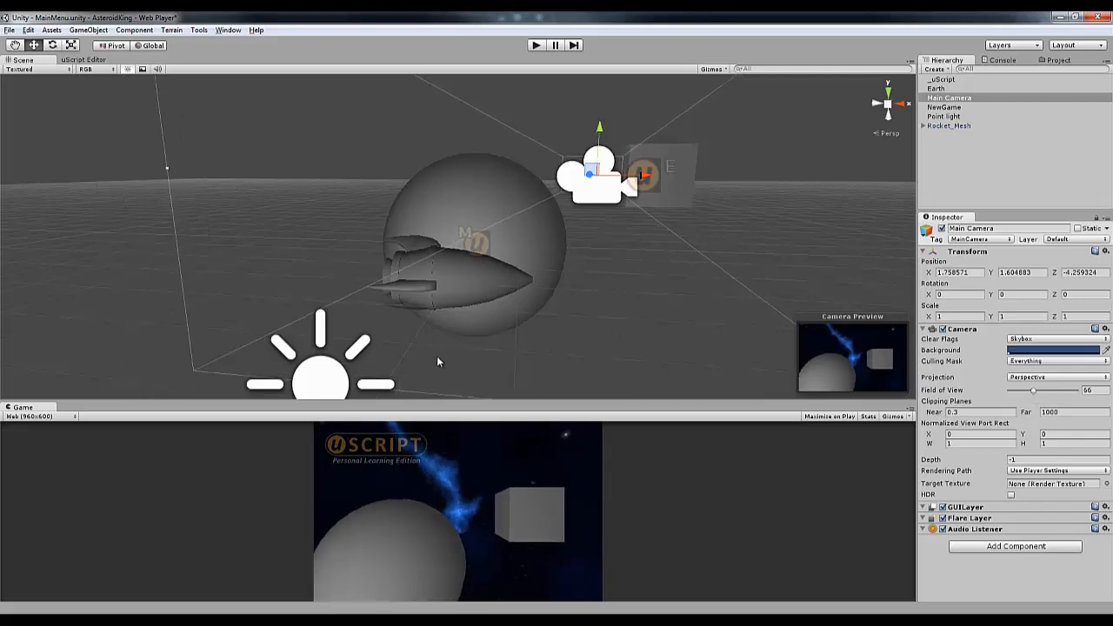
{"action": "left_click_drag", "start_coordinate": [472, 360], "coordinate": [779, 339], "text": "alt"}
{"action": "left_click_drag", "start_coordinate": [565, 183], "coordinate": [648, 188]}
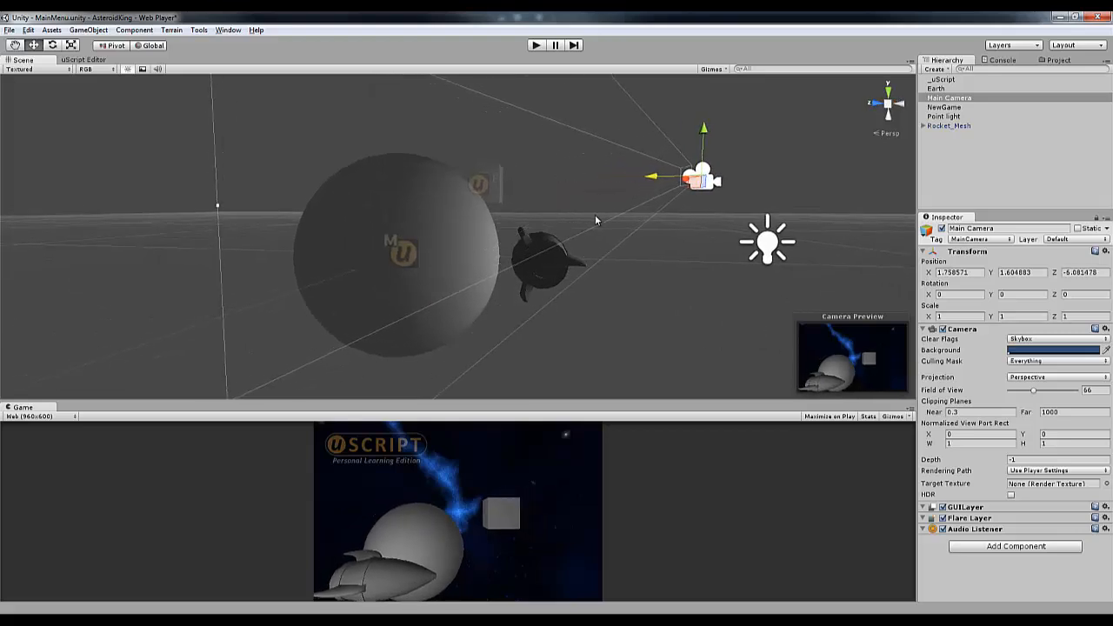
- Scale the rocket to 0.5 on all three axes
{"action": "left_click", "coordinate": [554, 277]}
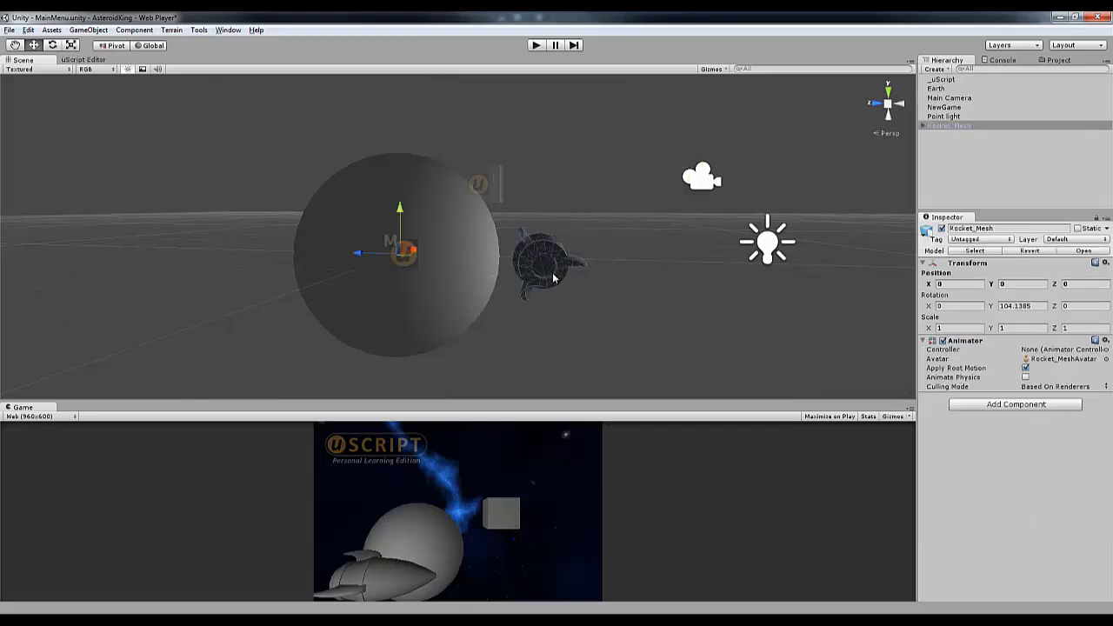
{"action": "left_click_drag", "start_coordinate": [928, 329], "coordinate": [924, 333]}
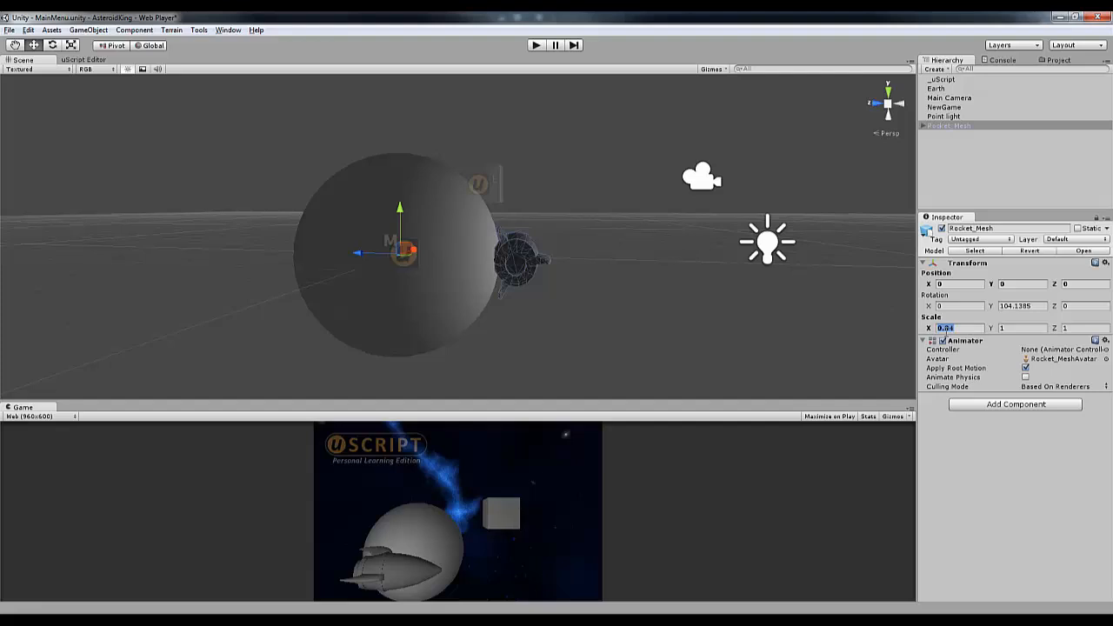
{"action": "type", "text": ".5"}
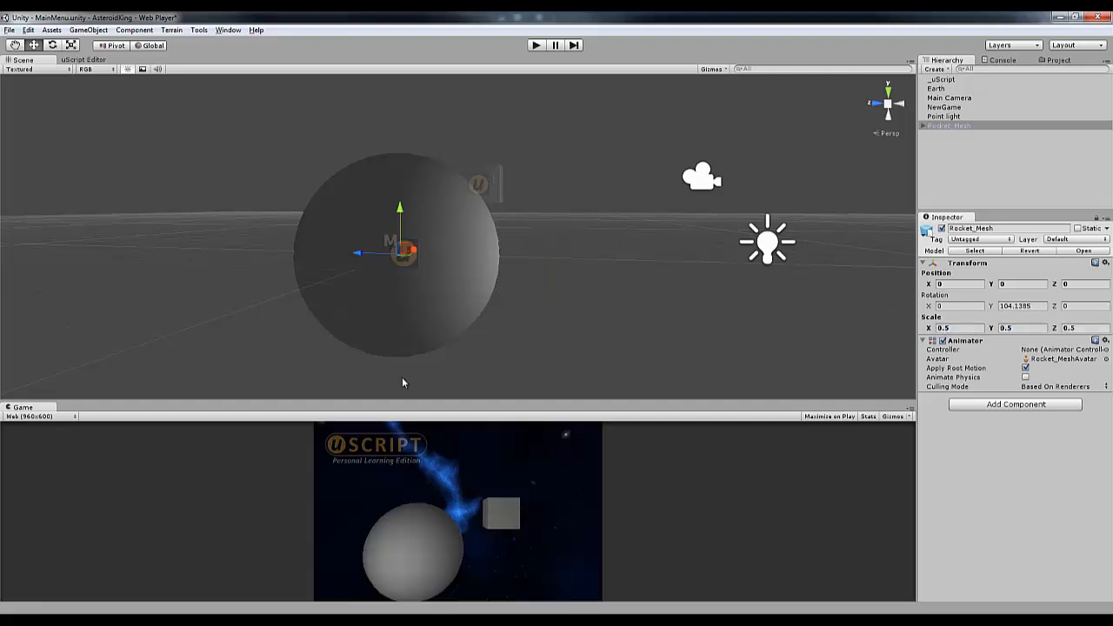
- Set Earth's scale to 1 on all three axes
{"action": "left_click", "coordinate": [394, 320]}
{"action": "left_click", "coordinate": [966, 315]}
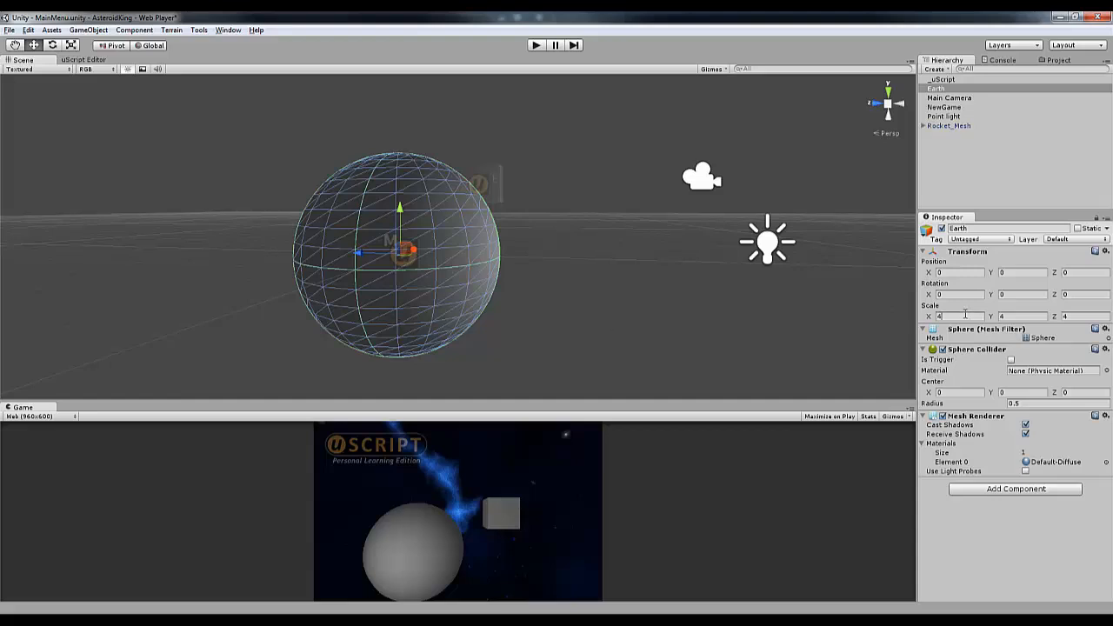
{"action": "key", "text": "BackSpace"}
{"action": "type", "text": "1"}
{"action": "key", "text": "Tab"}
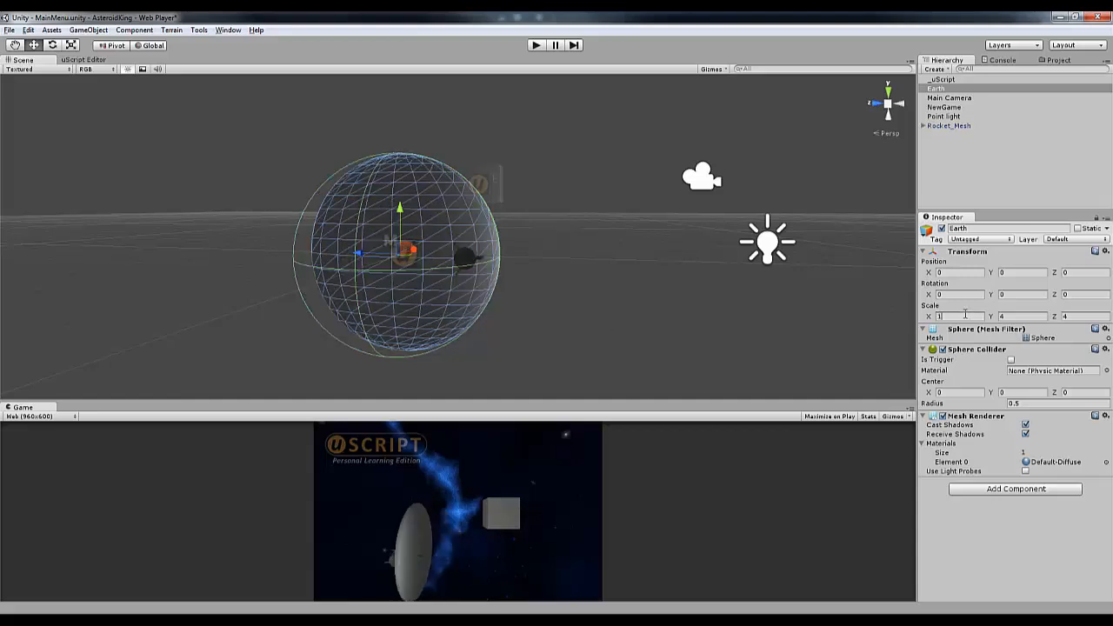
{"action": "type", "text": "1"}
{"action": "key", "text": "Tab"}
{"action": "type", "text": "1"}
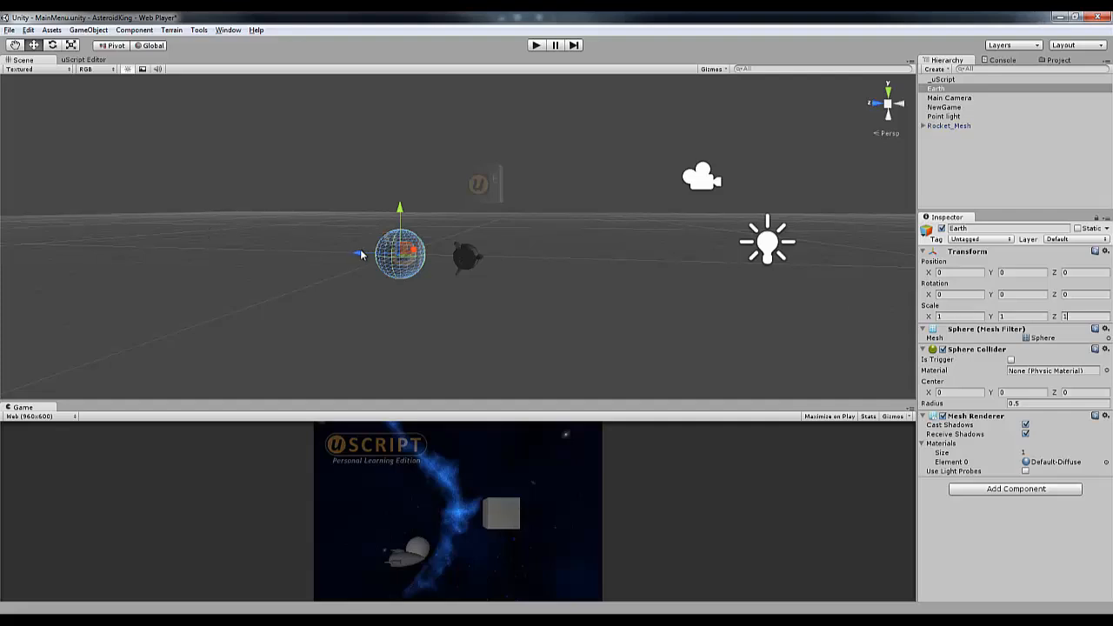
- Scale Earth to 20 on all three axes and move it back along the Z axis to about 9.32, behind the rocket
{"action": "left_click_drag", "start_coordinate": [362, 253], "coordinate": [392, 254]}
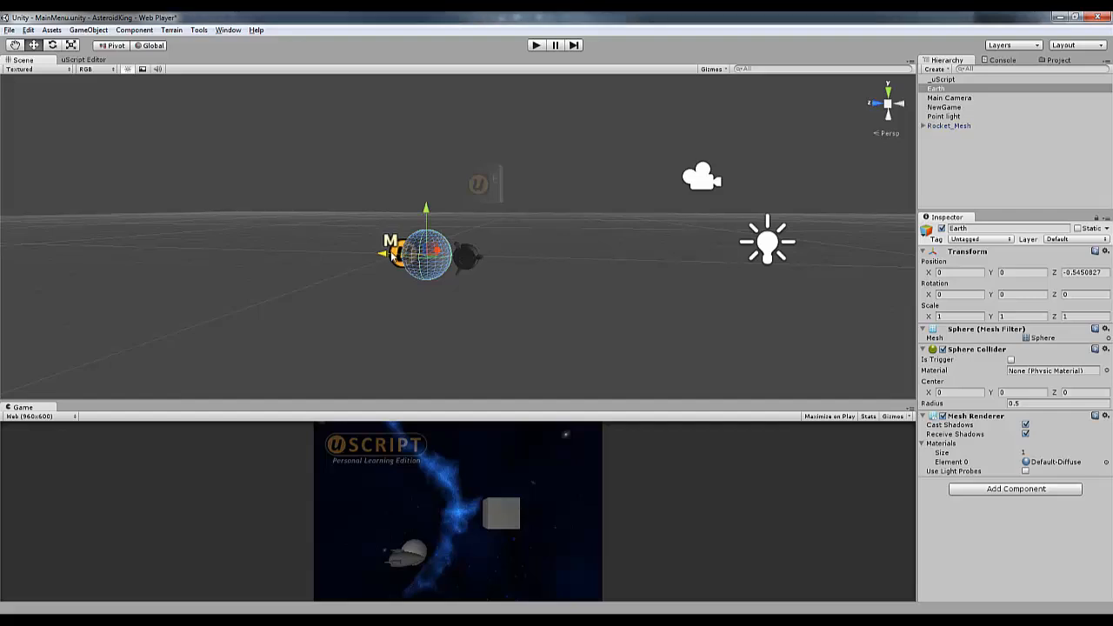
{"action": "left_click_drag", "start_coordinate": [387, 259], "coordinate": [83, 257]}
{"action": "left_click", "coordinate": [957, 318]}
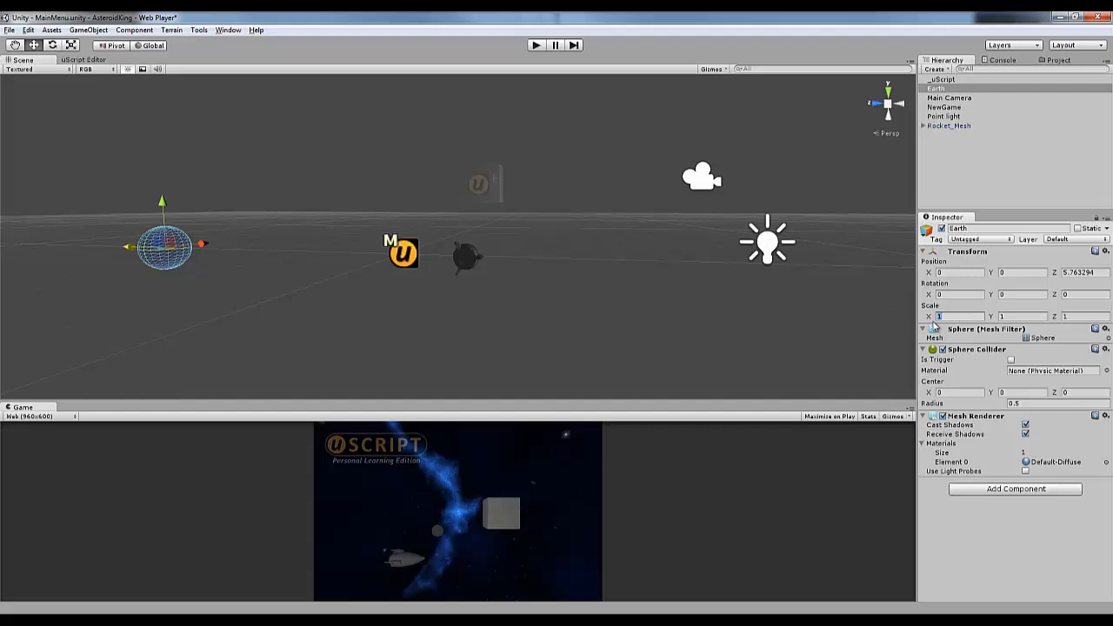
{"action": "type", "text": "20"}
{"action": "key", "text": "Tab"}
{"action": "type", "text": "20"}
{"action": "key", "text": "Tab"}
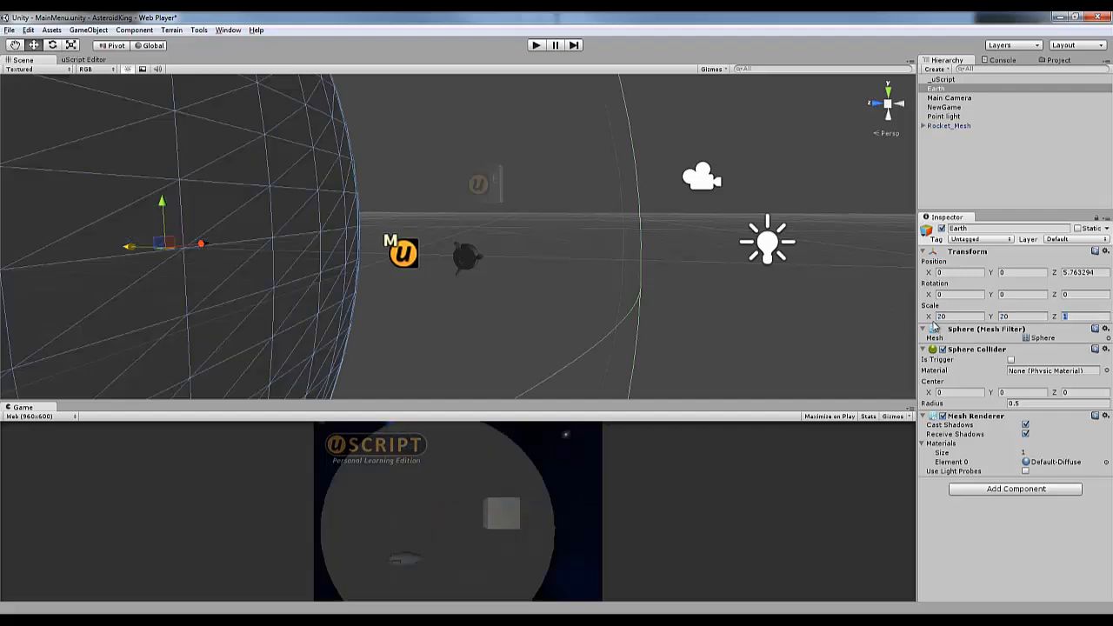
{"action": "type", "text": "20"}
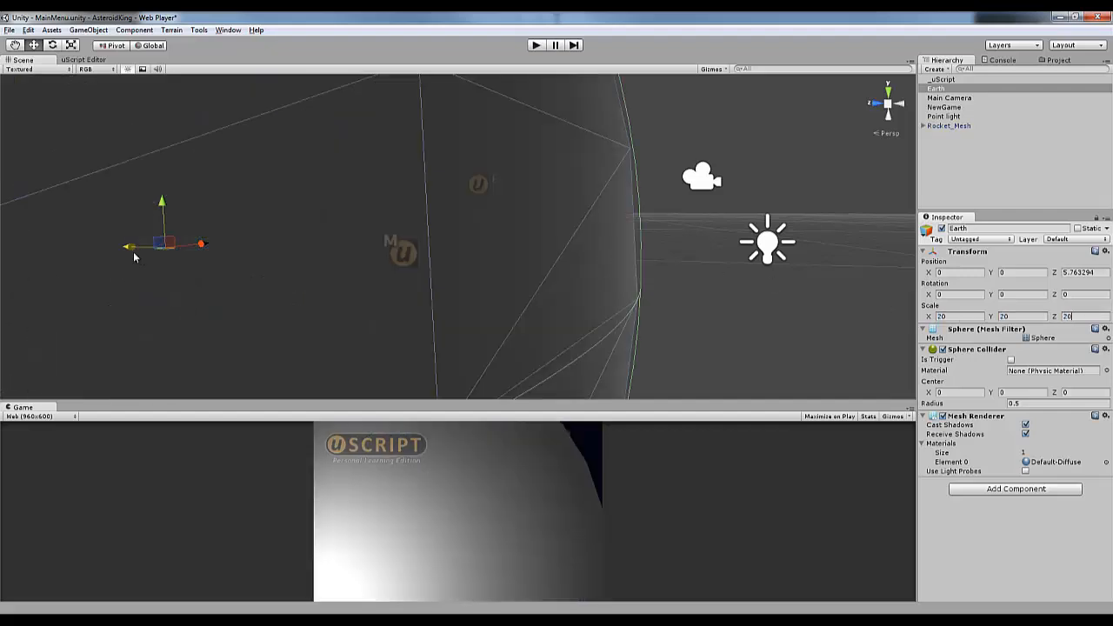
{"action": "left_click_drag", "start_coordinate": [134, 257], "coordinate": [7, 248]}
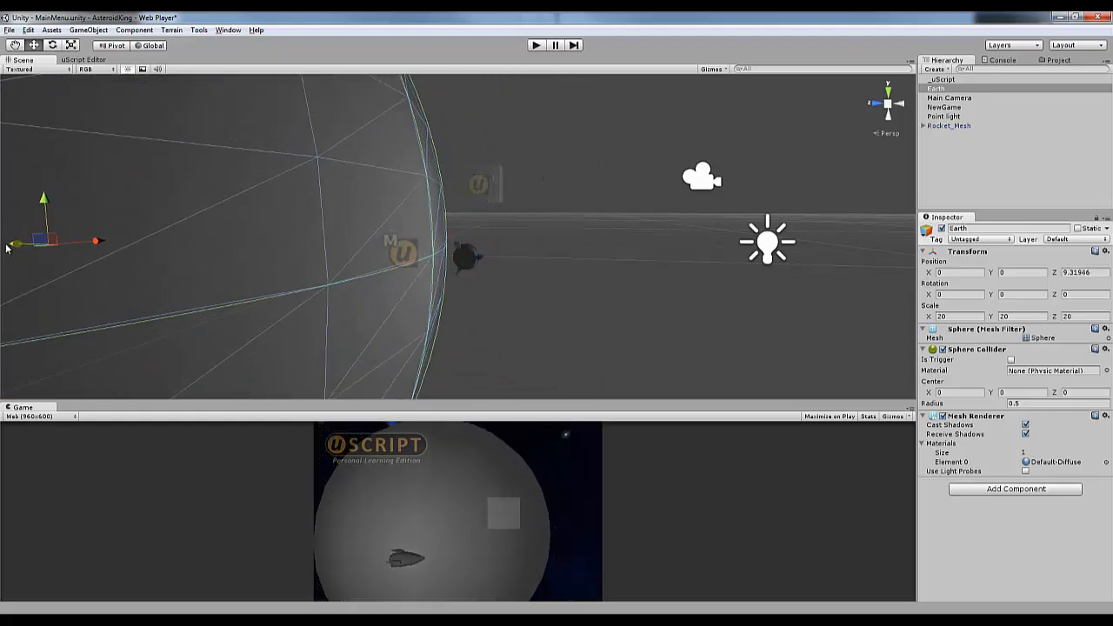
- Move the rocket slightly along the Z axis toward Earth
{"action": "left_click", "coordinate": [469, 264]}
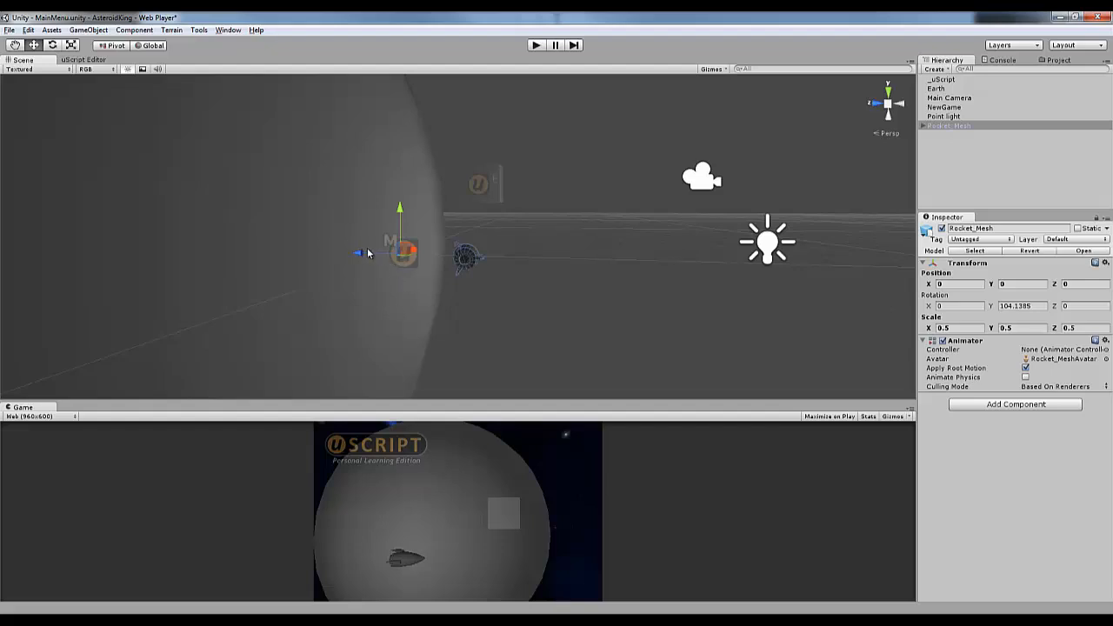
{"action": "left_click_drag", "start_coordinate": [361, 254], "coordinate": [332, 266]}
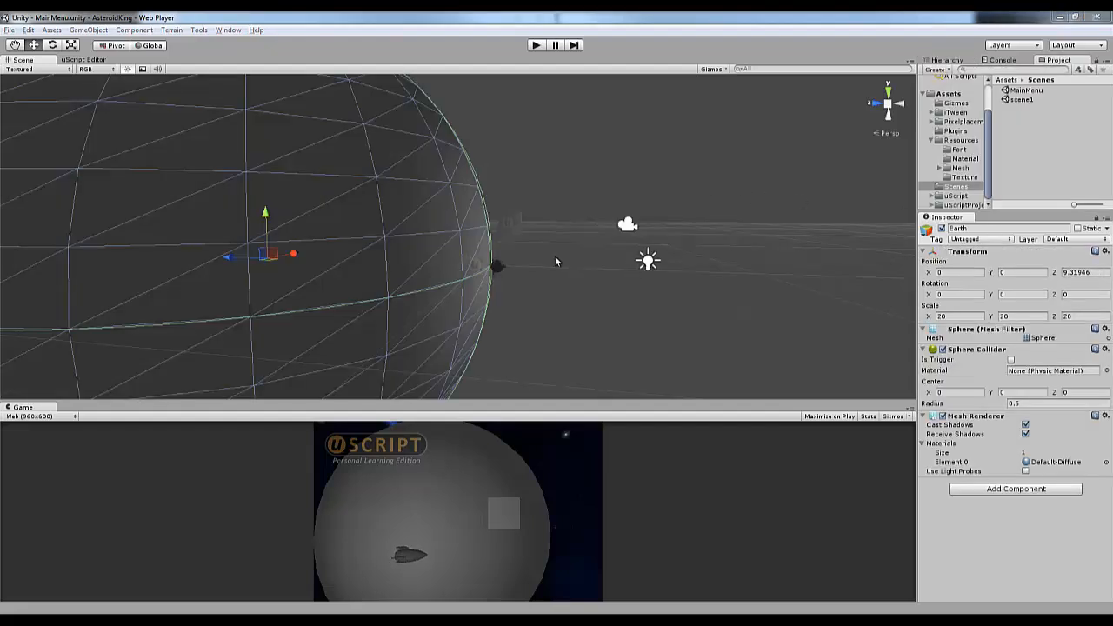
- Replace the Rocket_Mesh object in the scene with the UnityTestRocketMainMenu 1 model from the Mesh folder
{"action": "left_click", "coordinate": [501, 266]}
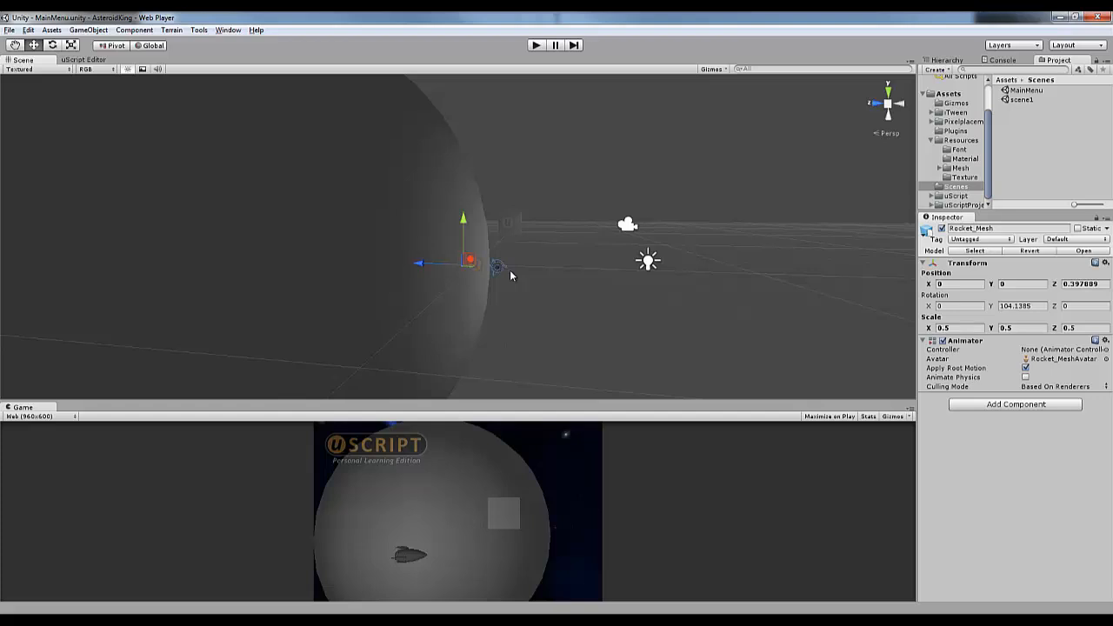
{"action": "key", "text": "Delete"}
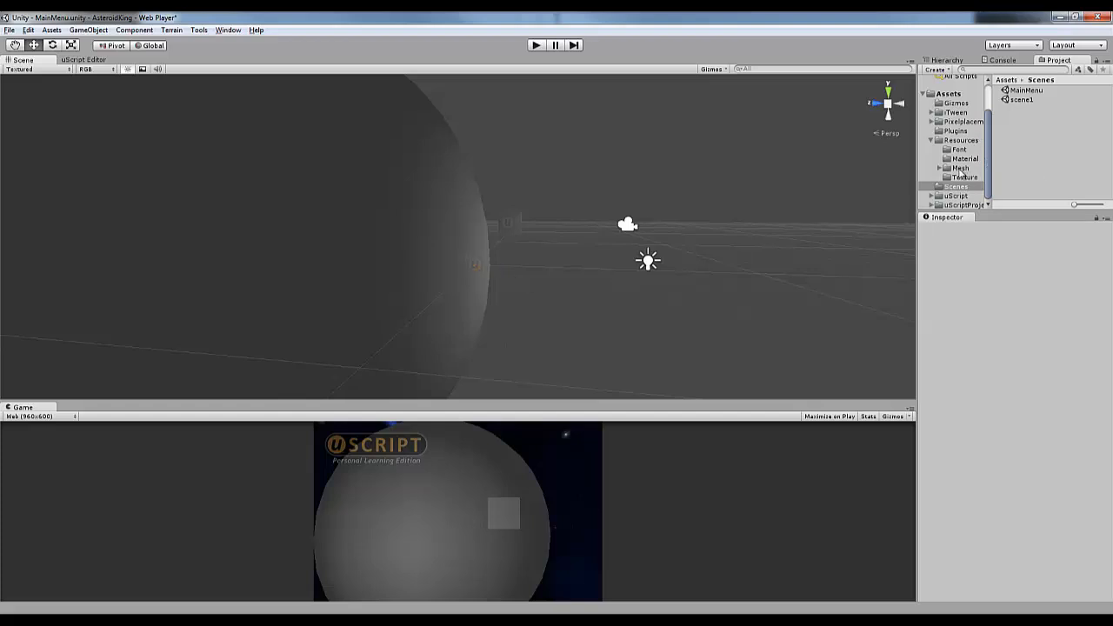
{"action": "left_click", "coordinate": [962, 169]}
{"action": "left_click", "coordinate": [1006, 119]}
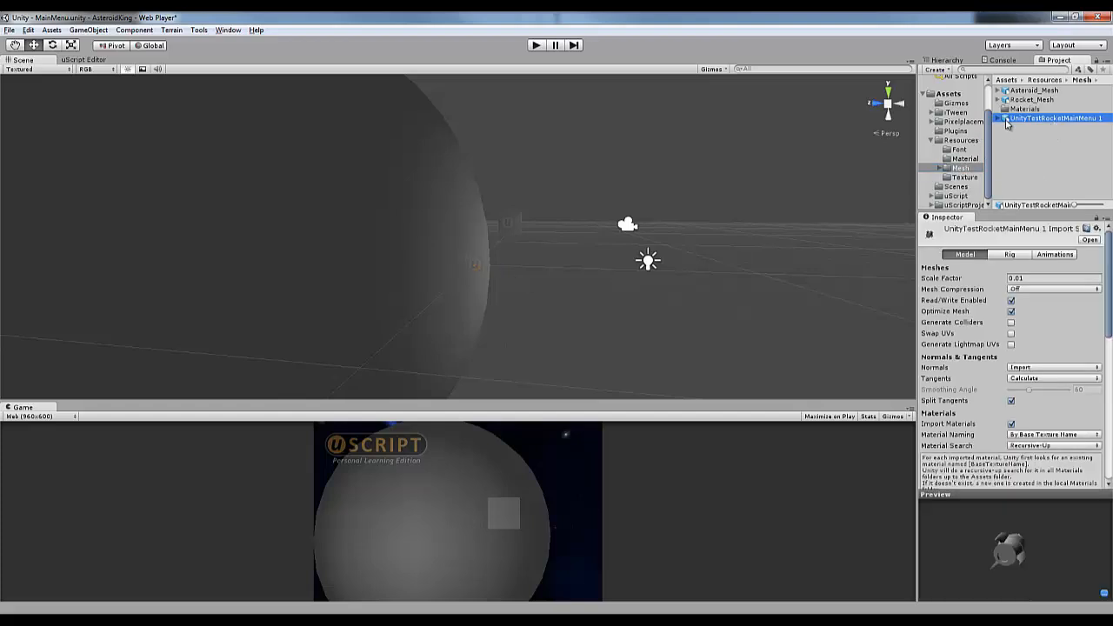
{"action": "left_click_drag", "start_coordinate": [1043, 126], "coordinate": [564, 324]}
- Set the new rocket's position to 0 on all three axes
{"action": "left_click", "coordinate": [981, 284]}
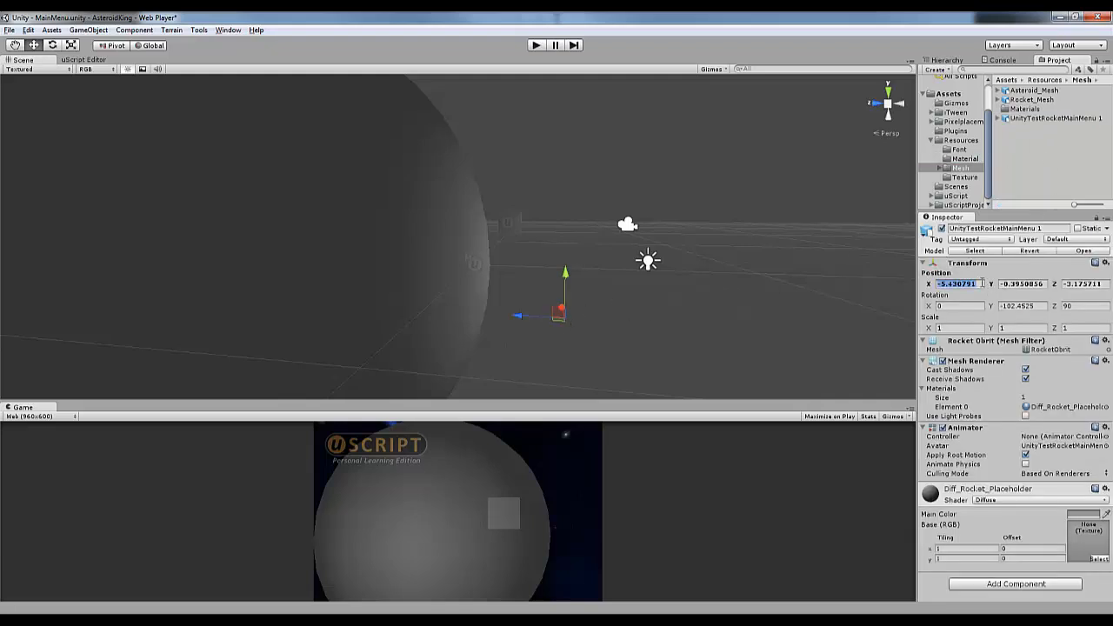
{"action": "type", "text": "0"}
{"action": "key", "text": "Tab"}
{"action": "type", "text": "0"}
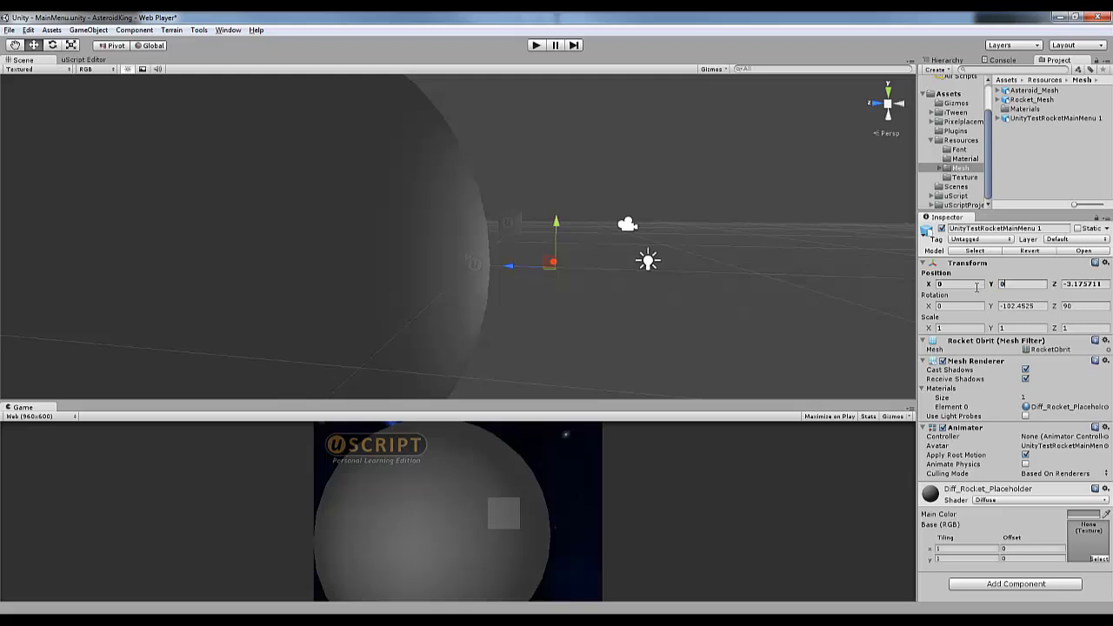
{"action": "key", "text": "Tab"}
{"action": "type", "text": "0"}
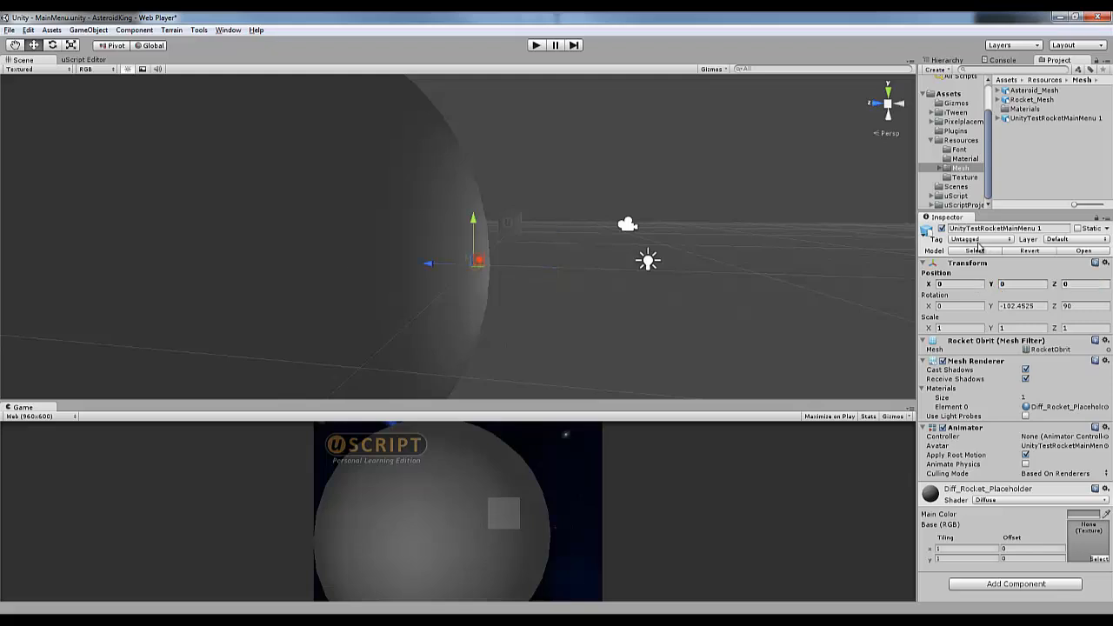
- Set Earth's scale to 1 on all three axes and its Z position to 0
{"action": "left_click", "coordinate": [328, 260]}
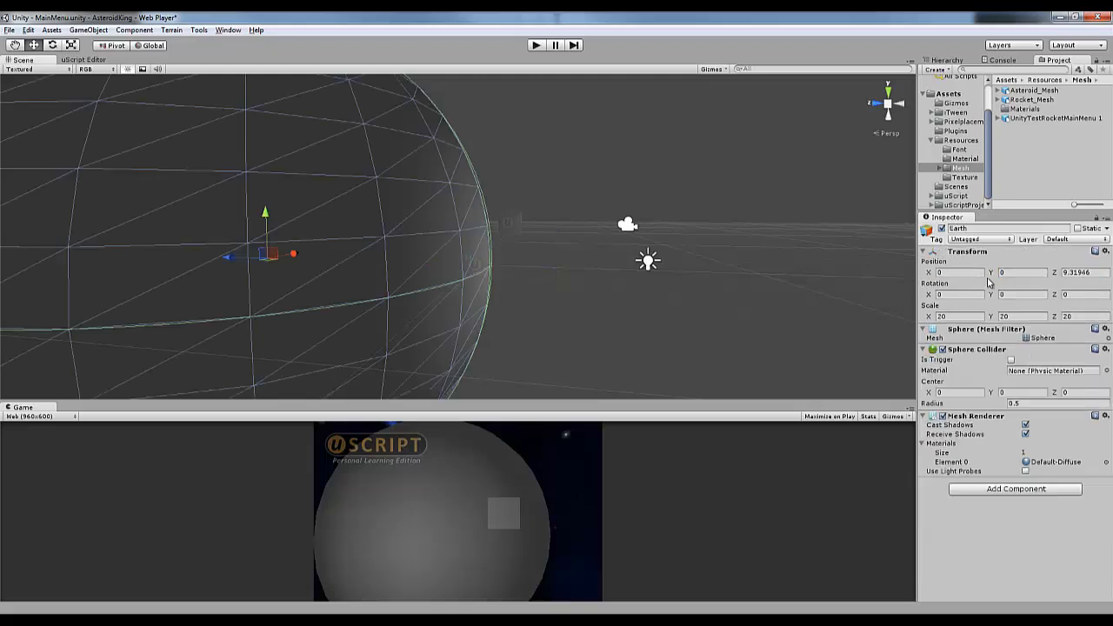
{"action": "left_click", "coordinate": [958, 317]}
{"action": "type", "text": "1"}
{"action": "key", "text": "Tab"}
{"action": "type", "text": "1"}
{"action": "key", "text": "Tab"}
{"action": "type", "text": "1"}
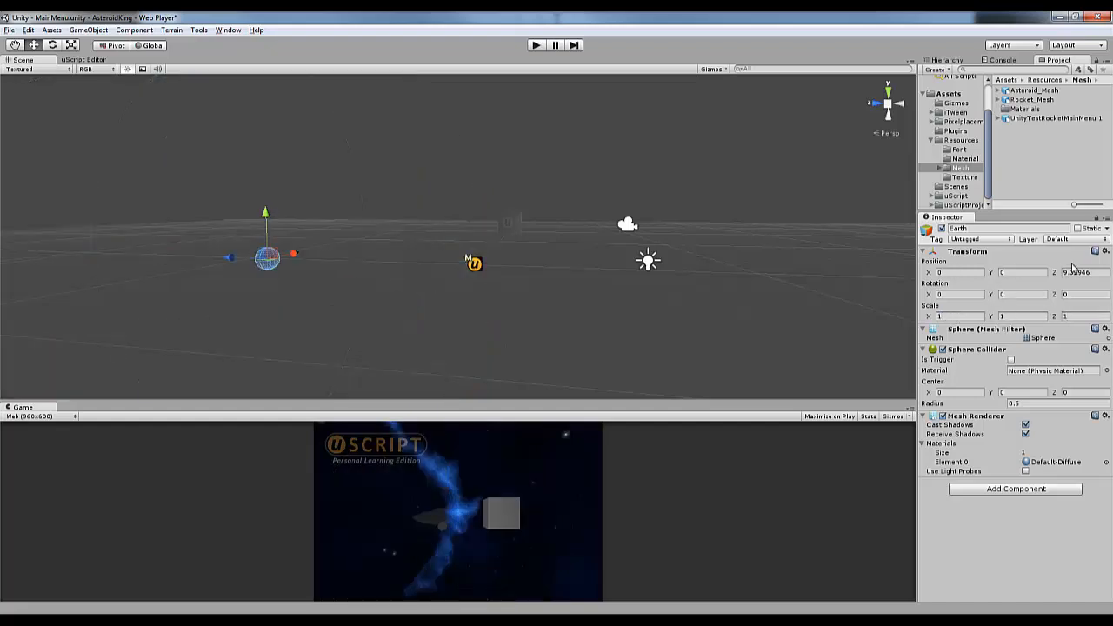
{"action": "left_click", "coordinate": [1097, 272]}
{"action": "type", "text": "0"}
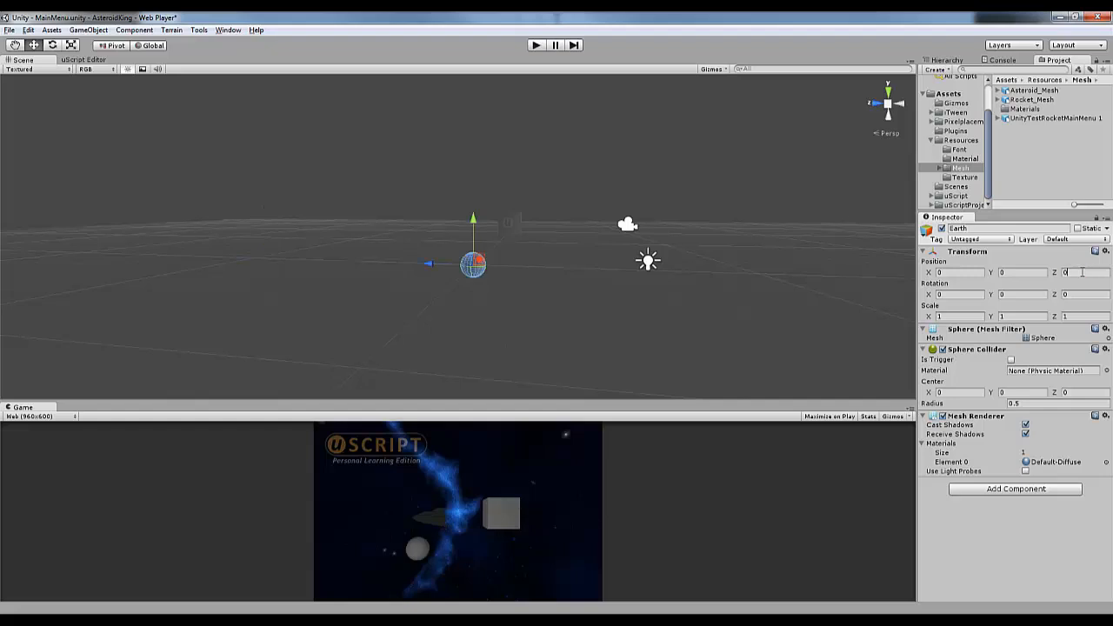
- Set the new rocket's Y rotation to 0
{"action": "middle_click_drag", "start_coordinate": [464, 336], "coordinate": [522, 363]}
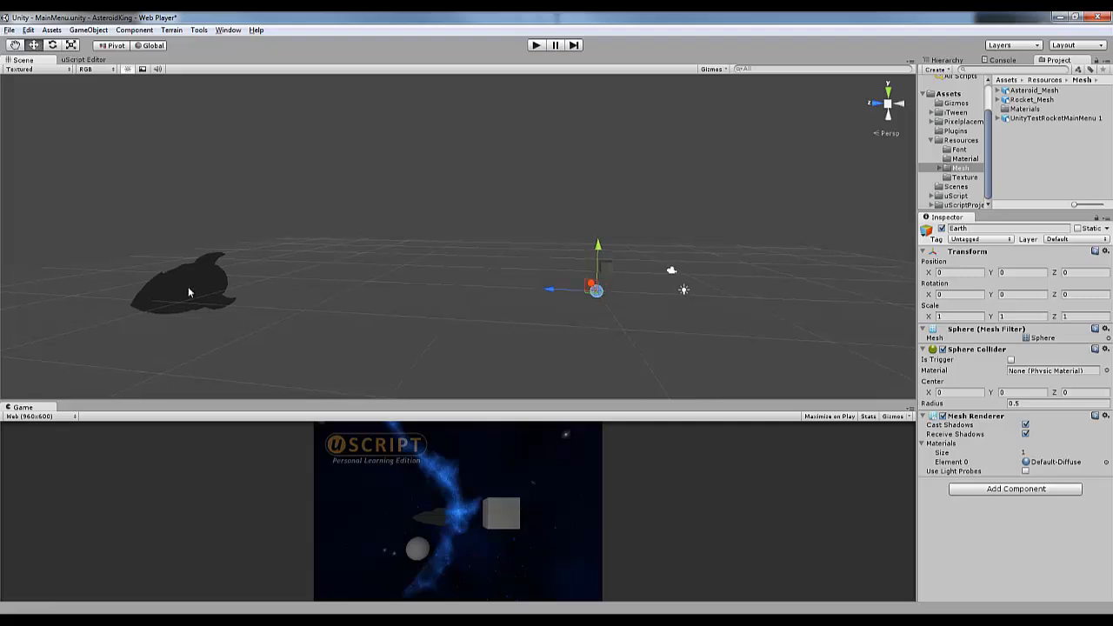
{"action": "left_click", "coordinate": [189, 290]}
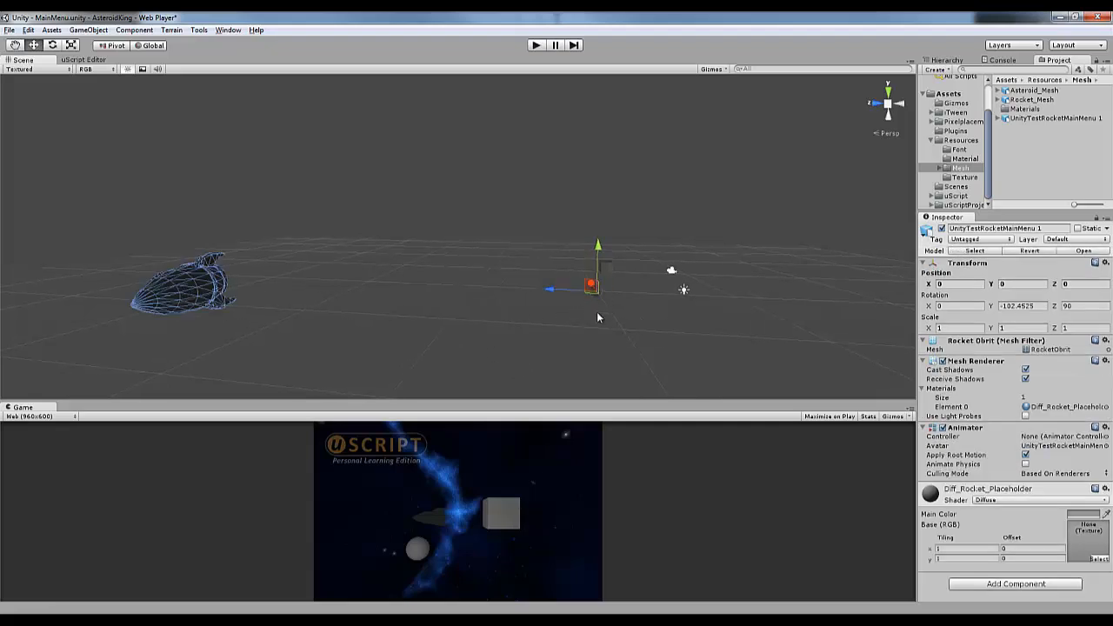
{"action": "middle_click_drag", "start_coordinate": [513, 331], "coordinate": [500, 335]}
{"action": "middle_click_drag", "start_coordinate": [725, 347], "coordinate": [652, 290]}
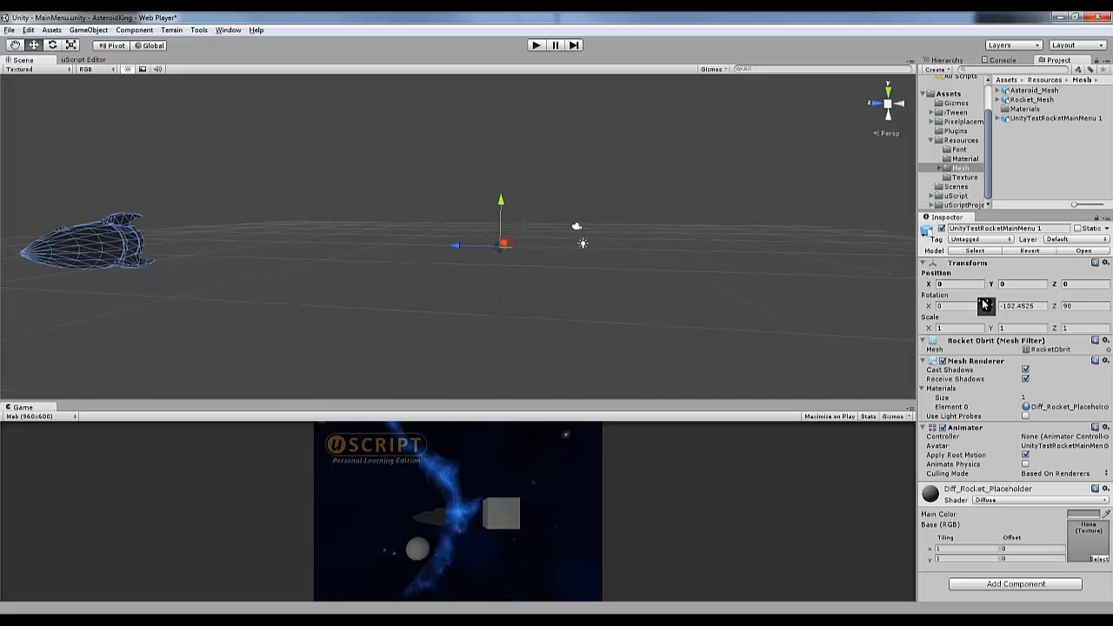
{"action": "left_click", "coordinate": [1022, 305]}
{"action": "type", "text": "0"}
{"action": "key", "text": "Return"}
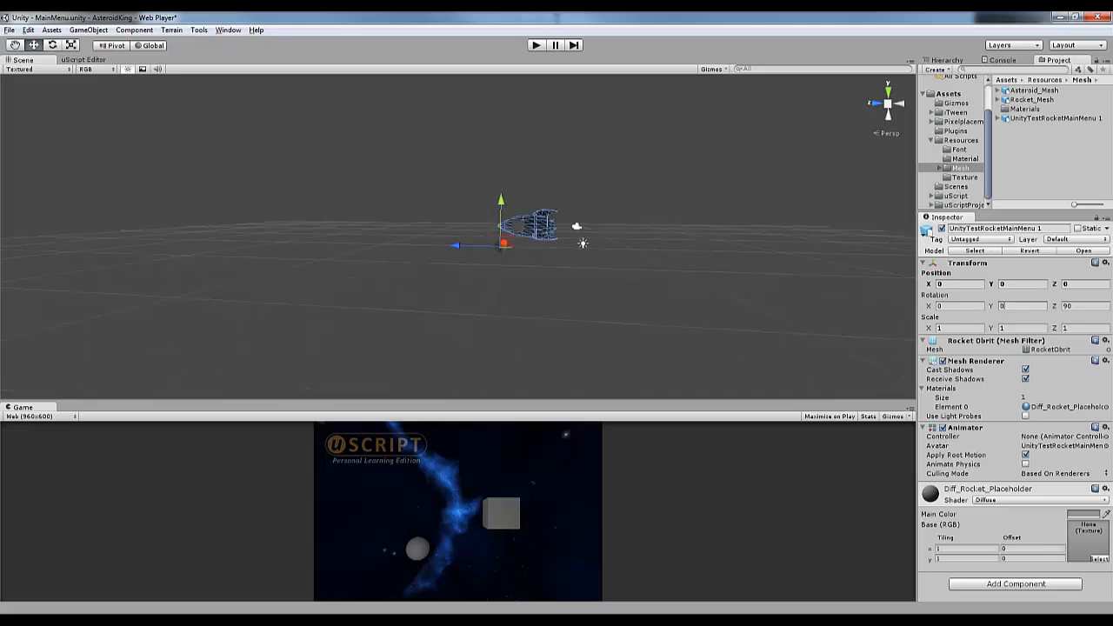
- Rotate the rocket freehand around the Y axis to about 98 degrees
{"action": "left_click", "coordinate": [53, 45]}
{"action": "left_click_drag", "start_coordinate": [519, 251], "coordinate": [360, 262]}
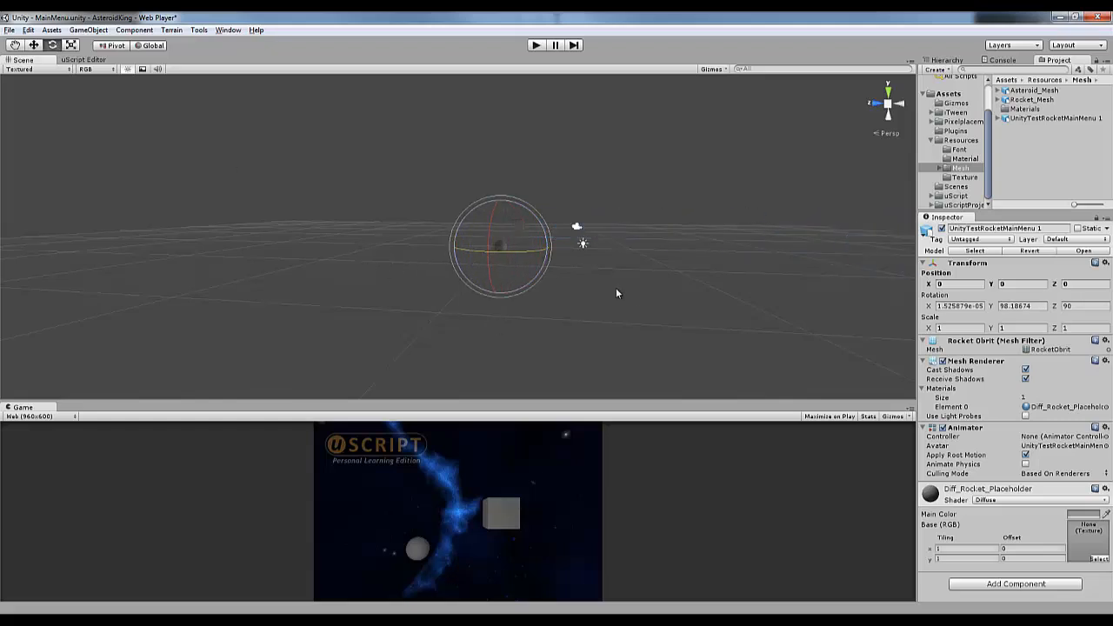
{"action": "middle_click_drag", "start_coordinate": [617, 289], "coordinate": [466, 299]}
{"action": "scroll", "coordinate": [466, 298], "scroll_direction": "down", "scroll_amount": 2}
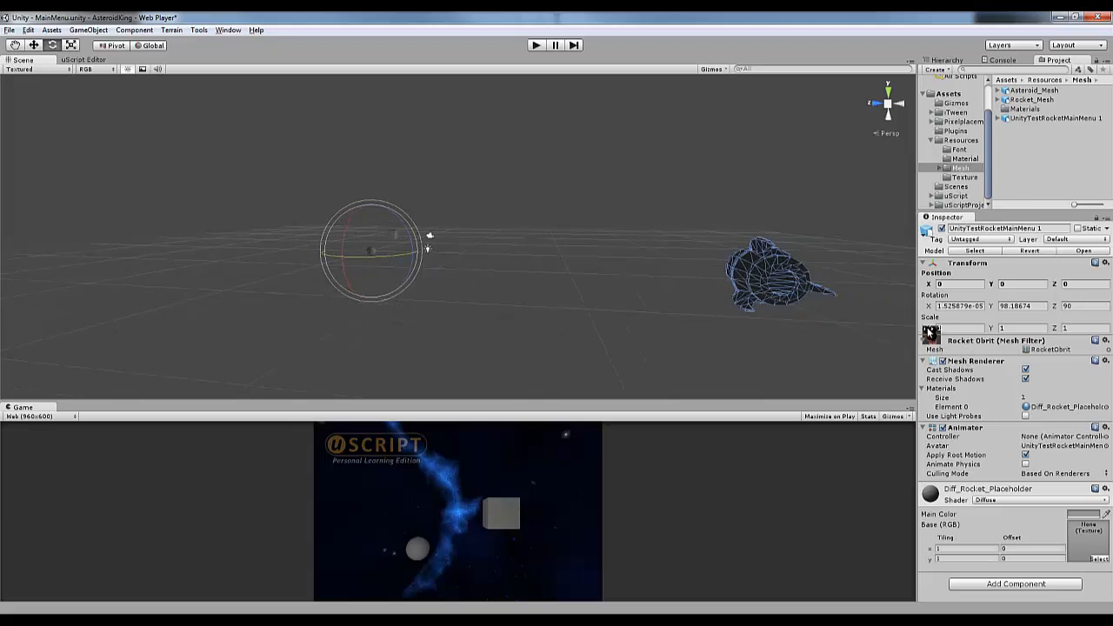
- Scale the rocket to 0.1 on all three axes and frame it in the scene
{"action": "left_click", "coordinate": [946, 328]}
{"action": "type", "text": "0.45"}
{"action": "key", "text": "Return"}
{"action": "left_click_drag", "start_coordinate": [914, 331], "coordinate": [927, 331]}
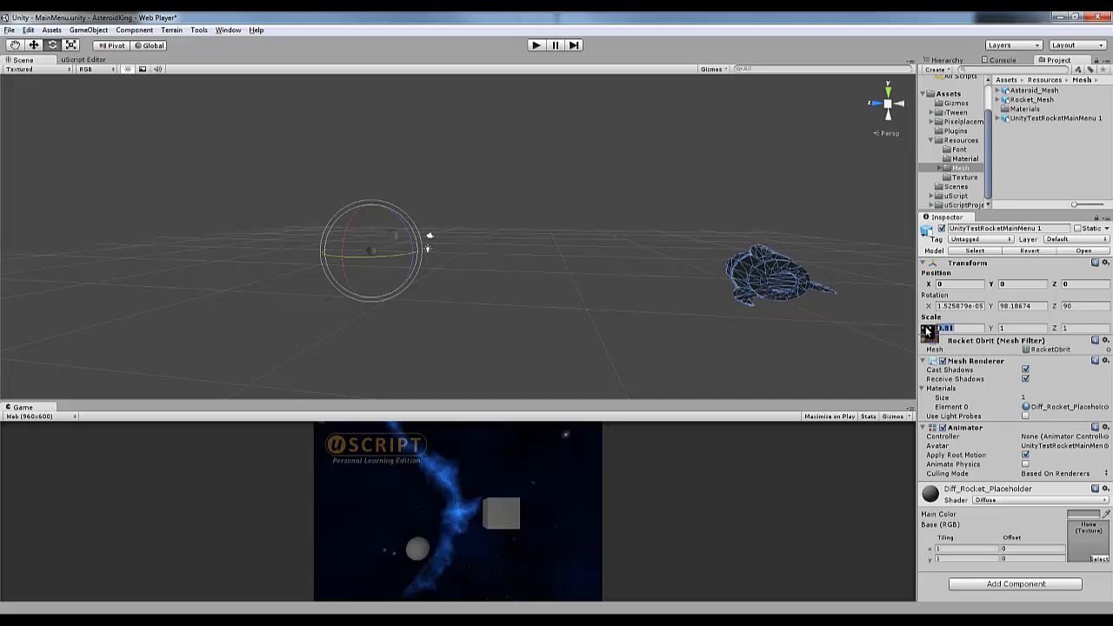
{"action": "type", "text": ".1"}
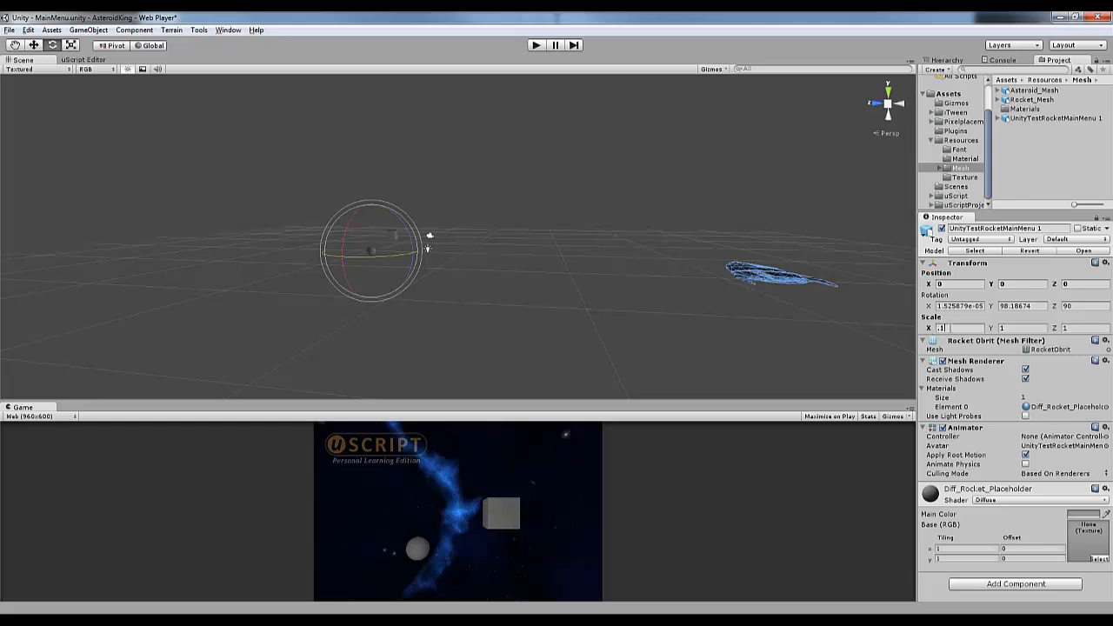
{"action": "key", "text": "Tab"}
{"action": "type", "text": ".1"}
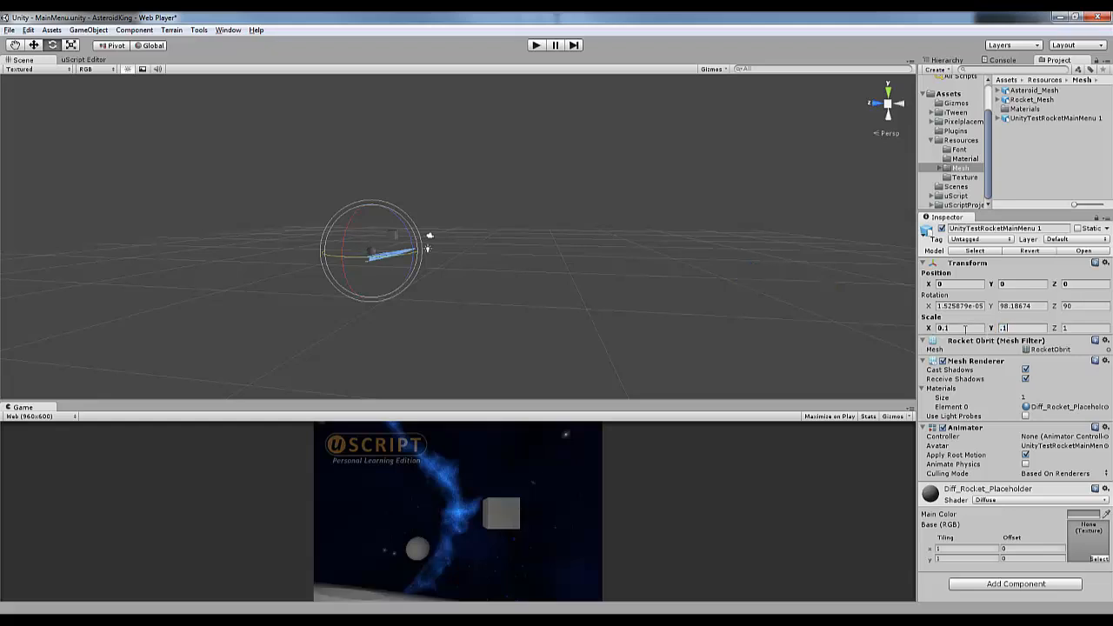
{"action": "key", "text": "Tab"}
{"action": "type", "text": ".1"}
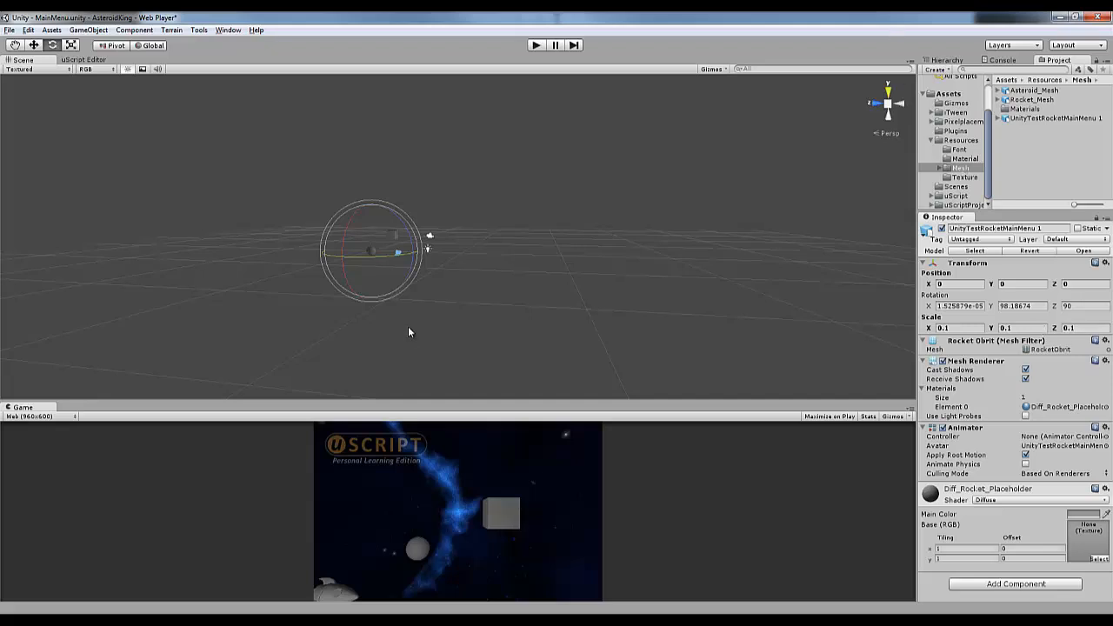
{"action": "type", "text": "f"}
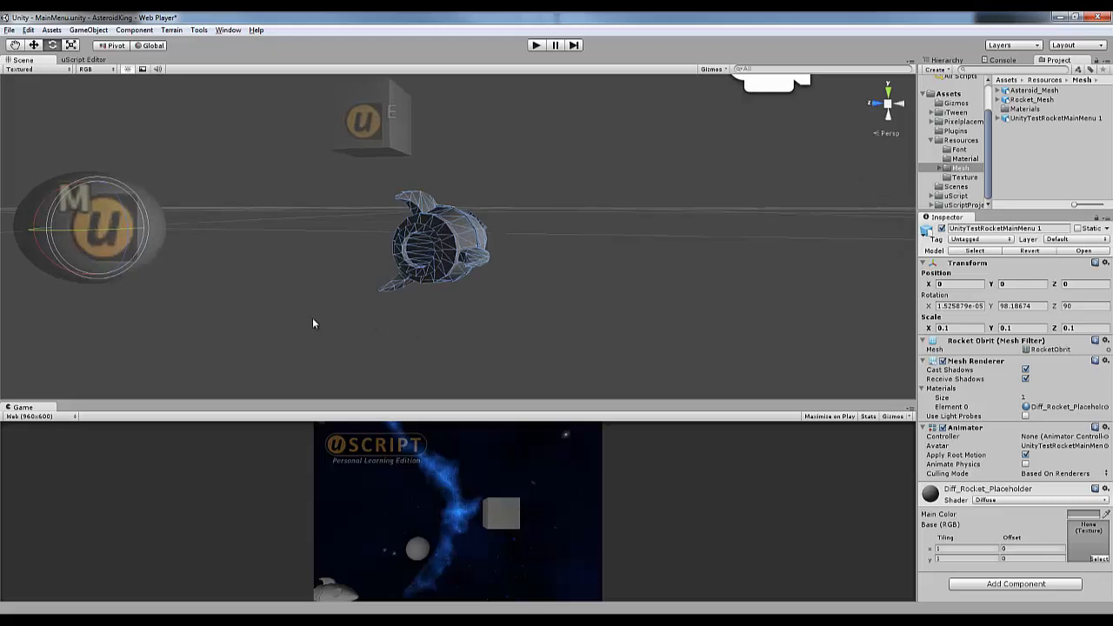
{"action": "middle_click_drag", "start_coordinate": [313, 317], "coordinate": [551, 358]}
{"action": "scroll", "coordinate": [469, 329], "scroll_direction": "down", "scroll_amount": 6}
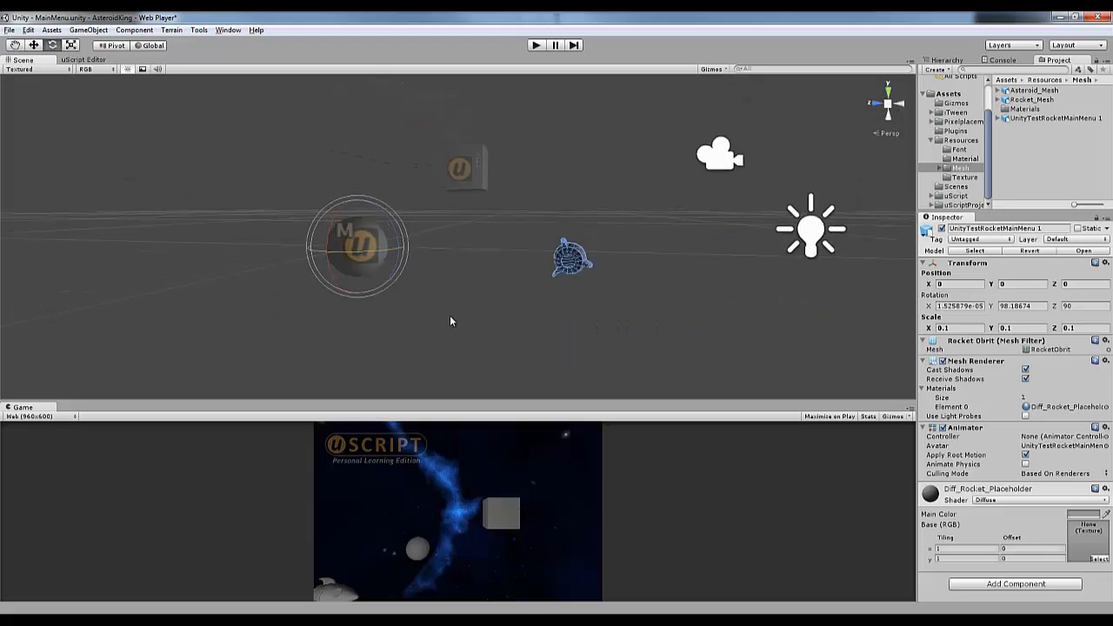
- Scale Earth to 6.3 on all three axes
{"action": "left_click", "coordinate": [492, 366]}
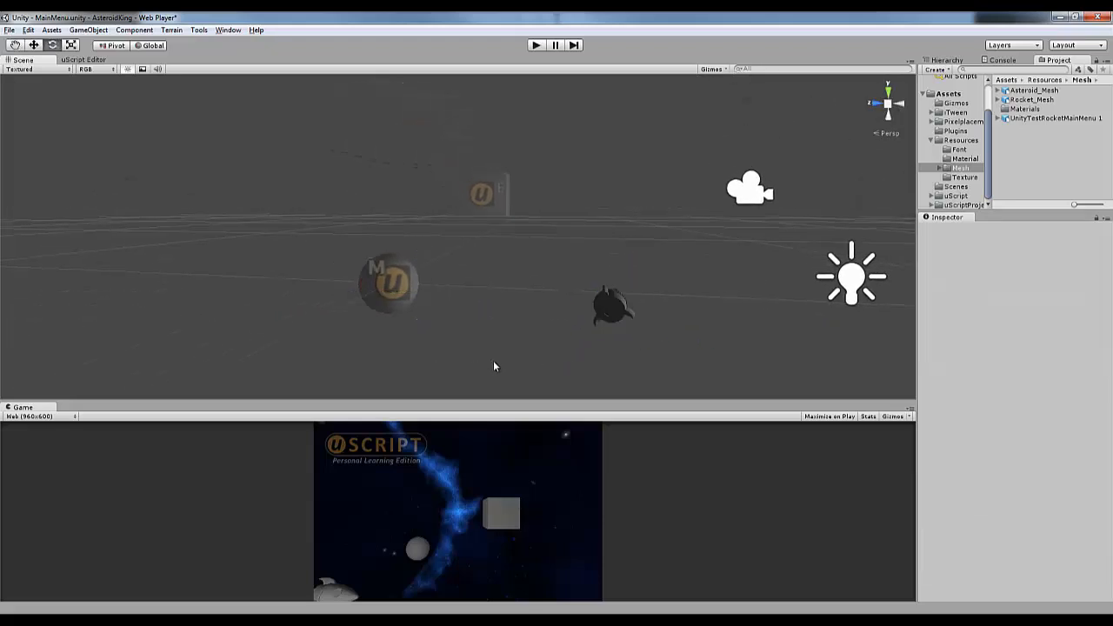
{"action": "left_click", "coordinate": [396, 262]}
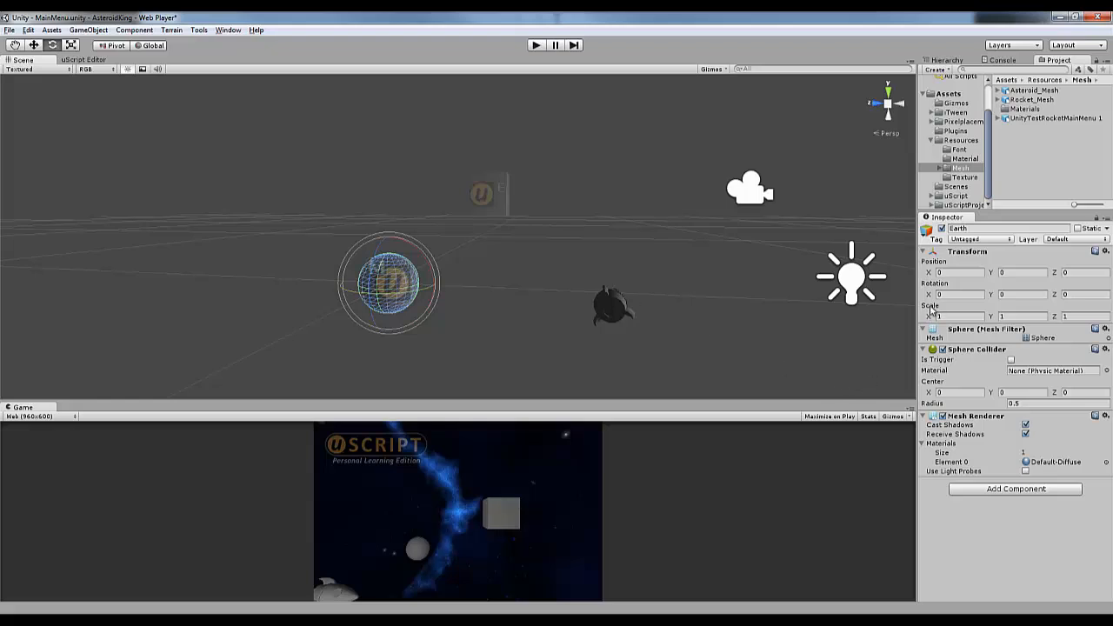
{"action": "left_click_drag", "start_coordinate": [930, 318], "coordinate": [56, 321]}
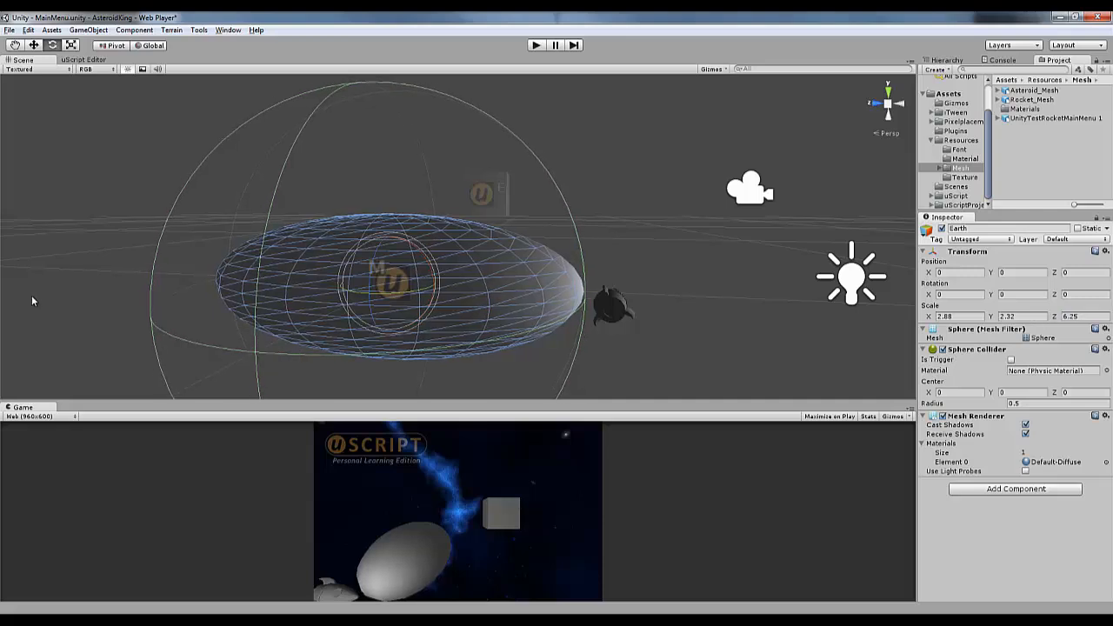
{"action": "left_click", "coordinate": [1090, 316]}
{"action": "type", "text": "6.3"}
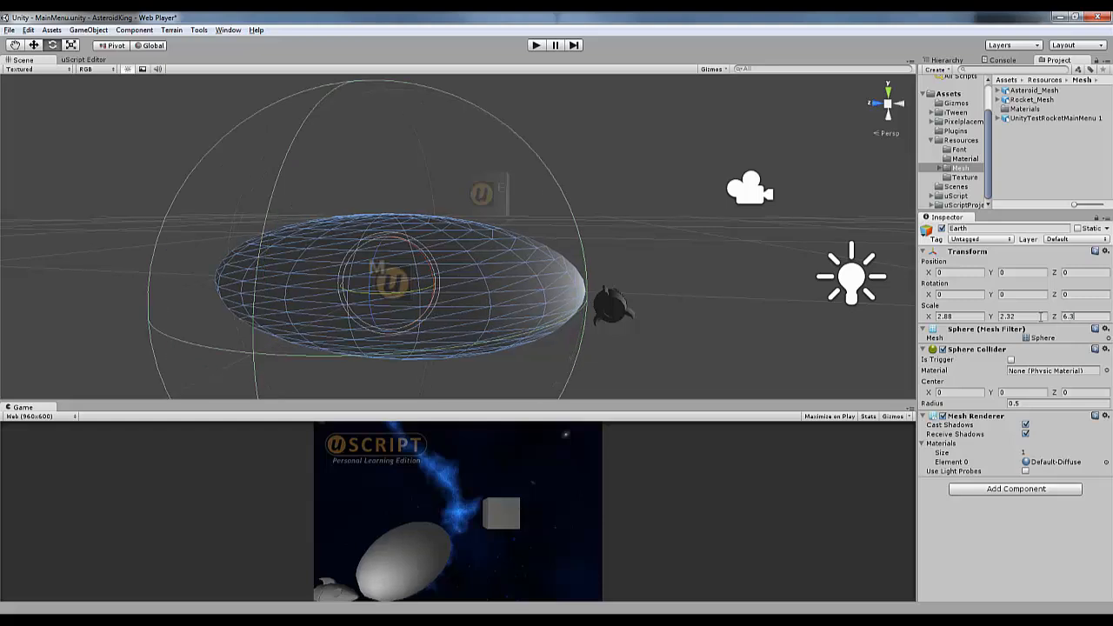
{"action": "left_click", "coordinate": [1018, 317]}
{"action": "type", "text": "6.3"}
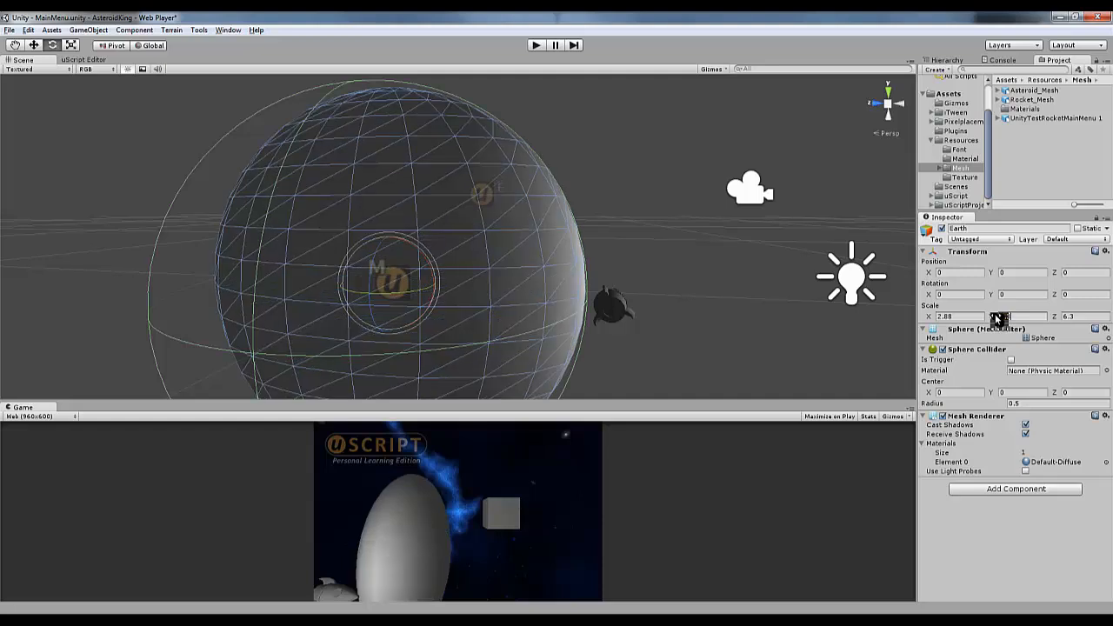
{"action": "left_click", "coordinate": [950, 317]}
{"action": "type", "text": "6.3"}
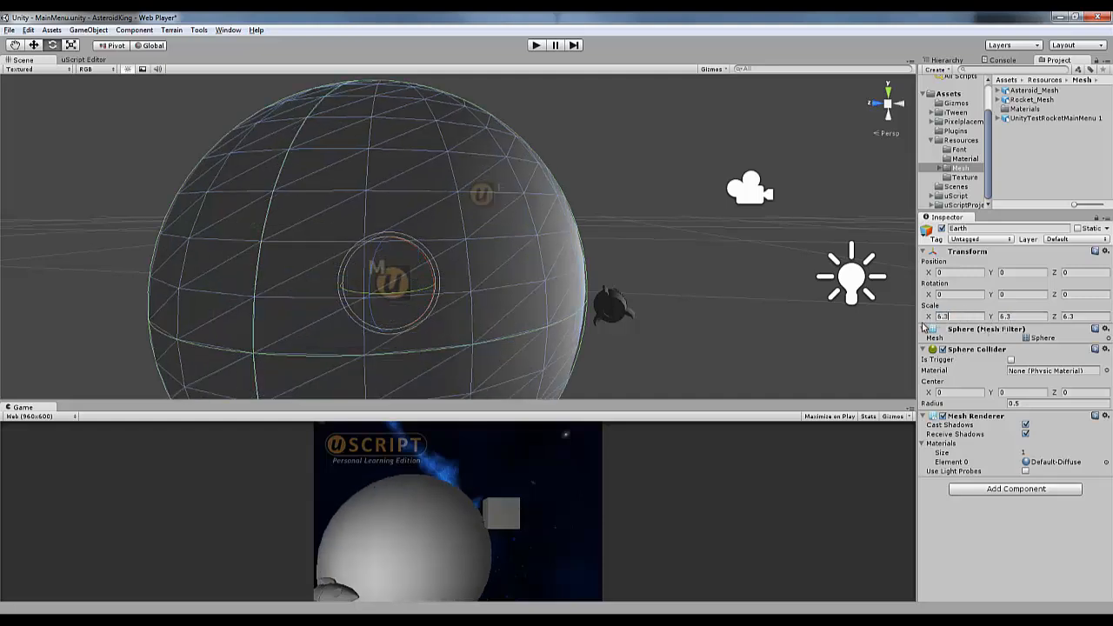
{"action": "left_click", "coordinate": [714, 358]}
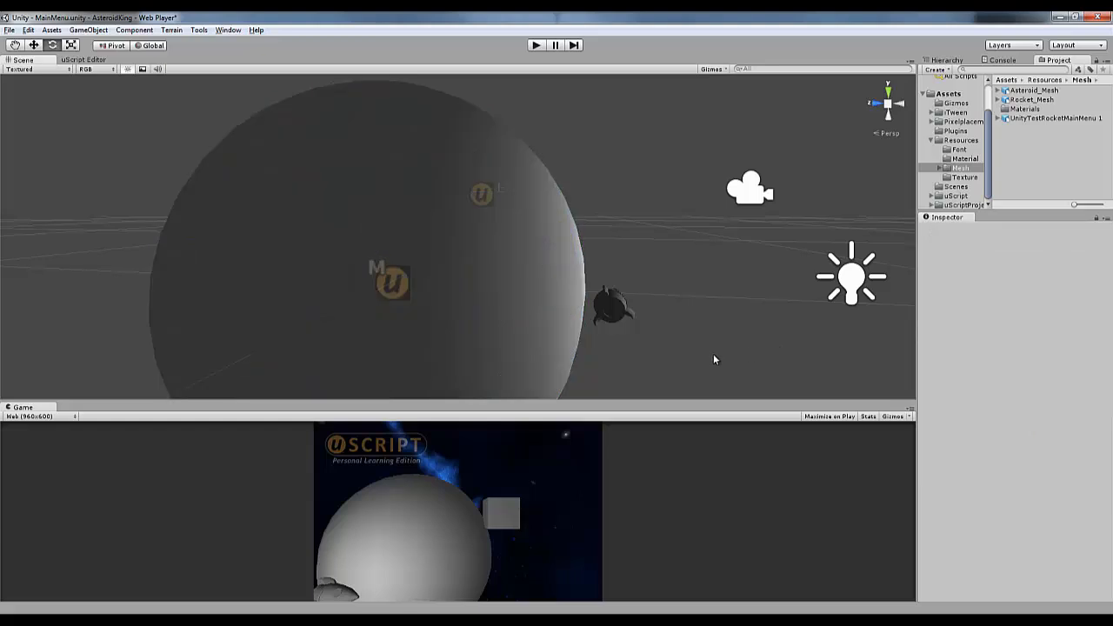
{"action": "left_click", "coordinate": [620, 306]}
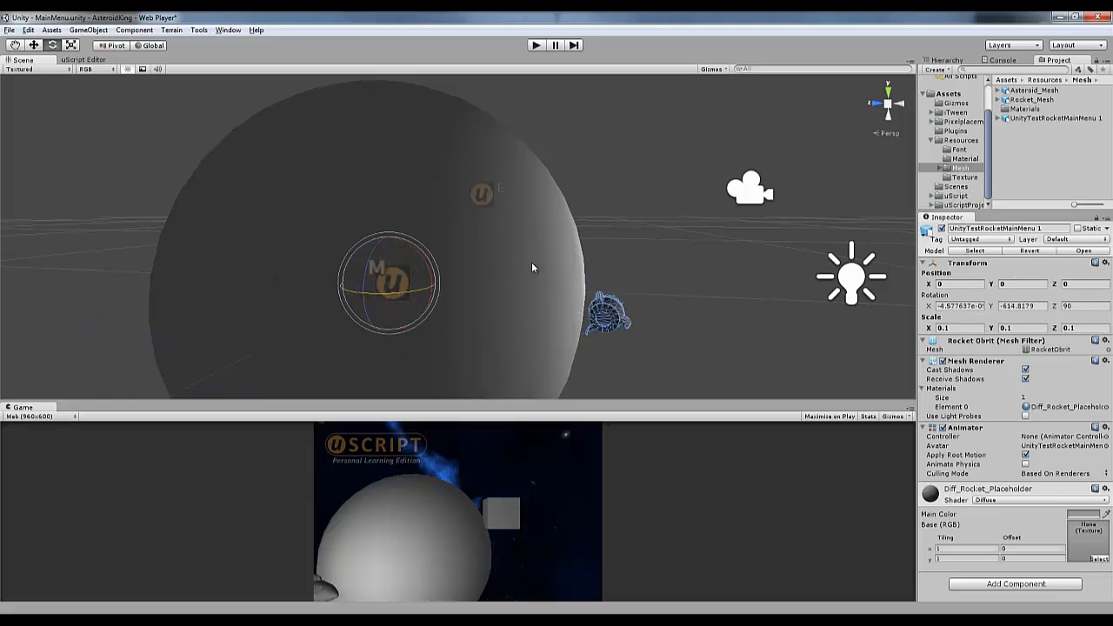
{"action": "key", "text": "ctrl+z"}
{"action": "key", "text": "ctrl+z"}
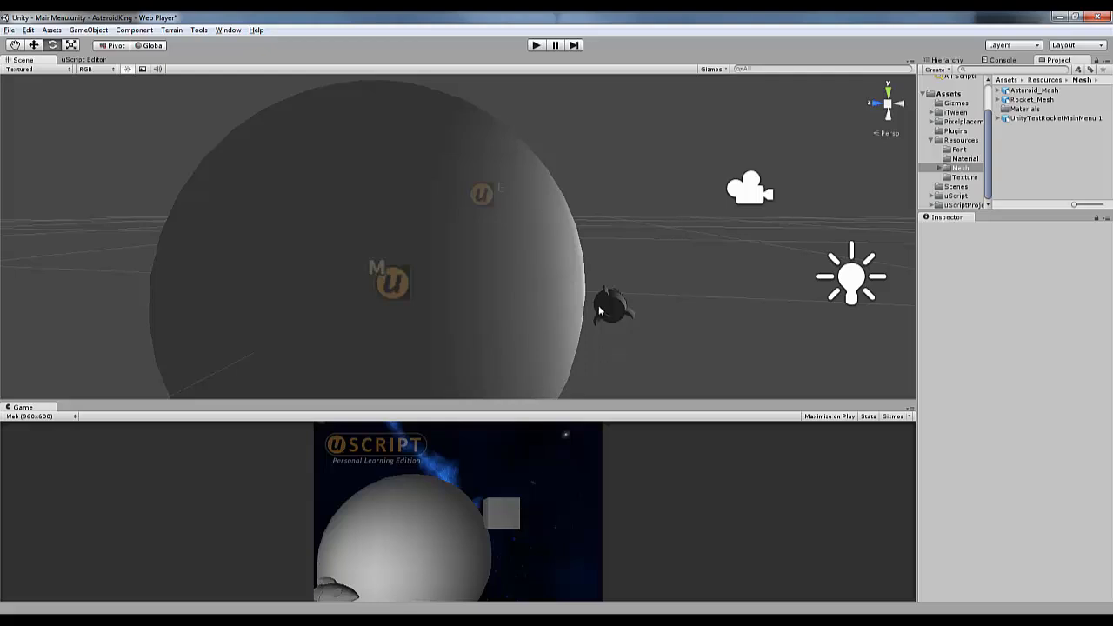
- Set the rocket's X and Y rotation to 0
{"action": "left_click", "coordinate": [600, 310]}
{"action": "left_click", "coordinate": [969, 306]}
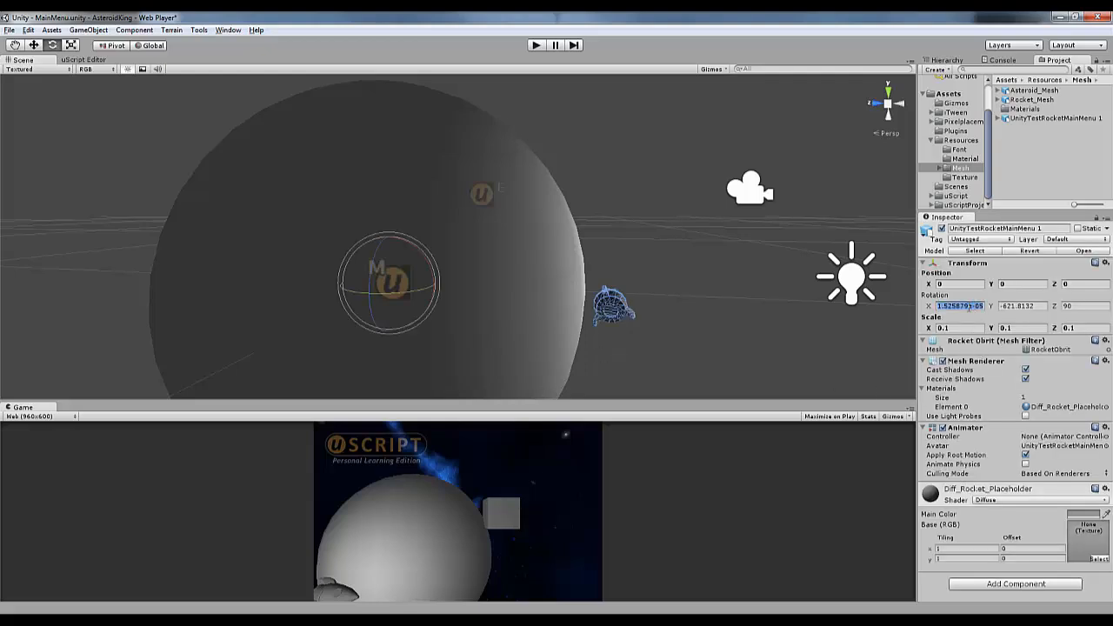
{"action": "type", "text": "0"}
{"action": "key", "text": "Tab"}
{"action": "type", "text": "0"}
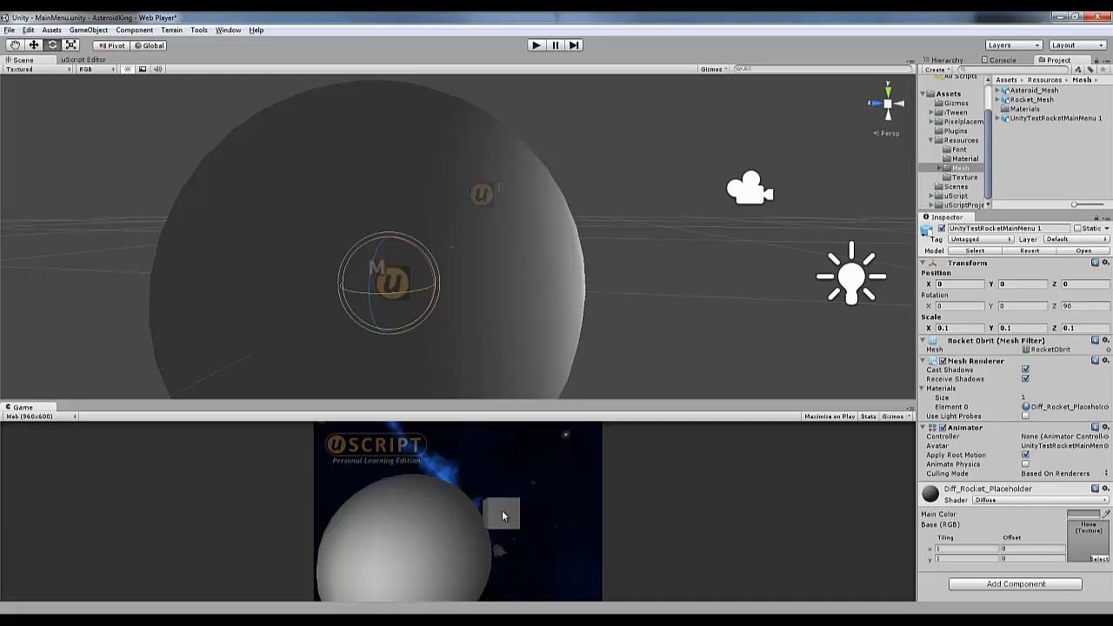
- Move the NewGame cube along the Z axis toward the camera, to about -2.46
{"action": "middle_click_drag", "start_coordinate": [729, 282], "coordinate": [313, 297]}
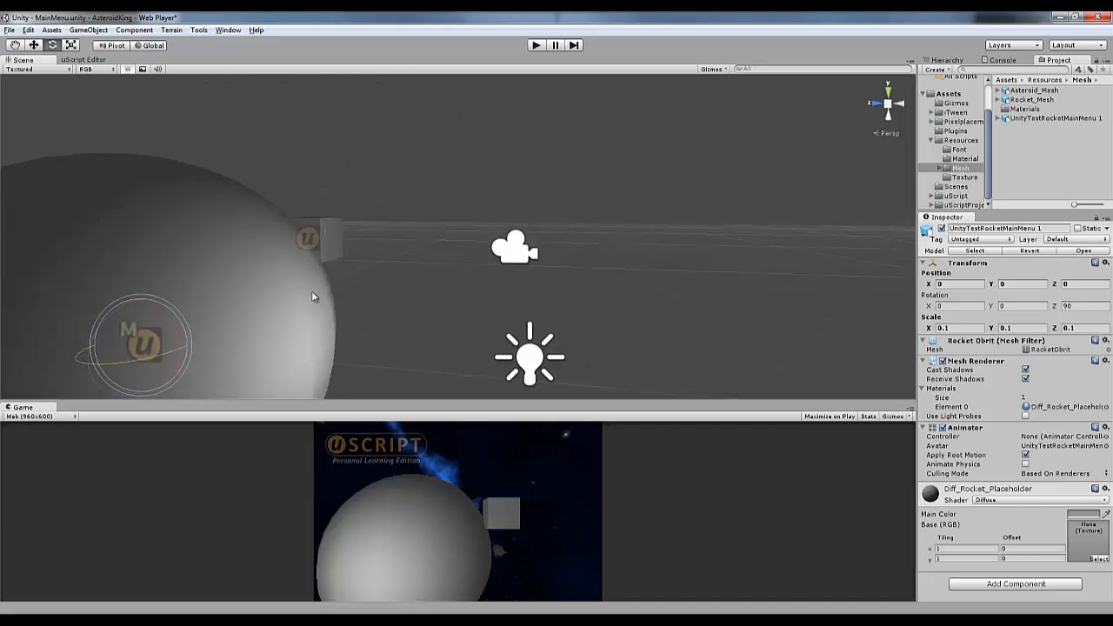
{"action": "left_click", "coordinate": [334, 242]}
{"action": "left_click", "coordinate": [33, 45]}
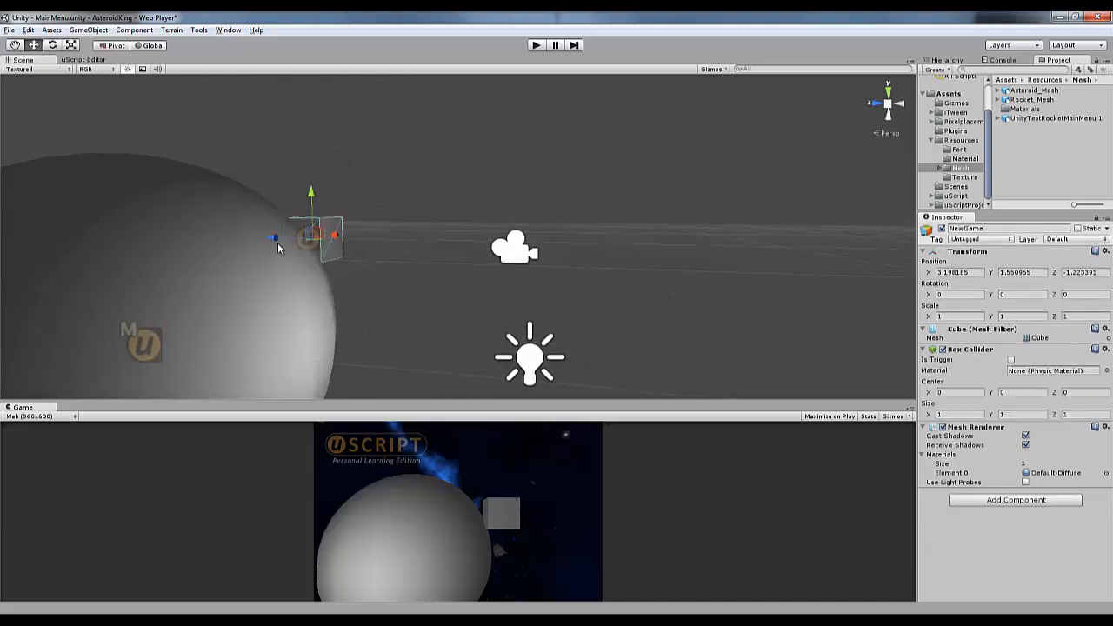
{"action": "left_click_drag", "start_coordinate": [275, 241], "coordinate": [354, 253]}
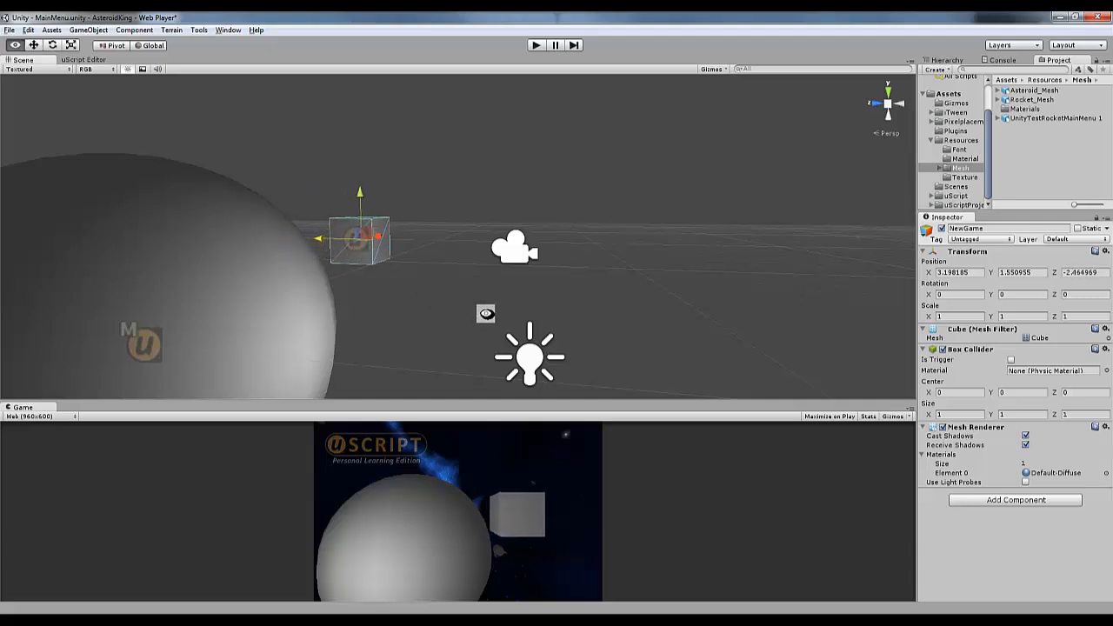
- Move the NewGame cube along the X axis to about 3.75 and replace its mesh with Crater
{"action": "left_click_drag", "start_coordinate": [487, 313], "coordinate": [171, 304], "text": "alt"}
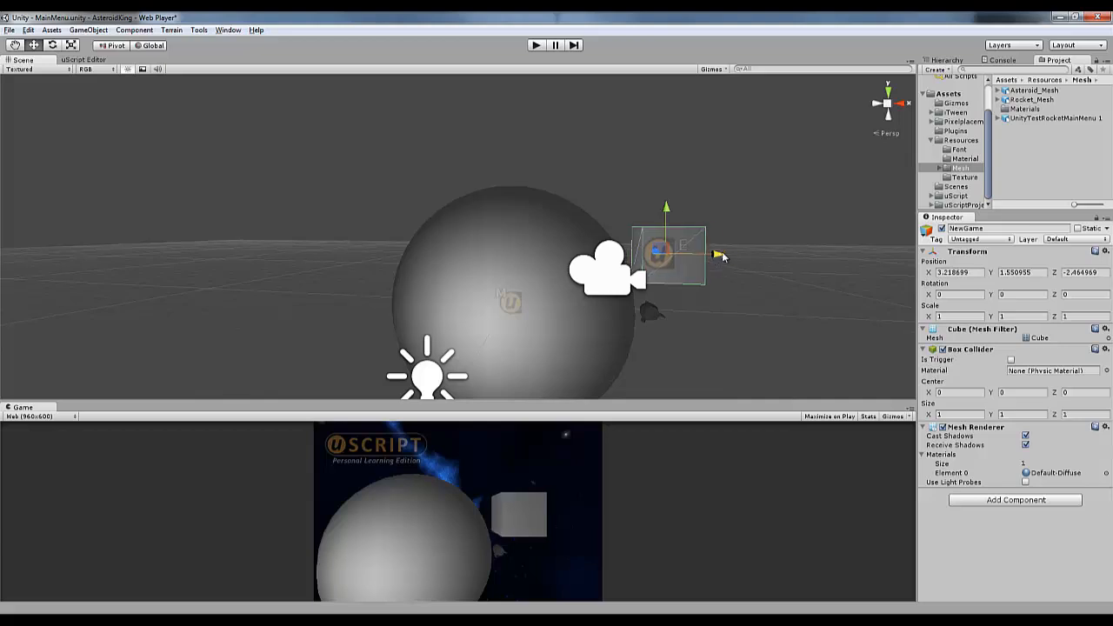
{"action": "left_click_drag", "start_coordinate": [715, 254], "coordinate": [748, 257]}
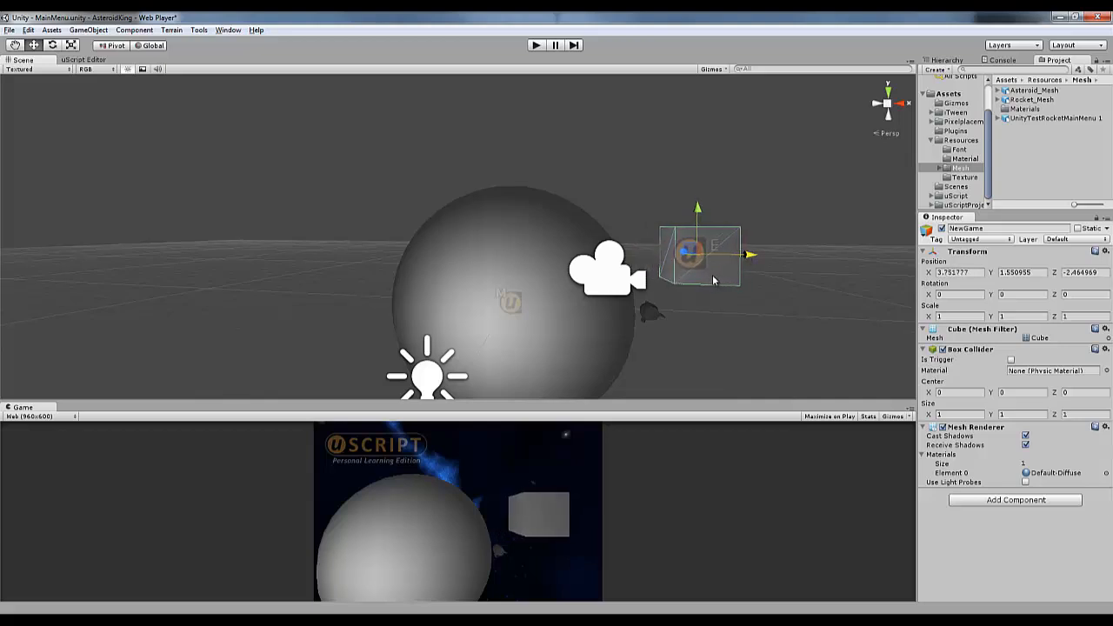
{"action": "left_click", "coordinate": [1042, 338]}
{"action": "left_click", "coordinate": [1105, 338]}
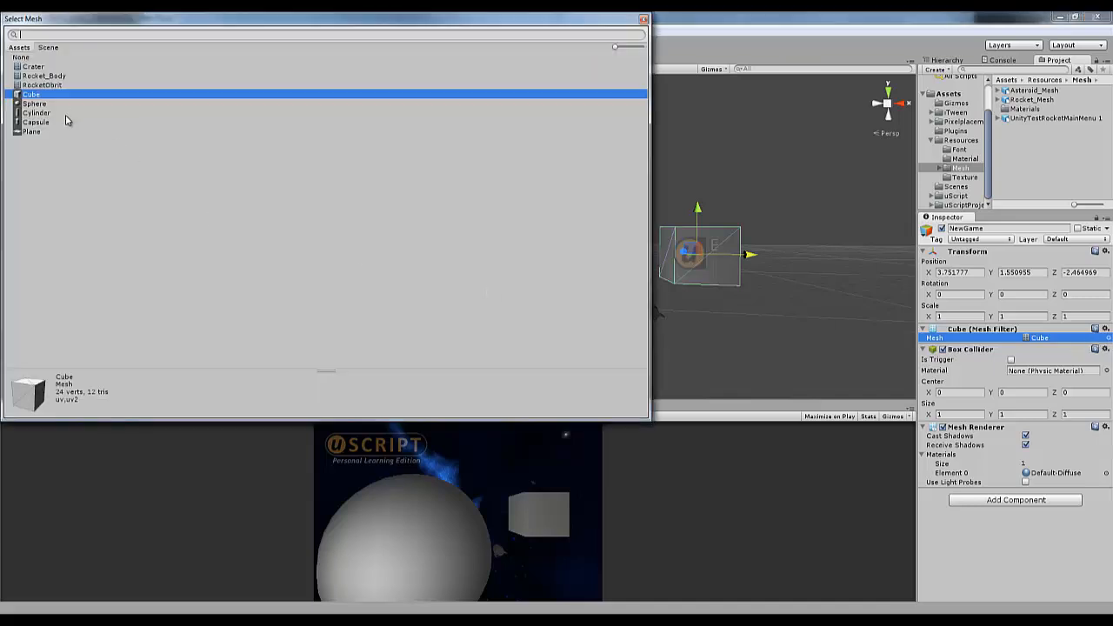
{"action": "double_click", "coordinate": [40, 68]}
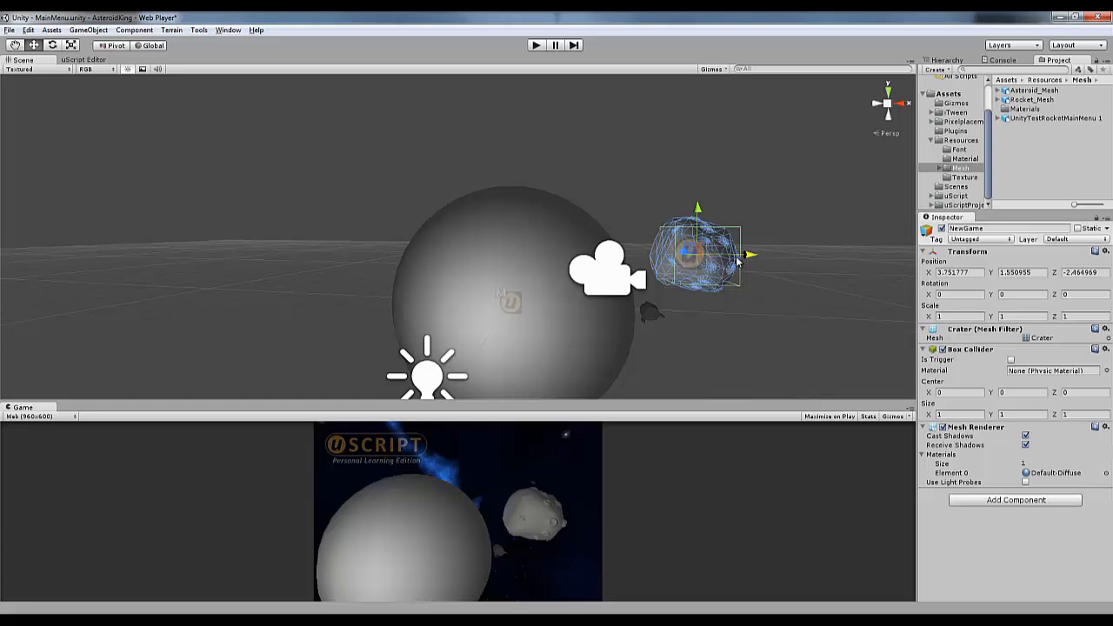
- Shift the NewGame asteroid along the X axis to about 3.94 and rotate it to about 67.8, 18.3, -120.4
{"action": "left_click_drag", "start_coordinate": [737, 259], "coordinate": [609, 284]}
{"action": "key", "text": "e"}
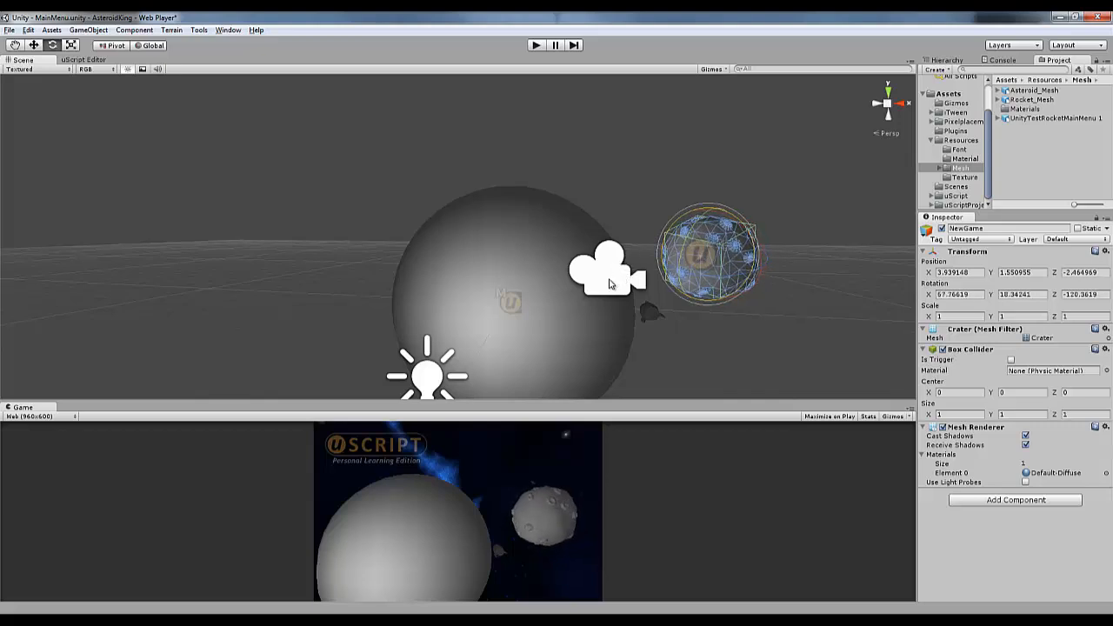
{"action": "left_click", "coordinate": [731, 360]}
{"action": "left_click_drag", "start_coordinate": [736, 379], "coordinate": [705, 252], "text": "alt"}
{"action": "left_click", "coordinate": [686, 210]}
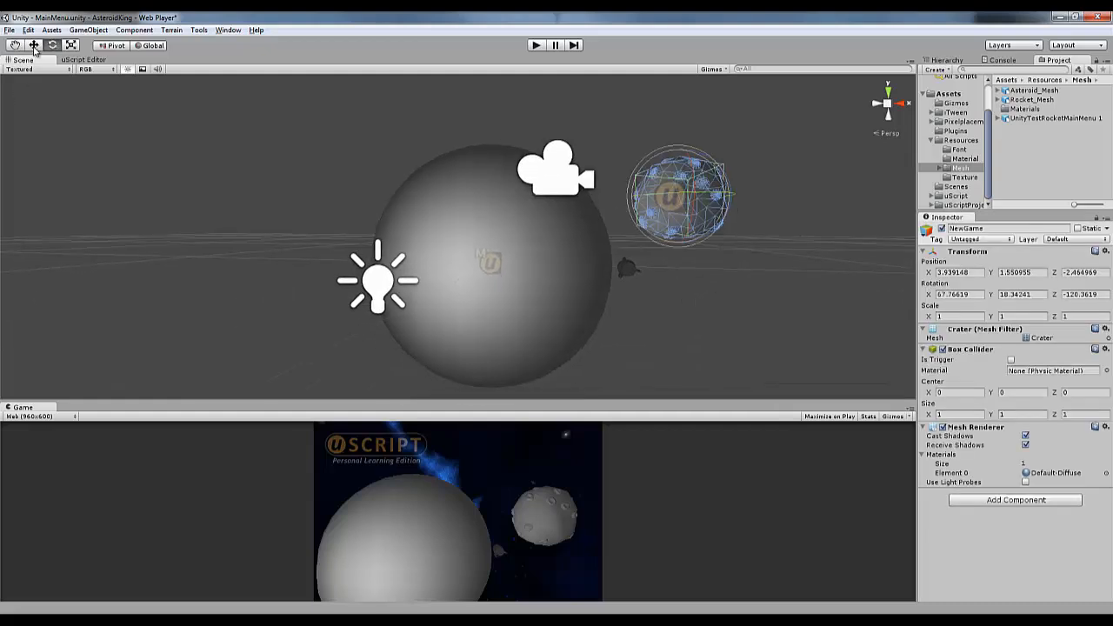
{"action": "key", "text": "w"}
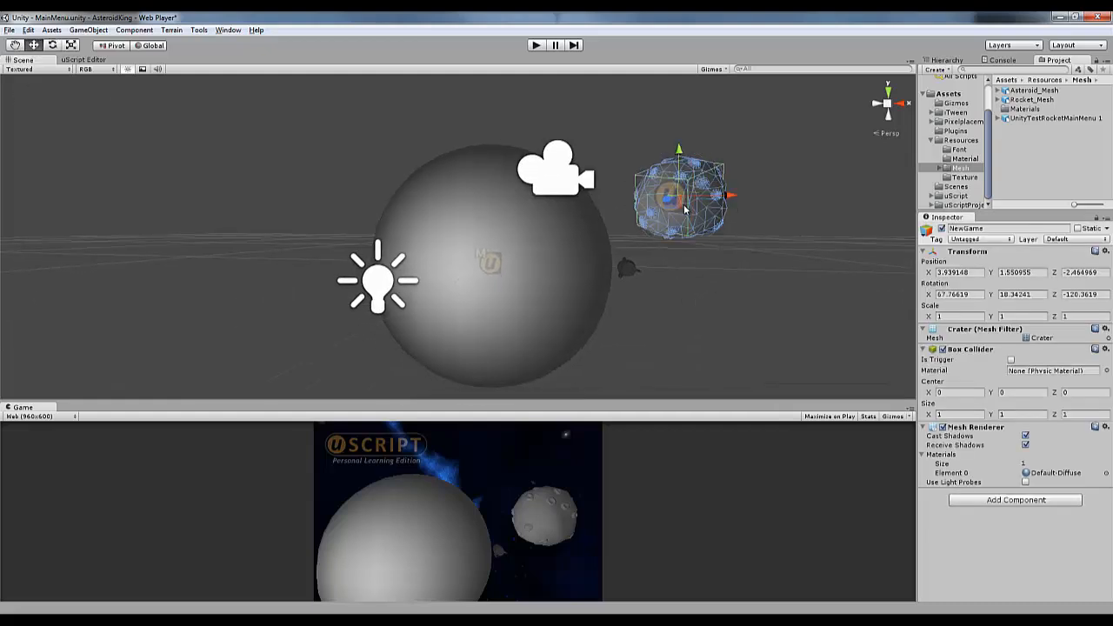
{"action": "left_click_drag", "start_coordinate": [691, 210], "coordinate": [694, 213], "text": "alt"}
- Duplicate the NewGame object and rename the copy AltButton
{"action": "left_click", "coordinate": [941, 60]}
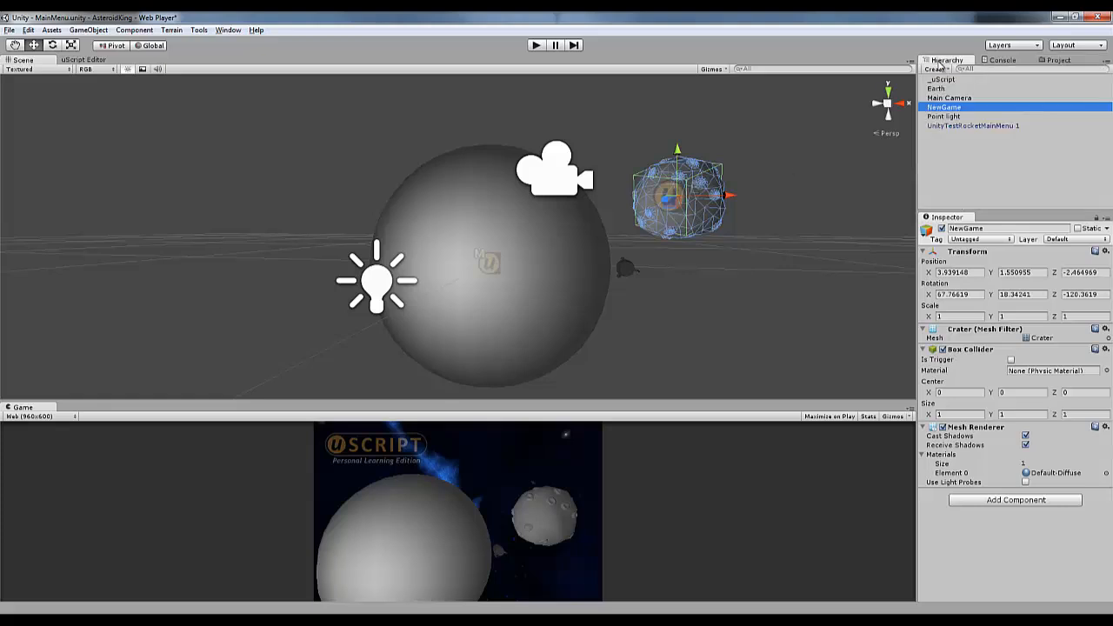
{"action": "right_click", "coordinate": [941, 108]}
{"action": "left_click", "coordinate": [973, 144]}
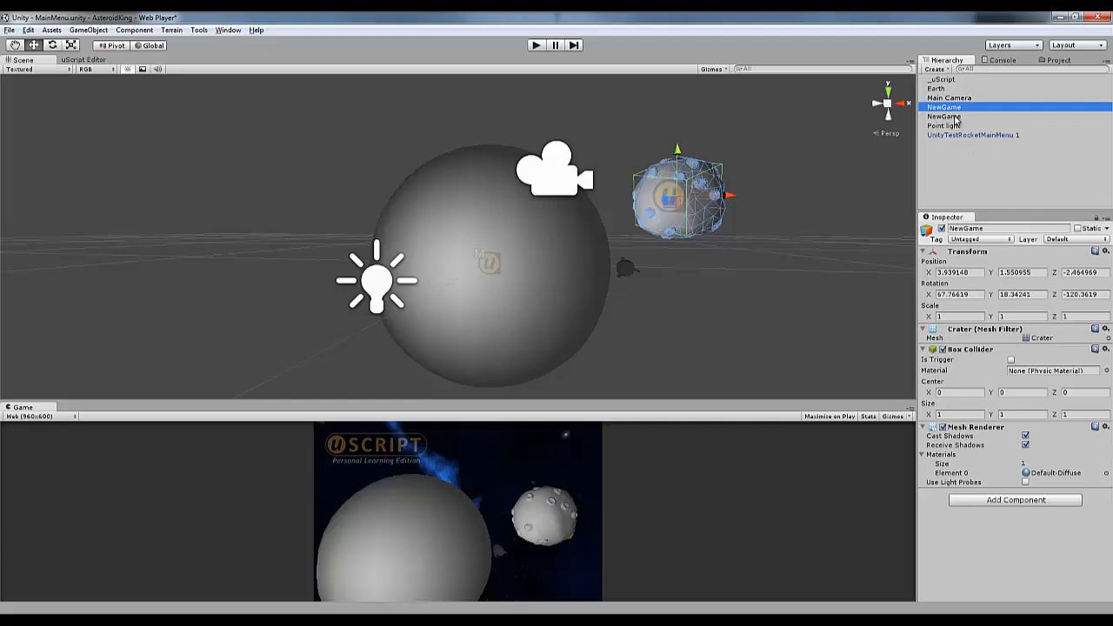
{"action": "left_click", "coordinate": [957, 118]}
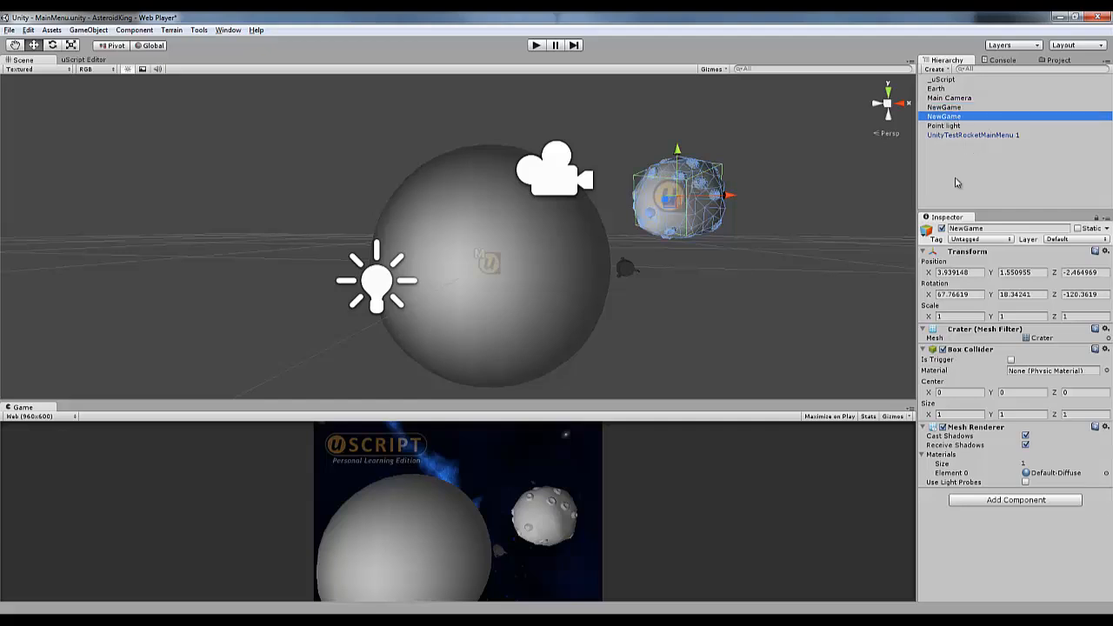
{"action": "left_click", "coordinate": [992, 228]}
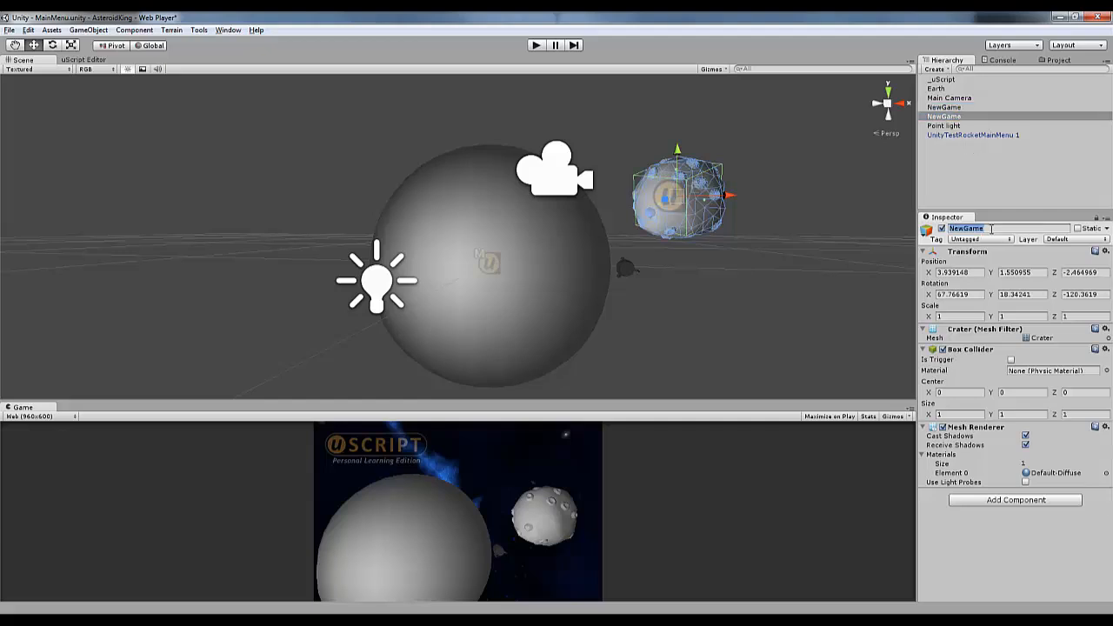
{"action": "type", "text": "A"}
{"action": "type", "text": "st"}
{"action": "key", "text": "Return"}
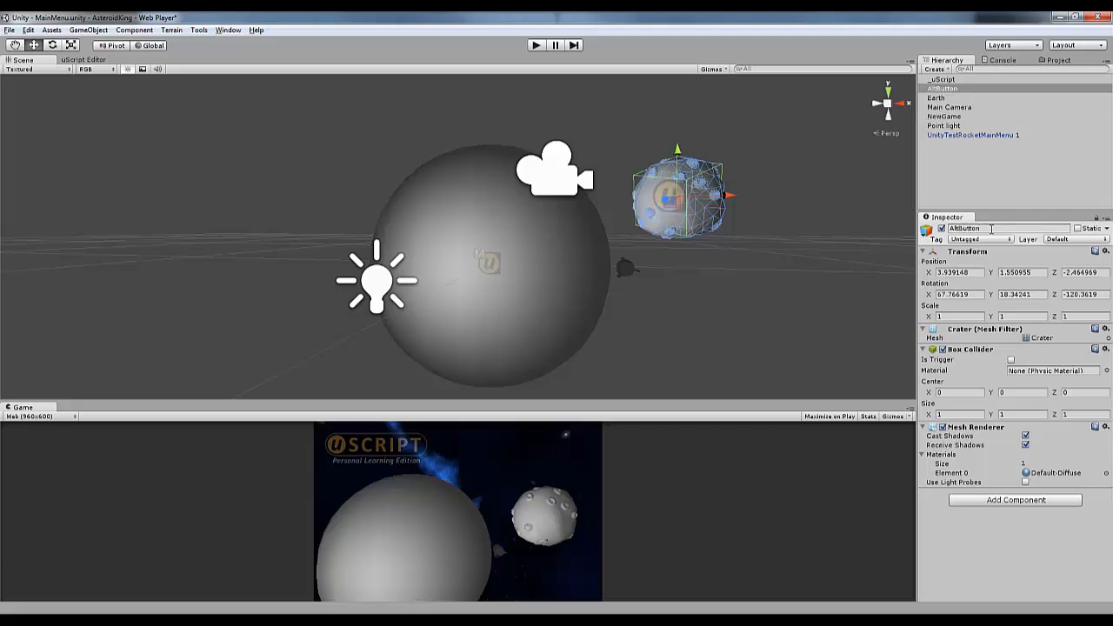
- Lower AltButton along the Y axis to about 0.10 and scale it to 0.5 on all three axes
{"action": "left_click_drag", "start_coordinate": [677, 155], "coordinate": [695, 233]}
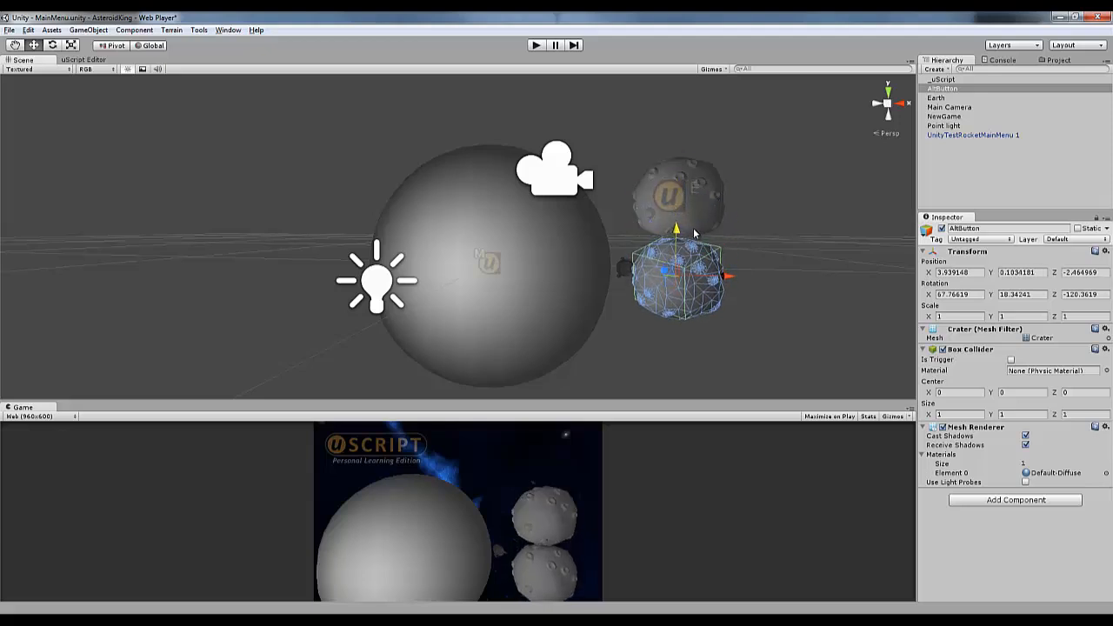
{"action": "left_click", "coordinate": [959, 316]}
{"action": "type", "text": ".5"}
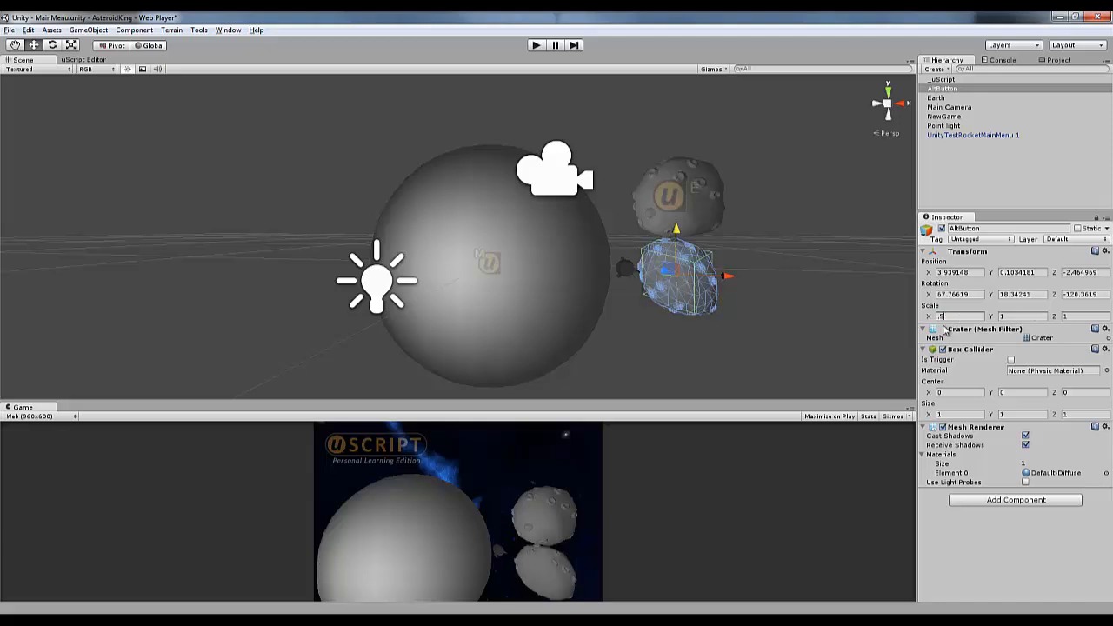
{"action": "key", "text": "Tab"}
{"action": "type", "text": ".5"}
{"action": "key", "text": "Tab"}
{"action": "type", "text": ".5"}
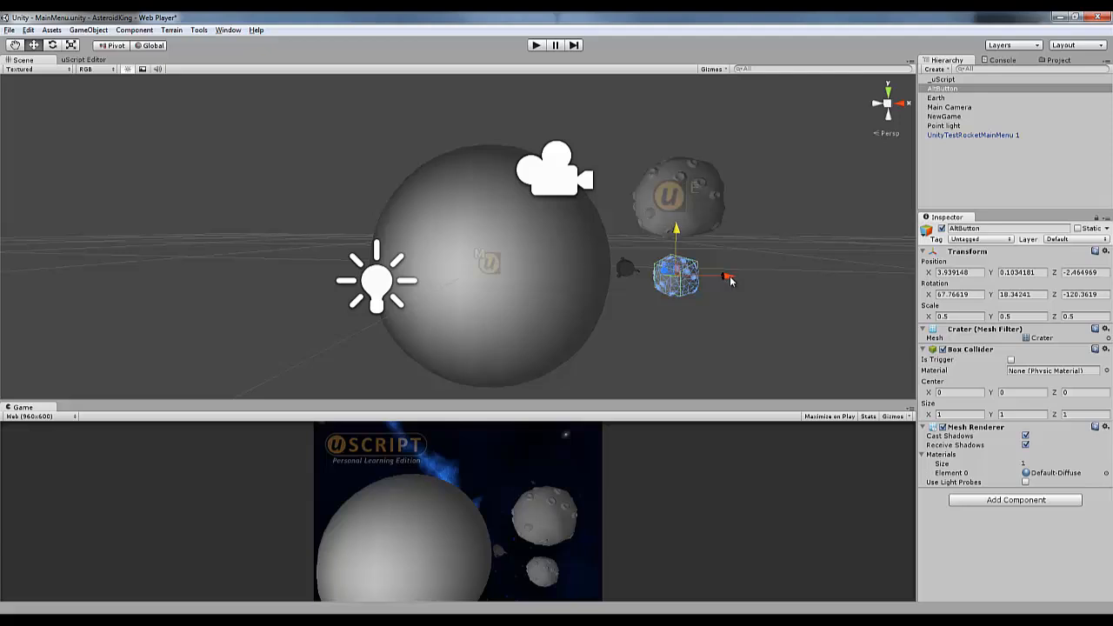
- Nudge AltButton along the X axis away from Earth and rotate it to a different orientation from NewGame
{"action": "left_click_drag", "start_coordinate": [731, 280], "coordinate": [494, 411]}
{"action": "left_click", "coordinate": [53, 46]}
{"action": "left_click", "coordinate": [774, 364]}
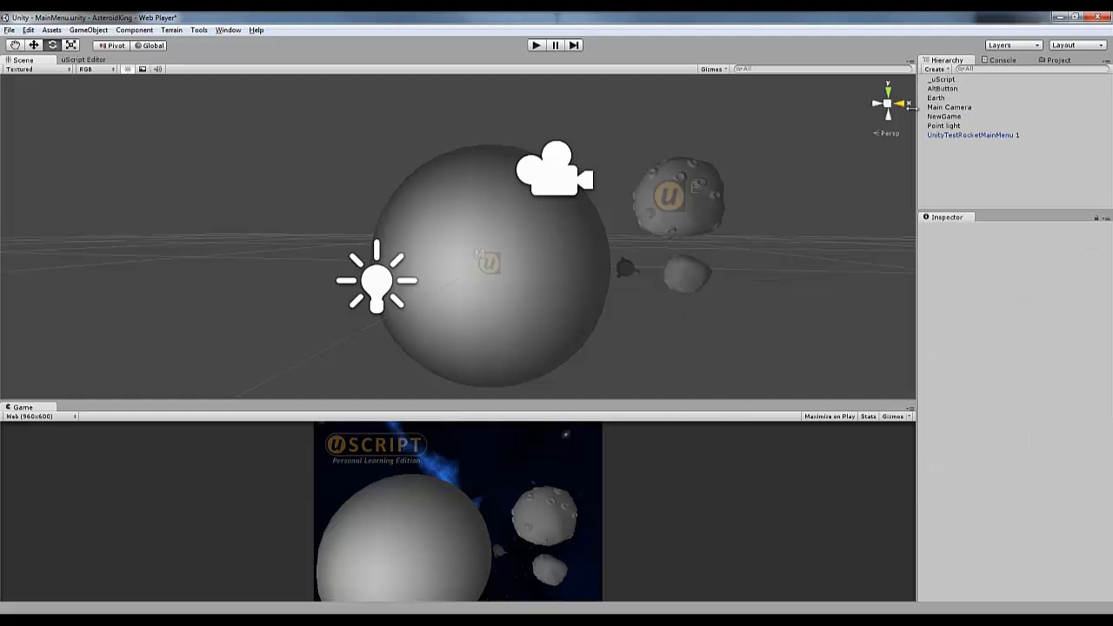
- Create a plane and set its position to 0 on all three axes
{"action": "left_click", "coordinate": [936, 69]}
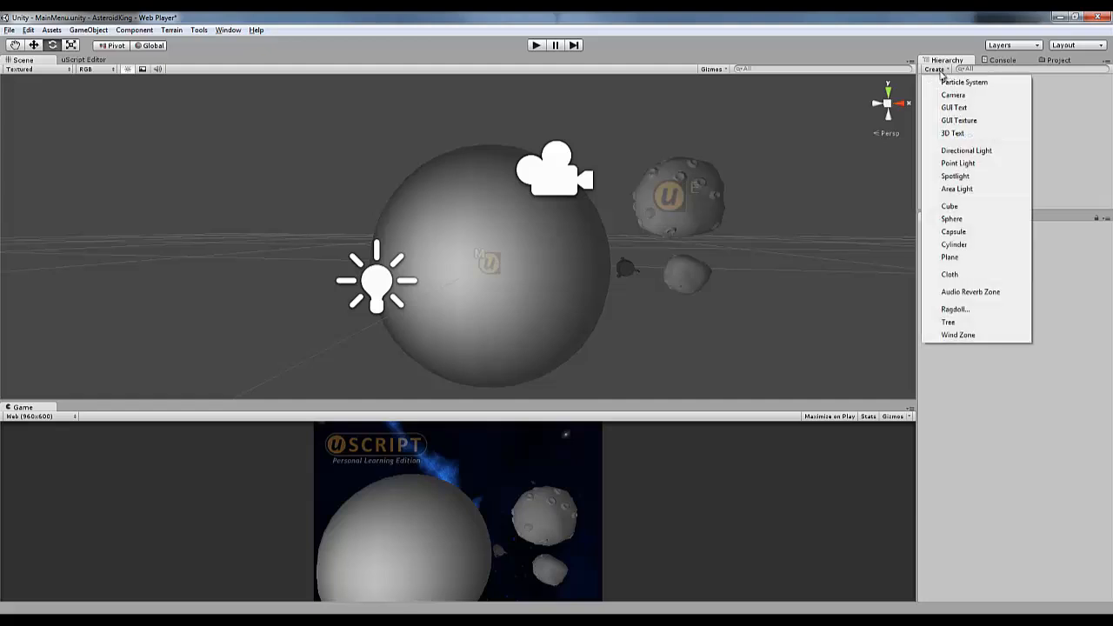
{"action": "left_click", "coordinate": [955, 257]}
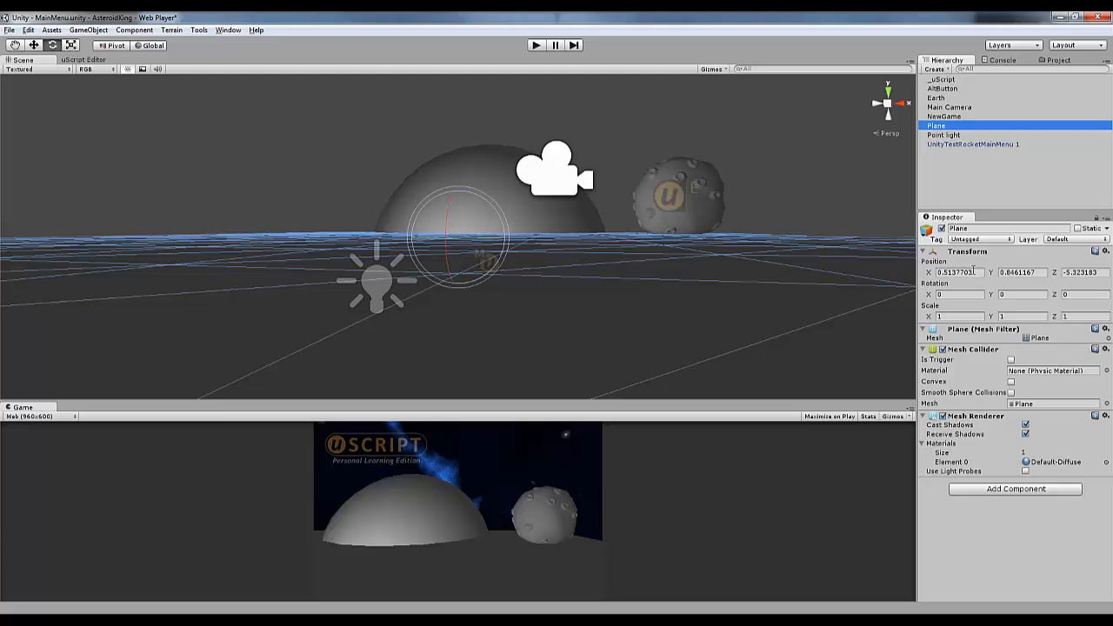
{"action": "left_click", "coordinate": [974, 272]}
{"action": "type", "text": "0"}
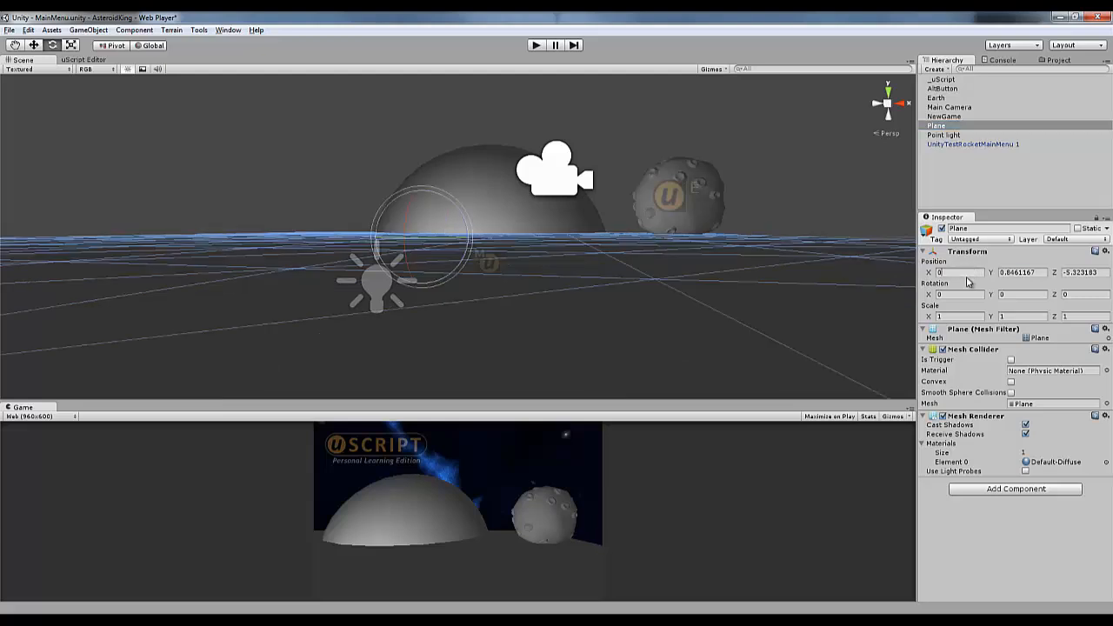
{"action": "key", "text": "Tab"}
{"action": "type", "text": "0"}
{"action": "key", "text": "Tab"}
{"action": "type", "text": "0"}
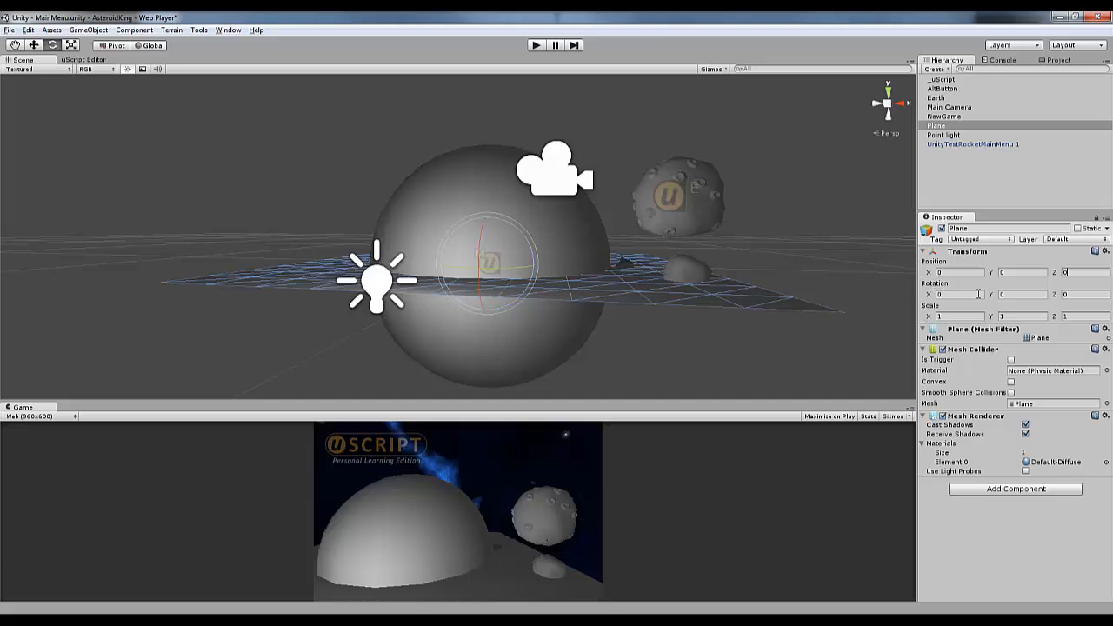
- Tilt the plane upright by setting its X rotation to 90
{"action": "left_click_drag", "start_coordinate": [480, 251], "coordinate": [483, 362]}
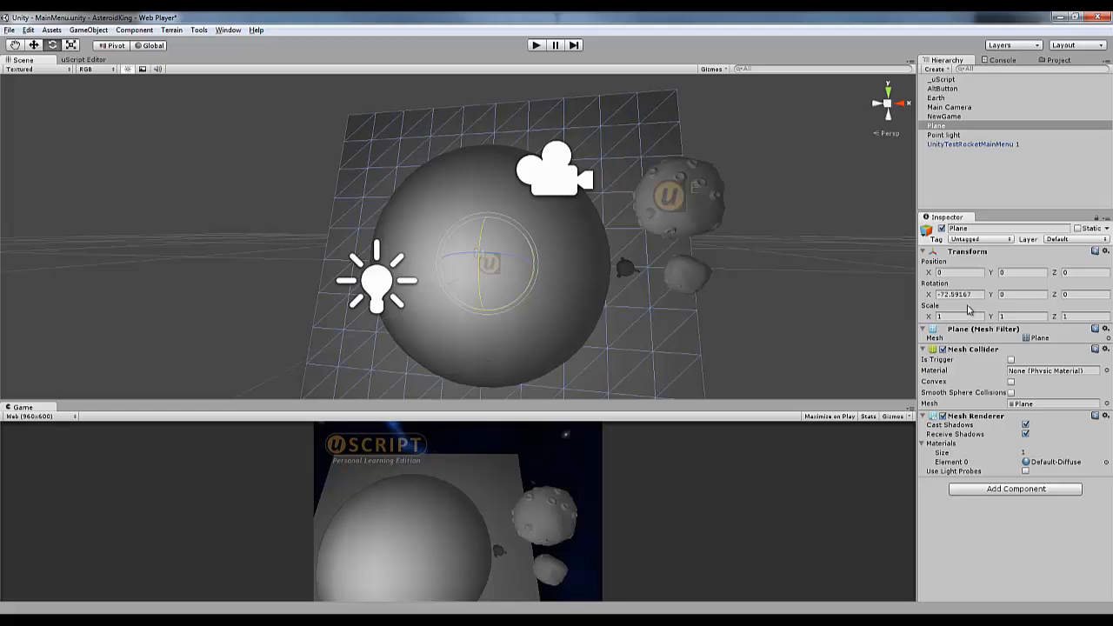
{"action": "left_click_drag", "start_coordinate": [973, 295], "coordinate": [918, 296]}
{"action": "type", "text": "90"}
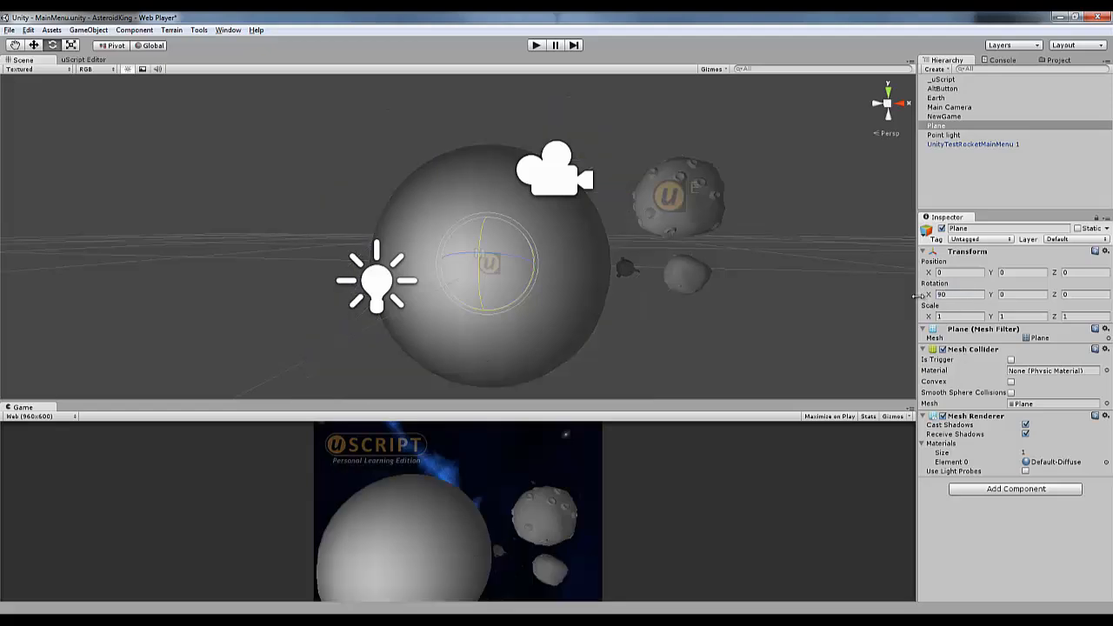
{"action": "left_click_drag", "start_coordinate": [930, 296], "coordinate": [861, 304]}
{"action": "left_click_drag", "start_coordinate": [481, 264], "coordinate": [481, 294]}
{"action": "key", "text": "ctrl+z"}
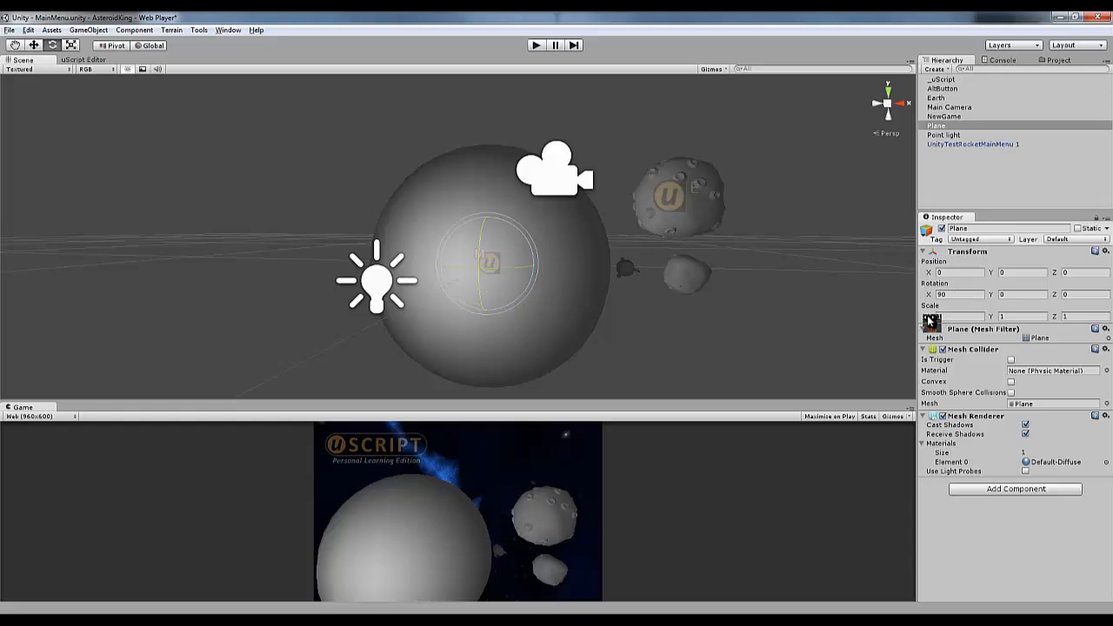
- Move the plane along the X axis to about 6.32 and change its Y rotation to 16.6
{"action": "left_click", "coordinate": [34, 45]}
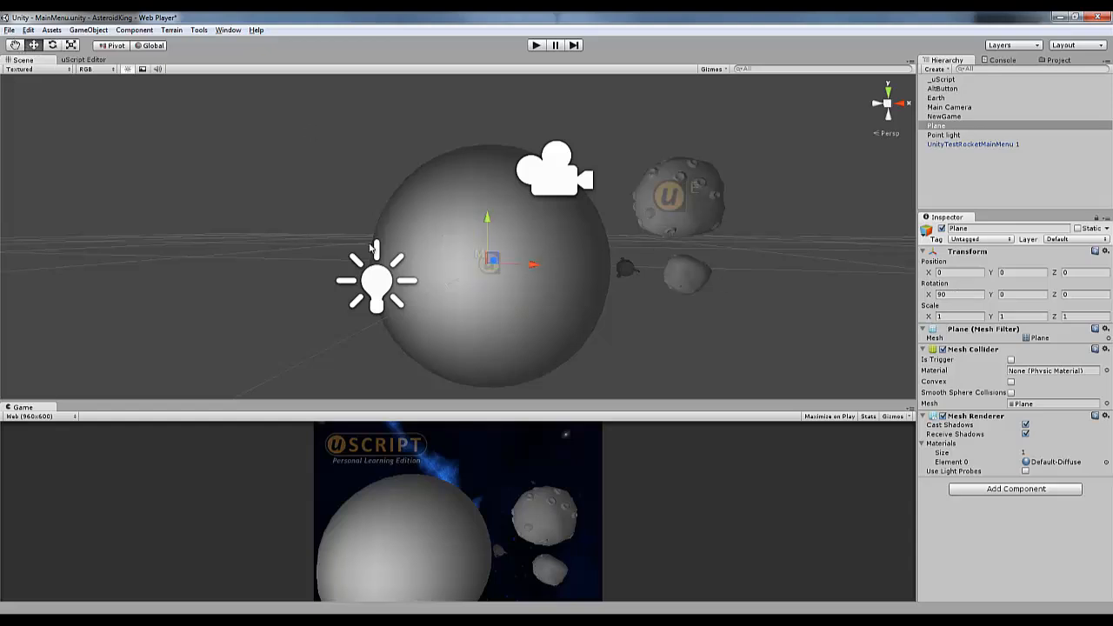
{"action": "left_click_drag", "start_coordinate": [527, 267], "coordinate": [753, 269]}
{"action": "left_click_drag", "start_coordinate": [993, 300], "coordinate": [1053, 299]}
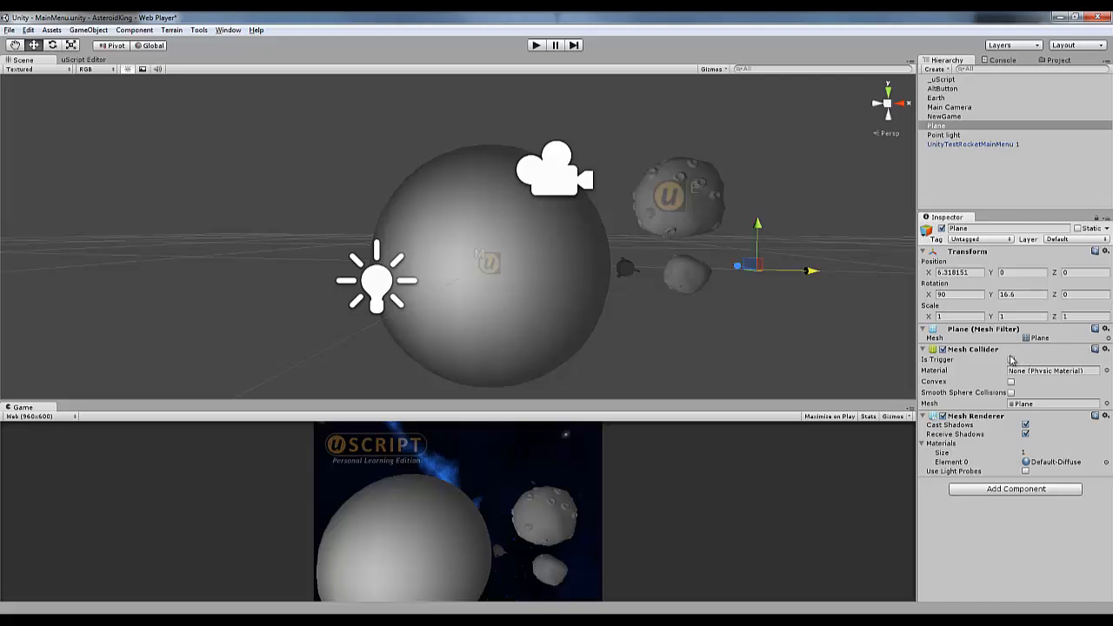
- Delete the plane from the scene
{"action": "left_click", "coordinate": [793, 346]}
{"action": "left_click", "coordinate": [940, 126]}
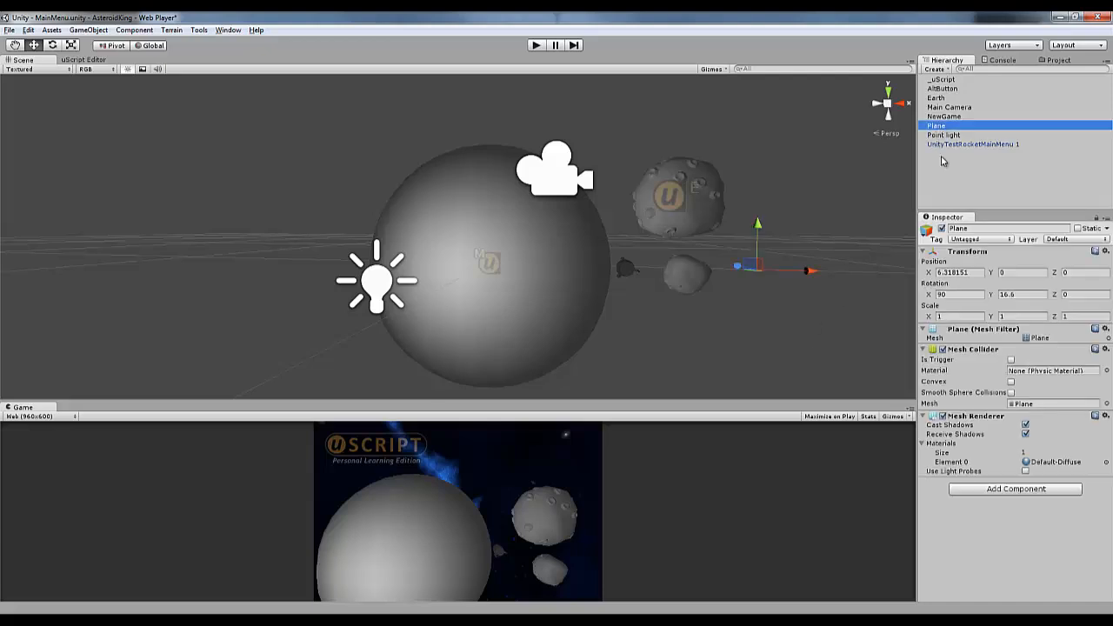
{"action": "left_click", "coordinate": [941, 161]}
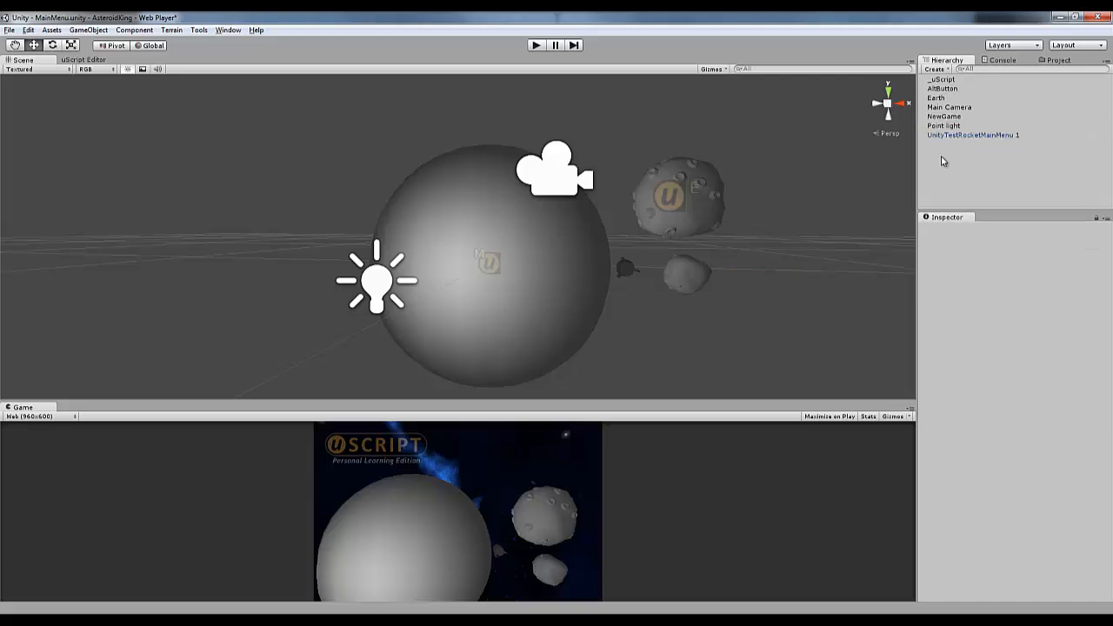
- Create a new plane in the scene
{"action": "left_click", "coordinate": [936, 69]}
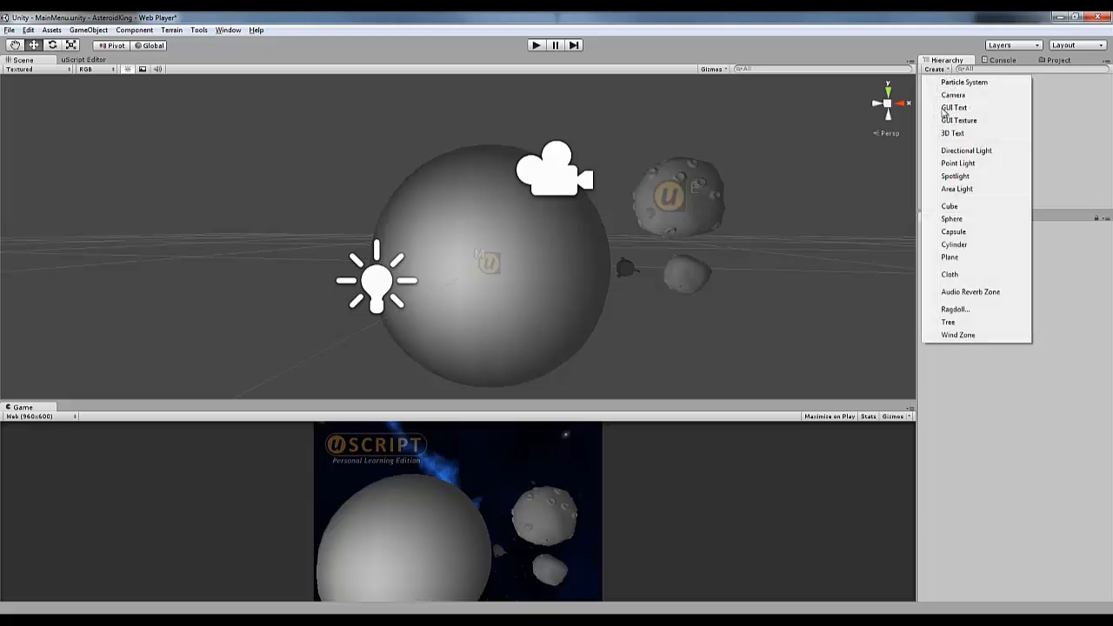
{"action": "left_click", "coordinate": [952, 257]}
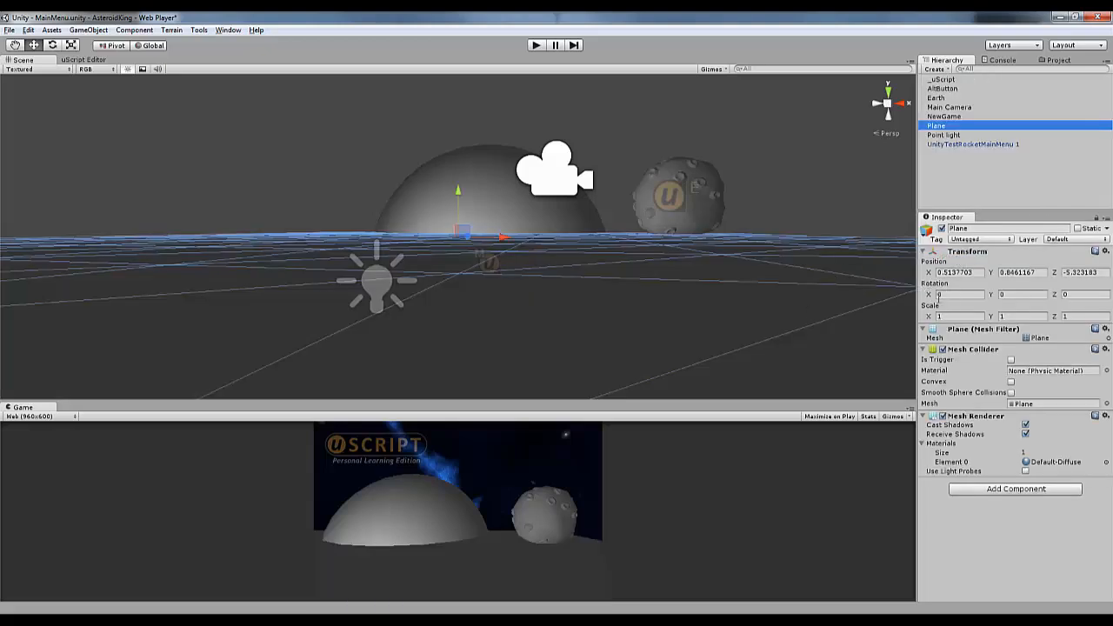
- Try X rotations of 90 and 180 on the new plane, and clear the value
{"action": "left_click", "coordinate": [945, 295]}
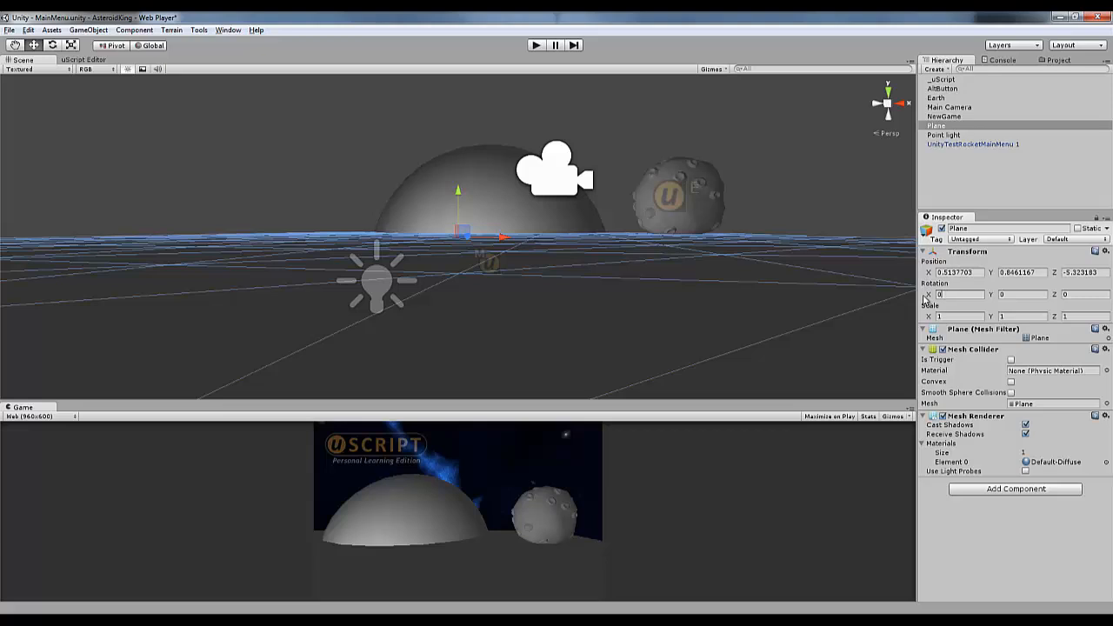
{"action": "type", "text": "9"}
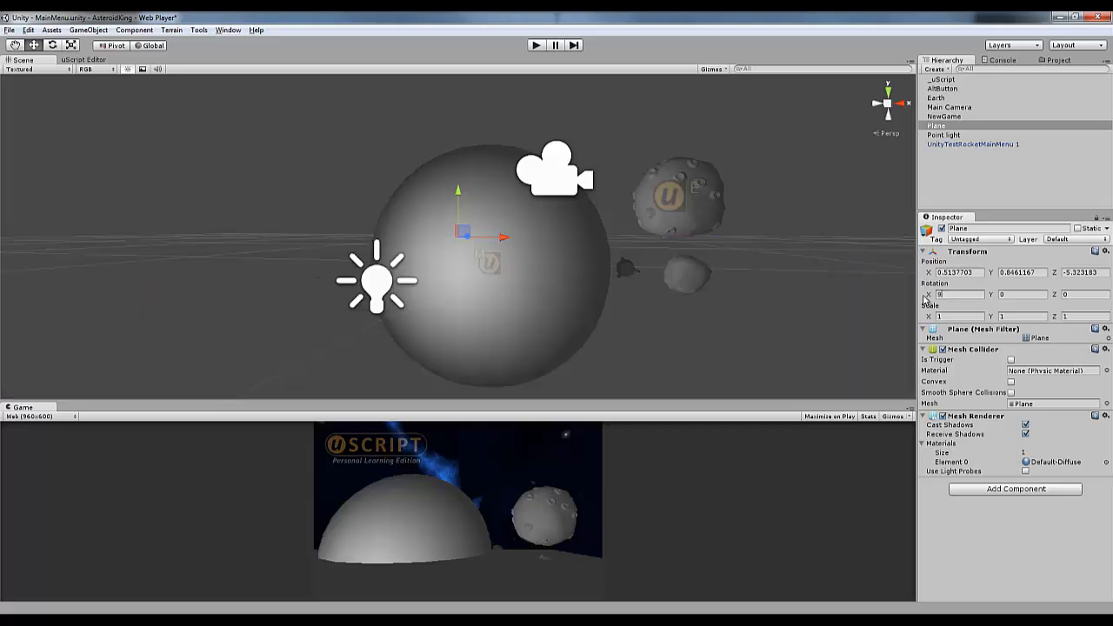
{"action": "type", "text": "0"}
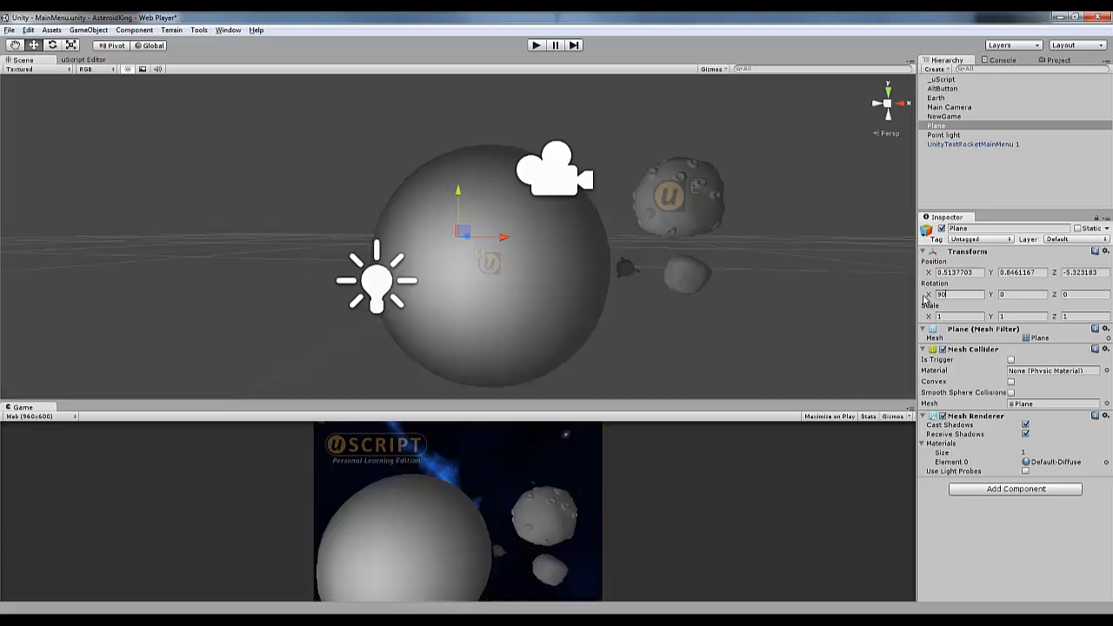
{"action": "key", "text": "BackSpace"}
{"action": "key", "text": "BackSpace"}
{"action": "type", "text": "180"}
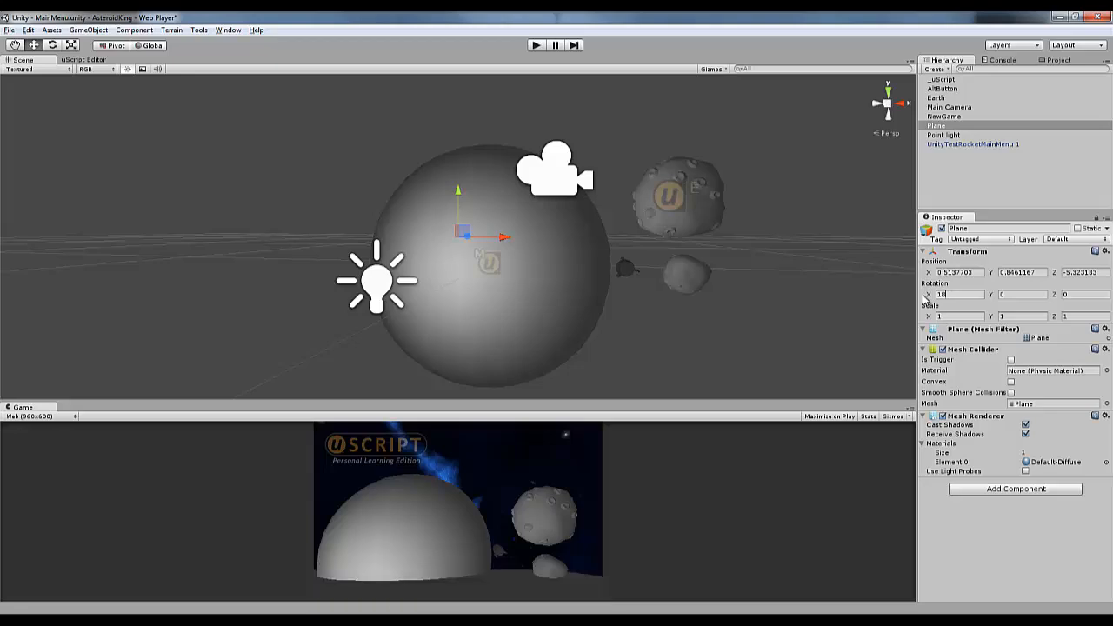
{"action": "key", "text": "BackSpace"}
{"action": "key", "text": "BackSpace"}
{"action": "key", "text": "BackSpace"}
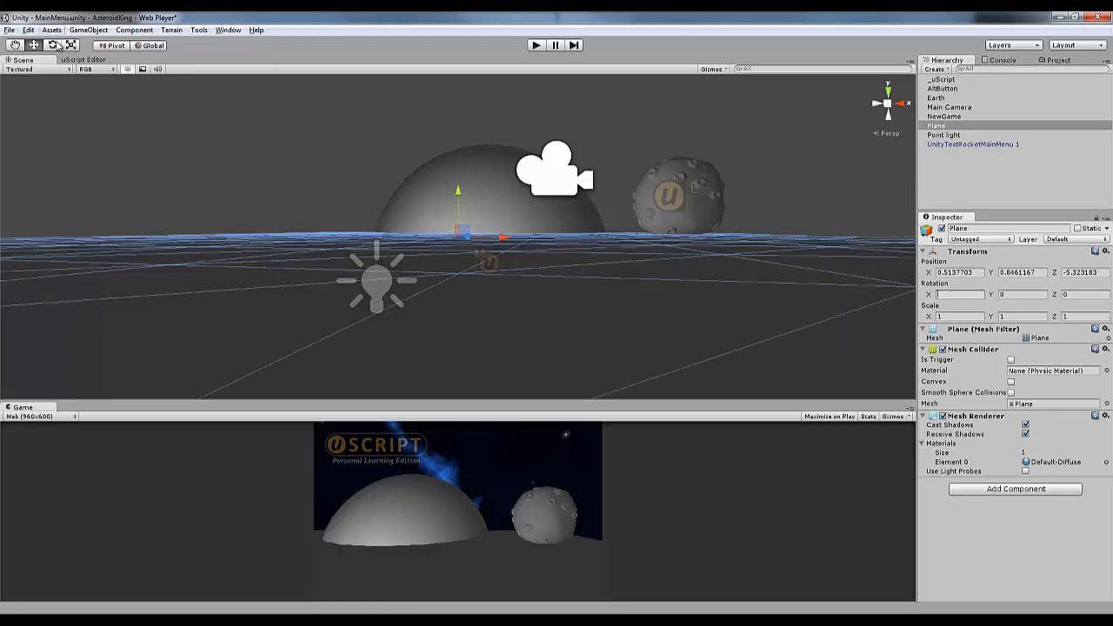
- Stand the plane upright with an X rotation of -90 and narrow its X scale to 0.3
{"action": "left_click", "coordinate": [54, 45]}
{"action": "left_click_drag", "start_coordinate": [448, 211], "coordinate": [444, 325]}
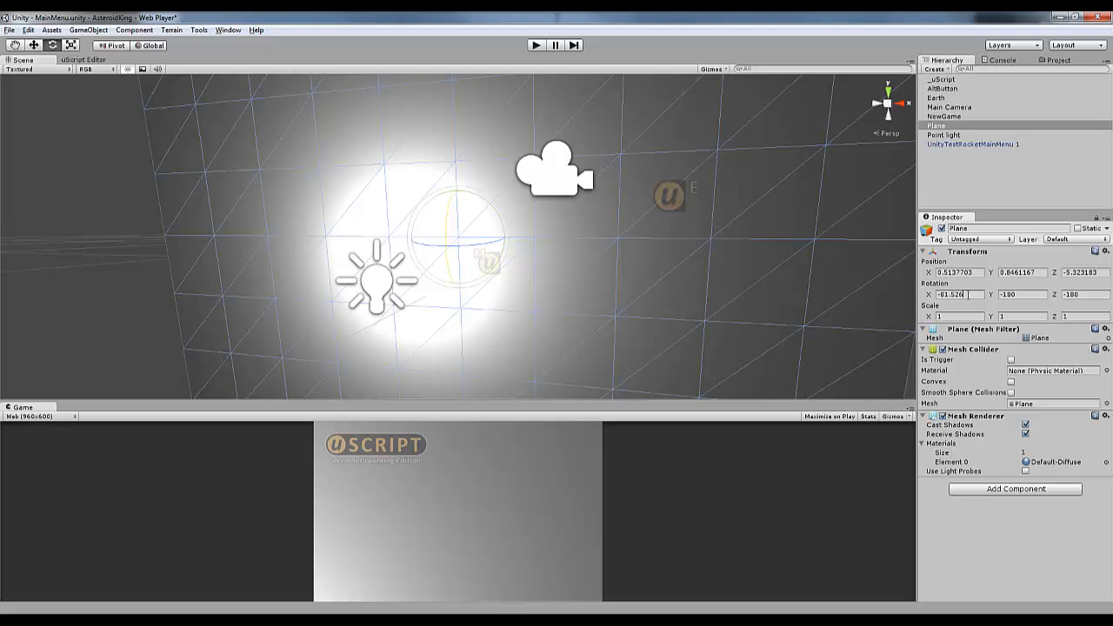
{"action": "left_click", "coordinate": [953, 295]}
{"action": "type", "text": "0"}
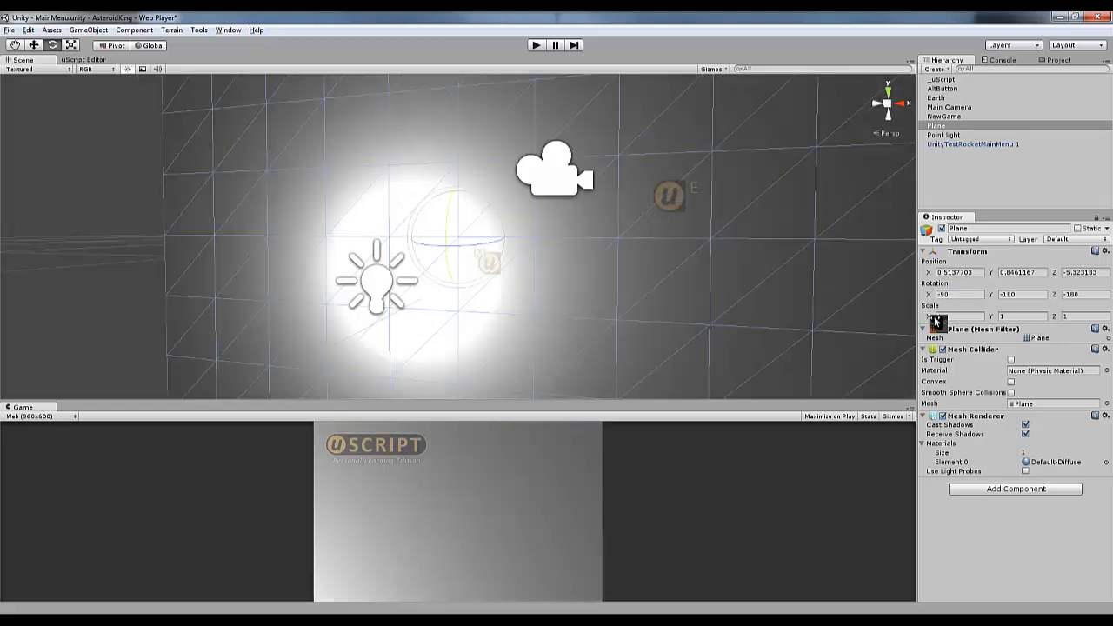
{"action": "left_click_drag", "start_coordinate": [927, 317], "coordinate": [916, 320]}
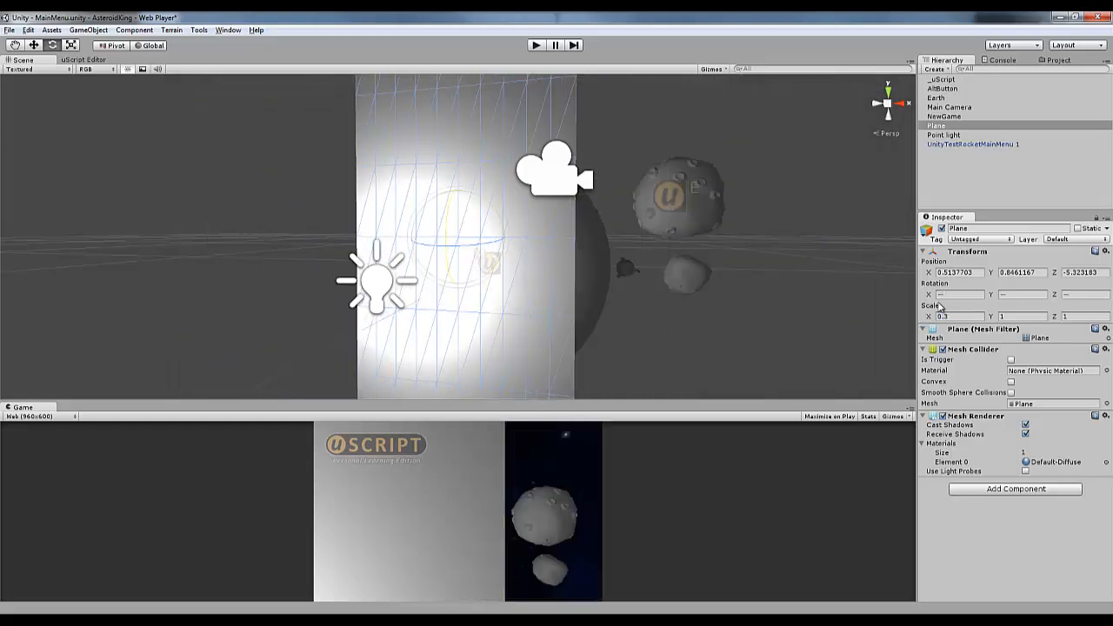
- Place the plane at the scene origin with X, Y and Z positions of 0
{"action": "left_click", "coordinate": [975, 272]}
{"action": "type", "text": "0"}
{"action": "key", "text": "Tab"}
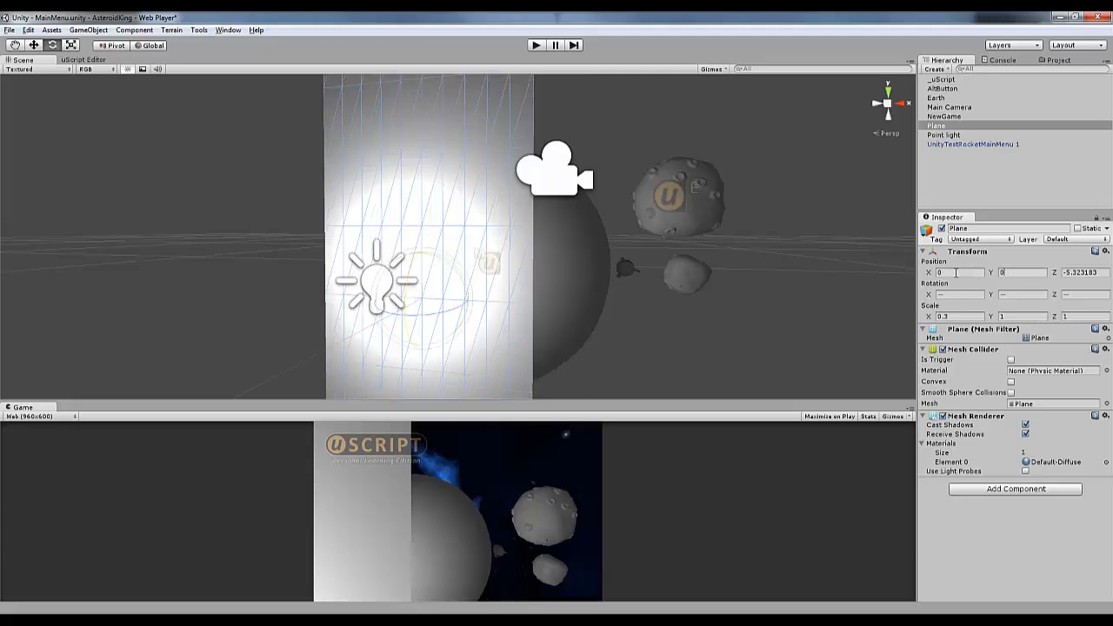
{"action": "type", "text": "0"}
{"action": "key", "text": "Tab"}
{"action": "type", "text": "0"}
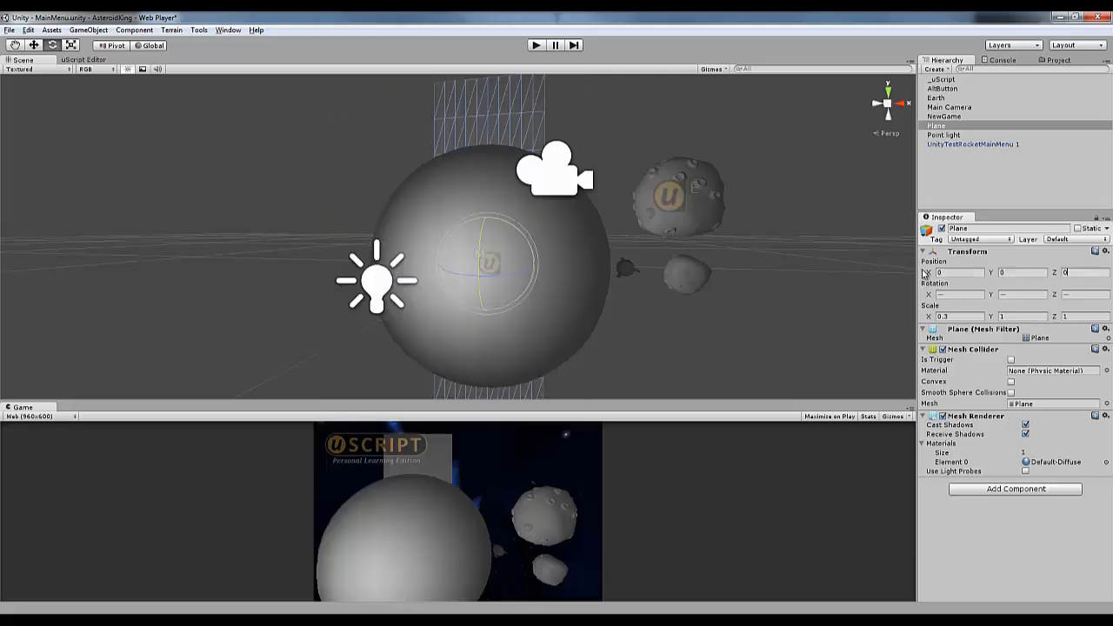
- Set the plane's scale to X 0.49, Y 1 and Z 0.46
{"action": "left_click_drag", "start_coordinate": [932, 318], "coordinate": [1052, 319]}
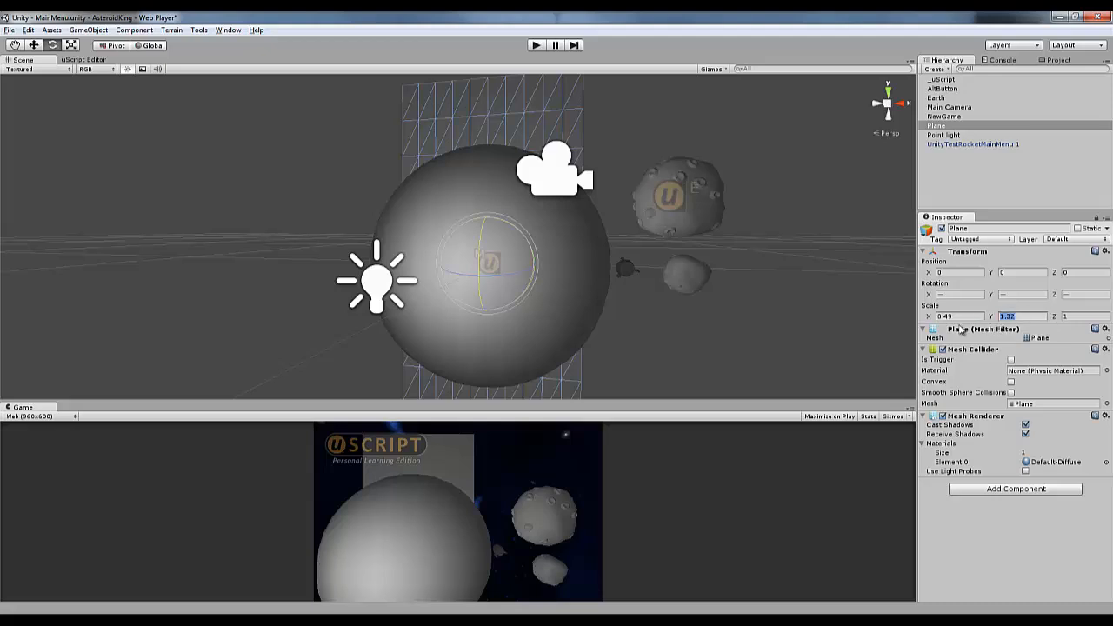
{"action": "type", "text": "0"}
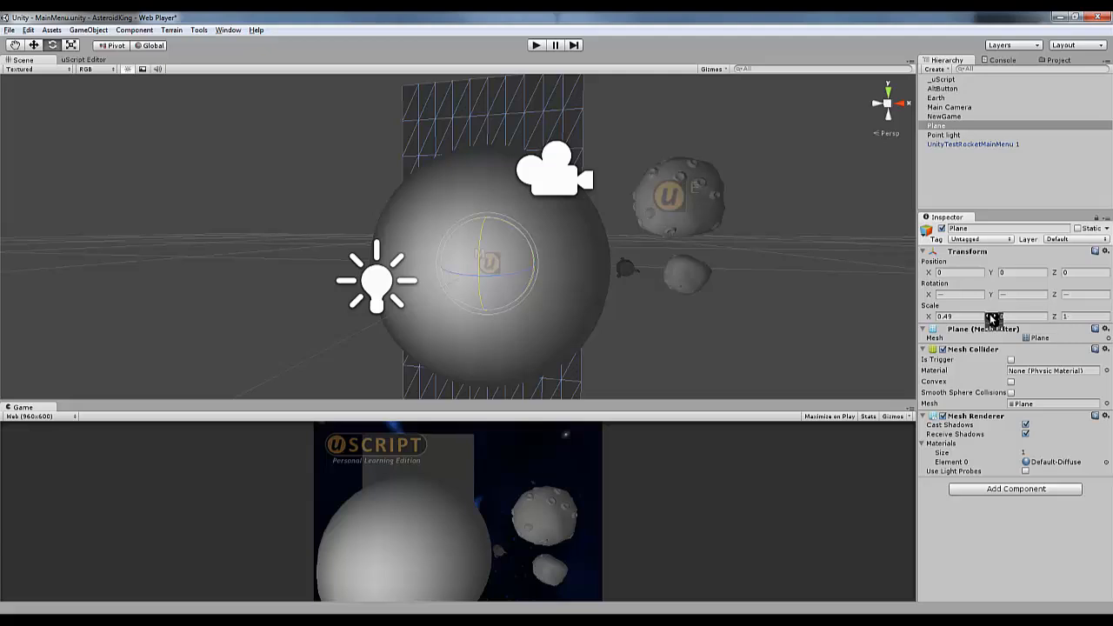
{"action": "left_click_drag", "start_coordinate": [992, 316], "coordinate": [1024, 317]}
{"action": "left_click", "coordinate": [992, 318]}
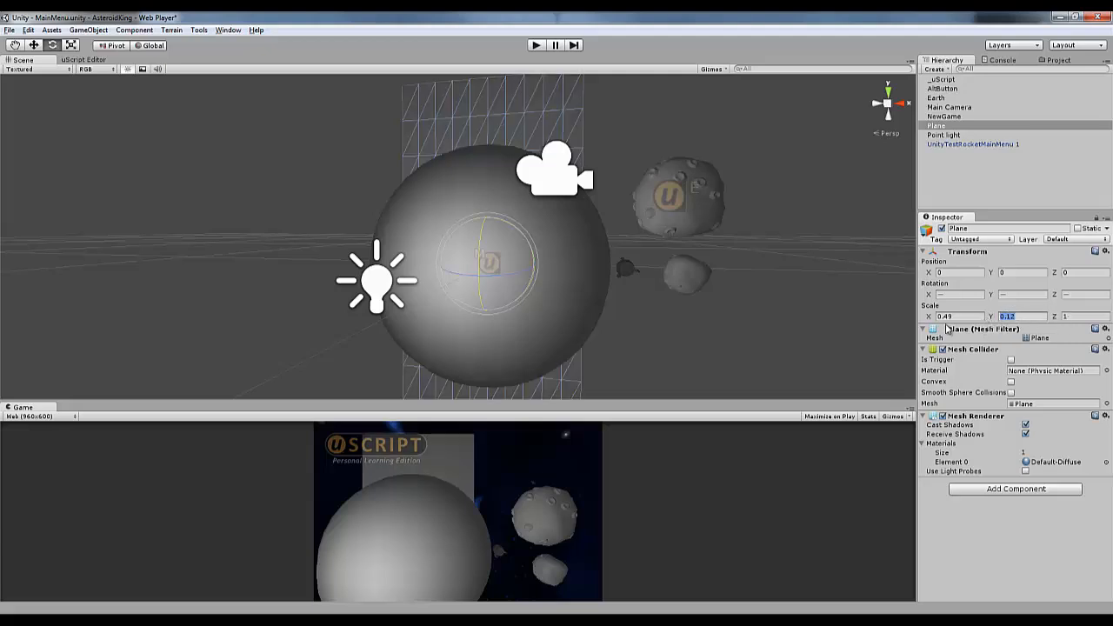
{"action": "type", "text": "1"}
{"action": "key", "text": "Tab"}
{"action": "type", "text": "0.46"}
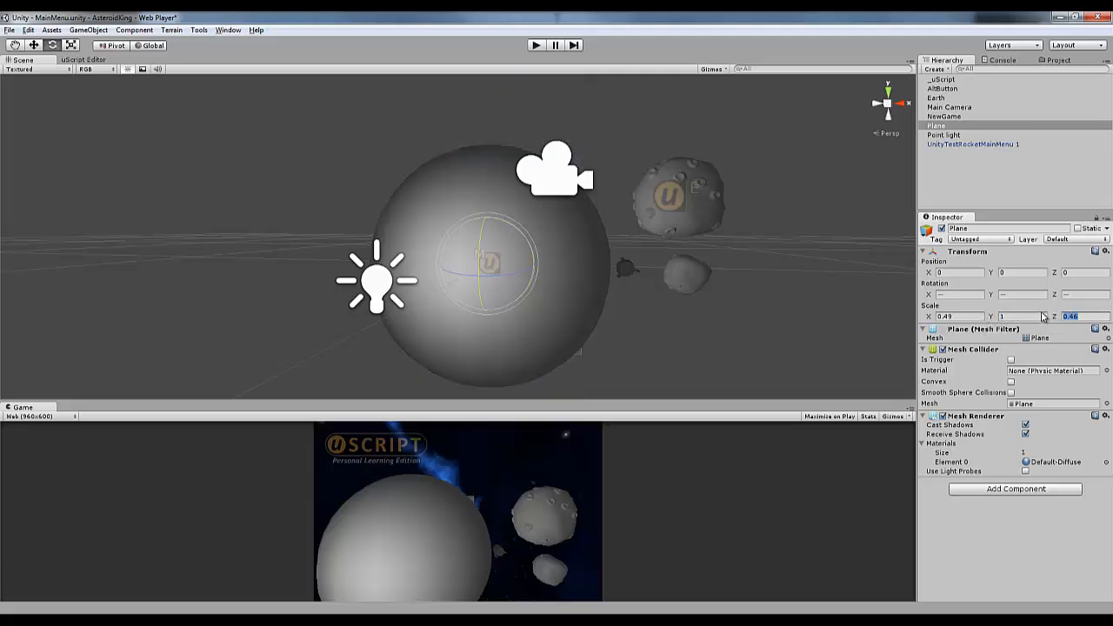
- Move the plane above Earth to about X 1.53, Y 4.11, Z -0.62, and set its X scale to 1 and Z scale to 0.16
{"action": "left_click", "coordinate": [34, 45]}
{"action": "left_click_drag", "start_coordinate": [481, 228], "coordinate": [480, 83]}
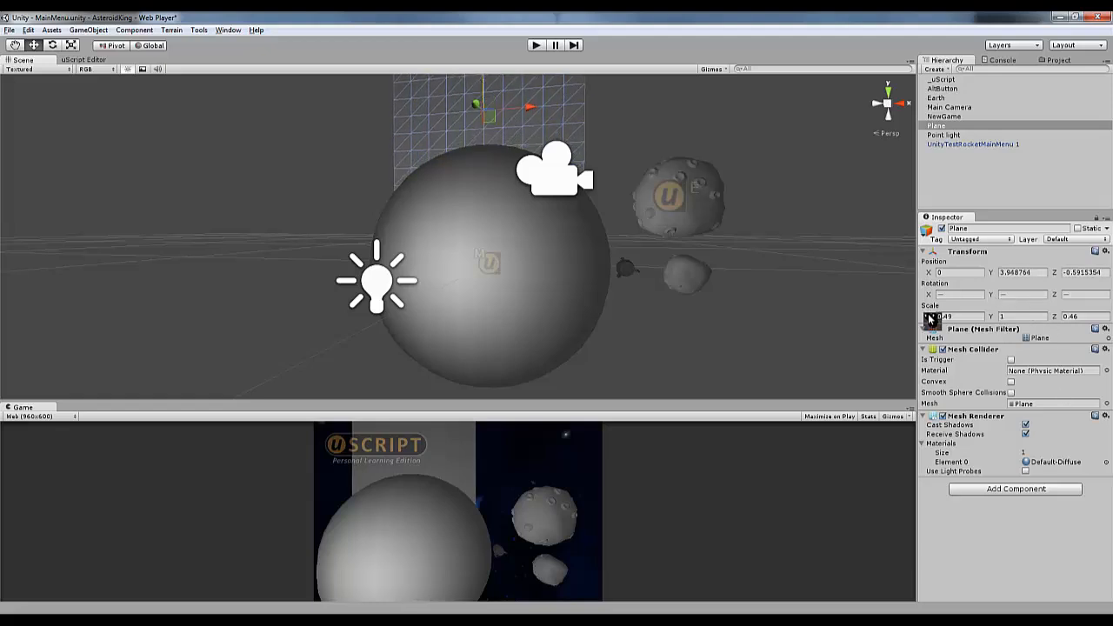
{"action": "left_click_drag", "start_coordinate": [1056, 320], "coordinate": [1047, 320]}
{"action": "middle_click_drag", "start_coordinate": [546, 194], "coordinate": [716, 344]}
{"action": "left_click_drag", "start_coordinate": [559, 136], "coordinate": [558, 128]}
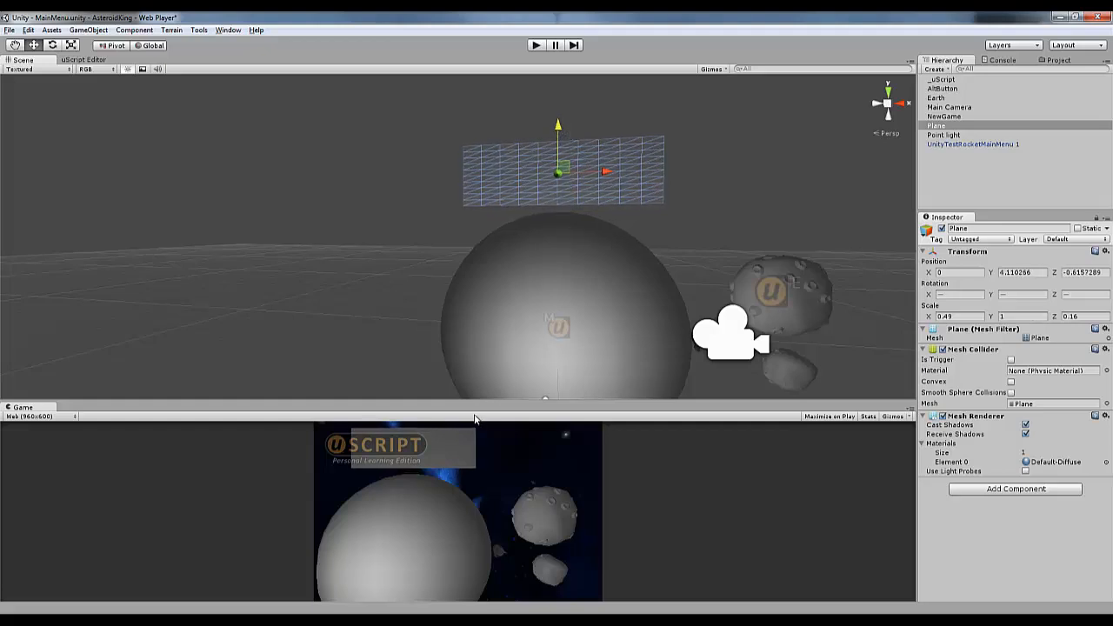
{"action": "left_click_drag", "start_coordinate": [607, 178], "coordinate": [667, 174]}
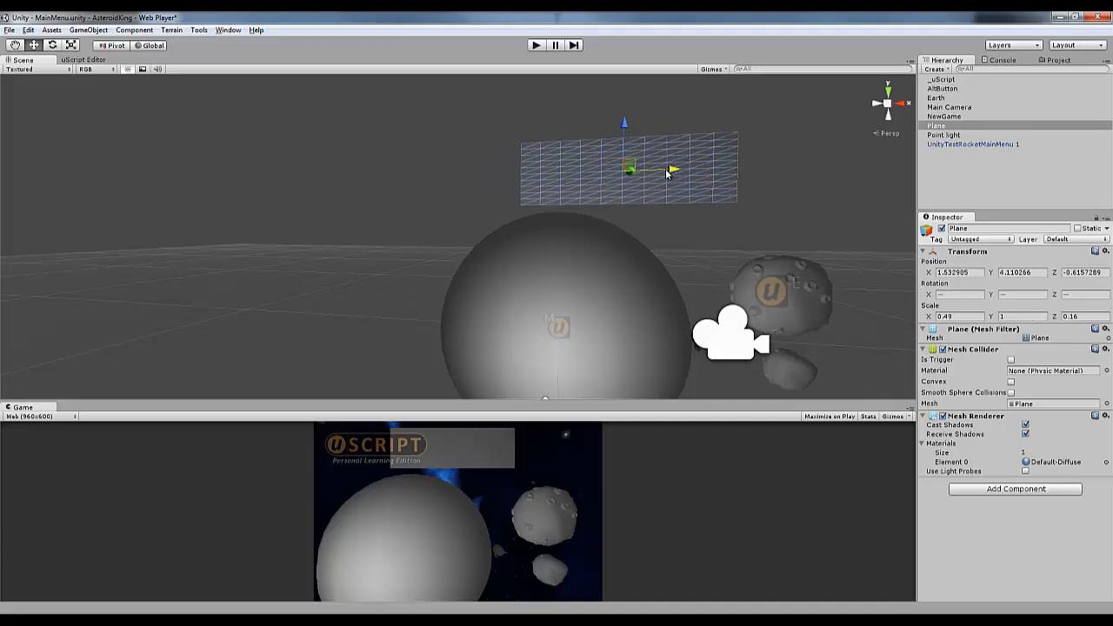
{"action": "left_click_drag", "start_coordinate": [928, 317], "coordinate": [937, 318]}
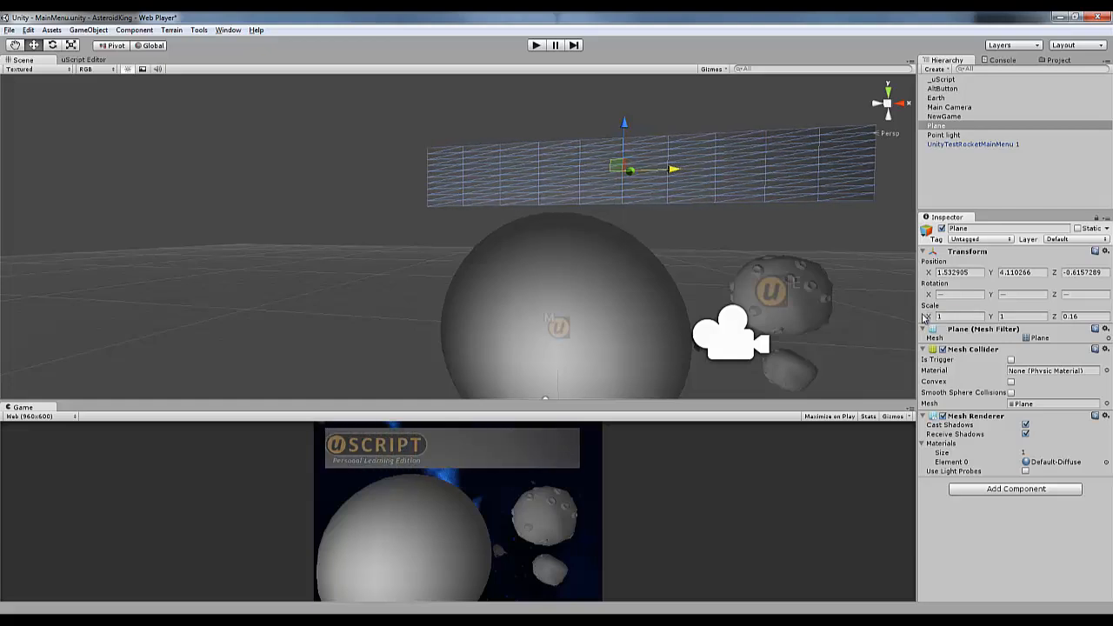
- Assign the BannerMM material to the plane's Mesh Renderer
{"action": "left_click", "coordinate": [1015, 490]}
{"action": "left_click", "coordinate": [1011, 532]}
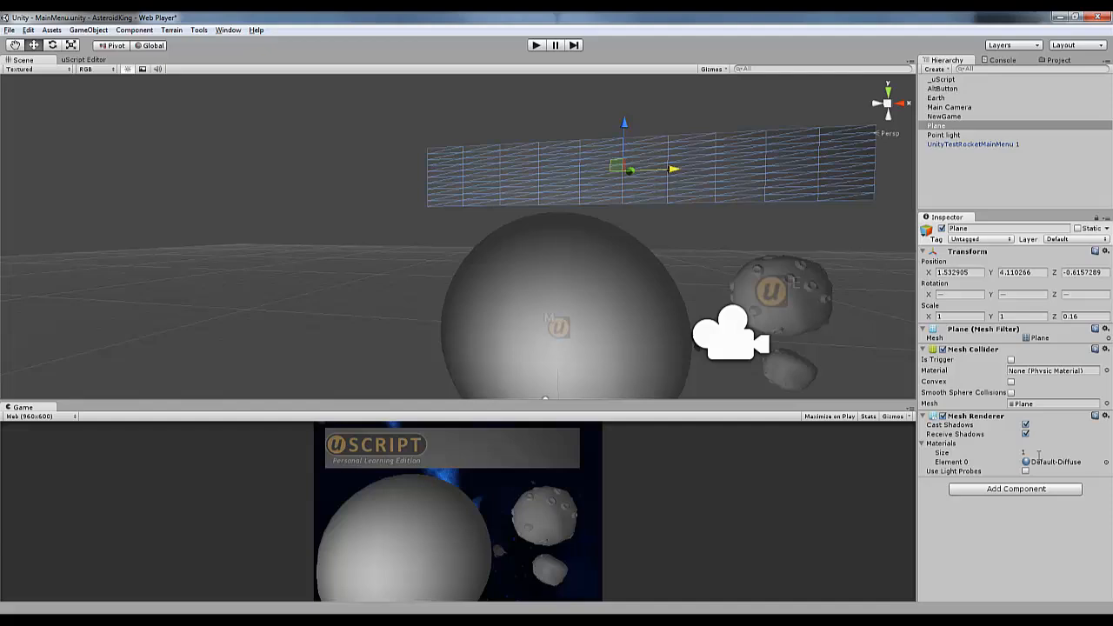
{"action": "left_click", "coordinate": [1106, 463]}
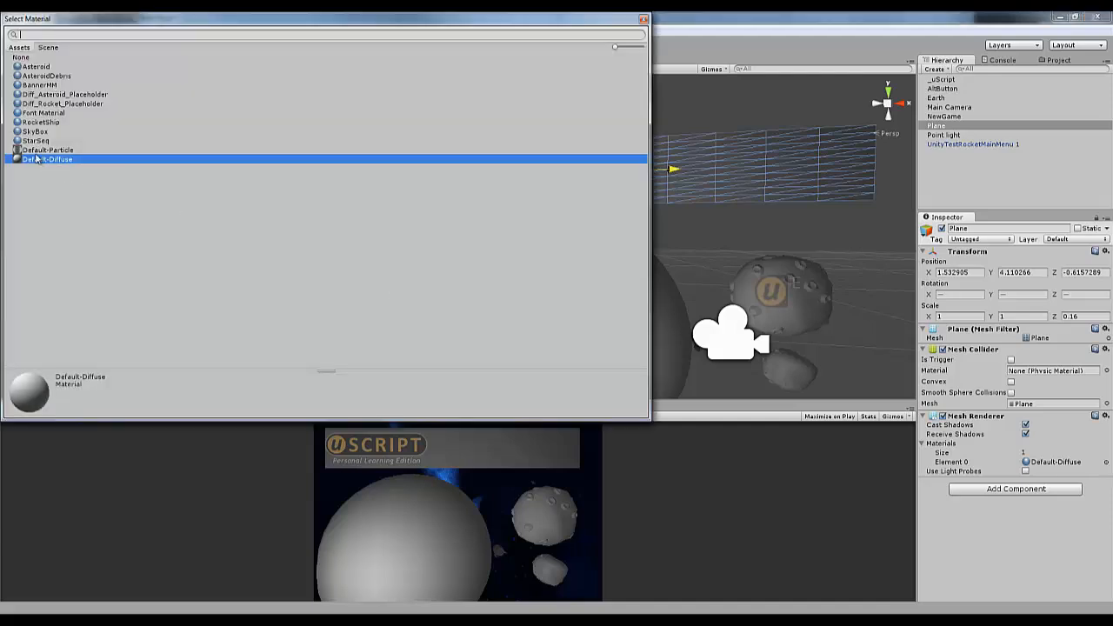
{"action": "left_click", "coordinate": [38, 86]}
{"action": "double_click", "coordinate": [39, 86]}
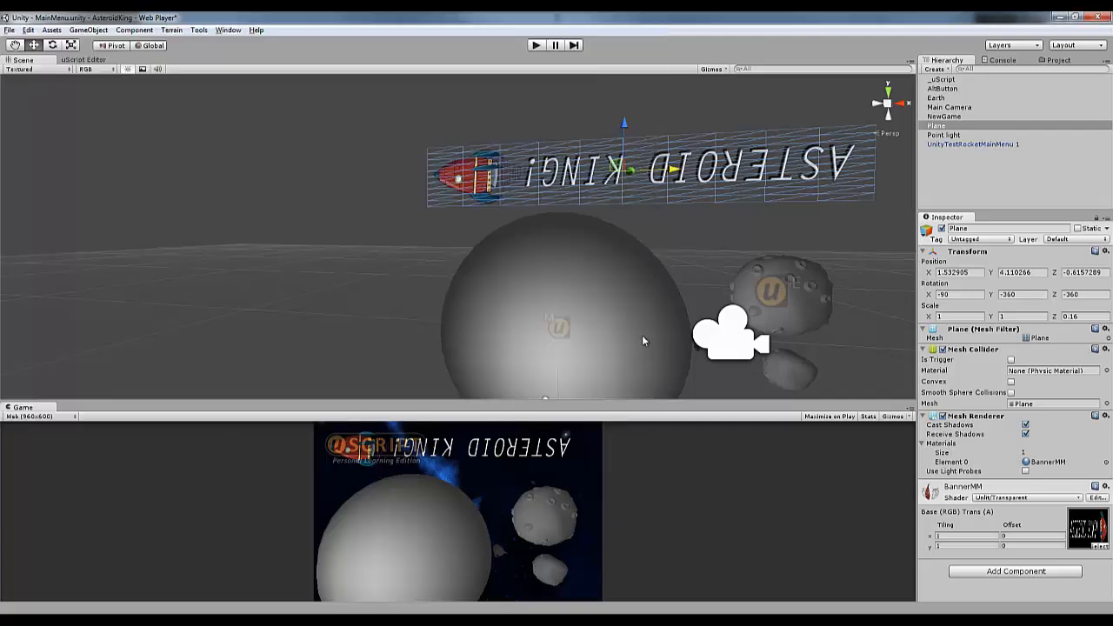
- Look at the banner plane from the back view, try to rotate it right way up by hand, and undo the rotation
{"action": "left_click", "coordinate": [52, 45]}
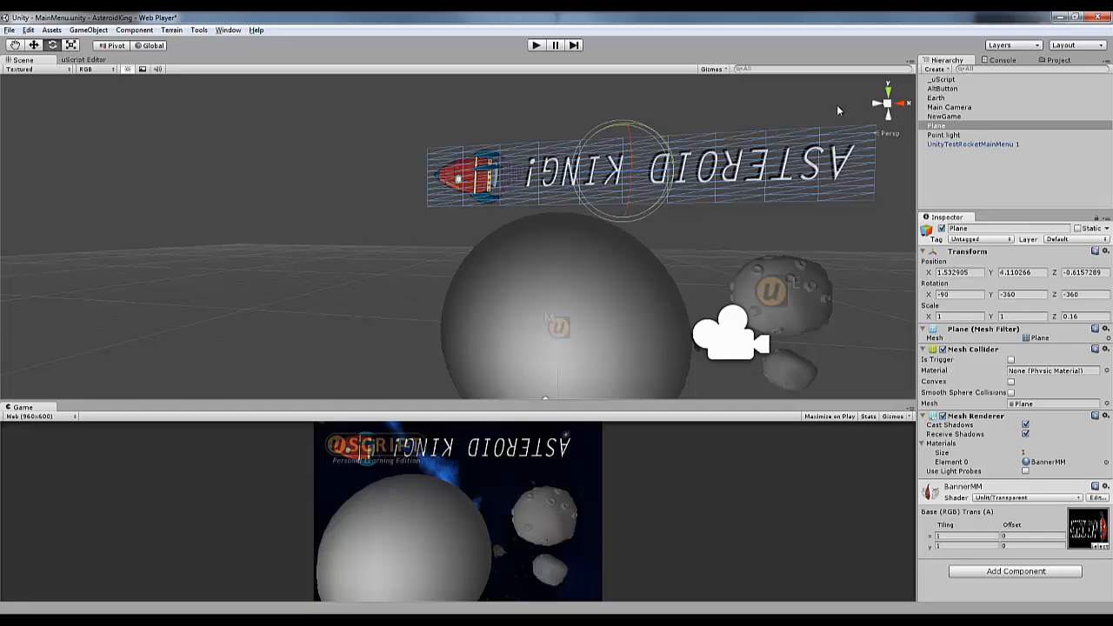
{"action": "left_click", "coordinate": [889, 107]}
{"action": "left_click", "coordinate": [888, 107]}
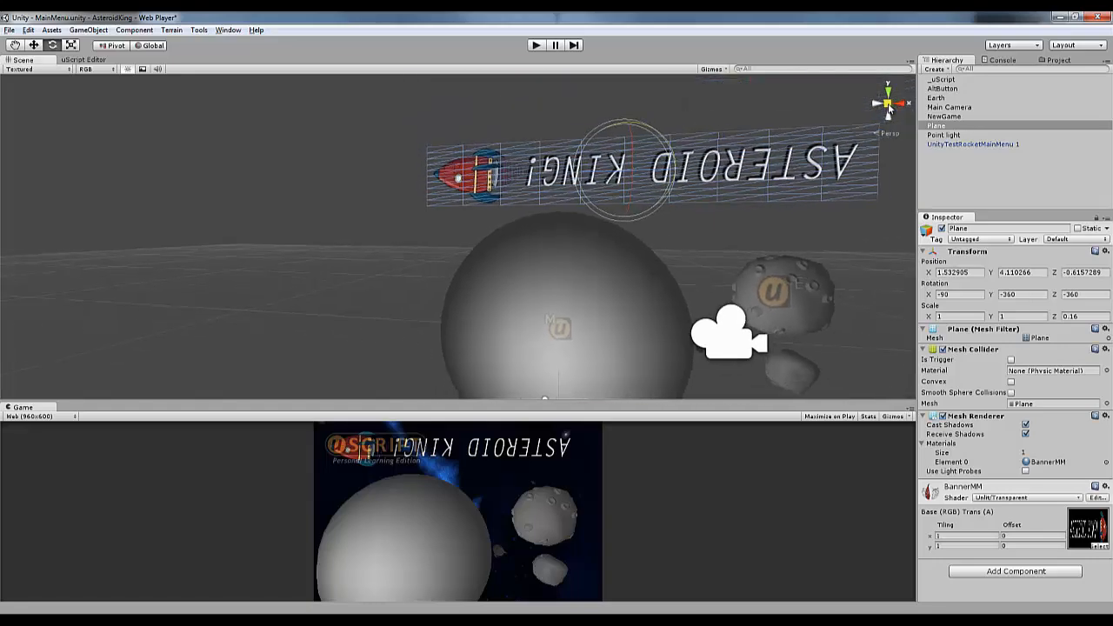
{"action": "left_click", "coordinate": [900, 105]}
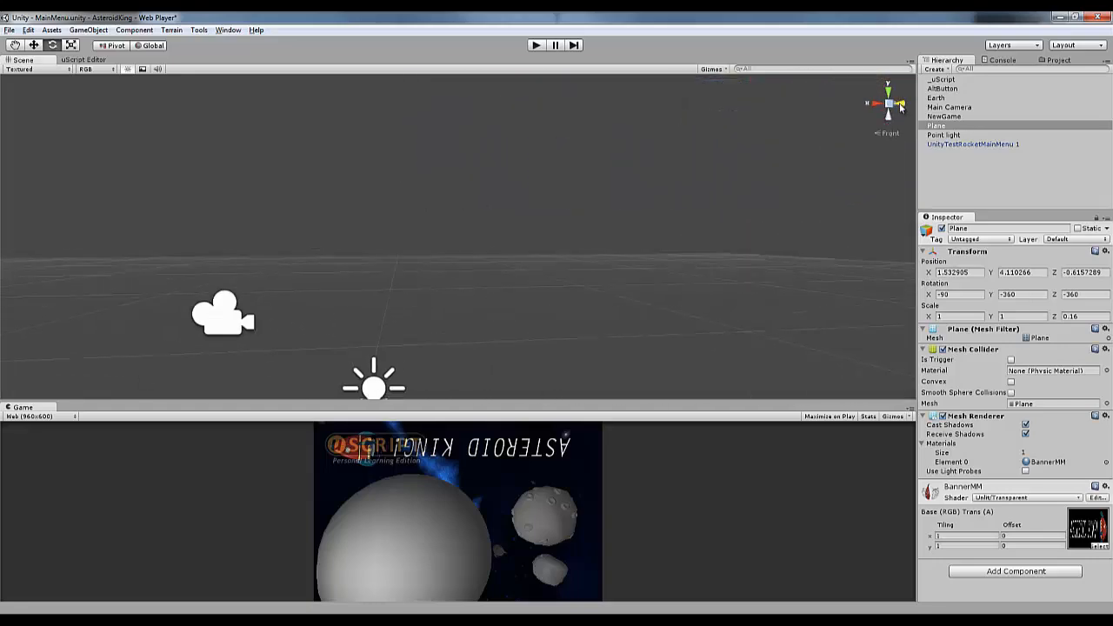
{"action": "left_click", "coordinate": [887, 90]}
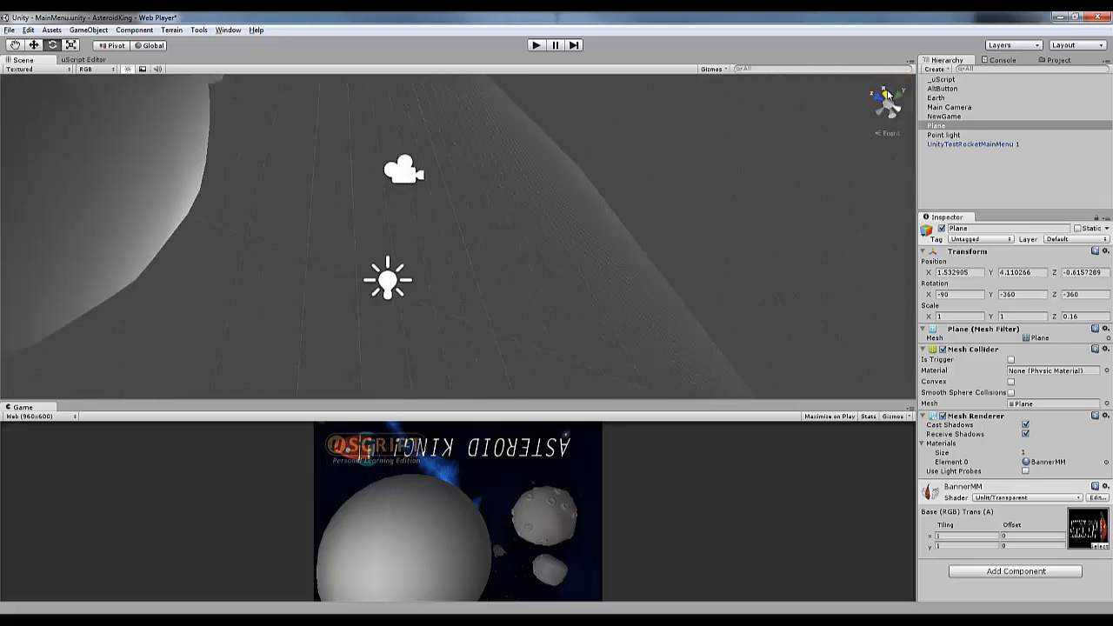
{"action": "left_click", "coordinate": [888, 94]}
{"action": "left_click", "coordinate": [888, 104]}
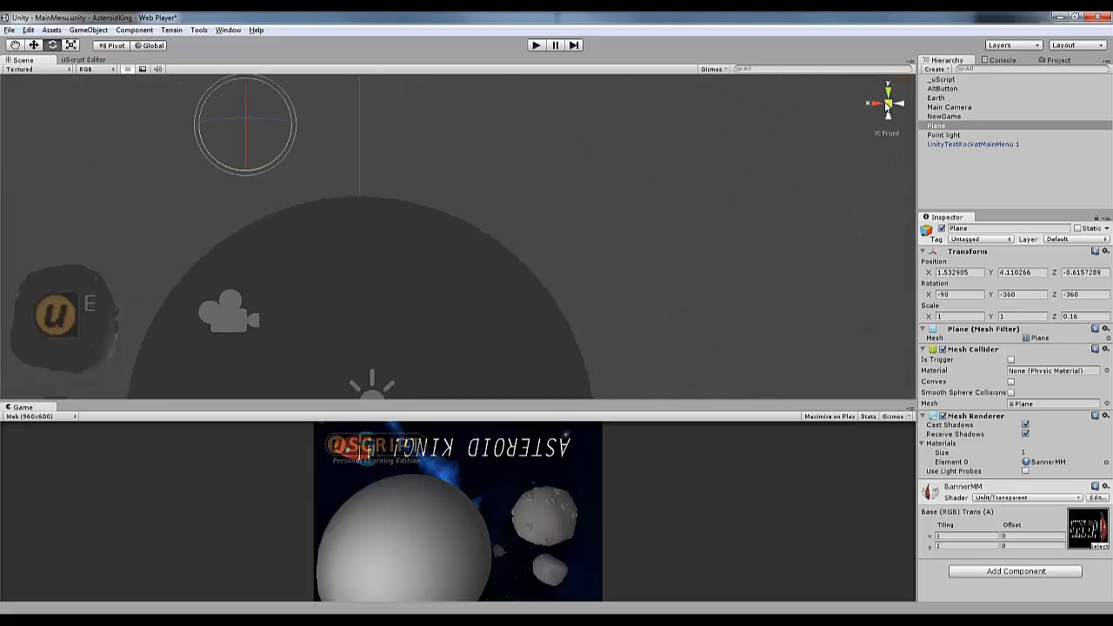
{"action": "left_click", "coordinate": [876, 104]}
{"action": "left_click", "coordinate": [877, 106]}
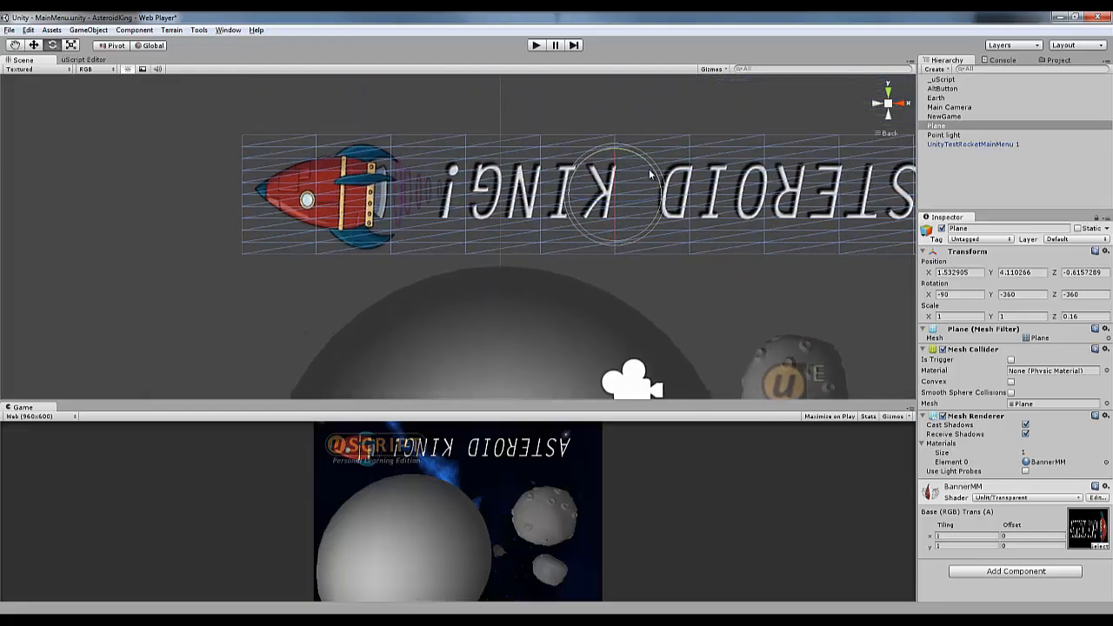
{"action": "left_click_drag", "start_coordinate": [655, 174], "coordinate": [34, 258]}
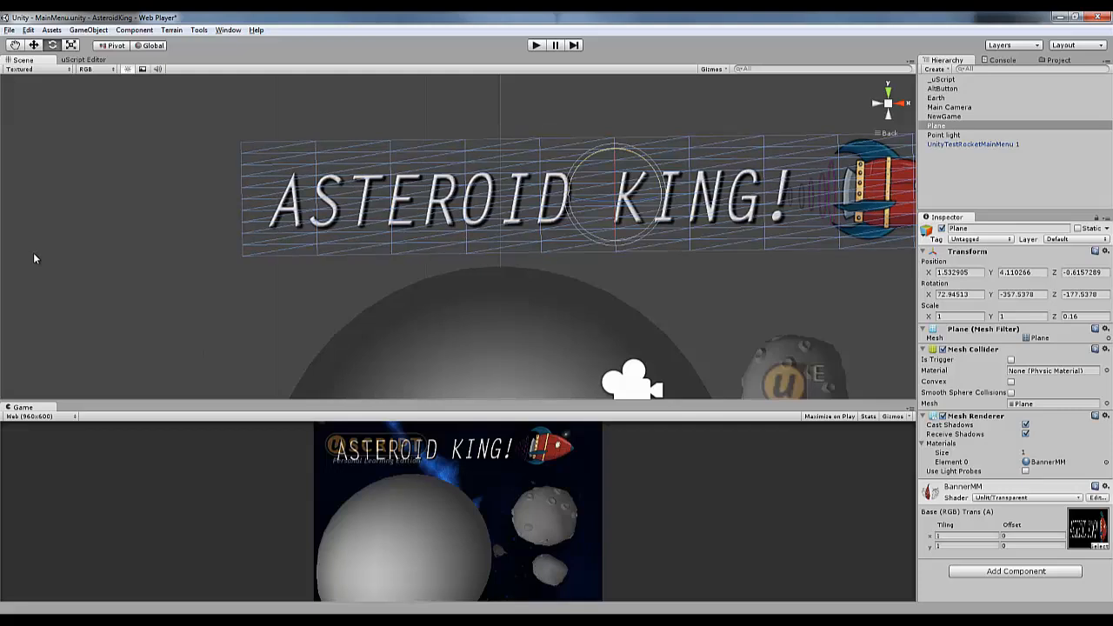
{"action": "key", "text": "ctrl+z"}
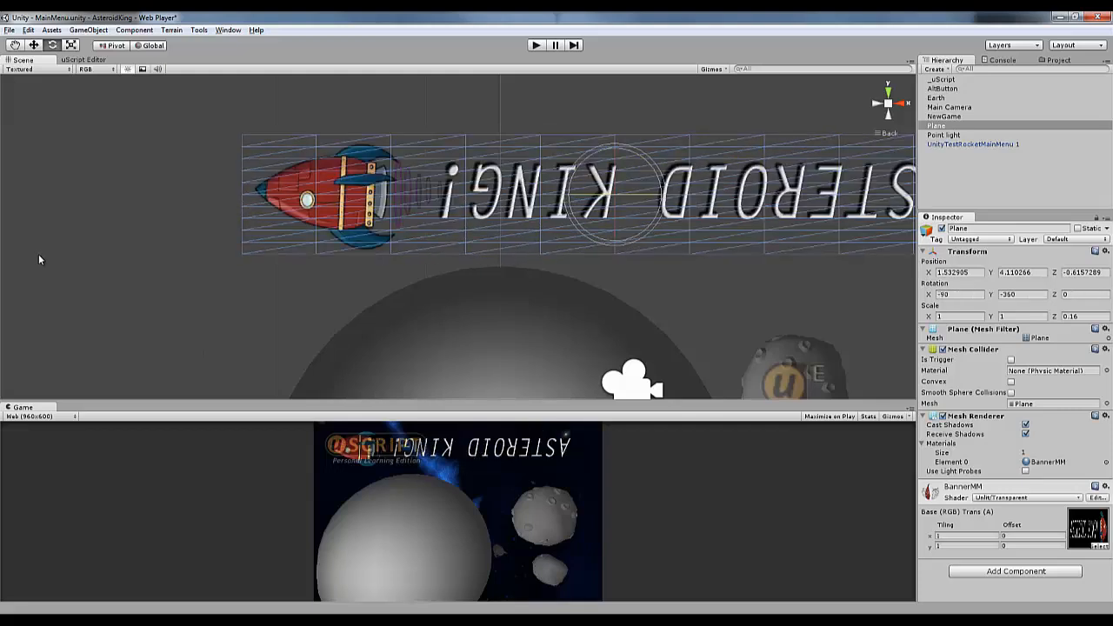
- Try other rotation values on the banner plane, and return it to X -90, Y 0, Z 0
{"action": "left_click", "coordinate": [998, 297]}
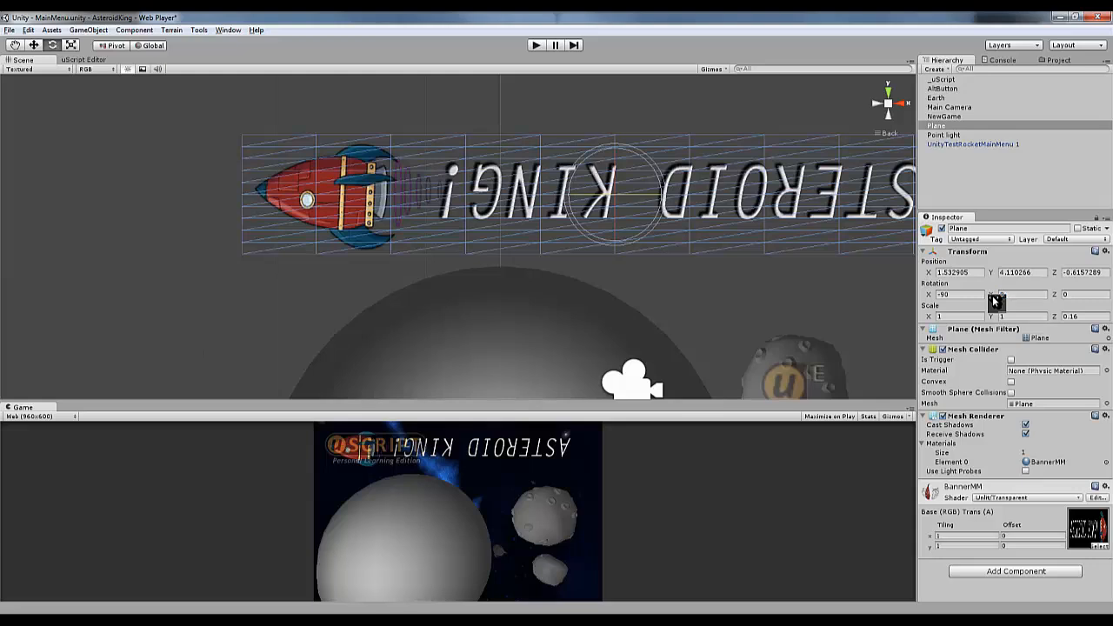
{"action": "left_click_drag", "start_coordinate": [1056, 298], "coordinate": [1007, 295]}
{"action": "key", "text": "ctrl+z"}
{"action": "left_click_drag", "start_coordinate": [928, 295], "coordinate": [915, 296]}
{"action": "left_click_drag", "start_coordinate": [721, 340], "coordinate": [600, 324]}
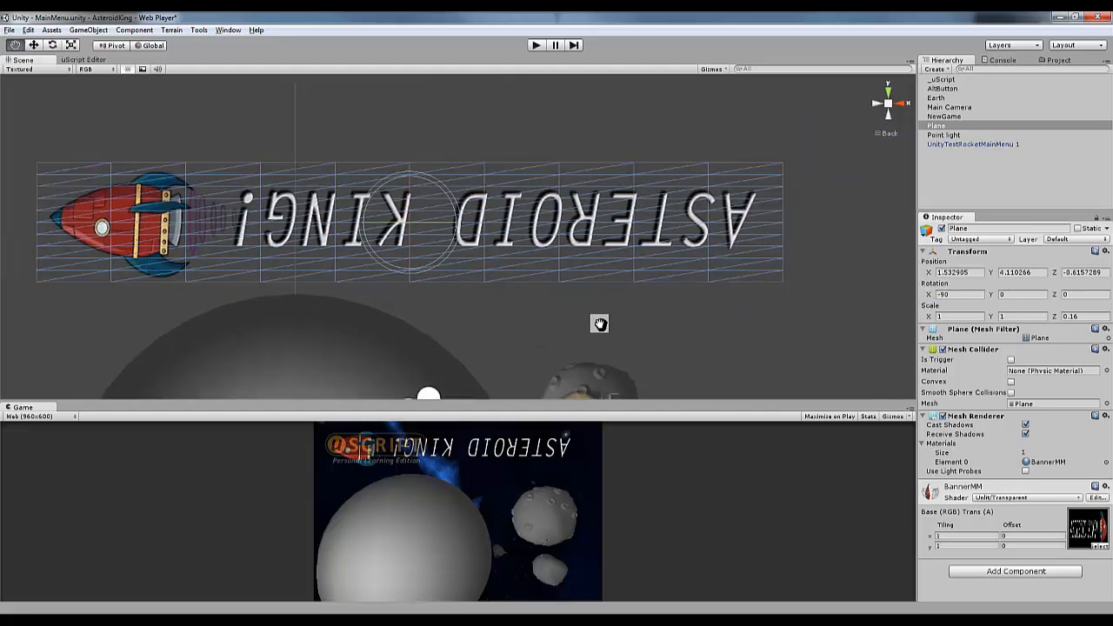
{"action": "middle_click_drag", "start_coordinate": [600, 323], "coordinate": [655, 323]}
{"action": "scroll", "coordinate": [655, 322], "scroll_direction": "down", "scroll_amount": 4}
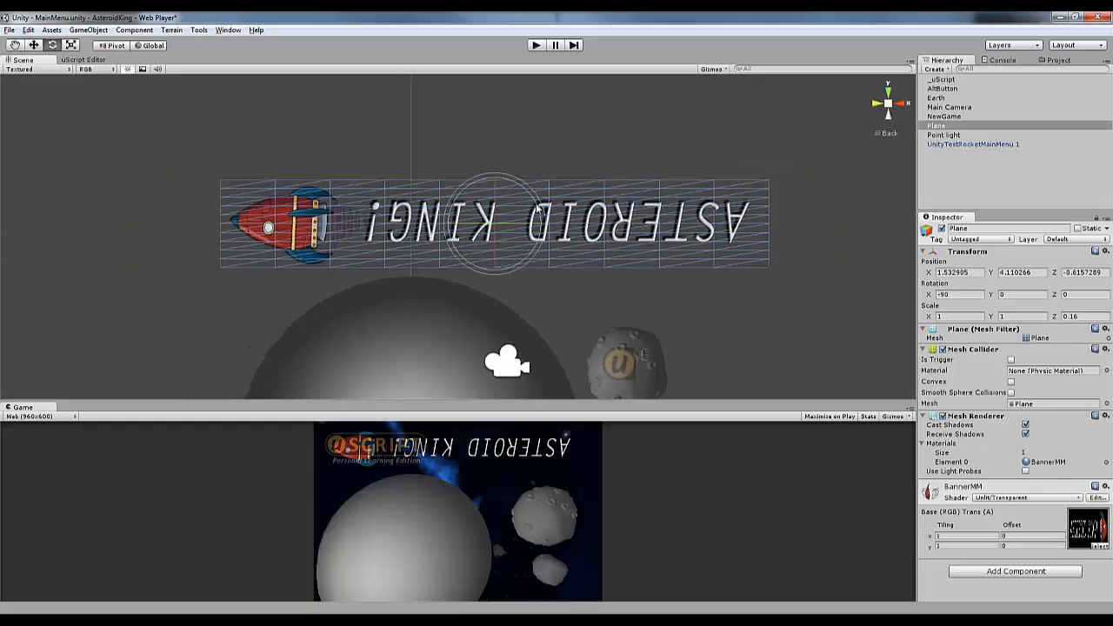
- Try turning the banner plane with the Rotate tool and around its Z axis, and undo the Z rotation
{"action": "left_click", "coordinate": [34, 45]}
{"action": "left_click", "coordinate": [53, 45]}
{"action": "mouse_move", "coordinate": [491, 228]}
{"action": "left_mouse_down"}
{"action": "mouse_move", "coordinate": [619, 231]}
{"action": "mouse_move", "coordinate": [485, 235]}
{"action": "left_mouse_up"}
{"action": "left_click_drag", "start_coordinate": [1053, 299], "coordinate": [786, 302]}
{"action": "key", "text": "ctrl+z"}
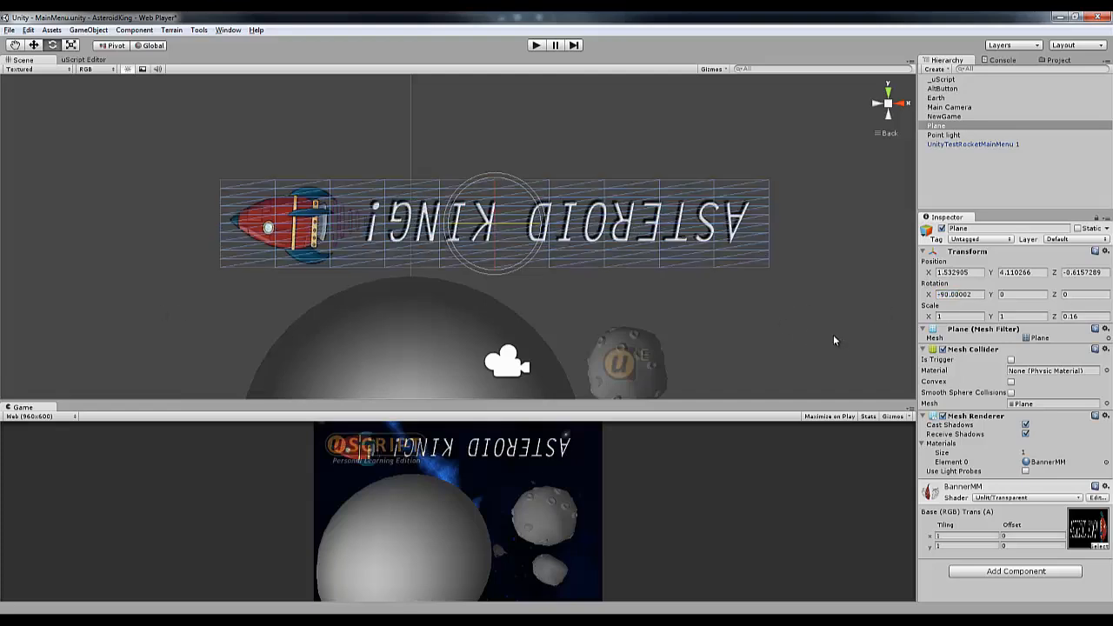
- Turn off Cast Shadows and Receive Shadows for the banner plane
{"action": "left_click", "coordinate": [1027, 425]}
{"action": "left_click", "coordinate": [1025, 434]}
- Rotate the banner plane to X 90, Y 180, Z 0 so its title reads right way up and level
{"action": "left_click_drag", "start_coordinate": [991, 295], "coordinate": [594, 295]}
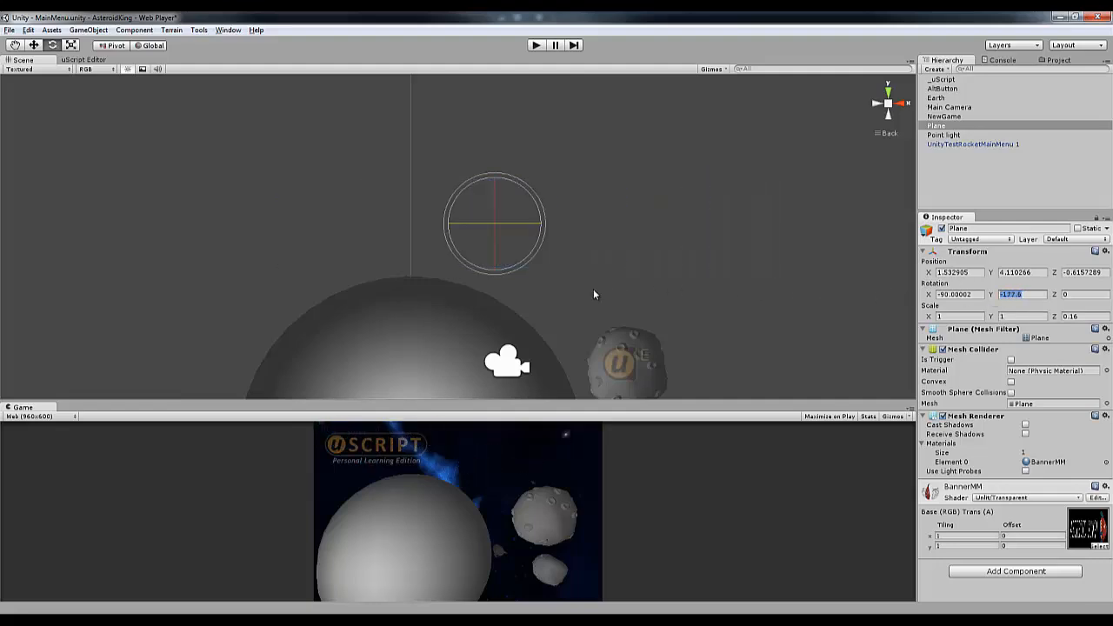
{"action": "left_click_drag", "start_coordinate": [497, 299], "coordinate": [961, 310]}
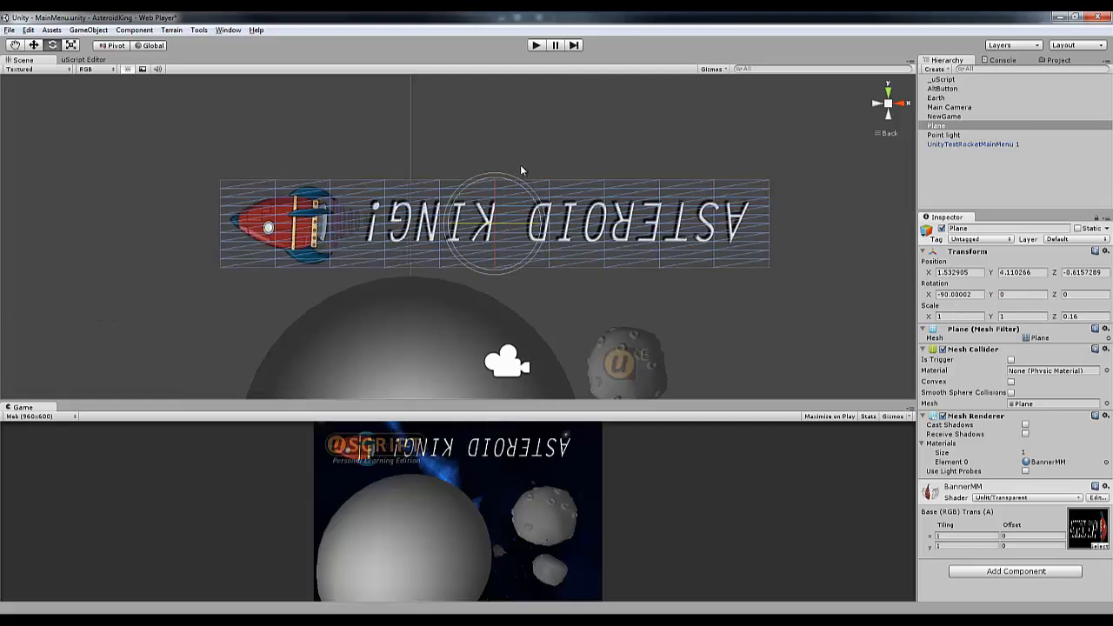
{"action": "left_click_drag", "start_coordinate": [520, 188], "coordinate": [548, 52]}
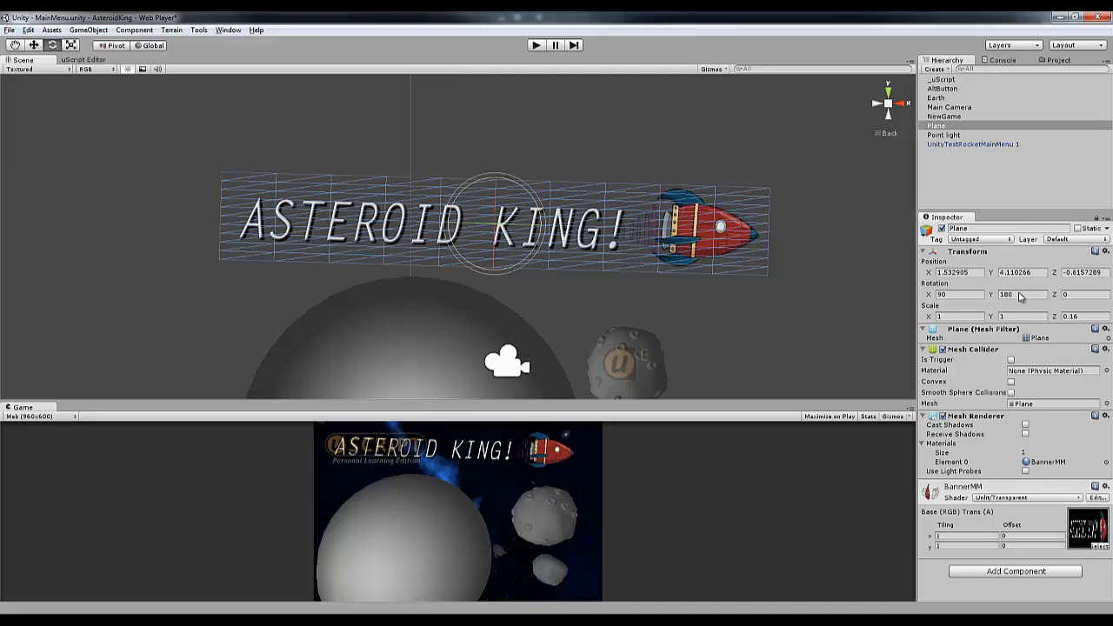
{"action": "left_click_drag", "start_coordinate": [540, 218], "coordinate": [539, 219]}
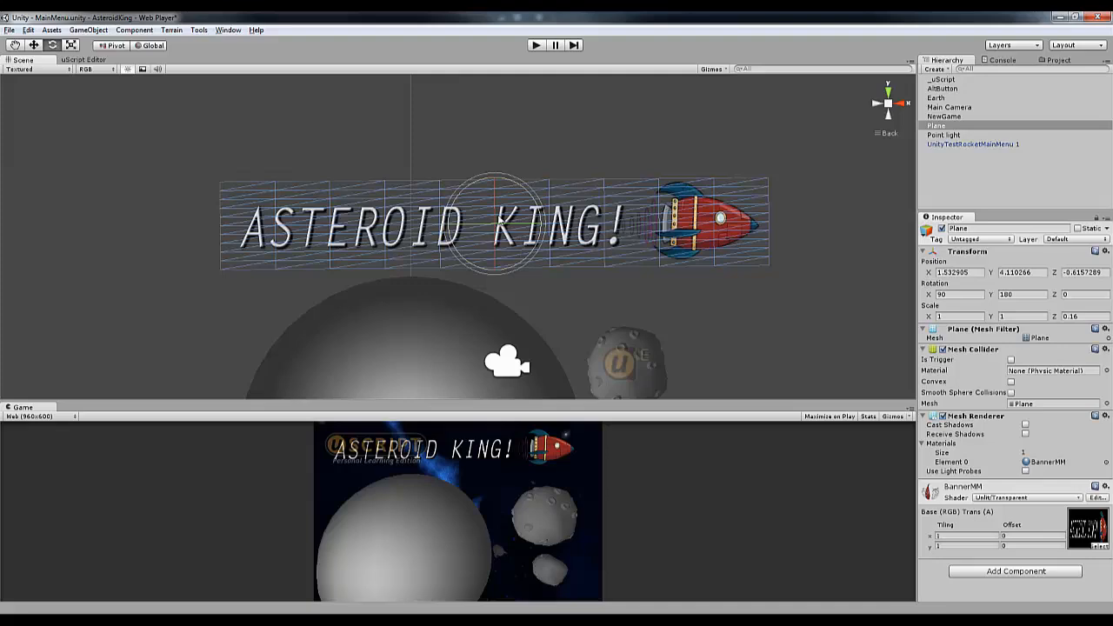
{"action": "mouse_move", "coordinate": [540, 216]}
{"action": "left_mouse_down"}
{"action": "mouse_move", "coordinate": [537, 205]}
{"action": "mouse_move", "coordinate": [540, 222]}
{"action": "left_mouse_up"}
{"action": "key", "text": "ctrl+z"}
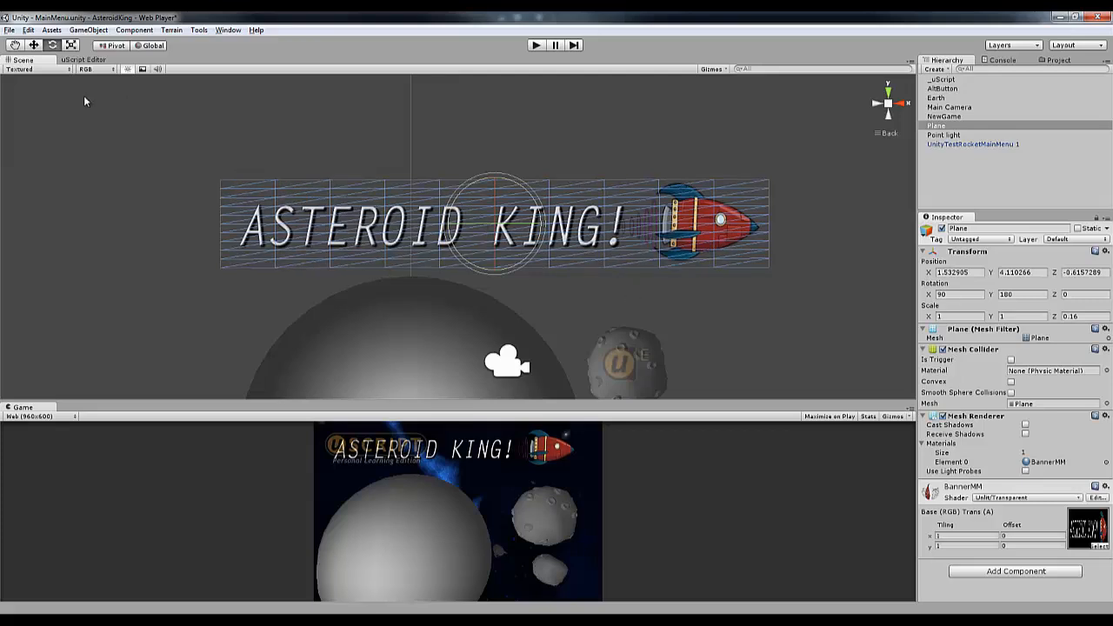
- Move Earth and the rocket together down and to the left, to about X -0.82, Y -0.33
{"action": "left_click", "coordinate": [34, 46]}
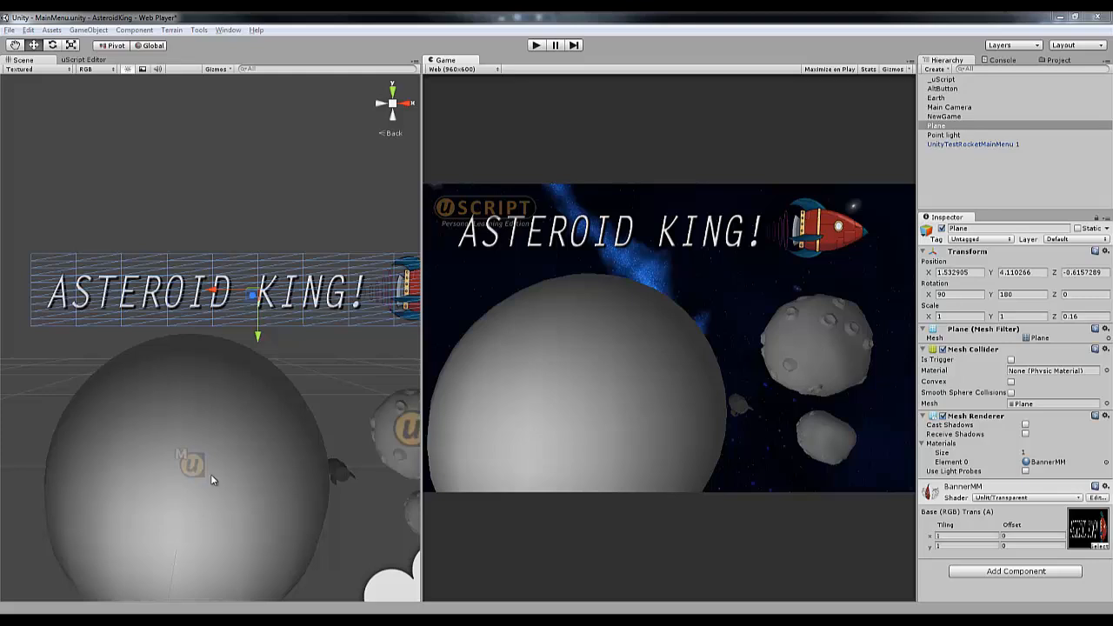
{"action": "left_click", "coordinate": [211, 476]}
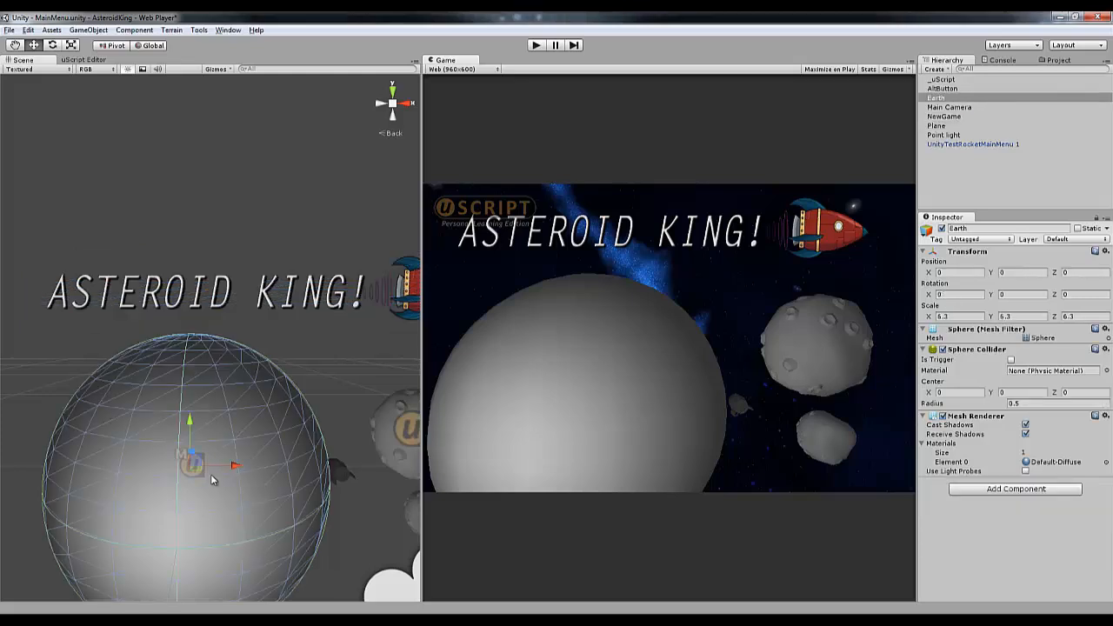
{"action": "left_click", "coordinate": [337, 475], "text": "shift"}
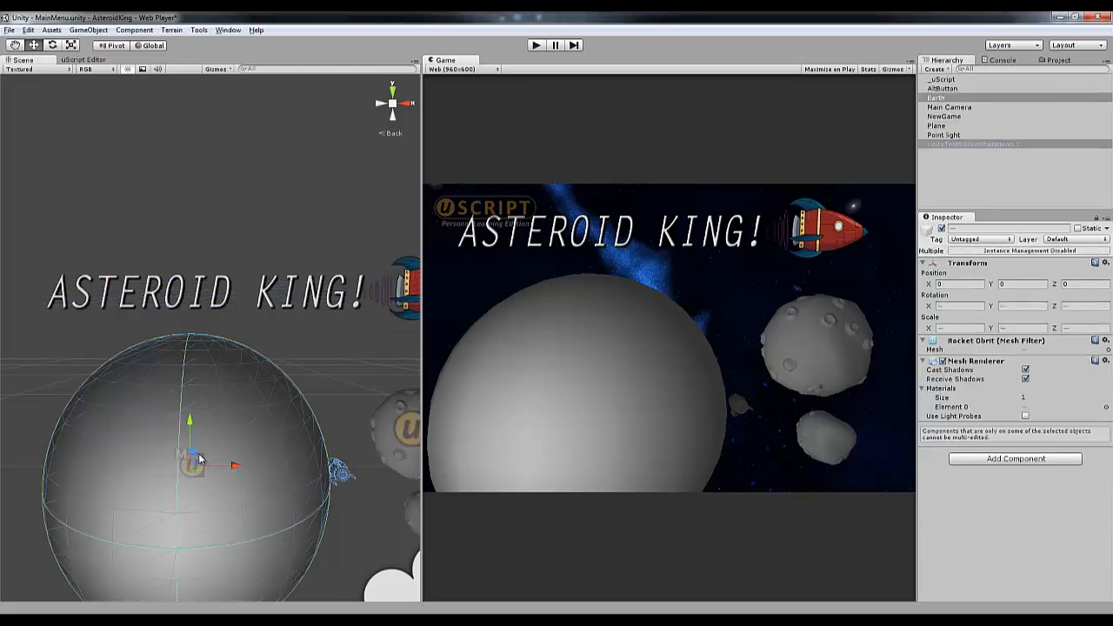
{"action": "left_click_drag", "start_coordinate": [198, 458], "coordinate": [168, 474]}
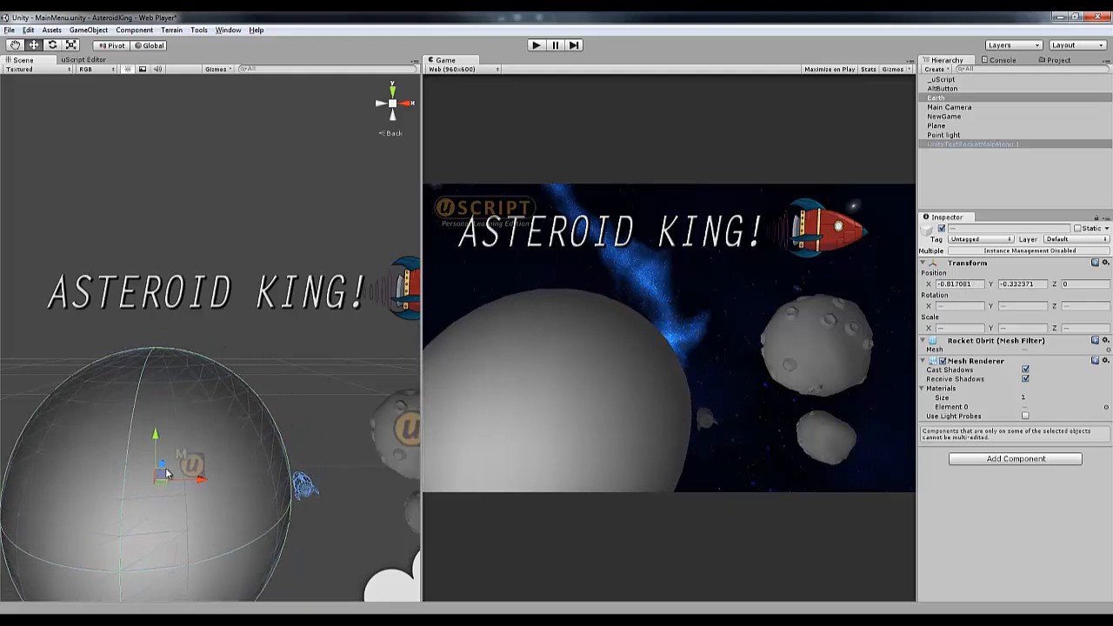
- Try swinging the rocket around Earth with the Rotate tool, and undo the rotation
{"action": "left_click", "coordinate": [304, 485]}
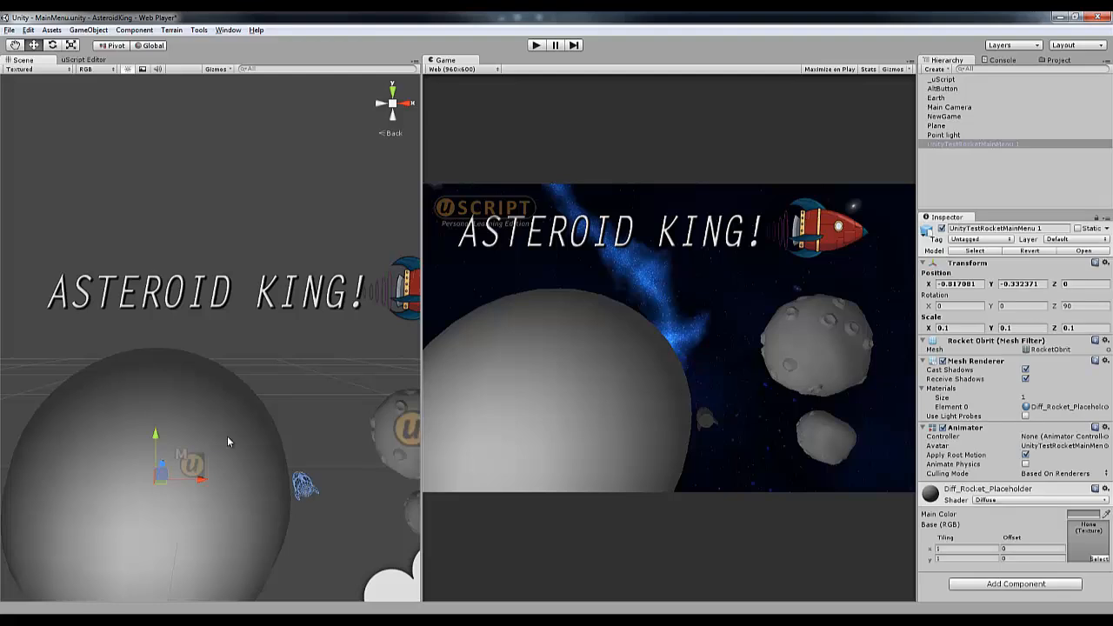
{"action": "left_click", "coordinate": [52, 46]}
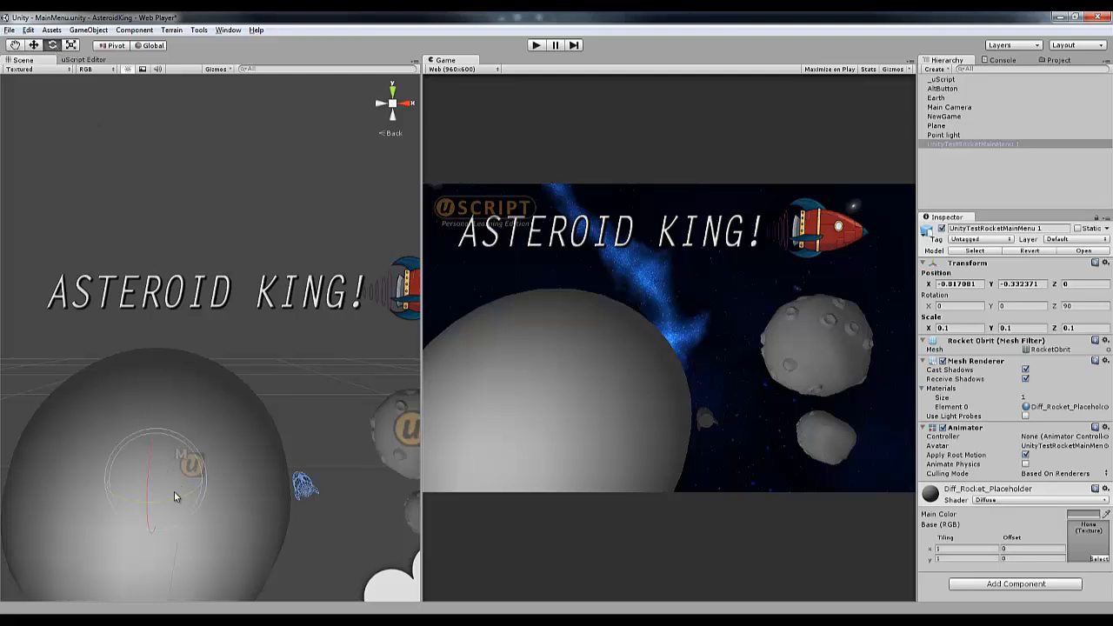
{"action": "left_click_drag", "start_coordinate": [167, 498], "coordinate": [754, 455]}
{"action": "key", "text": "ctrl+z"}
- Rotate Earth and the rocket together around the Z axis, bringing the rocket's Z rotation to about 117.6
{"action": "left_click", "coordinate": [303, 490]}
{"action": "left_click", "coordinate": [304, 489]}
{"action": "left_click", "coordinate": [237, 507], "text": "shift"}
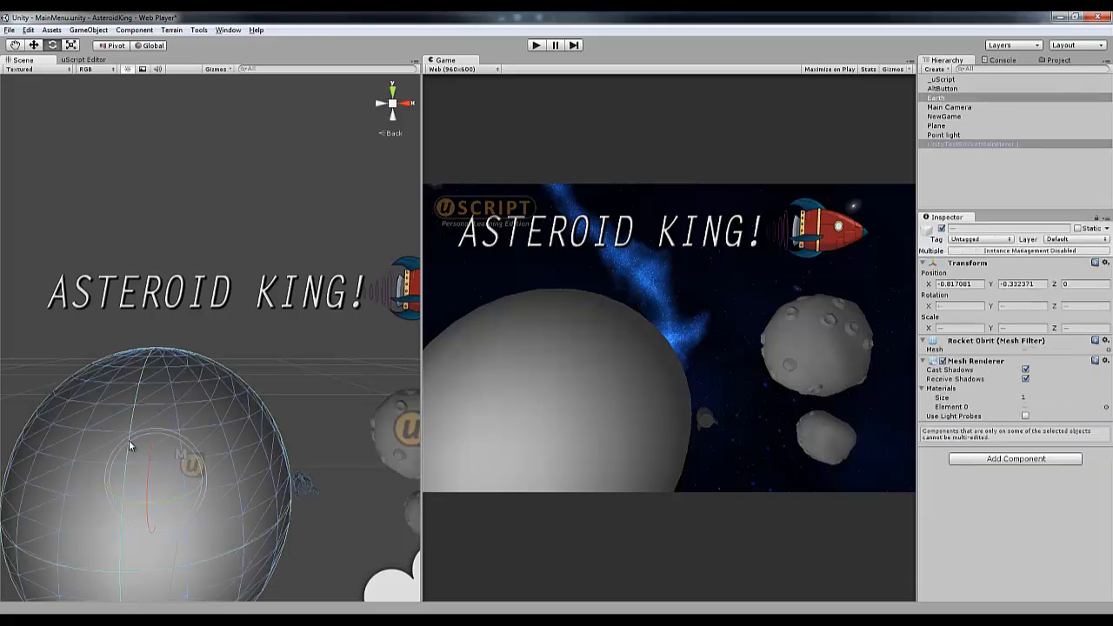
{"action": "left_click_drag", "start_coordinate": [129, 440], "coordinate": [80, 445]}
- Spin the rocket around Earth to a Y rotation of -1440, switch the handles to Local, and undo a further handle rotation
{"action": "left_click", "coordinate": [317, 505]}
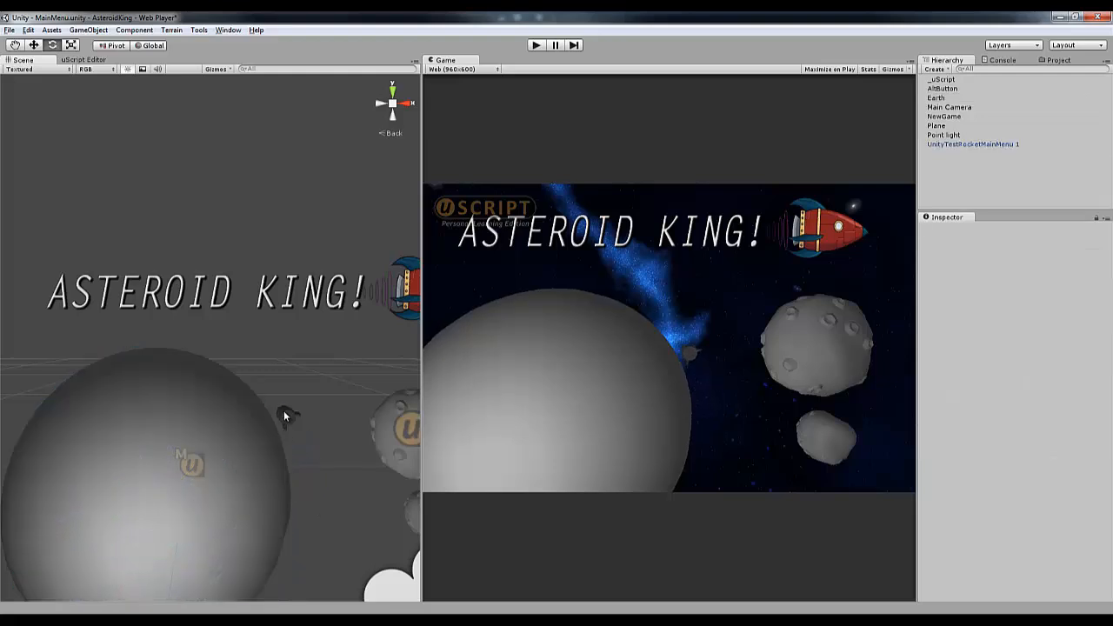
{"action": "left_click", "coordinate": [284, 415]}
{"action": "left_click_drag", "start_coordinate": [980, 305], "coordinate": [49, 242]}
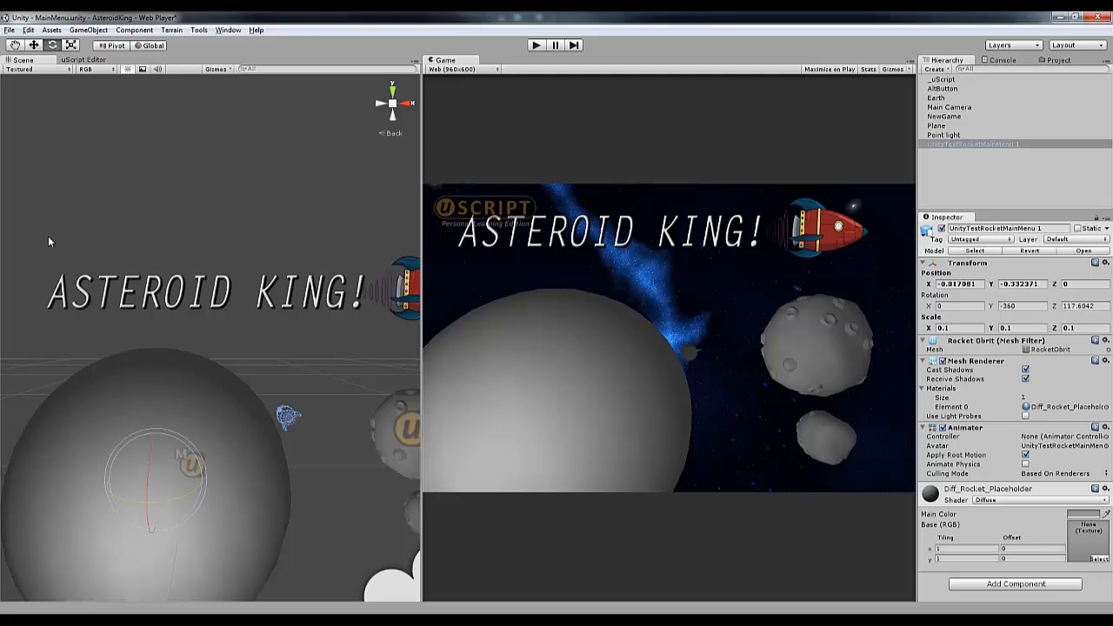
{"action": "left_click", "coordinate": [148, 45]}
{"action": "left_click_drag", "start_coordinate": [991, 307], "coordinate": [27, 314]}
{"action": "left_click_drag", "start_coordinate": [159, 508], "coordinate": [1112, 9]}
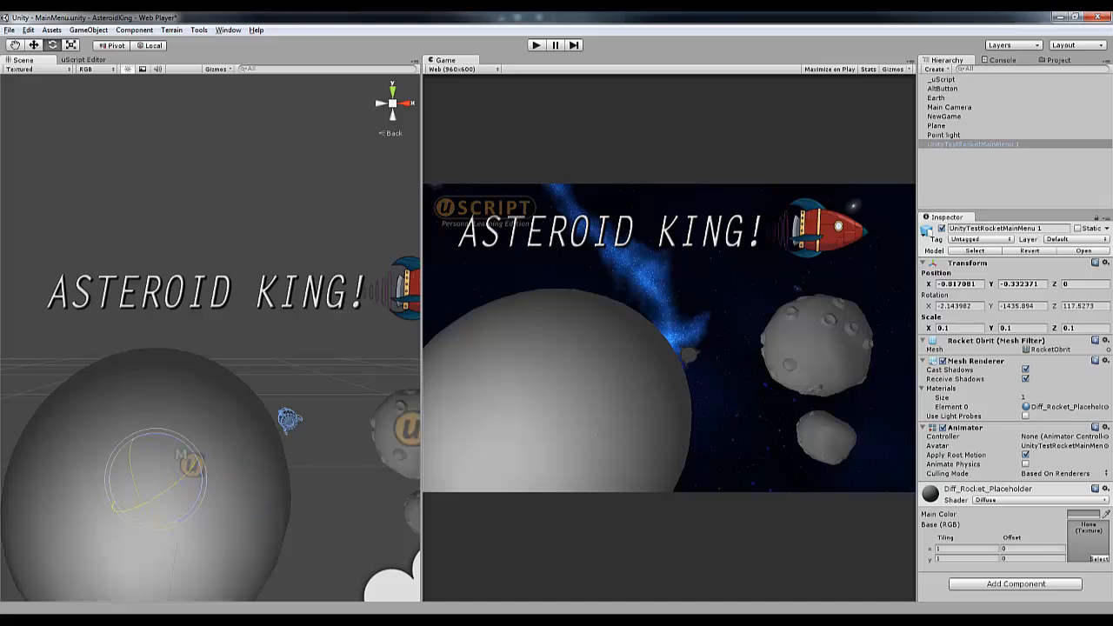
{"action": "key", "text": "ctrl+z"}
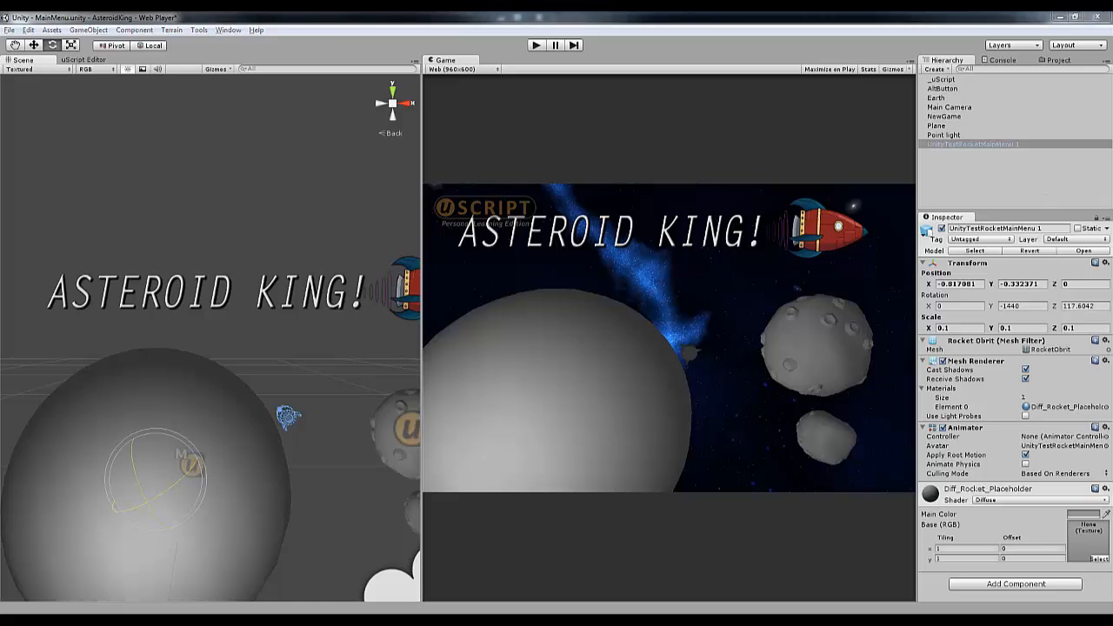
- Create a 3D Text object and set its position to X 0, Y 0, Z 0
{"action": "left_click", "coordinate": [987, 188]}
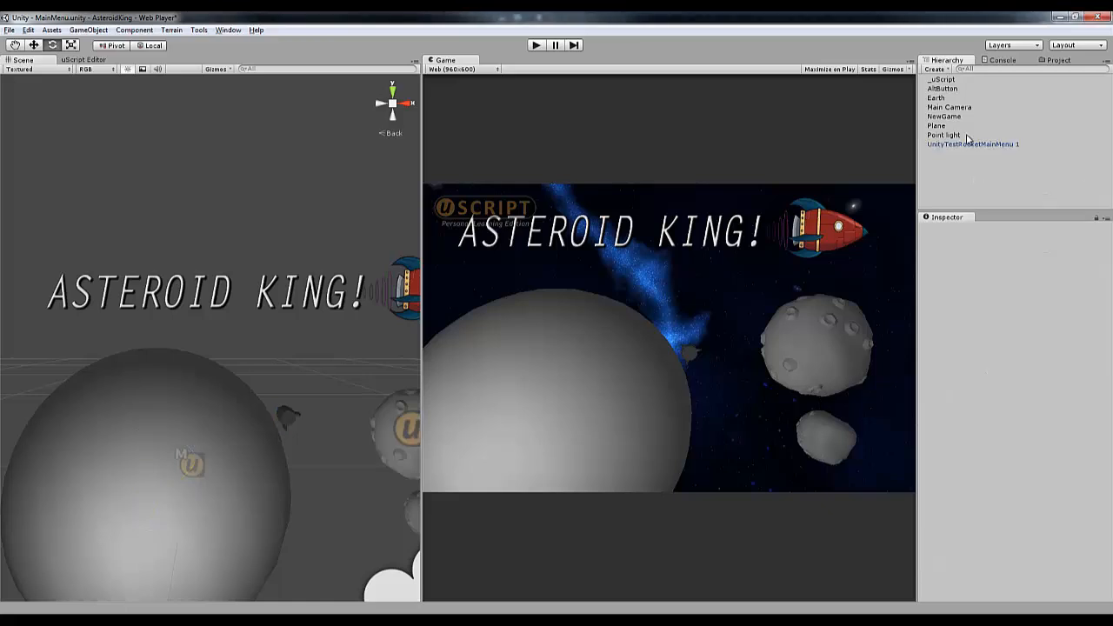
{"action": "left_click", "coordinate": [936, 70]}
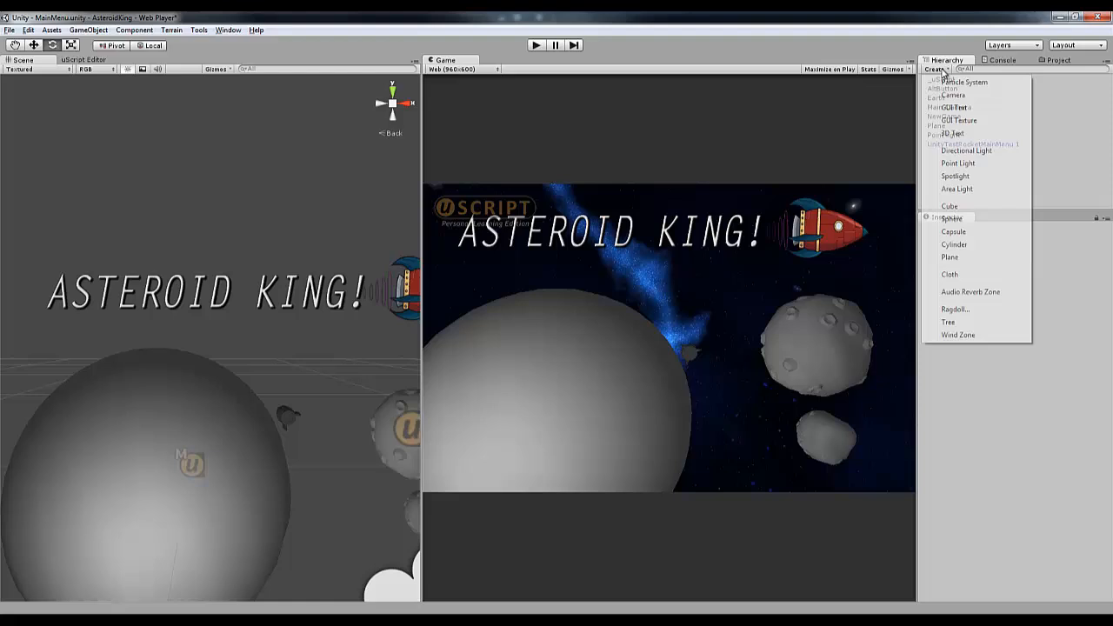
{"action": "left_click", "coordinate": [953, 133]}
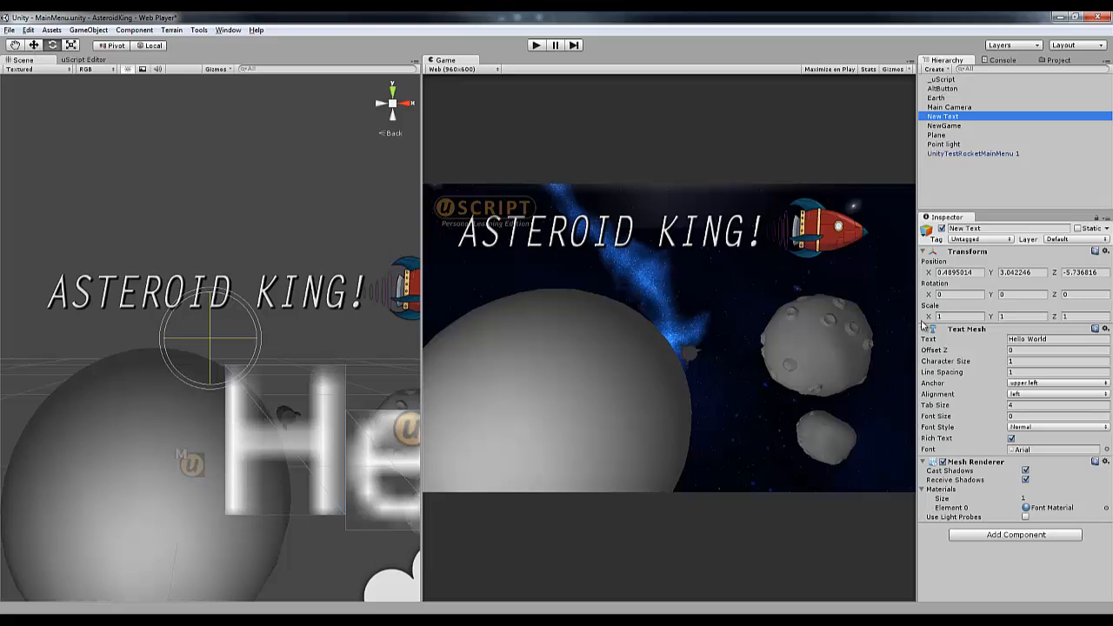
{"action": "left_click", "coordinate": [976, 273]}
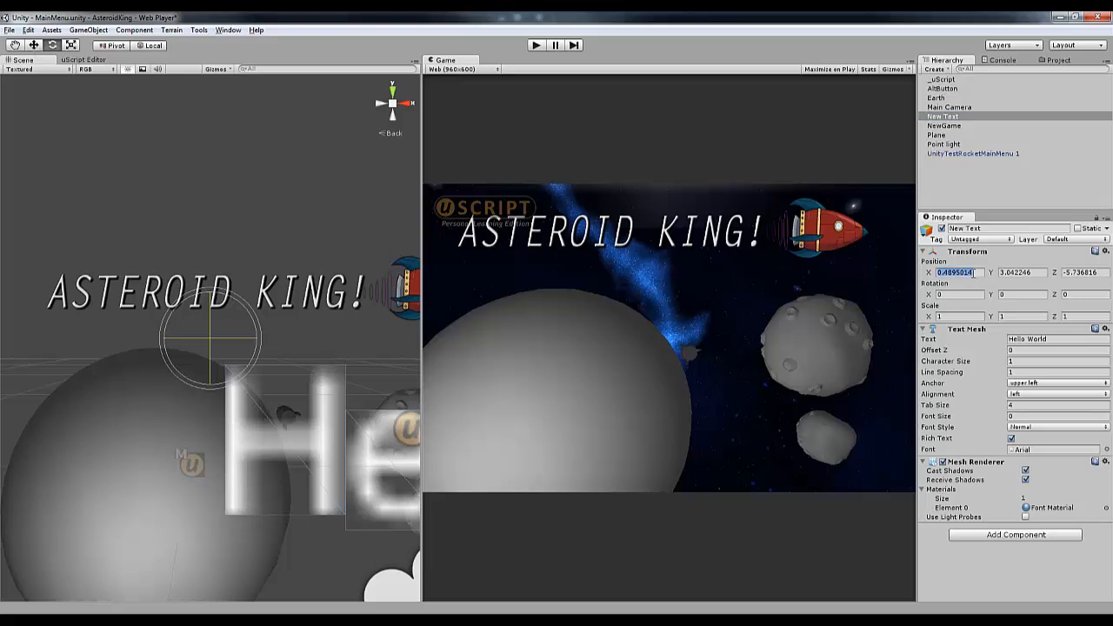
{"action": "type", "text": "0"}
{"action": "key", "text": "Tab"}
{"action": "type", "text": "0"}
{"action": "key", "text": "Tab"}
{"action": "type", "text": "0"}
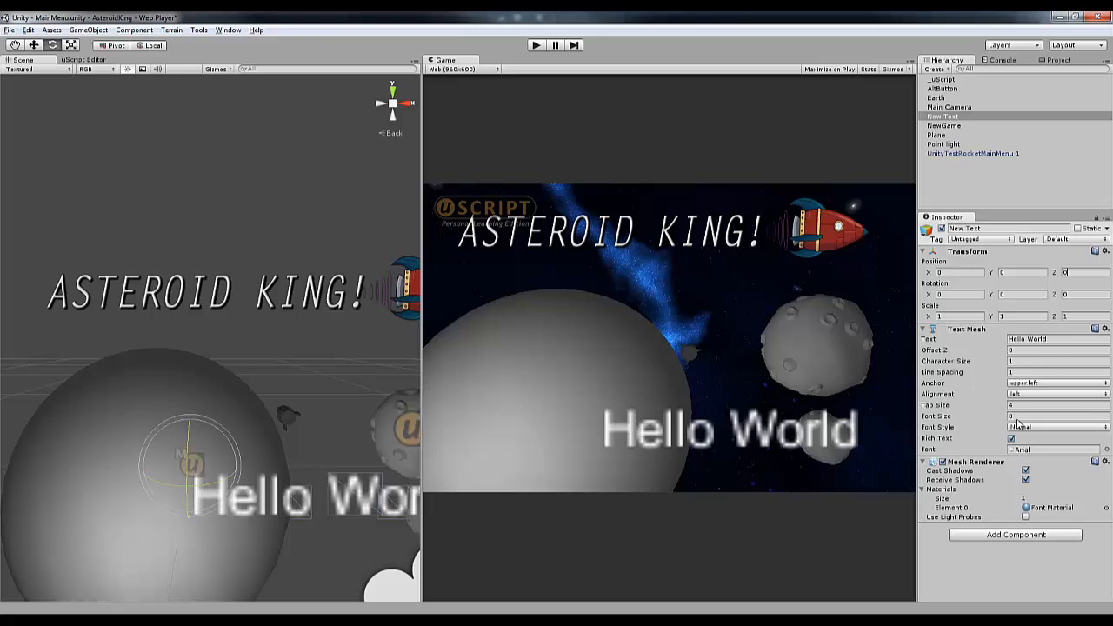
- Set the 3D text's font to LetterGothic_Regular and its text to NEWGAME
{"action": "left_click", "coordinate": [1107, 450]}
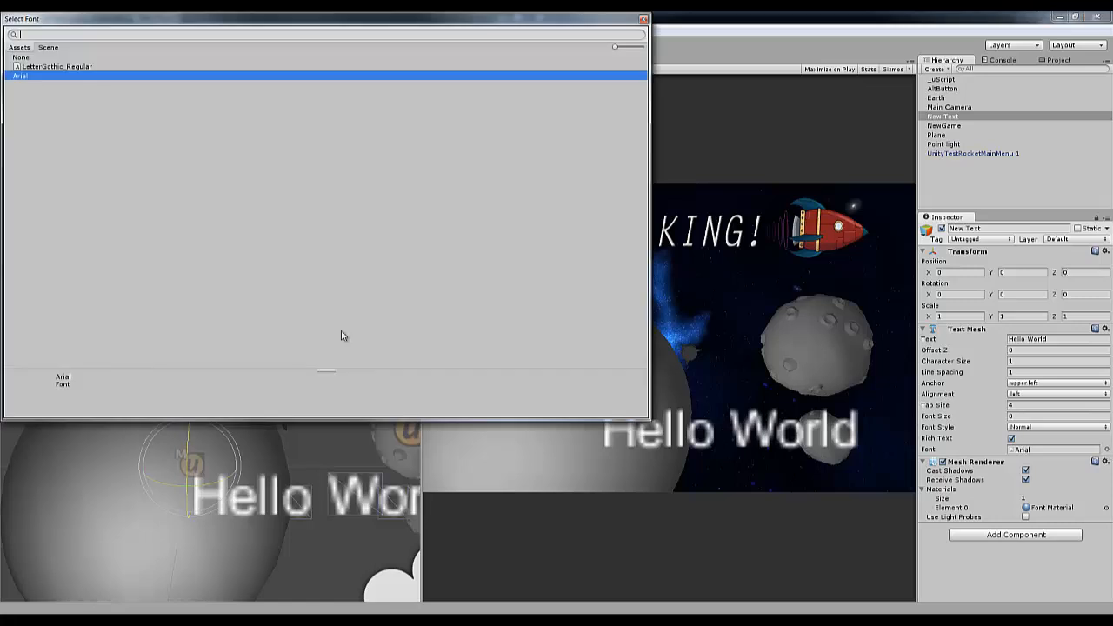
{"action": "double_click", "coordinate": [43, 68]}
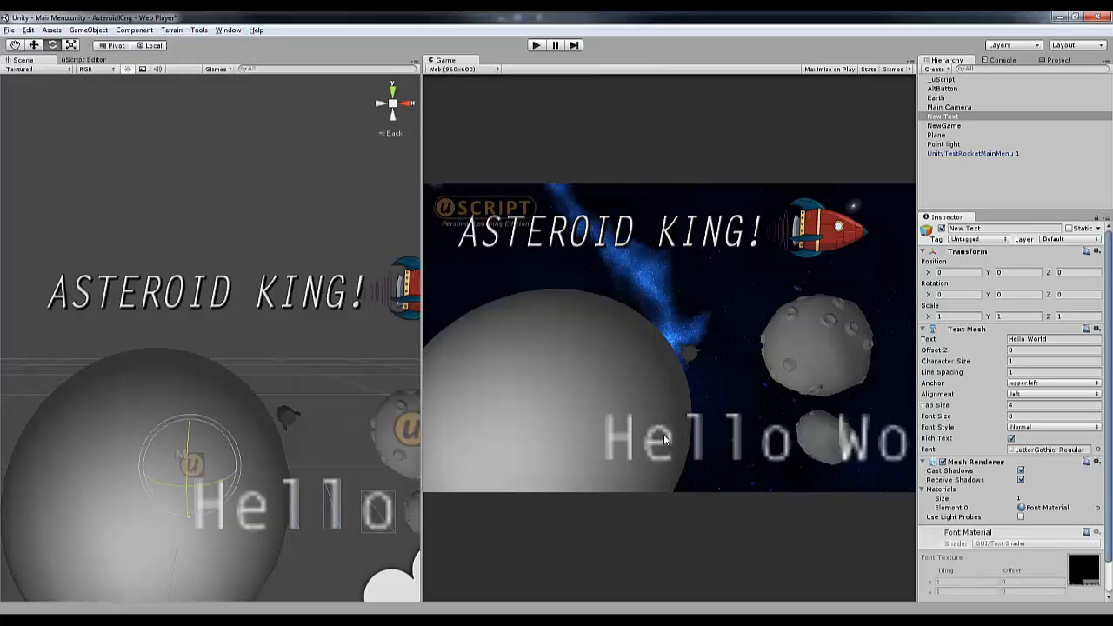
{"action": "double_click", "coordinate": [1057, 339]}
{"action": "left_click_drag", "start_coordinate": [1056, 340], "coordinate": [996, 340]}
{"action": "type", "text": "NEWGAME"}
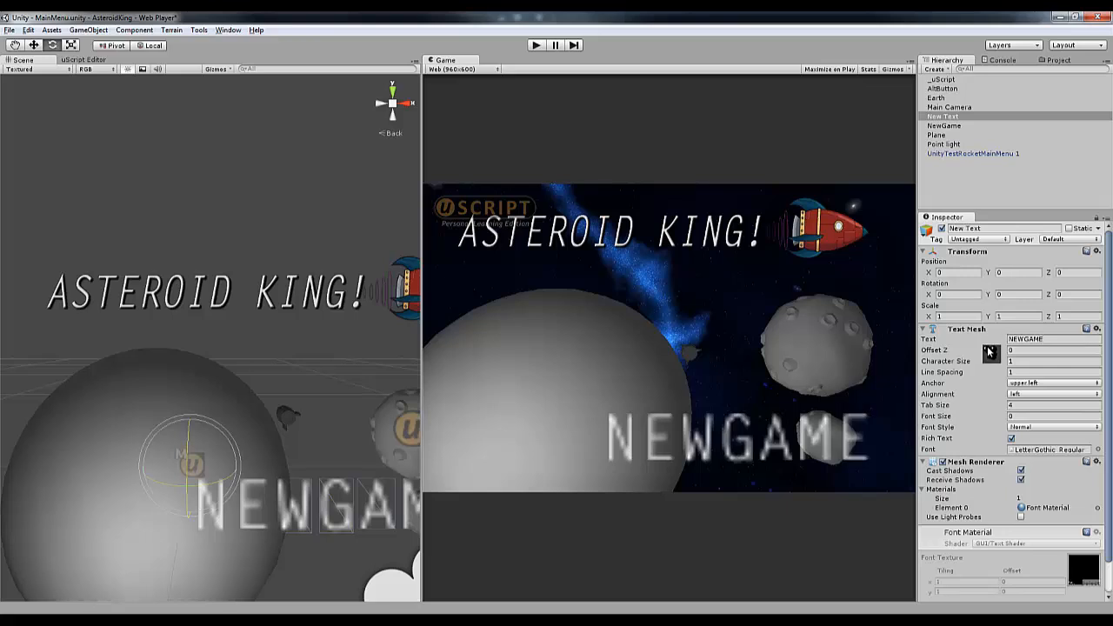
- Set the NEWGAME text's anchor to middle center and its alignment to center
{"action": "left_click", "coordinate": [1029, 384]}
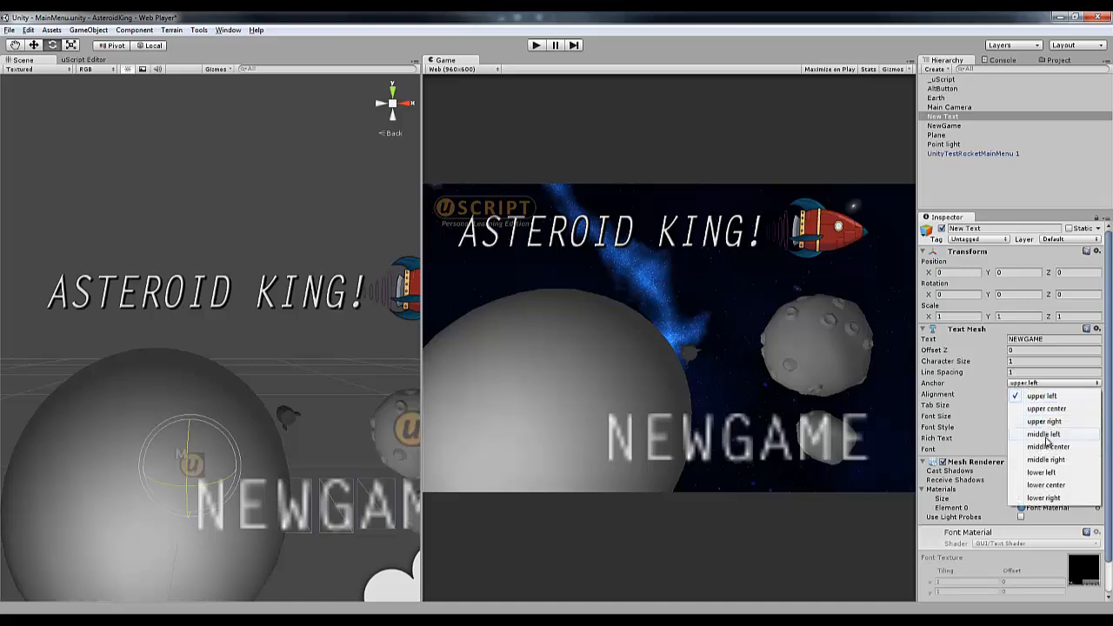
{"action": "left_click", "coordinate": [1048, 447]}
{"action": "left_click", "coordinate": [1023, 395]}
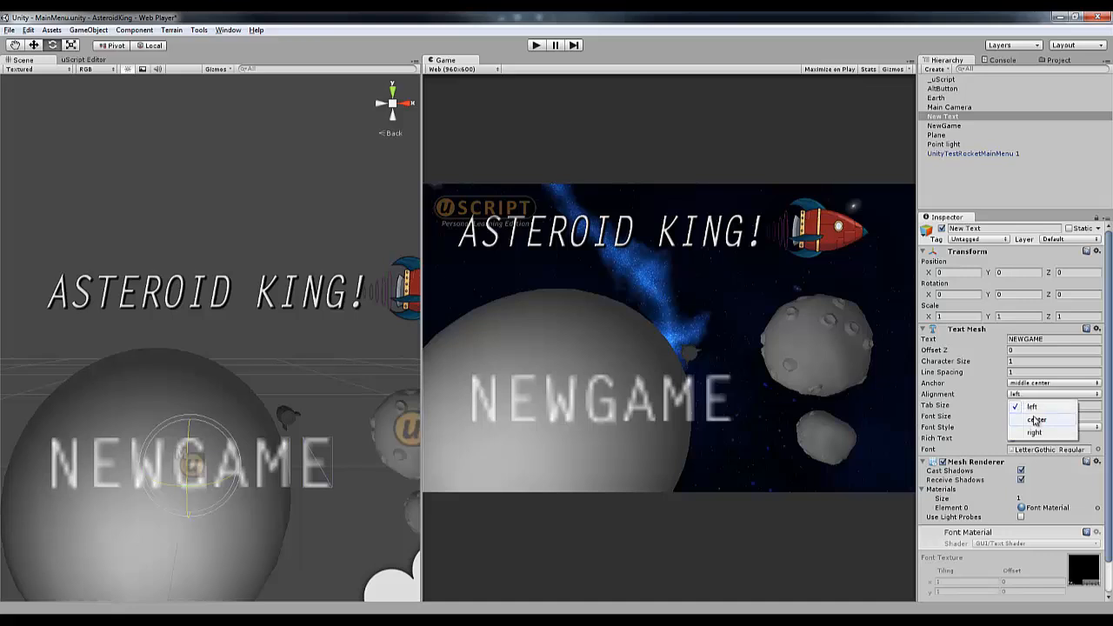
{"action": "left_click", "coordinate": [1032, 419]}
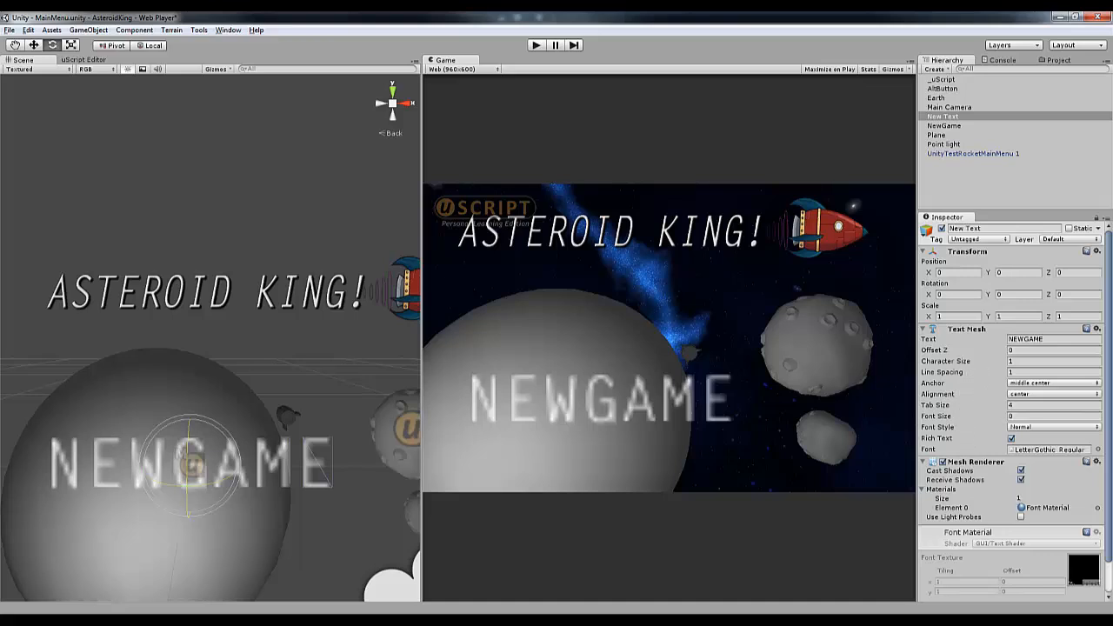
- Scale the NEWGAME text to 0.1 on all three axes and raise its font size to 45
{"action": "scroll", "coordinate": [1013, 409], "scroll_direction": "down", "scroll_amount": 2}
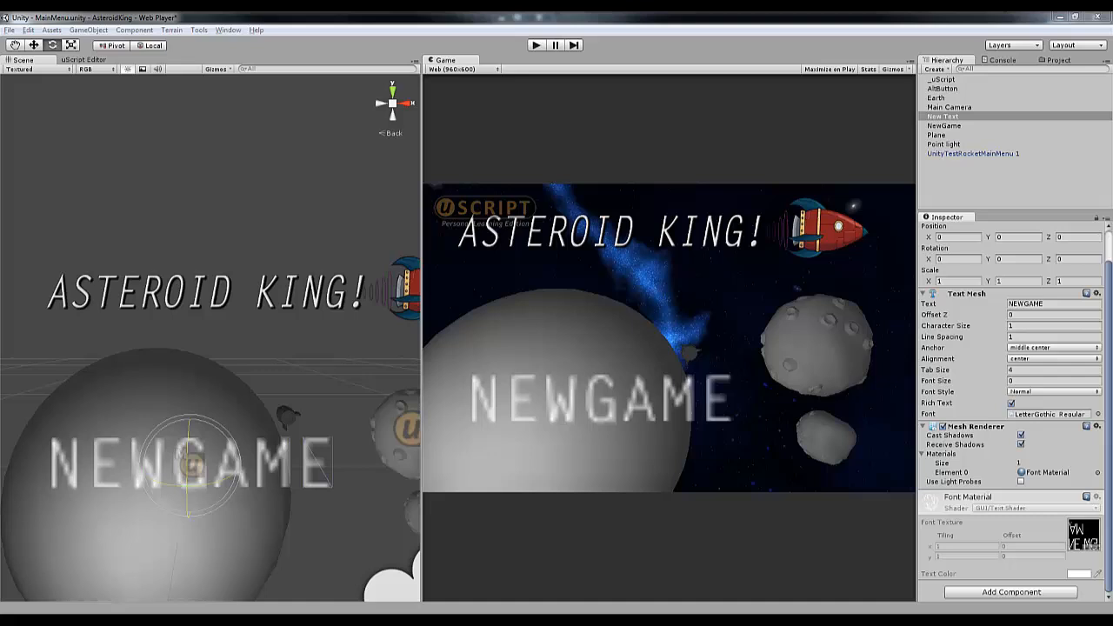
{"action": "left_click", "coordinate": [954, 278]}
{"action": "type", "text": ".1"}
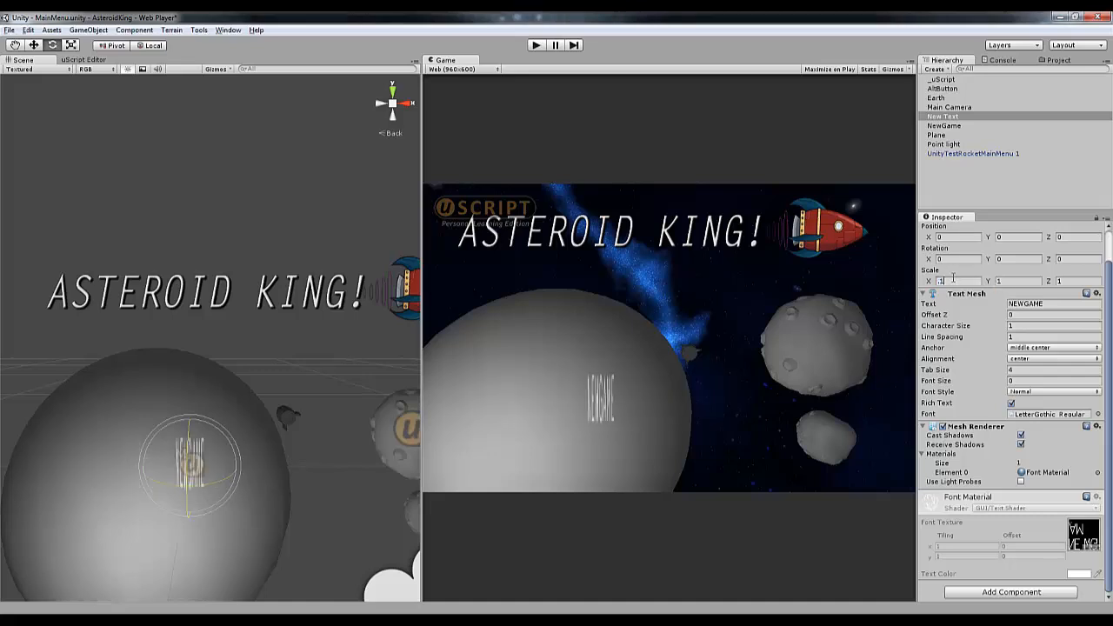
{"action": "key", "text": "Tab"}
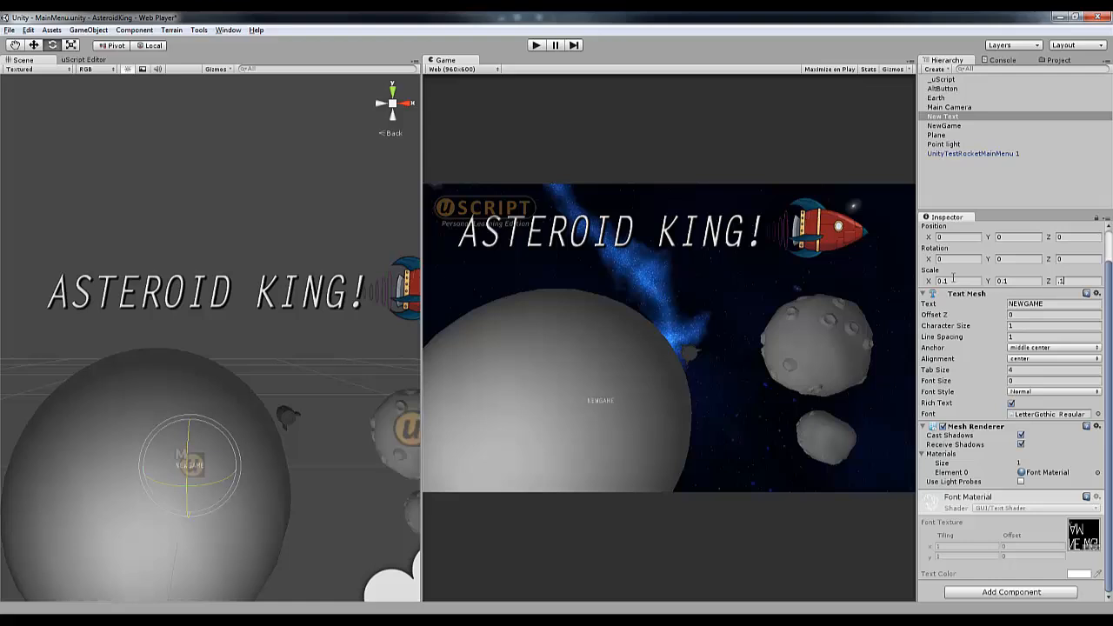
{"action": "left_click", "coordinate": [950, 384]}
{"action": "left_click_drag", "start_coordinate": [954, 386], "coordinate": [976, 386]}
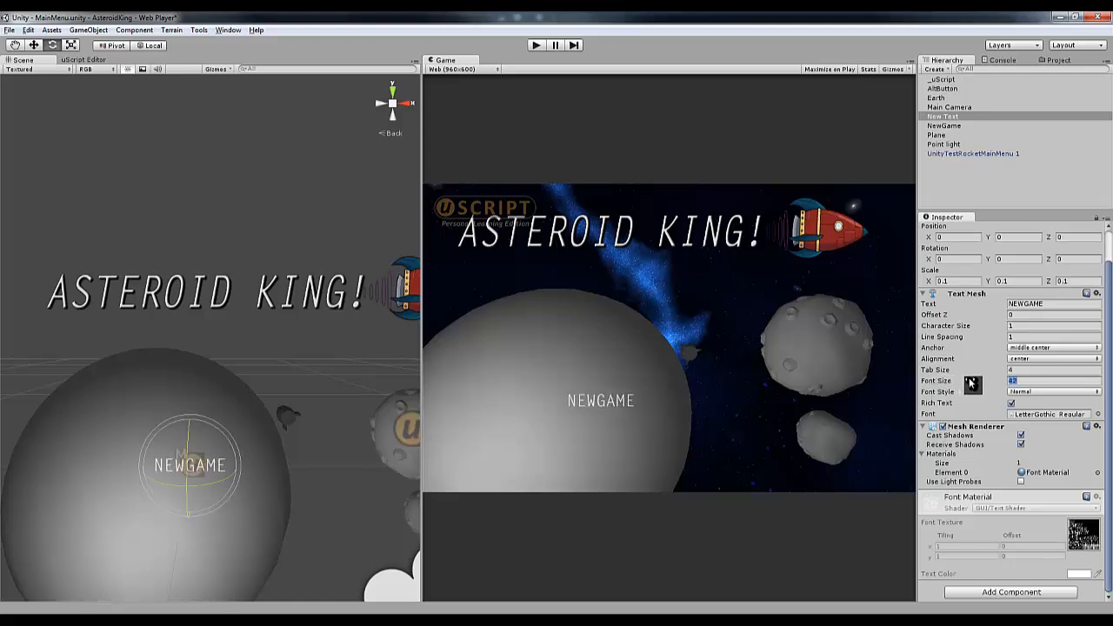
- Move the NEWGAME text onto the larger asteroid and set its font style to Bold and Italic
{"action": "left_click", "coordinate": [33, 44]}
{"action": "left_click_drag", "start_coordinate": [217, 469], "coordinate": [373, 373], "text": "alt"}
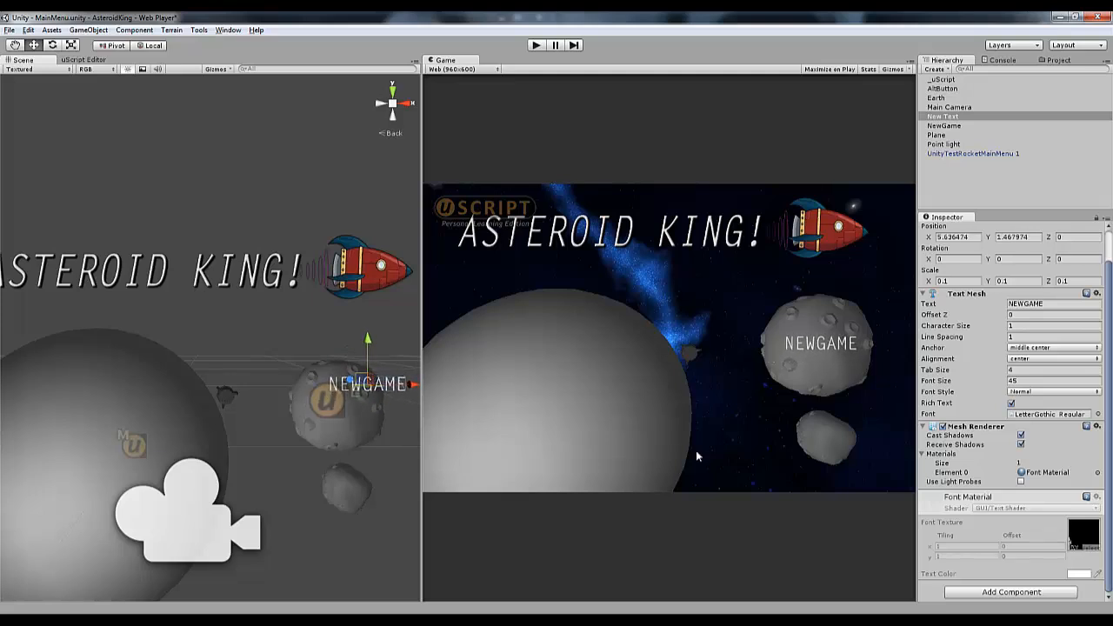
{"action": "left_click", "coordinate": [1030, 393]}
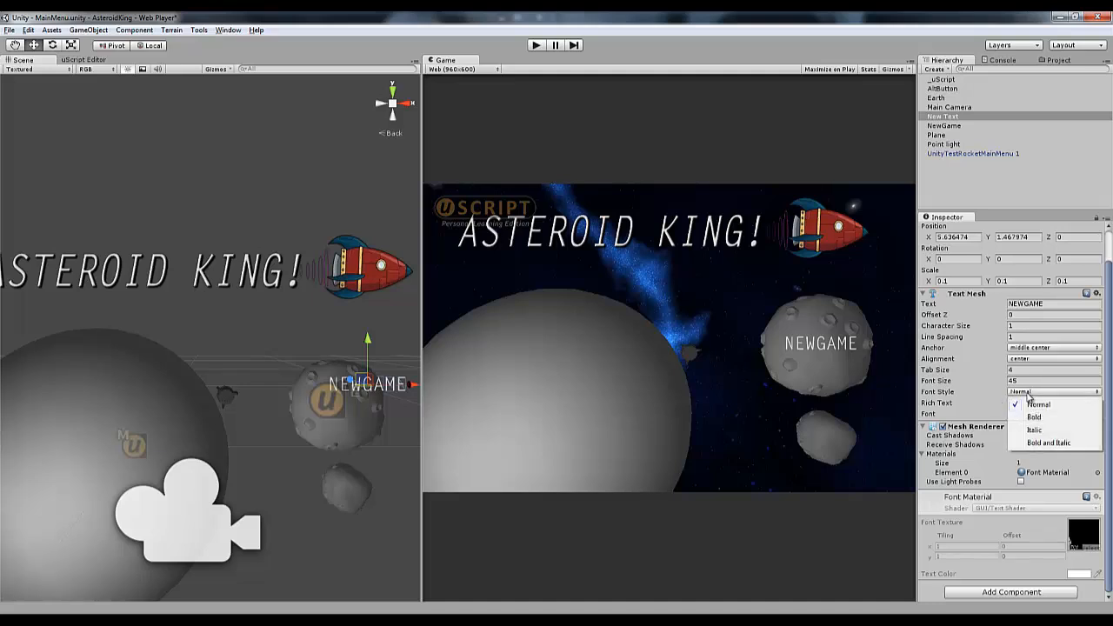
{"action": "left_click", "coordinate": [1048, 443]}
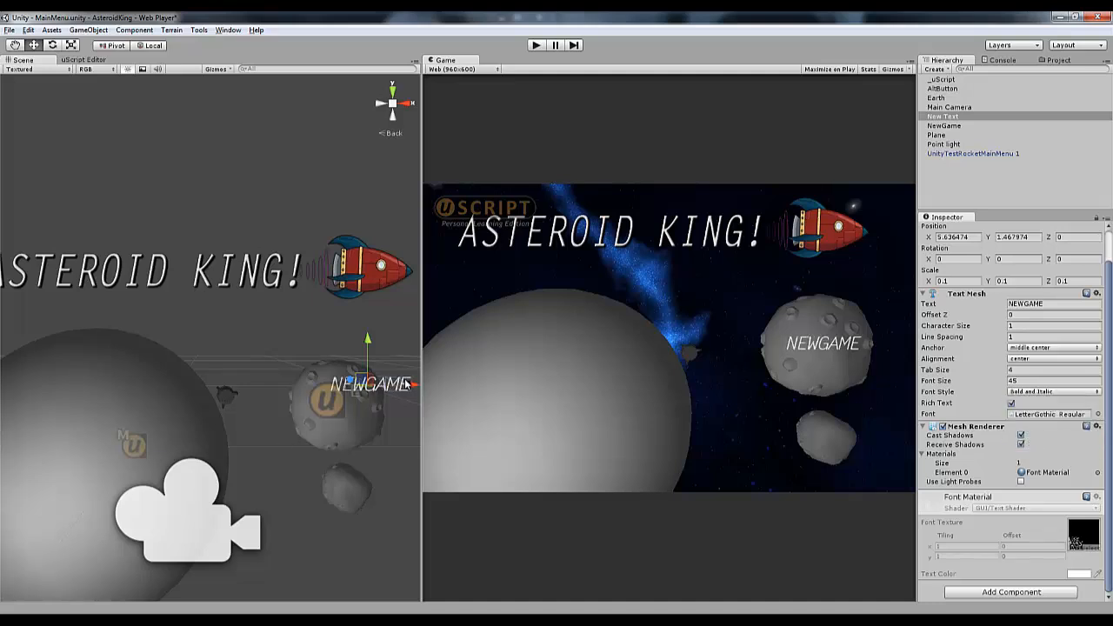
- Center the NEWGAME text on the larger asteroid at about X 5.47, Y 1.45, and increase its font size to 54
{"action": "left_click_drag", "start_coordinate": [414, 388], "coordinate": [405, 390]}
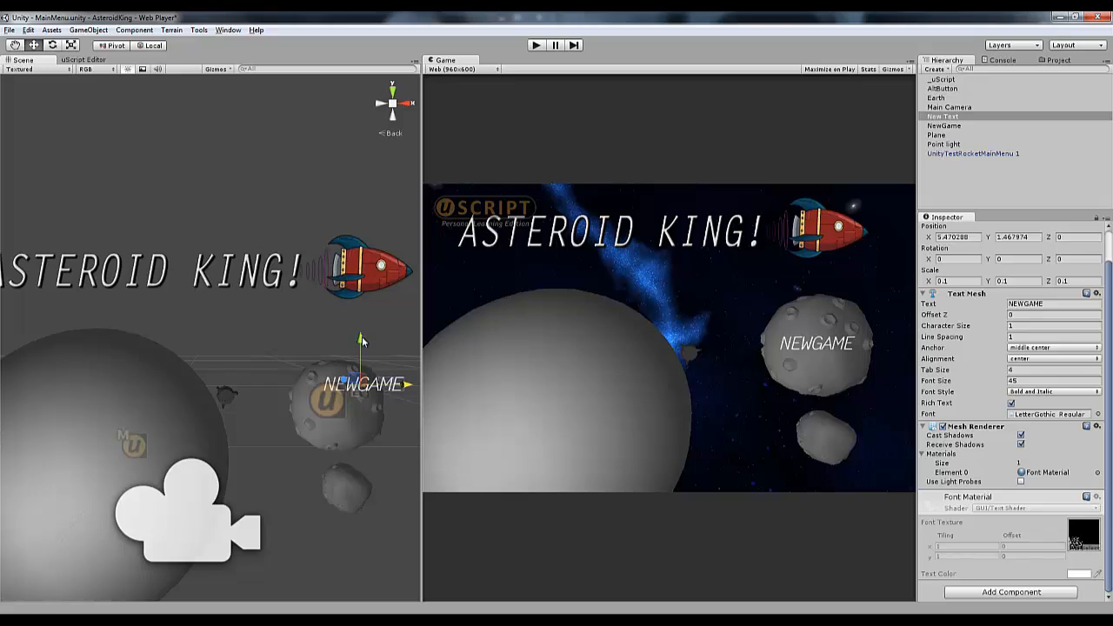
{"action": "left_click_drag", "start_coordinate": [362, 338], "coordinate": [362, 338]}
{"action": "left_click_drag", "start_coordinate": [938, 383], "coordinate": [951, 384]}
{"action": "left_click_drag", "start_coordinate": [361, 347], "coordinate": [363, 342]}
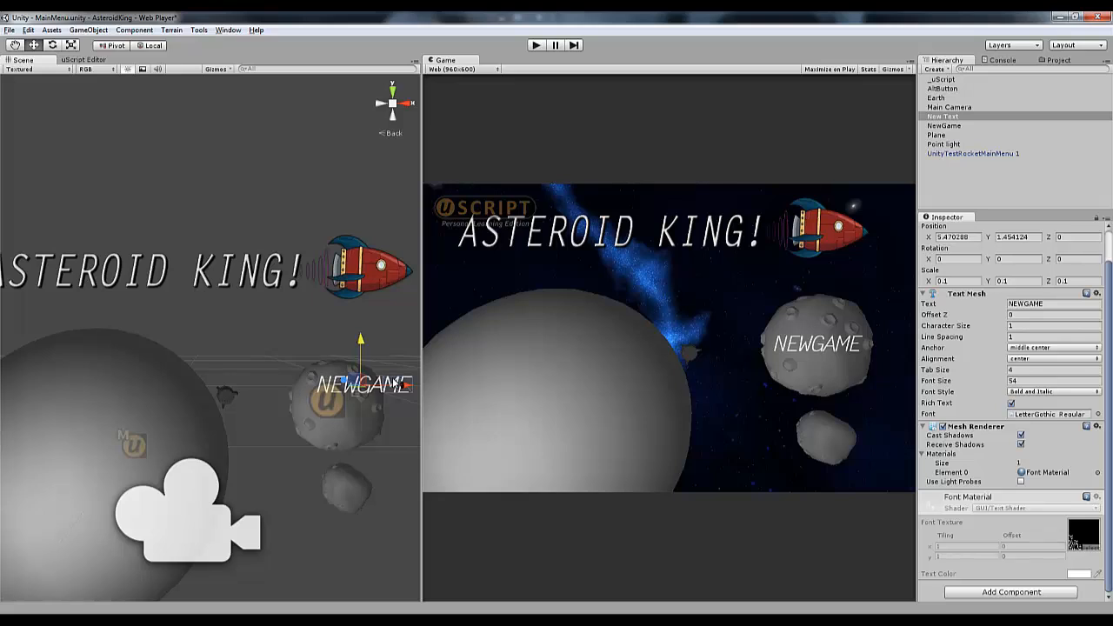
{"action": "left_click", "coordinate": [389, 472]}
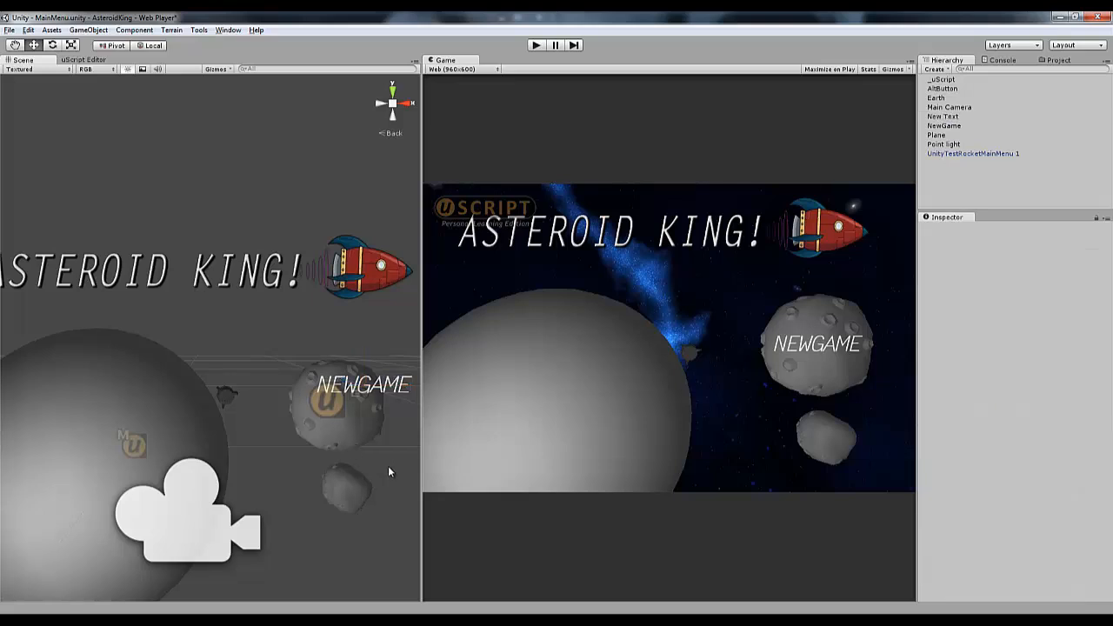
- Rename the title plane object as Banner
{"action": "left_click", "coordinate": [945, 137]}
{"action": "left_click", "coordinate": [978, 230]}
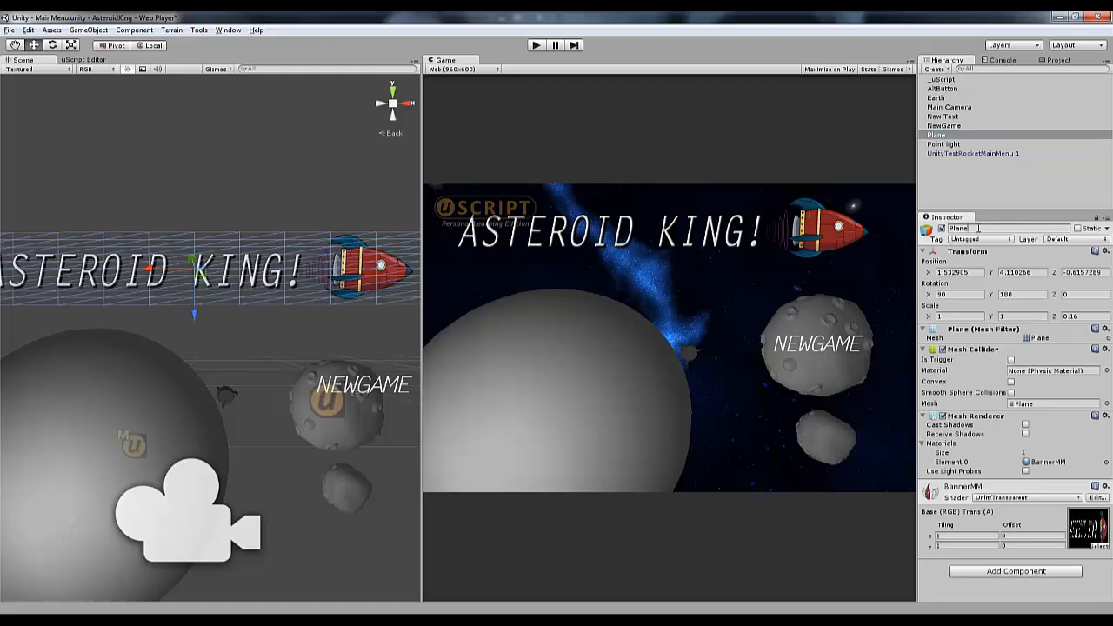
{"action": "type", "text": "bANNER"}
{"action": "key", "text": "BackSpace"}
{"action": "key", "text": "BackSpace"}
{"action": "key", "text": "BackSpace"}
{"action": "key", "text": "BackSpace"}
{"action": "type", "text": "Banner"}
{"action": "key", "text": "Return"}
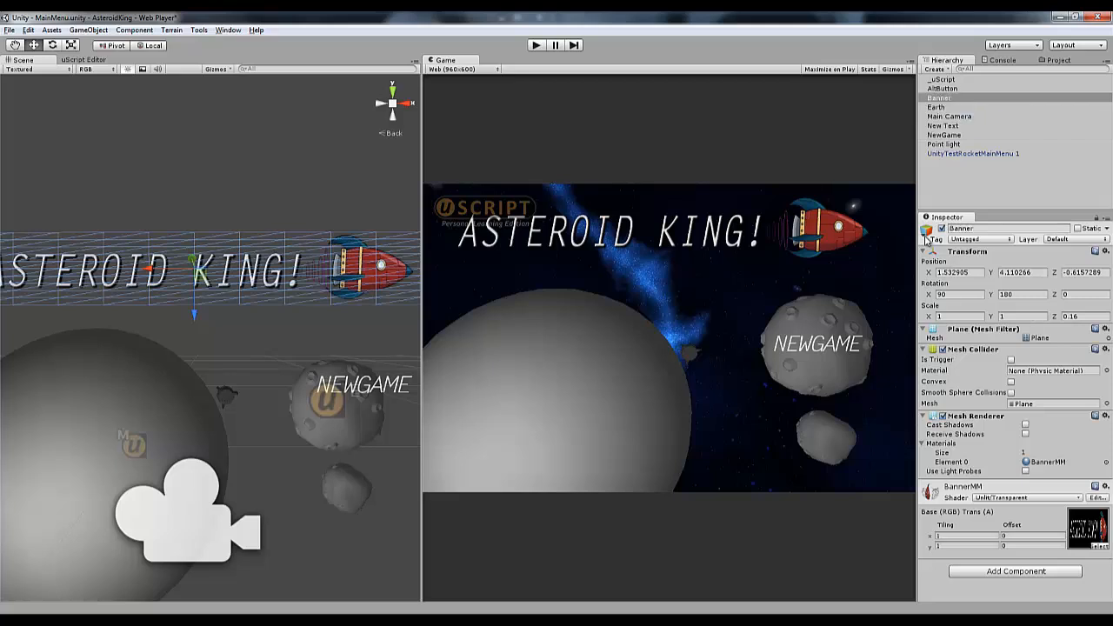
- Rename the NEWGAME text object as NewGameTXT to distinguish it from the NewGame asteroid
{"action": "left_click", "coordinate": [942, 128]}
{"action": "left_click", "coordinate": [984, 229]}
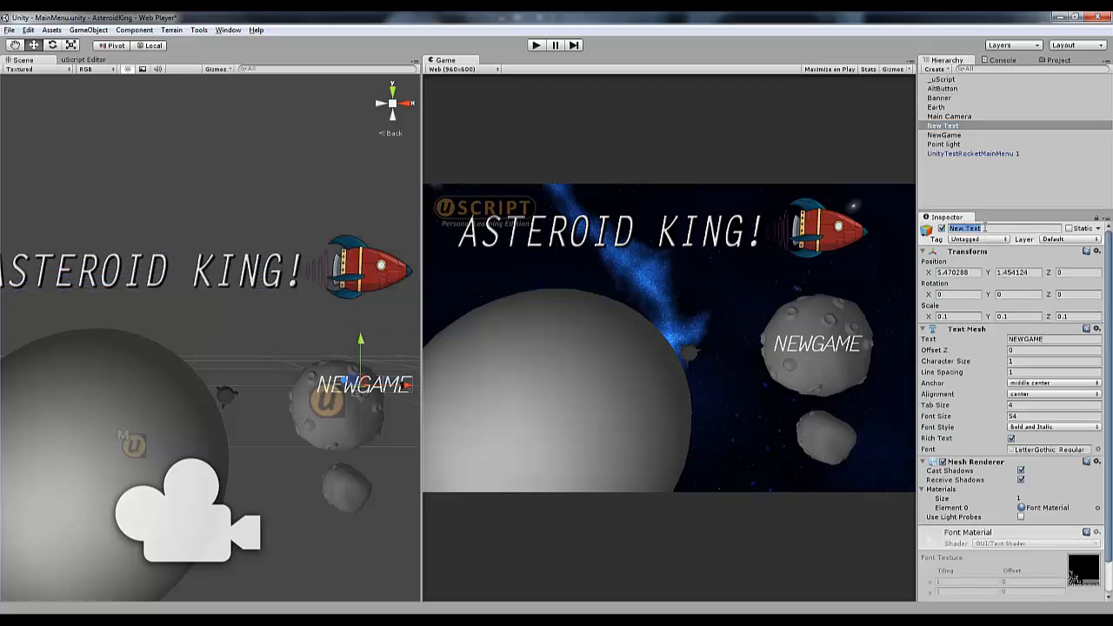
{"action": "type", "text": "NewGame"}
{"action": "key", "text": "Return"}
{"action": "left_click", "coordinate": [964, 188]}
{"action": "left_click", "coordinate": [957, 127]}
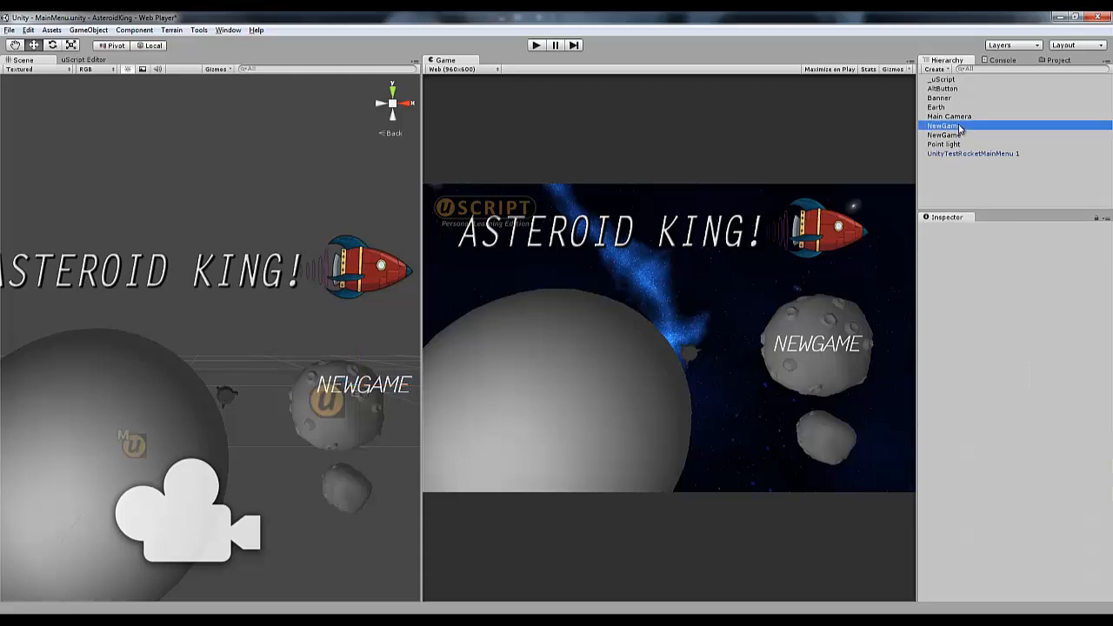
{"action": "left_click", "coordinate": [956, 135]}
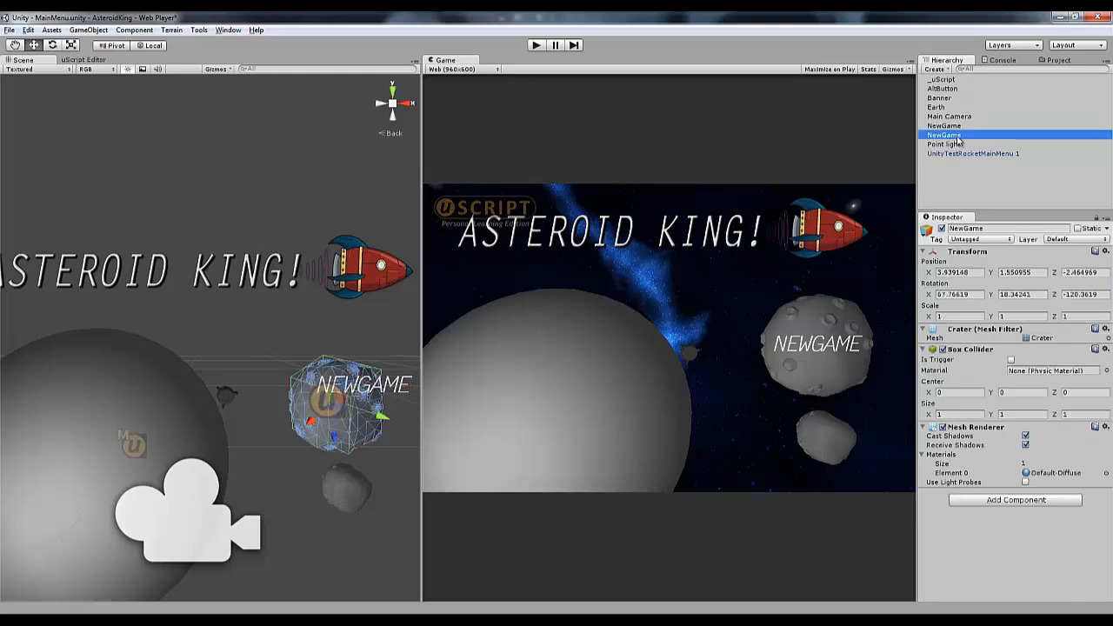
{"action": "left_click", "coordinate": [955, 127]}
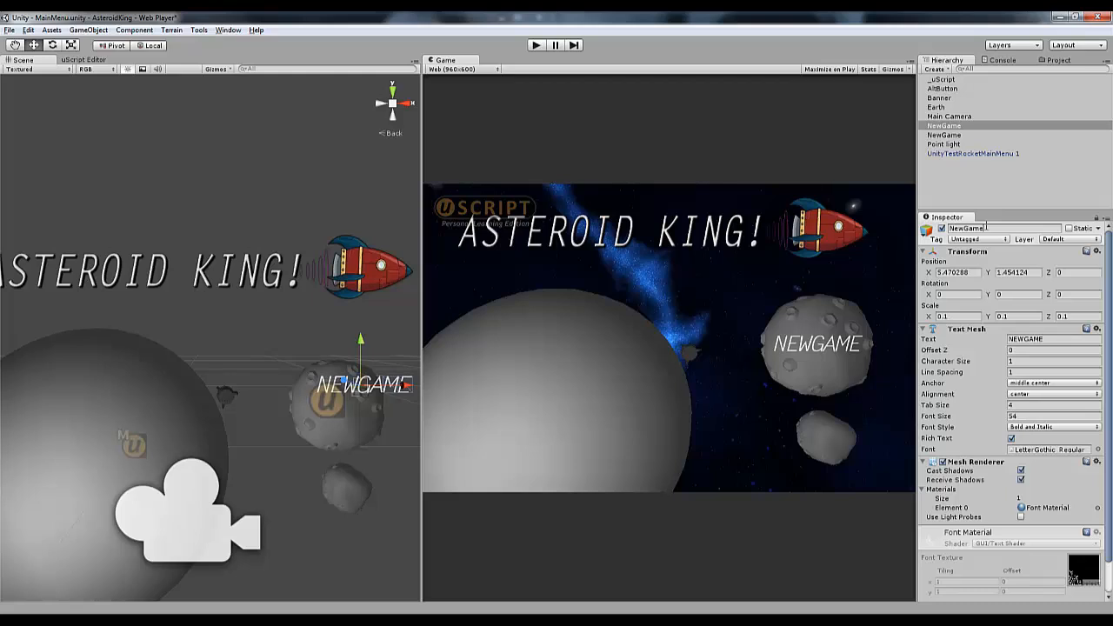
{"action": "type", "text": "TXT"}
{"action": "key", "text": "Return"}
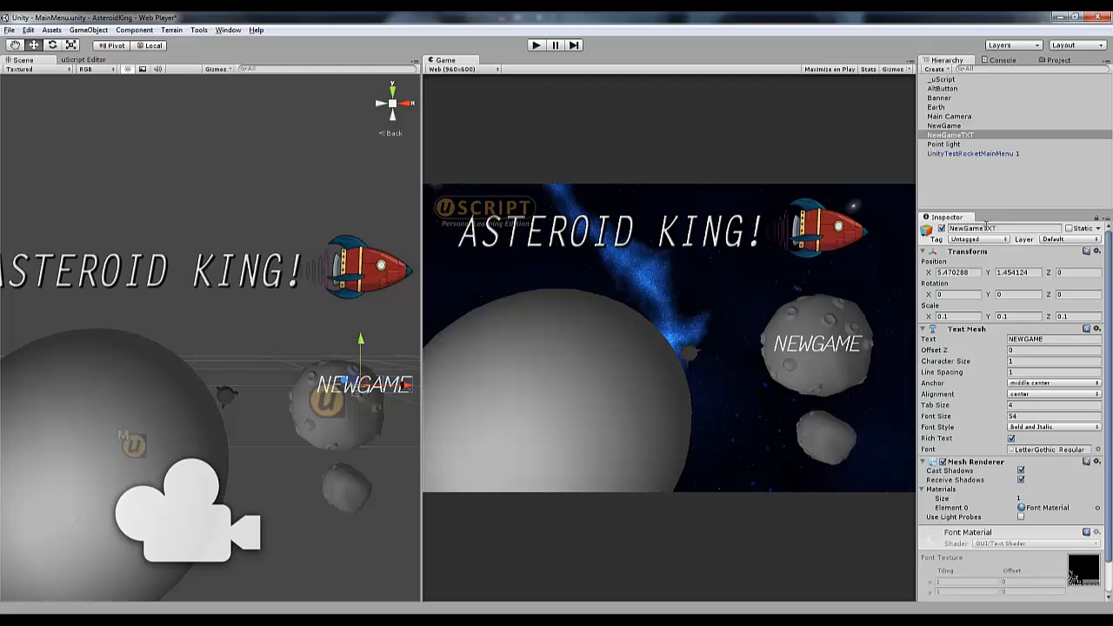
- Create a second 3D text object and place it at position 0, 0, 0
{"action": "left_click", "coordinate": [998, 175]}
{"action": "left_click", "coordinate": [936, 68]}
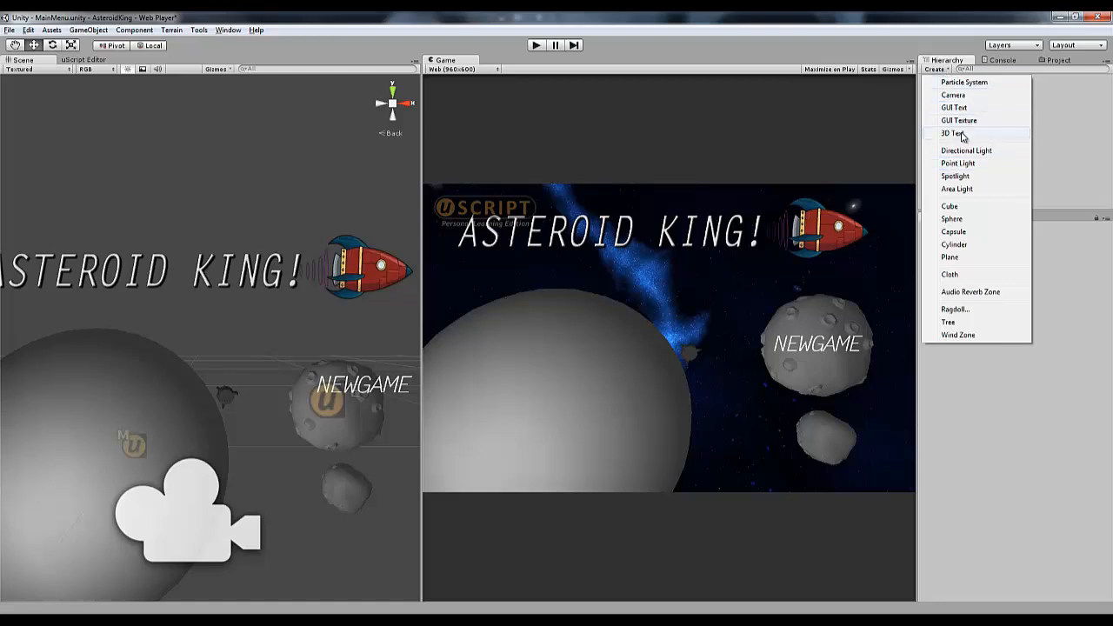
{"action": "left_click", "coordinate": [957, 133]}
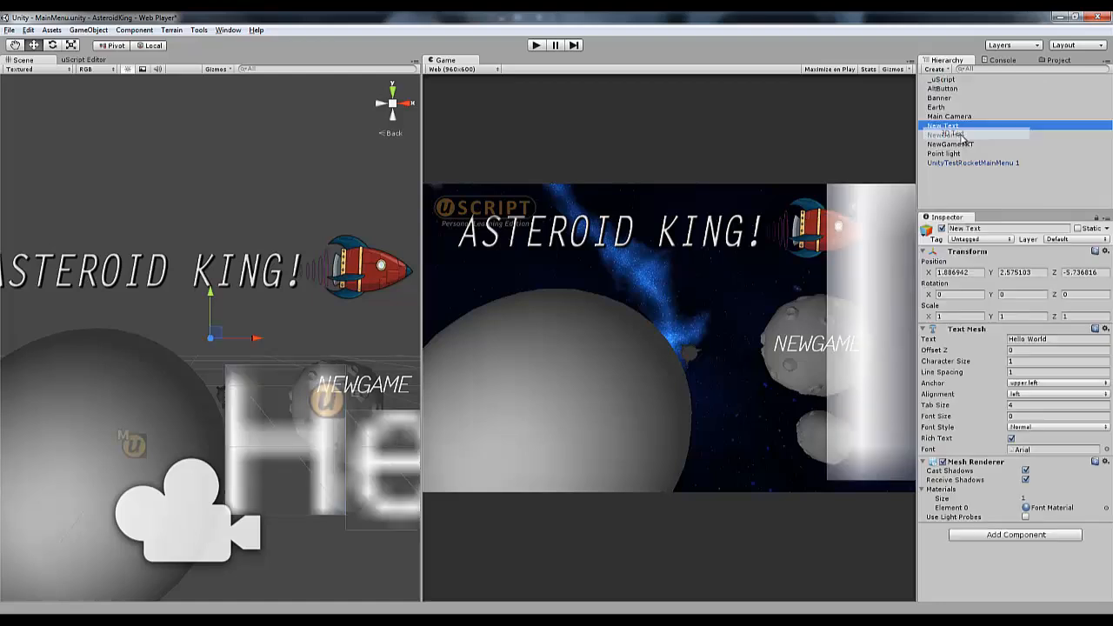
{"action": "left_click", "coordinate": [973, 272]}
{"action": "type", "text": "0"}
{"action": "key", "text": "Tab"}
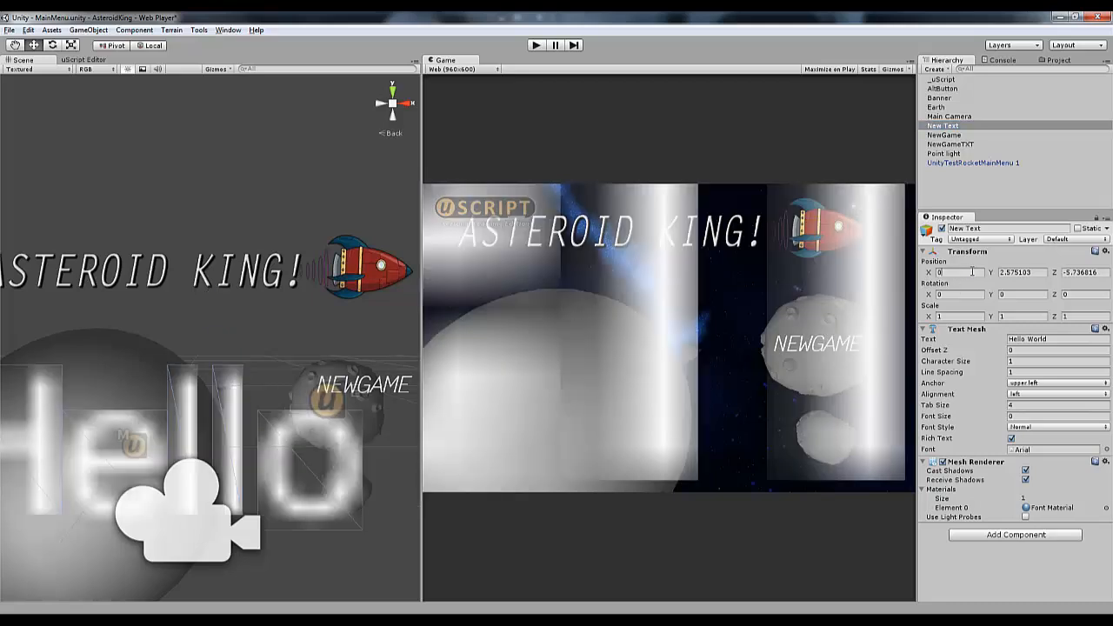
{"action": "type", "text": "0"}
{"action": "key", "text": "Tab"}
{"action": "type", "text": "0"}
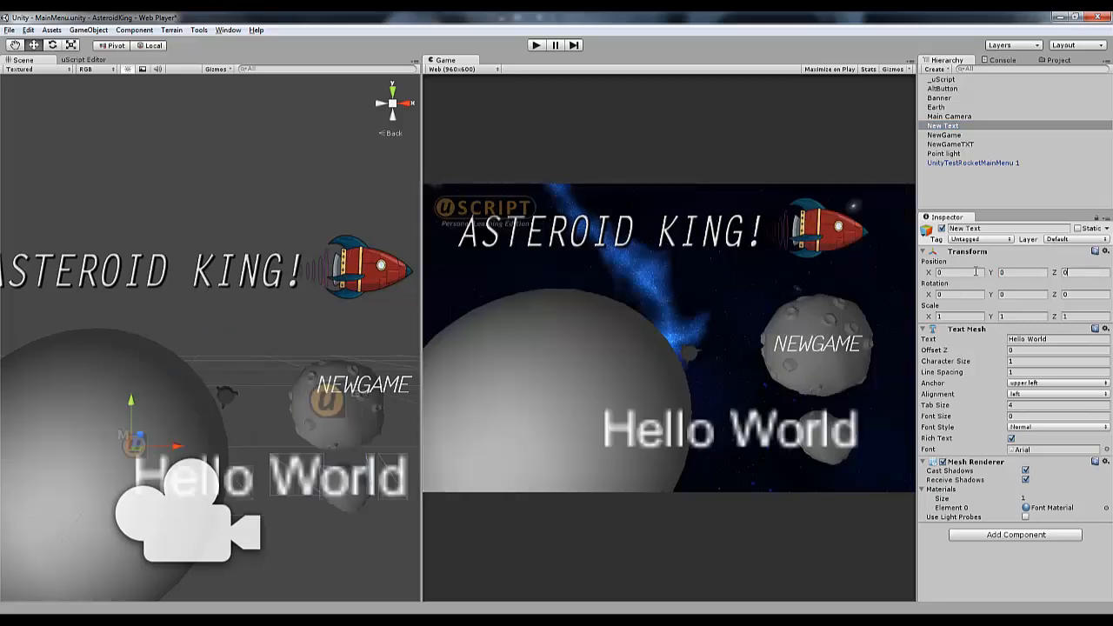
- Rename the new Hello World text object as AltTXT
{"action": "left_click", "coordinate": [980, 228]}
{"action": "type", "text": "A"}
{"action": "type", "text": "RTXT"}
{"action": "key", "text": "Return"}
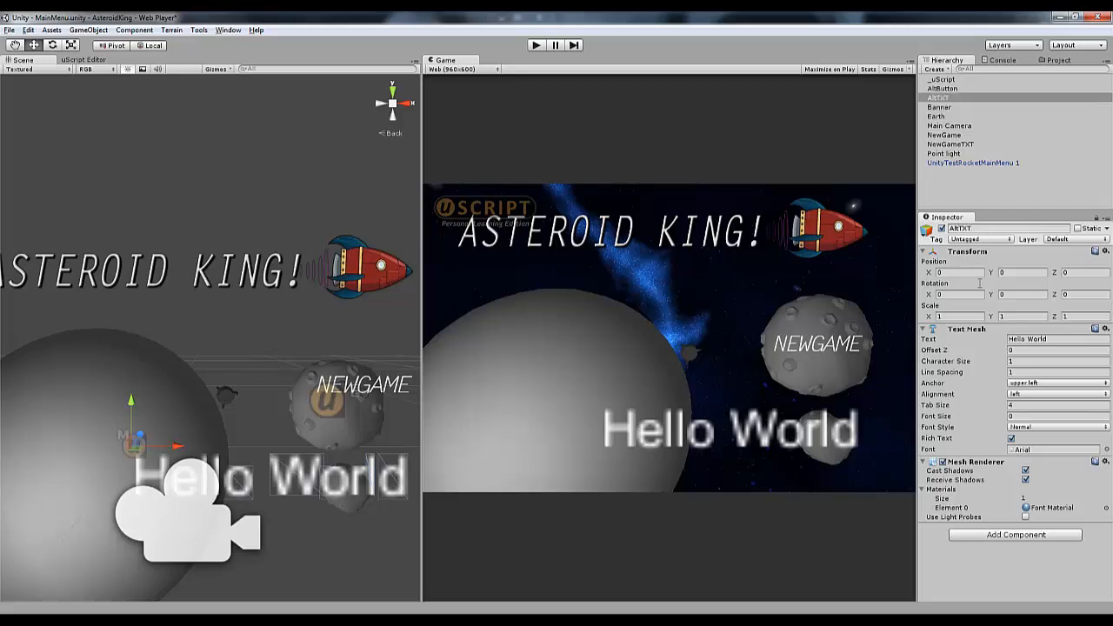
- Set the AltTXT text's anchor to middle center, its alignment to center and its font to LetterGothic Regular
{"action": "left_click", "coordinate": [1027, 384]}
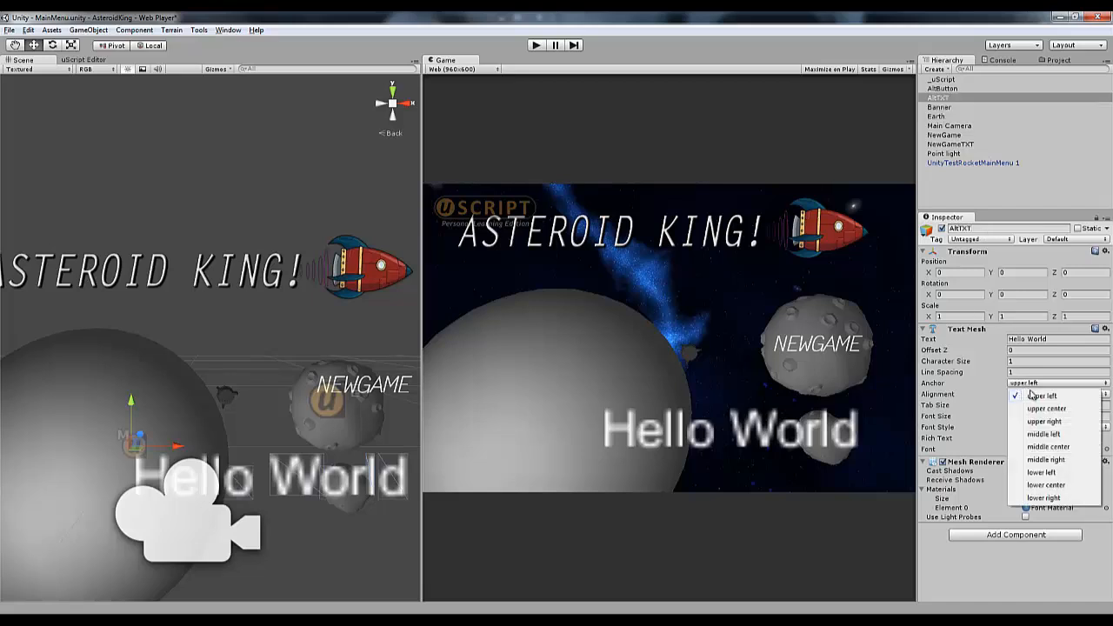
{"action": "left_click", "coordinate": [1040, 452]}
{"action": "left_click", "coordinate": [1024, 395]}
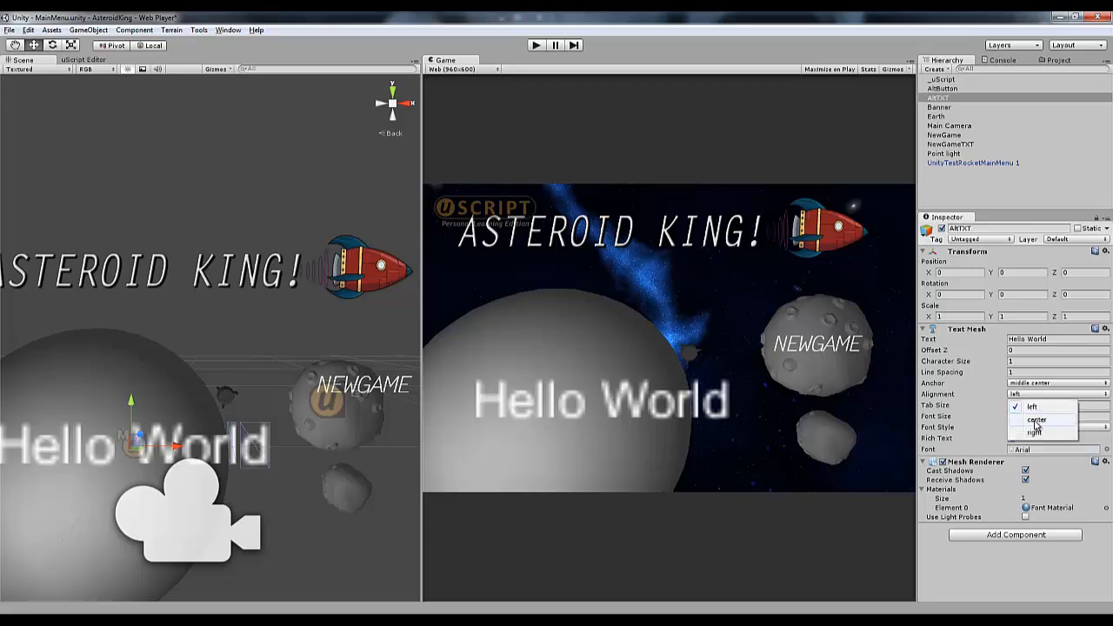
{"action": "left_click", "coordinate": [1030, 416]}
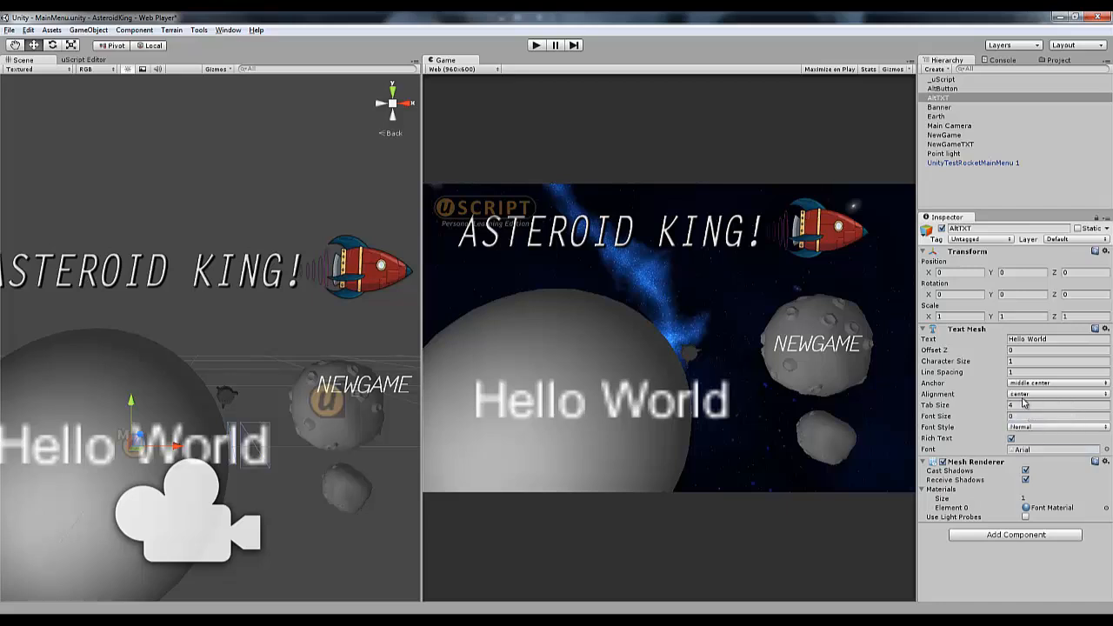
{"action": "left_click", "coordinate": [1105, 449]}
{"action": "double_click", "coordinate": [31, 67]}
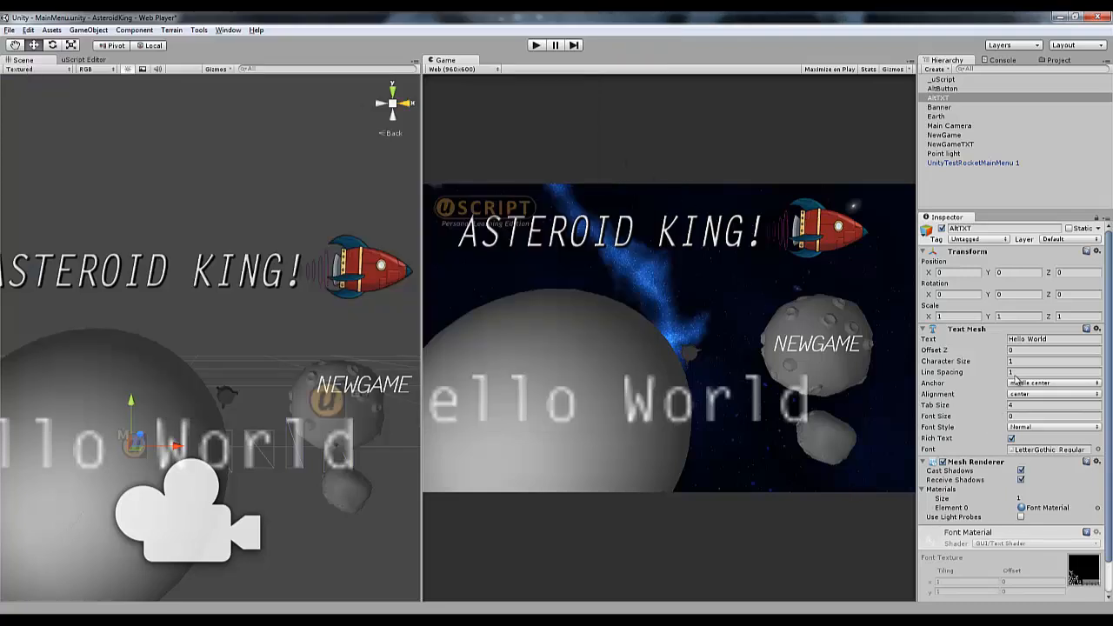
- Change the AltTXT wording to ?? and set its font style to Bold and Italic
{"action": "left_click", "coordinate": [1052, 339]}
{"action": "type", "text": "??"}
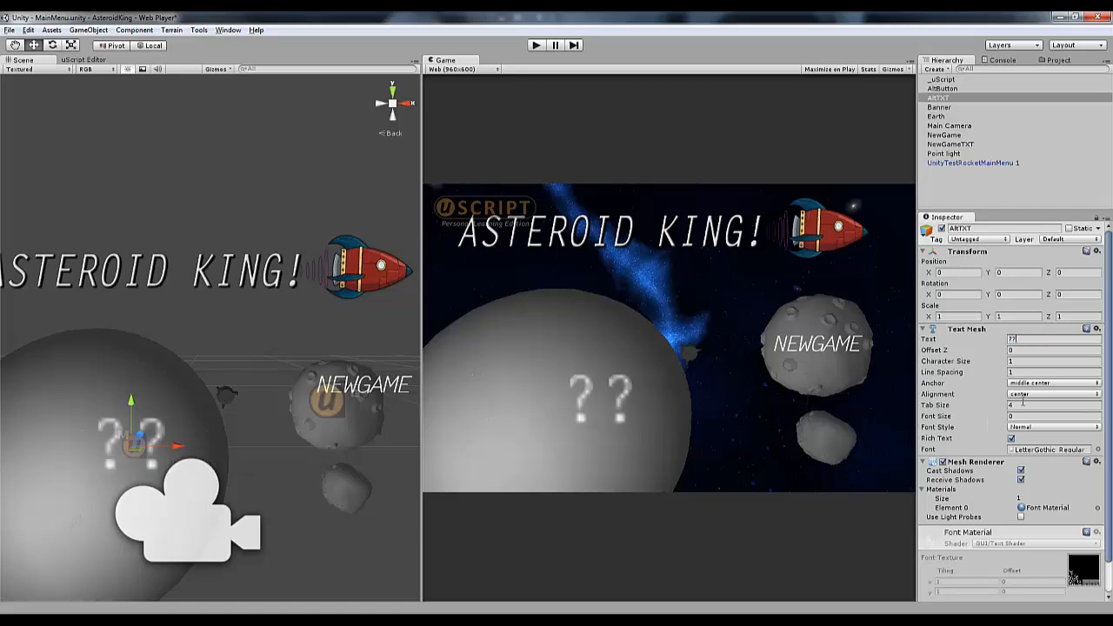
{"action": "left_click", "coordinate": [1044, 427]}
{"action": "left_click", "coordinate": [1035, 477]}
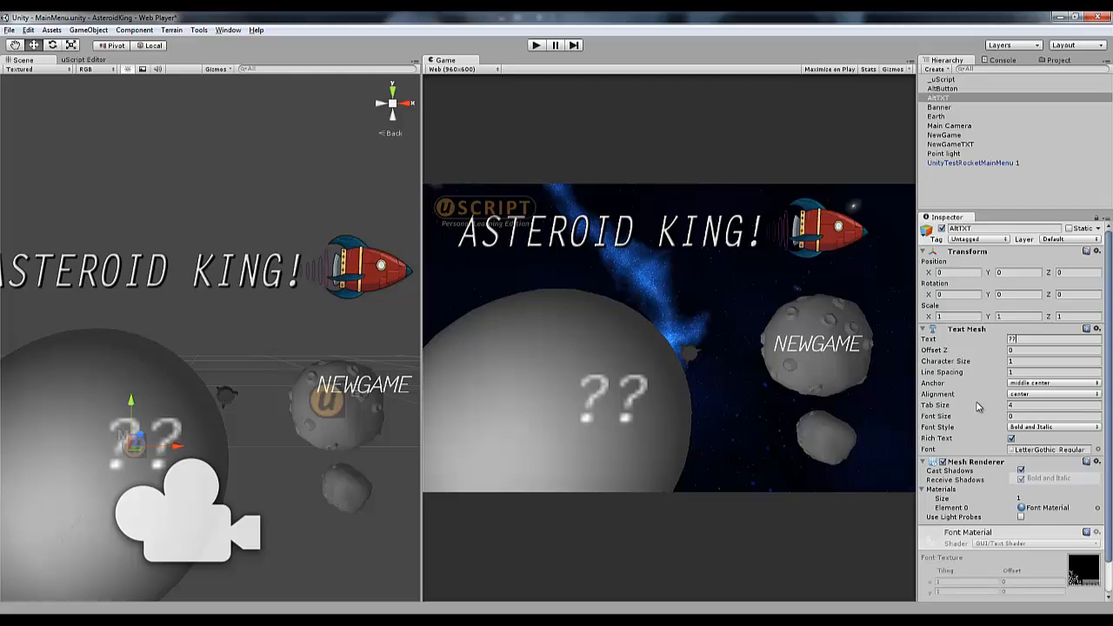
- Scale the AltTXT text to 0.1 on all three axes
{"action": "left_click", "coordinate": [957, 316]}
{"action": "type", "text": "0.1"}
{"action": "key", "text": "Tab"}
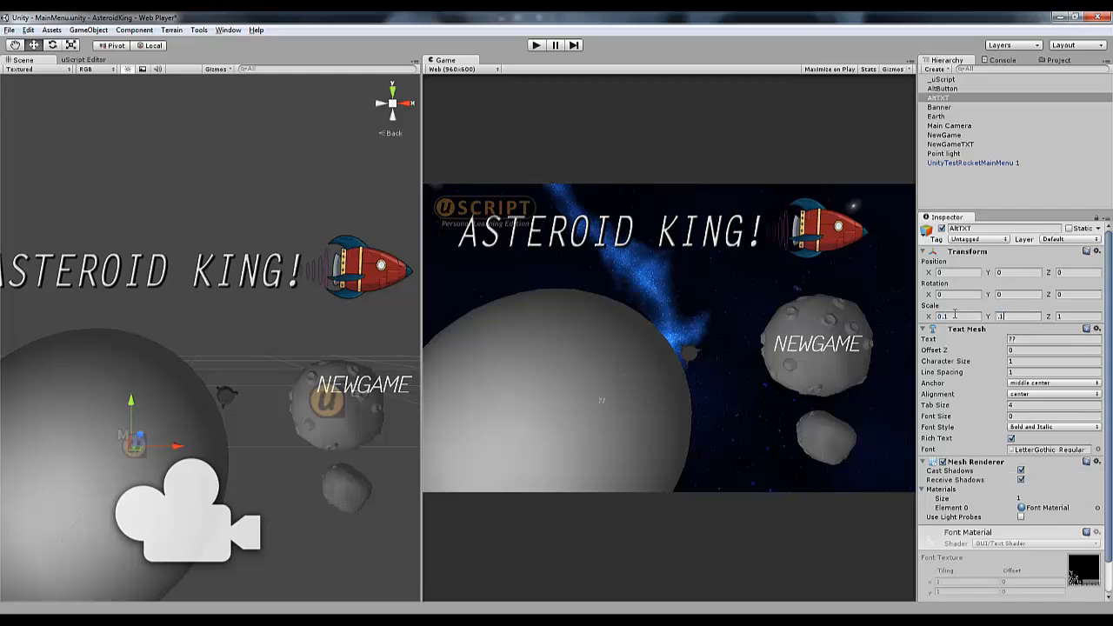
{"action": "type", "text": "0.1"}
{"action": "key", "text": "Tab"}
- Match AltTXT's font size to NewGameTXT at 54 and move it onto the smaller asteroid at about X 5.68, Y -0.96
{"action": "left_click", "coordinate": [963, 145]}
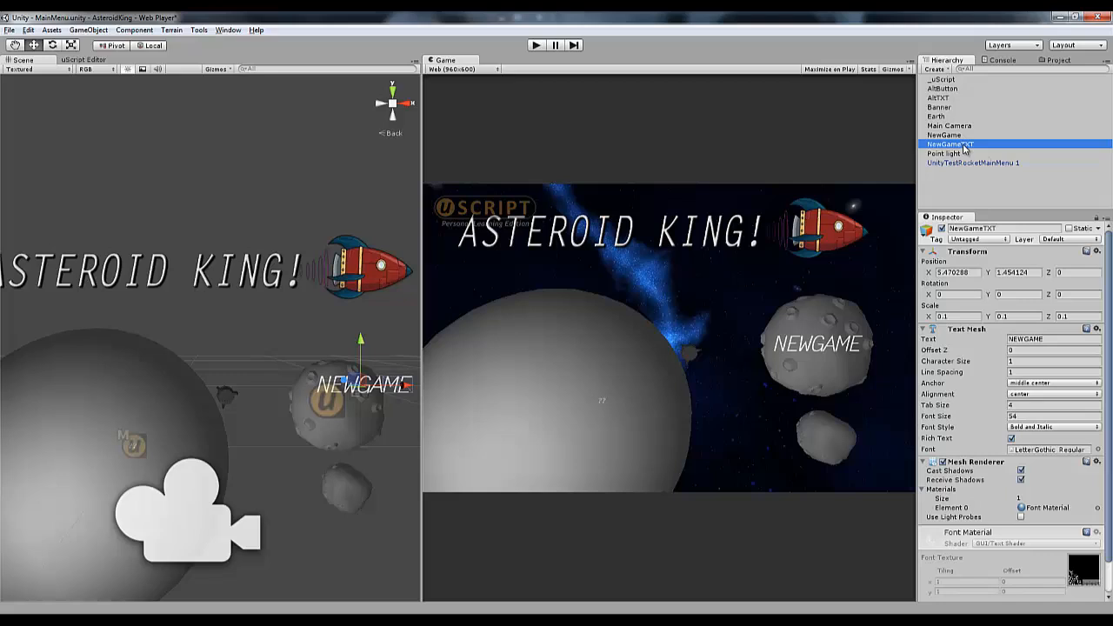
{"action": "left_click", "coordinate": [946, 99]}
{"action": "left_click", "coordinate": [1011, 416]}
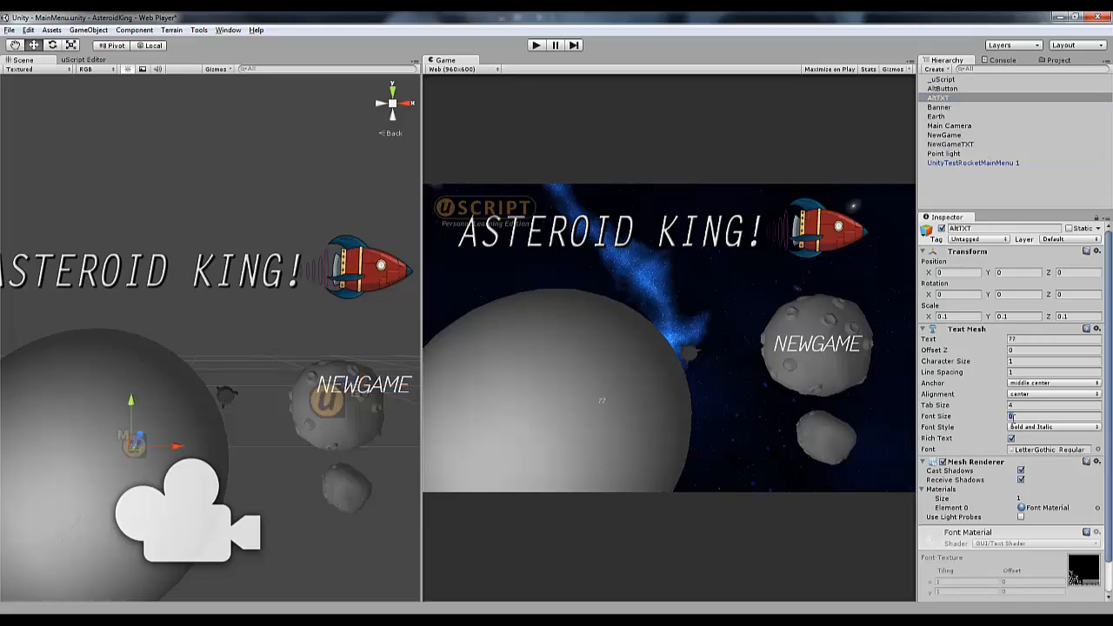
{"action": "type", "text": "54"}
{"action": "left_click_drag", "start_coordinate": [139, 441], "coordinate": [379, 481]}
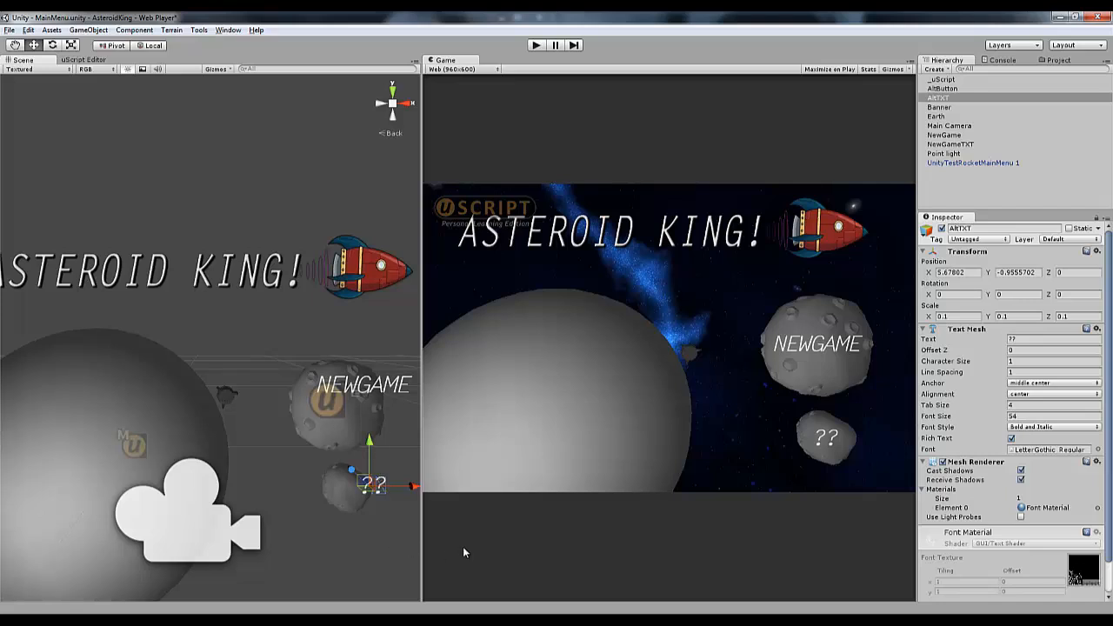
{"action": "left_click", "coordinate": [387, 550]}
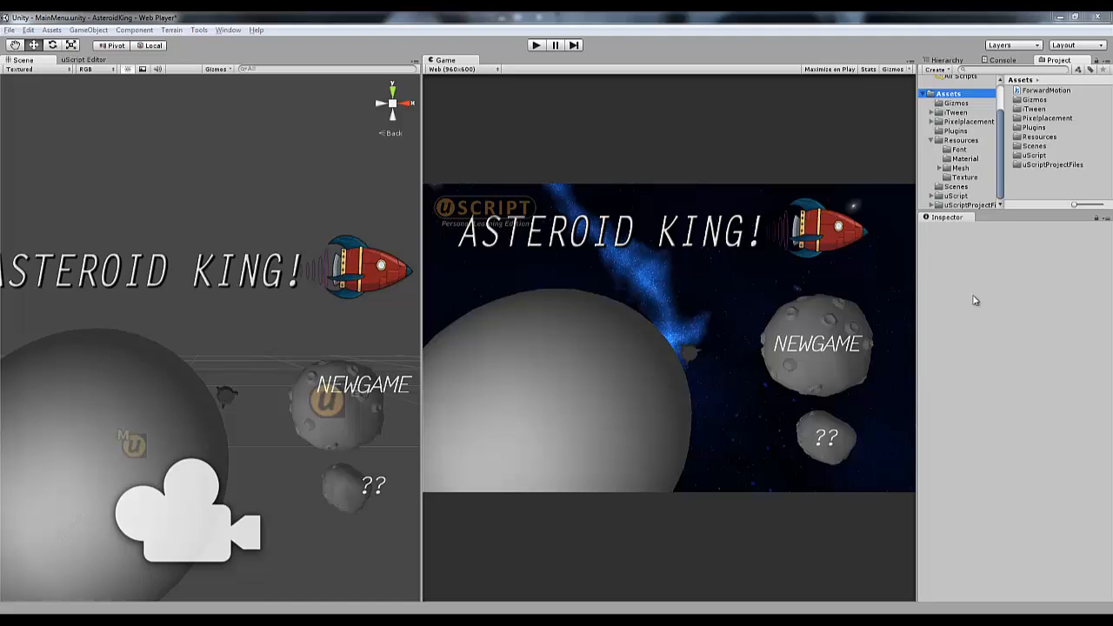
- Create a JavaScript file named BannerMM in the Assets folder
{"action": "left_click", "coordinate": [938, 70]}
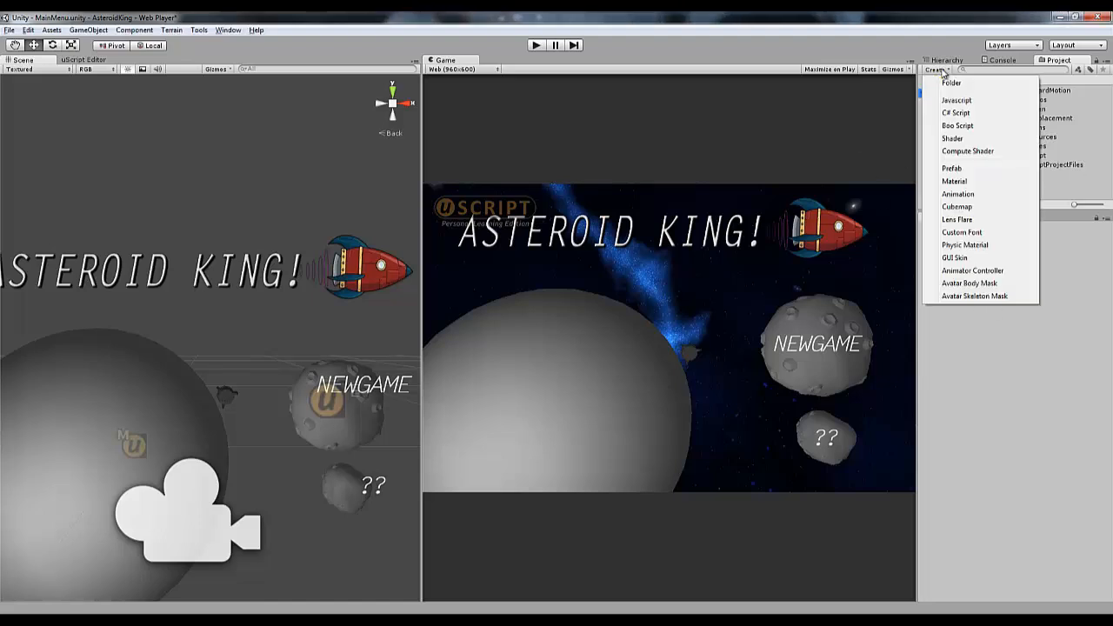
{"action": "left_click", "coordinate": [957, 112]}
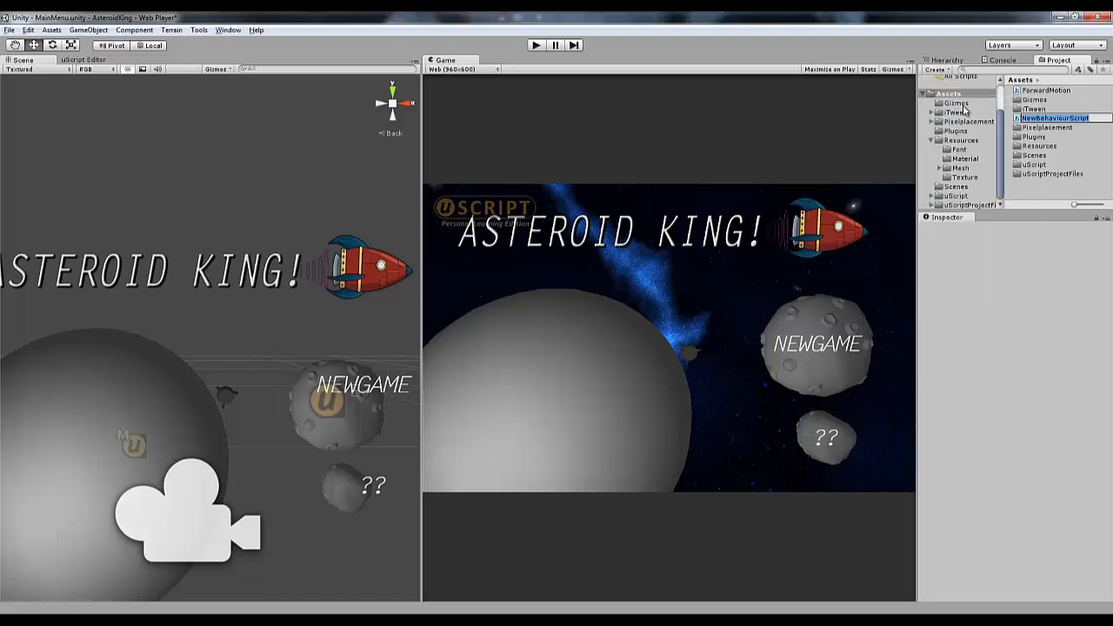
{"action": "key", "text": "BackSpace"}
{"action": "type", "text": "BannerMM"}
{"action": "key", "text": "Return"}
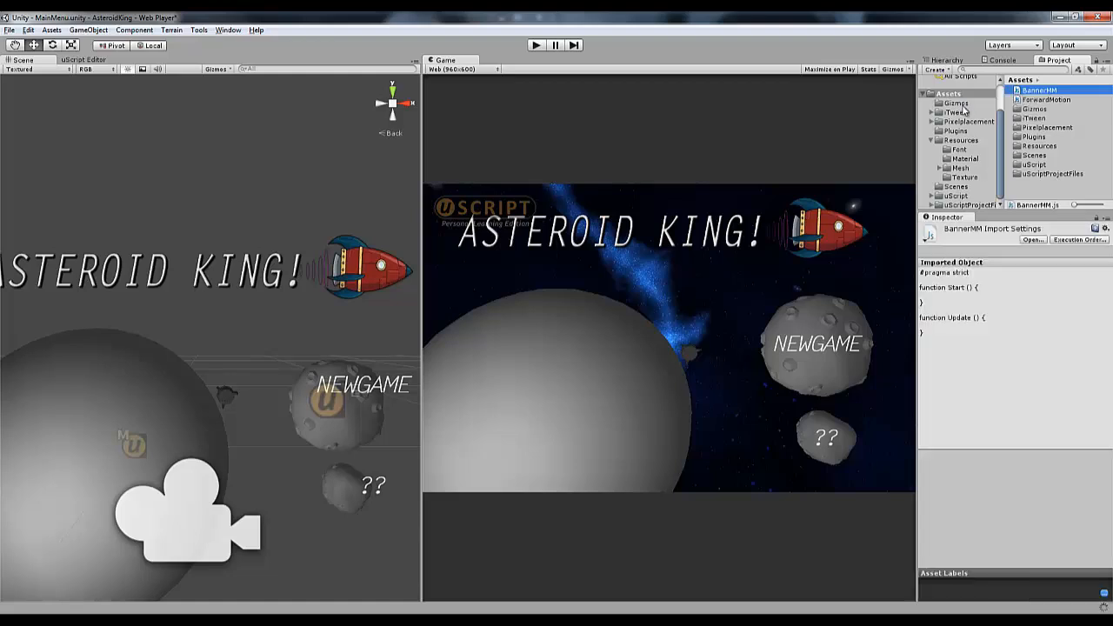
- Attach the BannerMM script to the Banner plane in the scene
{"action": "left_click", "coordinate": [813, 233]}
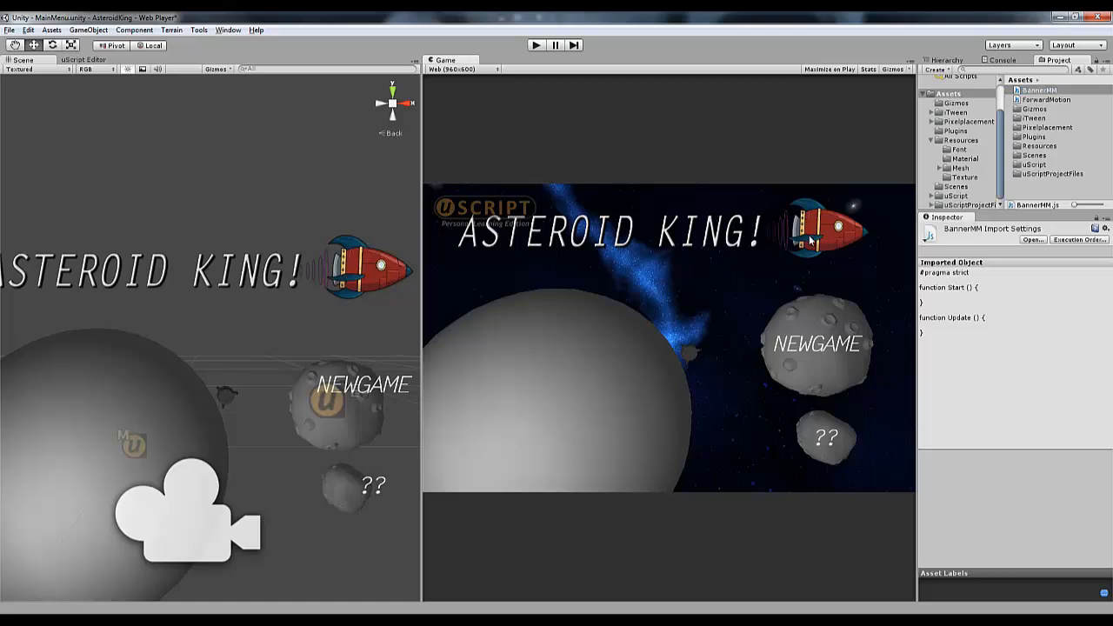
{"action": "left_click", "coordinate": [380, 274]}
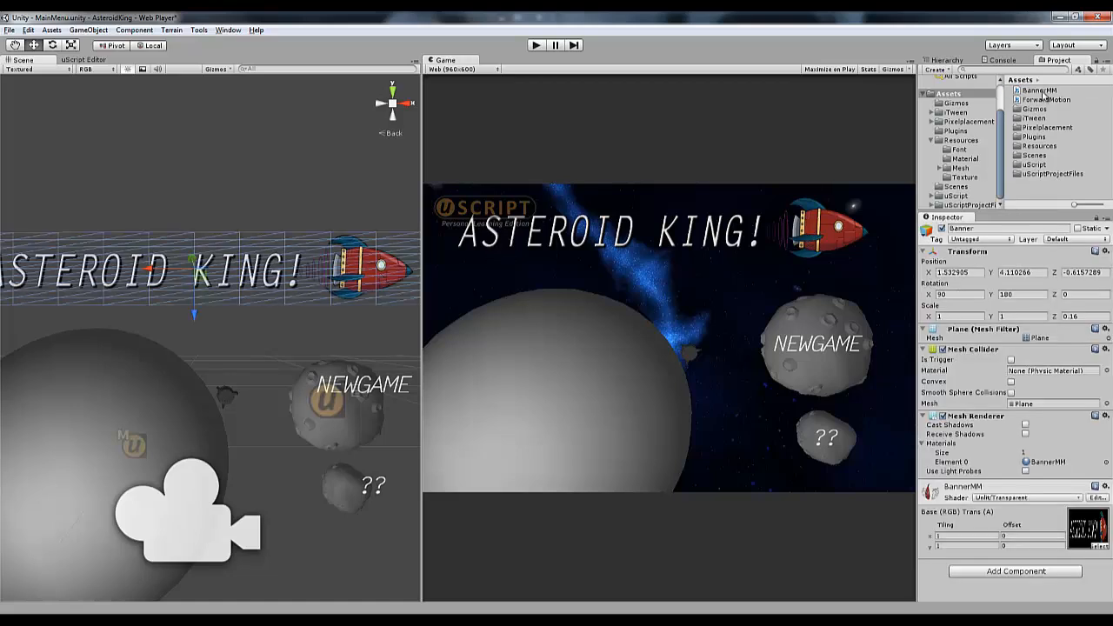
{"action": "left_click_drag", "start_coordinate": [1040, 90], "coordinate": [935, 588]}
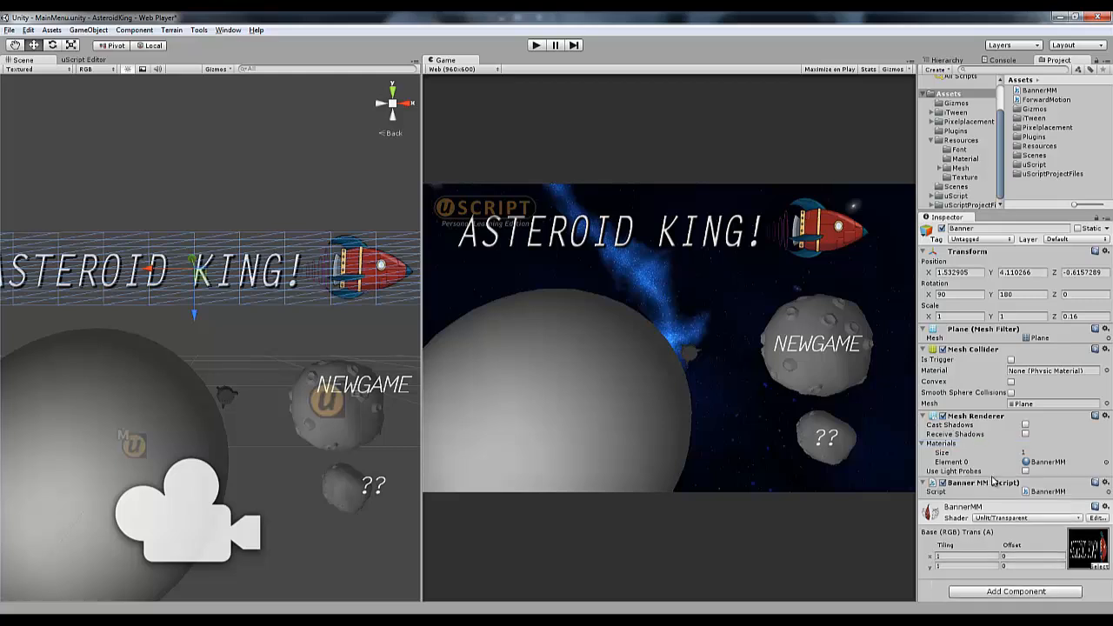
- Open the BannerMM script in MonoDevelop and maximize the editor window
{"action": "left_click", "coordinate": [1035, 91]}
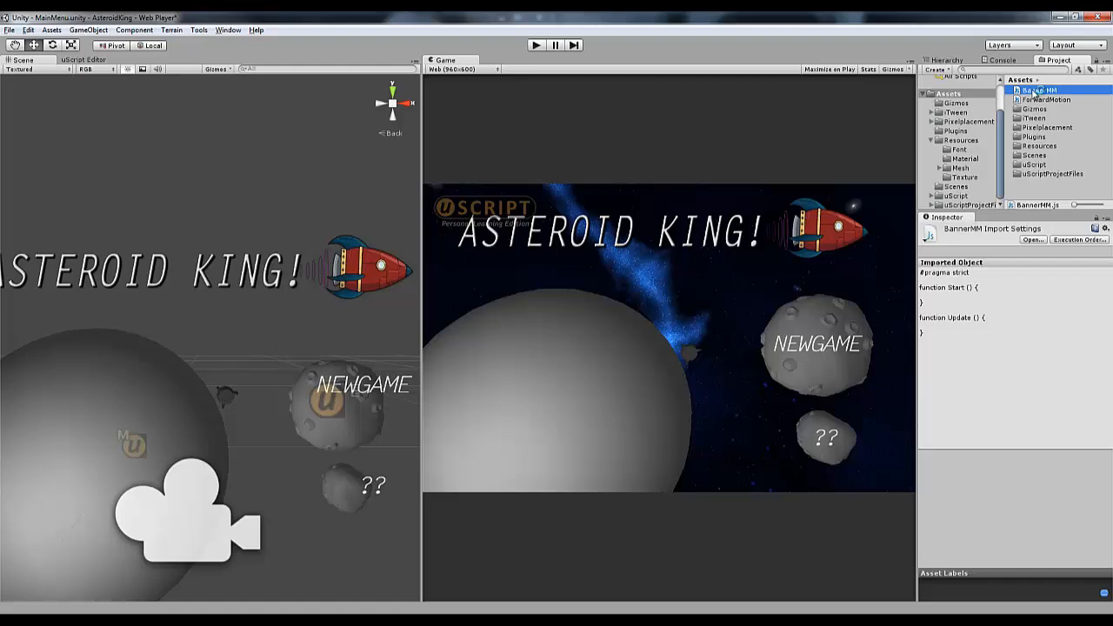
{"action": "double_click", "coordinate": [1035, 91]}
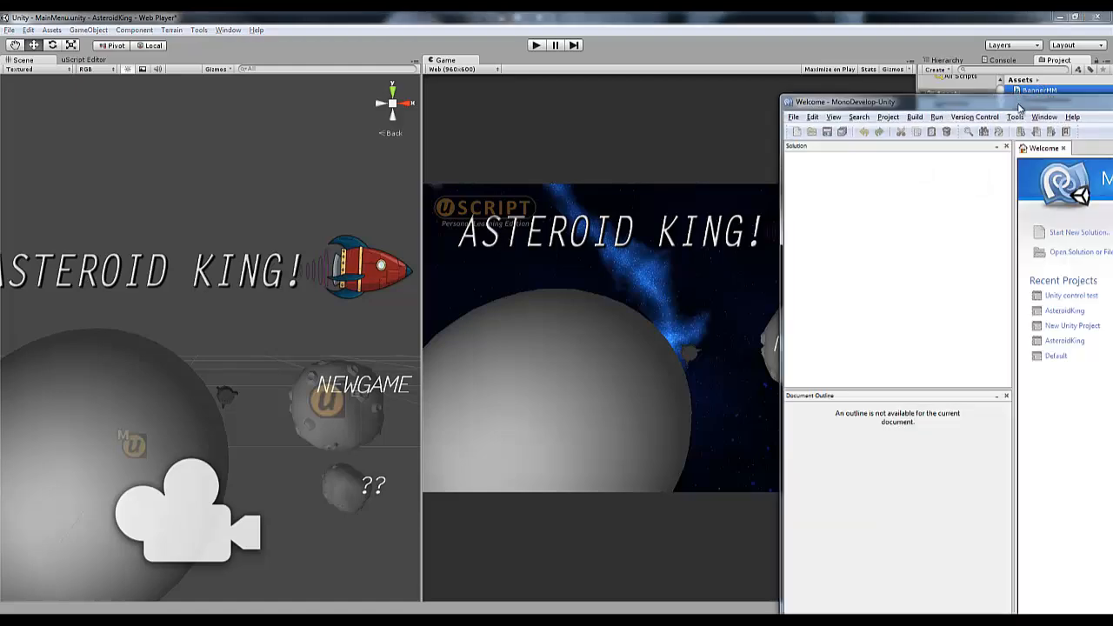
{"action": "left_click_drag", "start_coordinate": [1032, 104], "coordinate": [425, 13]}
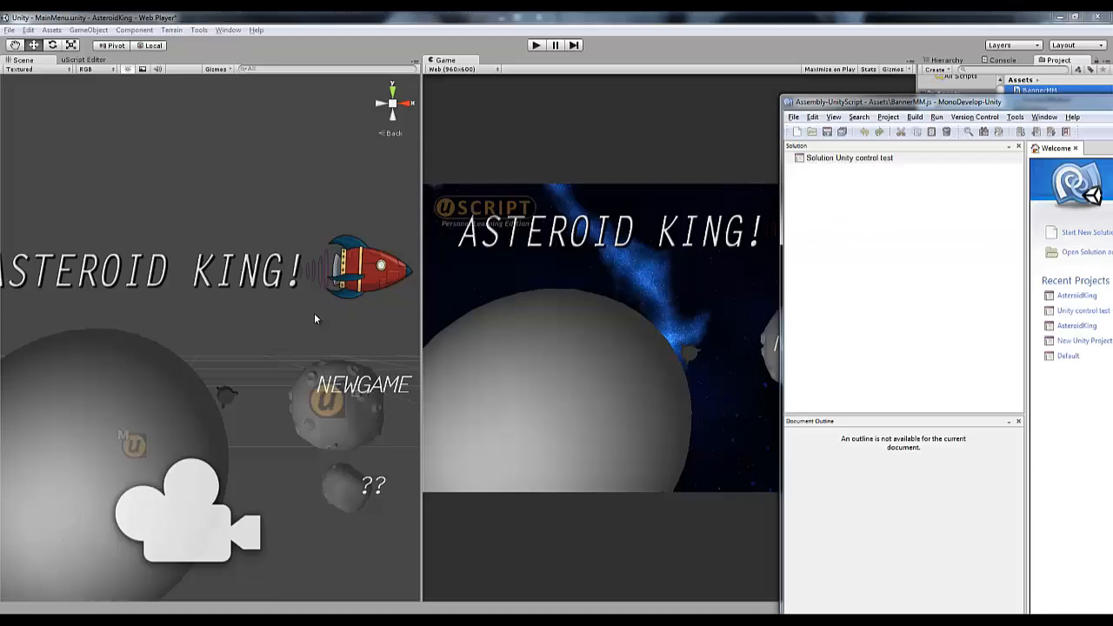
{"action": "left_click_drag", "start_coordinate": [977, 103], "coordinate": [165, 13]}
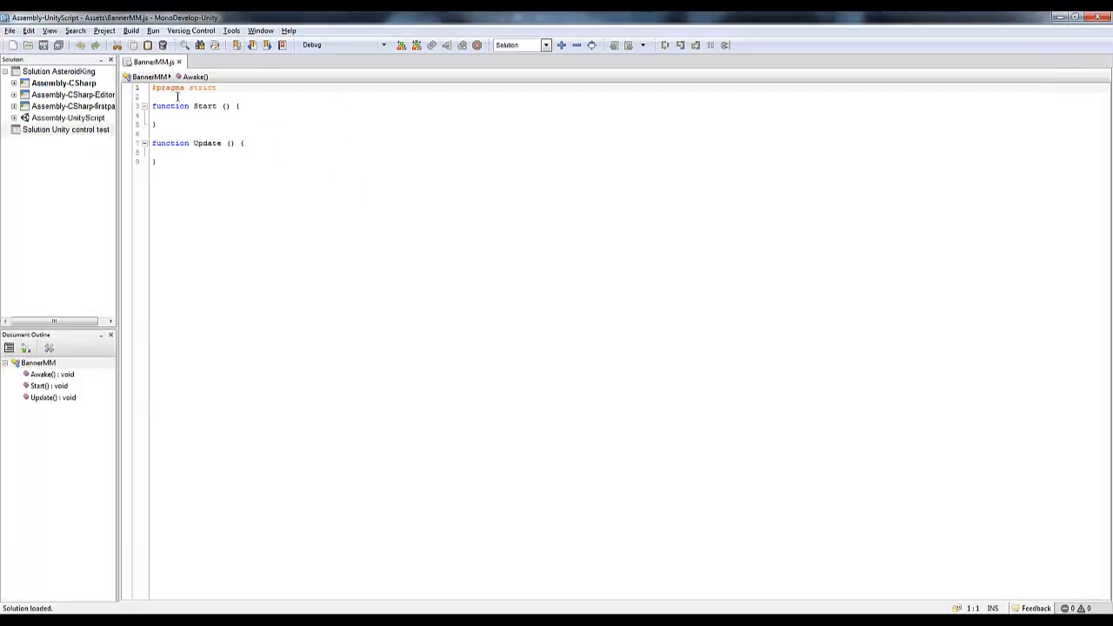
- Declare a float variable named orbit below the pragma line of the BannerMM script, with blank lines around it
{"action": "left_click", "coordinate": [180, 97]}
{"action": "key", "text": "Return"}
{"action": "key", "text": "Return"}
{"action": "key", "text": "Return"}
{"action": "key", "text": "Return"}
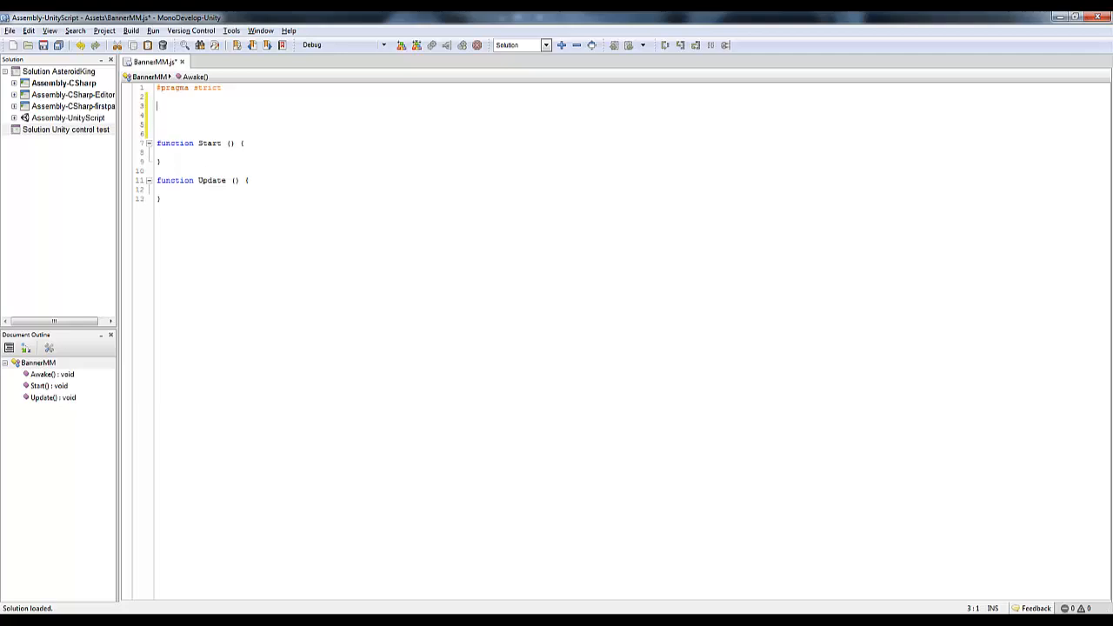
{"action": "type", "text": "var "}
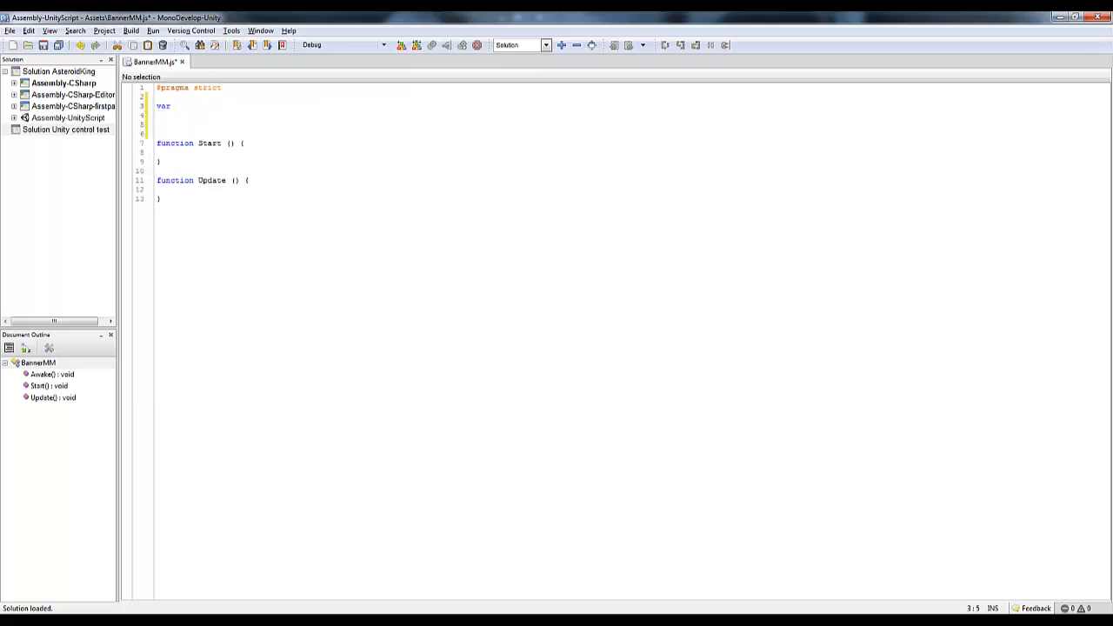
{"action": "type", "text": "orbit "}
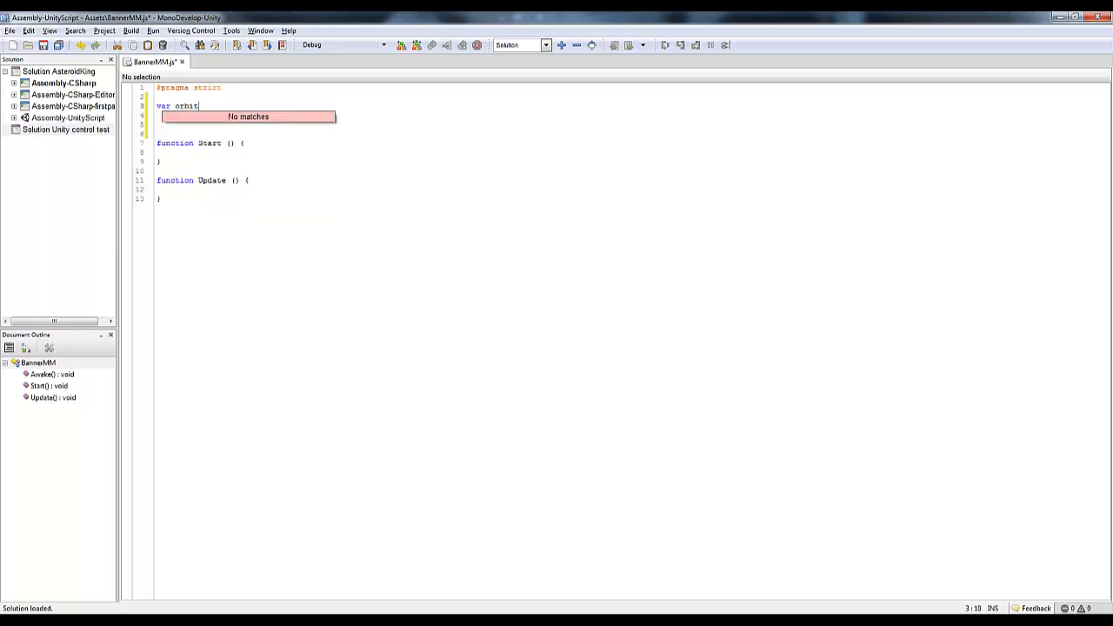
{"action": "type", "text": ": "}
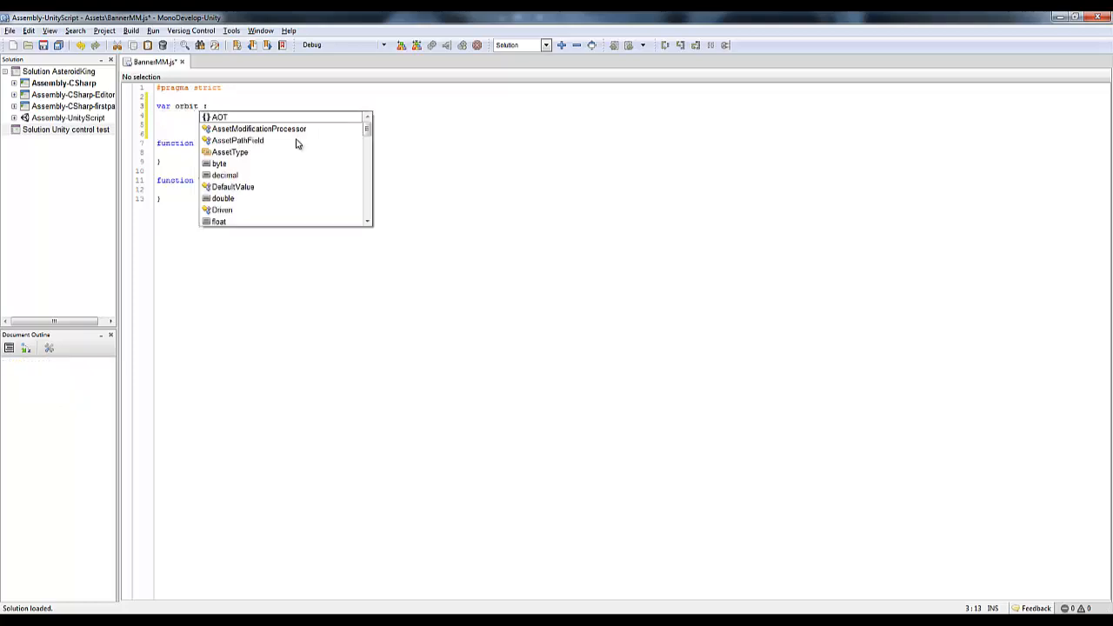
{"action": "type", "text": "float"}
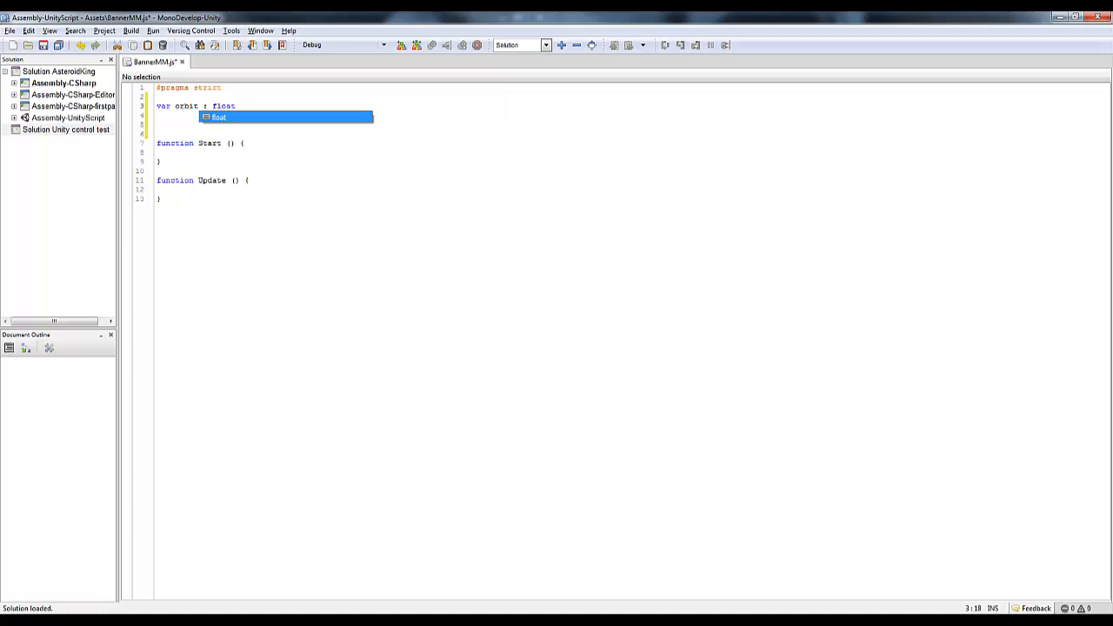
{"action": "type", "text": ";"}
{"action": "key", "text": "Return"}
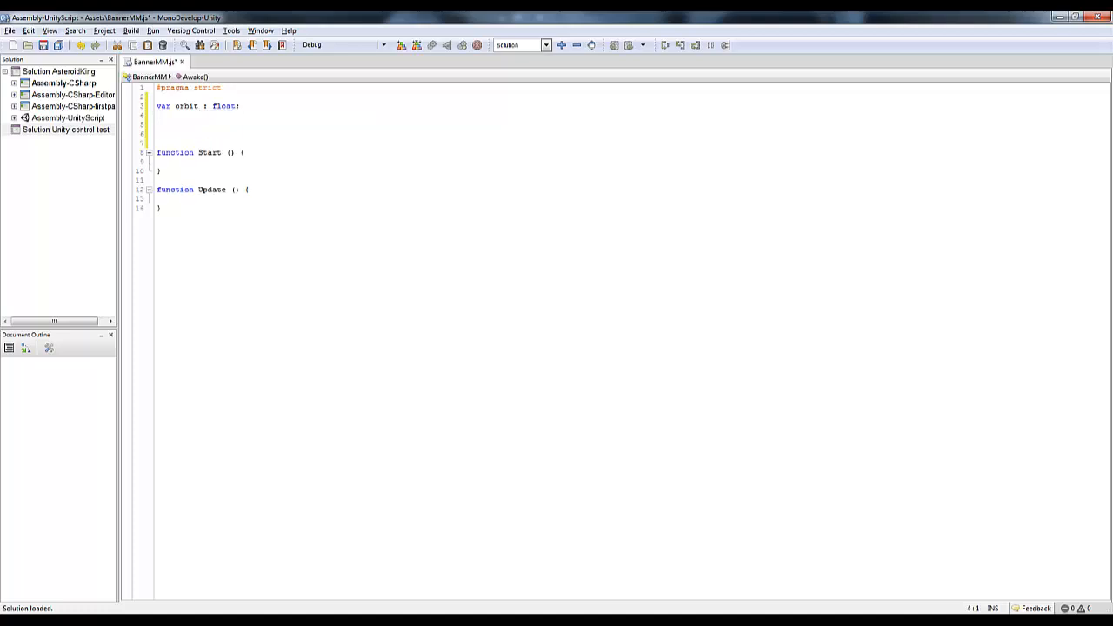
- Declare a float variable named bannerIn on the line below orbit
{"action": "type", "text": "var "}
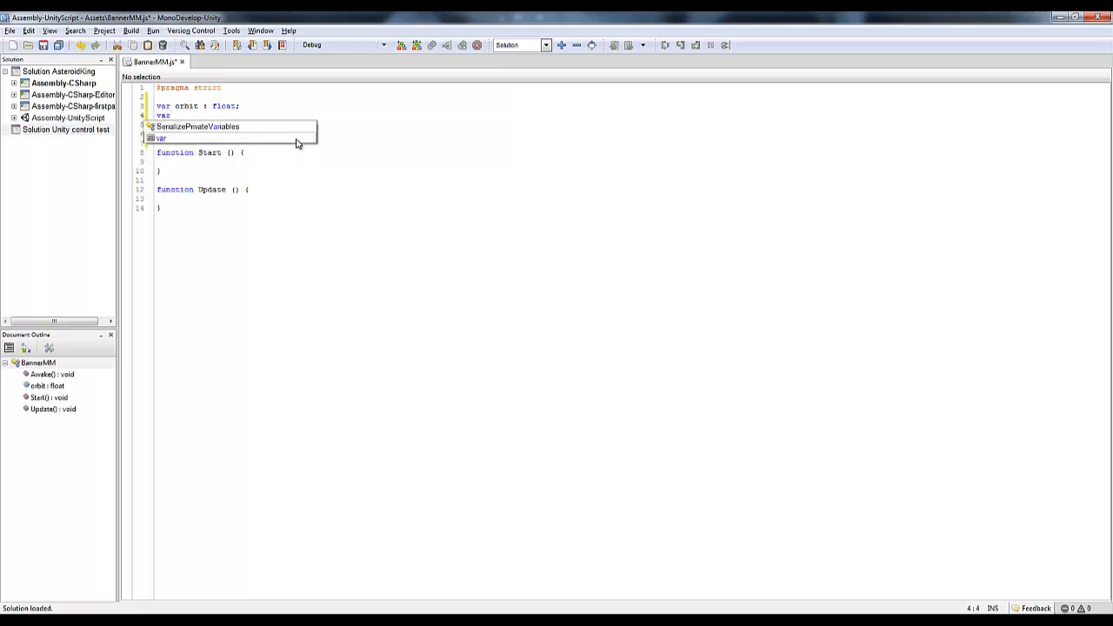
{"action": "type", "text": "bann"}
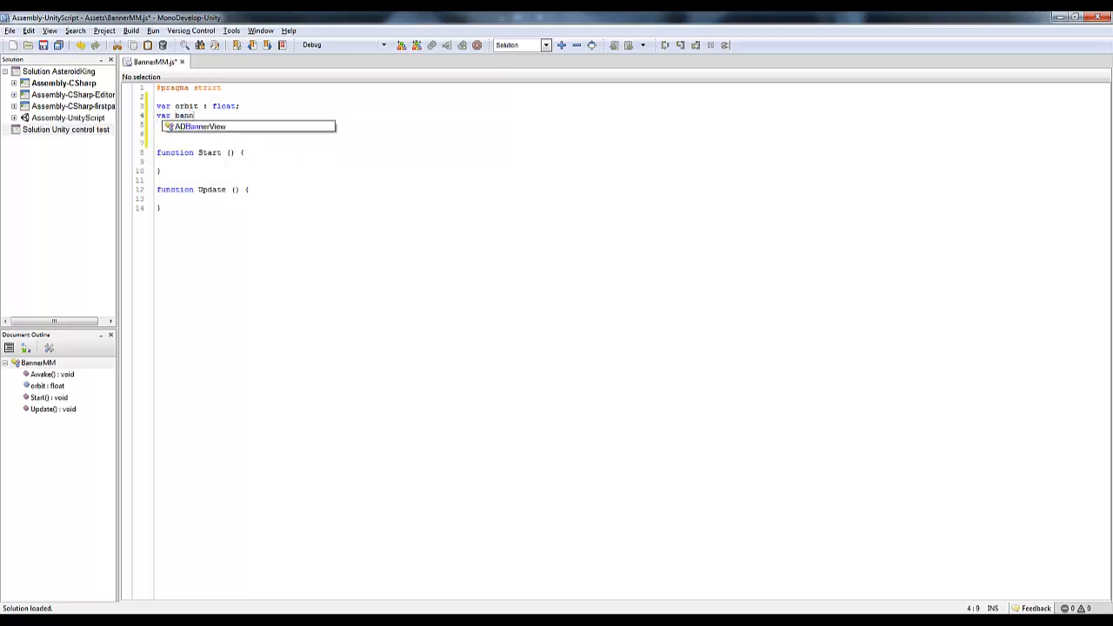
{"action": "type", "text": "erIn"}
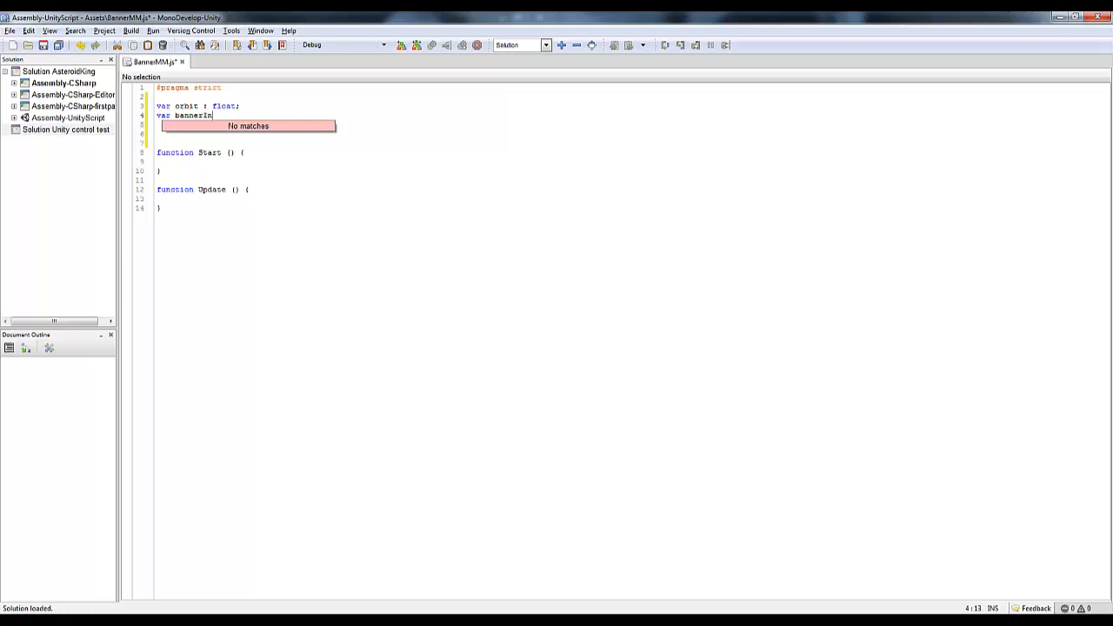
{"action": "type", "text": " : flac"}
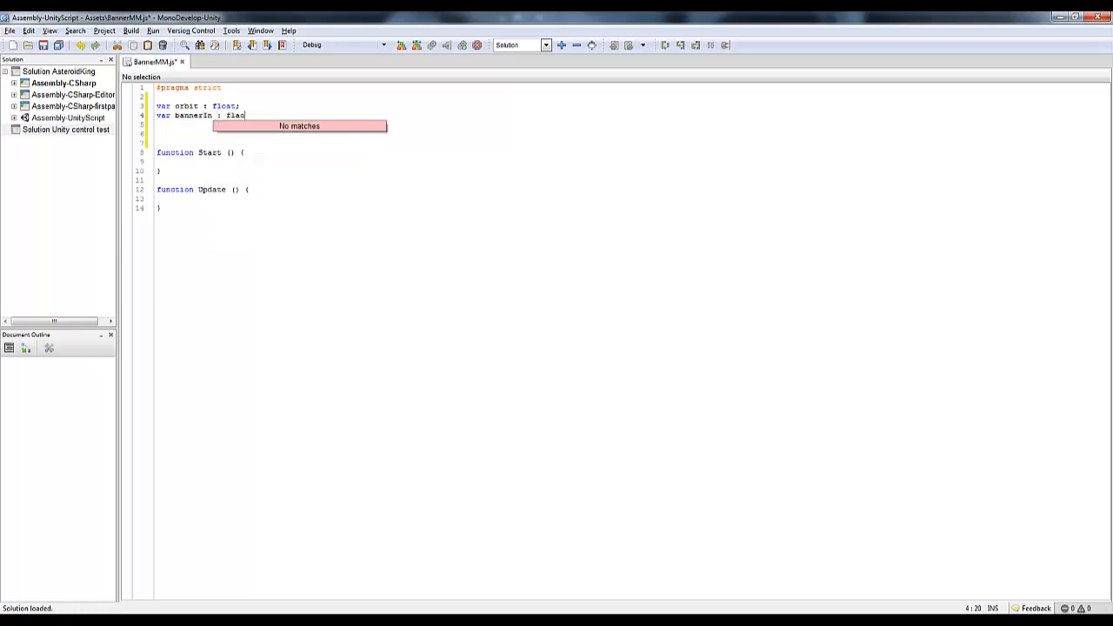
{"action": "type", "text": "t"}
{"action": "key", "text": "BackSpace"}
{"action": "key", "text": "BackSpace"}
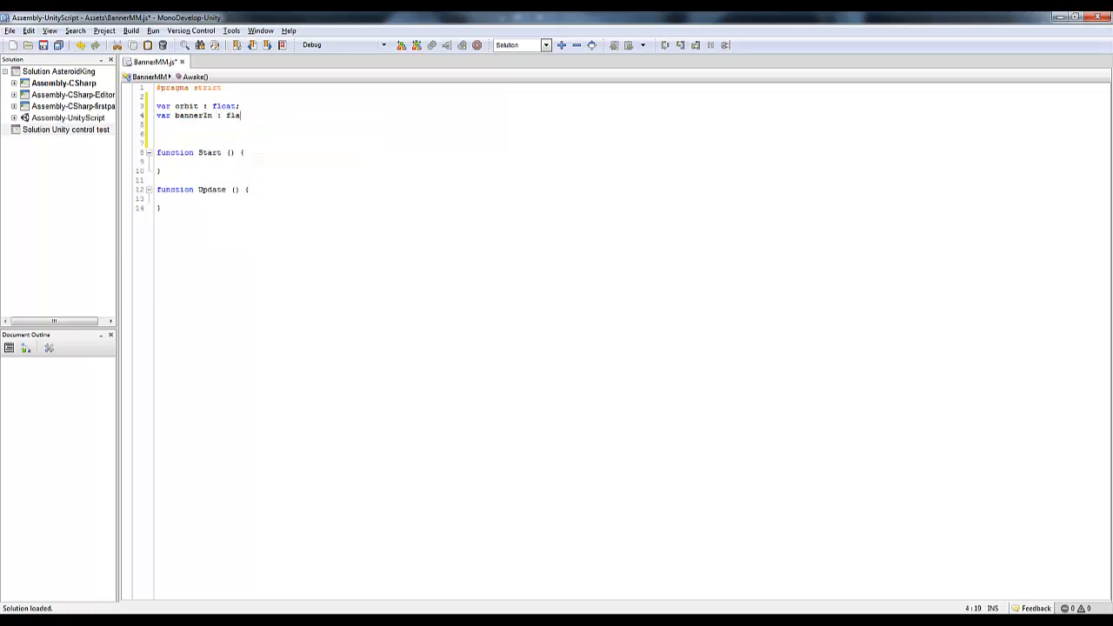
{"action": "type", "text": "oa"}
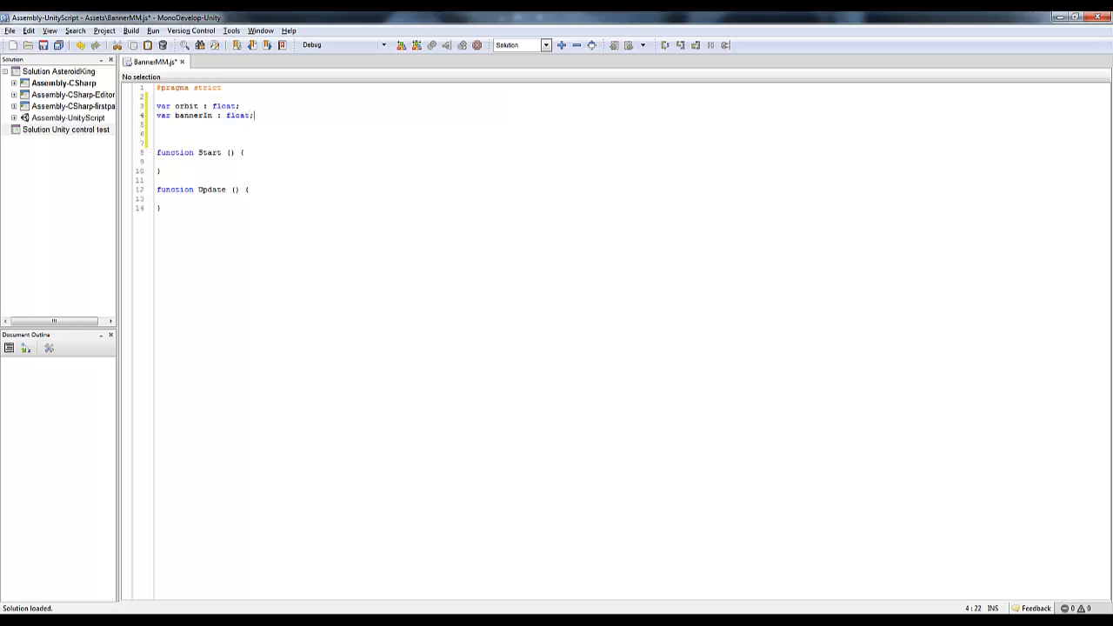
{"action": "type", "text": "t;"}
{"action": "key", "text": "Return"}
- Declare a float variable named bannerTime below bannerIn and remove a surplus blank line after it
{"action": "type", "text": "var banner"}
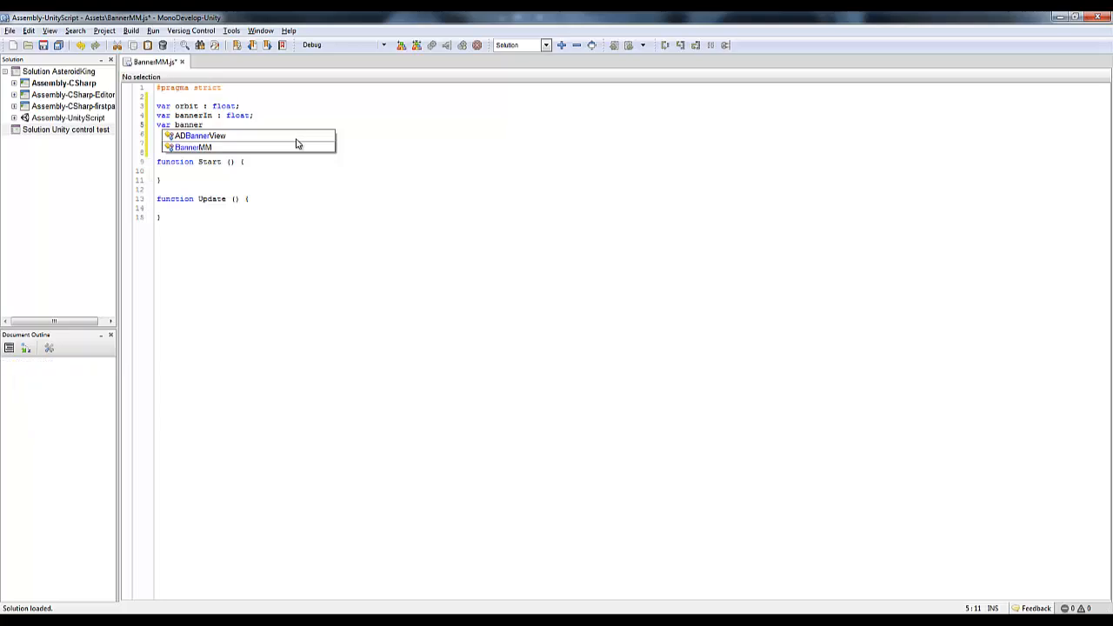
{"action": "type", "text": "Time"}
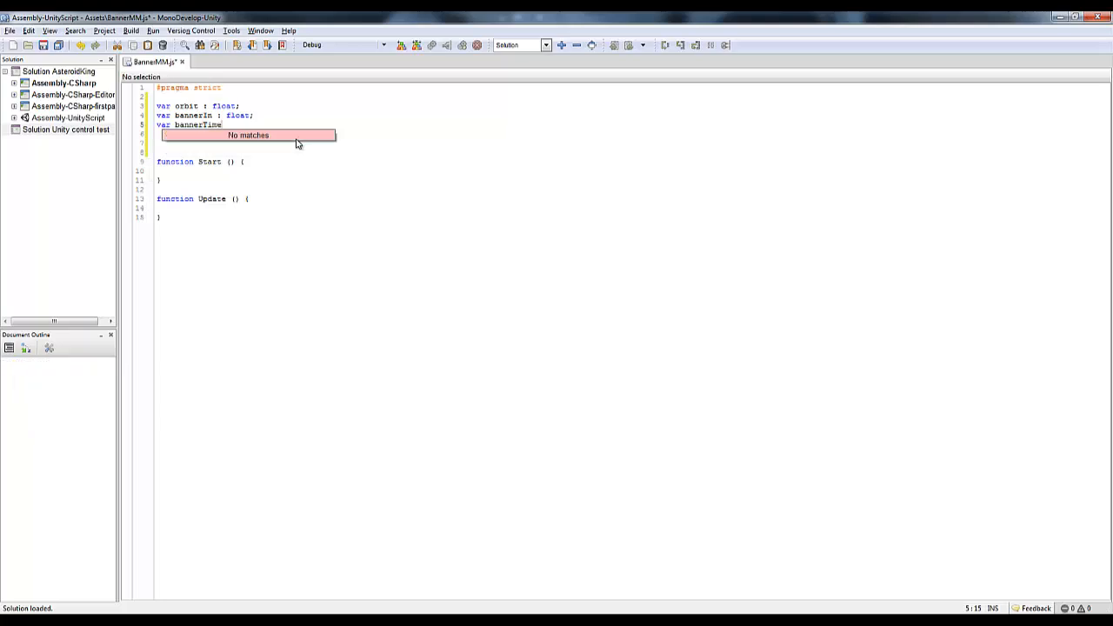
{"action": "type", "text": " : "}
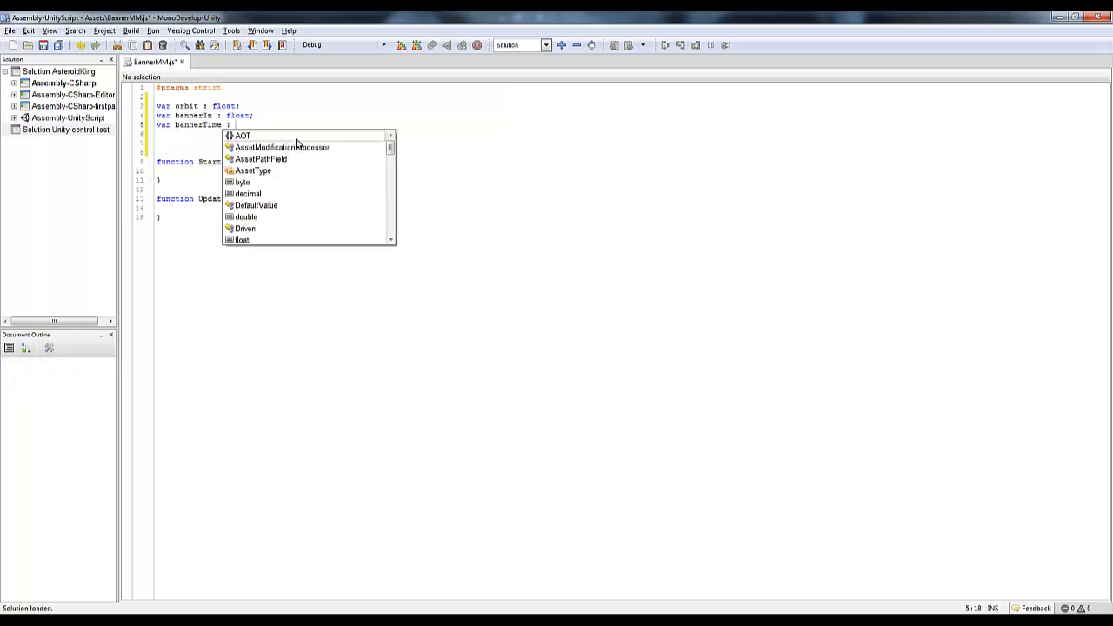
{"action": "type", "text": "flact;"}
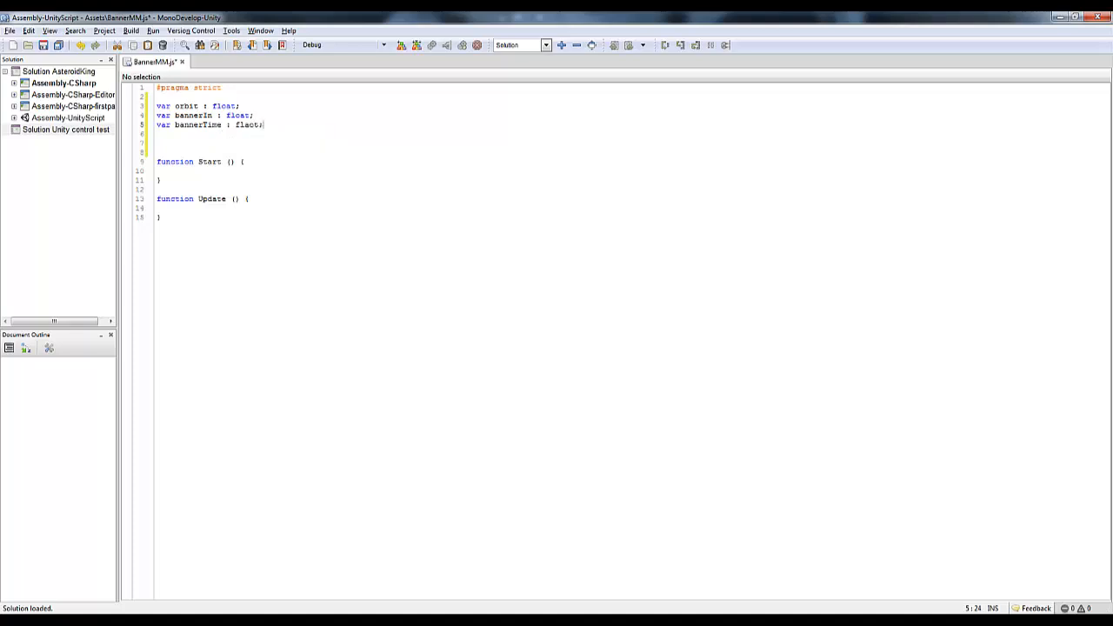
{"action": "key", "text": "BackSpace"}
{"action": "key", "text": "BackSpace"}
{"action": "key", "text": "BackSpace"}
{"action": "key", "text": "BackSpace"}
{"action": "type", "text": "oat"}
{"action": "key", "text": "Return"}
{"action": "key", "text": "Delete"}
{"action": "key", "text": "Delete"}
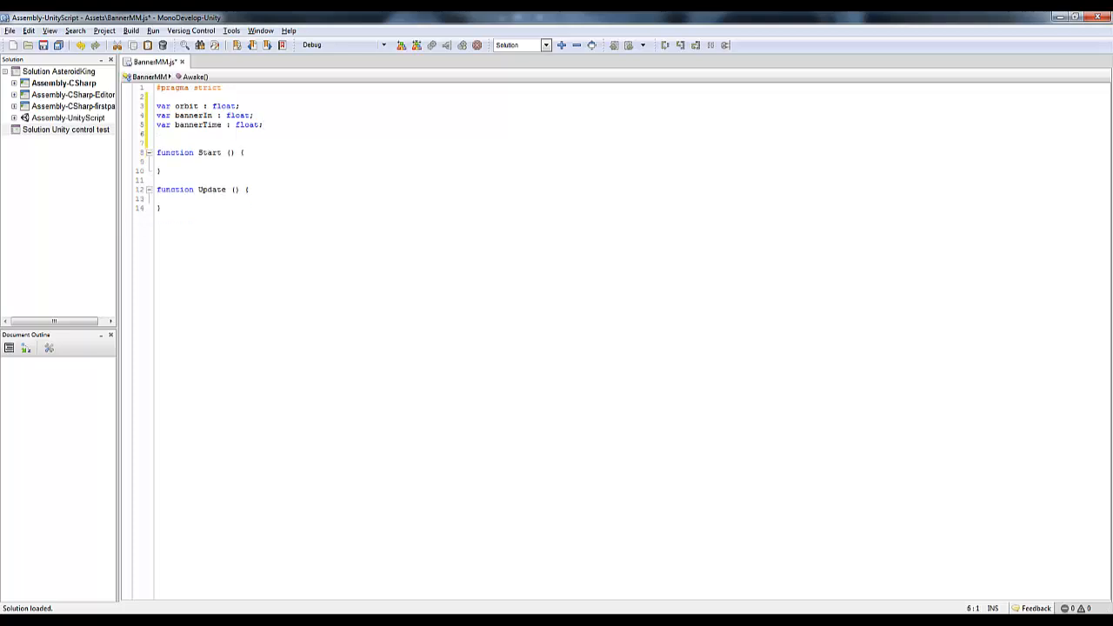
- Add blank lines inside the Update function and start an indented if statement there
{"action": "key", "text": "Down"}
{"action": "key", "text": "Down"}
{"action": "key", "text": "Down"}
{"action": "key", "text": "Down"}
{"action": "key", "text": "Down"}
{"action": "key", "text": "Down"}
{"action": "key", "text": "Down"}
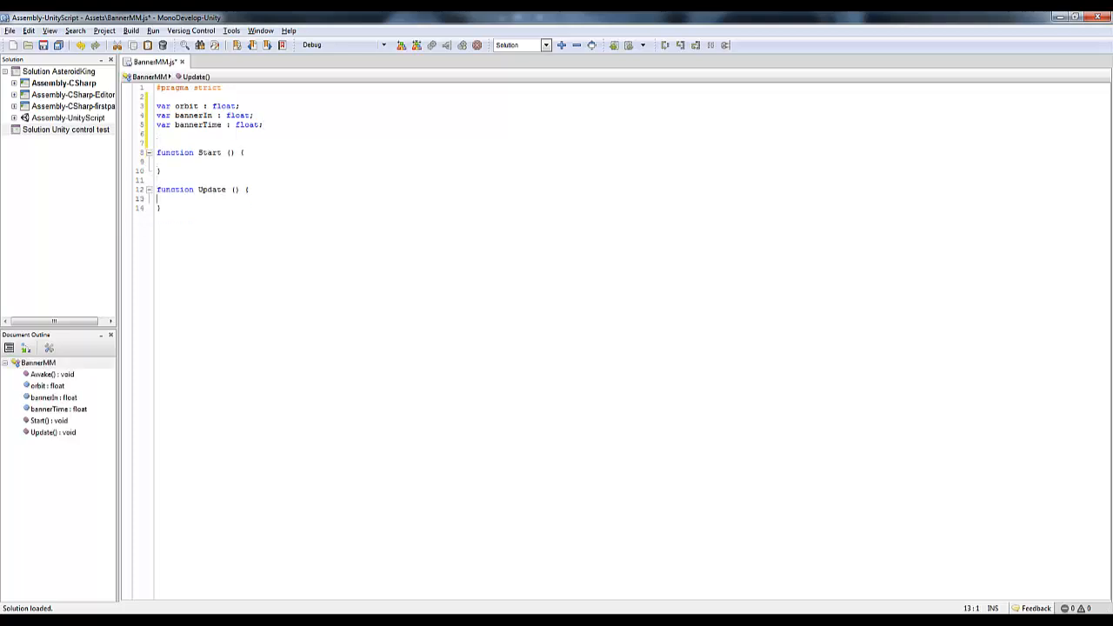
{"action": "key", "text": "Return"}
{"action": "key", "text": "Return"}
{"action": "key", "text": "Return"}
{"action": "key", "text": "Return"}
{"action": "key", "text": "Up"}
{"action": "type", "text": "if"}
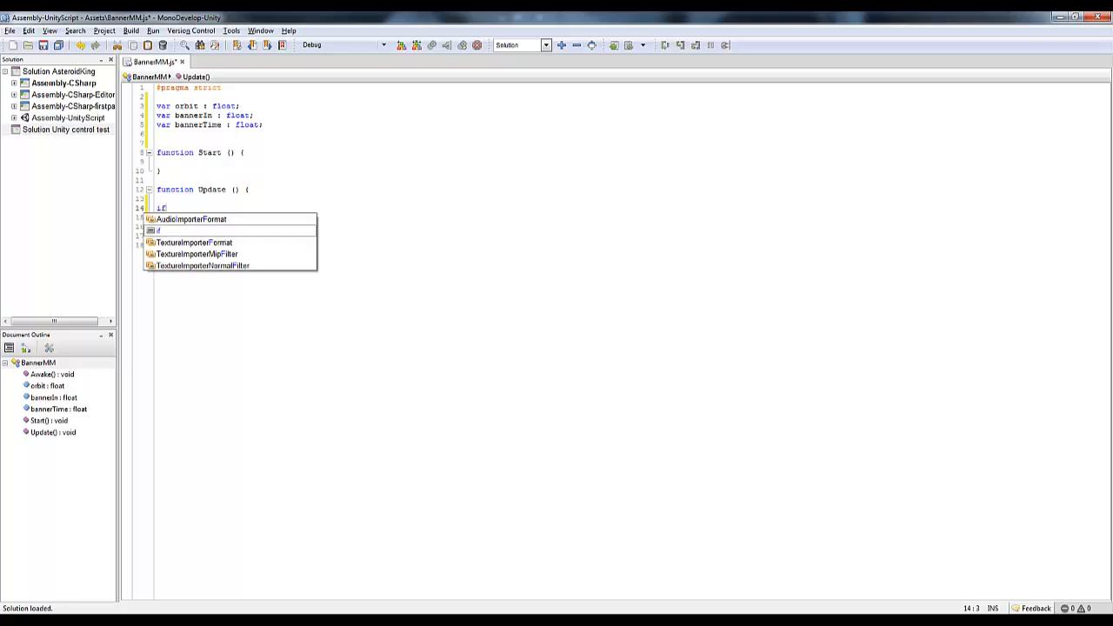
{"action": "key", "text": "Return"}
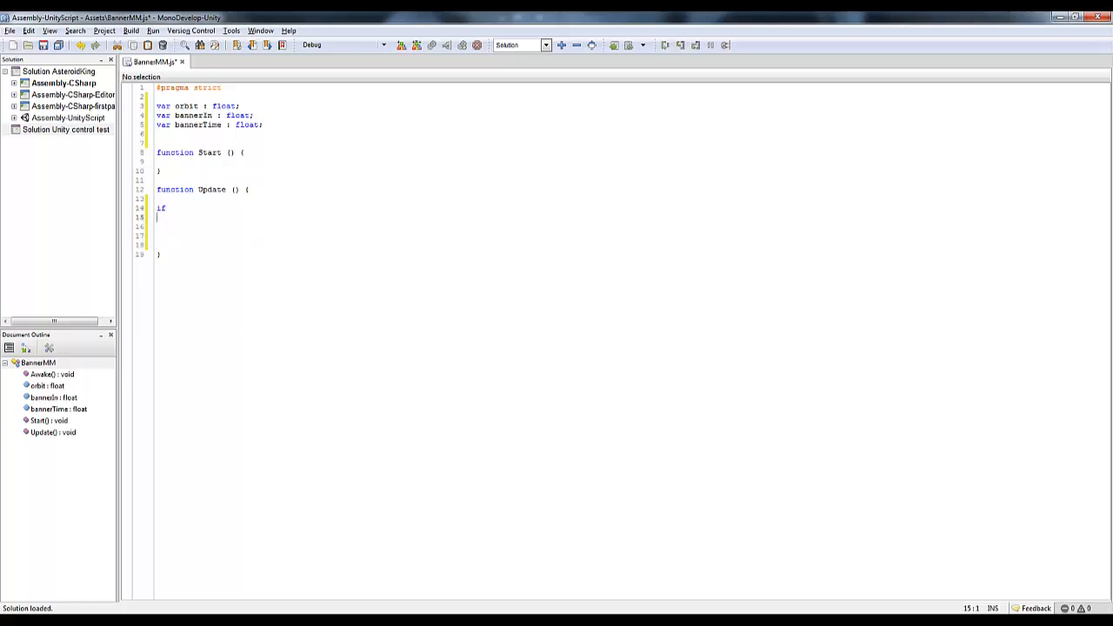
{"action": "key", "text": "BackSpace"}
{"action": "key", "text": "Up"}
{"action": "key", "text": "Tab"}
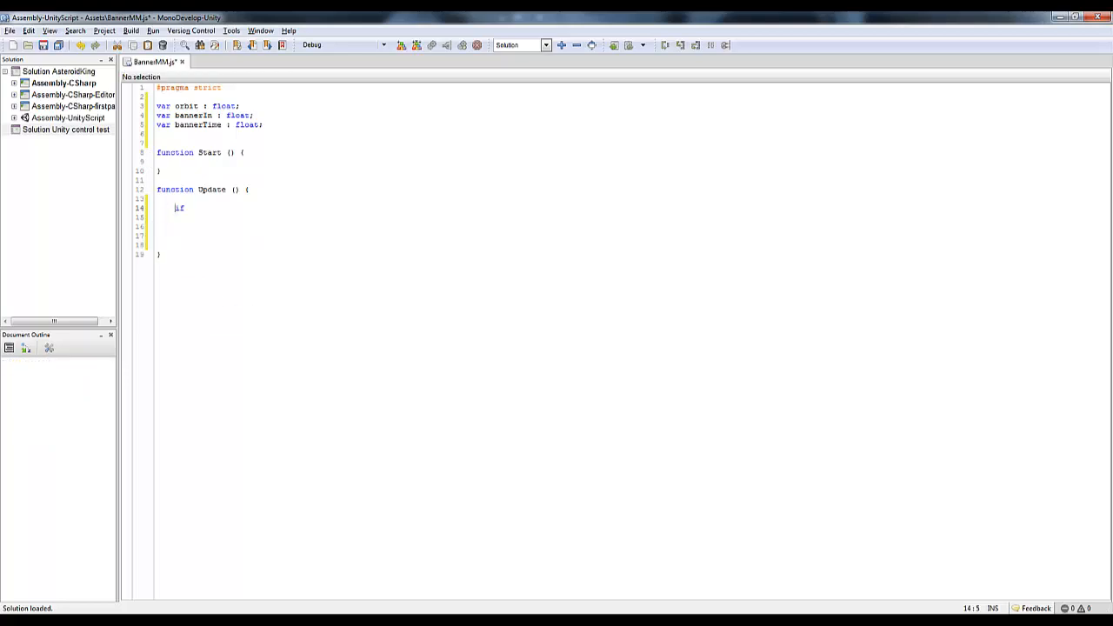
- Give the if statement the condition (orbit >0) and open its code block with a brace
{"action": "key", "text": "Down"}
{"action": "type", "text": "(orbit >0)"}
{"action": "key", "text": "Return"}
{"action": "type", "text": "{"}
{"action": "key", "text": "Return"}
- Inside the if block, begin the call iTween.MoveTo(gameobject,{"x": for the banner's movement
{"action": "type", "text": "iTween"}
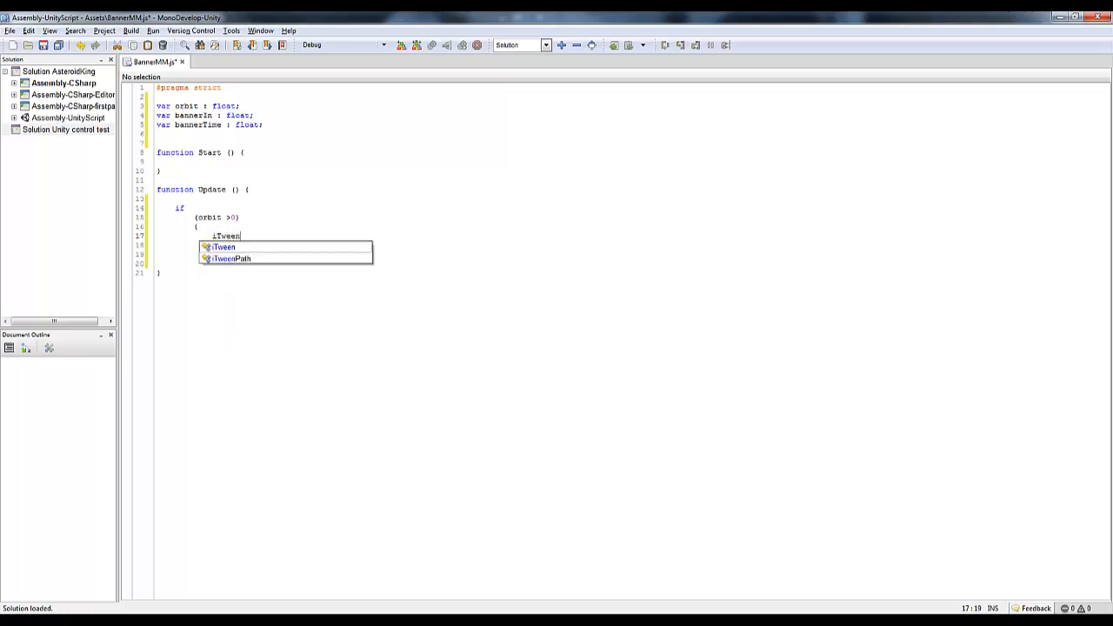
{"action": "type", "text": ".M"}
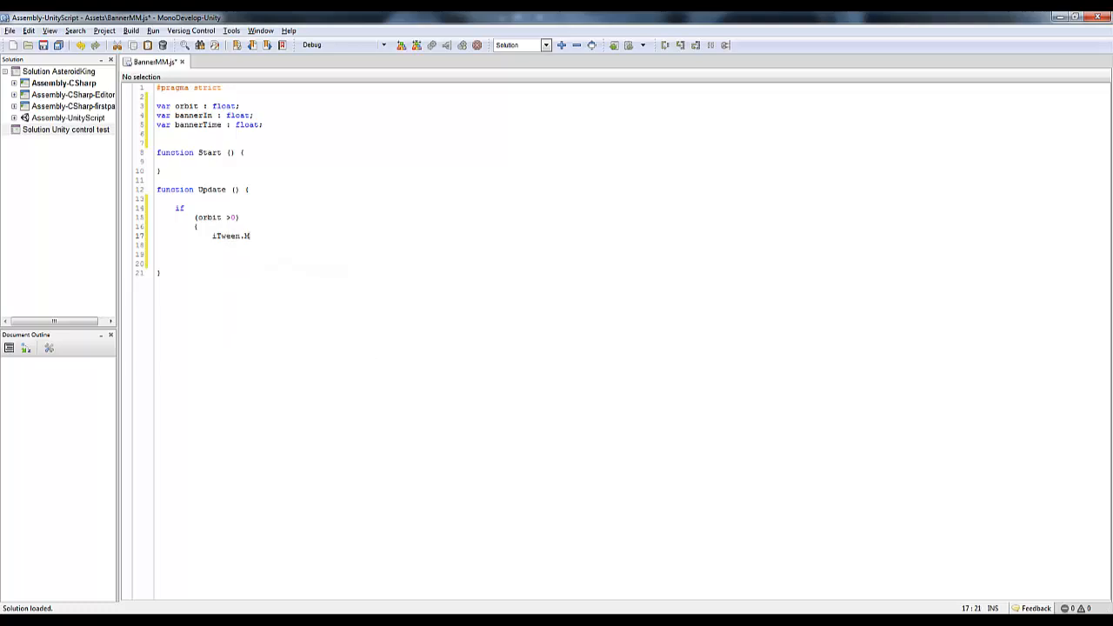
{"action": "type", "text": "oveTo(game"}
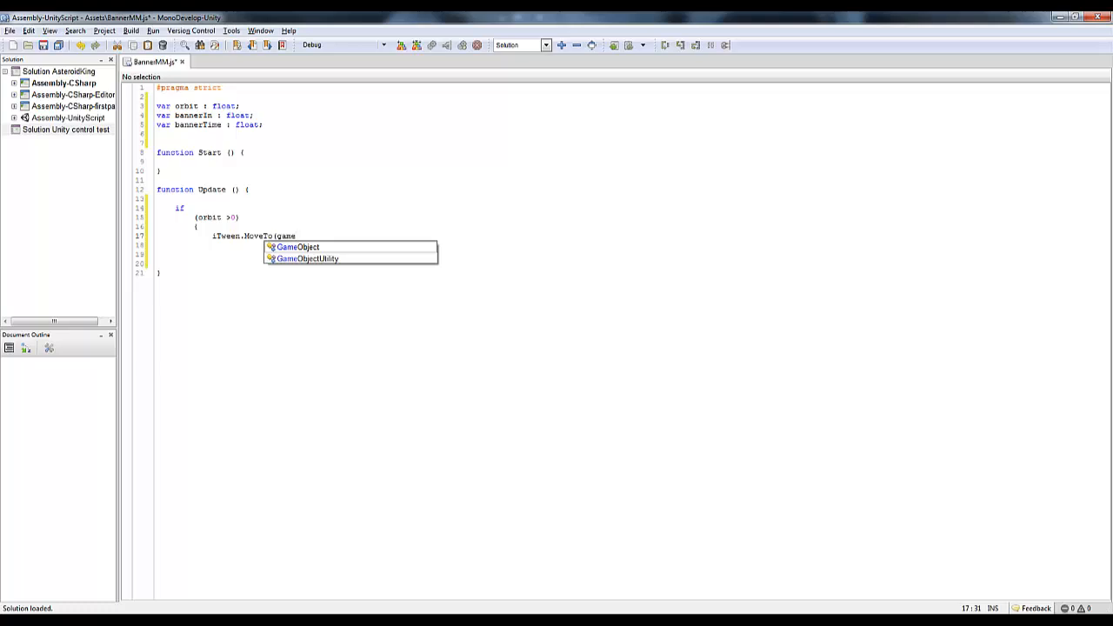
{"action": "type", "text": "object"}
{"action": "type", "text": ",{"}
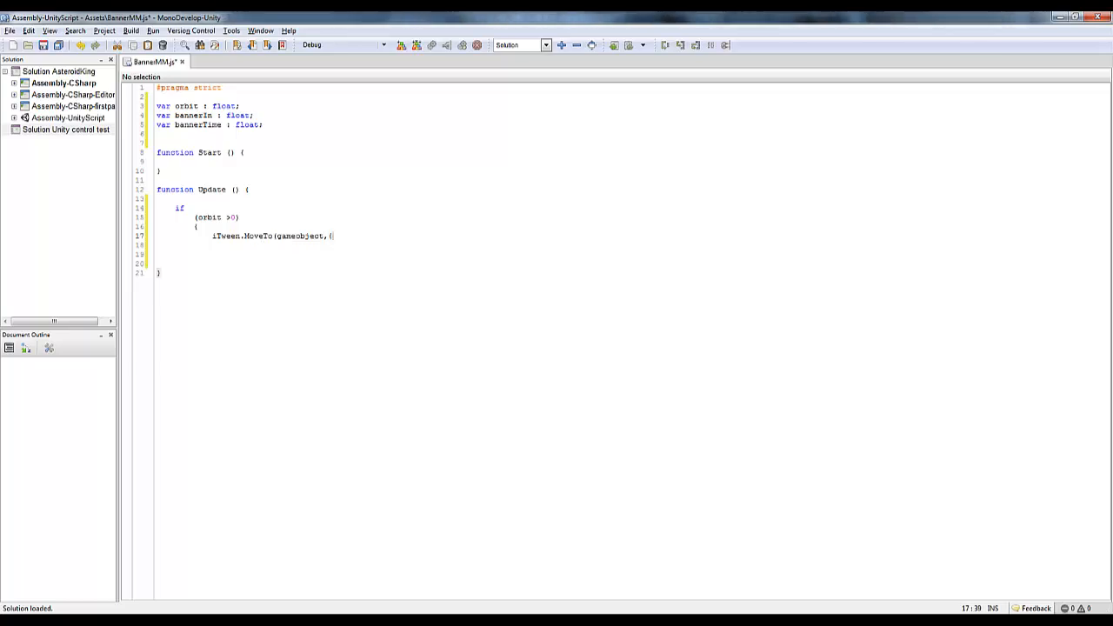
{"action": "type", "text": "(\""}
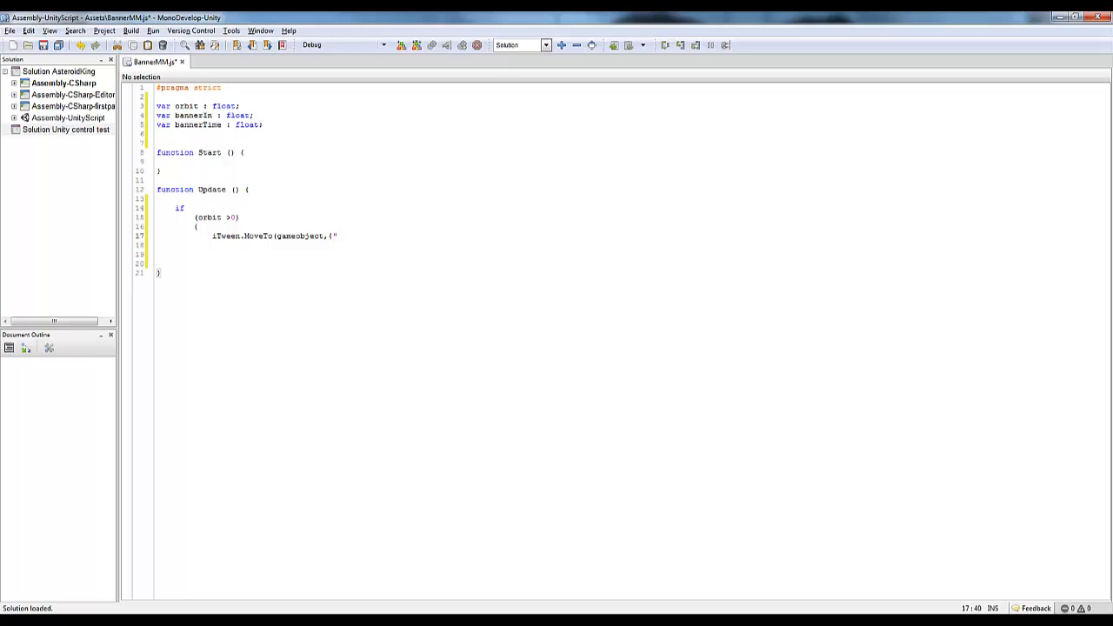
{"action": "type", "text": "a"}
{"action": "type", "text": "\":"}
- Switch to Unity, set the transform handle to Center and Global, and move the Banner plane along X to about 2.16
{"action": "double_click", "coordinate": [331, 19]}
{"action": "left_click_drag", "start_coordinate": [357, 118], "coordinate": [334, 359]}
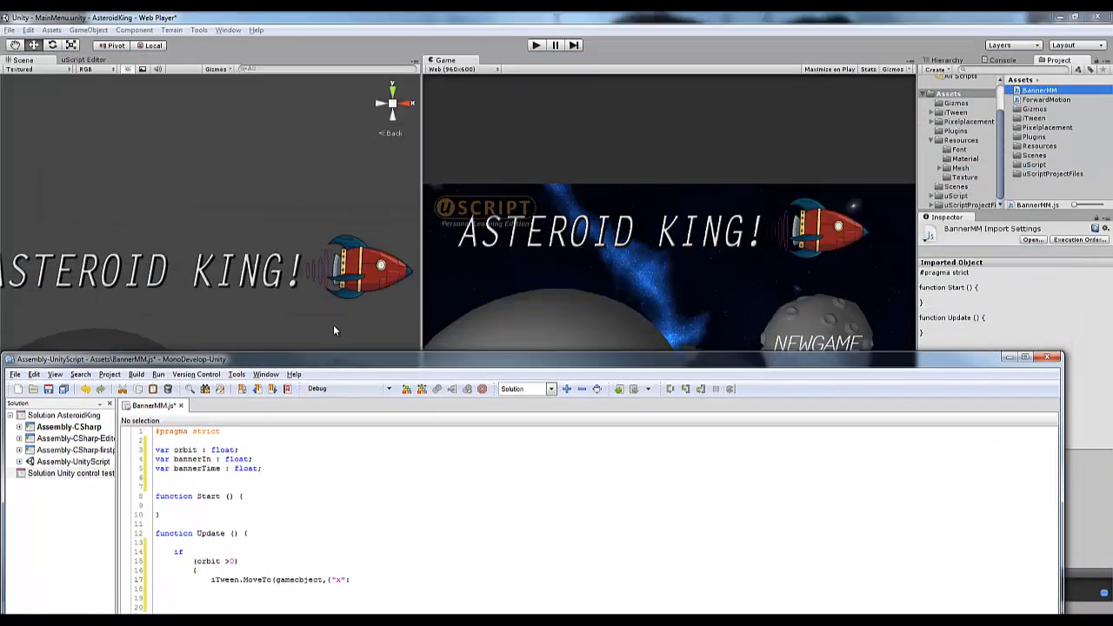
{"action": "left_click", "coordinate": [266, 276]}
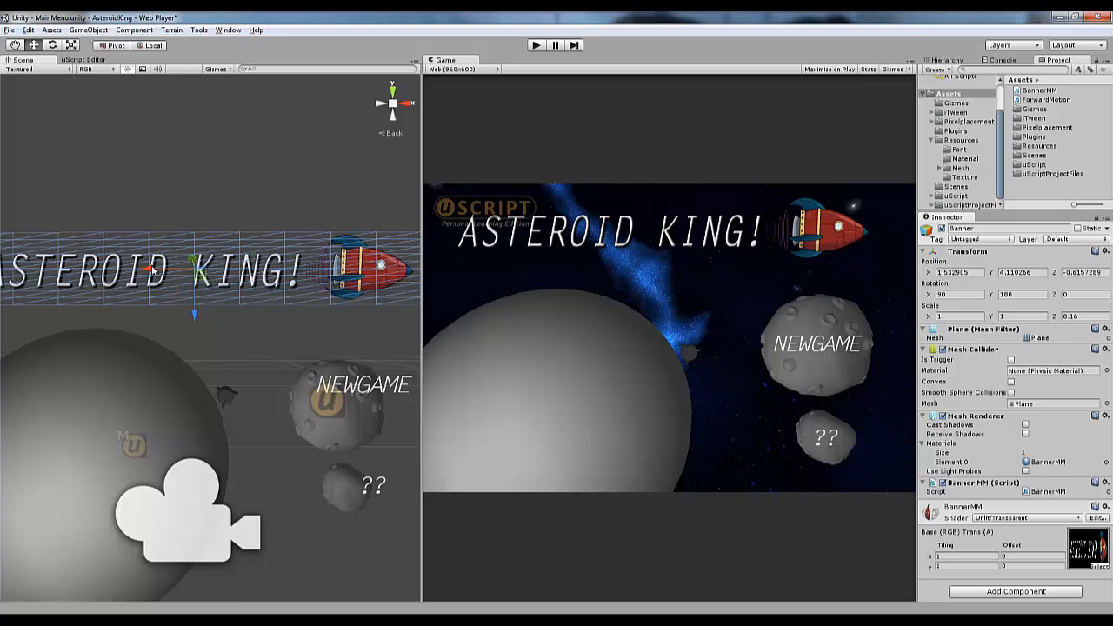
{"action": "left_click_drag", "start_coordinate": [152, 272], "coordinate": [119, 286]}
{"action": "left_click", "coordinate": [153, 45]}
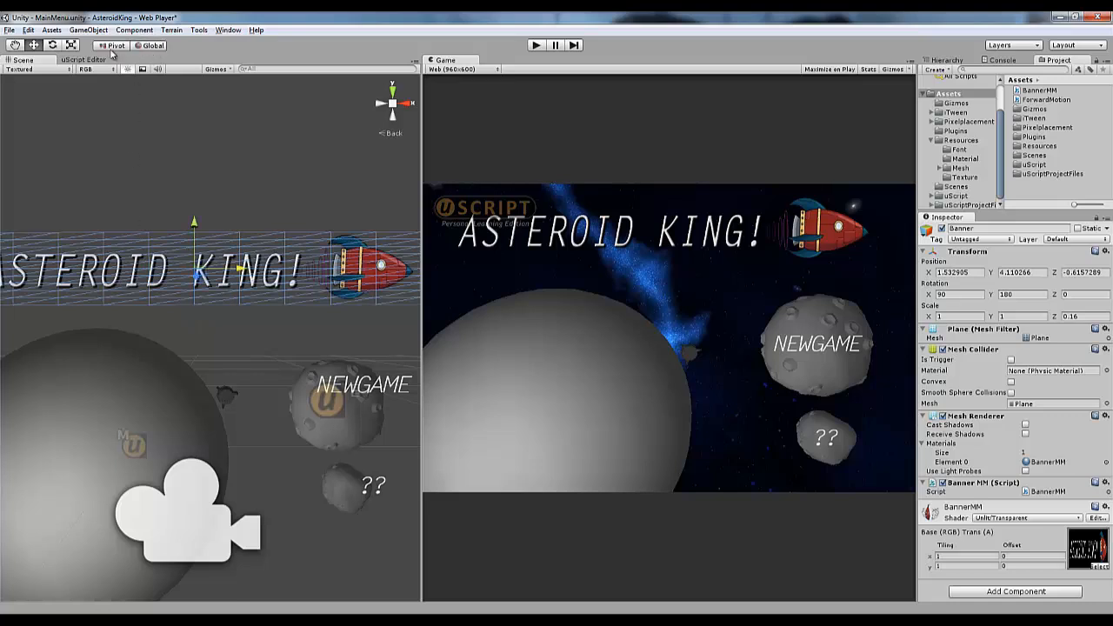
{"action": "left_click", "coordinate": [114, 46]}
{"action": "left_click_drag", "start_coordinate": [226, 274], "coordinate": [270, 280]}
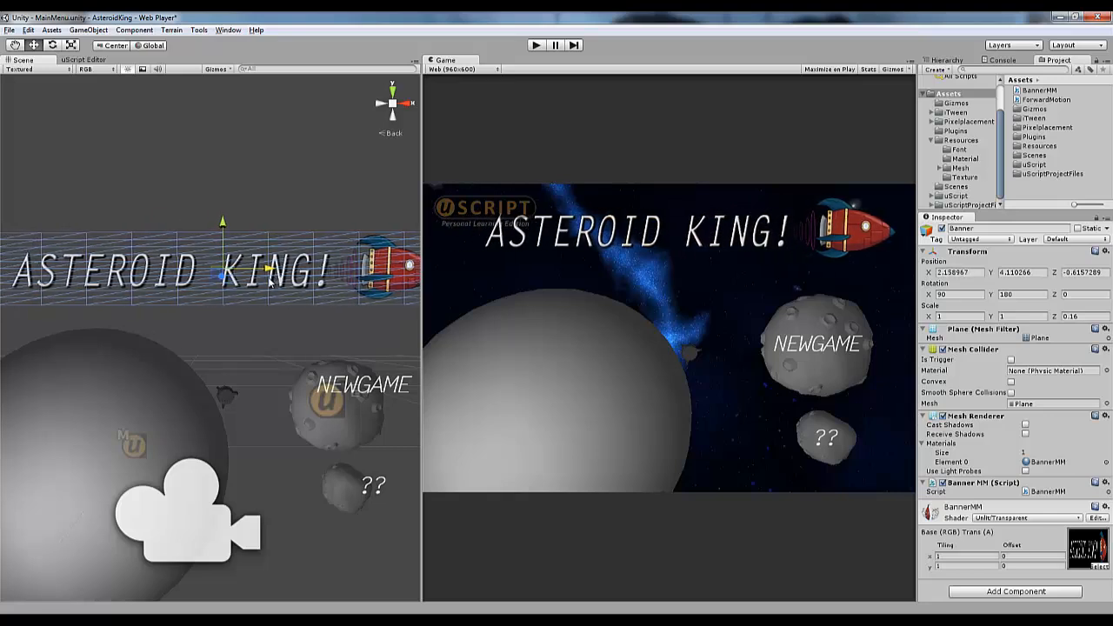
- Copy the Banner's X position and, in MonoDevelop, insert 2.158967 as the x value in the iTween.MoveTo call
{"action": "left_click_drag", "start_coordinate": [976, 275], "coordinate": [934, 276]}
{"action": "key", "text": "ctrl+c"}
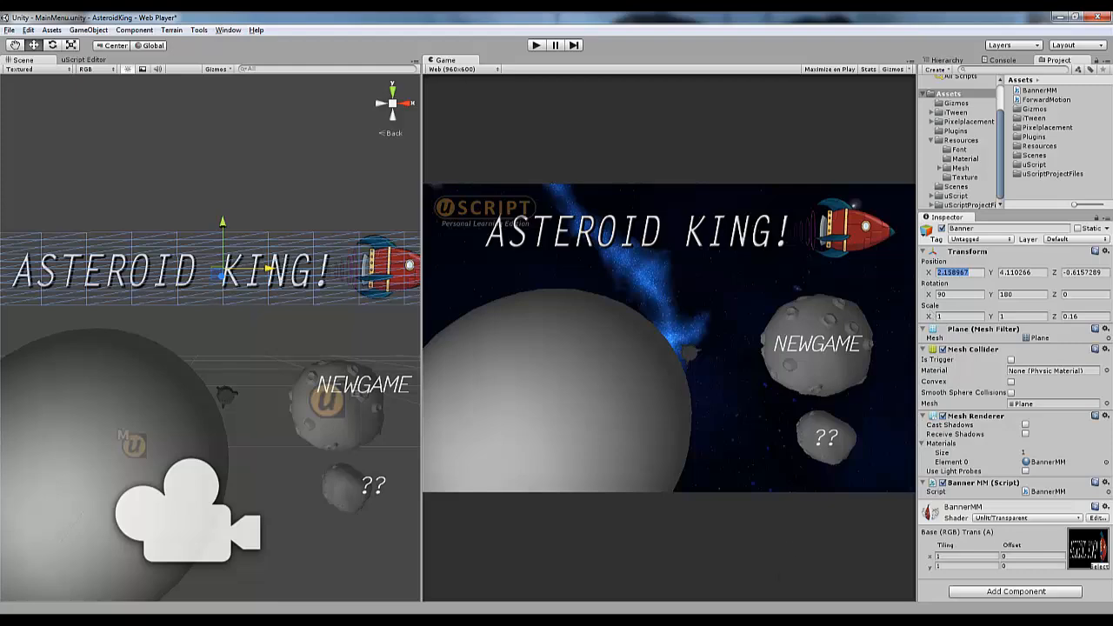
{"action": "key", "text": "alt+Tab"}
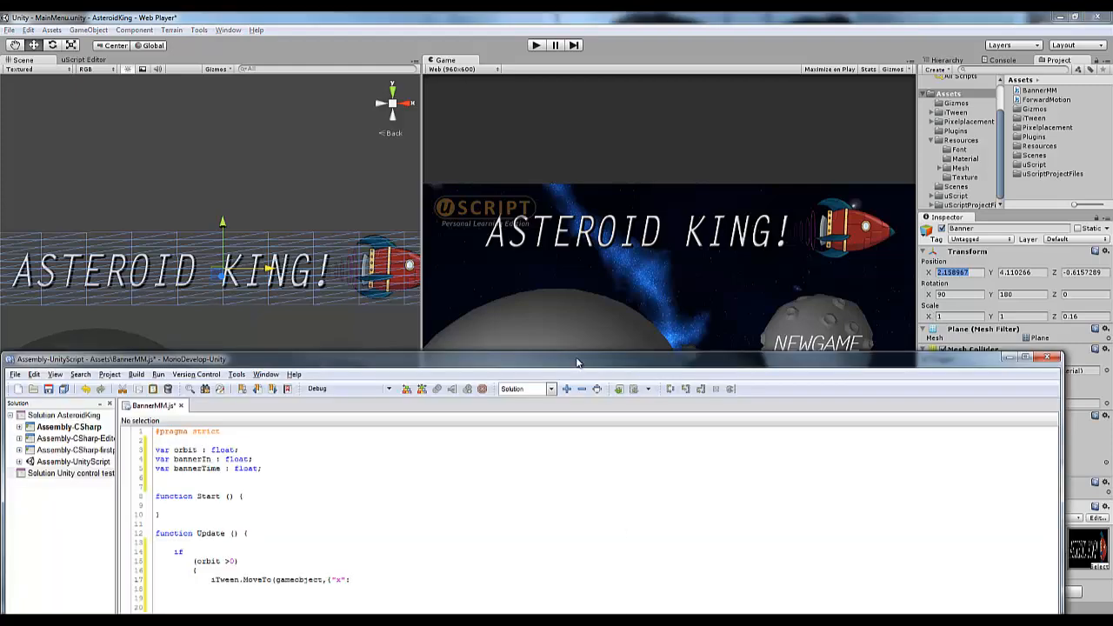
{"action": "left_click_drag", "start_coordinate": [577, 362], "coordinate": [583, 42]}
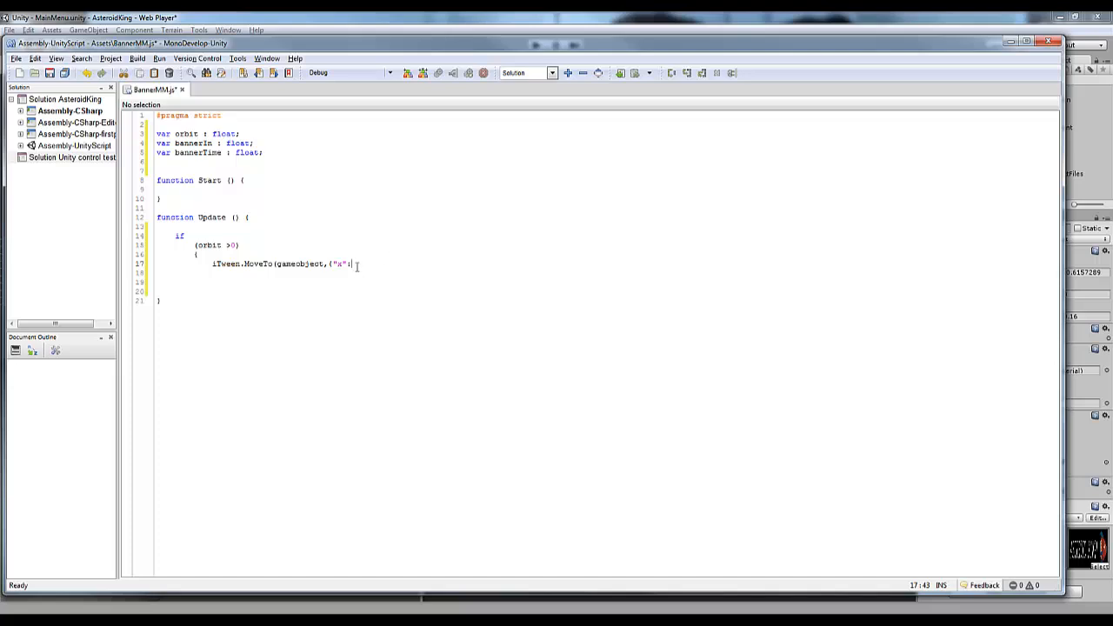
{"action": "key", "text": "ctrl+v"}
- Add the parameter "time": bannerTime to the iTween.MoveTo call, followed by a comma
{"action": "type", "text": ", \"time\": ba"}
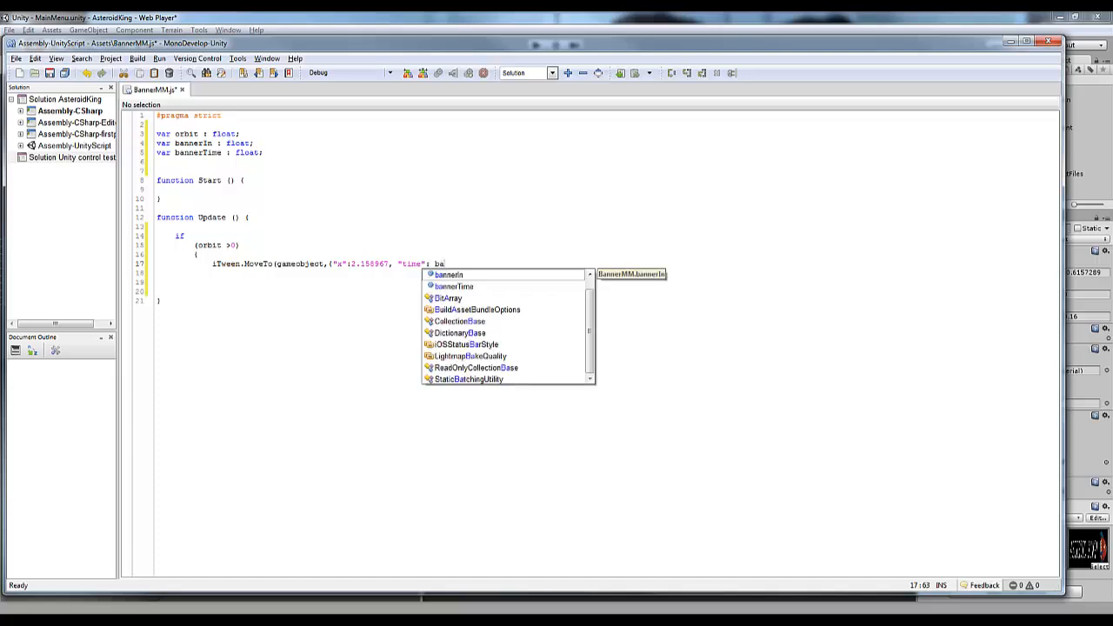
{"action": "type", "text": "nnerTime"}
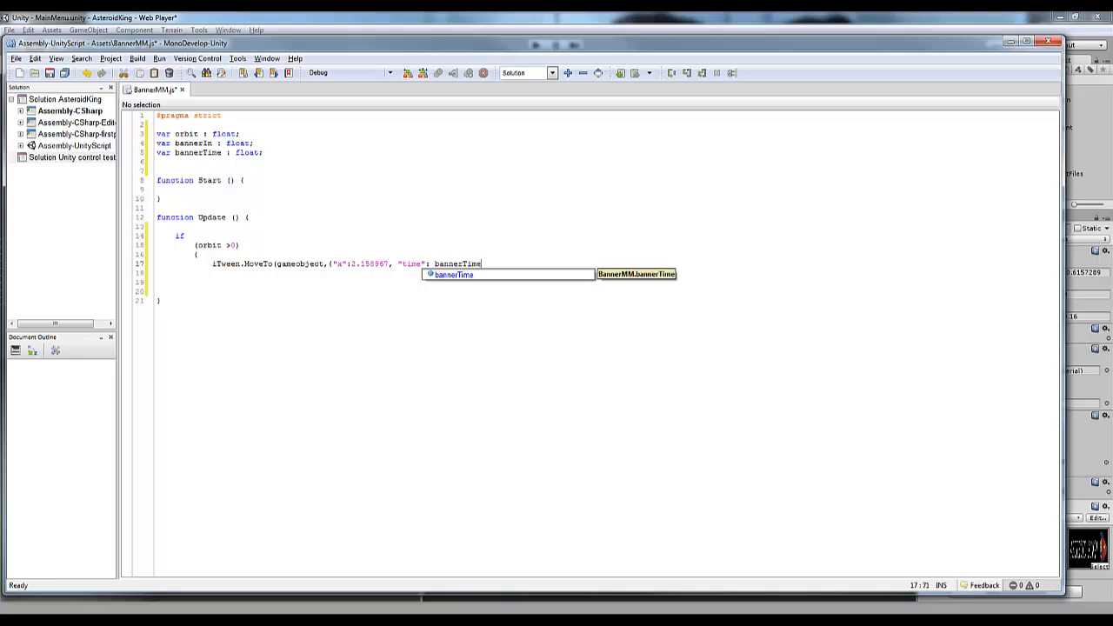
{"action": "type", "text": ", "}
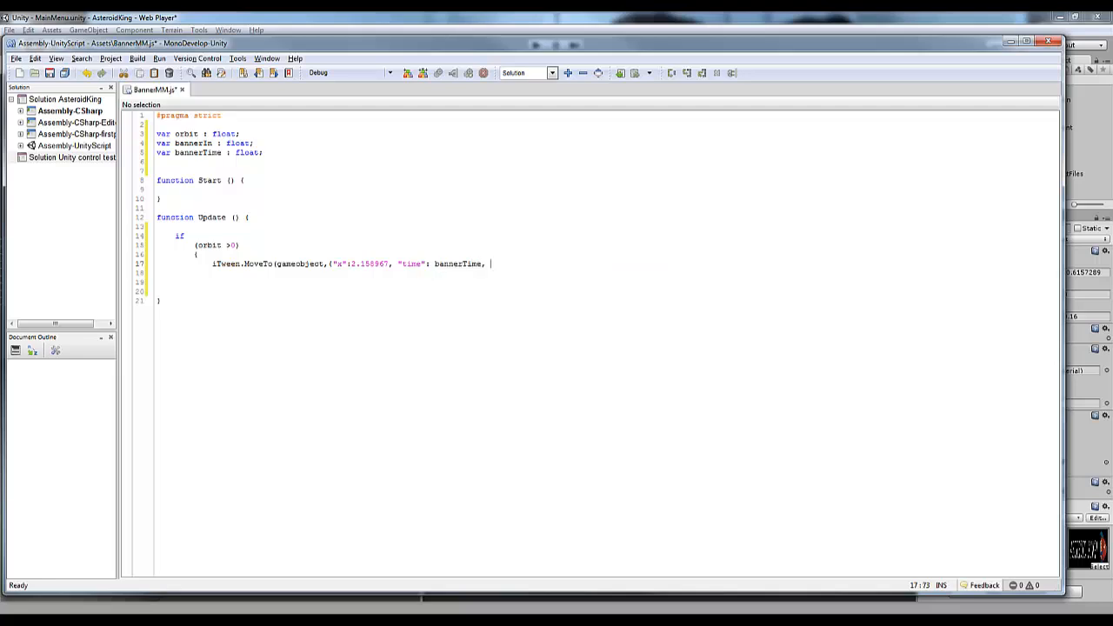
- Add the parameter "easeType": "liner" and finish the iTween.MoveTo statement with its closing brackets and semicolon
{"action": "type", "text": "\"easetype"}
{"action": "key", "text": "BackSpace"}
{"action": "key", "text": "BackSpace"}
{"action": "key", "text": "BackSpace"}
{"action": "key", "text": "BackSpace"}
{"action": "type", "text": "Typ"}
{"action": "type", "text": "e"}
{"action": "type", "text": ":"}
{"action": "type", "text": " \"liner"}
{"action": "type", "text": "\""}
{"action": "type", "text": ")"}
{"action": "type", "text": ");"}
- Close the if block with a brace after a blank line below the iTween.MoveTo statement
{"action": "key", "text": "Return"}
{"action": "key", "text": "Return"}
{"action": "key", "text": "BackSpace"}
{"action": "type", "text": "}"}
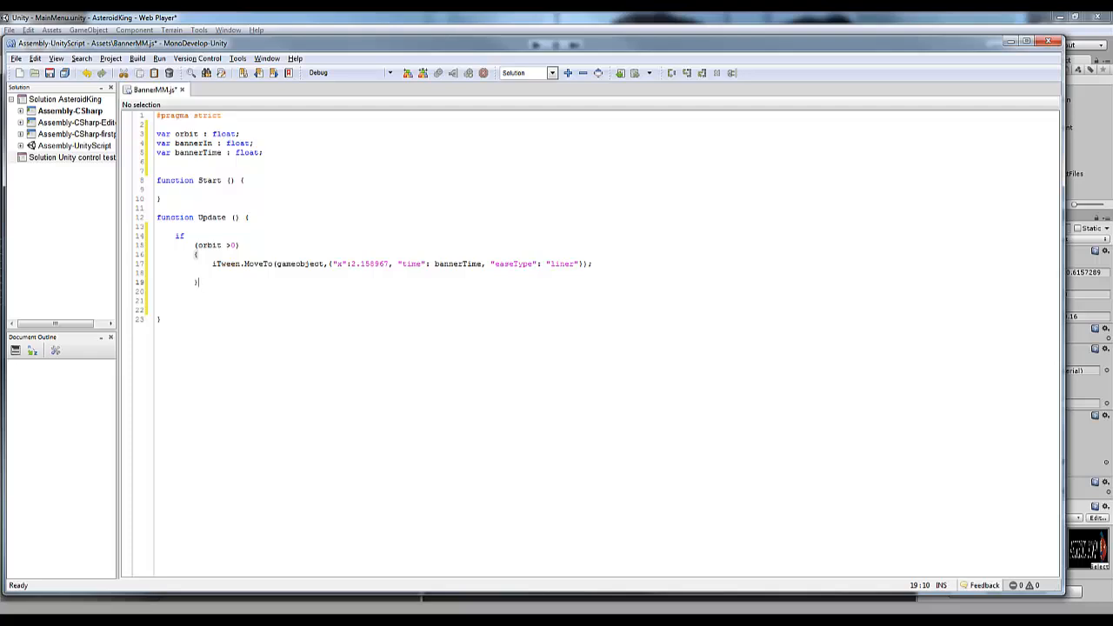
- Add an else branch below the if block that calls WaitForIt();
{"action": "key", "text": "Return"}
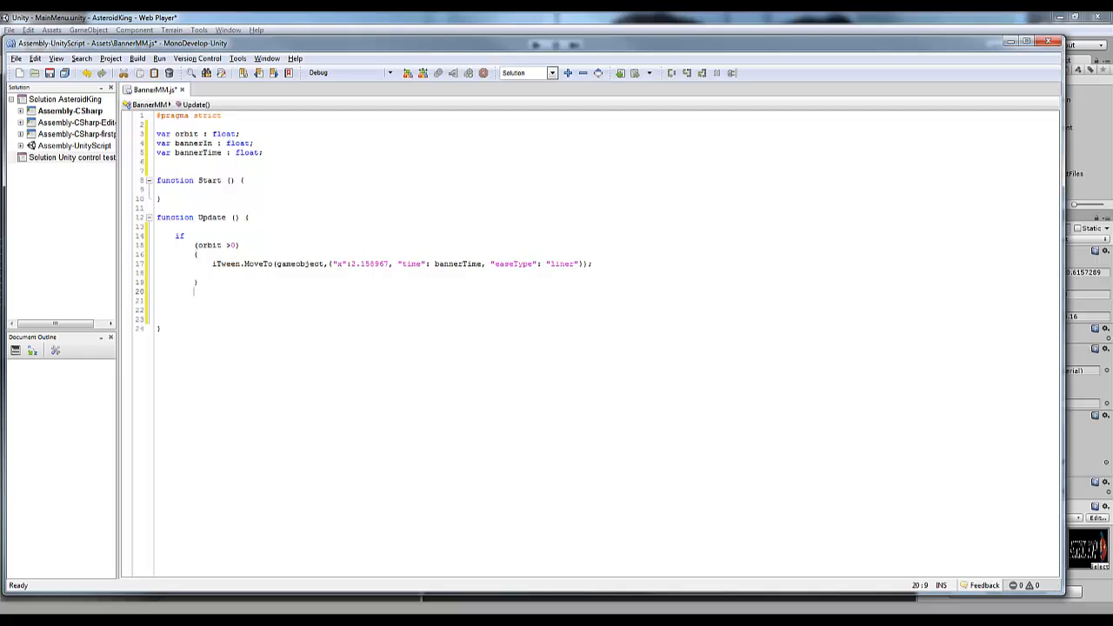
{"action": "type", "text": "else"}
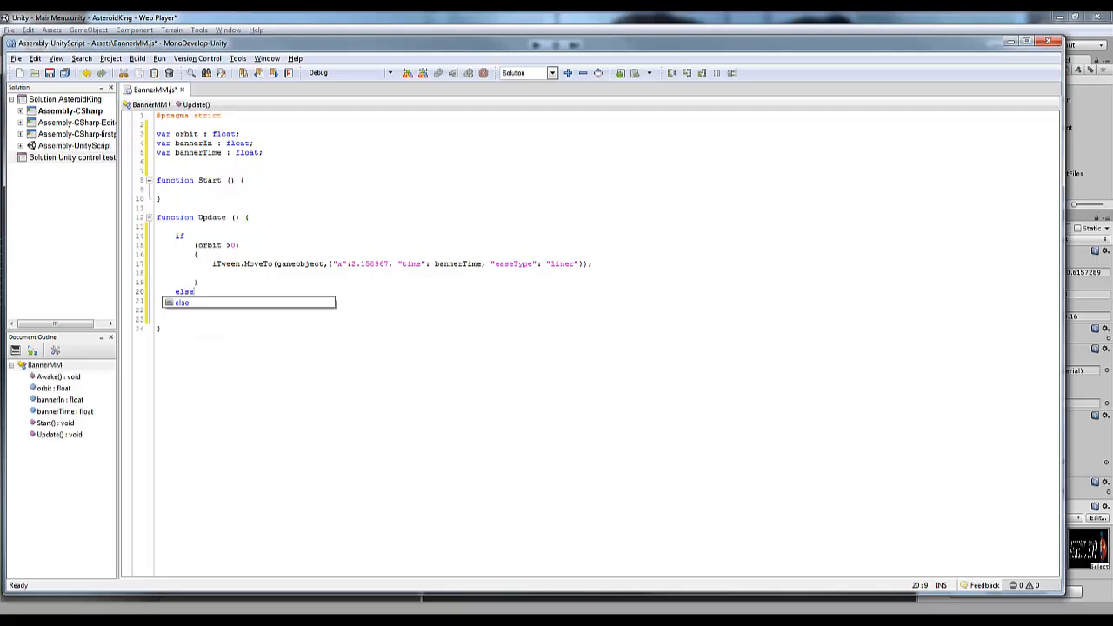
{"action": "key", "text": "Return"}
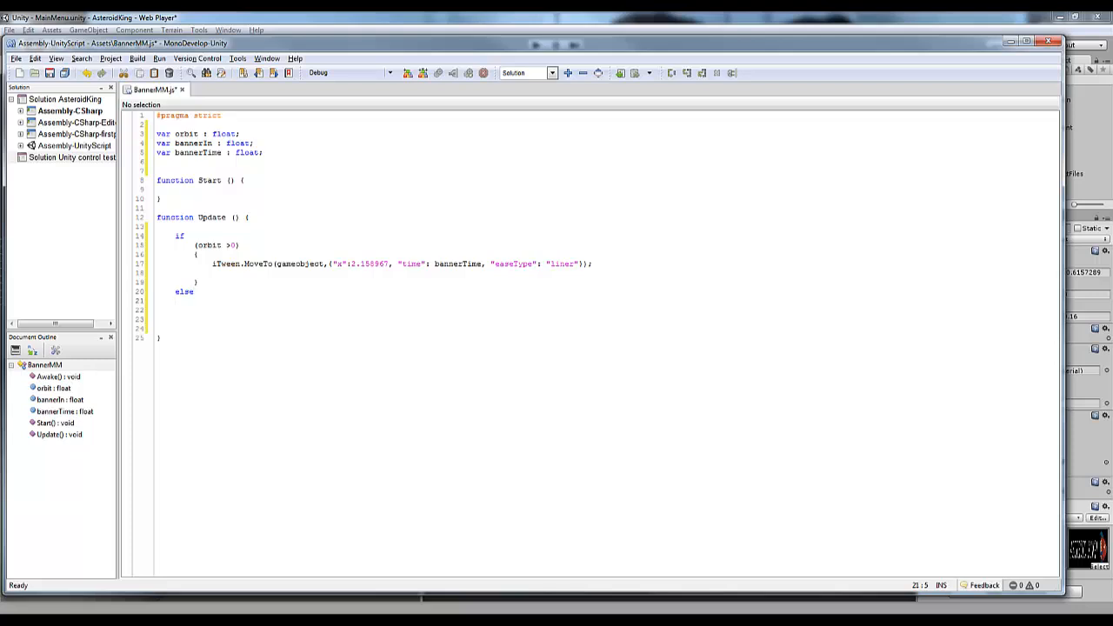
{"action": "type", "text": "Wait for"}
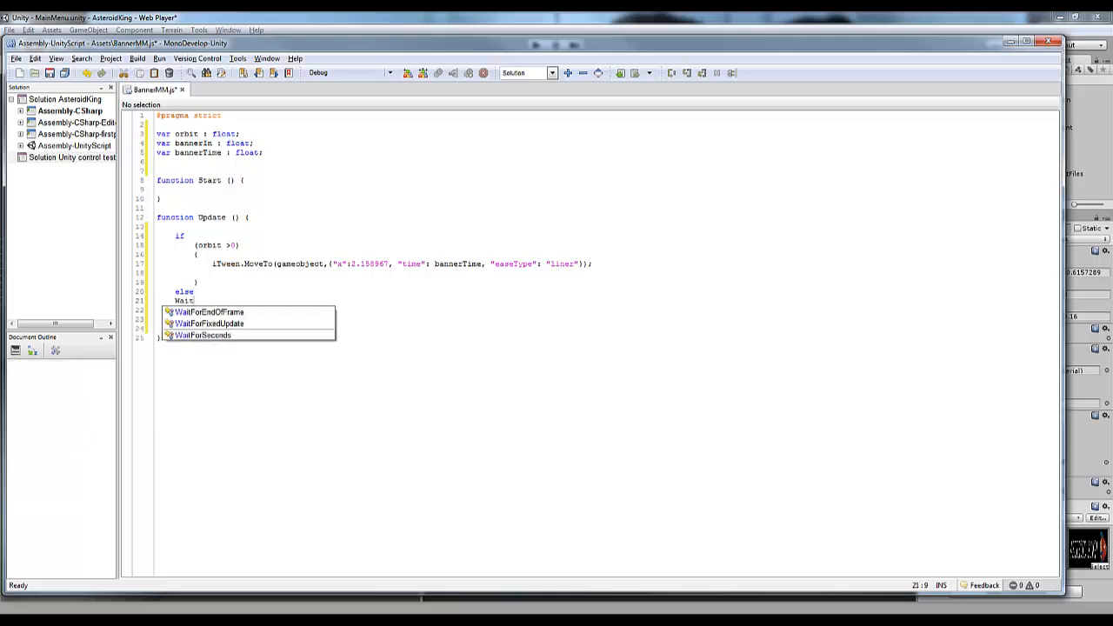
{"action": "key", "text": "BackSpace"}
{"action": "key", "text": "BackSpace"}
{"action": "key", "text": "BackSpace"}
{"action": "key", "text": "BackSpace"}
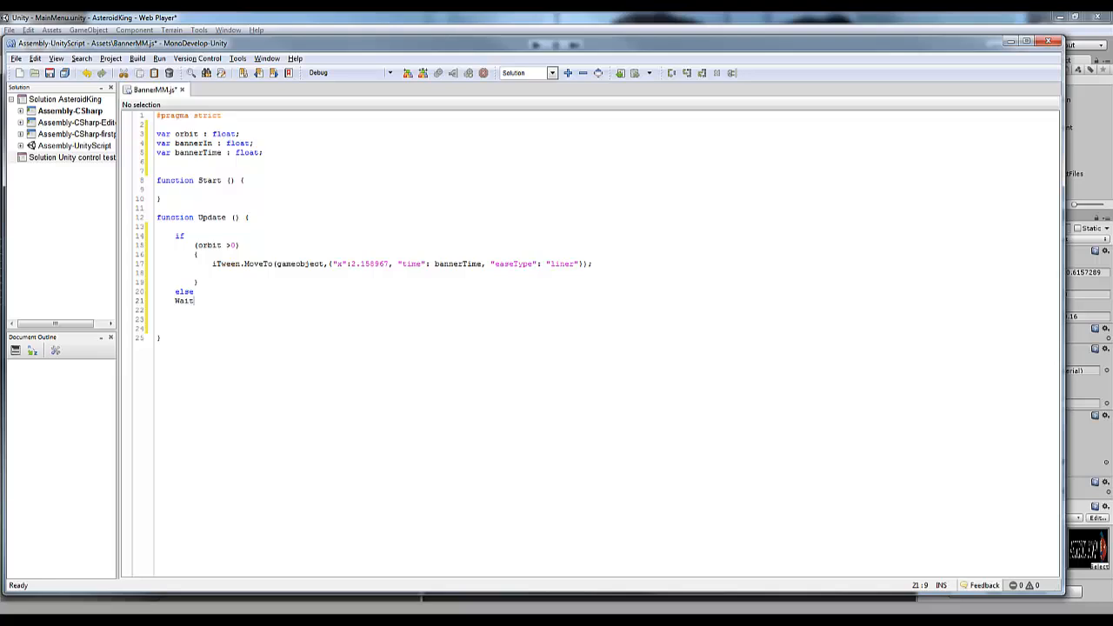
{"action": "type", "text": "ForIt();"}
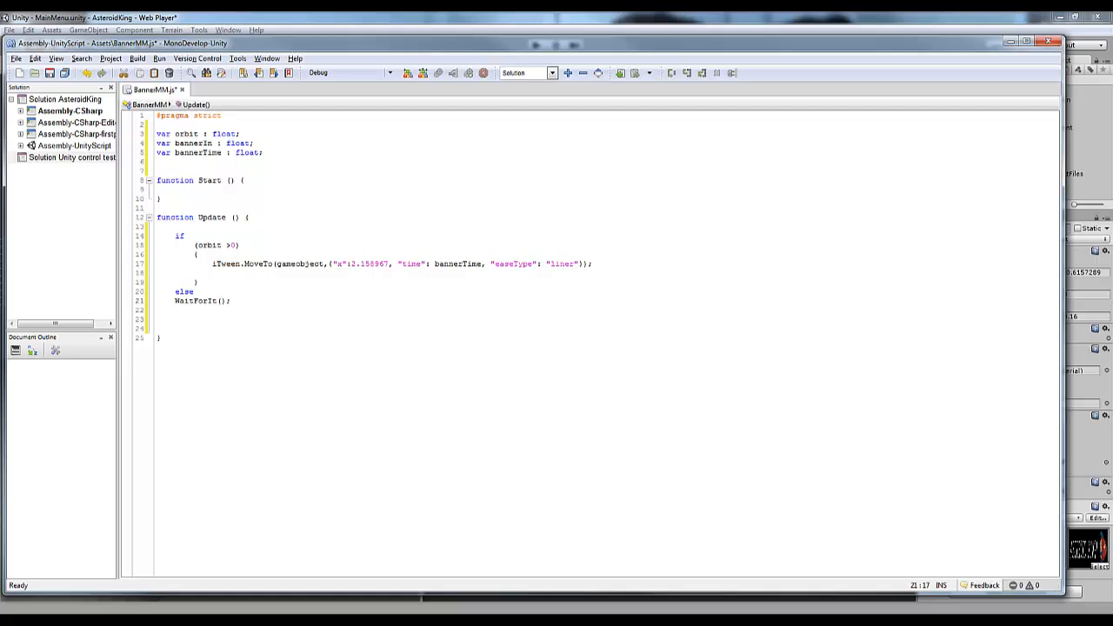
- Close the Update function with an unindented brace below the WaitForIt(); call
{"action": "key", "text": "Return"}
{"action": "key", "text": "Down"}
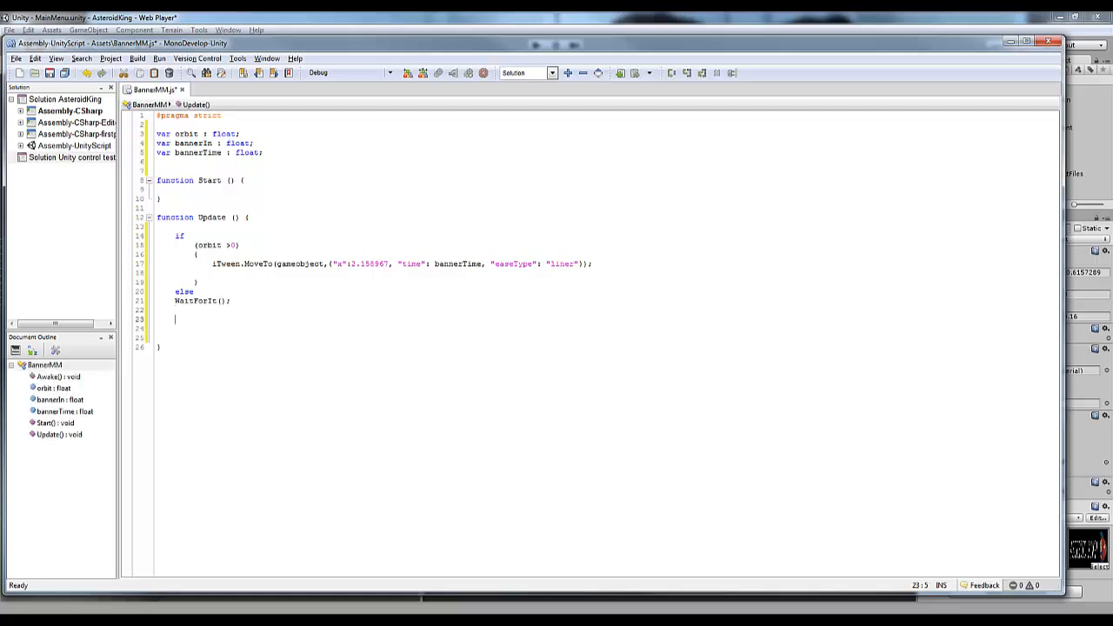
{"action": "key", "text": "Return"}
{"action": "key", "text": "BackSpace"}
{"action": "type", "text": "}"}
{"action": "key", "text": "Return"}
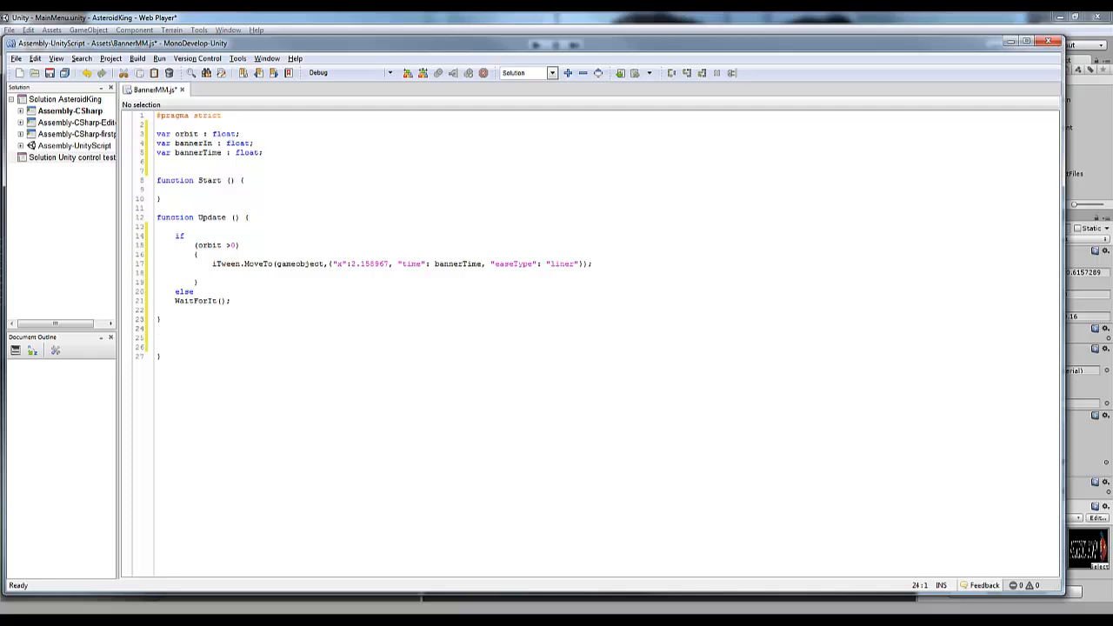
- Declare function WaitForIt() below the Update function
{"action": "key", "text": "Return"}
{"action": "type", "text": "func"}
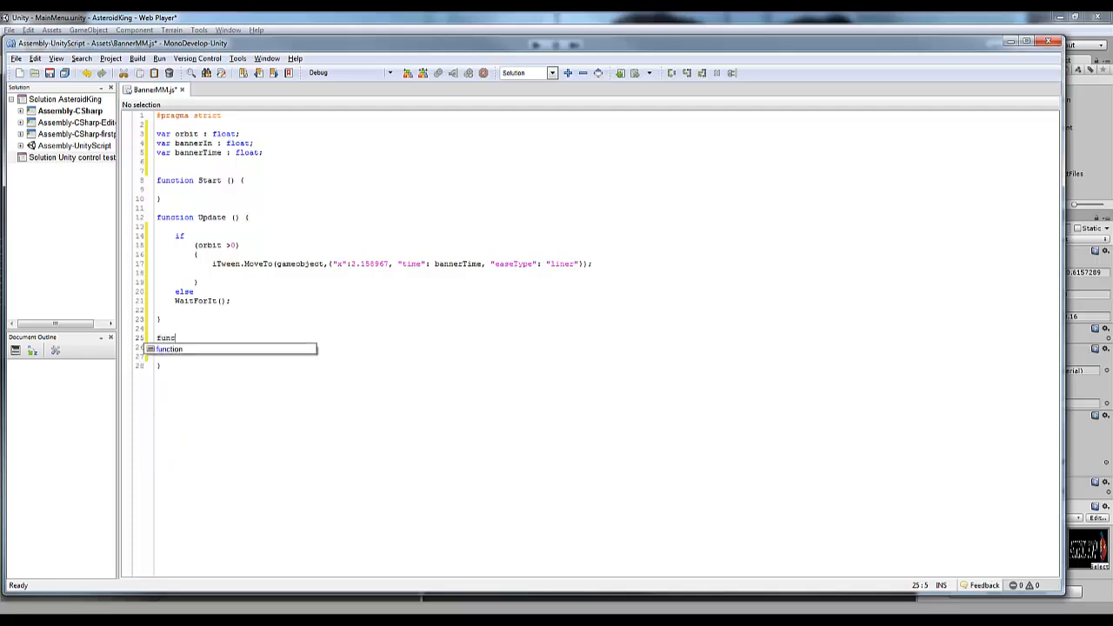
{"action": "type", "text": "tion Wait"}
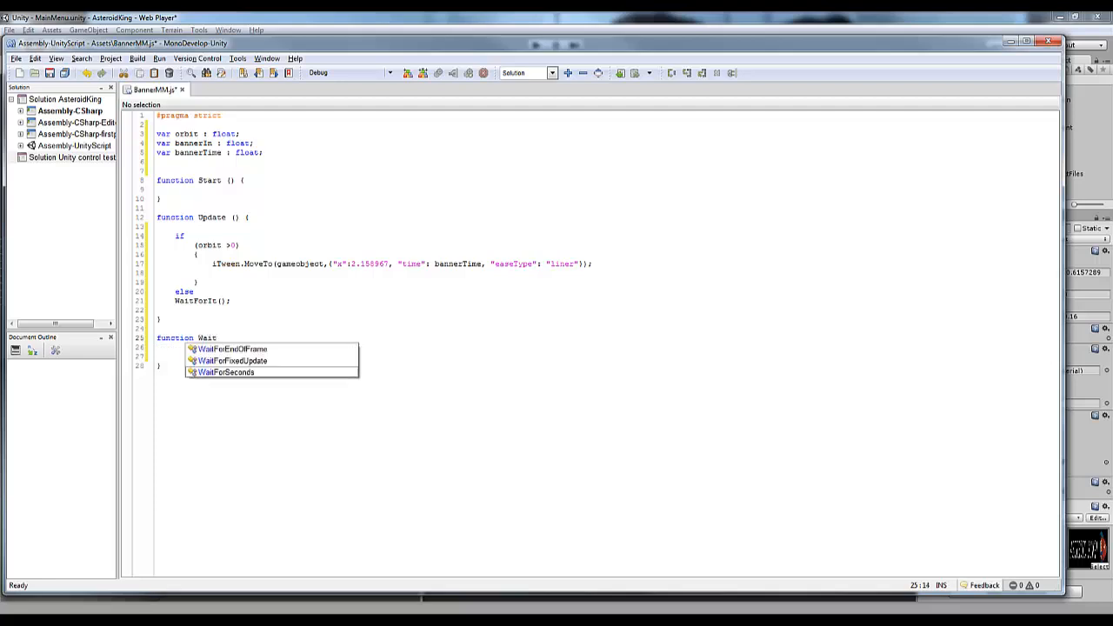
{"action": "type", "text": "ForIt"}
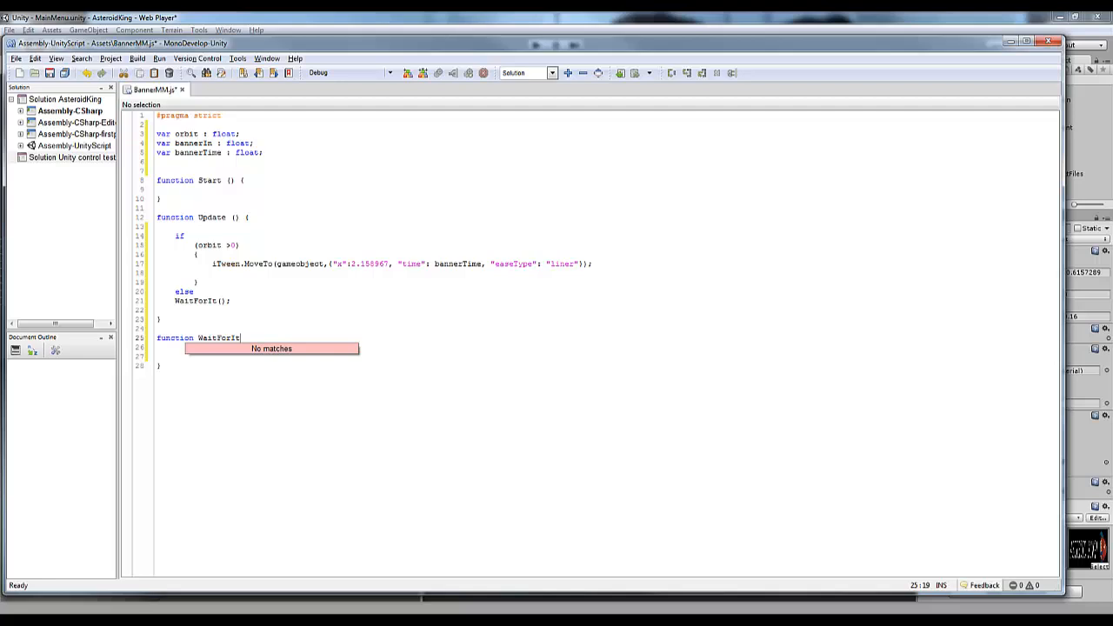
{"action": "type", "text": "()"}
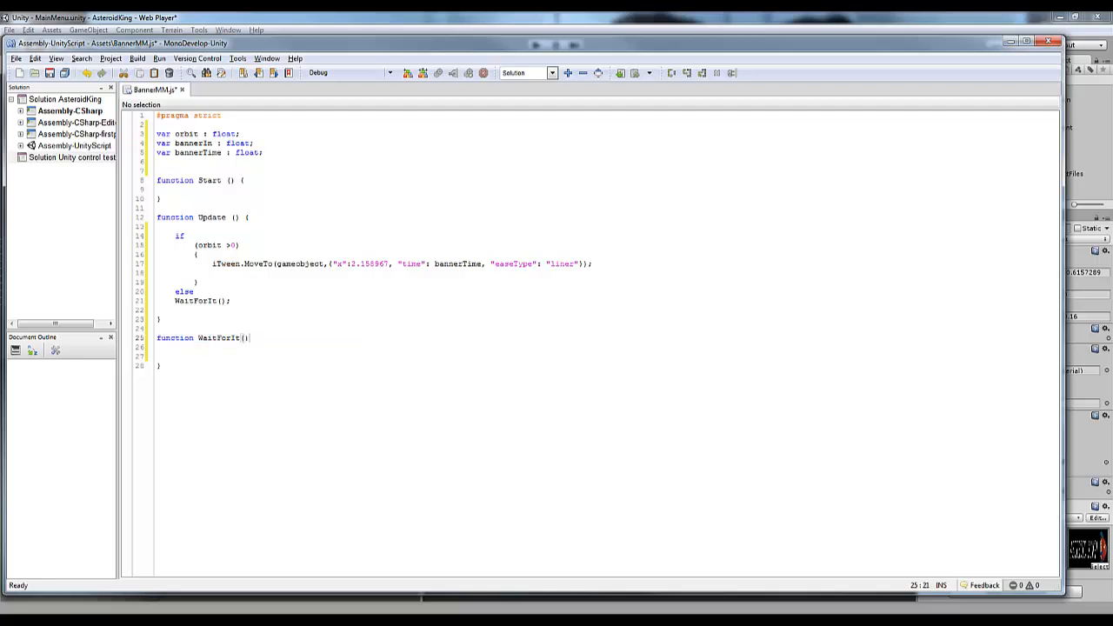
- Give the WaitForIt function an empty body enclosed in braces with blank lines inside
{"action": "key", "text": "Return"}
{"action": "type", "text": "{"}
{"action": "key", "text": "Return"}
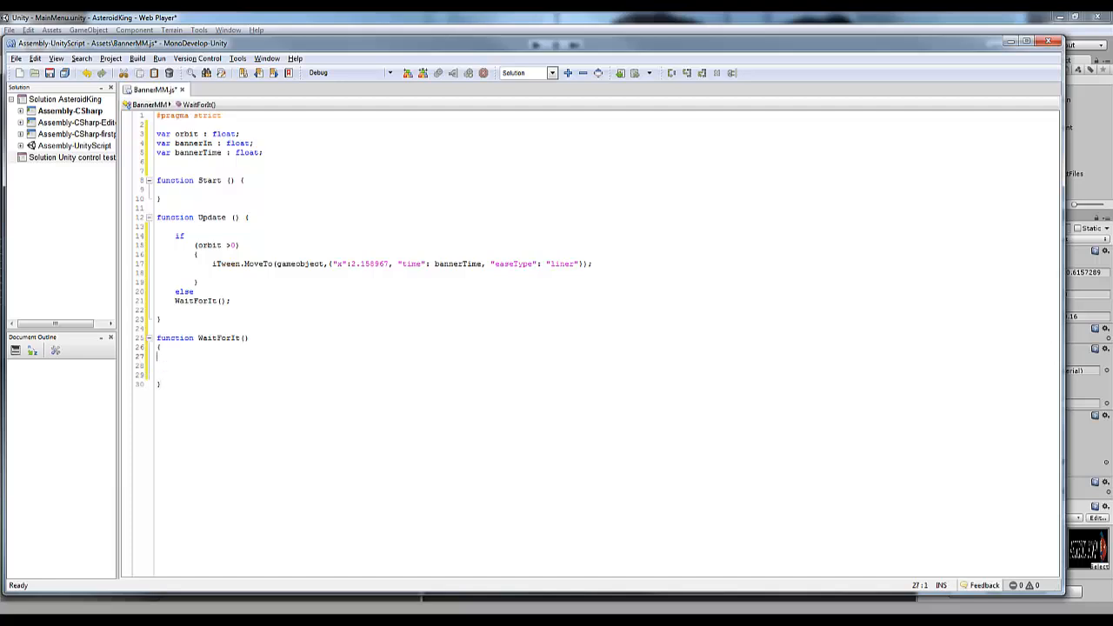
{"action": "type", "text": "}"}
{"action": "key", "text": "Left"}
{"action": "key", "text": "Return"}
{"action": "key", "text": "Return"}
{"action": "key", "text": "Up"}
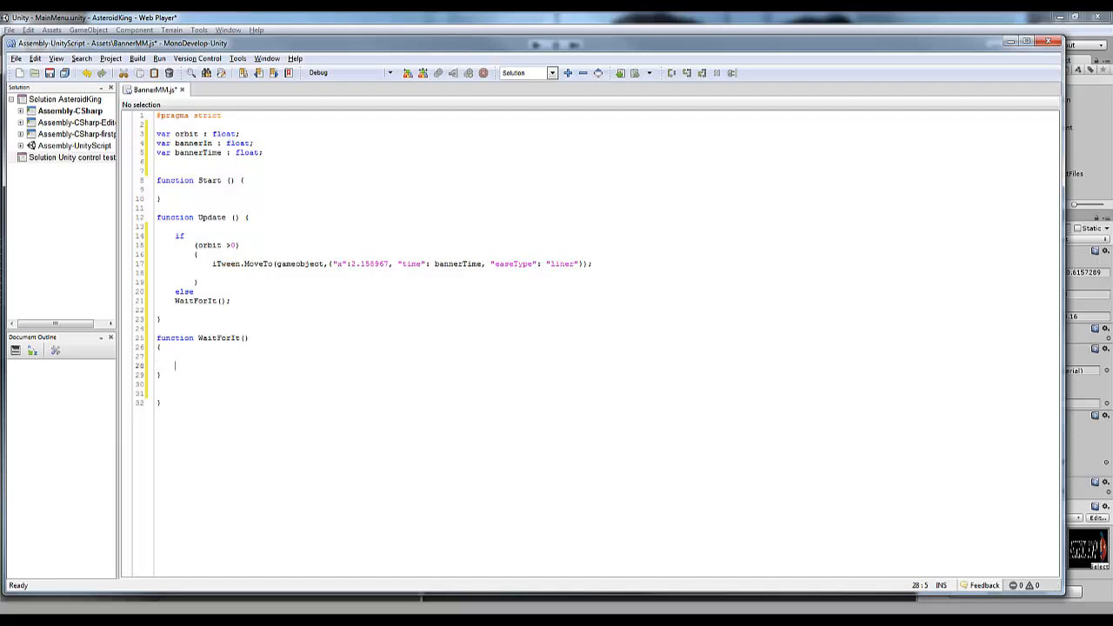
- Inside WaitForIt, write the indented statement yield WaitForSeconds(bannerIn);
{"action": "key", "text": "BackSpace"}
{"action": "key", "text": "BackSpace"}
{"action": "type", "text": "yield wa"}
{"action": "key", "text": "BackSpace"}
{"action": "key", "text": "BackSpace"}
{"action": "type", "text": "Wait"}
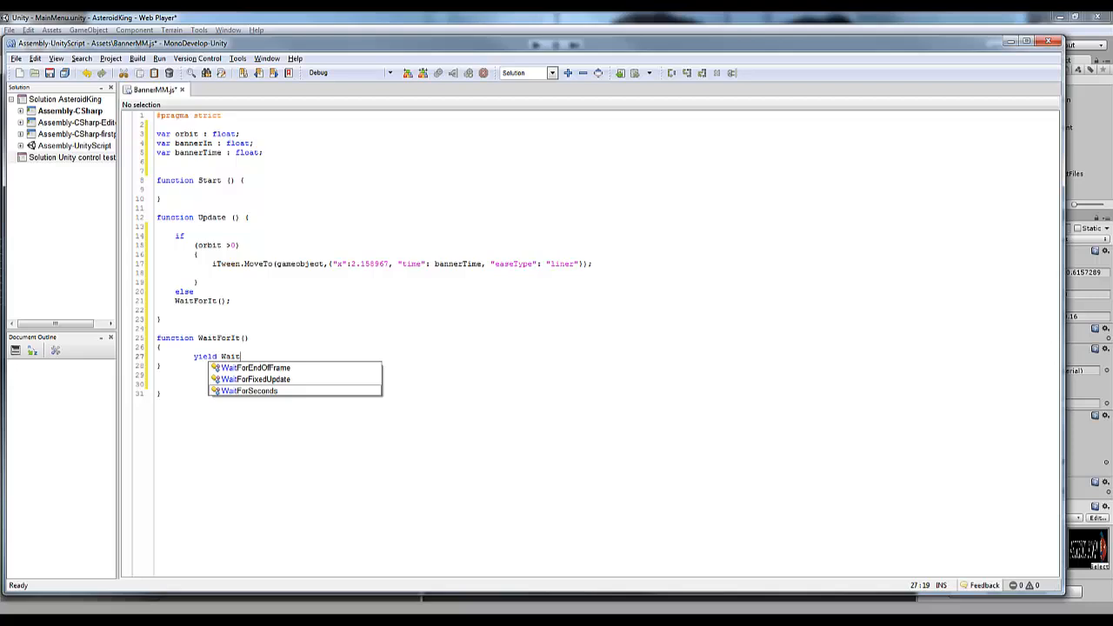
{"action": "type", "text": "For"}
{"action": "left_click", "coordinate": [250, 390]}
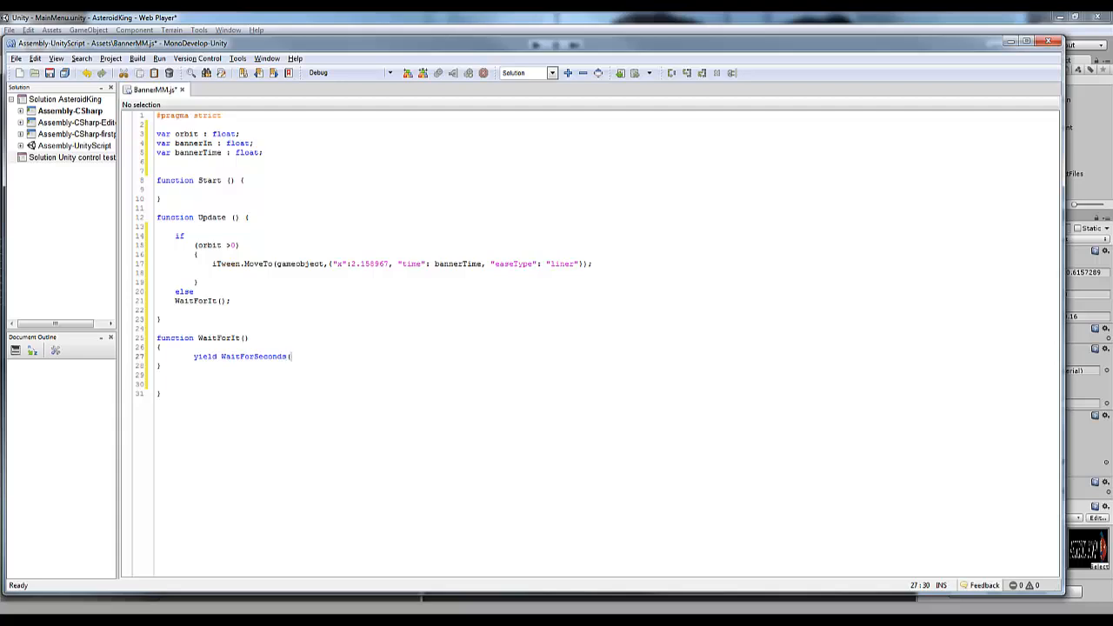
{"action": "type", "text": "bannerIn"}
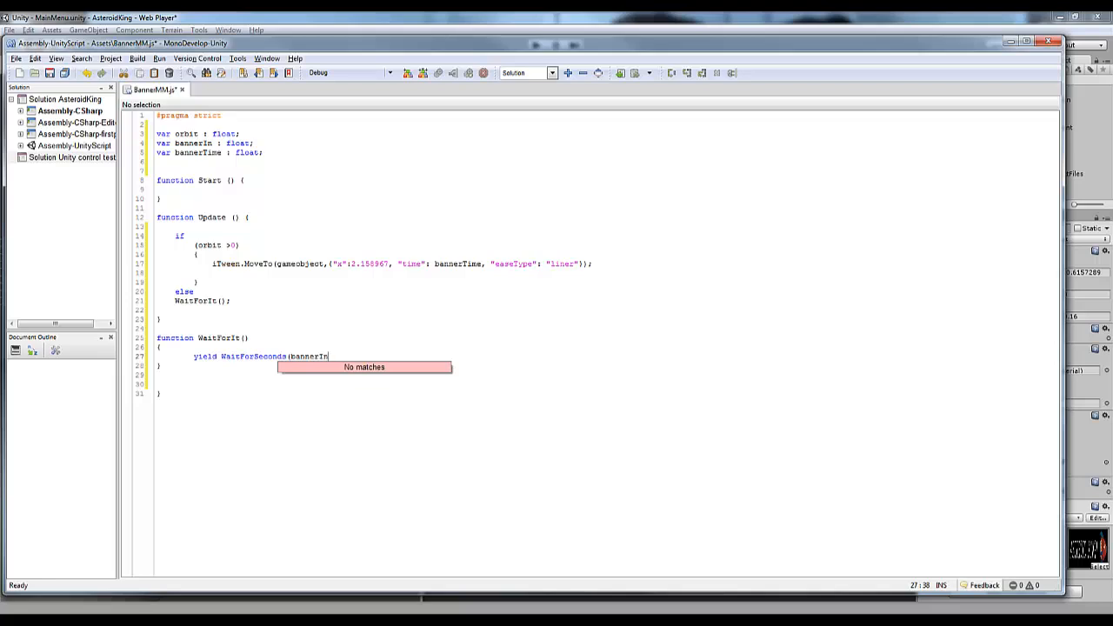
{"action": "type", "text": ")"}
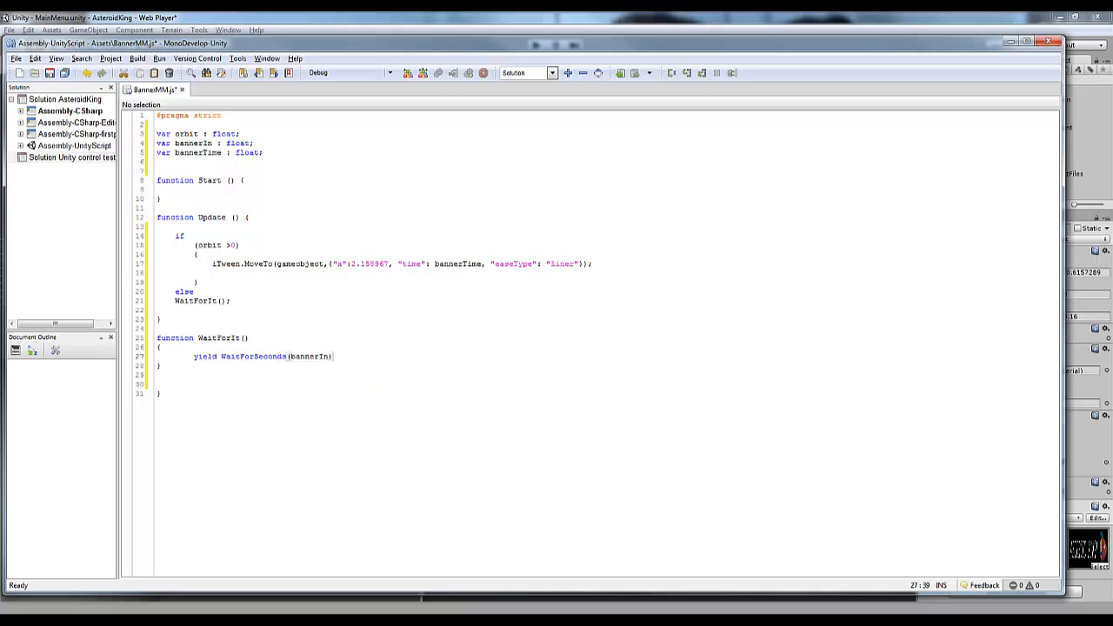
{"action": "type", "text": ";"}
- Add the line orbit = orbit +1; below the yield statement and save the BannerMM script
{"action": "key", "text": "Return"}
{"action": "type", "text": "orbit = orbit"}
{"action": "key", "text": "Down"}
{"action": "key", "text": "Down"}
{"action": "key", "text": "Return"}
{"action": "key", "text": "BackSpace"}
{"action": "left_click", "coordinate": [50, 76]}
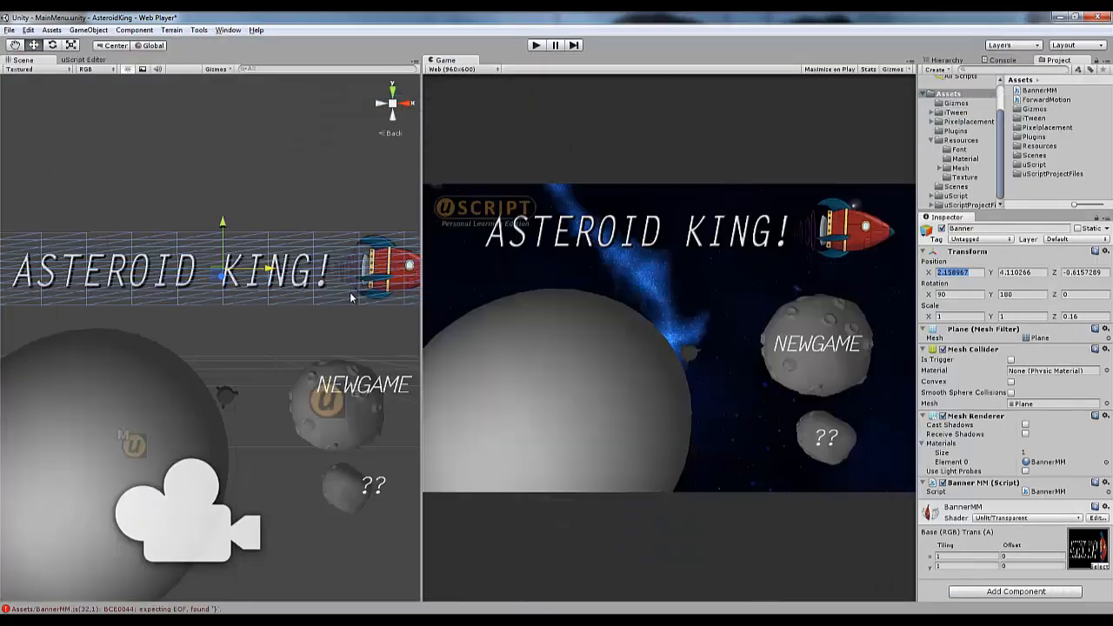
- Switch to Unity, move the Banner plane along X out of the game view to about -9.12, and try to play the scene
{"action": "left_click_drag", "start_coordinate": [299, 274], "coordinate": [858, 294]}
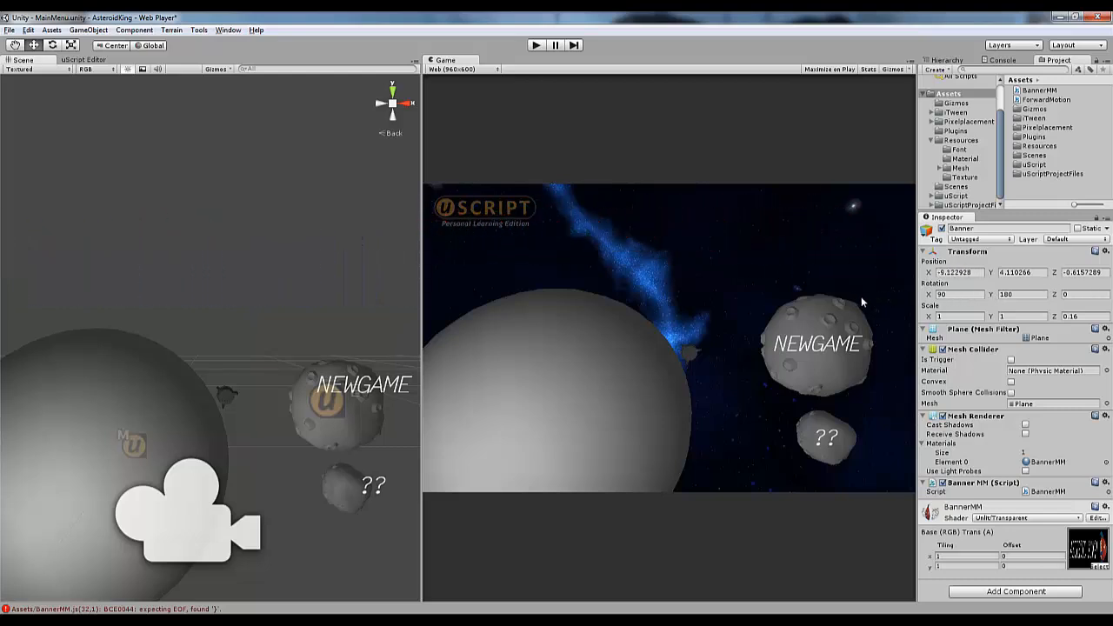
{"action": "left_click", "coordinate": [536, 44]}
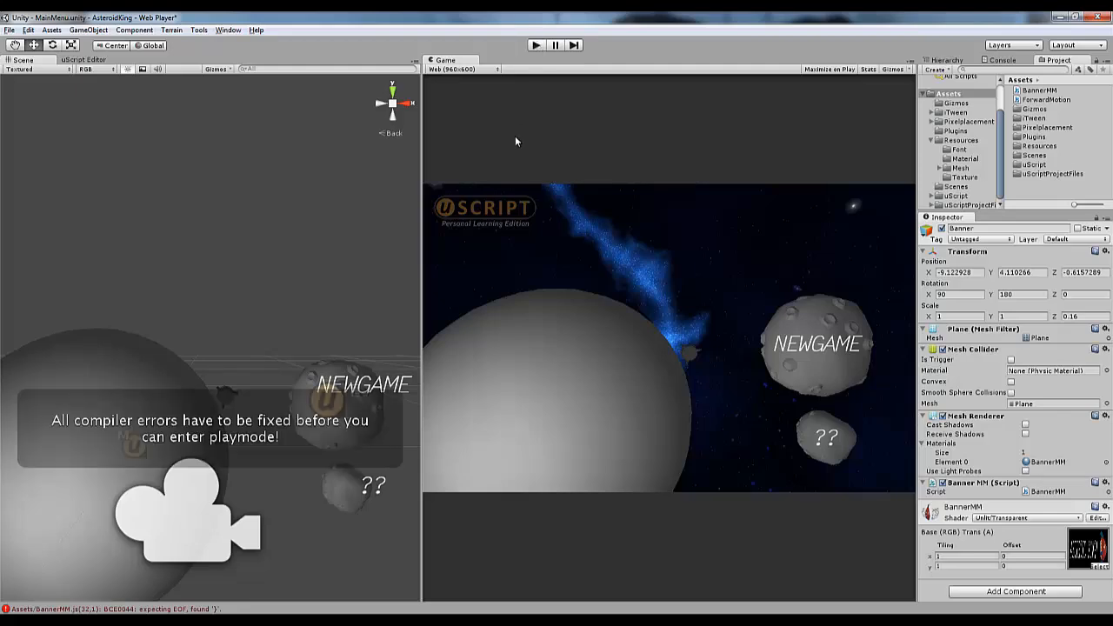
- Open the script at the reported compiler error, delete the surplus closing brace on the last line, and save BannerMM.js
{"action": "double_click", "coordinate": [202, 609]}
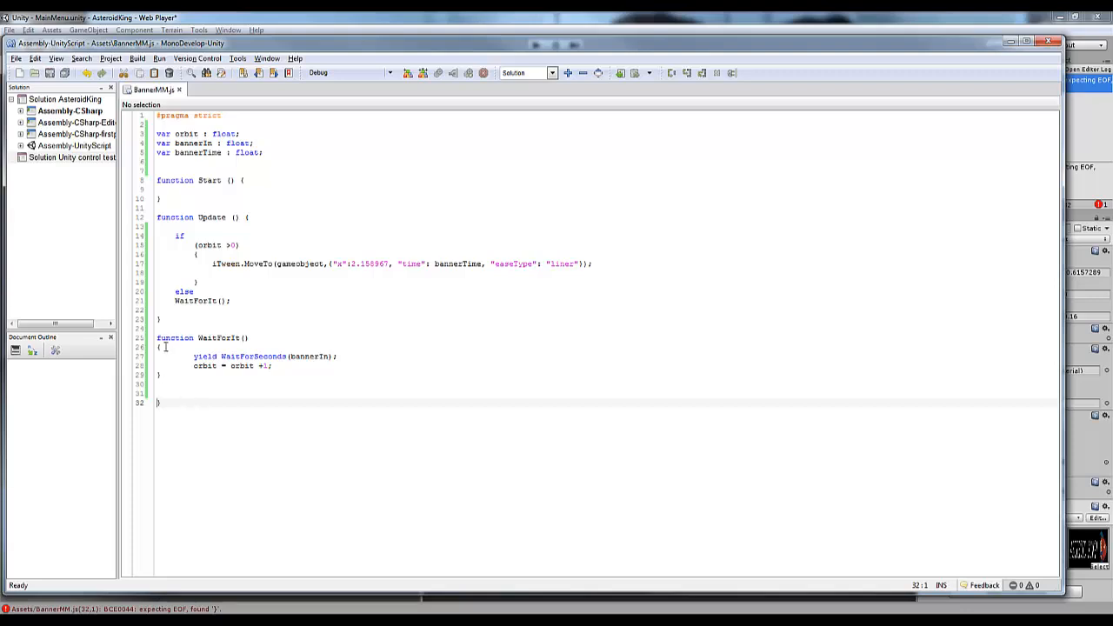
{"action": "left_click", "coordinate": [175, 406]}
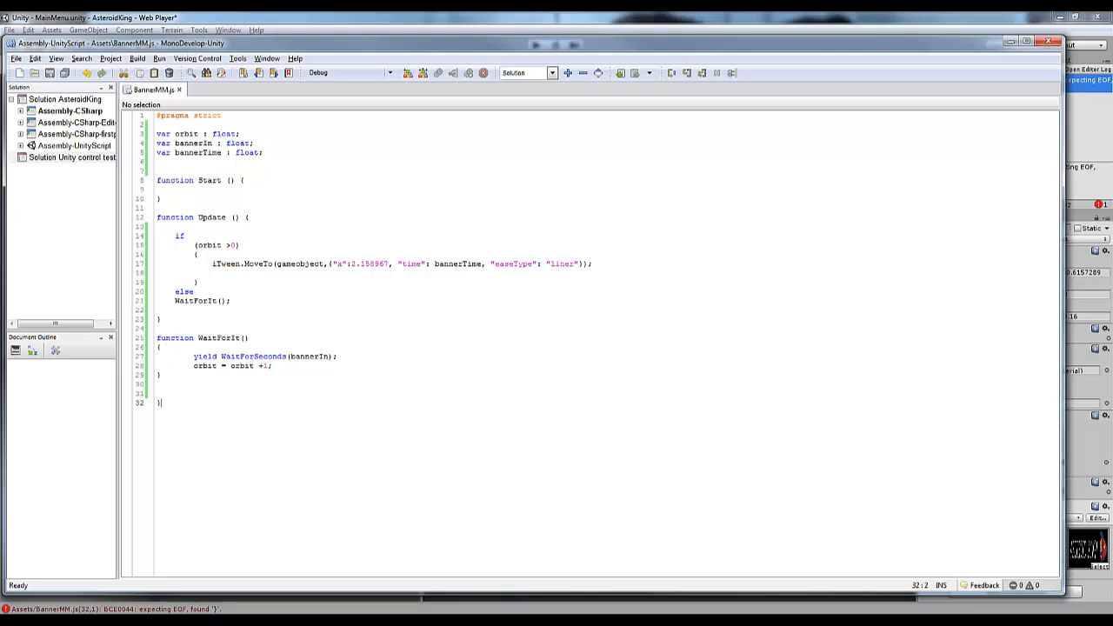
{"action": "key", "text": "BackSpace"}
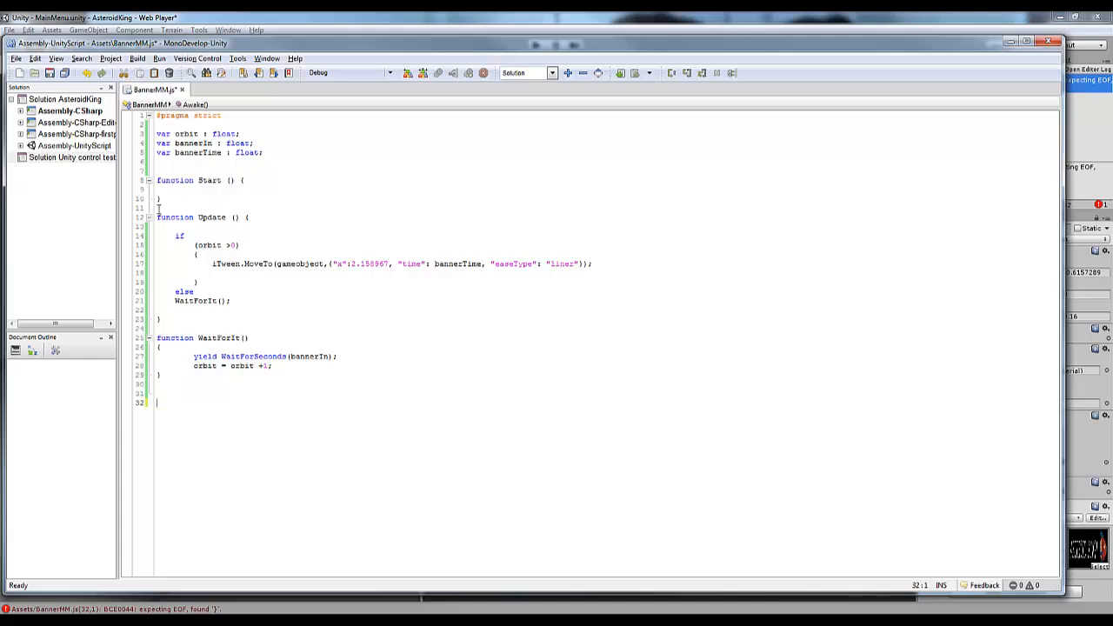
{"action": "left_click", "coordinate": [252, 217]}
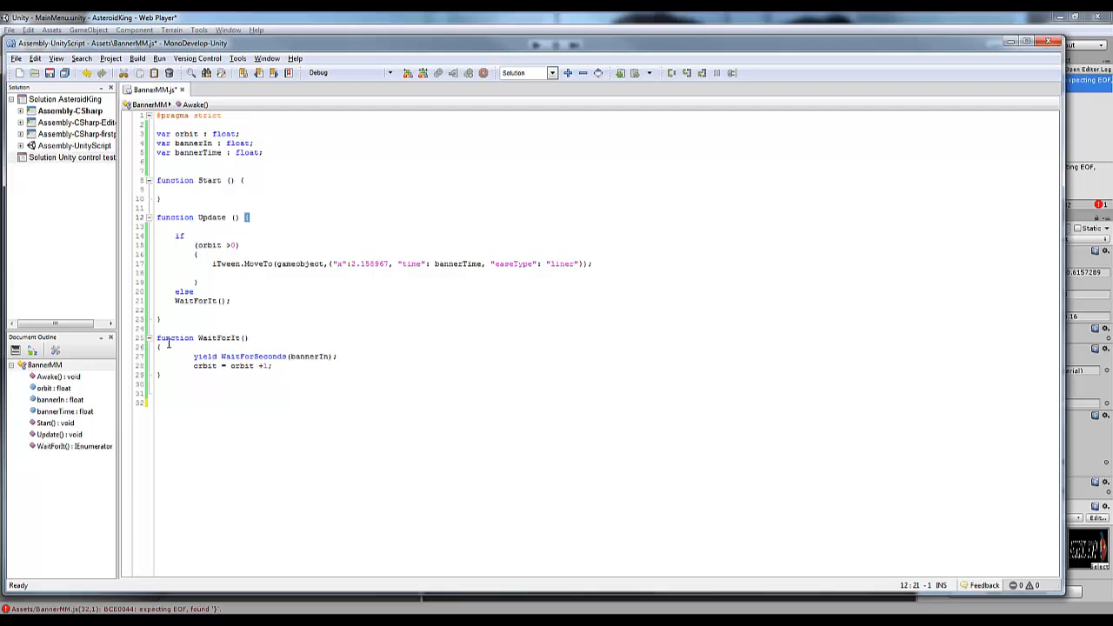
{"action": "left_click", "coordinate": [49, 74]}
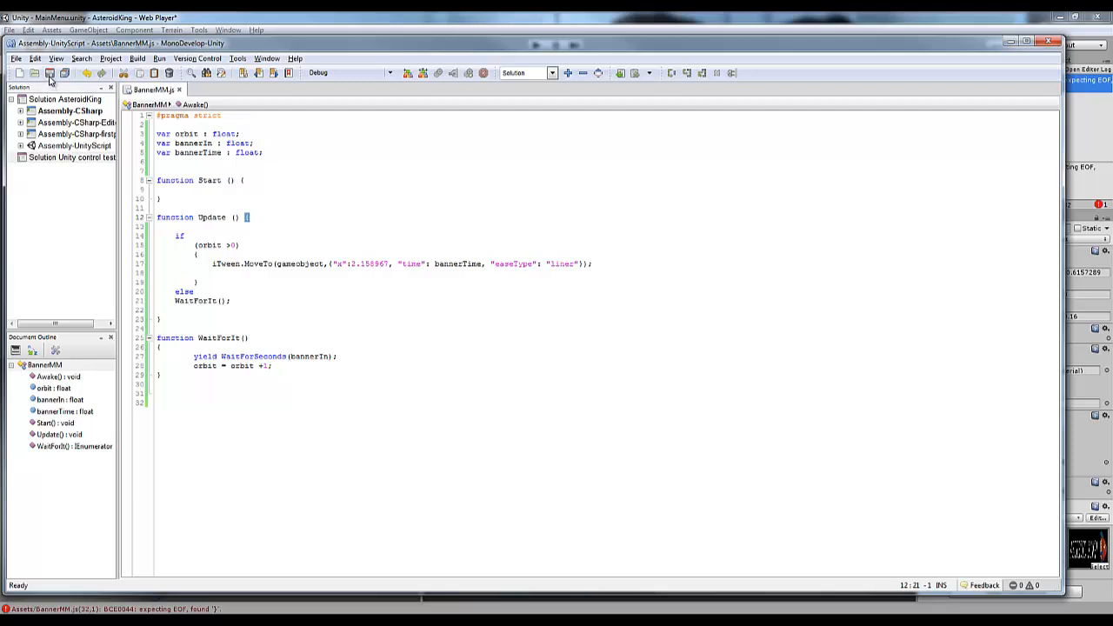
- Return to Unity, clear the console, and examine the identifier named in the remaining BannerMM.js compiler error
{"action": "left_click", "coordinate": [1010, 43]}
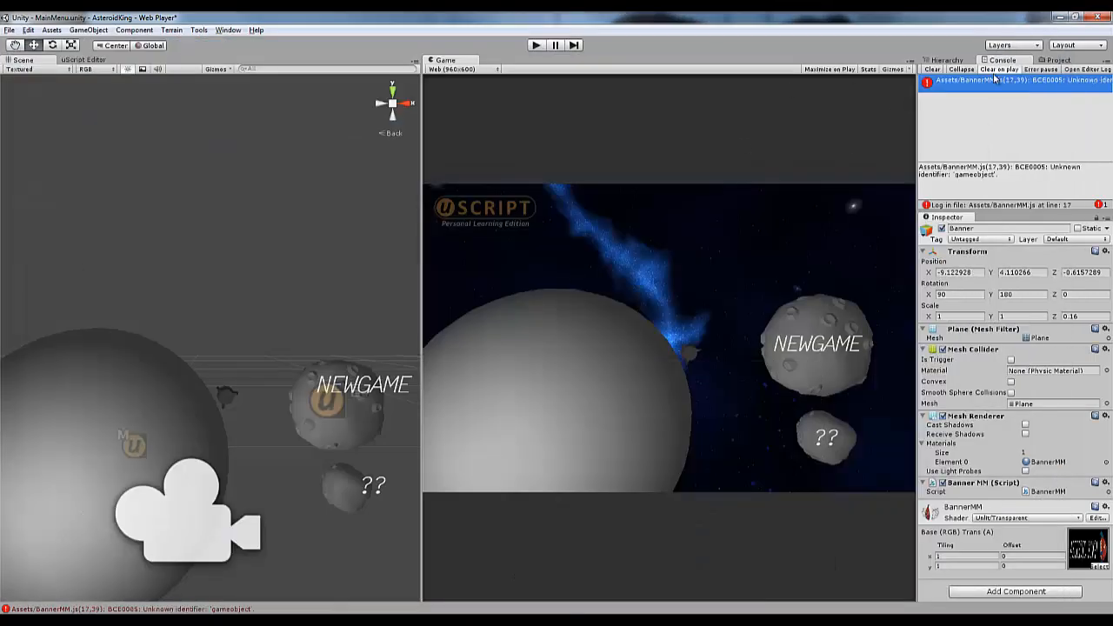
{"action": "left_click", "coordinate": [935, 70]}
{"action": "double_click", "coordinate": [979, 174]}
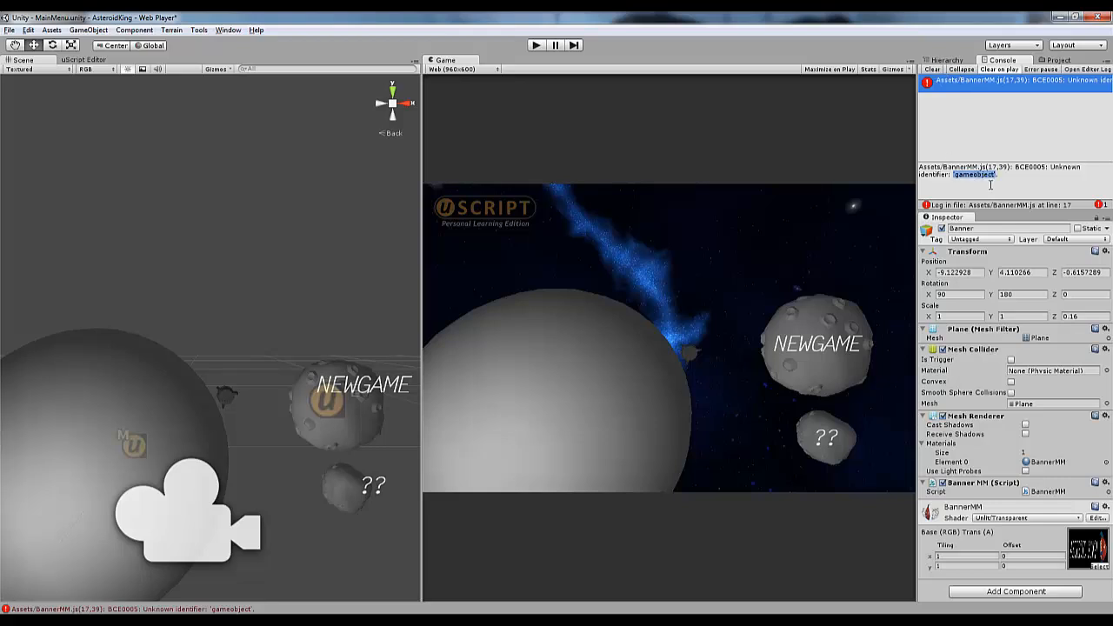
- Open the BannerMM script, correct gameobject to gameObject in the iTween.MoveTo line, and save the file
{"action": "left_click", "coordinate": [991, 185]}
{"action": "double_click", "coordinate": [1048, 492]}
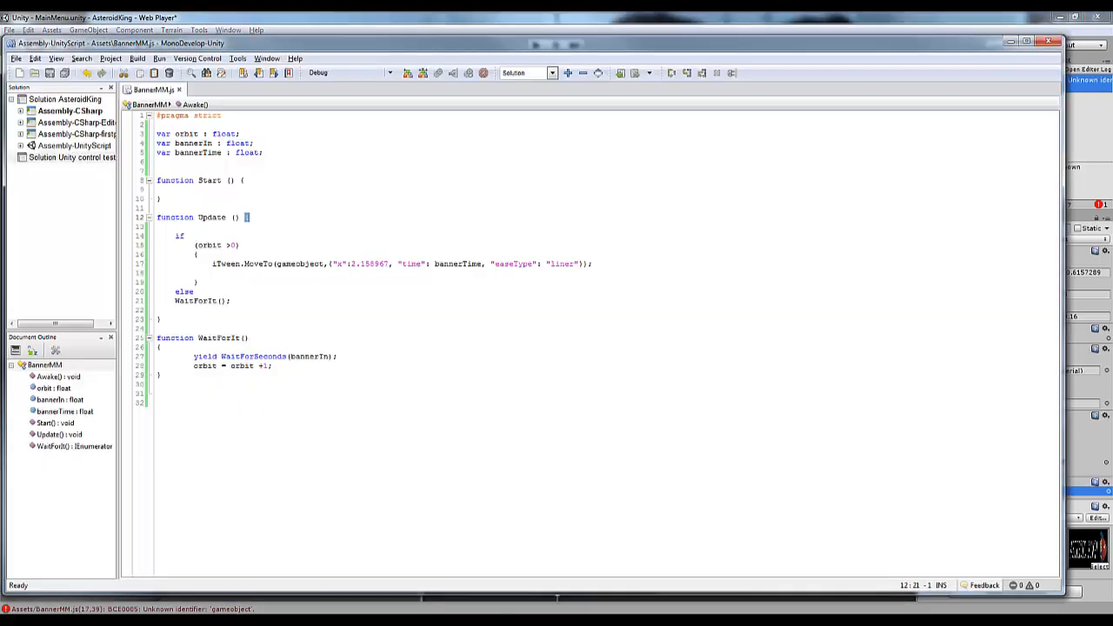
{"action": "left_click", "coordinate": [297, 263]}
{"action": "type", "text": "O"}
{"action": "key", "text": "Delete"}
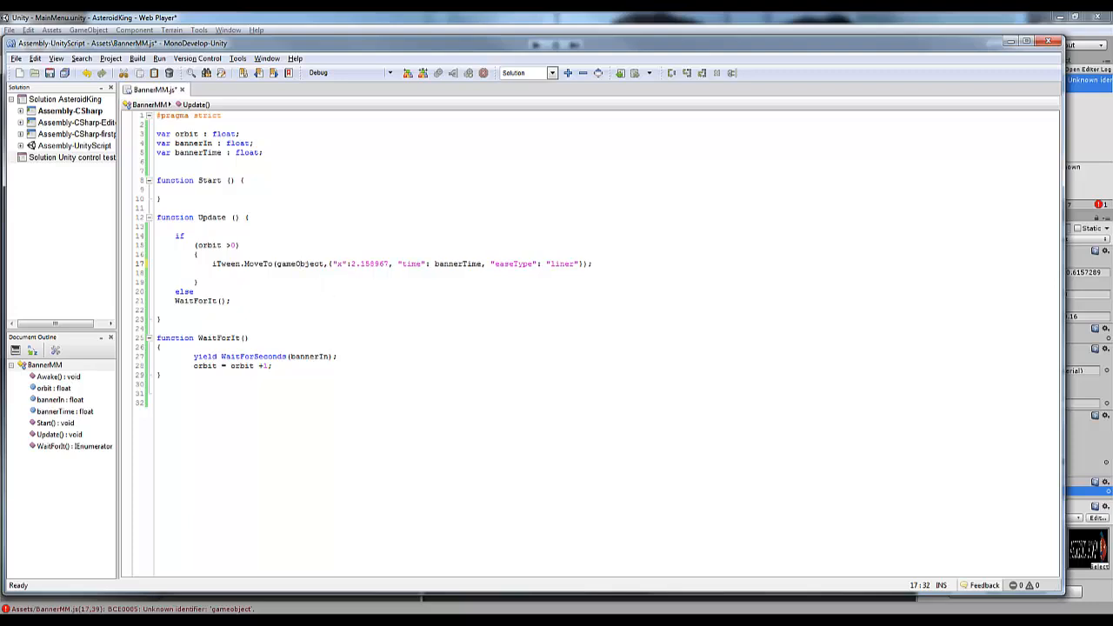
{"action": "left_click", "coordinate": [50, 73]}
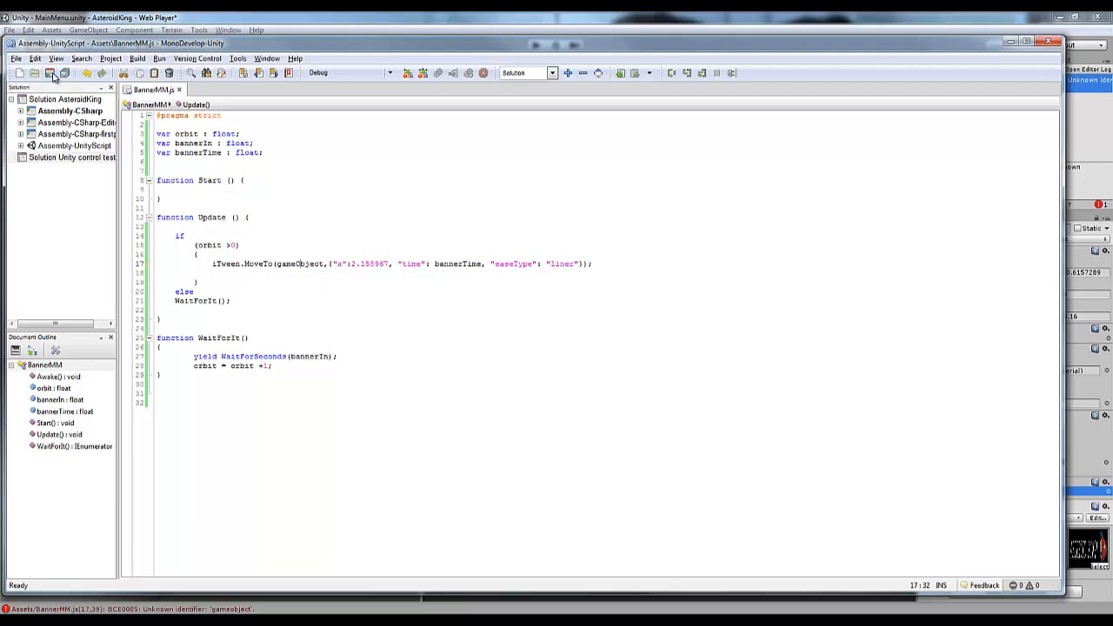
- Return to Unity, clear the console, and run the scene briefly to test the banner script
{"action": "left_click", "coordinate": [1012, 42]}
{"action": "left_click", "coordinate": [937, 70]}
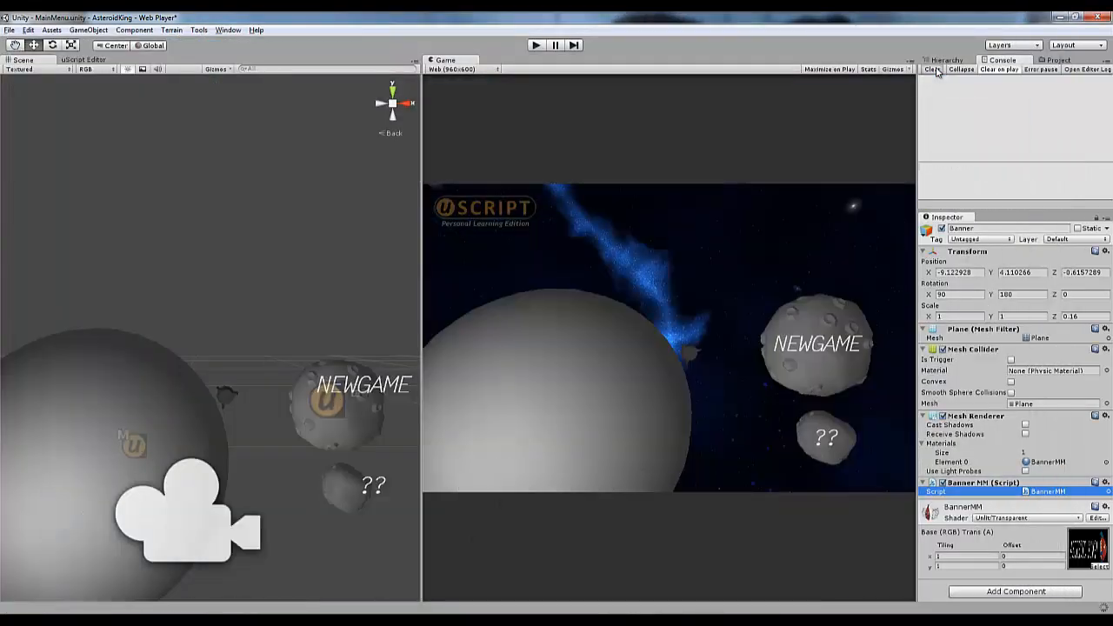
{"action": "left_click", "coordinate": [537, 47]}
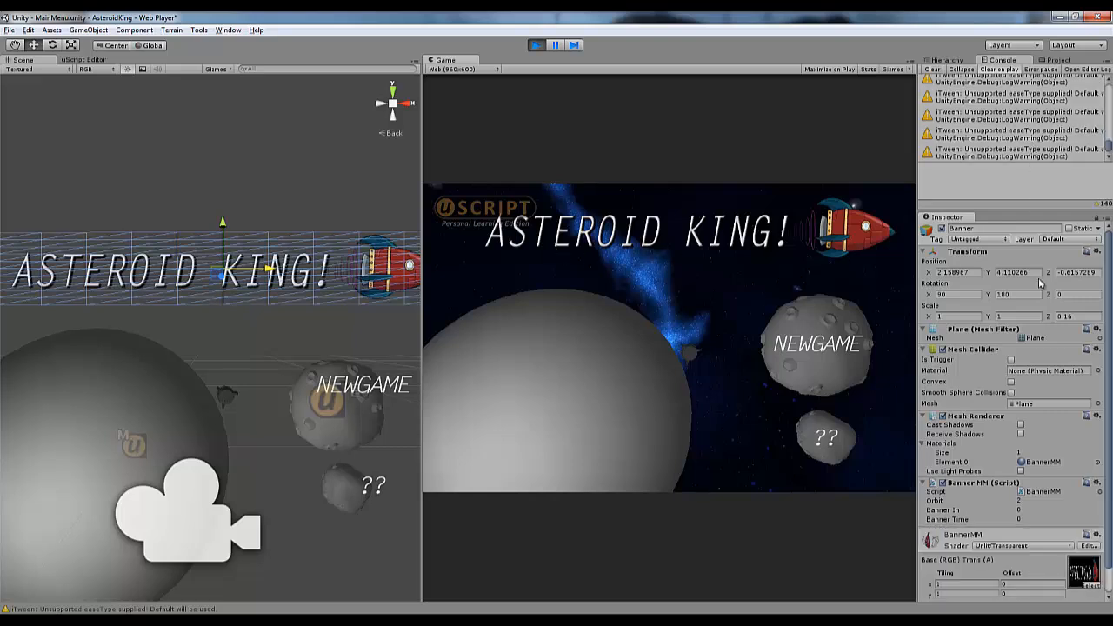
{"action": "left_click", "coordinate": [536, 46]}
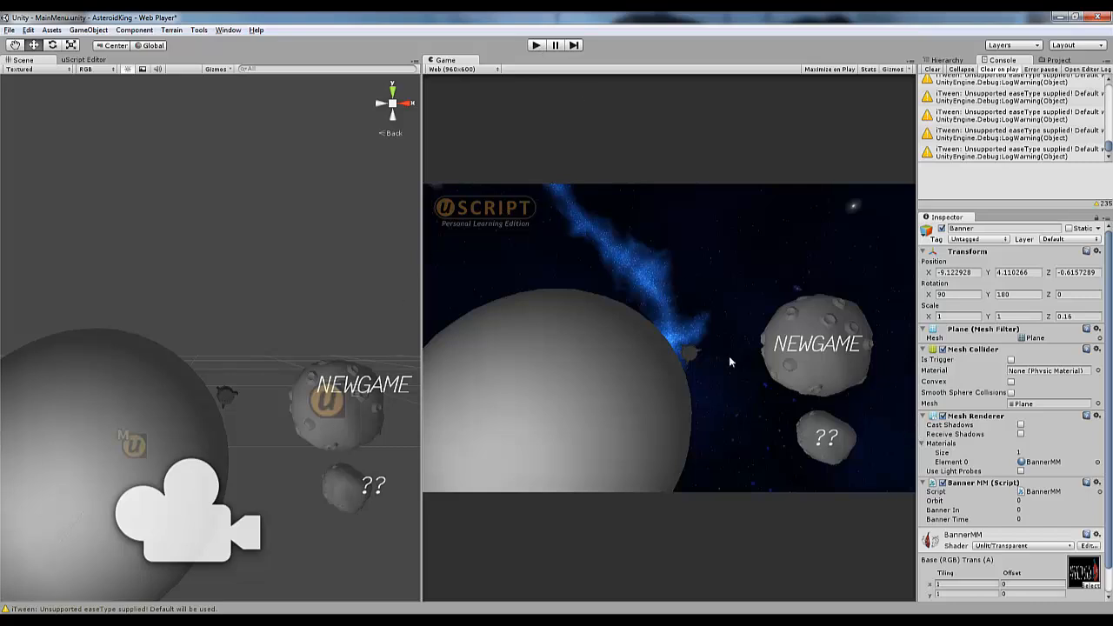
{"action": "left_click", "coordinate": [931, 68]}
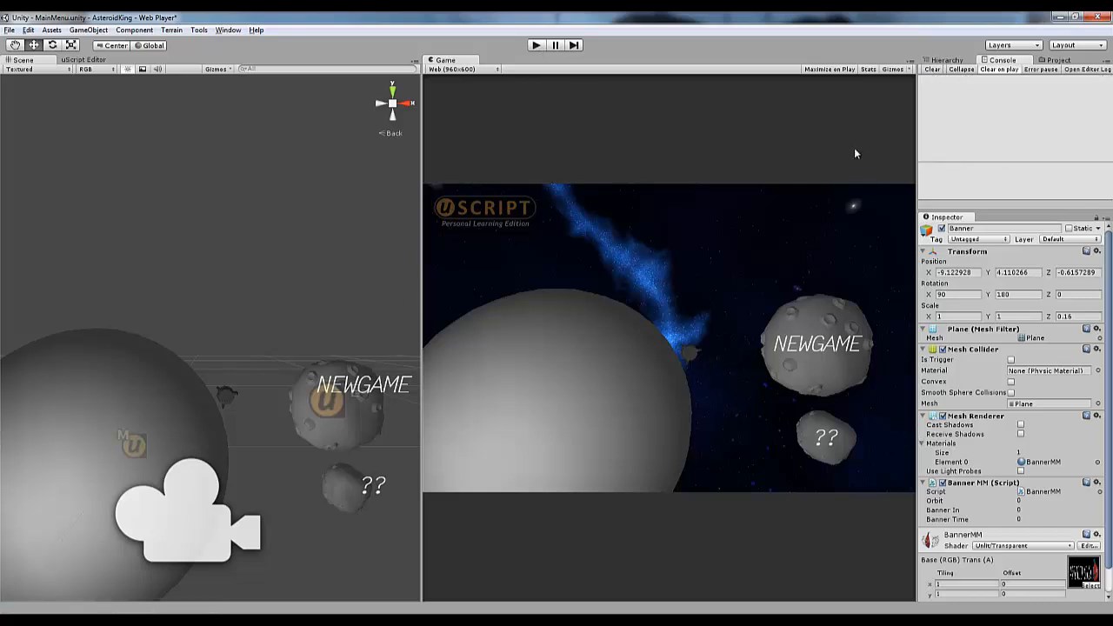
- Set Banner In to 2 and Banner Time to 1.25 on the Banner's script component, and play-test the scene
{"action": "left_click", "coordinate": [1023, 510]}
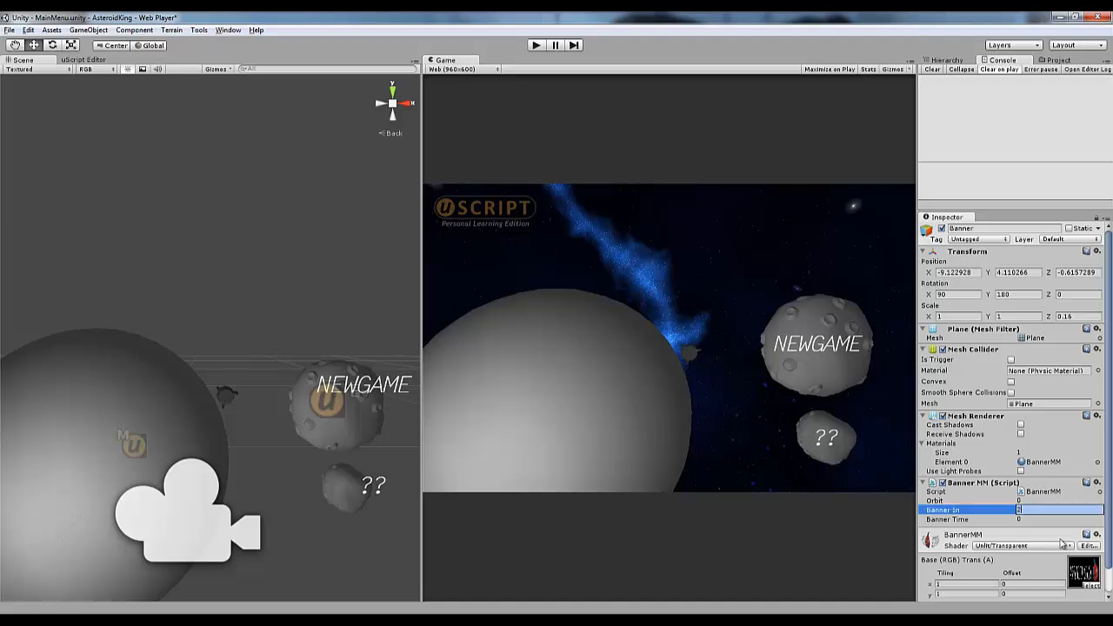
{"action": "key", "text": "Tab"}
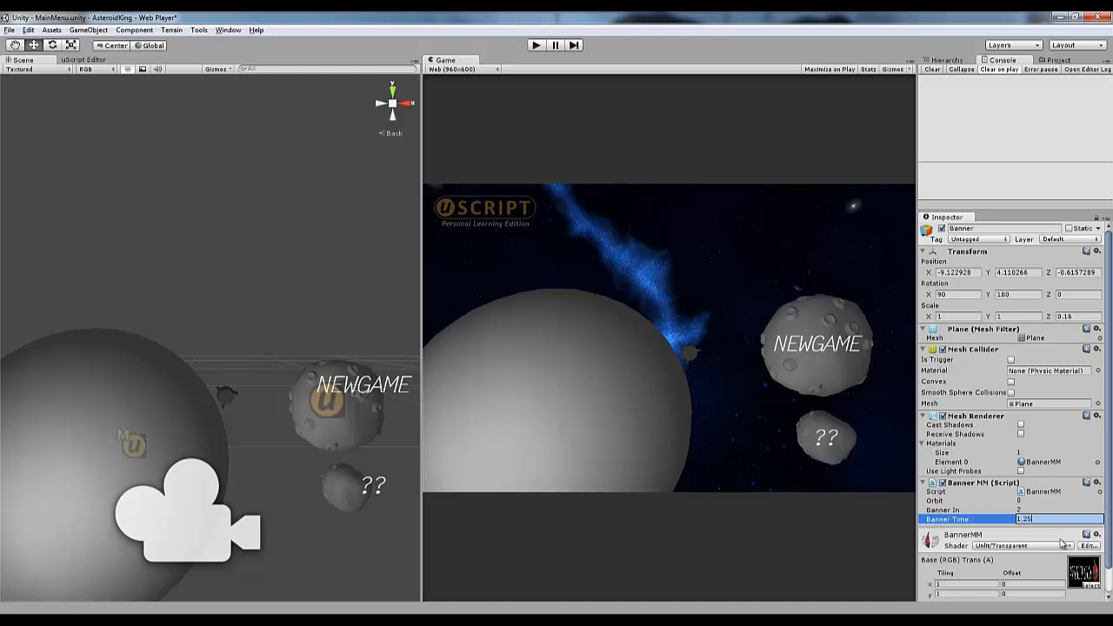
{"action": "type", "text": "1.25"}
{"action": "left_click", "coordinate": [535, 46]}
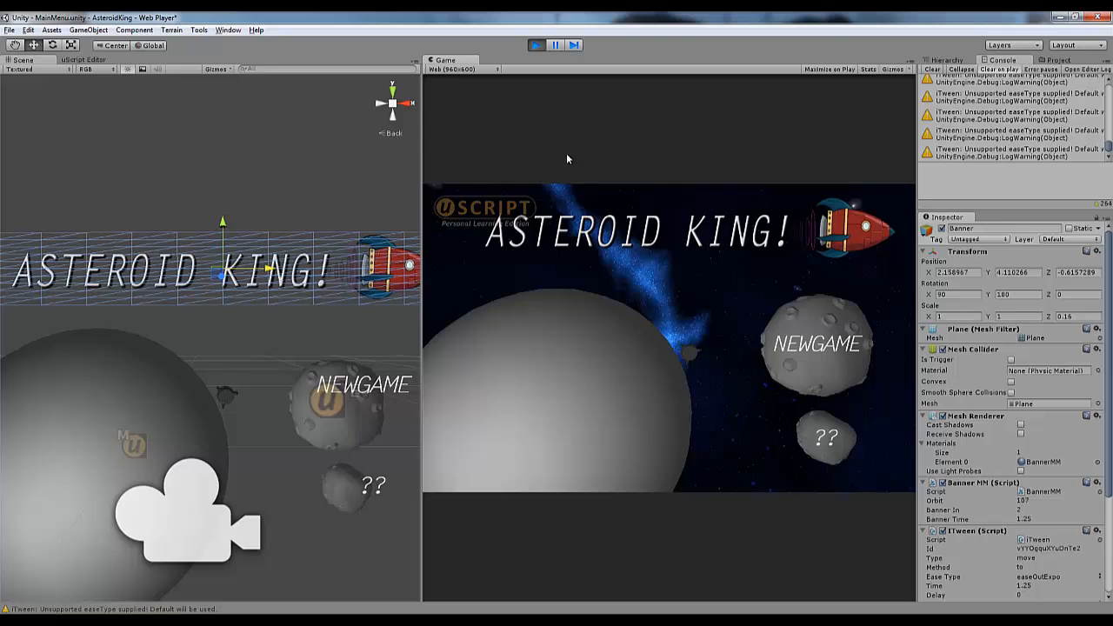
{"action": "left_click", "coordinate": [535, 46]}
- Set Banner In to 3 on the Banner's script component and play-test the banner's entrance
{"action": "left_click", "coordinate": [1023, 509]}
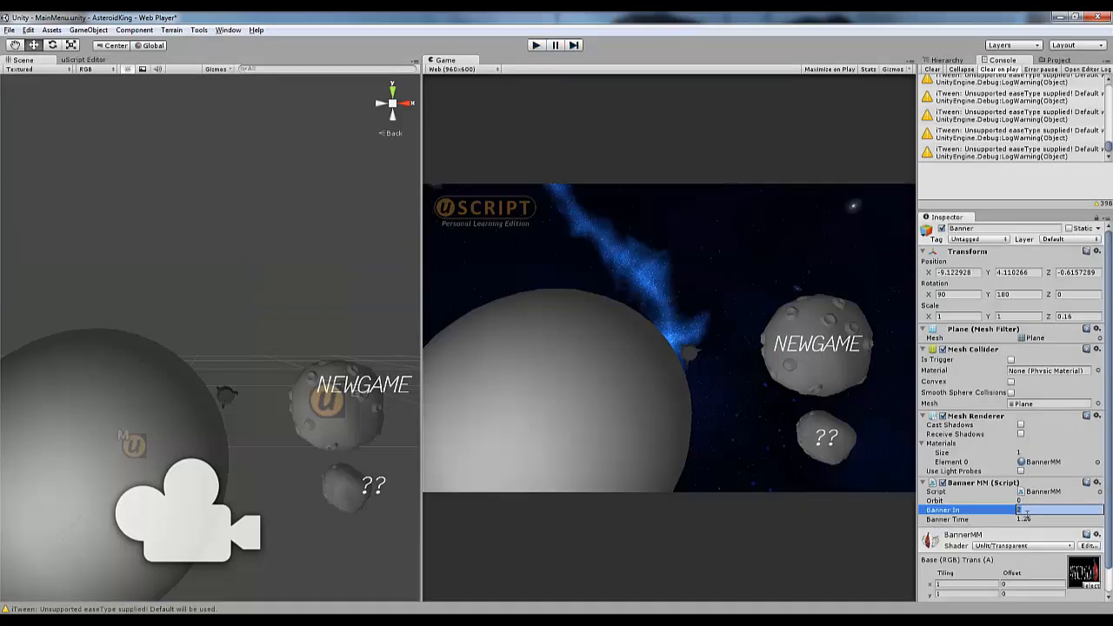
{"action": "left_click", "coordinate": [537, 46]}
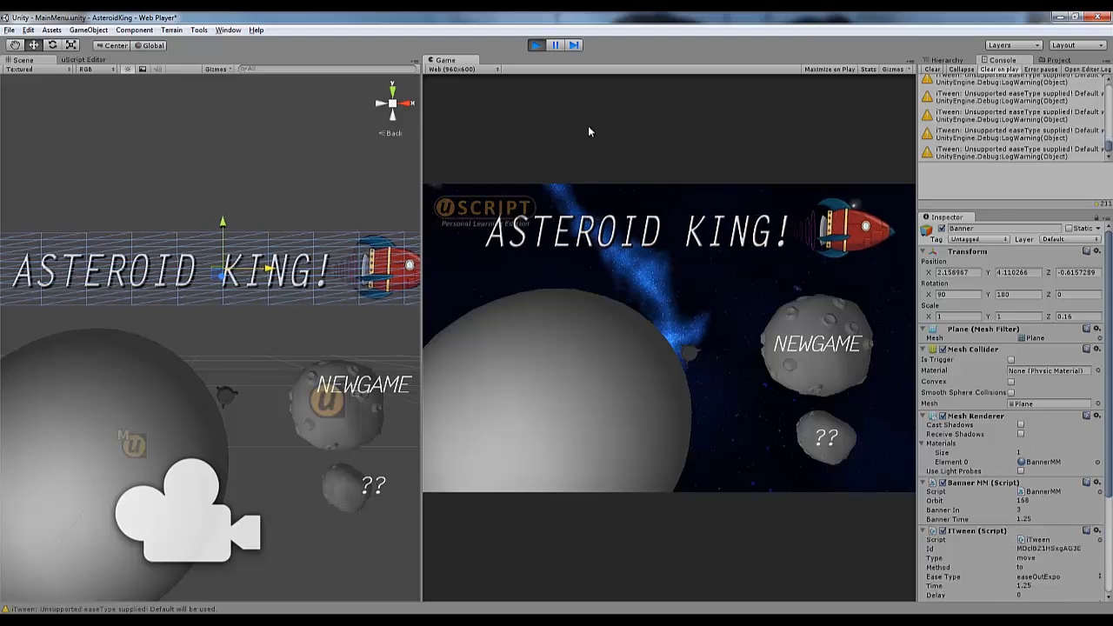
{"action": "left_click", "coordinate": [533, 46]}
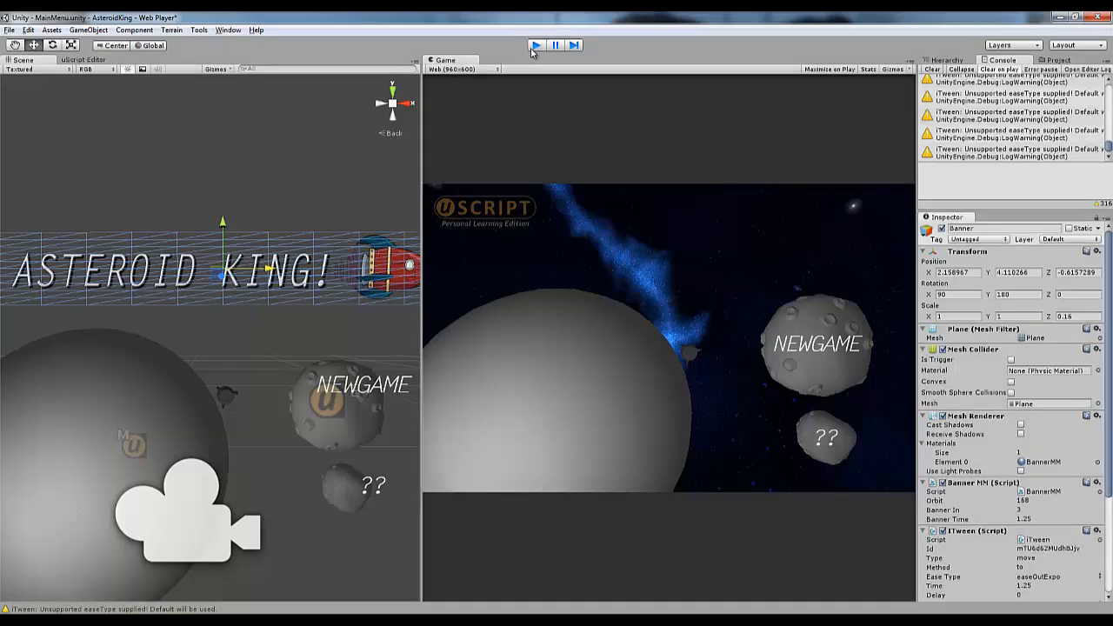
- Widen the console area, correct the easeType value in BannerMM's iTween.MoveTo line to "linear", save the script, and return to Unity
{"action": "left_click_drag", "start_coordinate": [918, 164], "coordinate": [878, 168]}
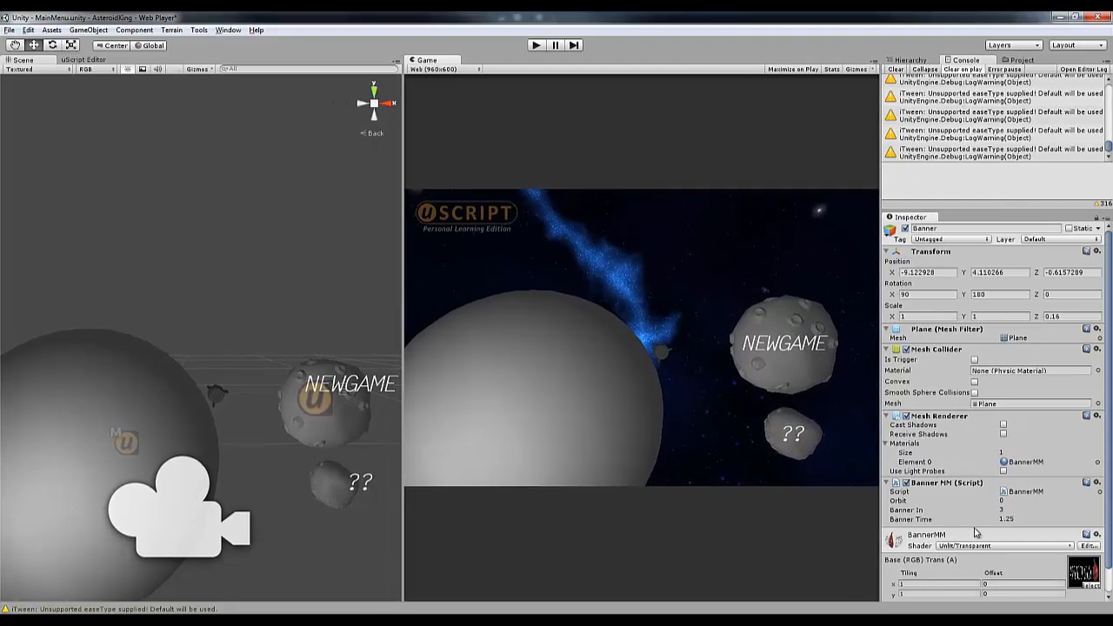
{"action": "left_click", "coordinate": [579, 617]}
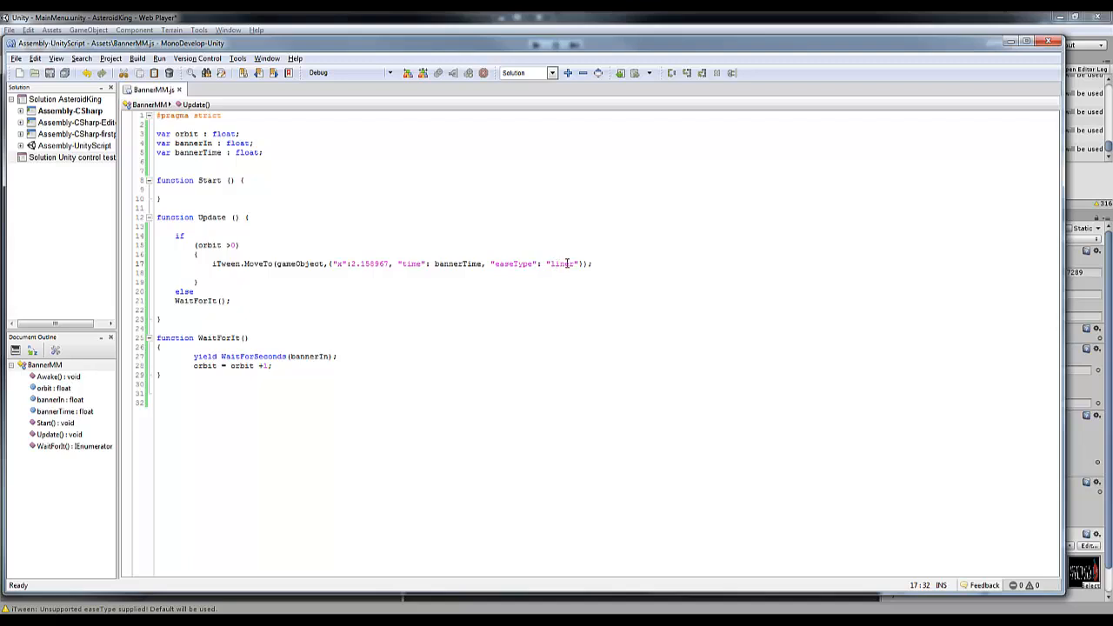
{"action": "left_click", "coordinate": [567, 262]}
{"action": "type", "text": "a"}
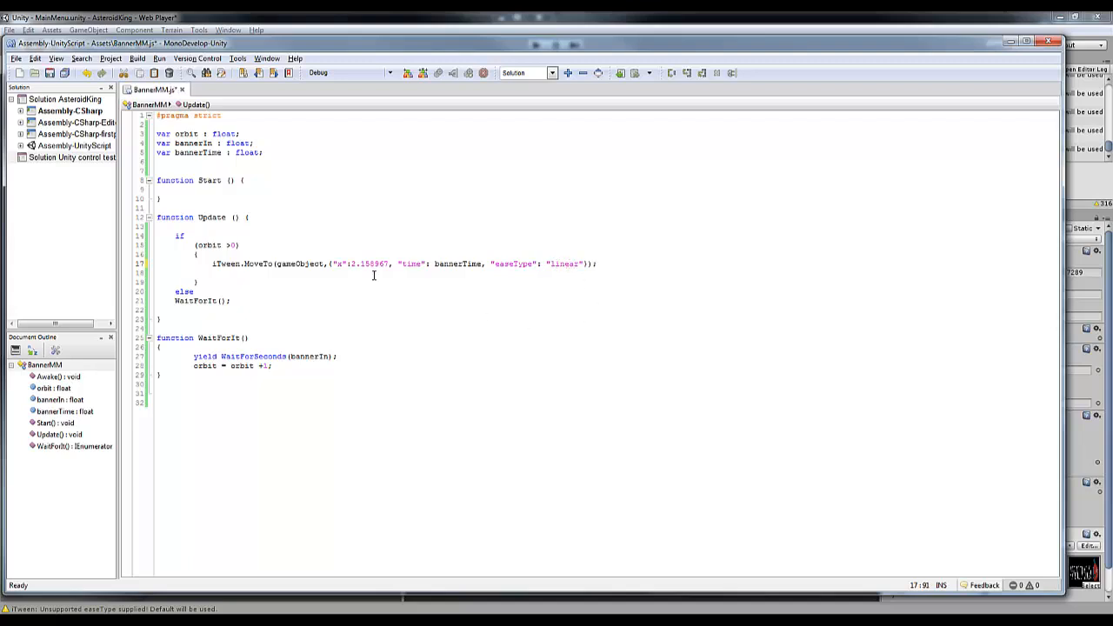
{"action": "left_click", "coordinate": [51, 74]}
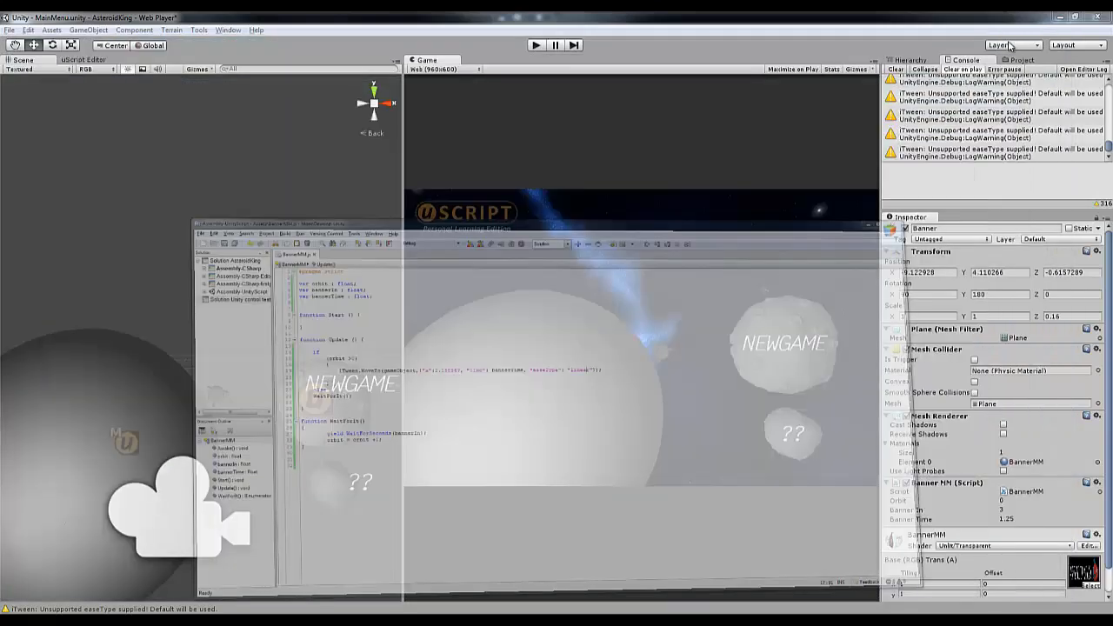
{"action": "left_click", "coordinate": [1010, 41]}
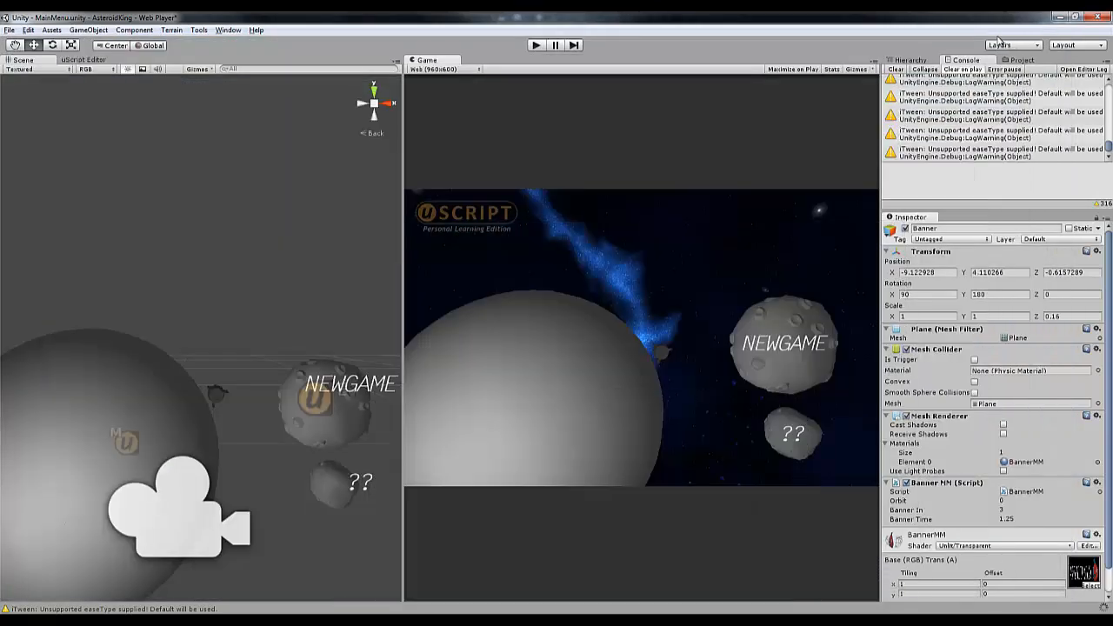
{"action": "key", "text": "alt+Tab"}
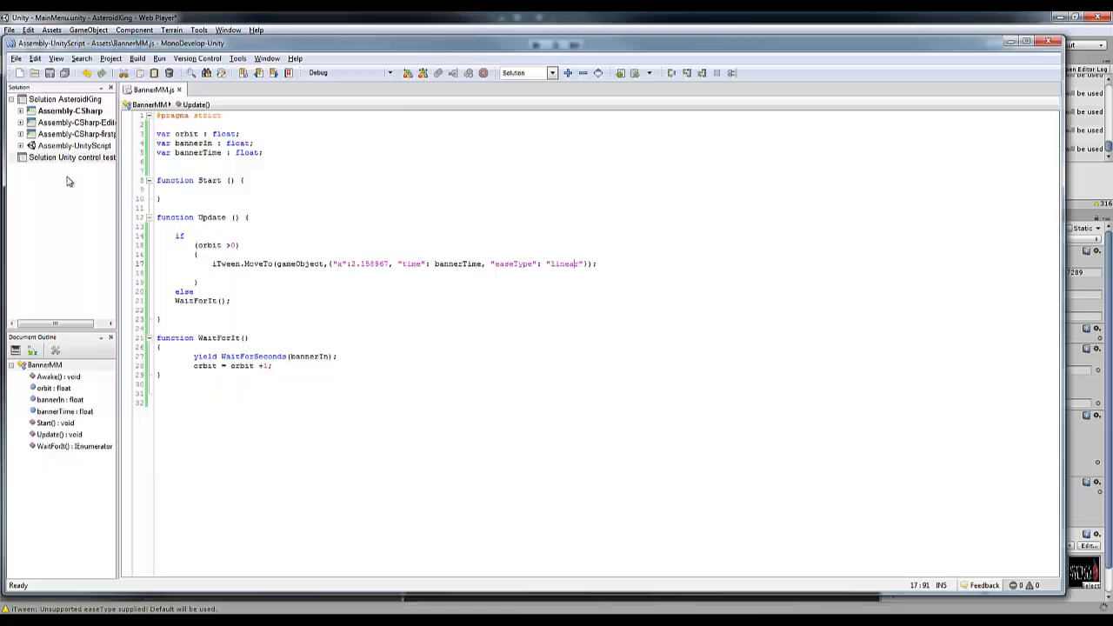
{"action": "left_click", "coordinate": [1010, 41]}
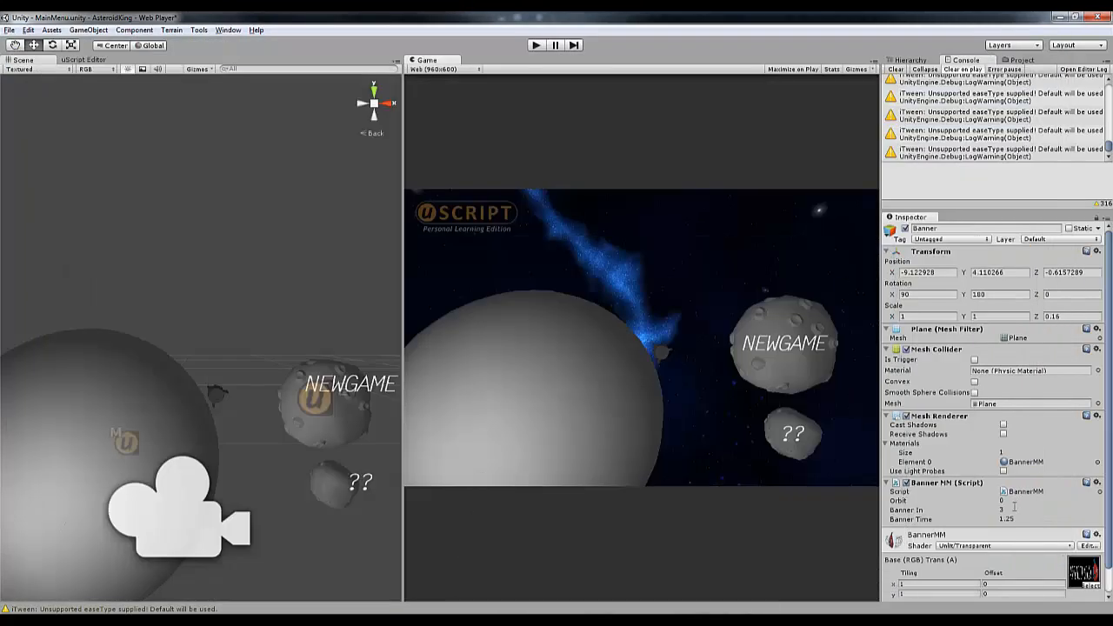
- Set Banner In to 5 and play-test the scene with the corrected easing
{"action": "left_click", "coordinate": [1014, 509]}
{"action": "type", "text": "5"}
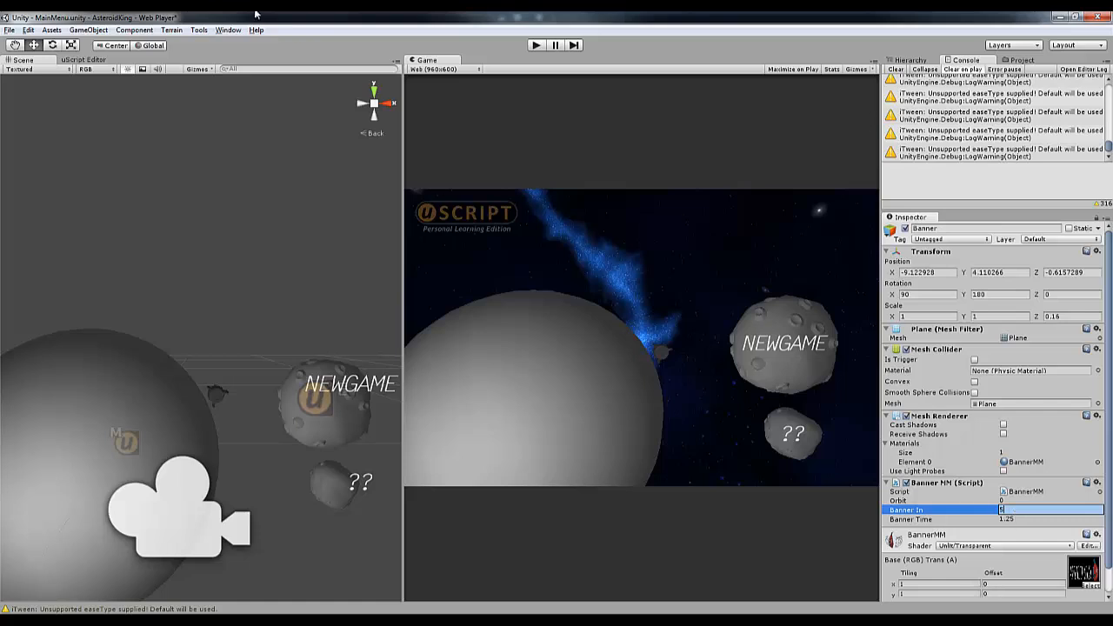
{"action": "left_click", "coordinate": [538, 45]}
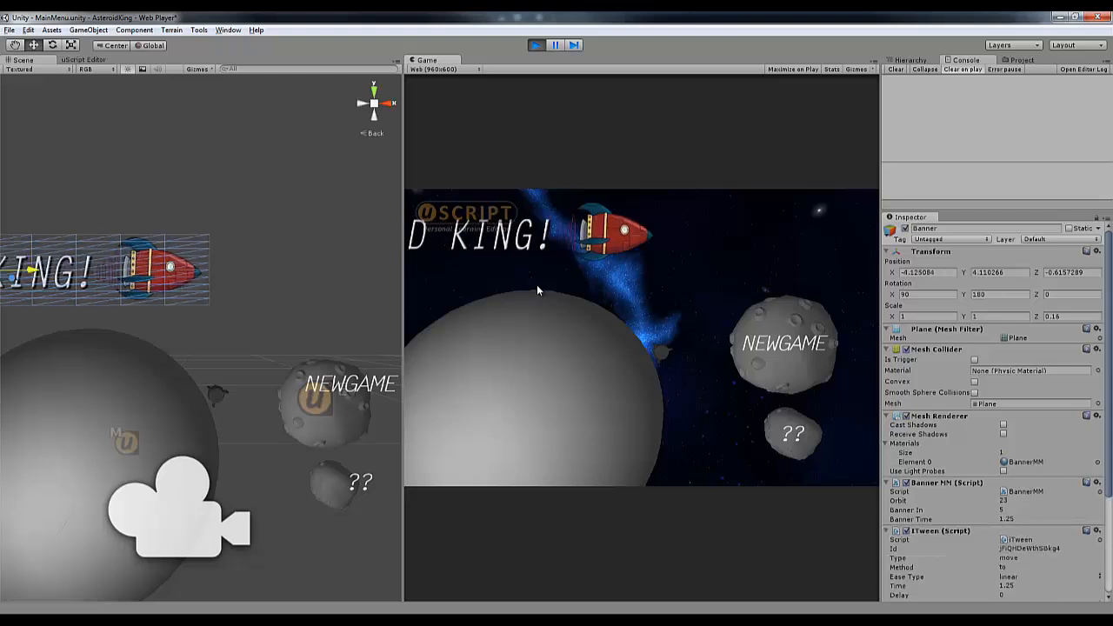
{"action": "left_click", "coordinate": [537, 45]}
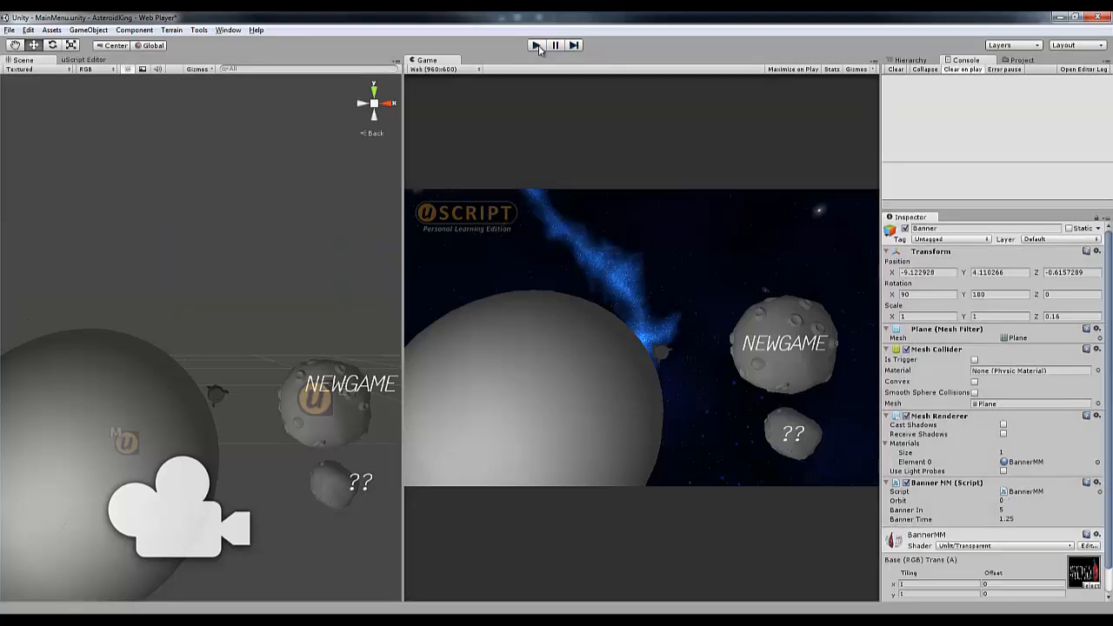
- Set Banner In back to 2 and run the scene once more to check the banner's timing
{"action": "left_click", "coordinate": [1006, 511]}
{"action": "type", "text": "2"}
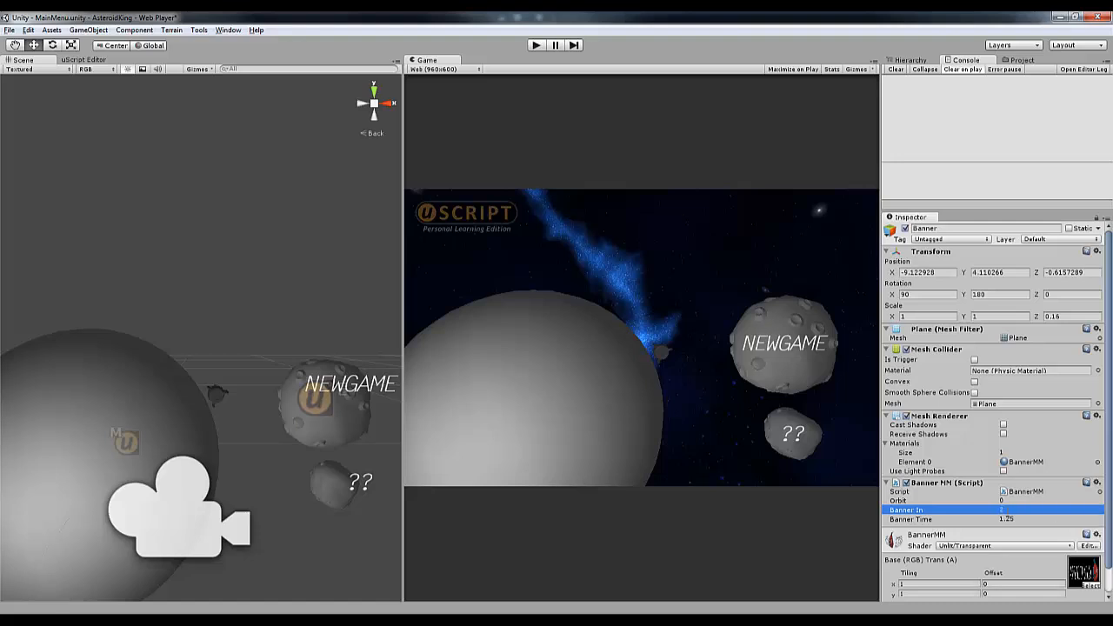
{"action": "left_click", "coordinate": [535, 46]}
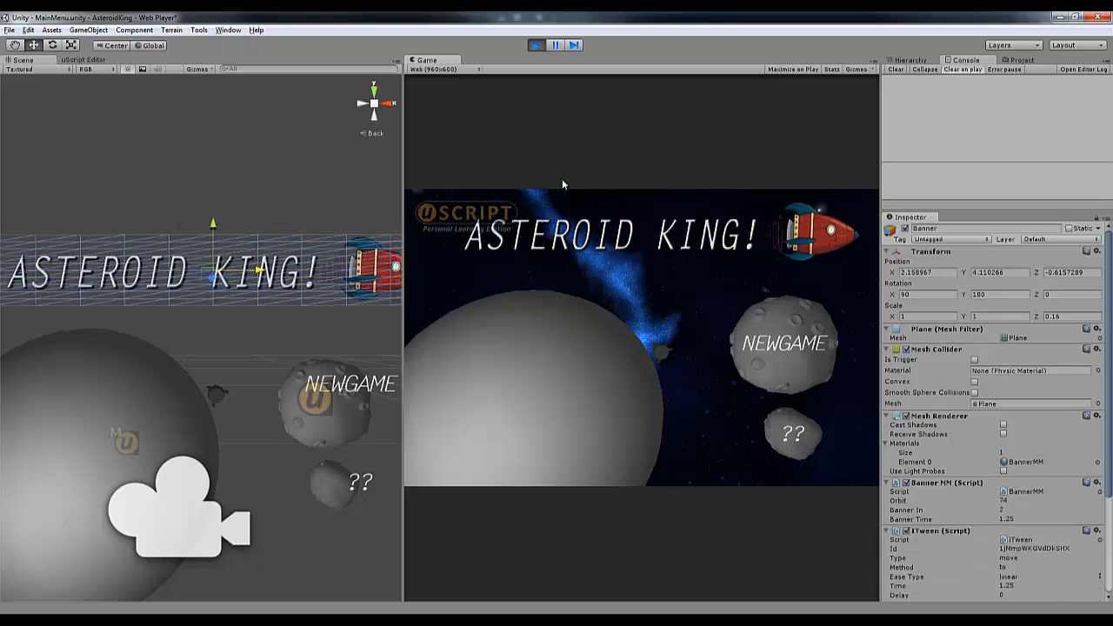
{"action": "left_click", "coordinate": [536, 45]}
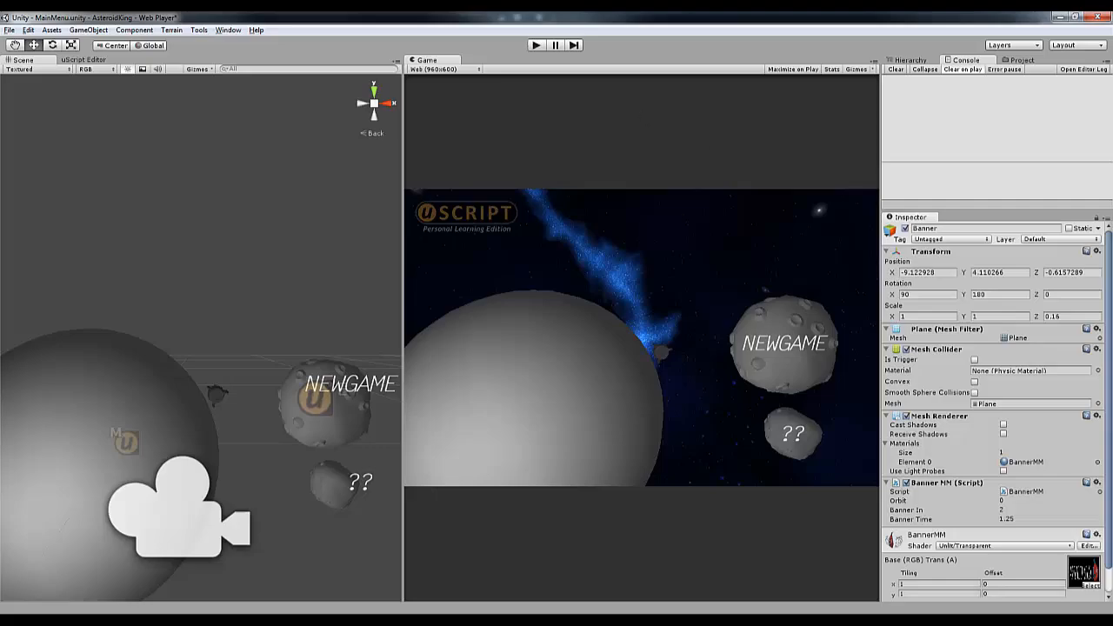